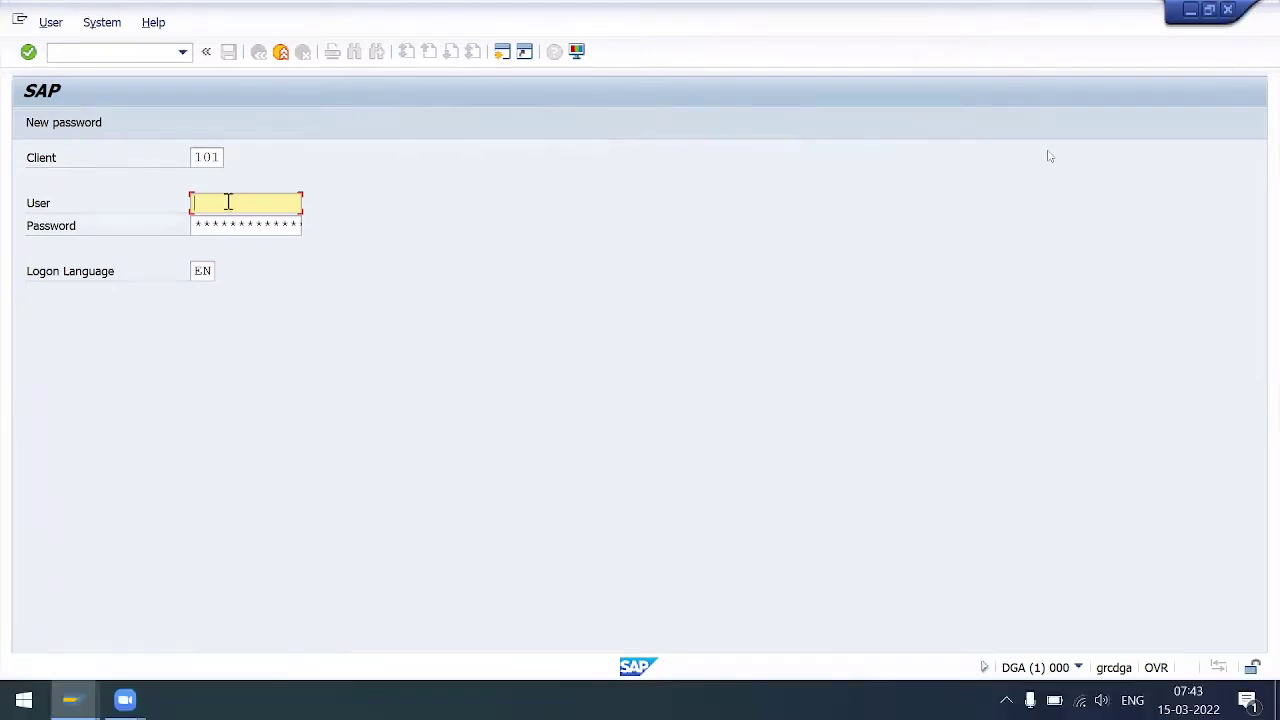
- Submit a logon to client 103 as the admin user chosen from the user history
left_click(220, 158)
key("BackSpace")
type("3")
key("Tab")
key("Down")
key("Down")
key("Return")
key("Tab")
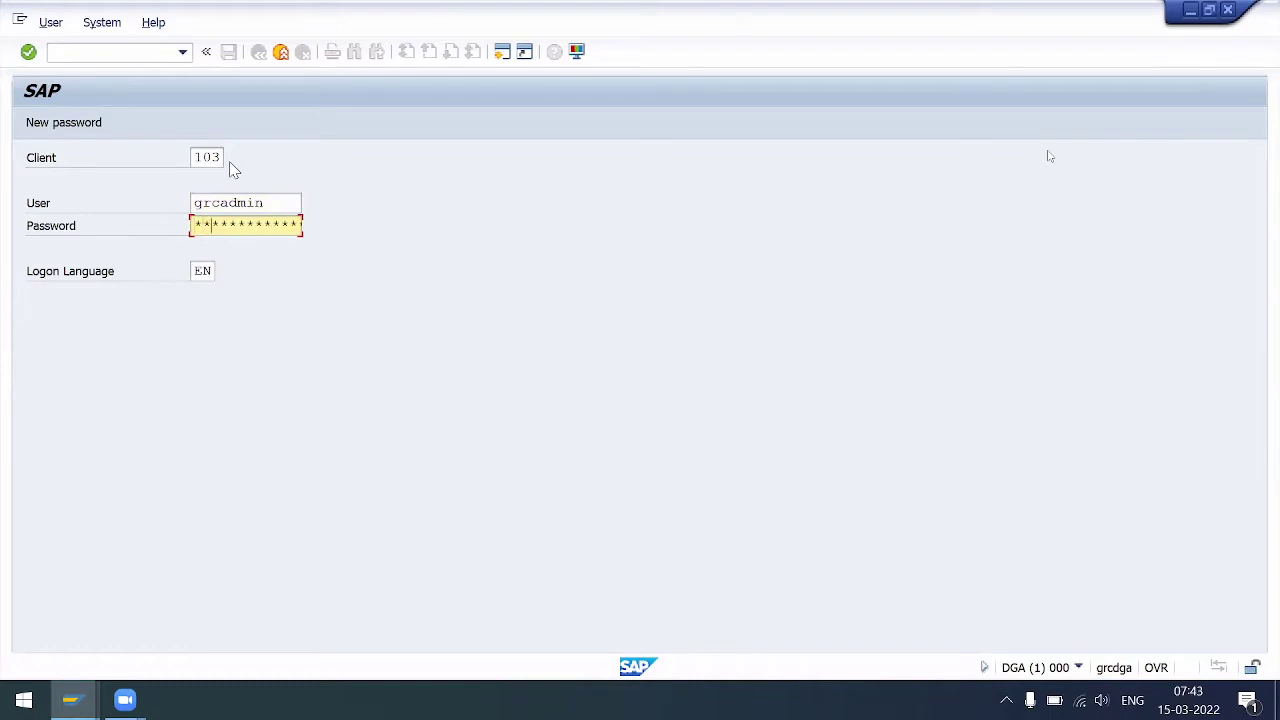
key("Return")
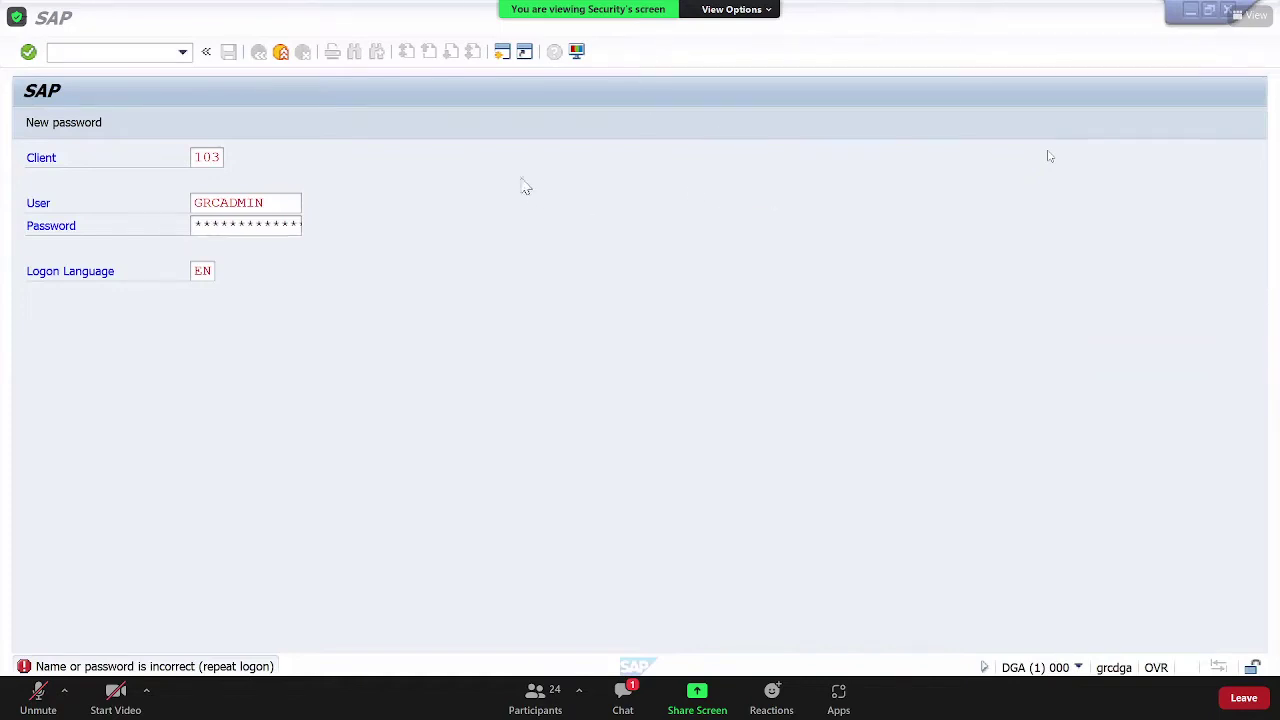
- Return to the password field to retry, and exit the meeting's full-screen view
left_click(251, 228)
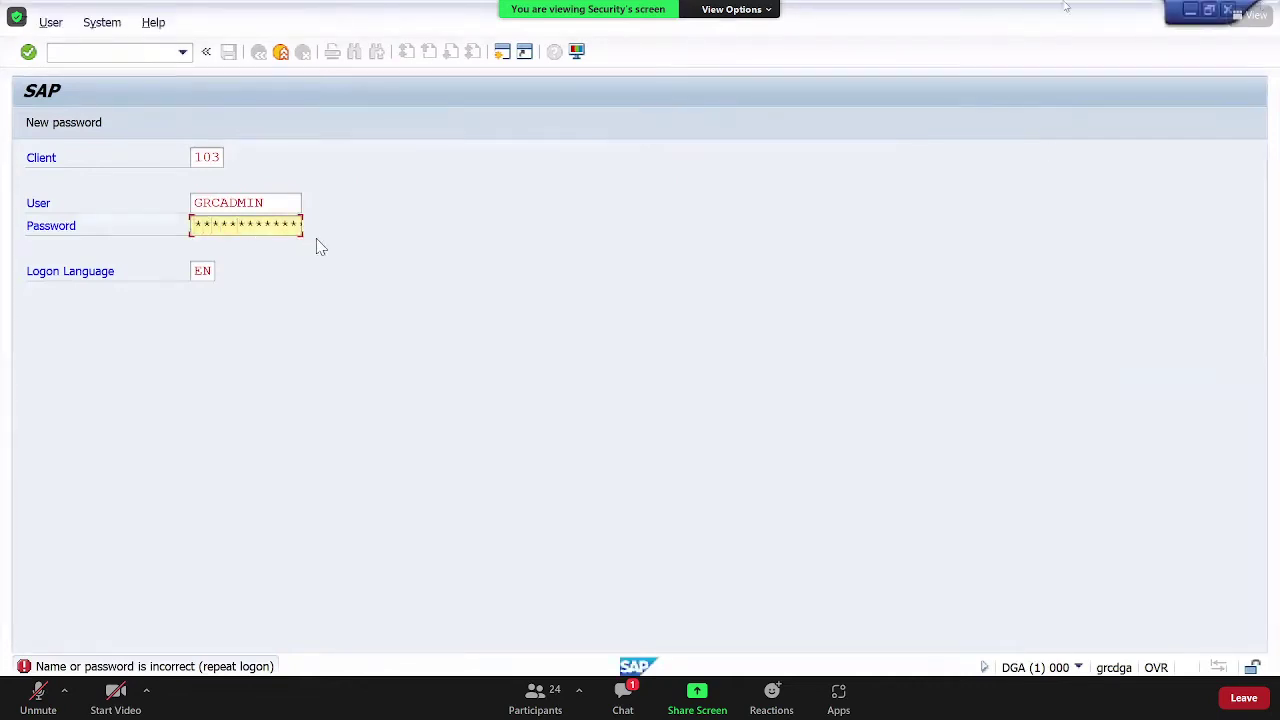
left_click(750, 9)
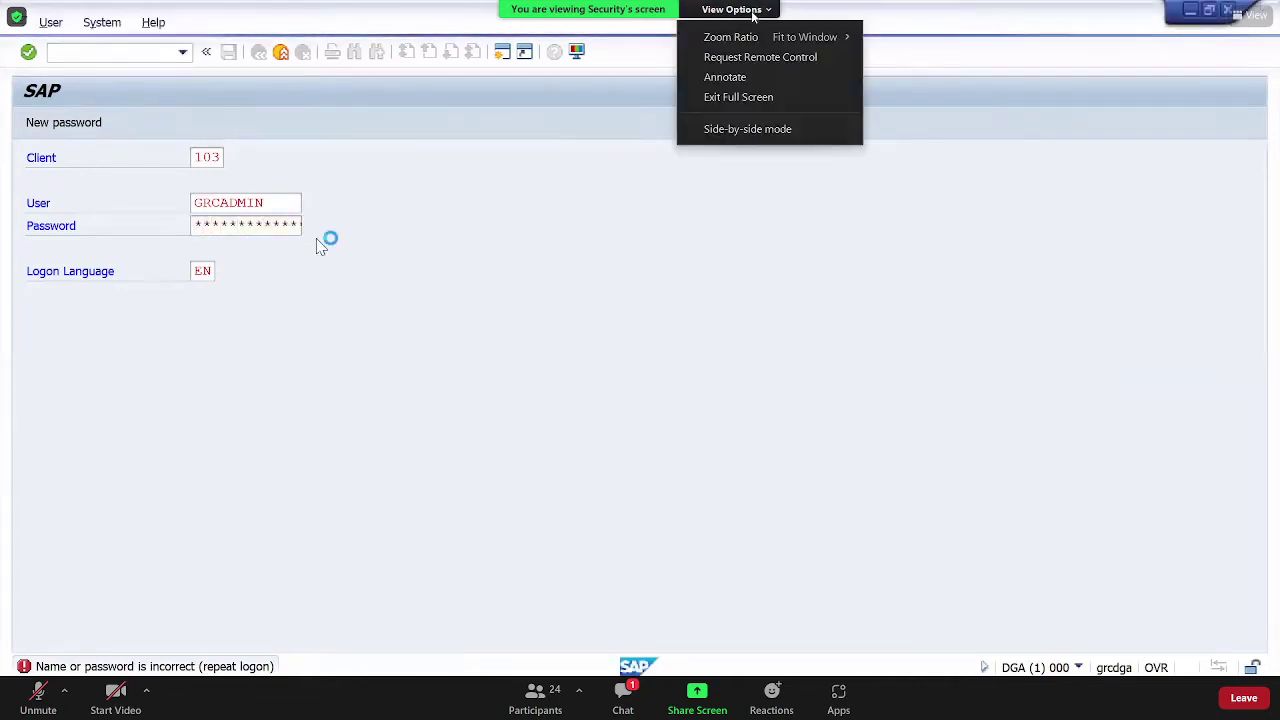
left_click(722, 99)
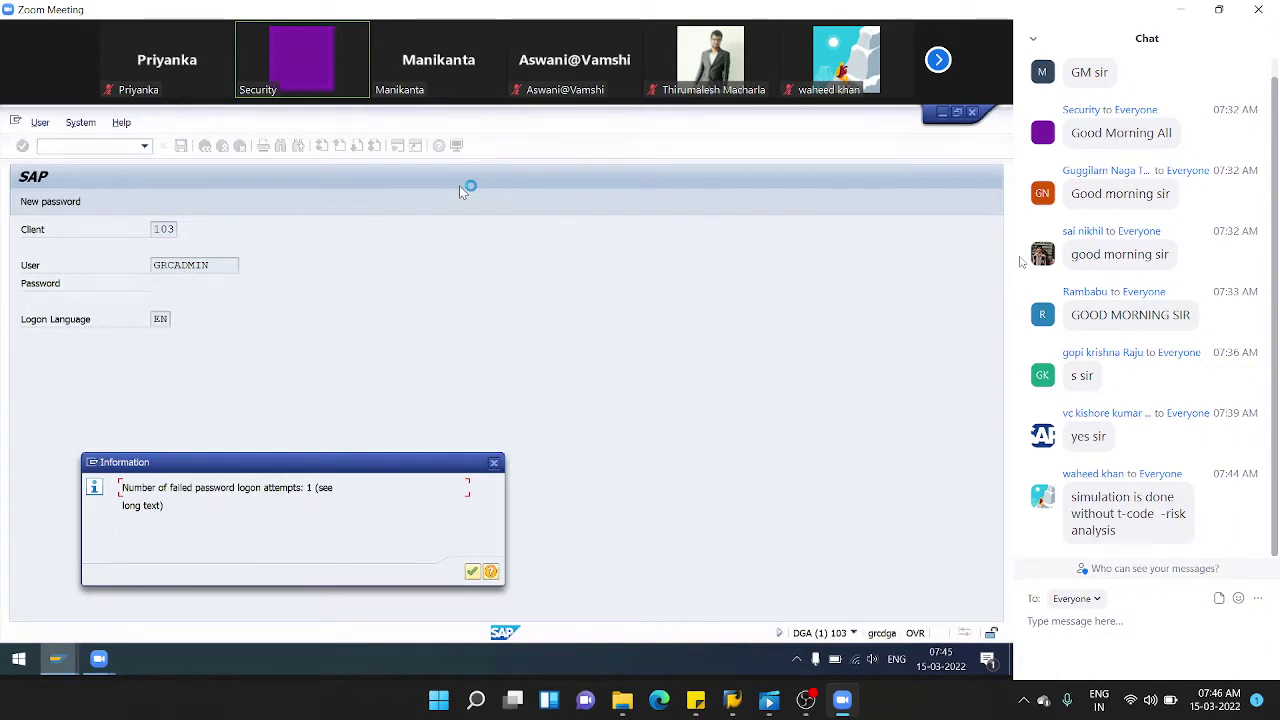
- Move the failed-attempt notice aside and confirm it to continue to SAP Easy Access
left_click(472, 571)
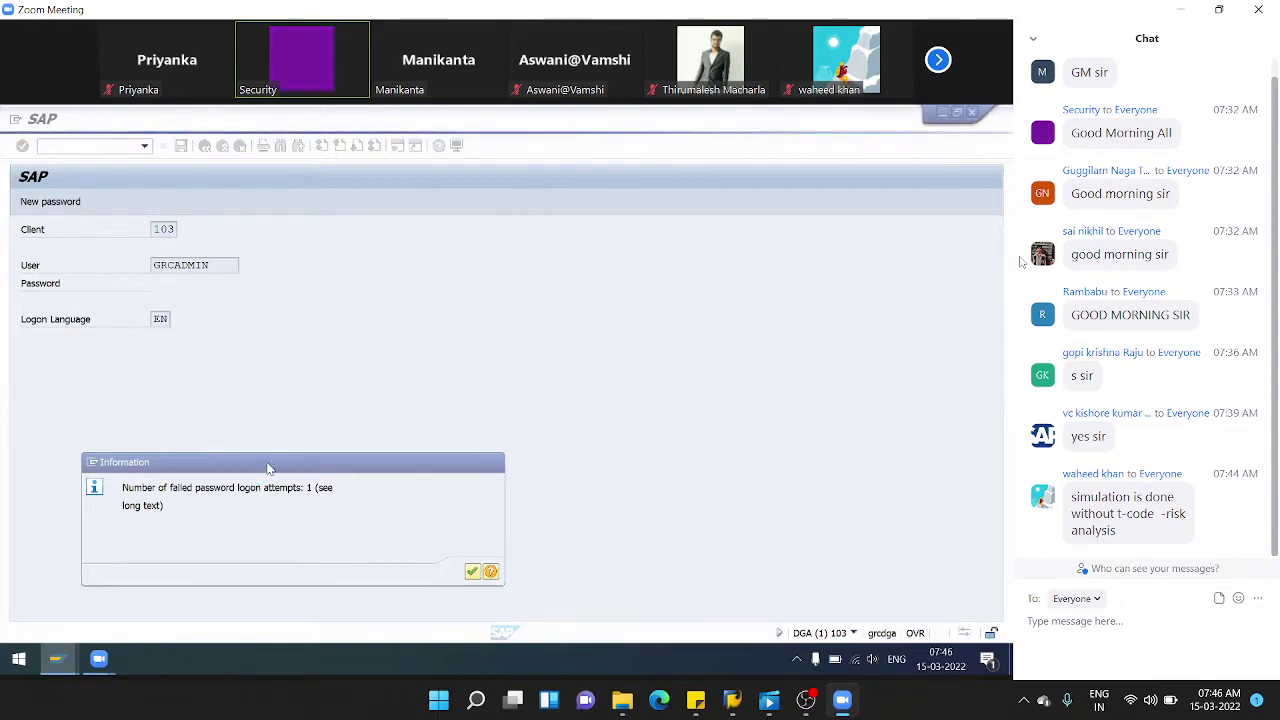
left_click_drag(262, 470, 464, 408)
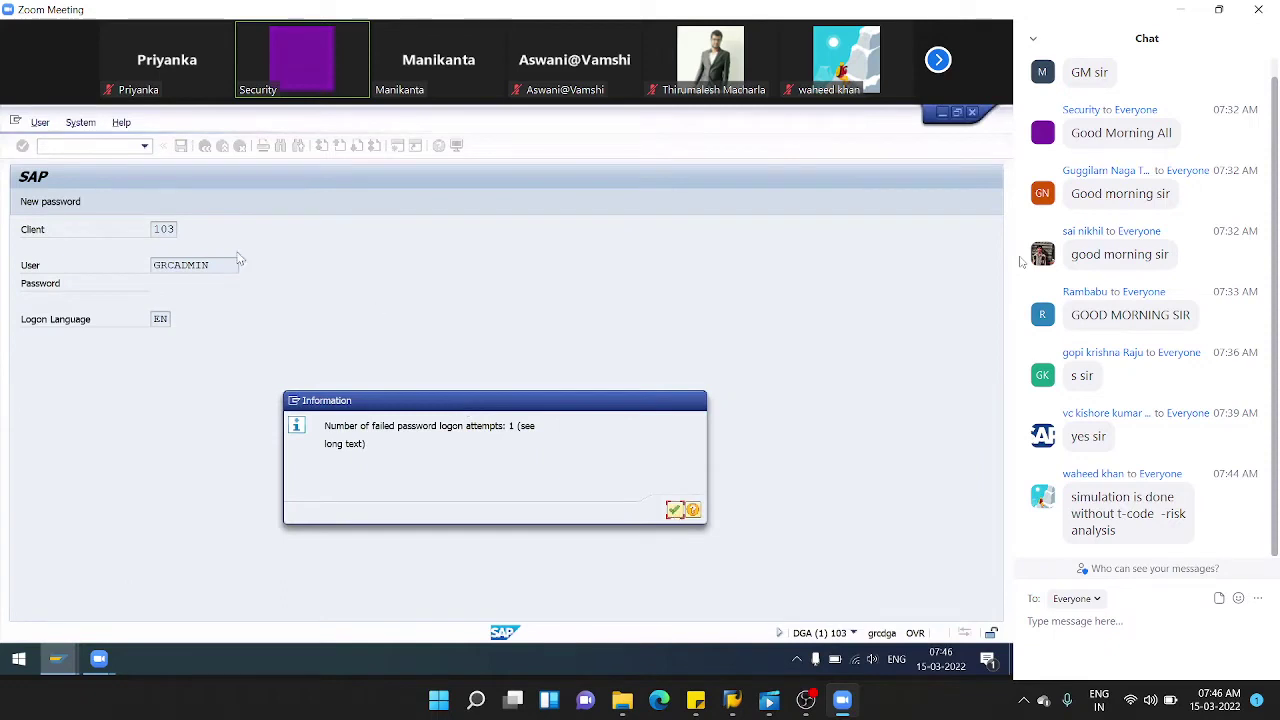
key("Return")
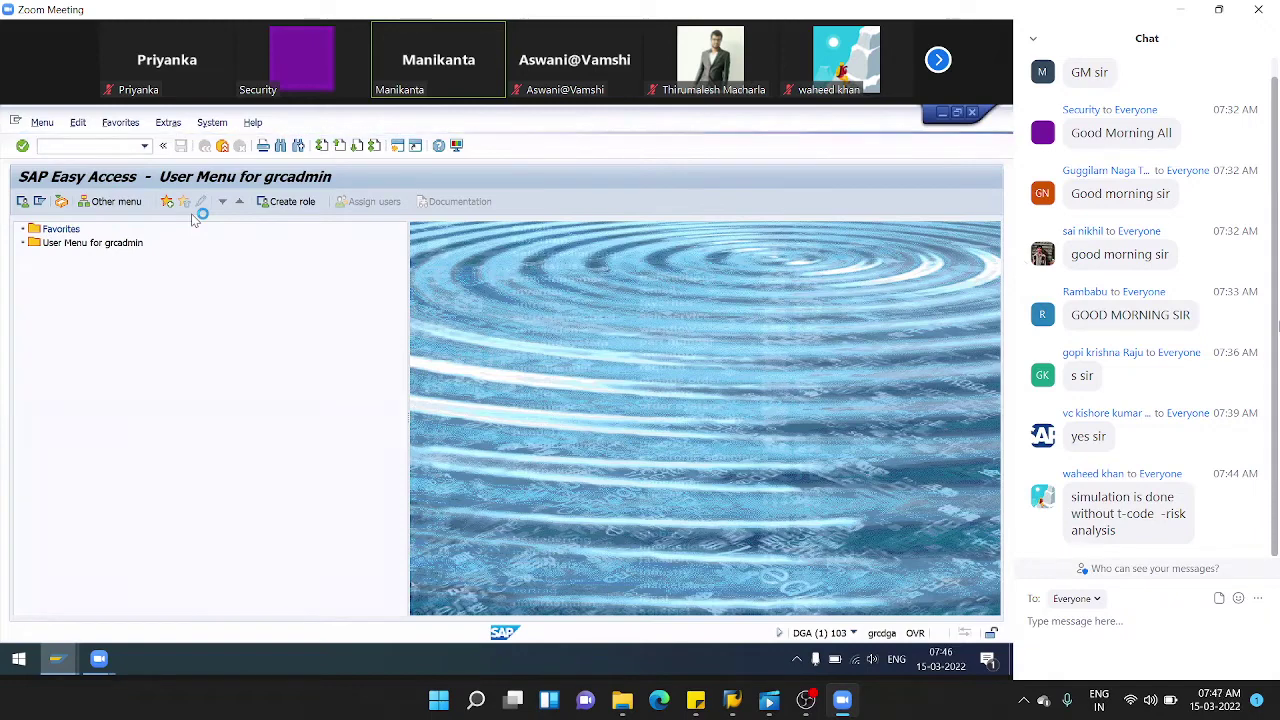
- From SAP Logon 740, widen the system list and open a second SAP logon window
mouse_move(731, 710)
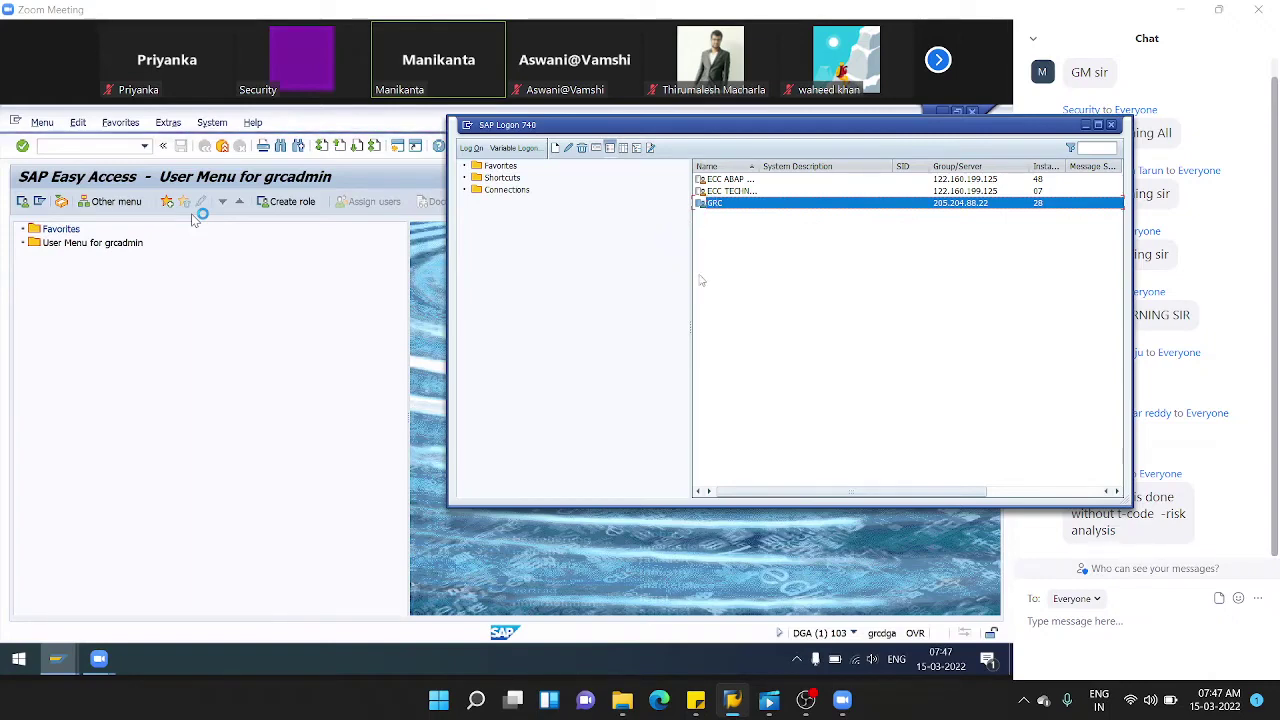
left_click_drag(692, 270, 585, 282)
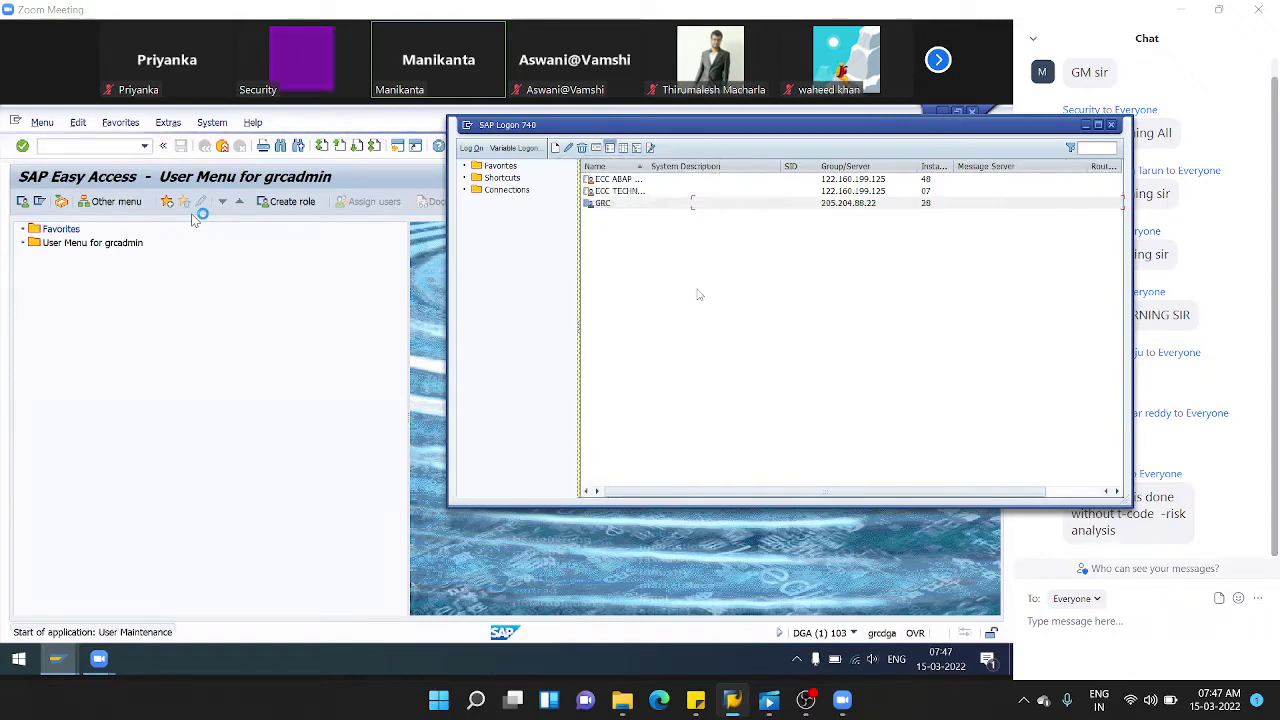
left_click(737, 692)
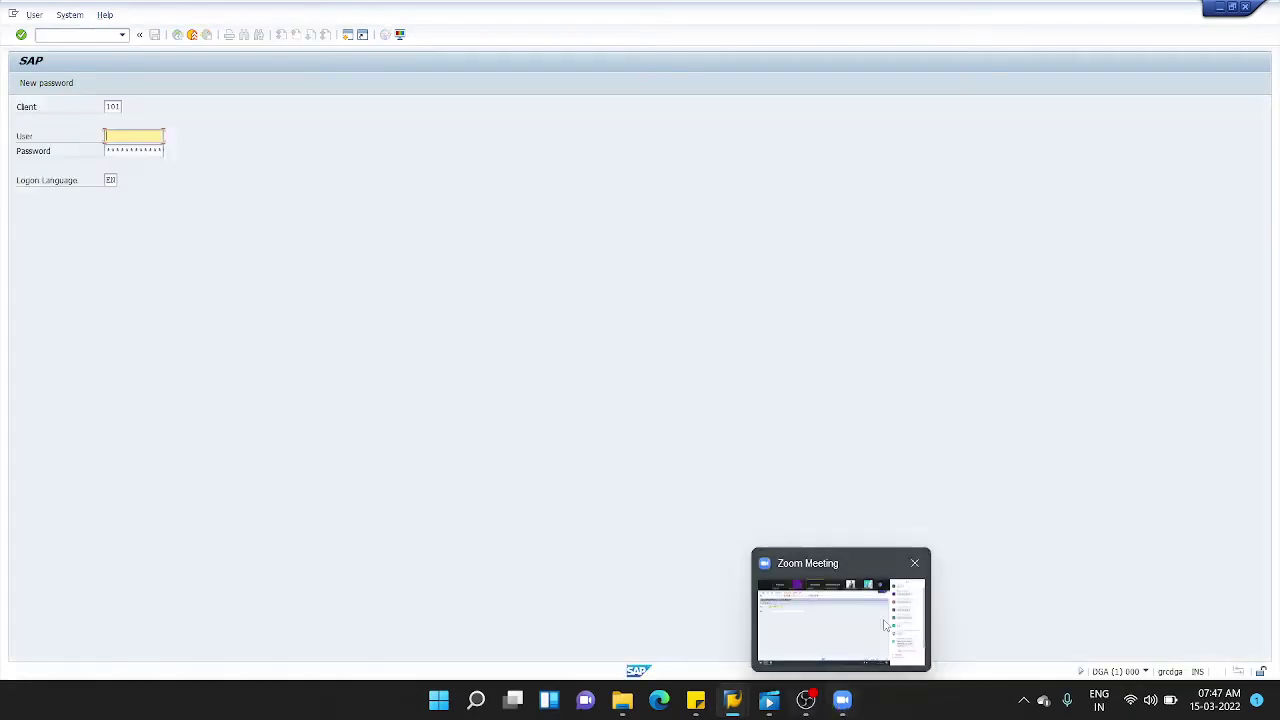
left_click(843, 701)
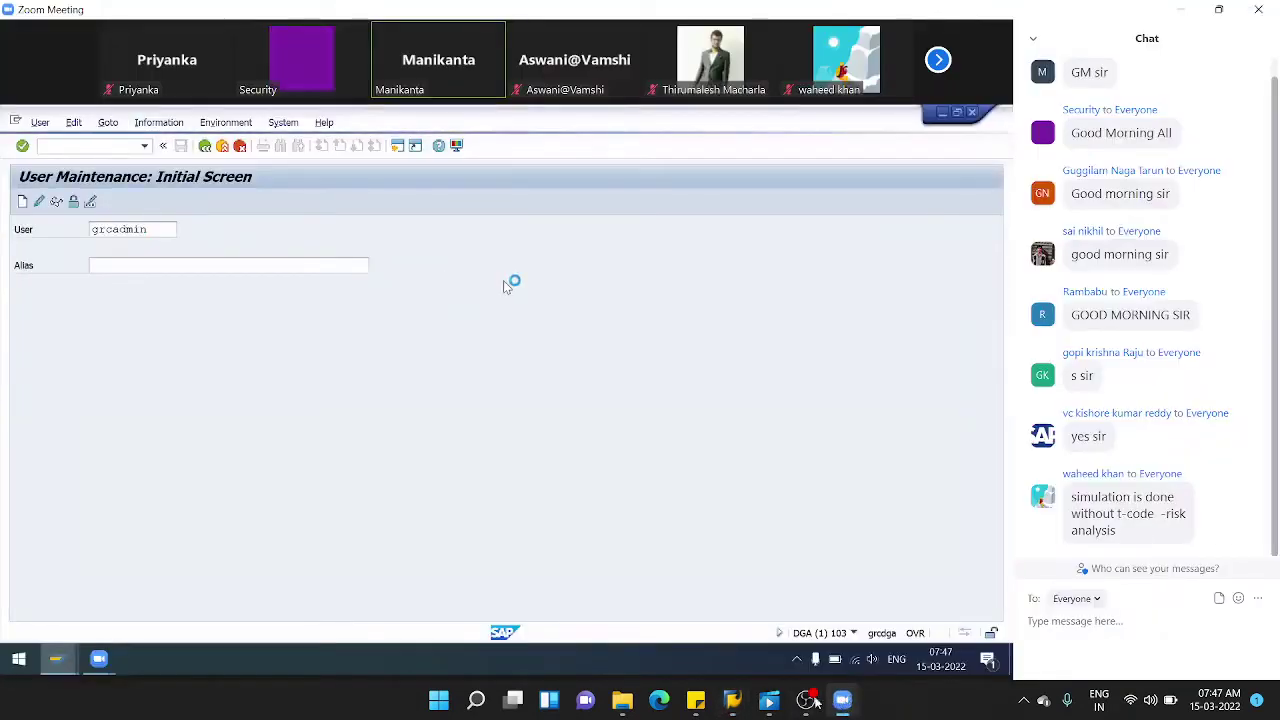
mouse_move(785, 708)
left_click(820, 600)
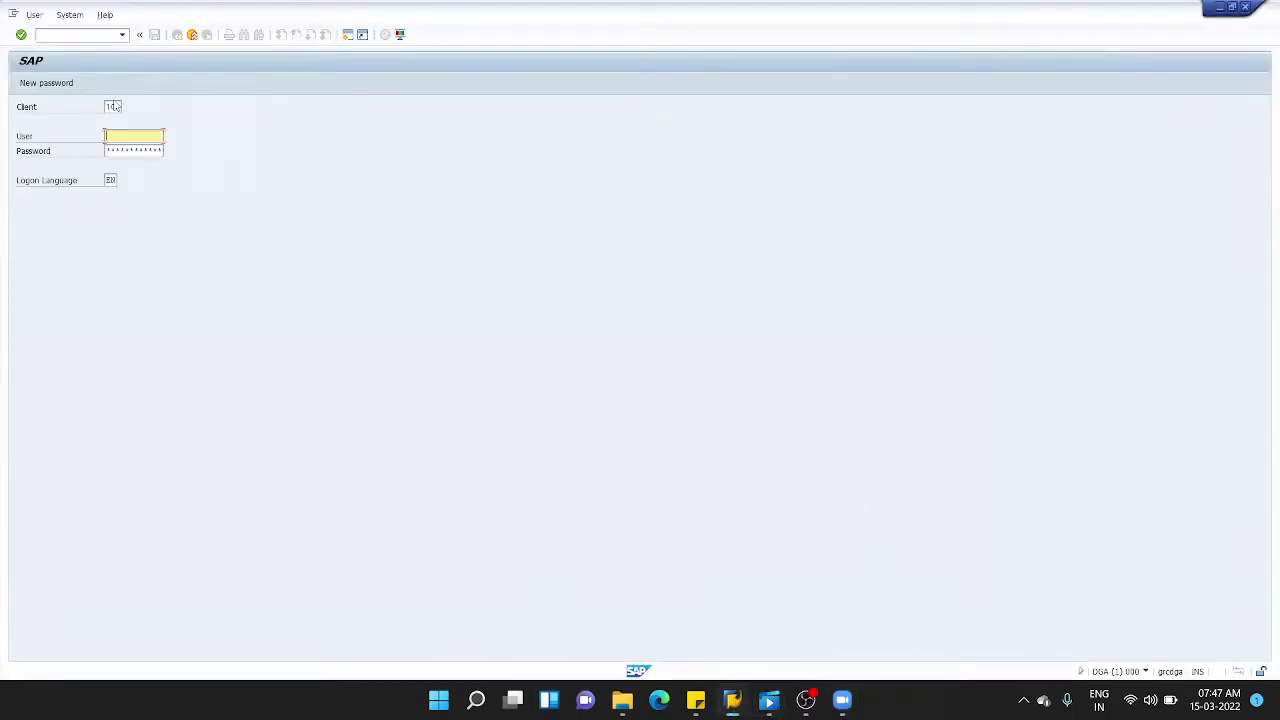
- Log on to client 104 with the user picked from history and their password
type("M")
left_click(113, 105)
left_click(121, 136)
type("P")
left_click(136, 147)
left_click(124, 151)
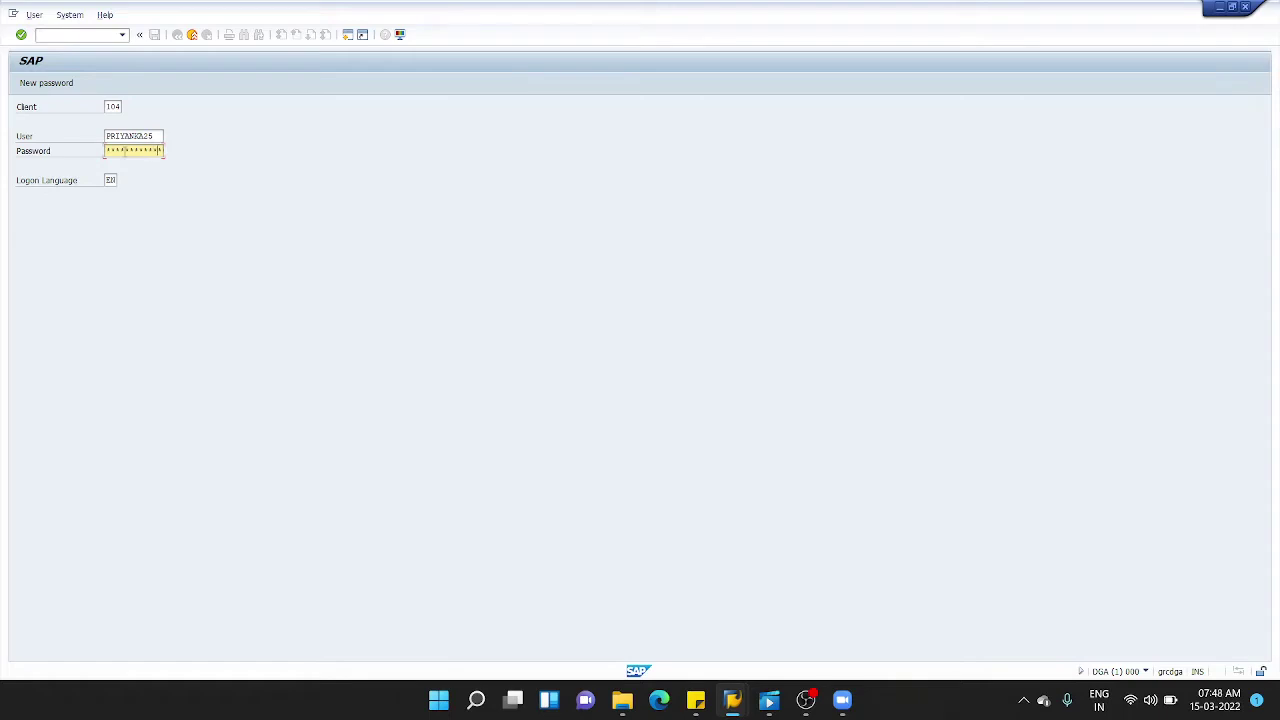
key("Return")
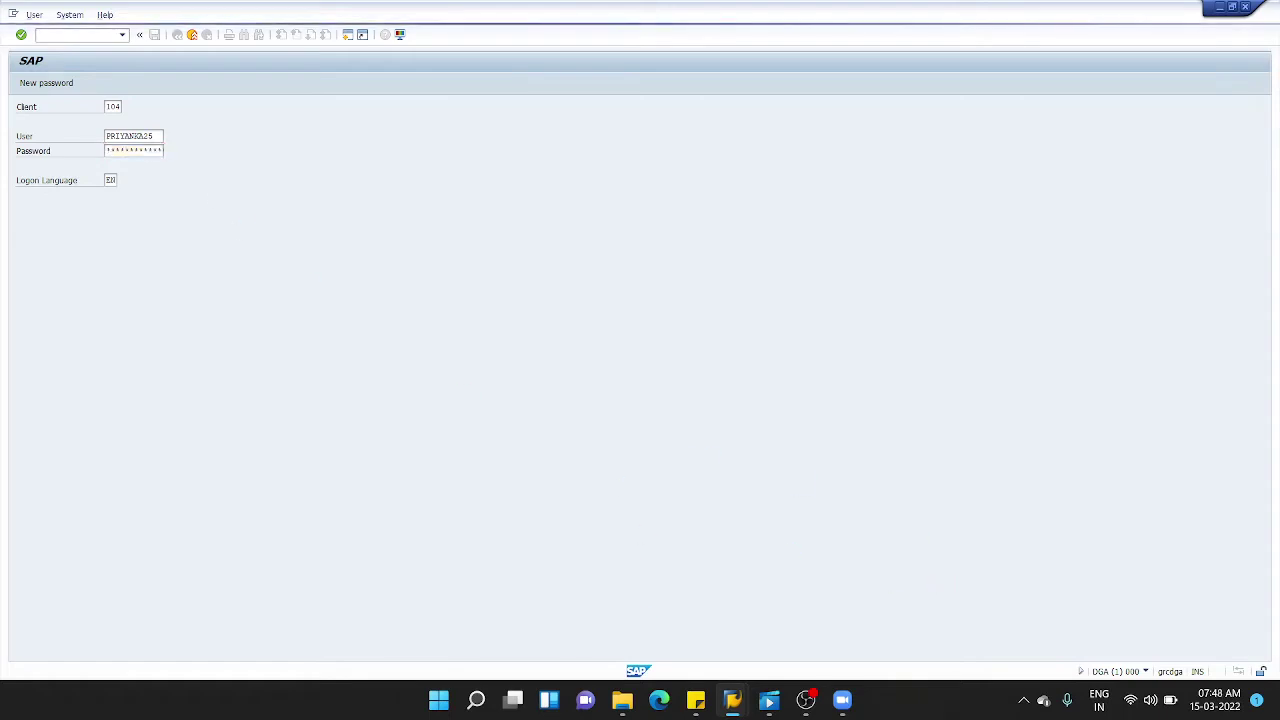
- Bring the meeting window forward, then switch back to the local SAP window
left_click(843, 702)
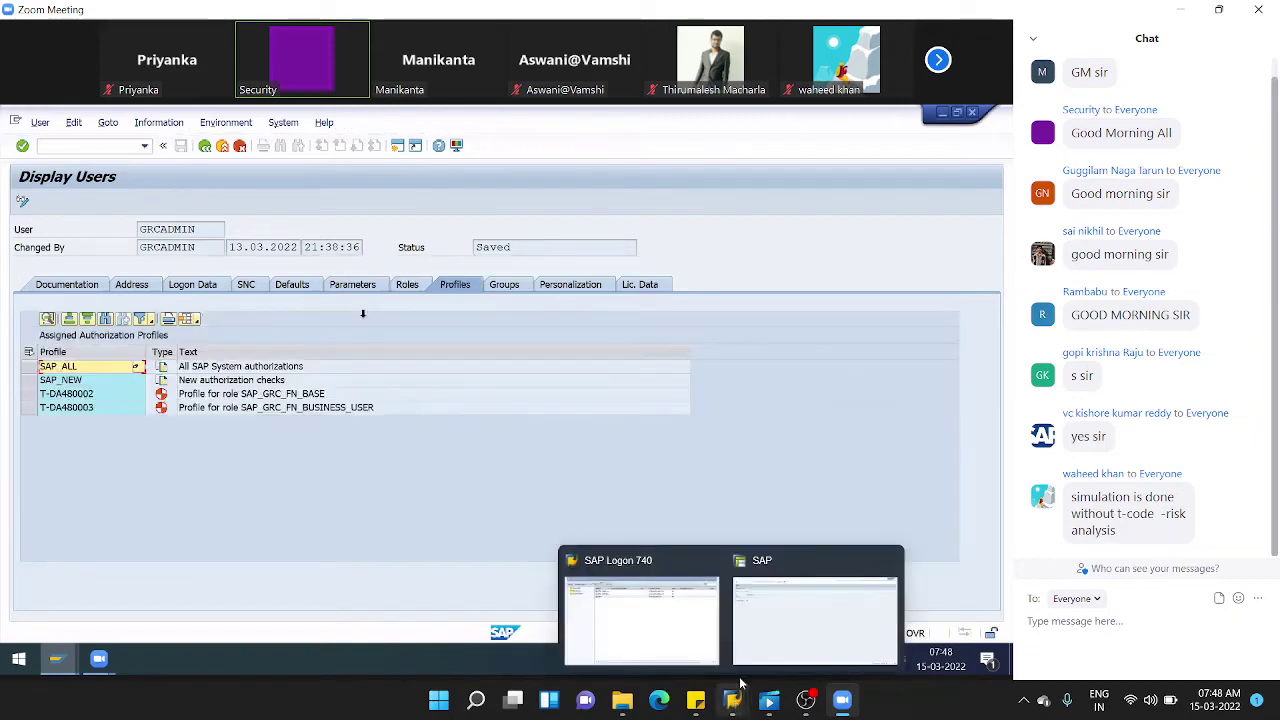
key("alt+Tab")
key("Return")
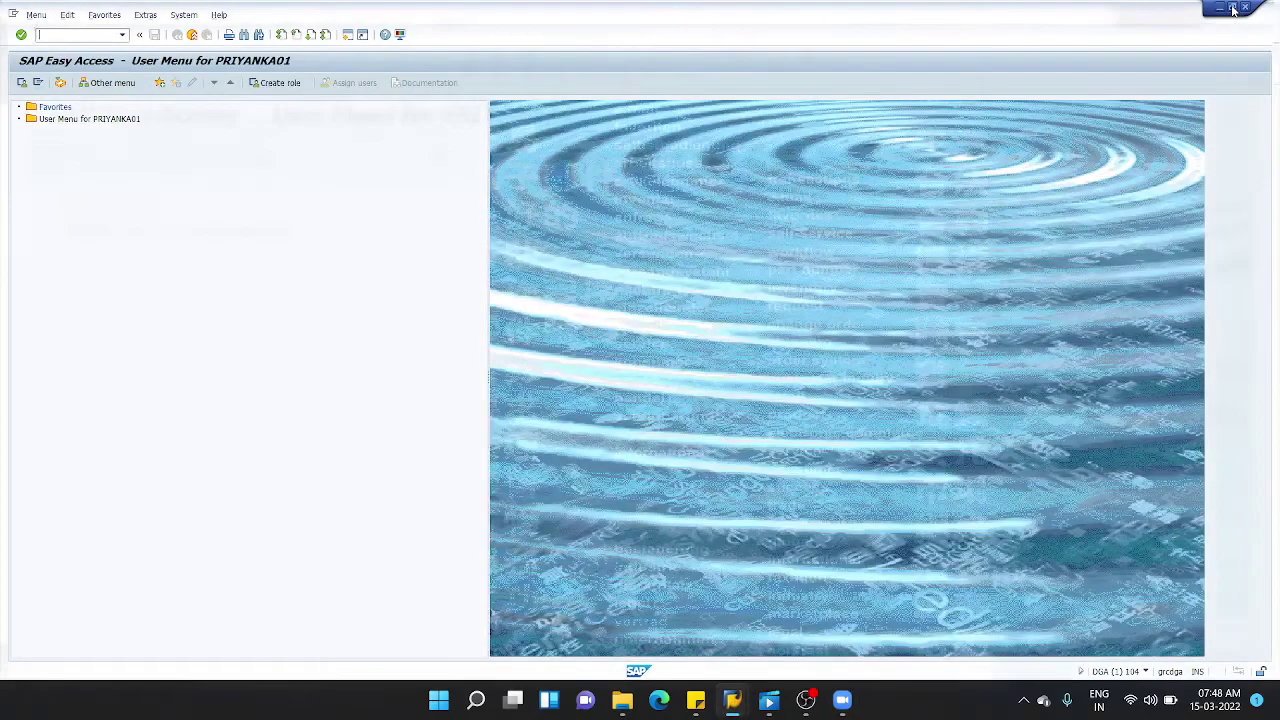
- Restore down the SAP Easy Access window and bring the meeting window to the front
left_click(1233, 8)
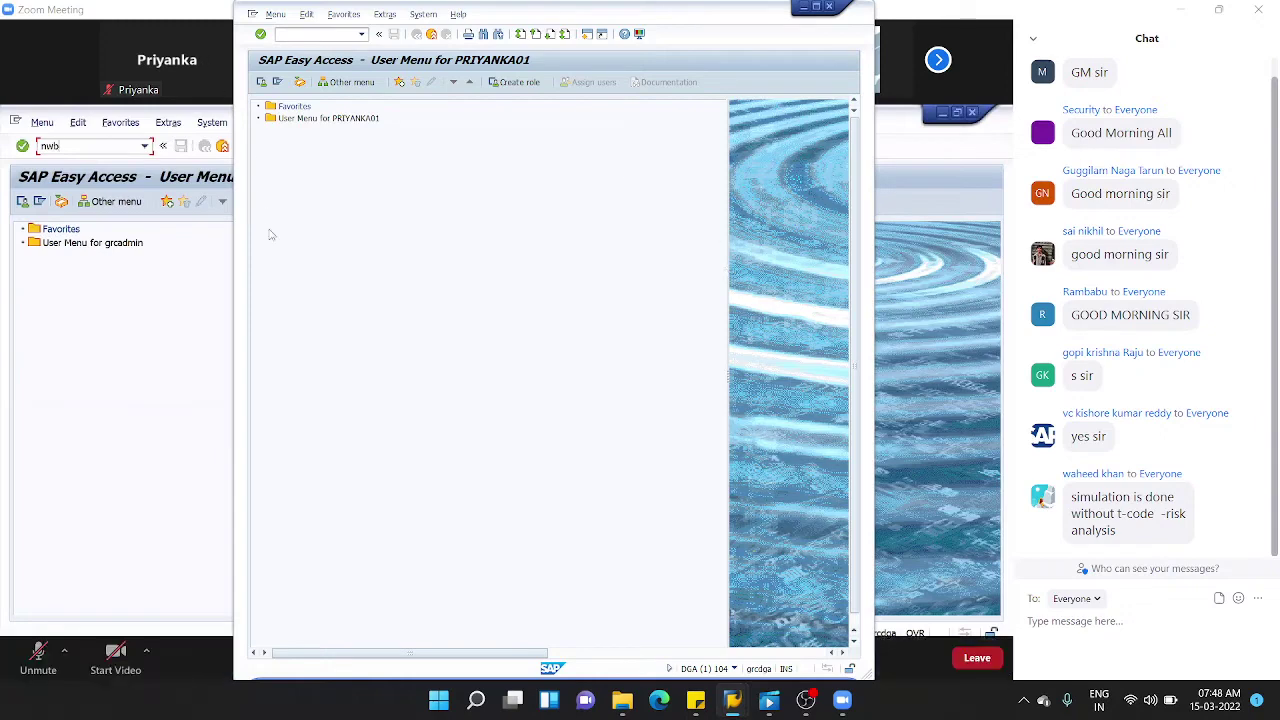
left_click(94, 357)
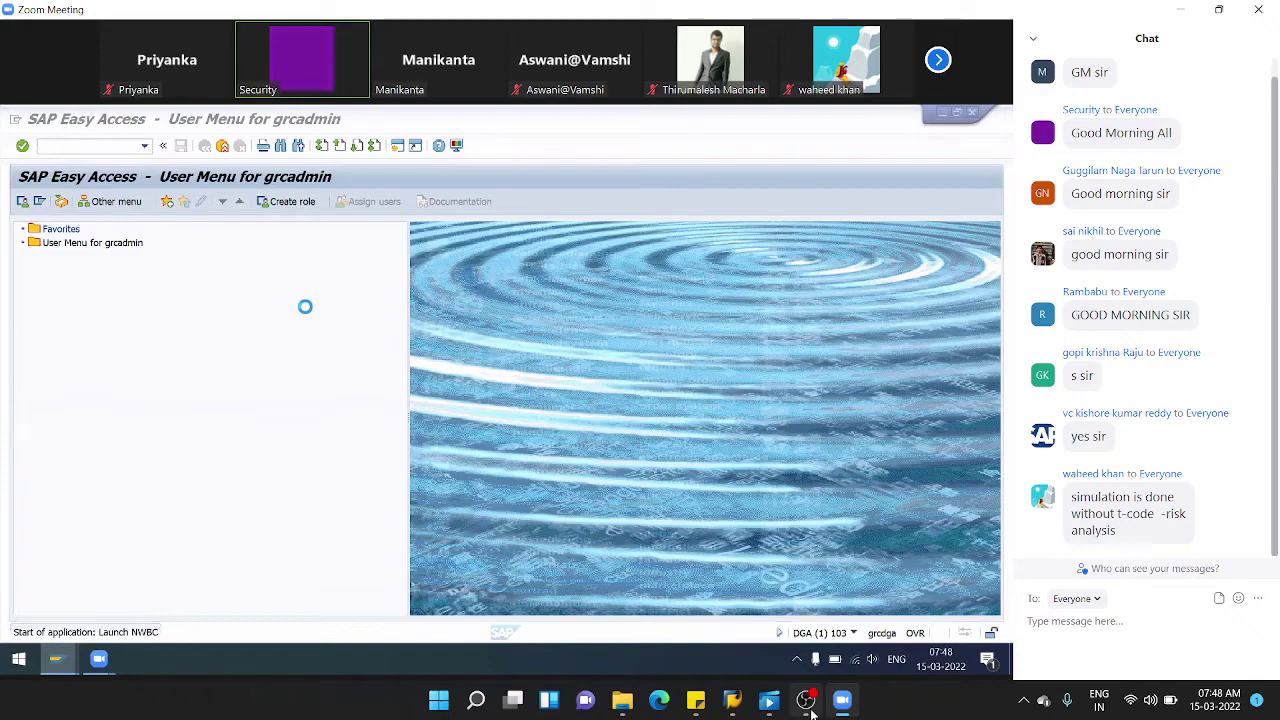
mouse_move(808, 702)
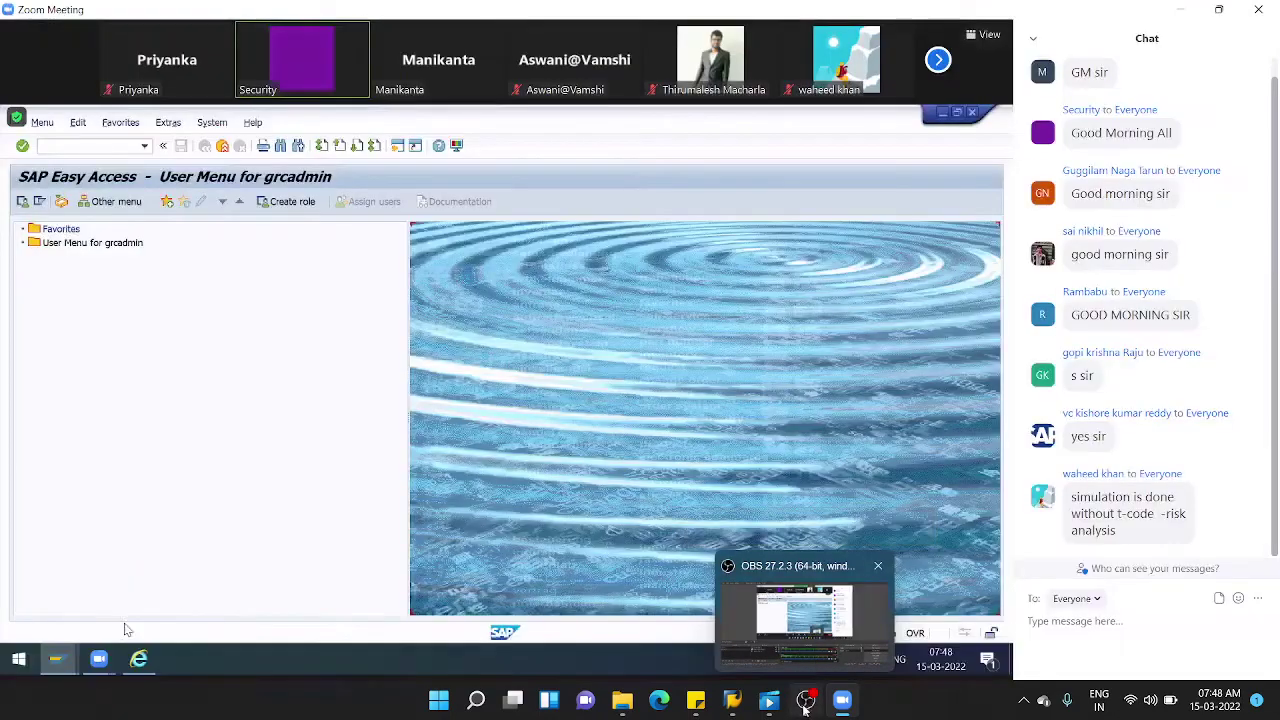
mouse_move(818, 650)
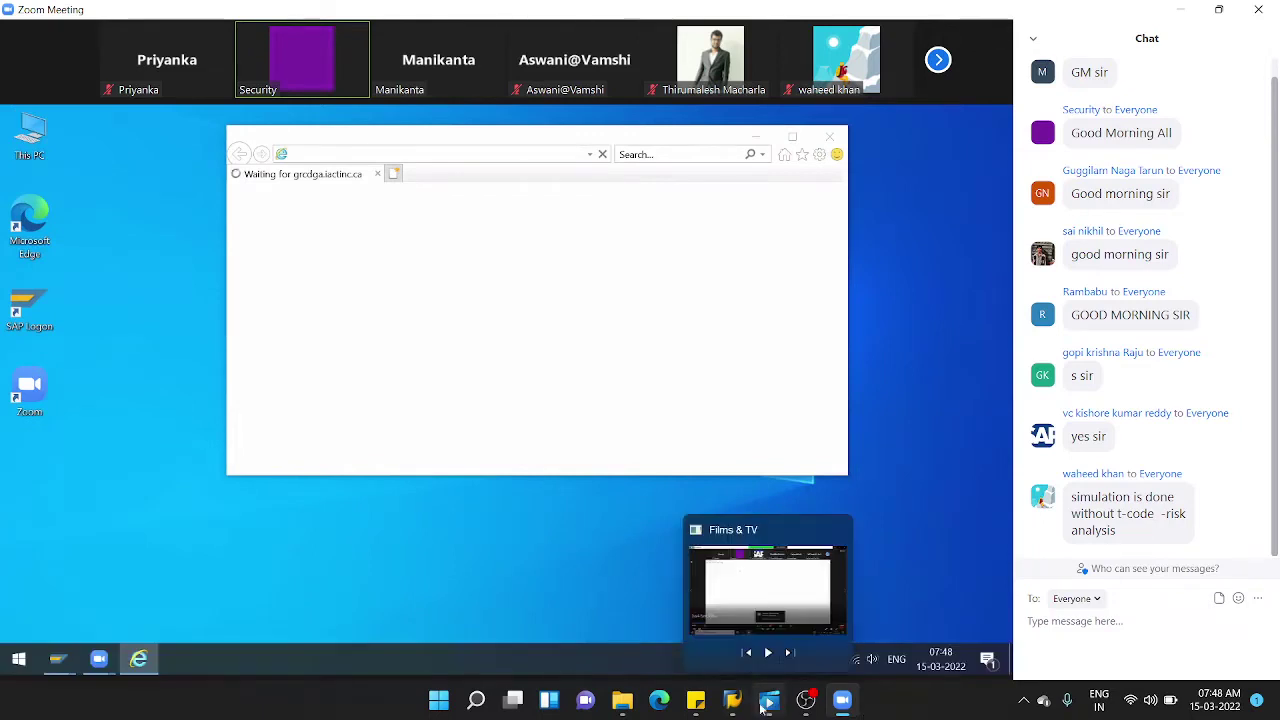
- In the personal SAP session, launch NetWeaver Business Client with transaction nw
mouse_move(727, 708)
left_click(815, 615)
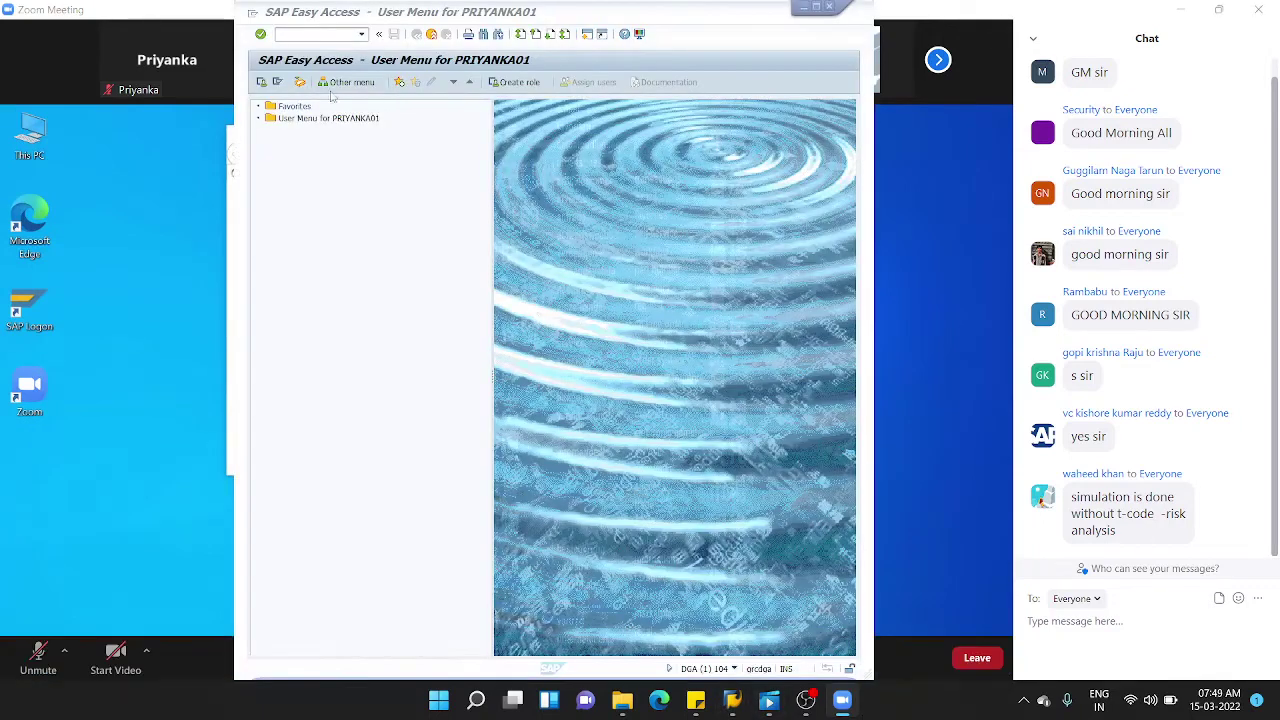
left_click(320, 35)
type("nwbc")
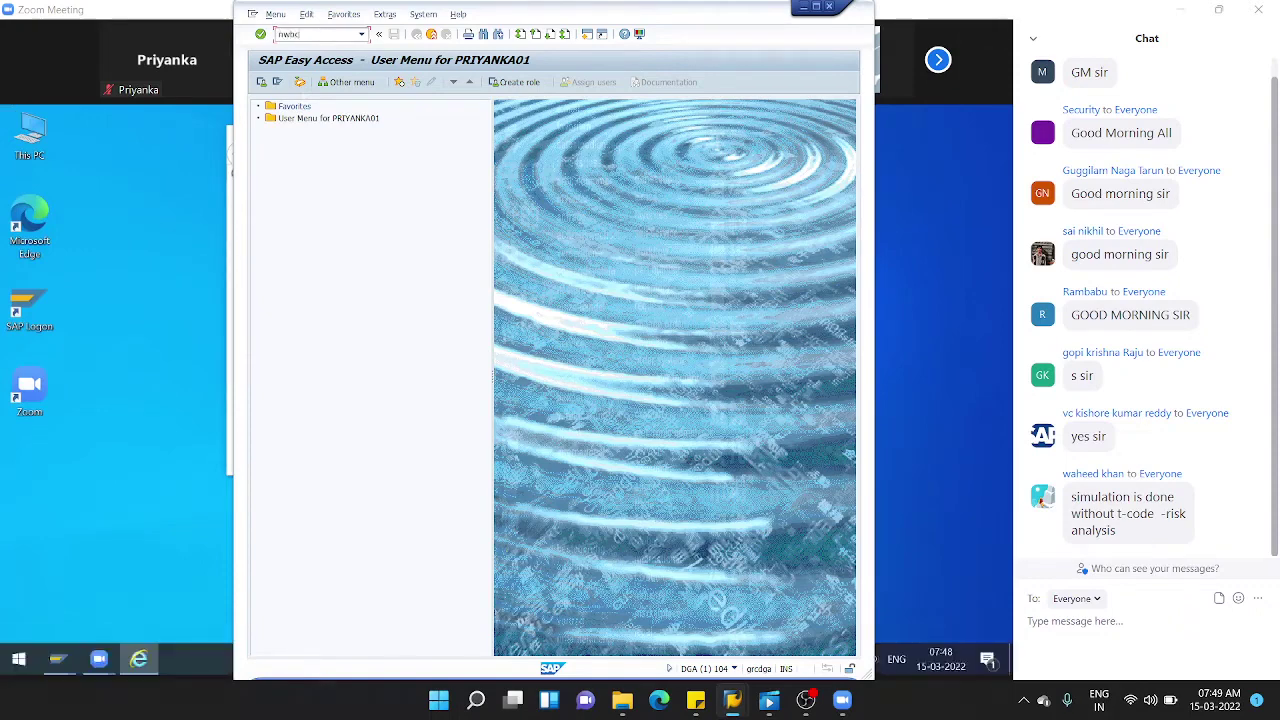
key("Return")
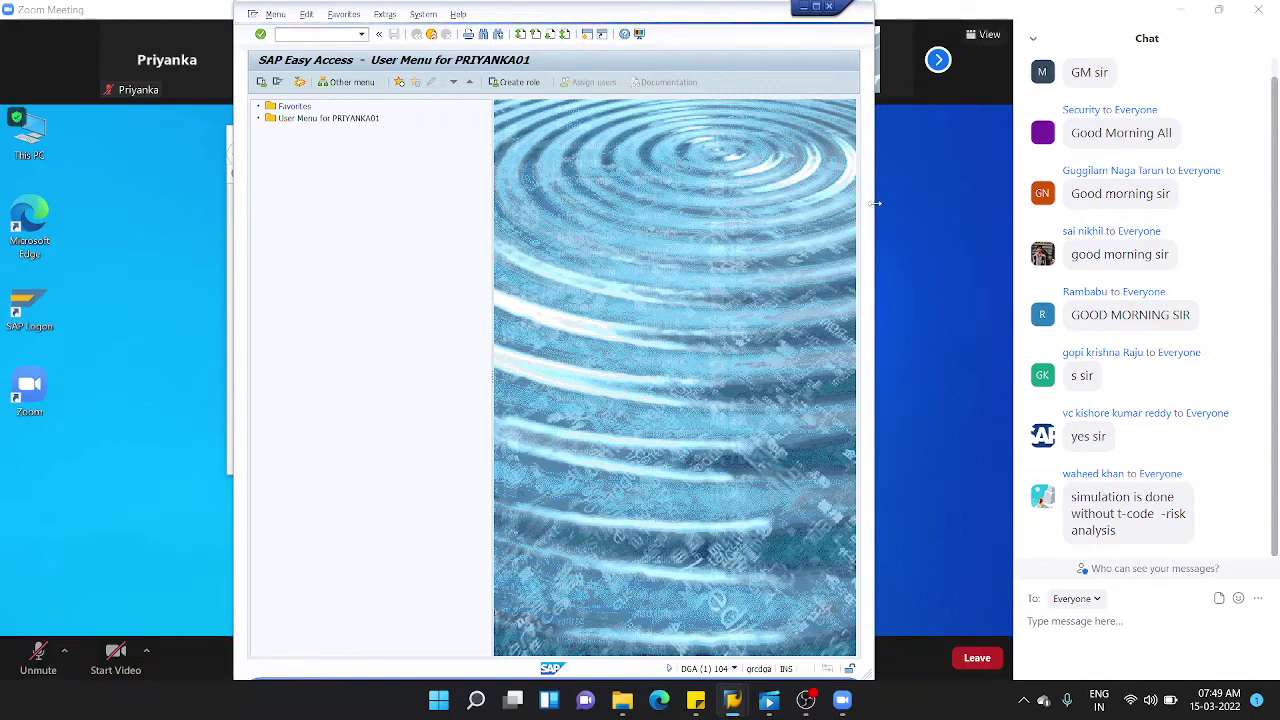
- Minimize SAP, page through the meeting's participant gallery and back, then bring SAP forward
left_click(801, 8)
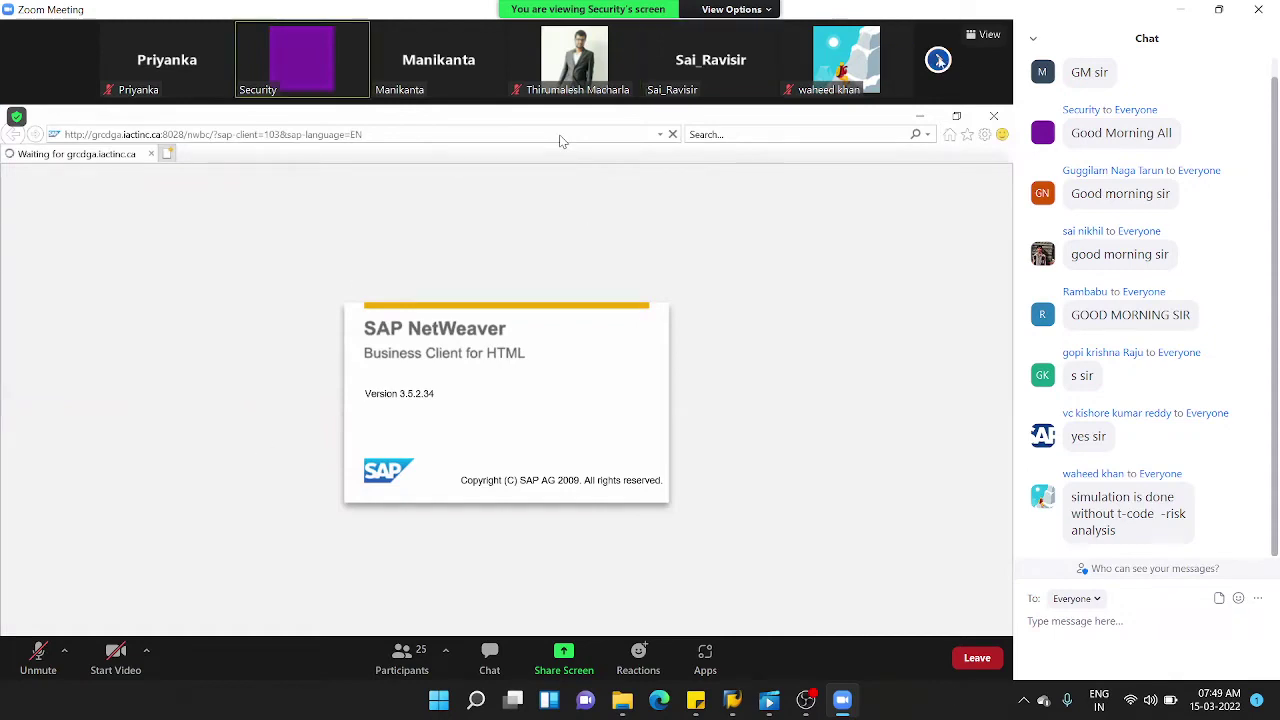
left_click(939, 61)
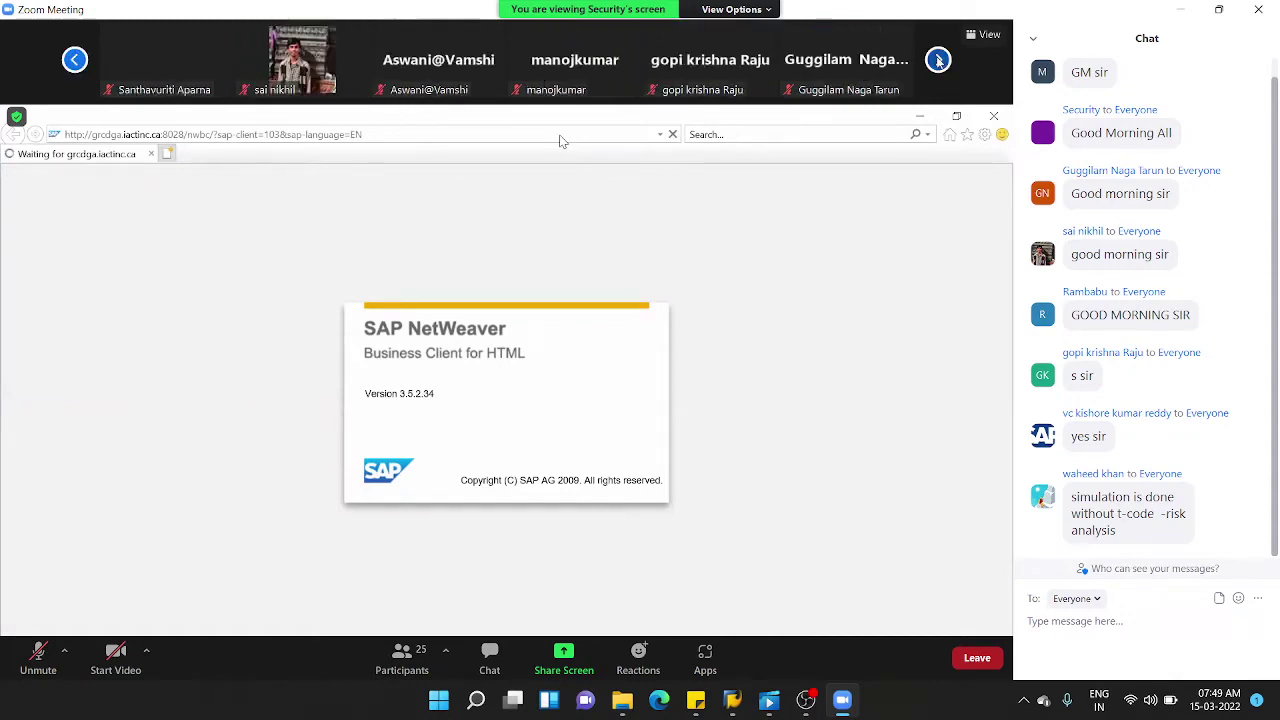
left_click(939, 61)
left_click(939, 61)
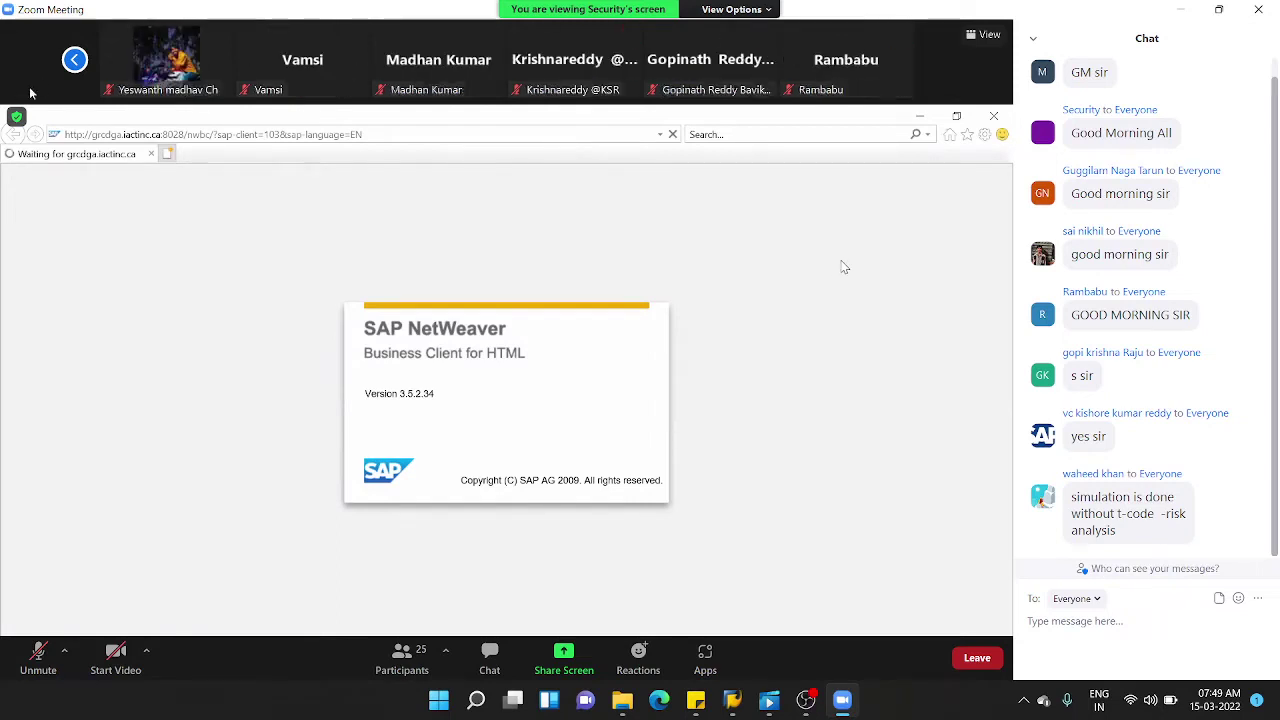
left_click(78, 66)
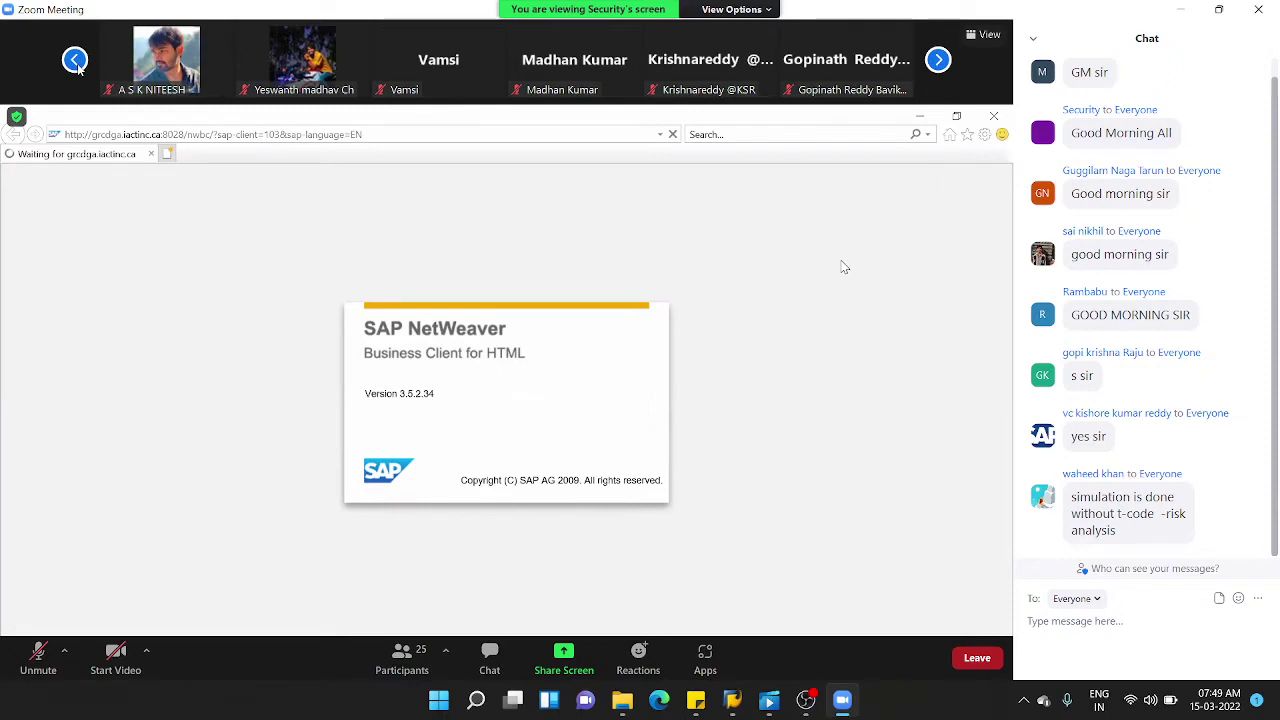
left_click(78, 66)
left_click(78, 66)
left_click(78, 66)
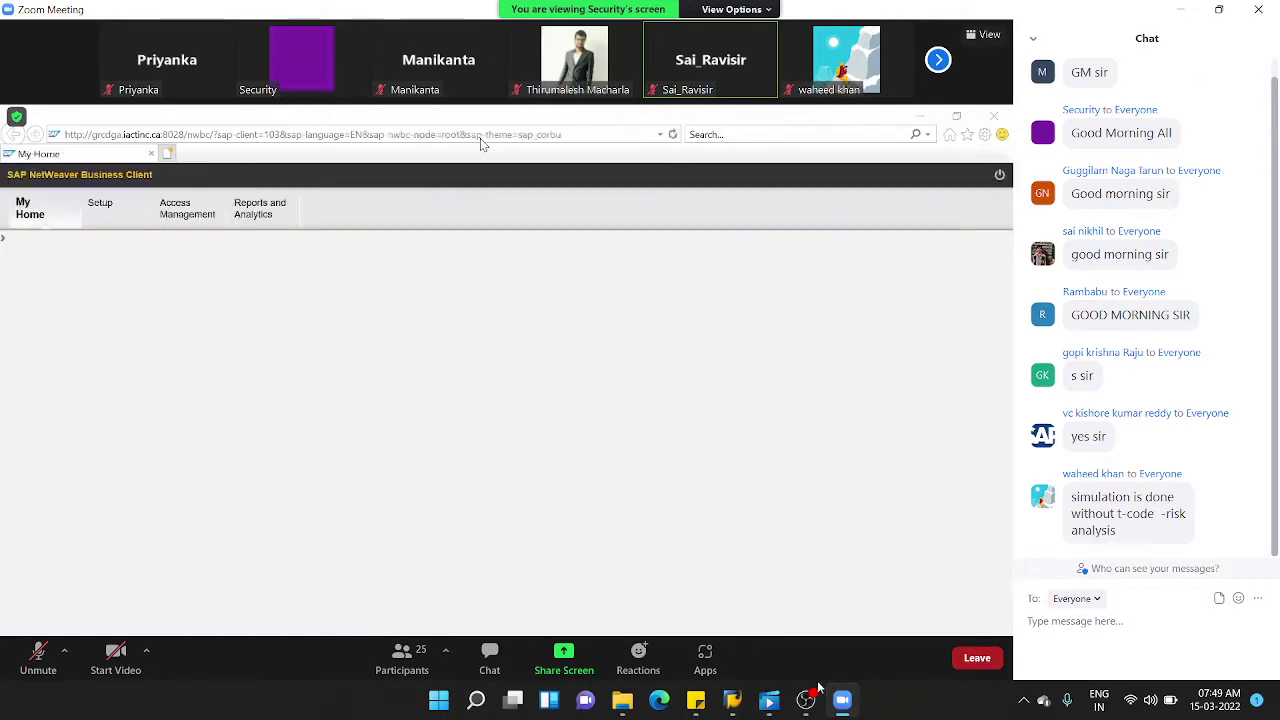
mouse_move(738, 695)
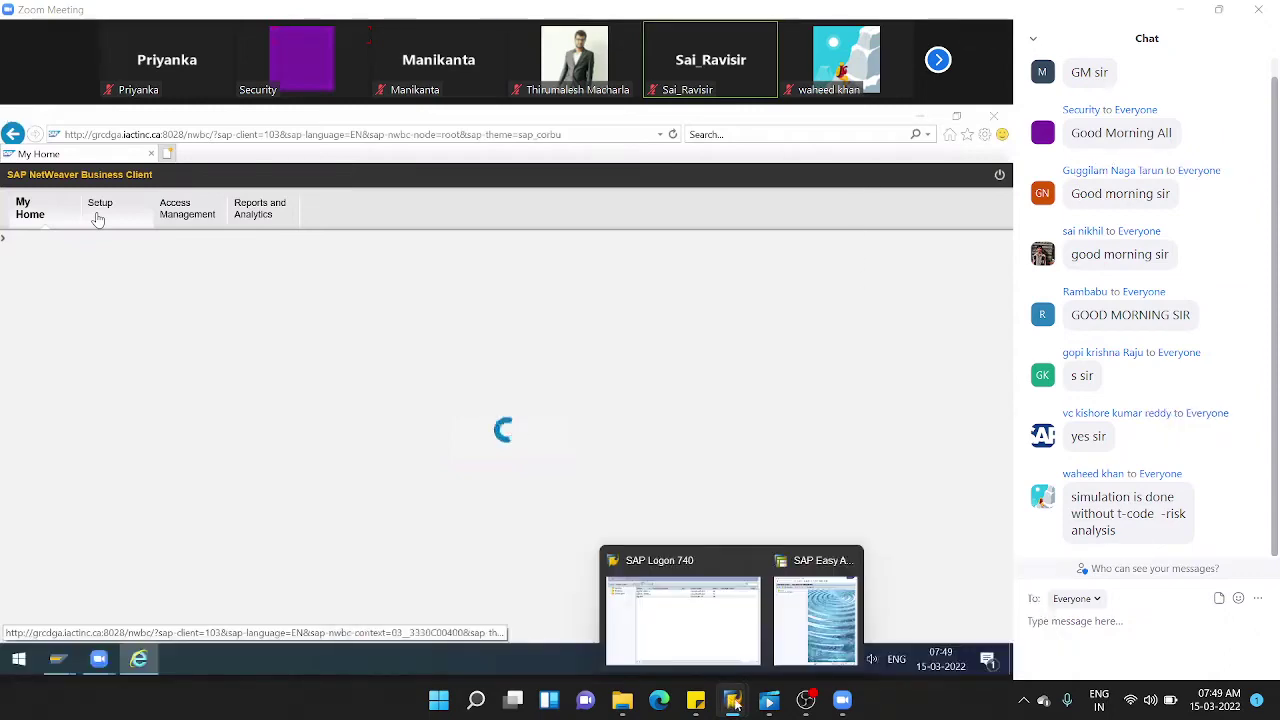
left_click(815, 620)
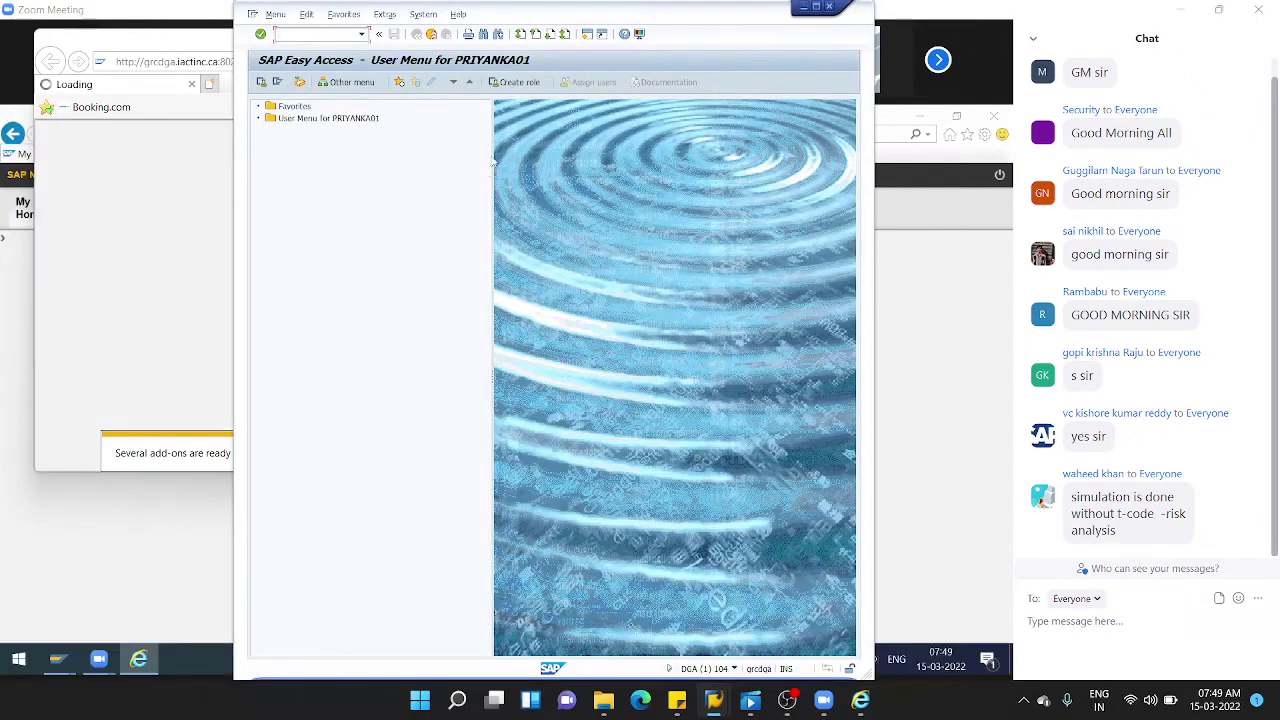
- Minimize SAP Easy Access and open the Setup area of the GRC portal
left_click(802, 10)
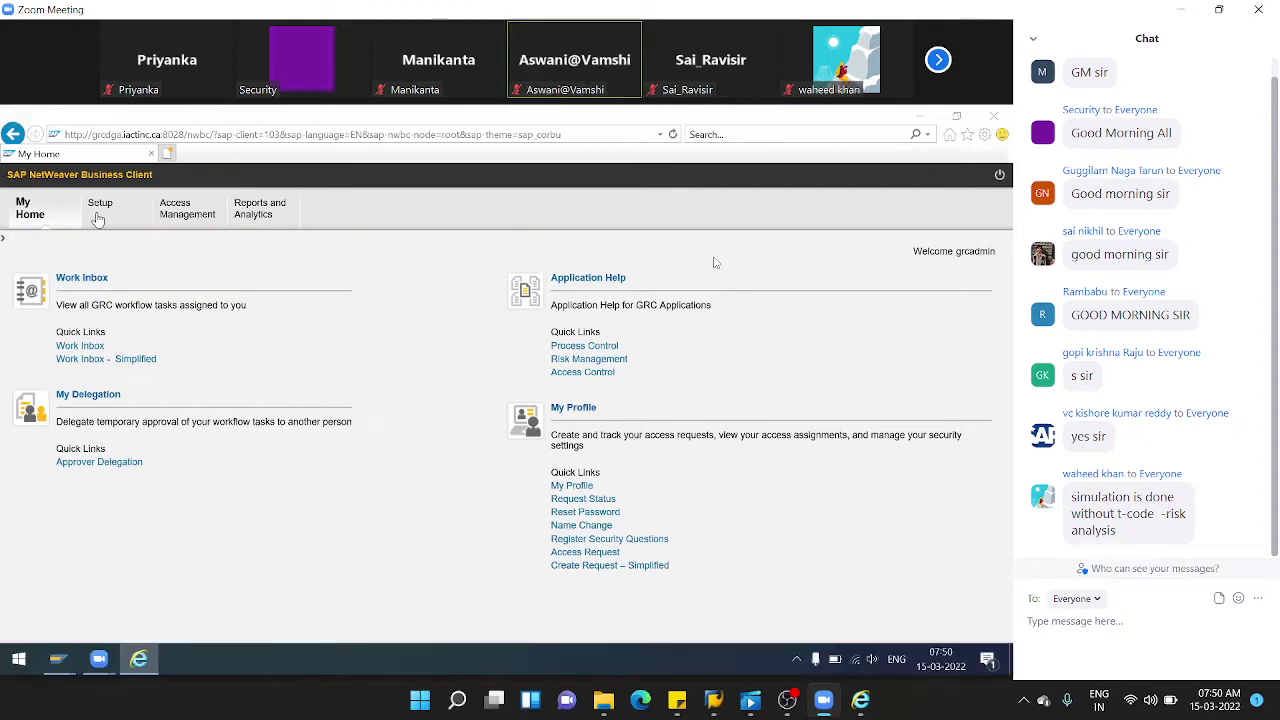
left_click(115, 225)
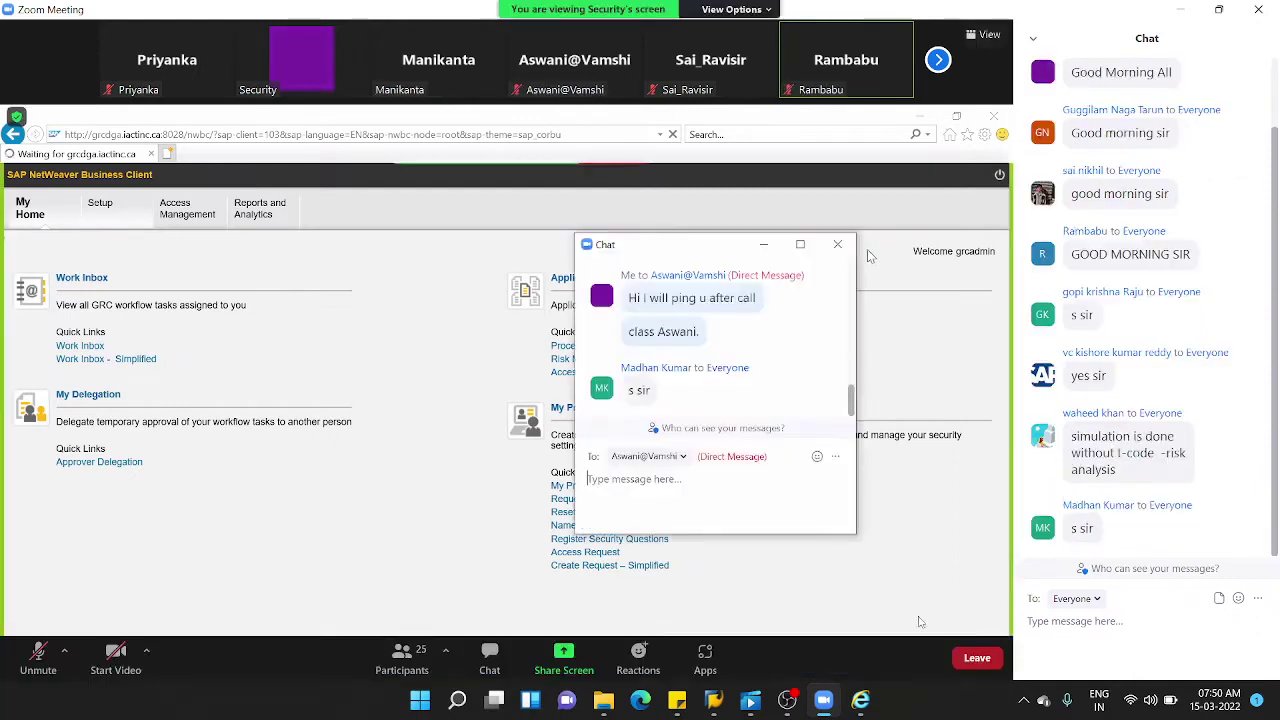
mouse_move(786, 699)
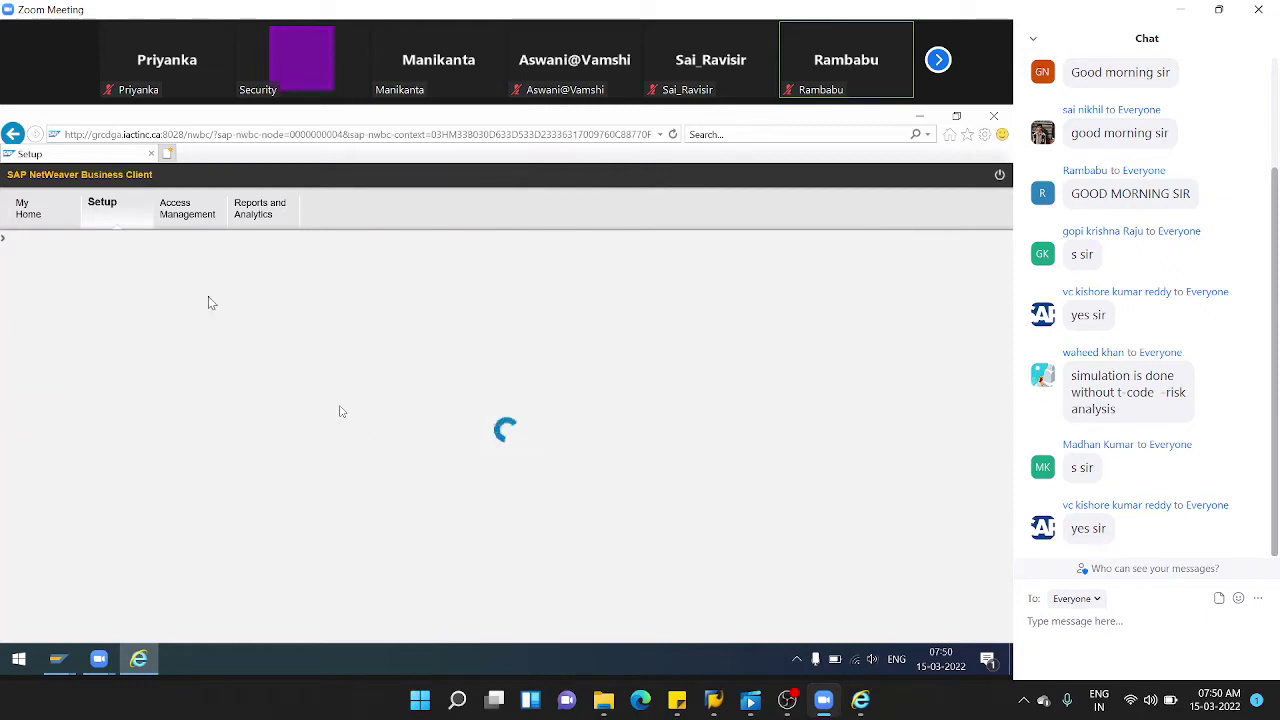
- Open the Rule Sets quick link, then bring OBS Studio forward
left_click(77, 347)
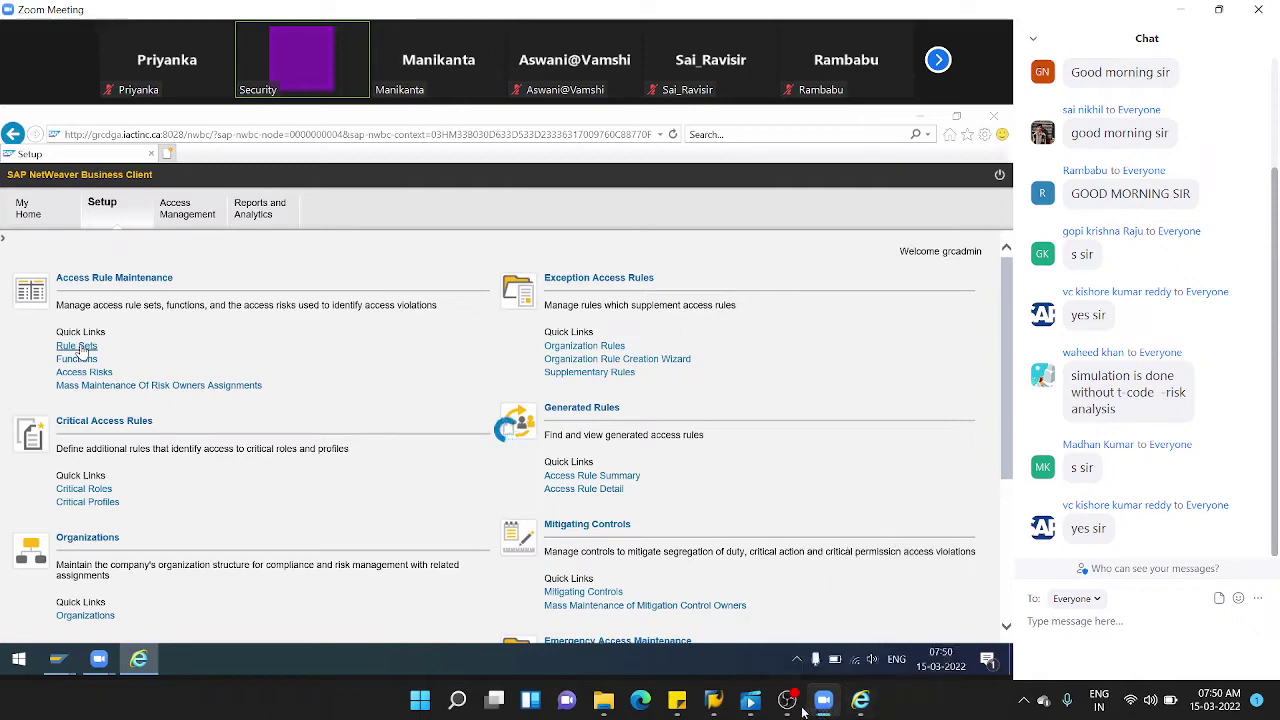
left_click(786, 625)
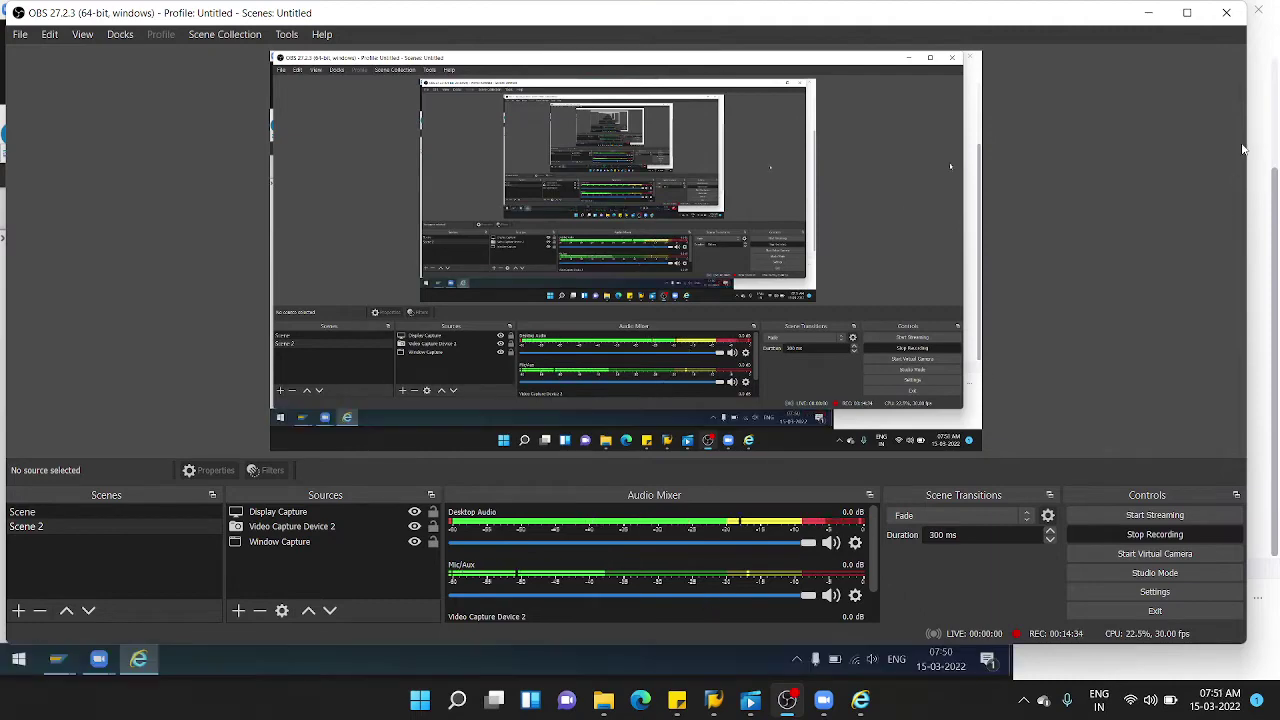
- Minimize OBS Studio to return to the meeting view
left_click(1152, 14)
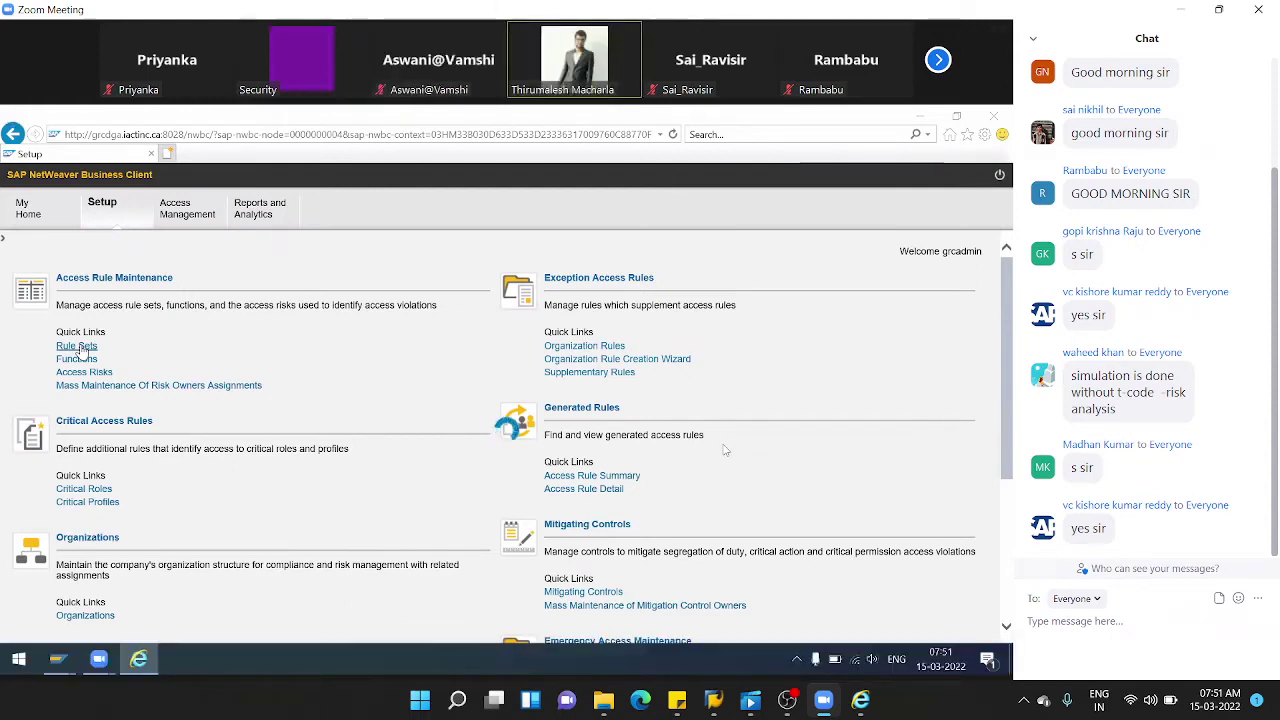
- Open Rule Sets under Access Rule Maintenance and dismiss the SAP GUI connection error
left_click(79, 347)
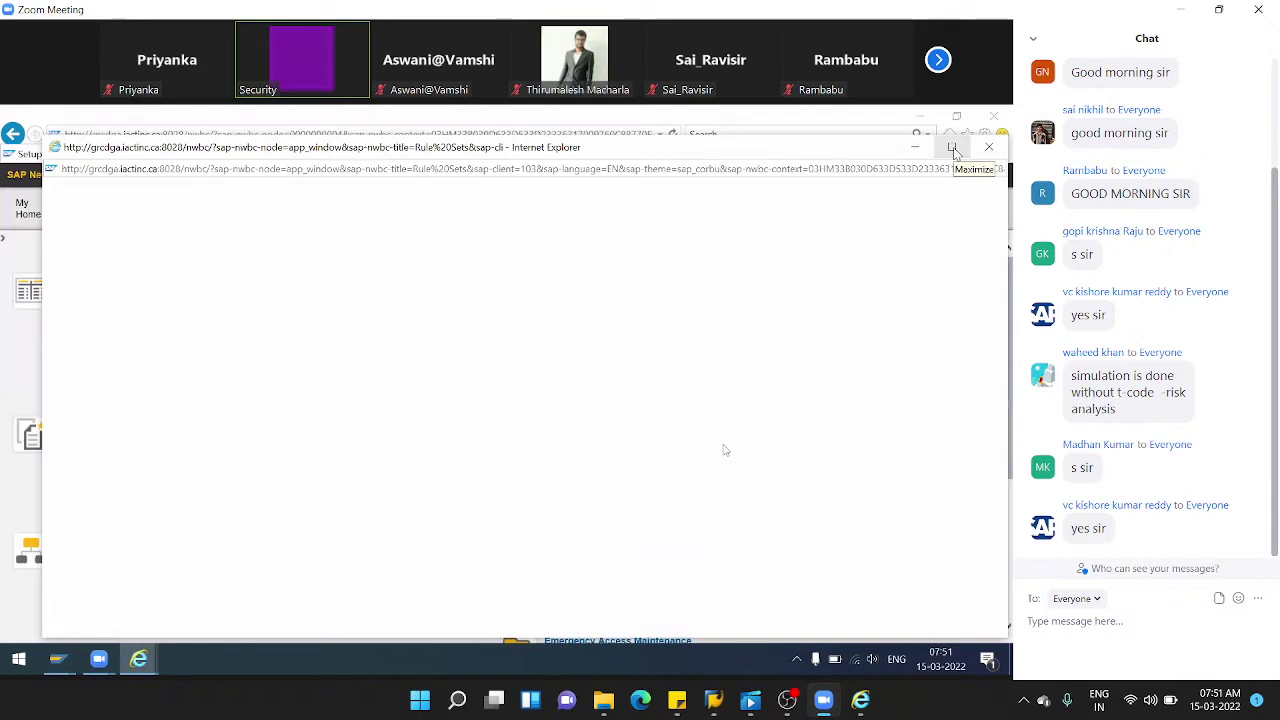
mouse_move(723, 457)
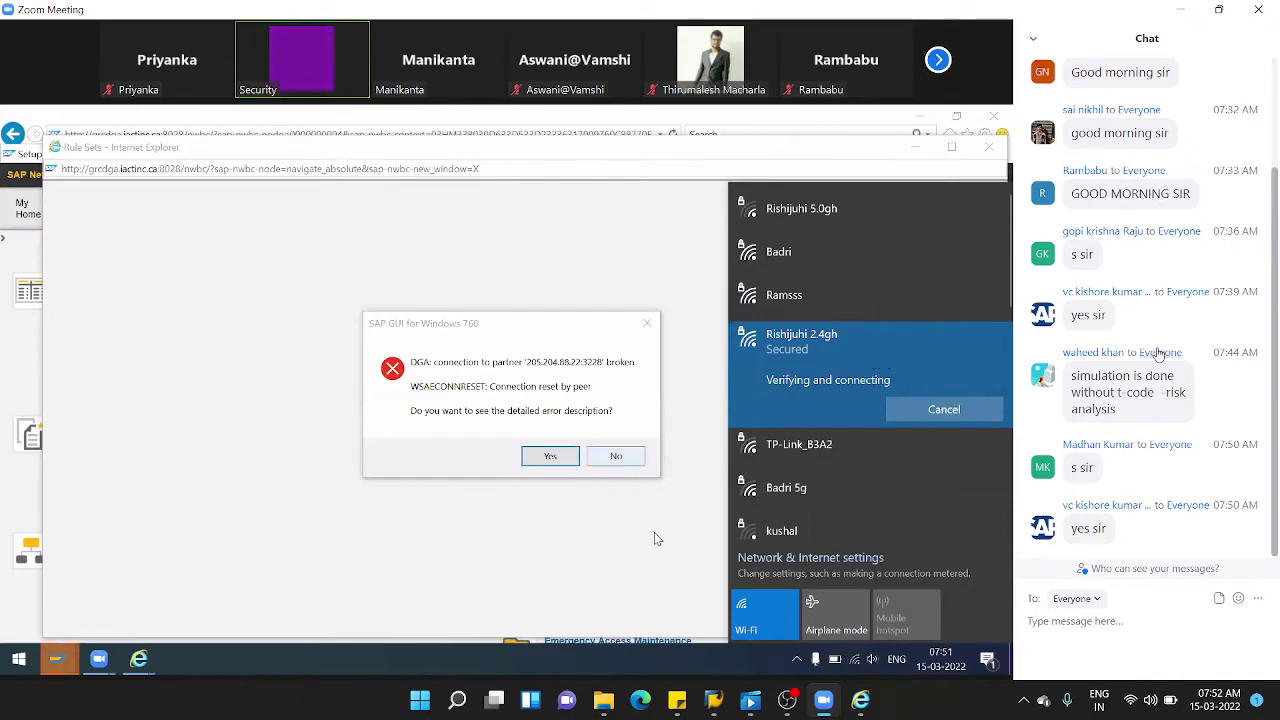
left_click(325, 356)
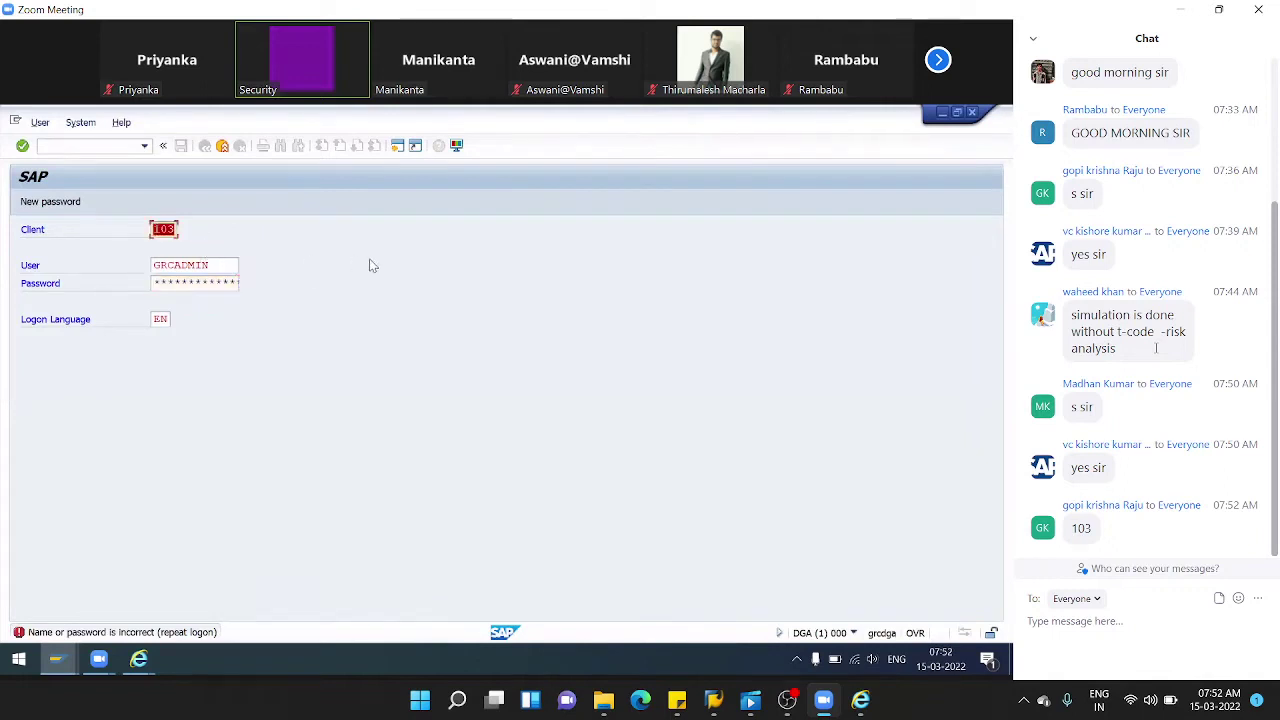
- Log back into client 103, ending any other logons, to reach SAP Easy Access
mouse_move(231, 672)
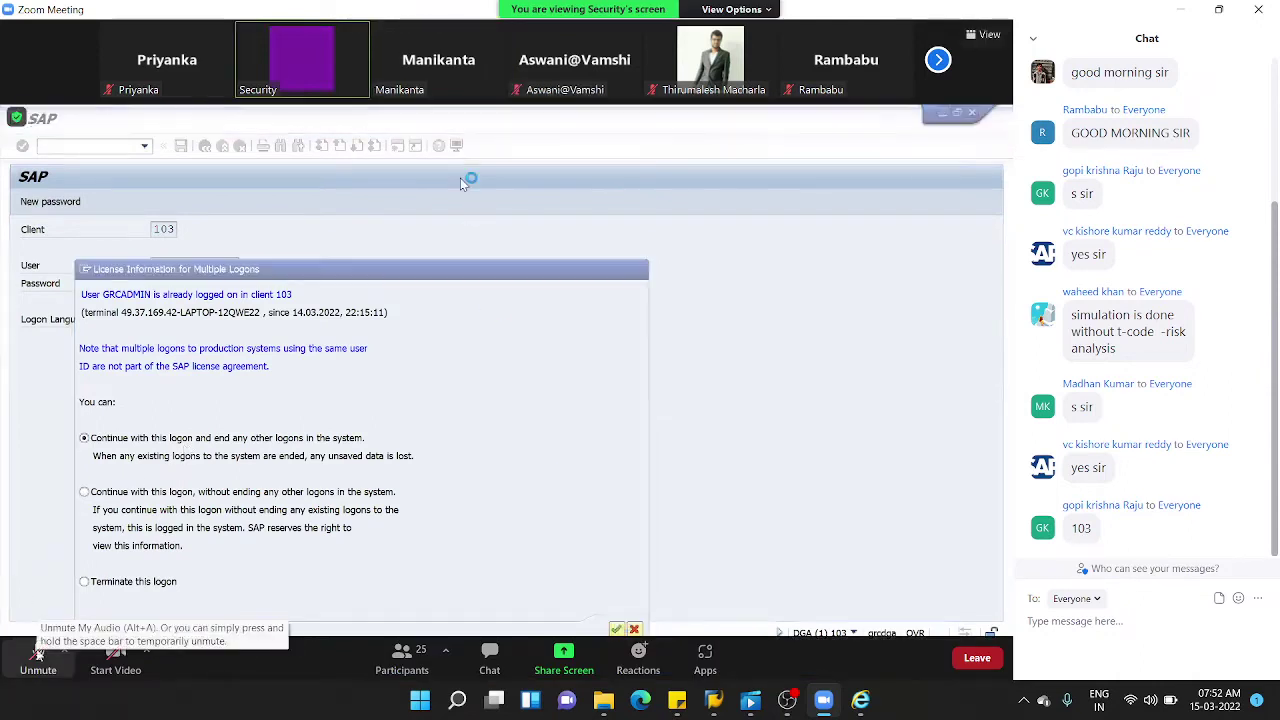
mouse_move(36, 658)
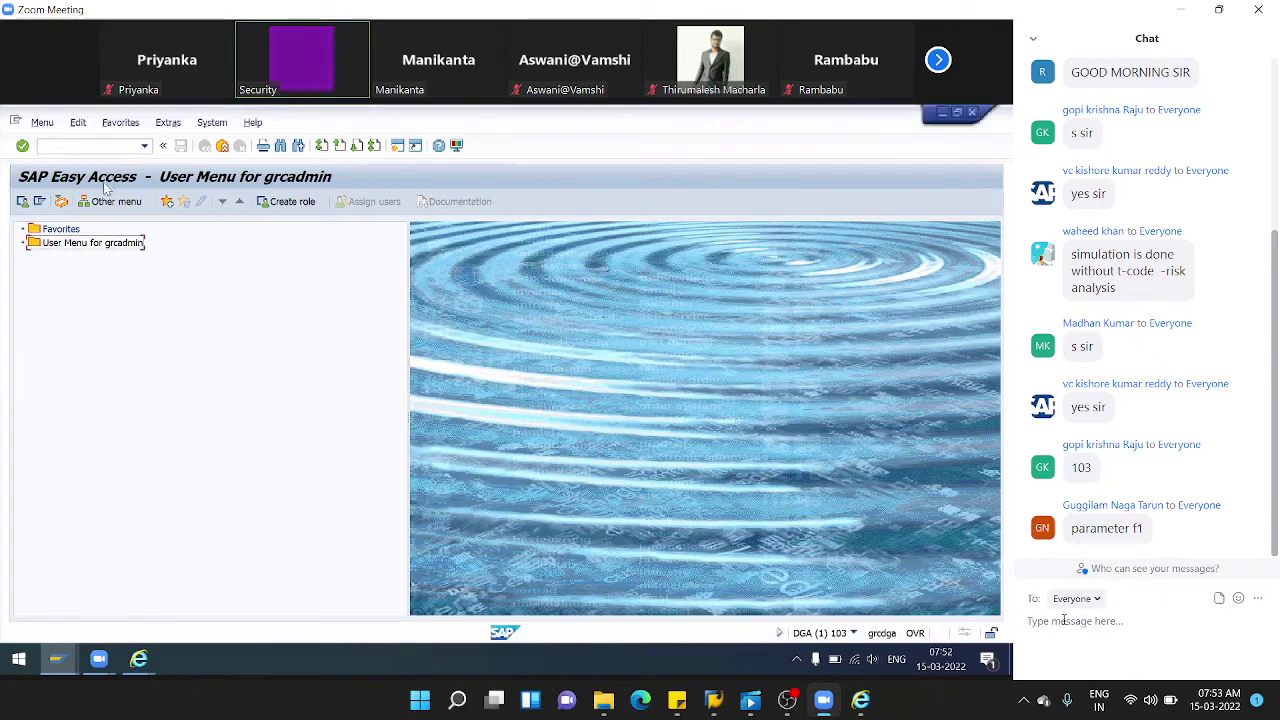
- Return to the Business Client and list the SOD rule sets AUDI, BMW, TCS, ISU and GLOBAL
left_click(94, 148)
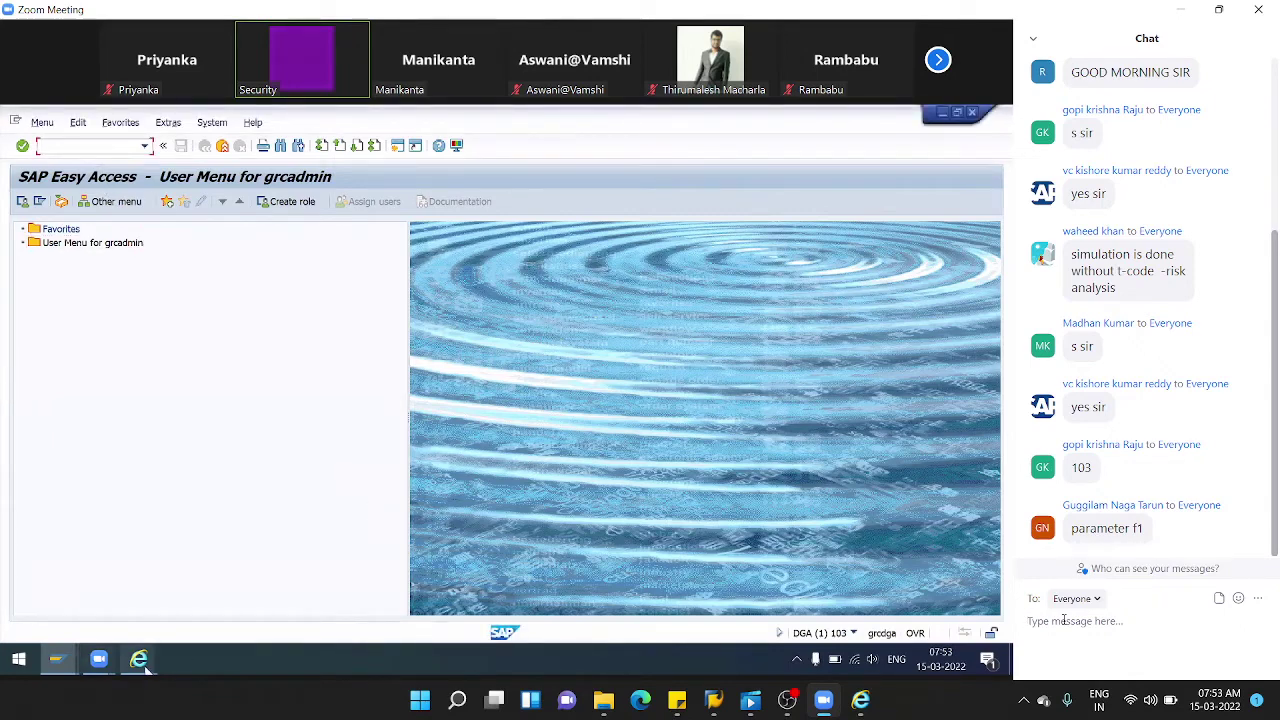
left_click(260, 580)
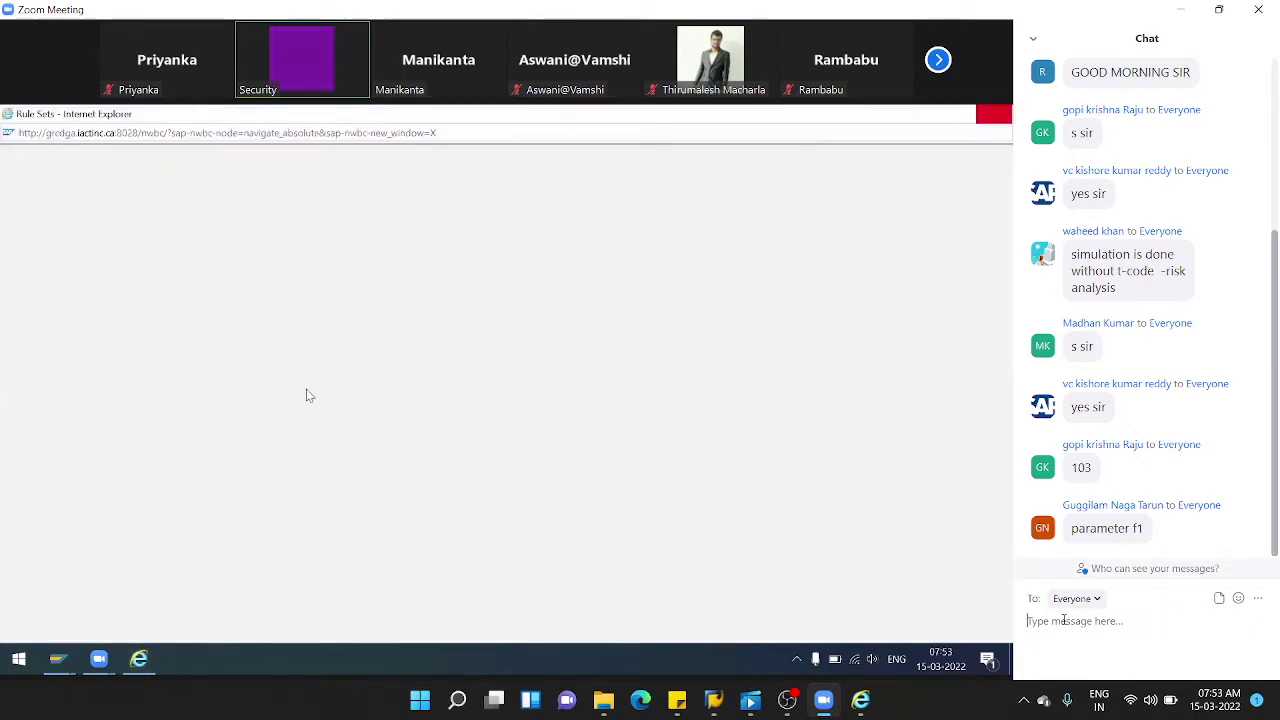
left_click(140, 658)
left_click(140, 658)
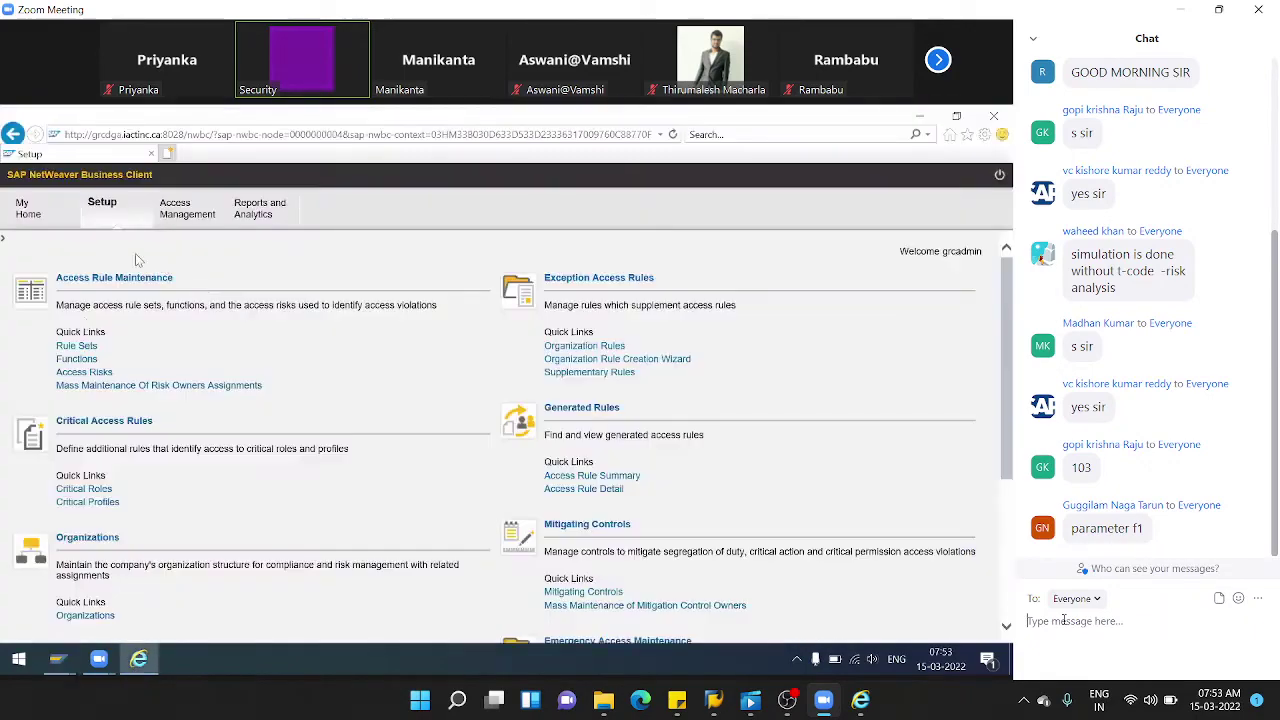
left_click(77, 347)
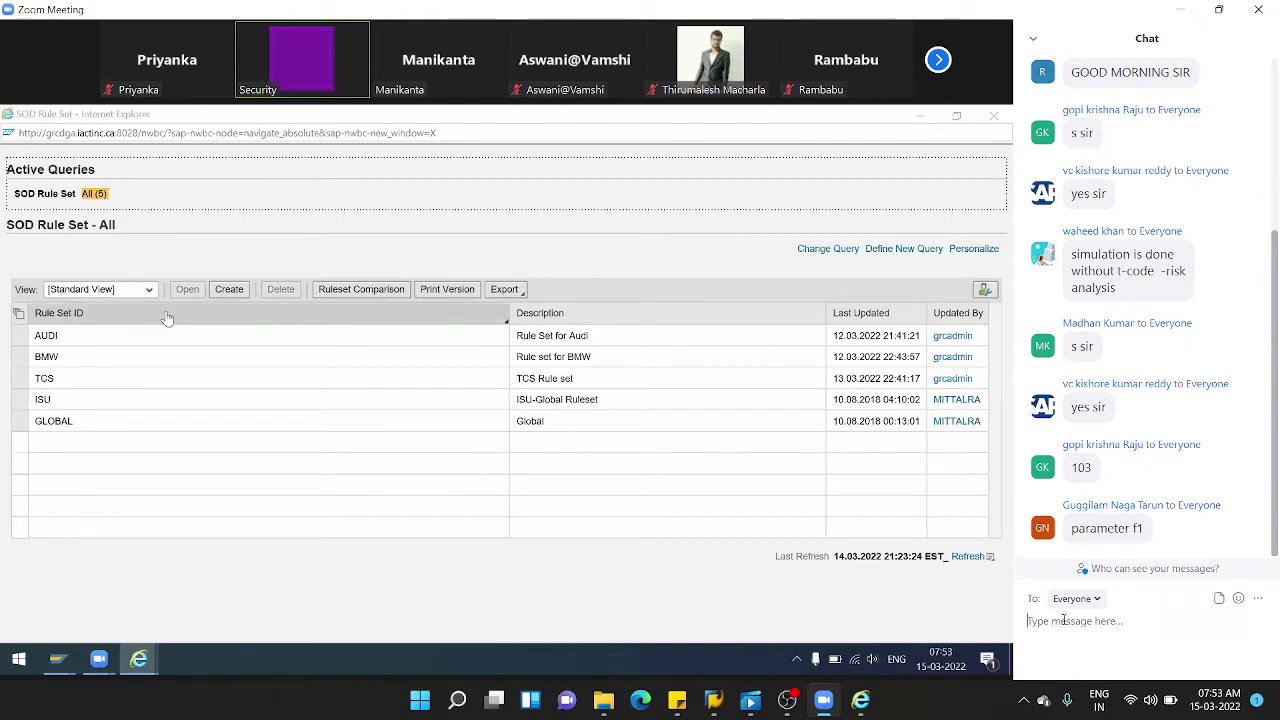
- Start a new SOD rule set from the Create button above the rule set table
left_click(225, 292)
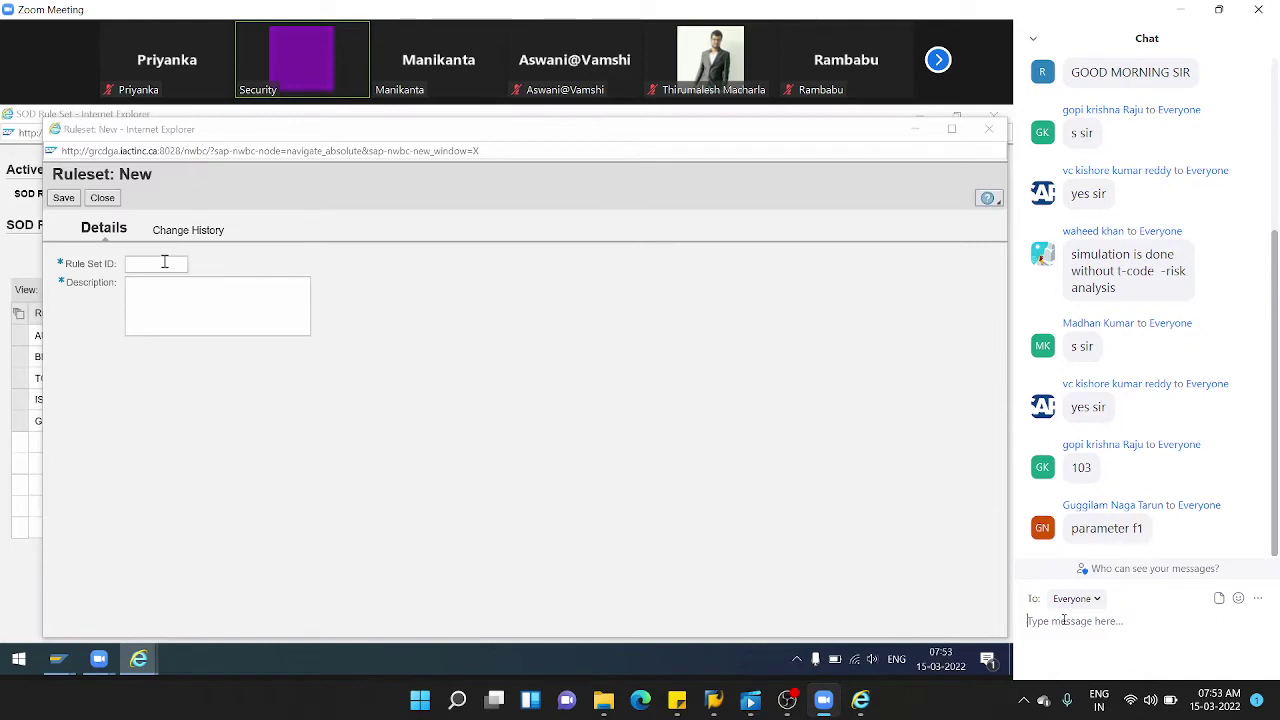
- Save new rule set HCL described 'Ruleset for HCL', then return to SAP Easy Access
left_click(179, 261)
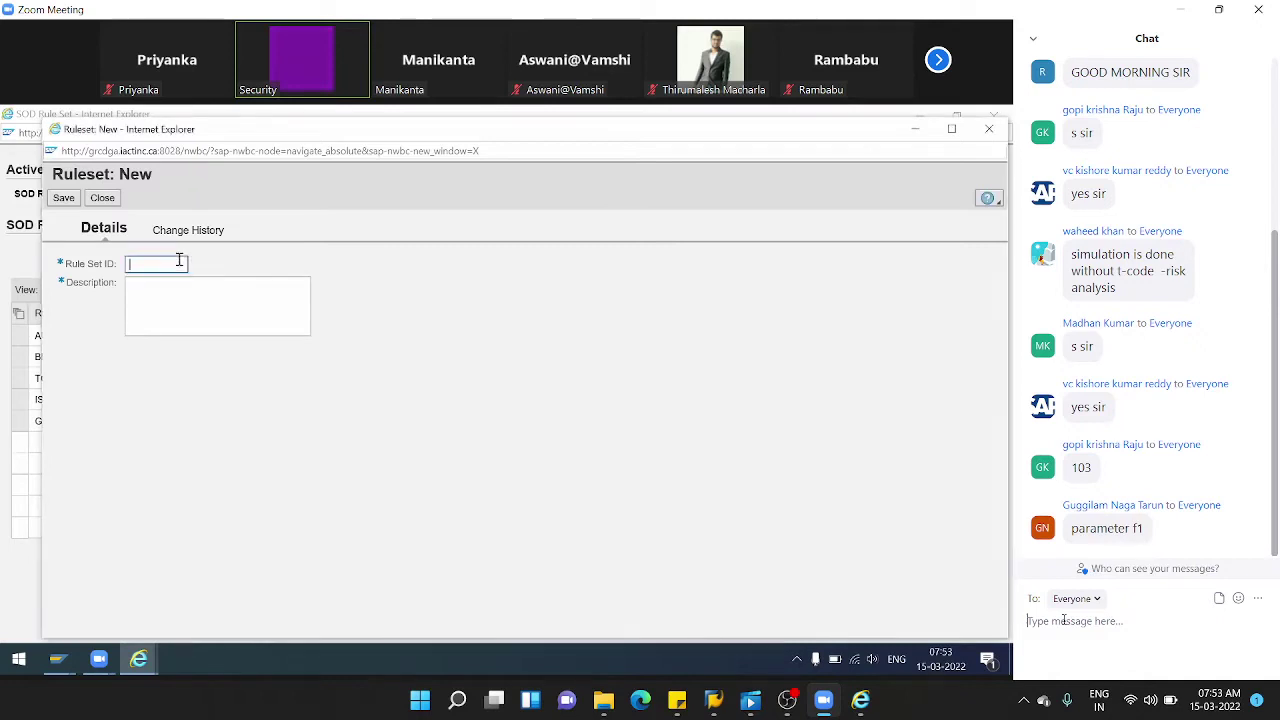
type("HCL")
left_click(193, 311)
type("rul")
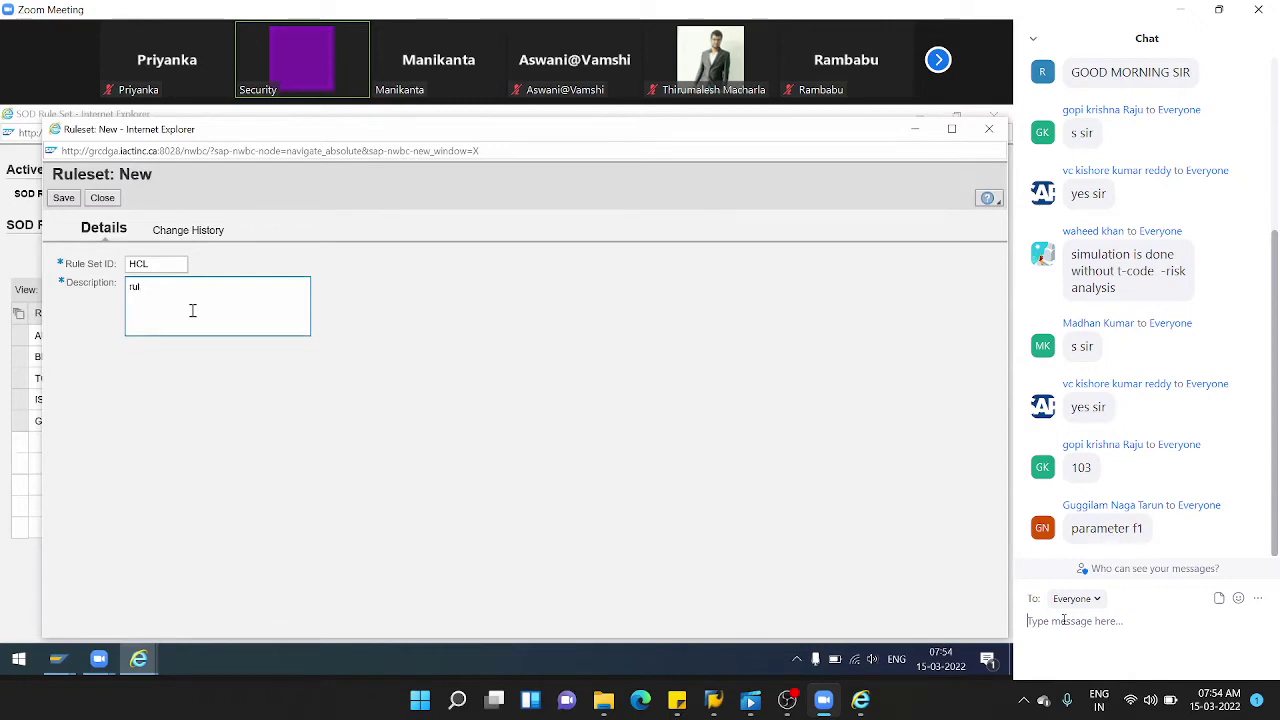
type("uleset for HCL")
left_click(62, 200)
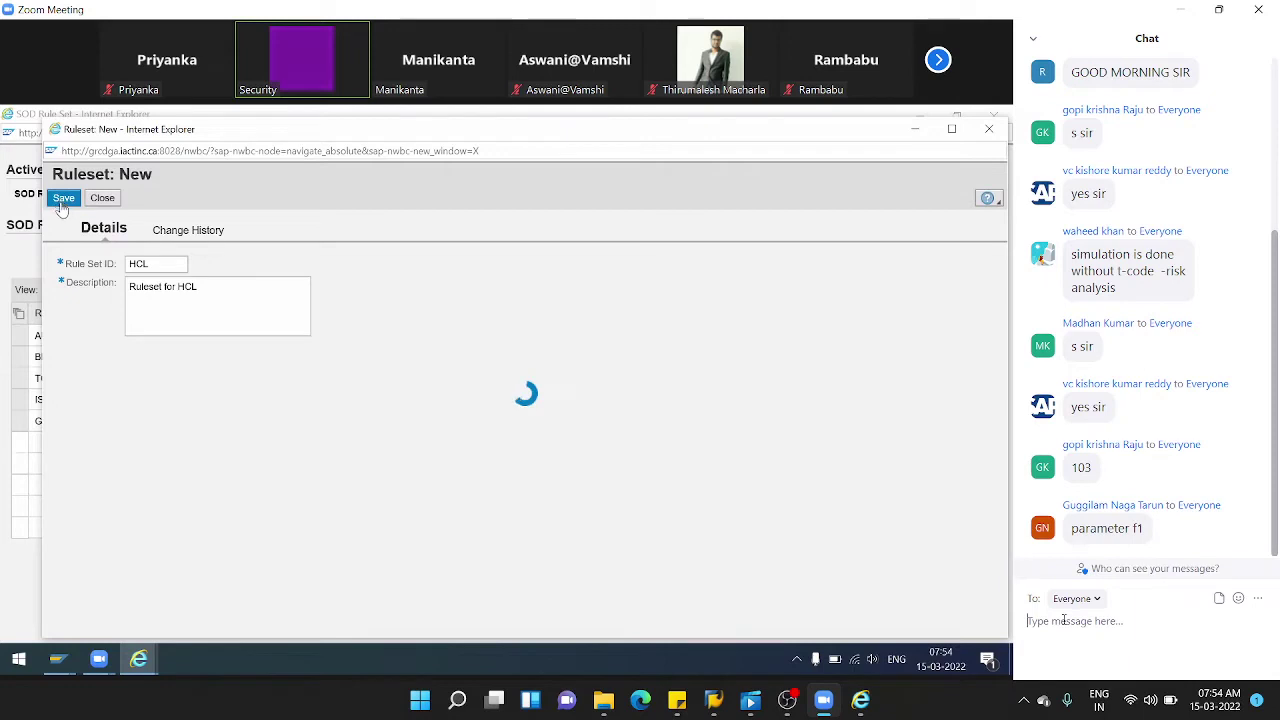
left_click(57, 659)
left_click(168, 624)
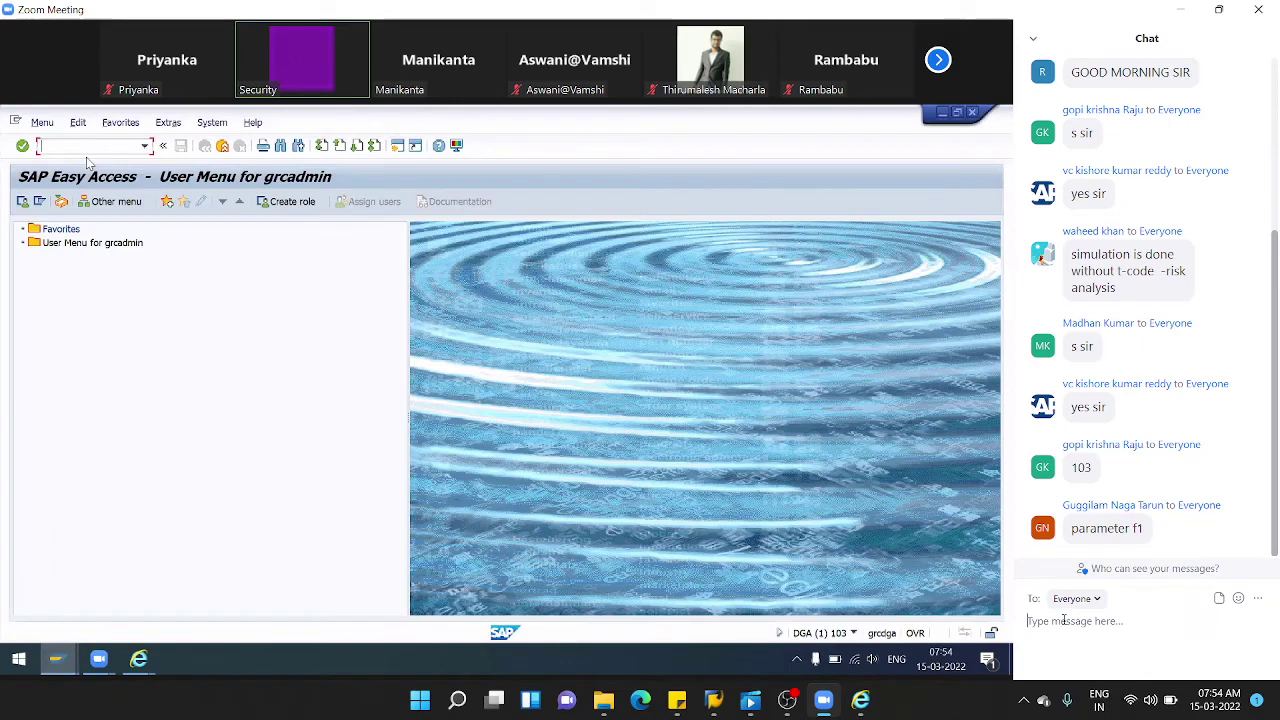
- Run transaction SPRO and display the SAP Reference IMG
type("spo")
key("Return")
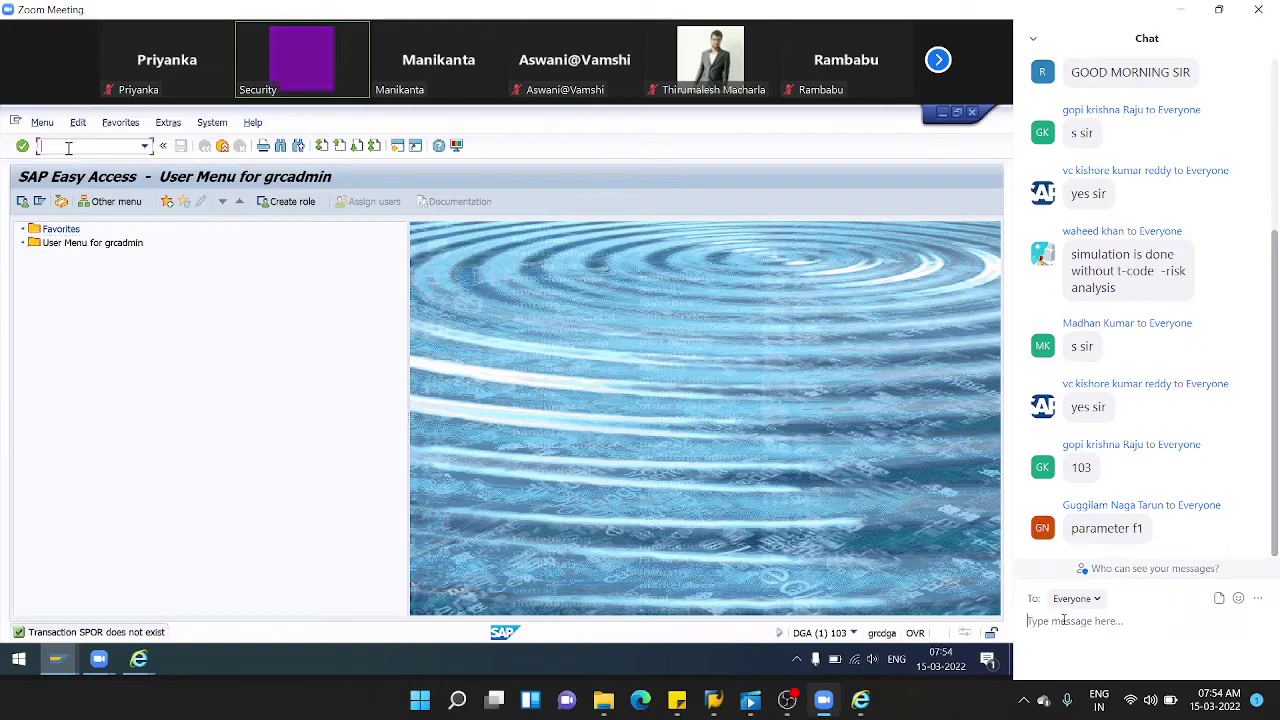
type("spro")
key("Return")
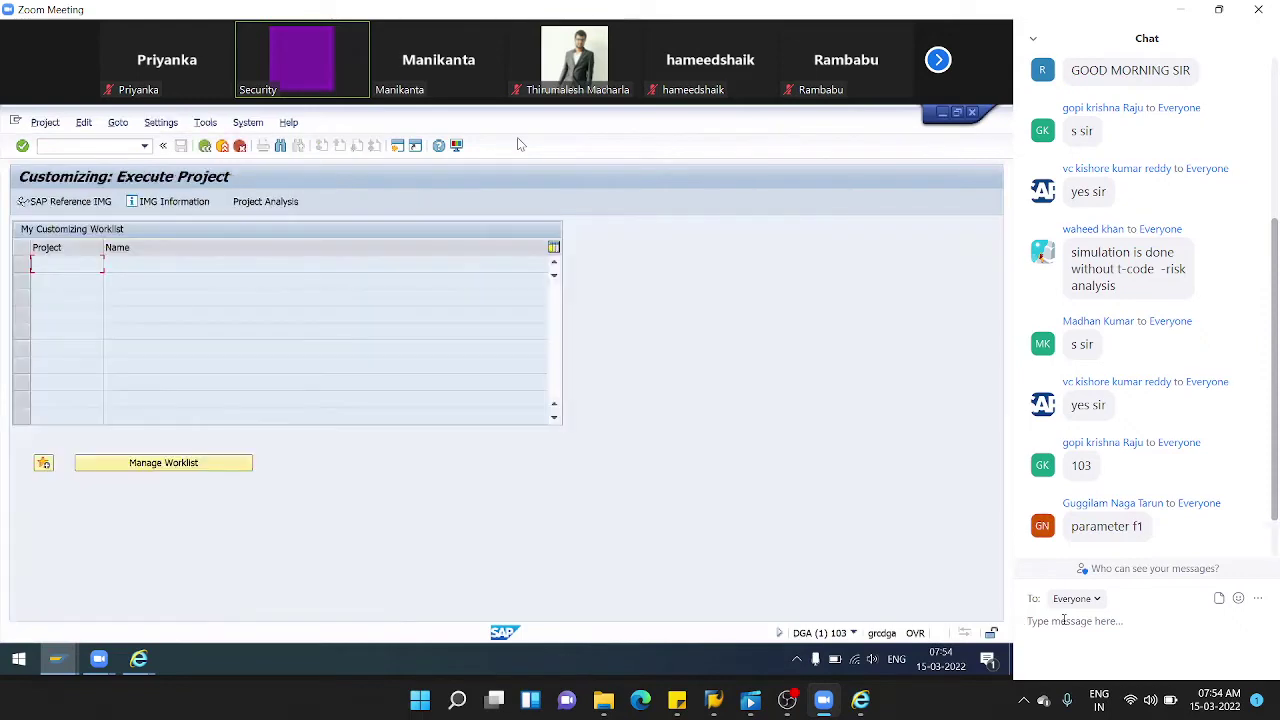
left_click(67, 204)
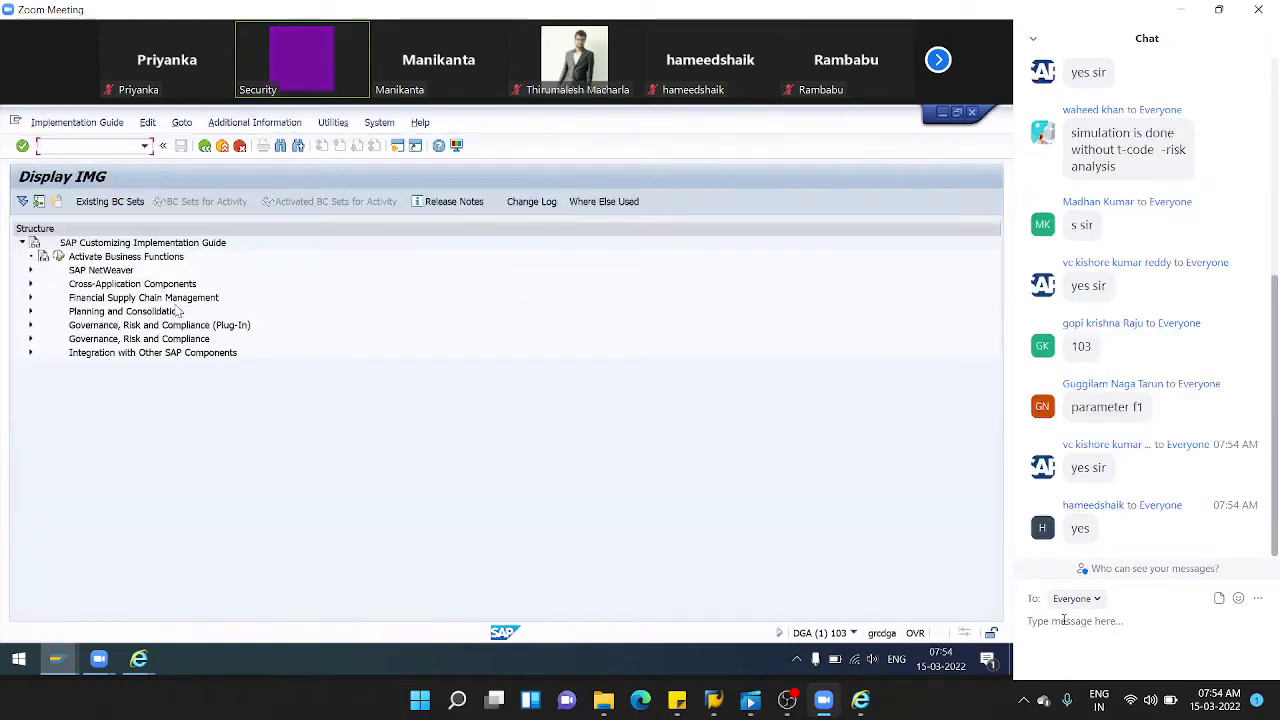
- Under Governance, Risk and Compliance > Common Component Settings > Access Control, run Maintain Configuration Settings
left_click(30, 339)
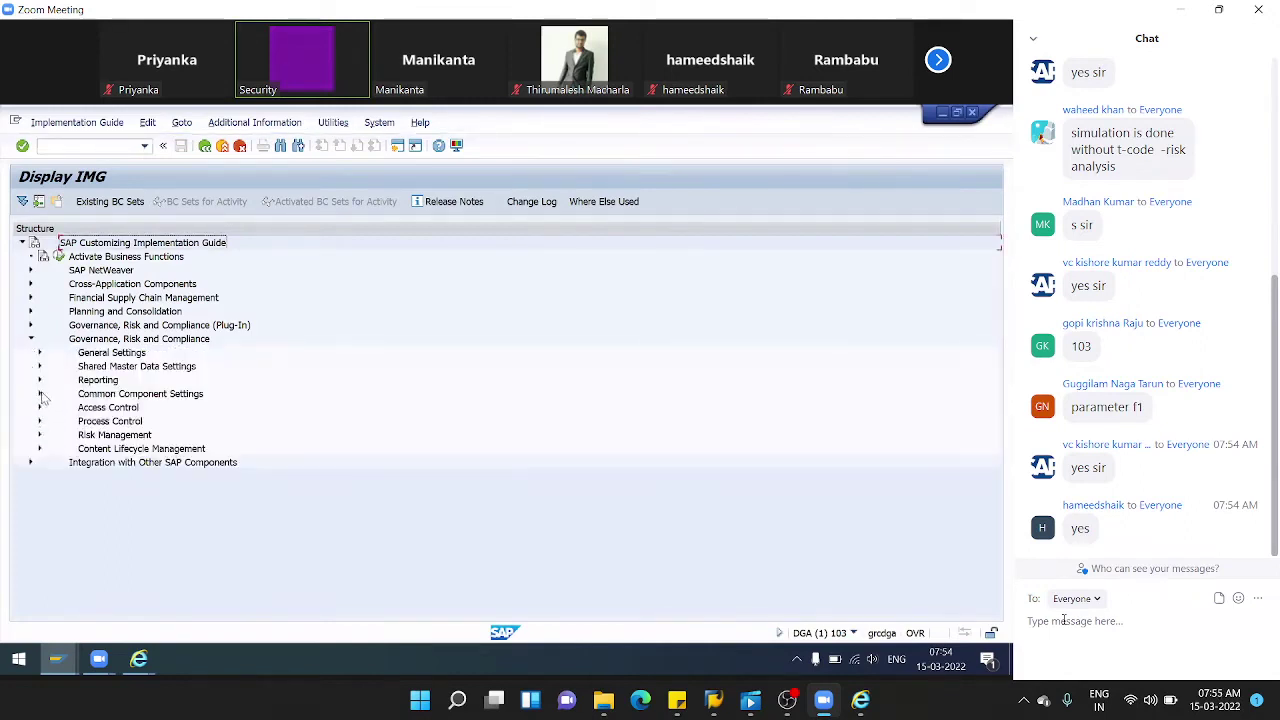
left_click(41, 394)
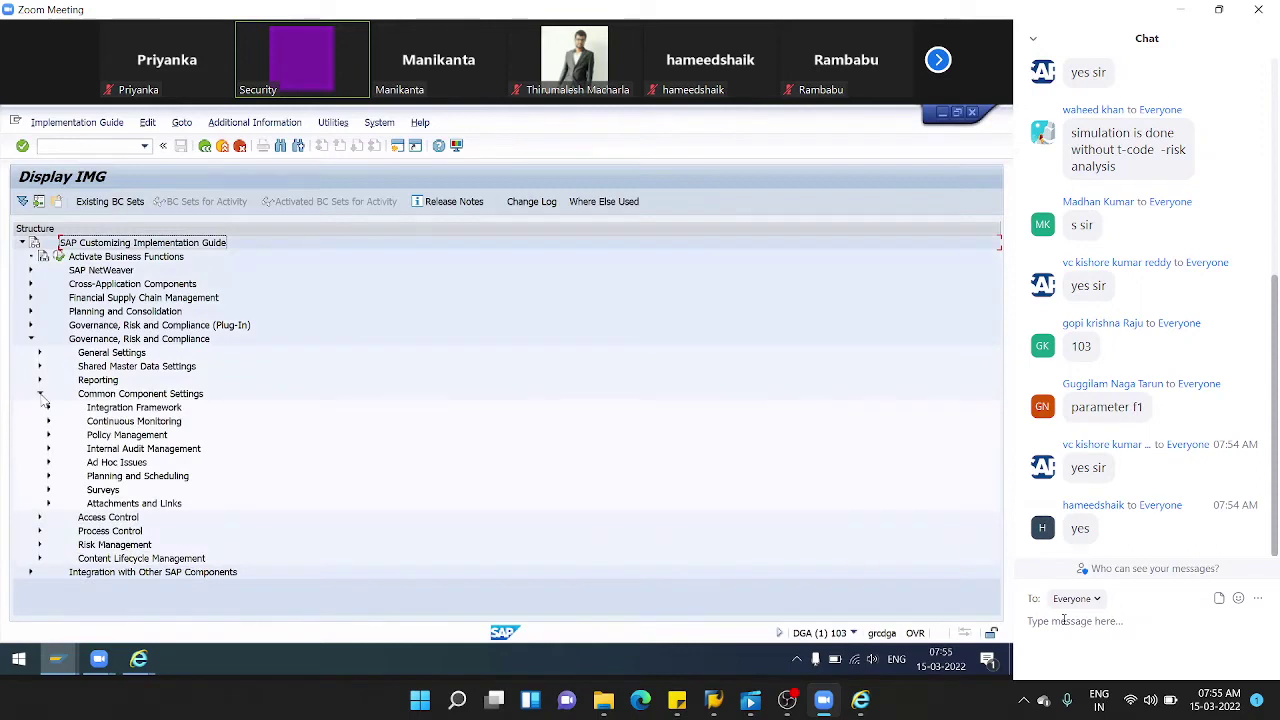
left_click(40, 517)
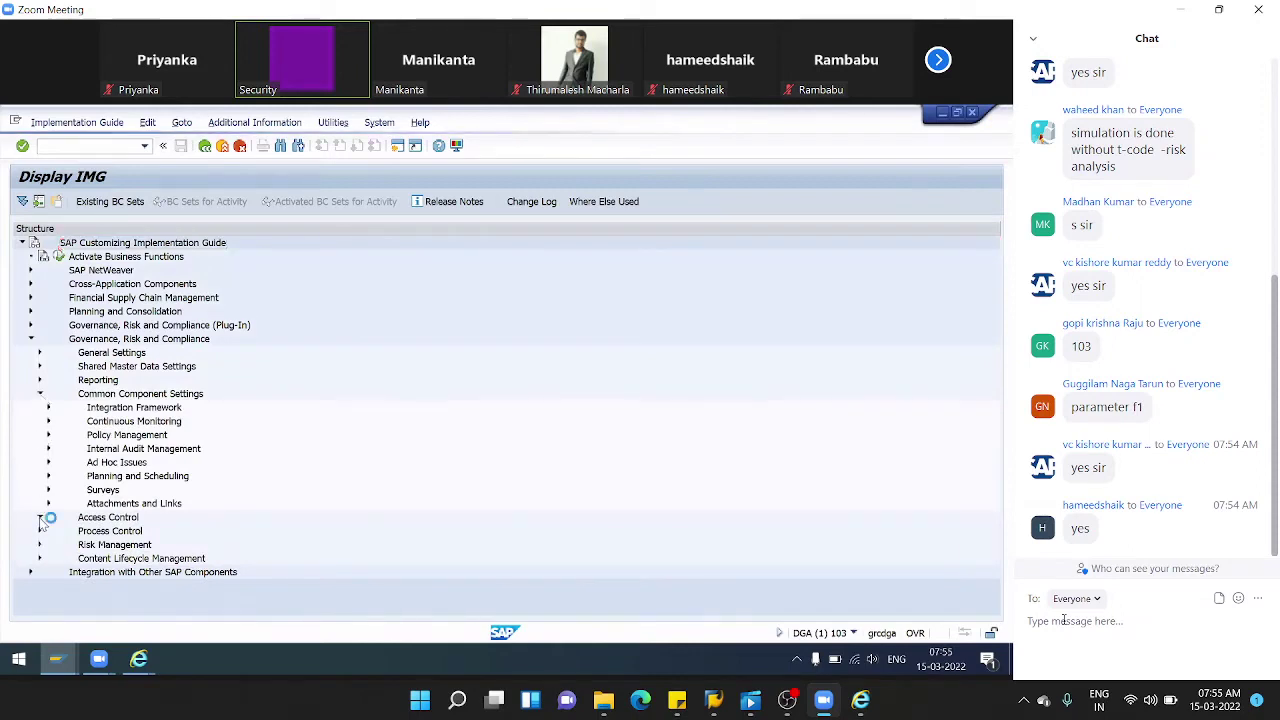
left_click(78, 396)
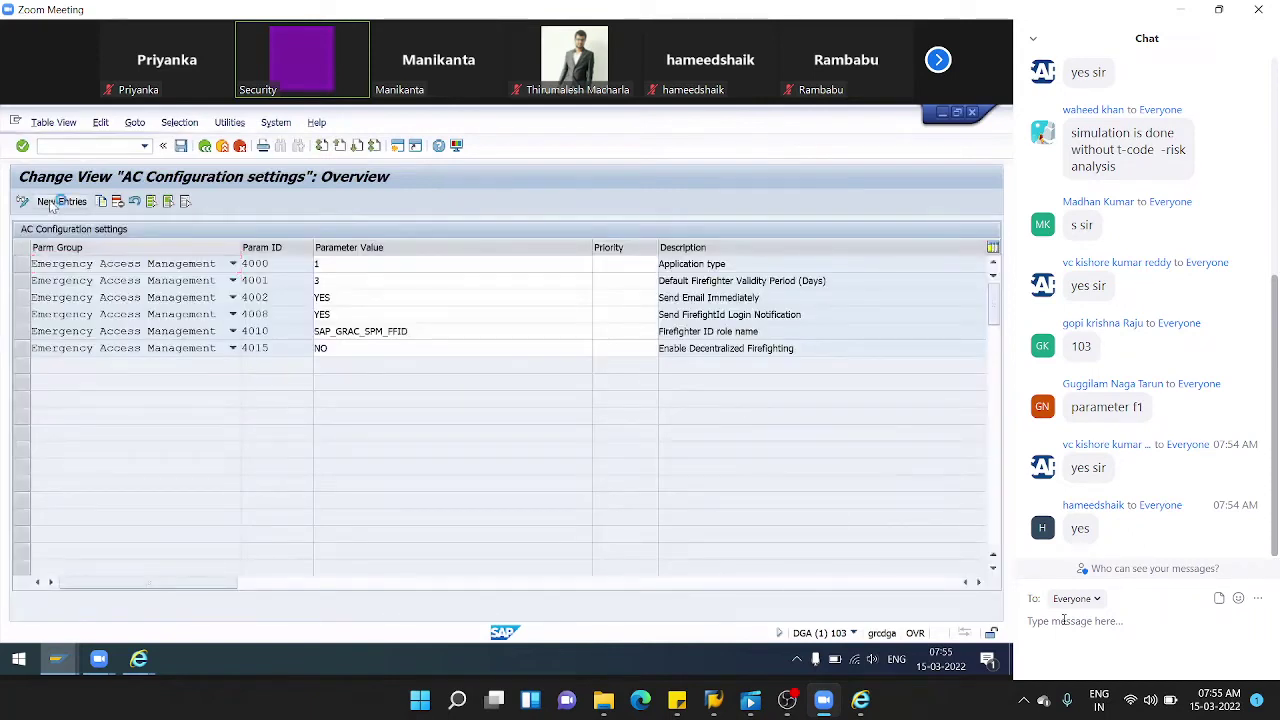
- Add a new configuration entry with parameter group Change Log and list its Parameter IDs
left_click(55, 202)
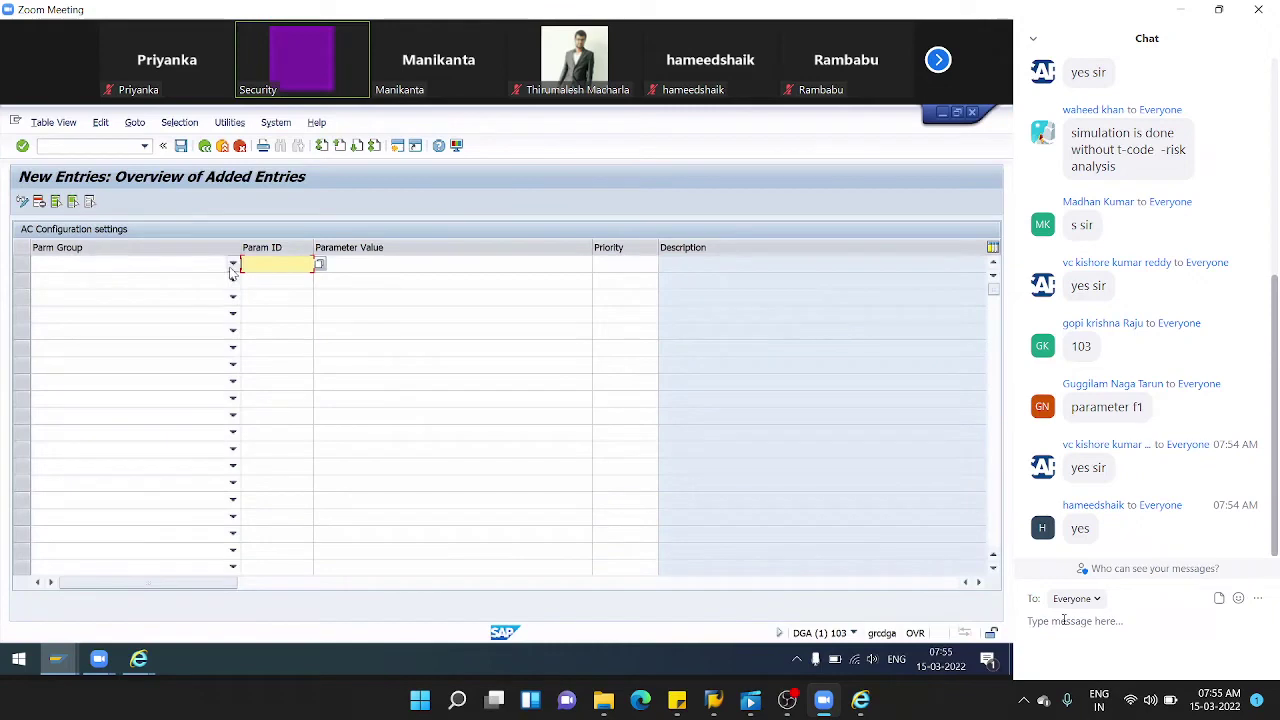
left_click(233, 263)
left_click(65, 279)
left_click(271, 263)
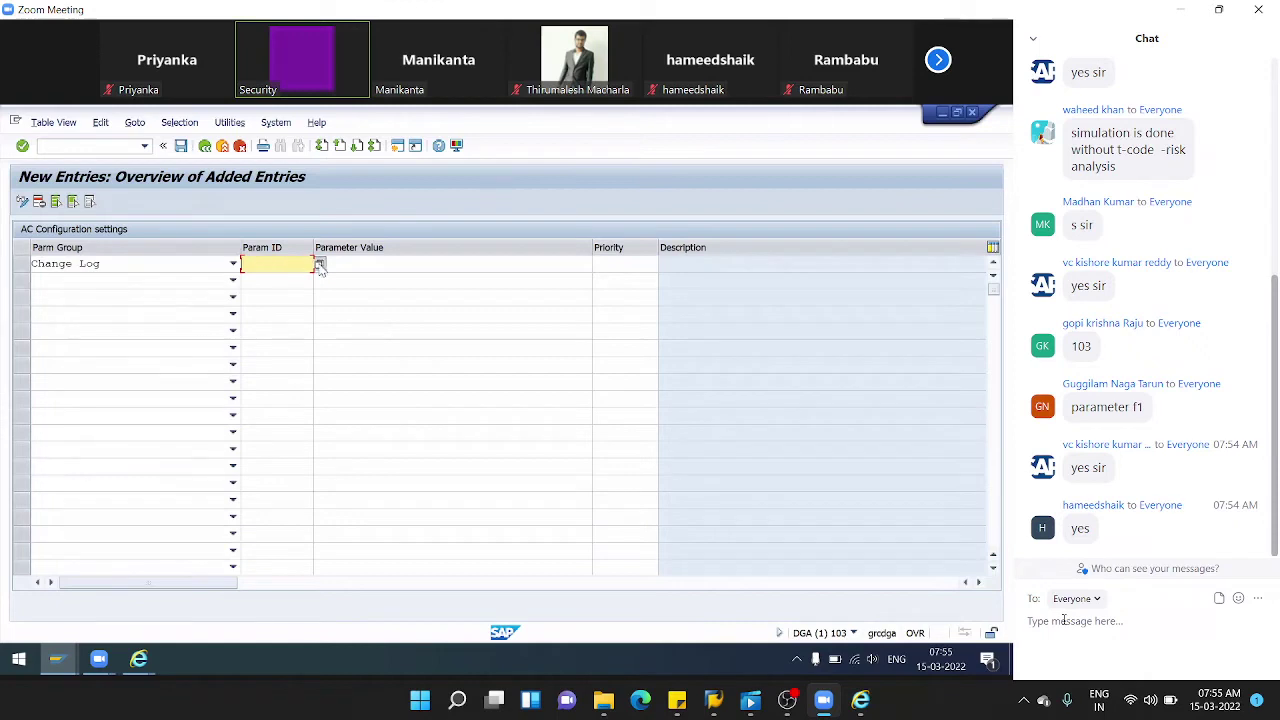
left_click(320, 264)
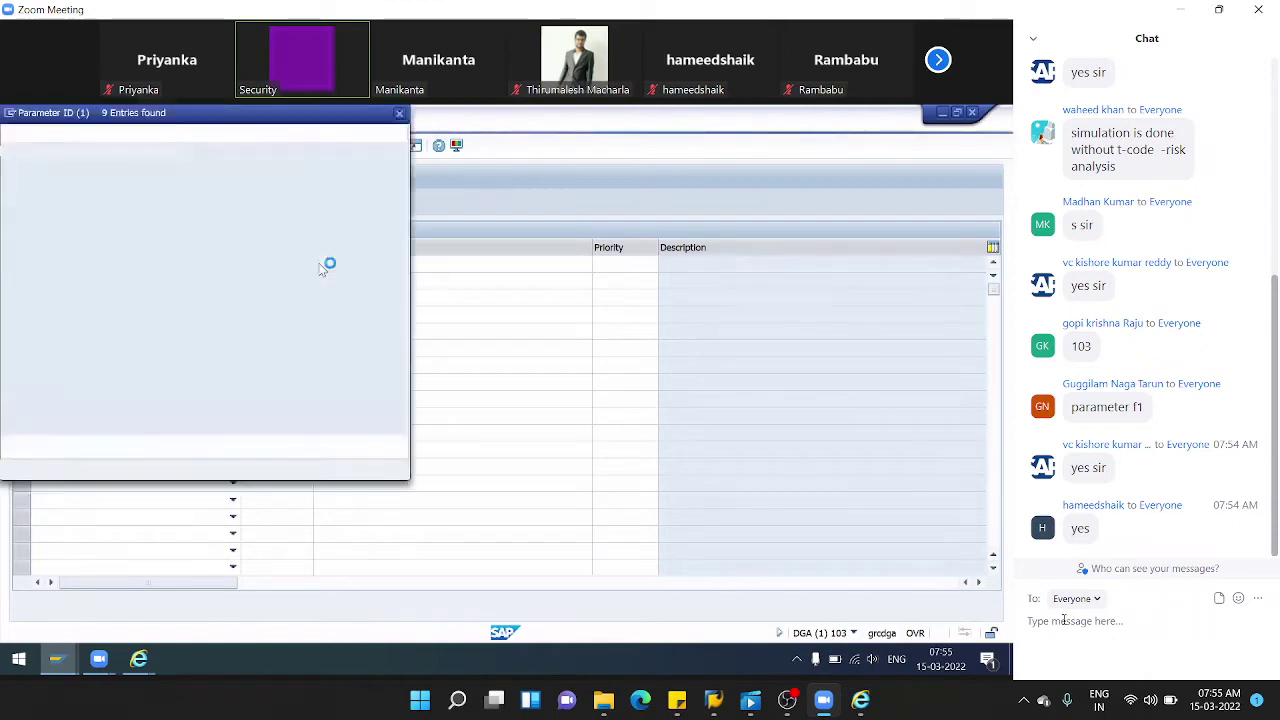
- Choose parameter 1007, Enable Rule Set Change Log, for the Change Log entry
left_click(15, 283)
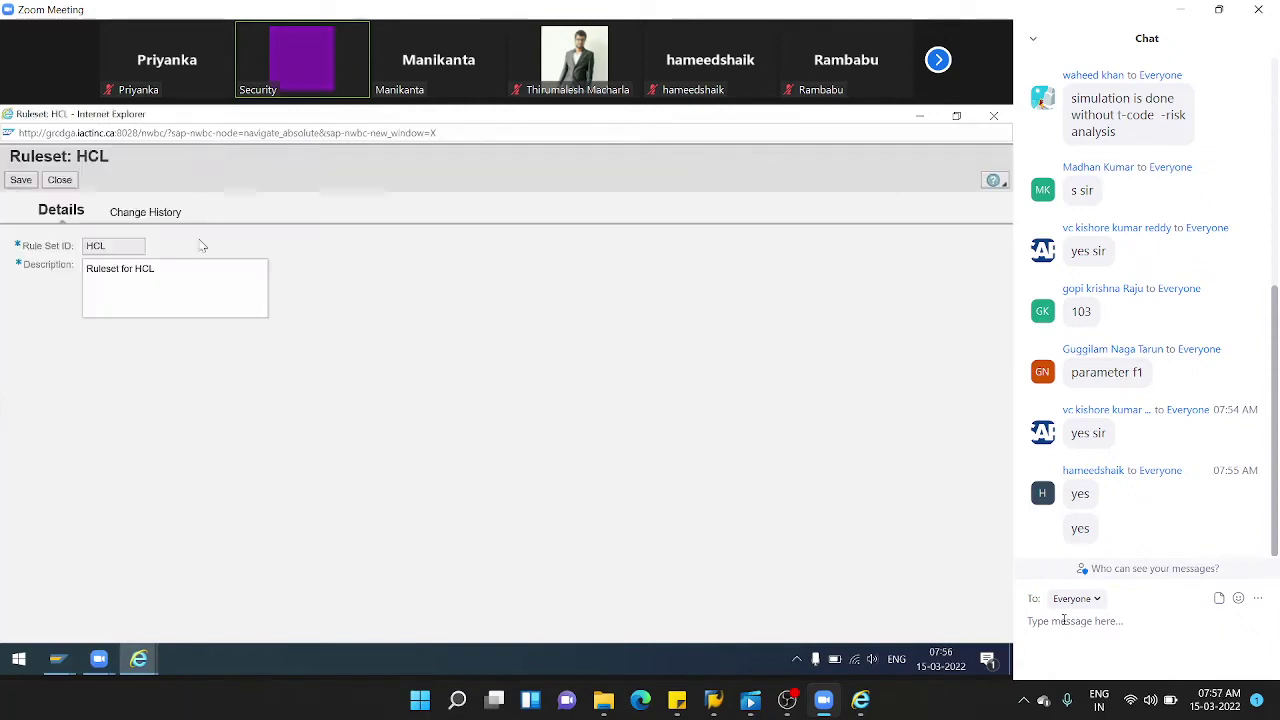
- Review HCL's change history showing one Insert entry dated 2022.03.14 22:24:37, then close the ruleset
left_click(132, 214)
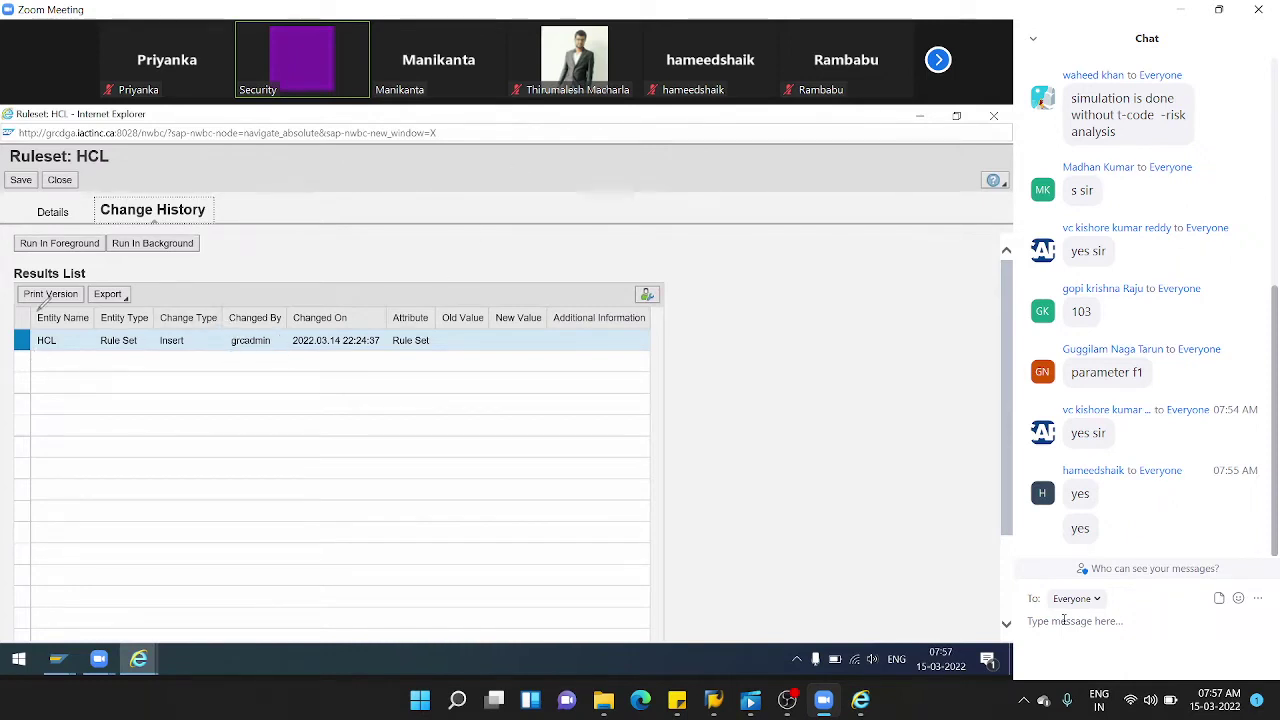
mouse_move(245, 285)
left_mouse_down()
mouse_move(110, 288)
mouse_move(24, 318)
left_mouse_up()
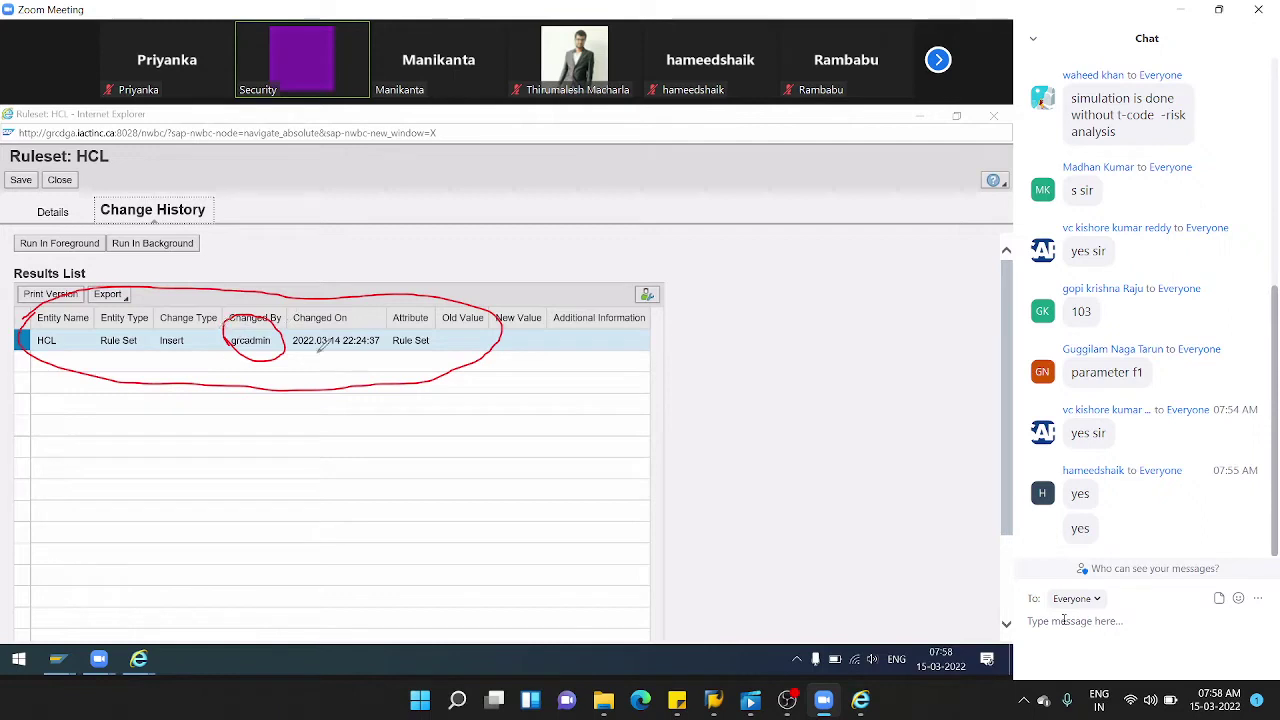
left_click(289, 357)
left_click_drag(288, 355, 404, 357)
left_click_drag(290, 353, 366, 351)
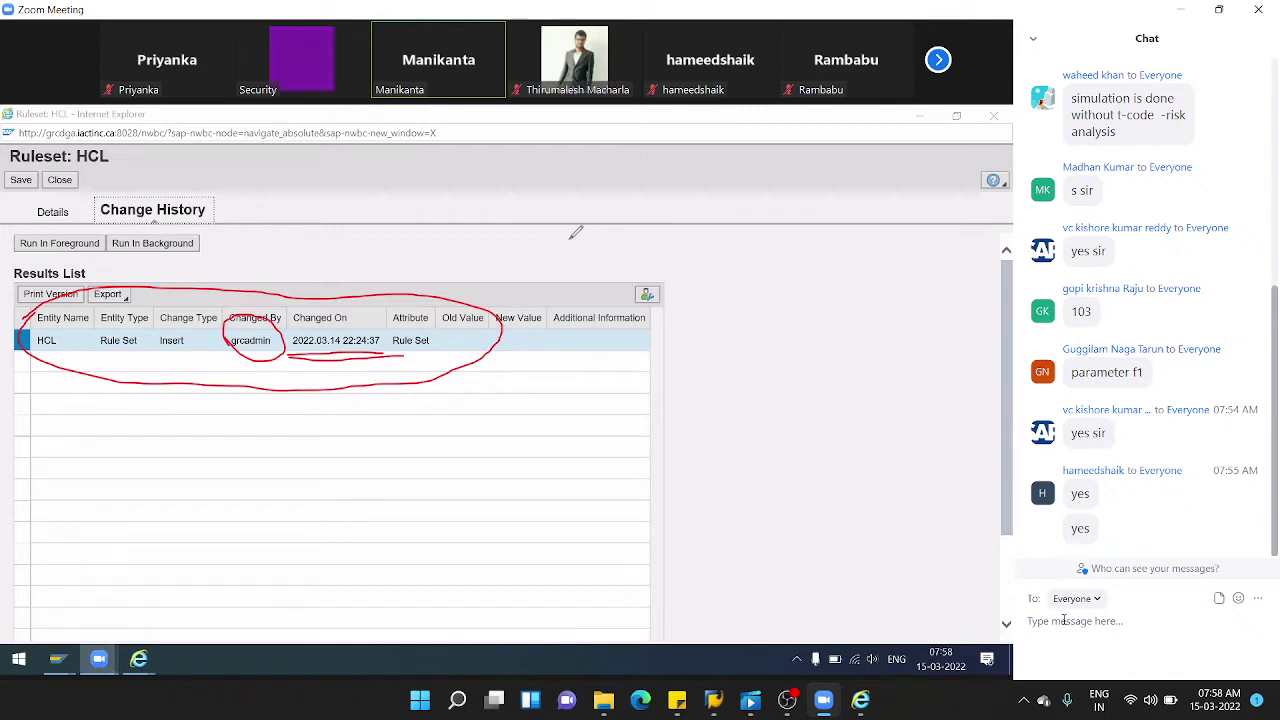
left_click(365, 290)
left_click(283, 318)
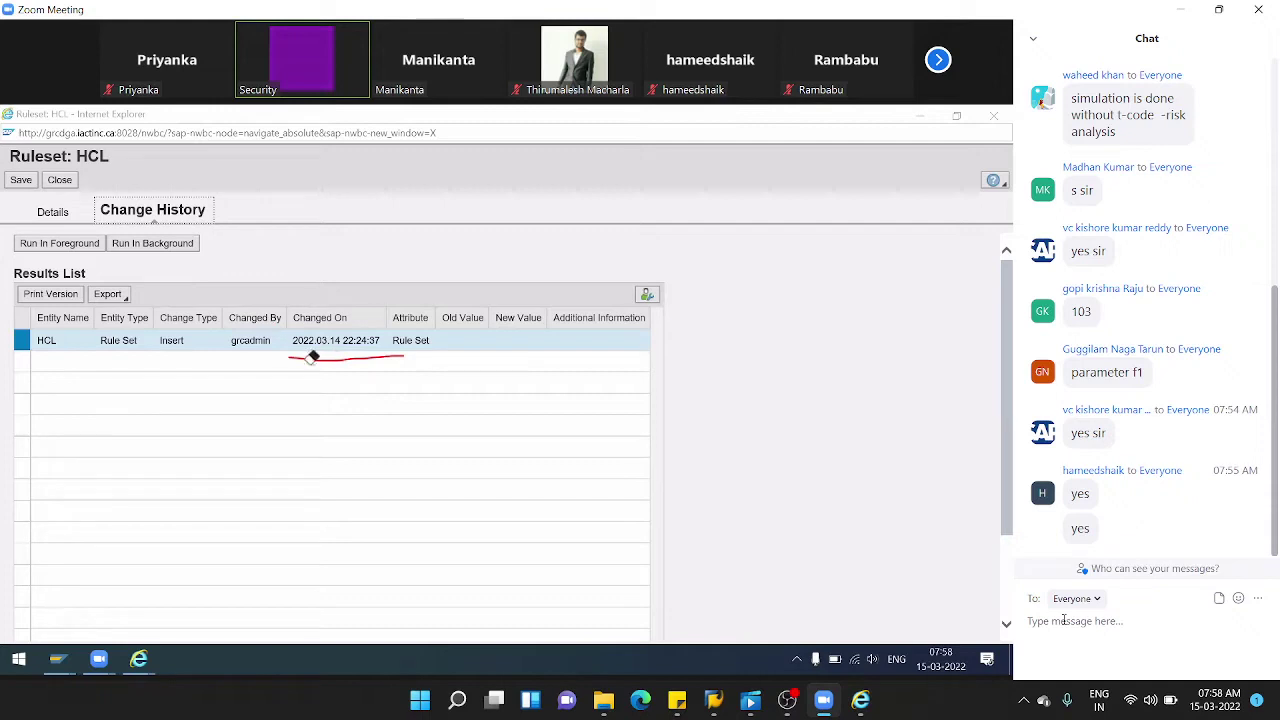
left_click(312, 356)
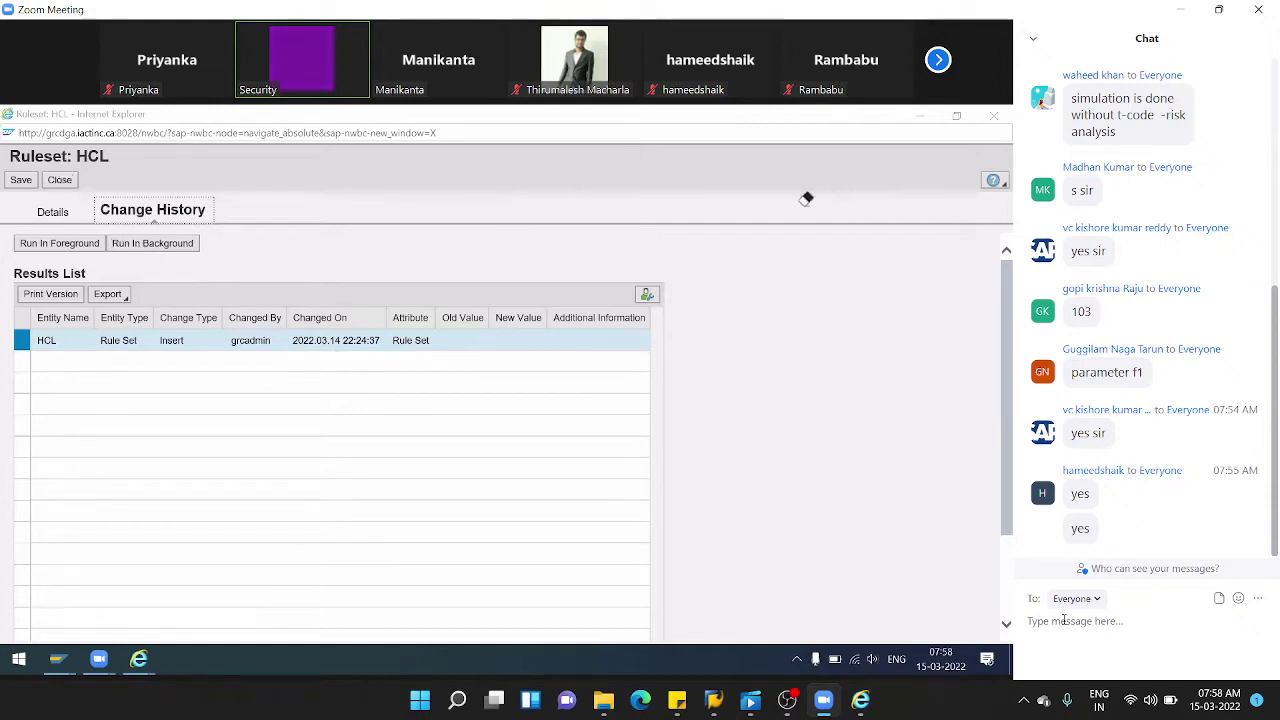
left_click(57, 182)
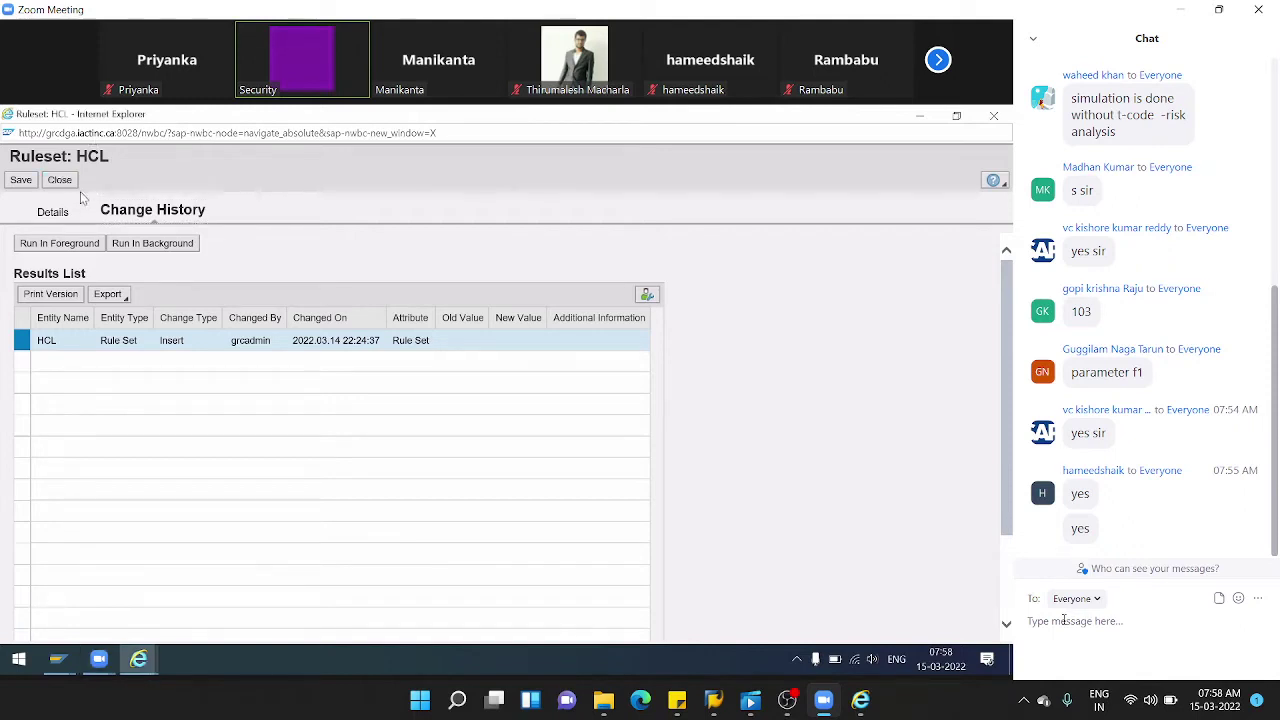
left_click(64, 181)
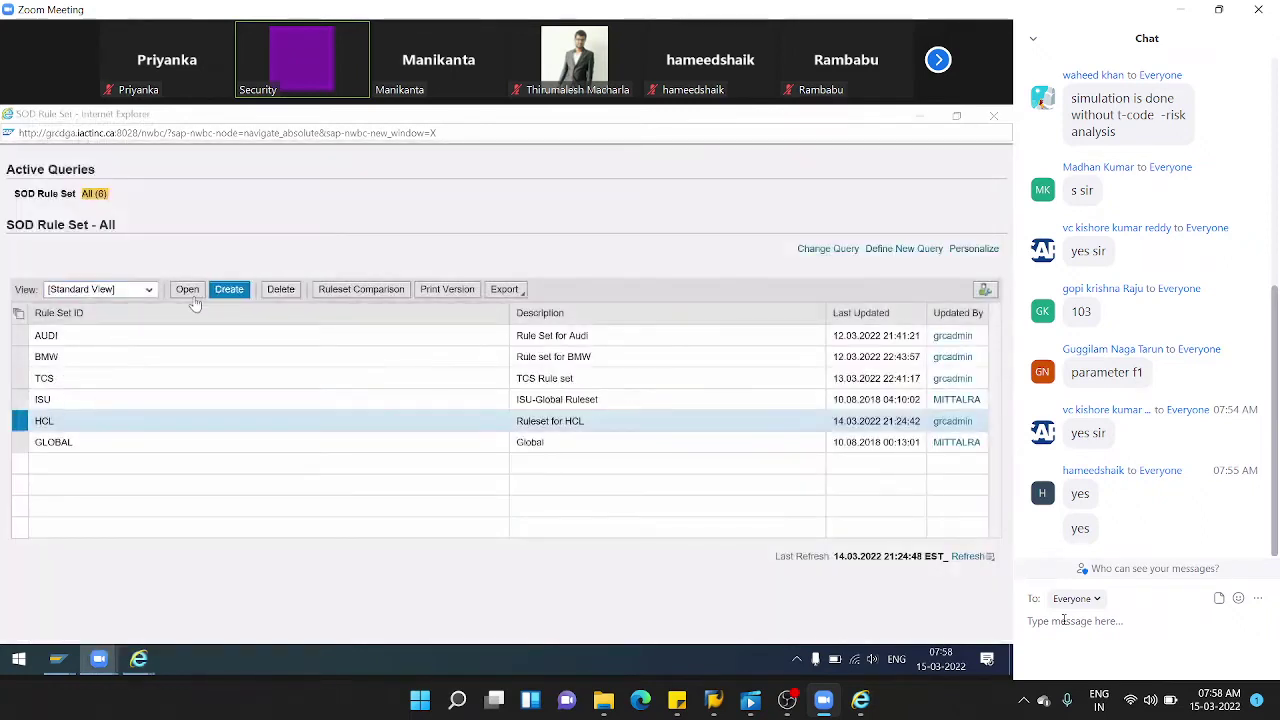
- Change the HCL ruleset description to 'Ruleset for HCL Global' and save it
left_click(200, 290)
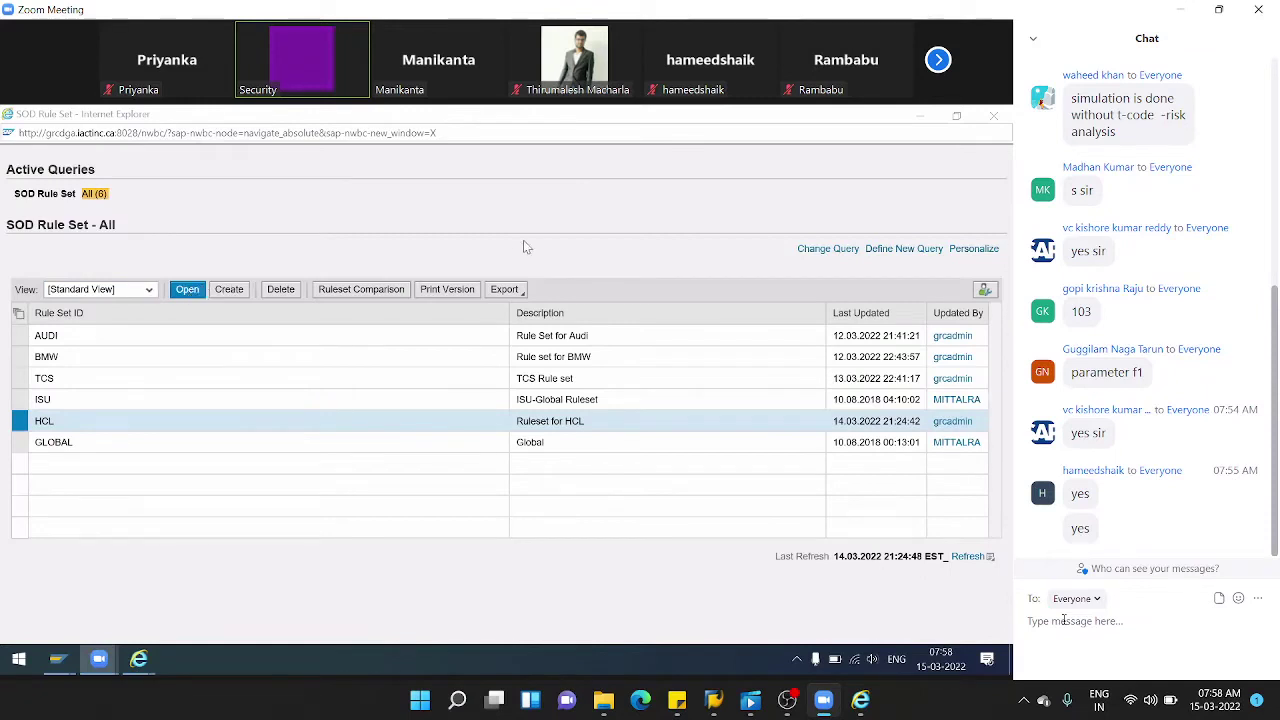
left_click(193, 290)
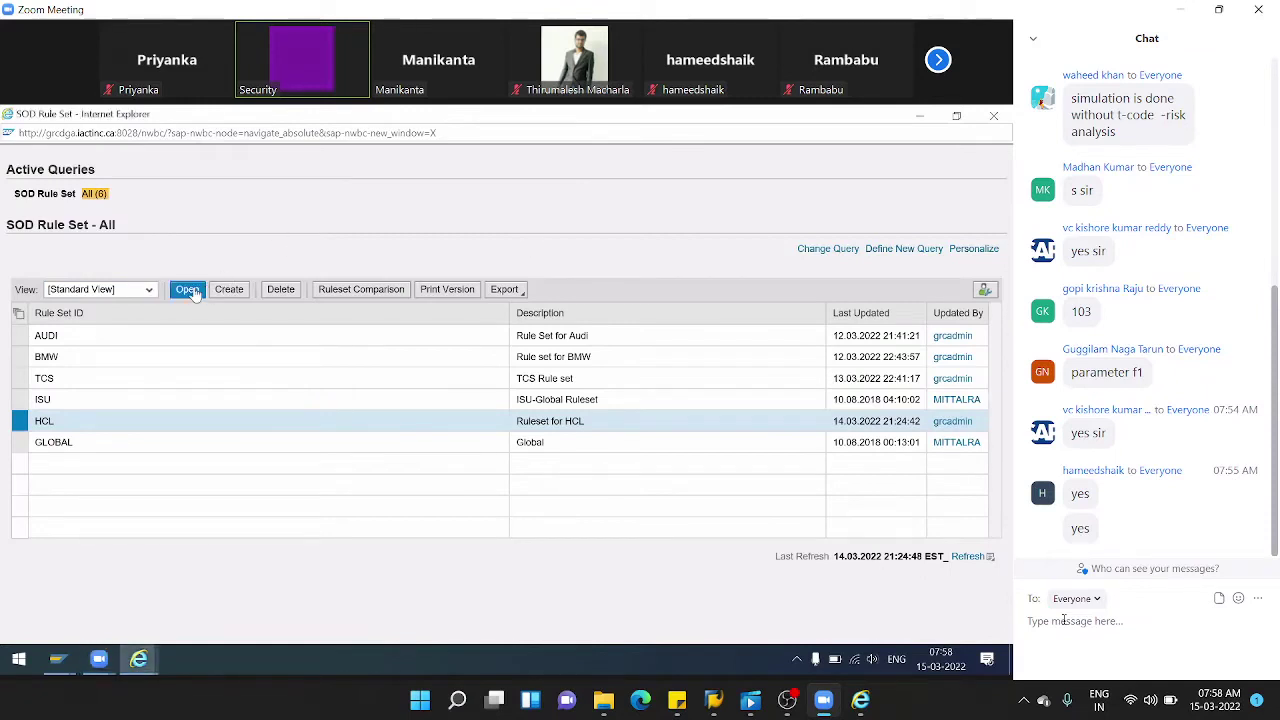
left_click(190, 290)
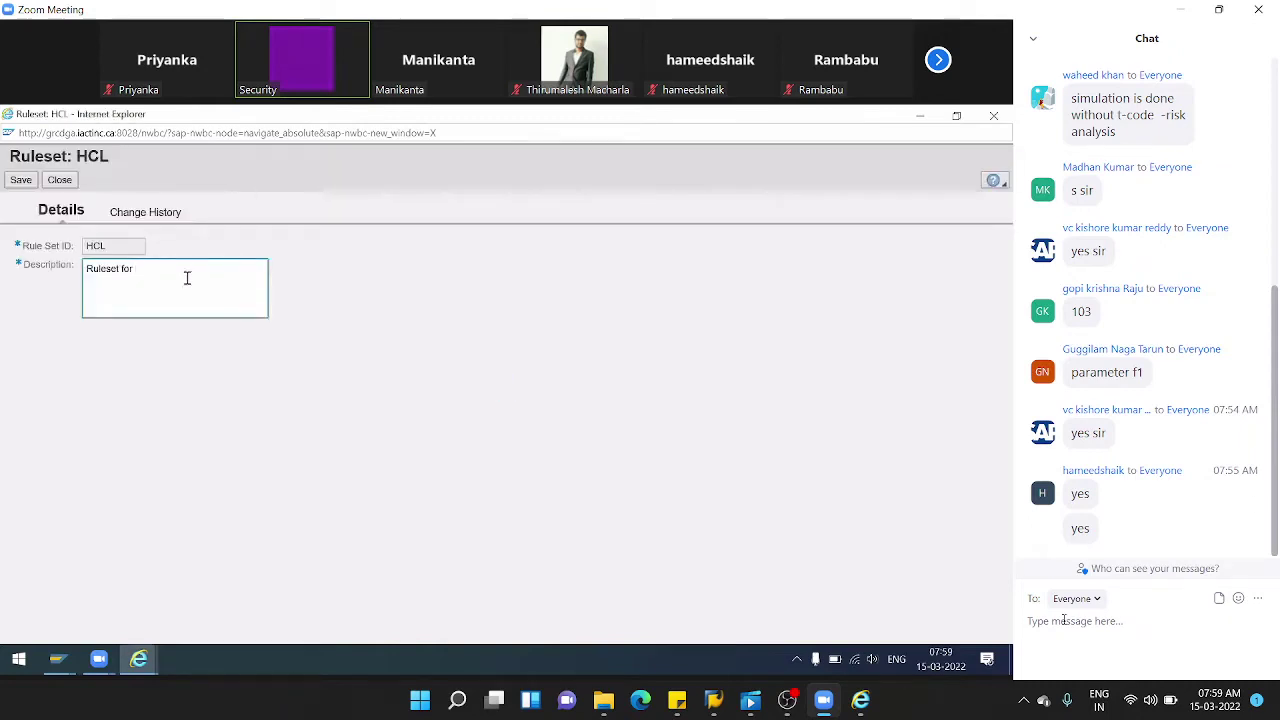
type("HC")
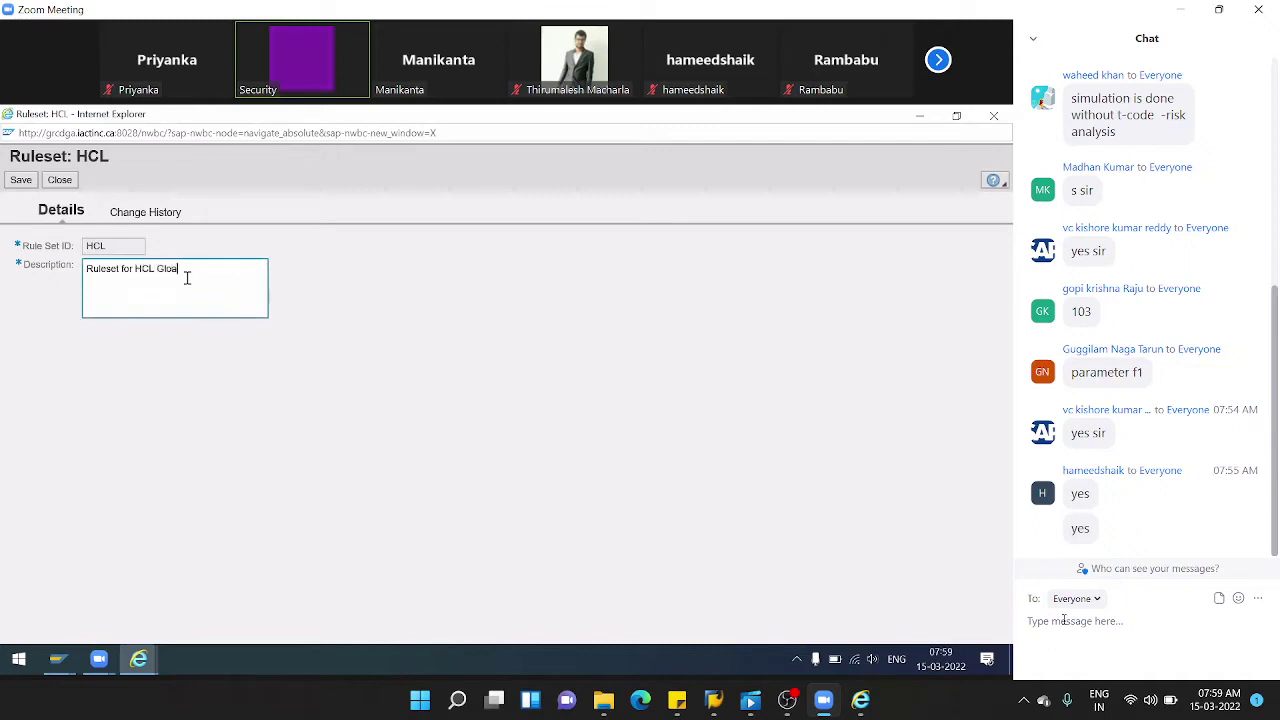
type("L Global")
left_click(23, 183)
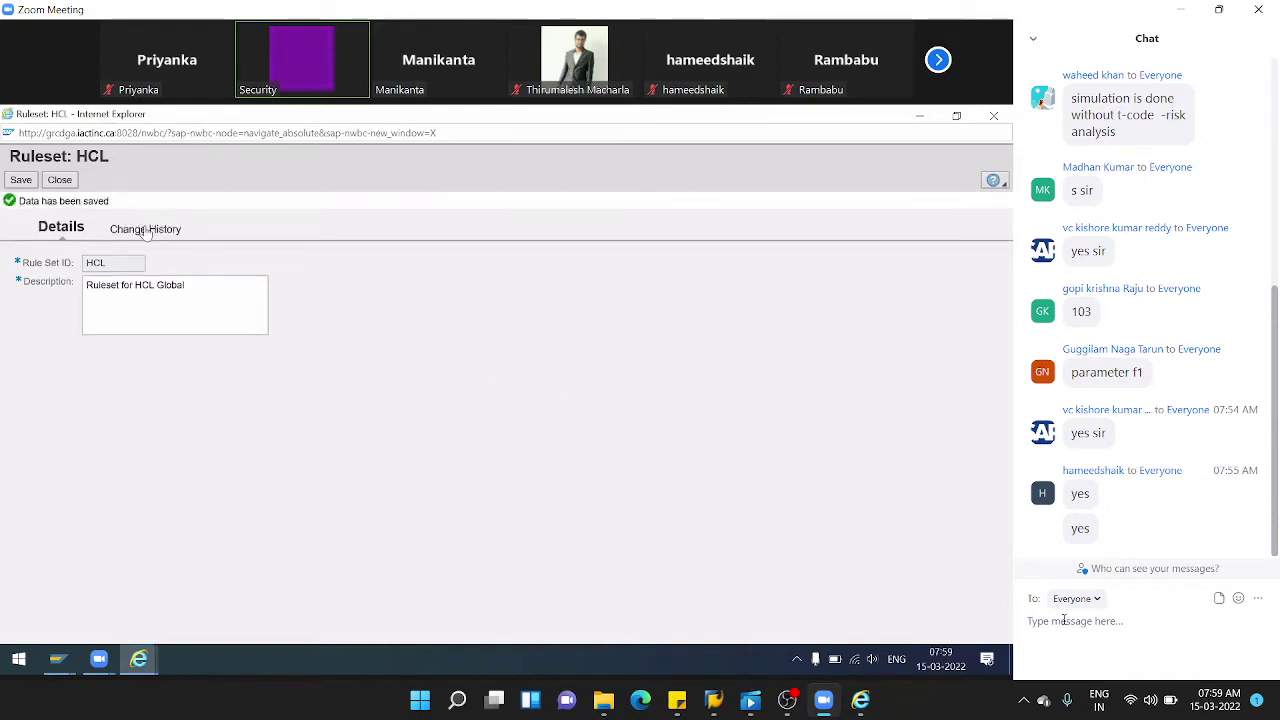
- Check HCL's change history for the description update, then return to the SAP GUI New Entries screen
left_click(146, 230)
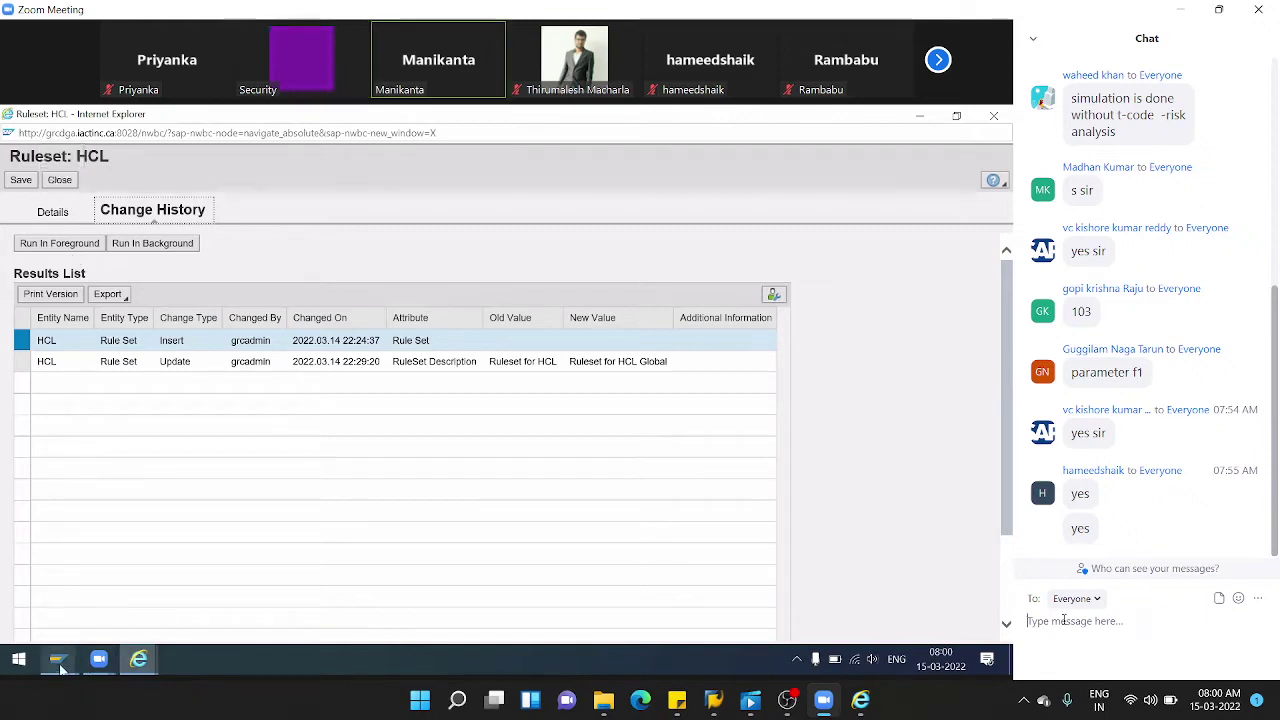
mouse_move(57, 658)
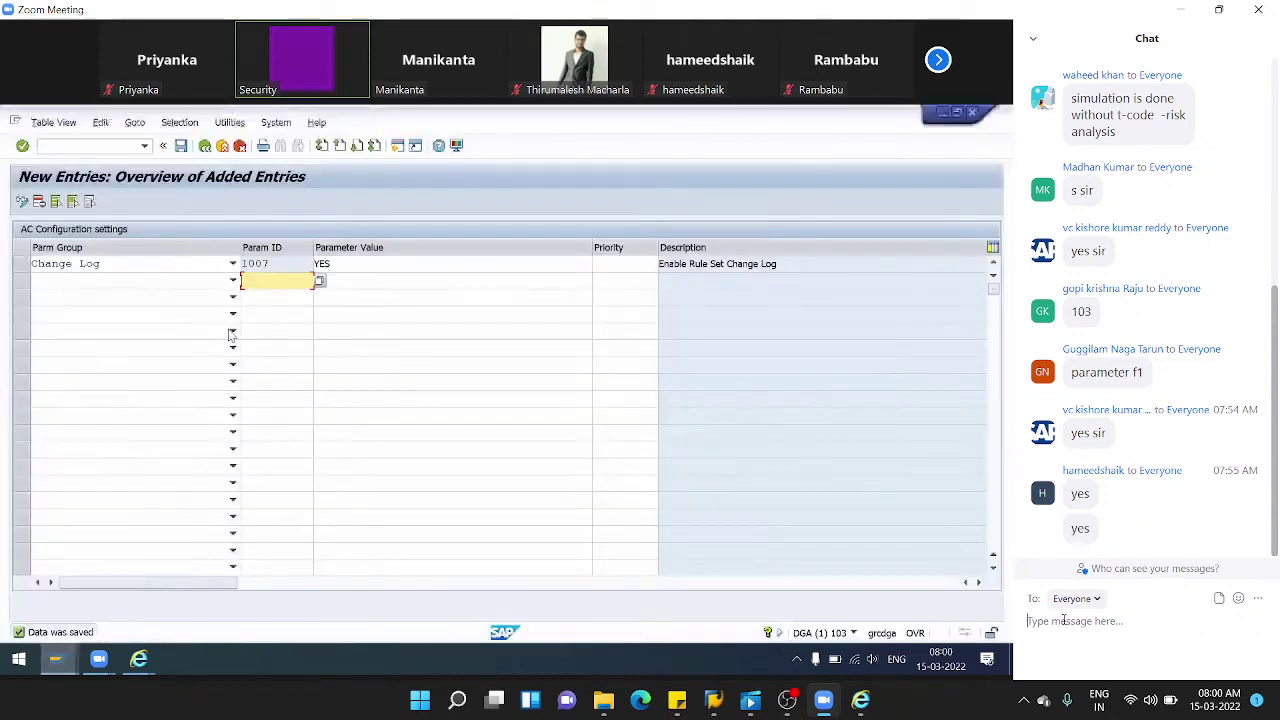
left_click(209, 553)
- Add a Change Log row to the AC Configuration settings for parameter 1007
left_click(319, 282)
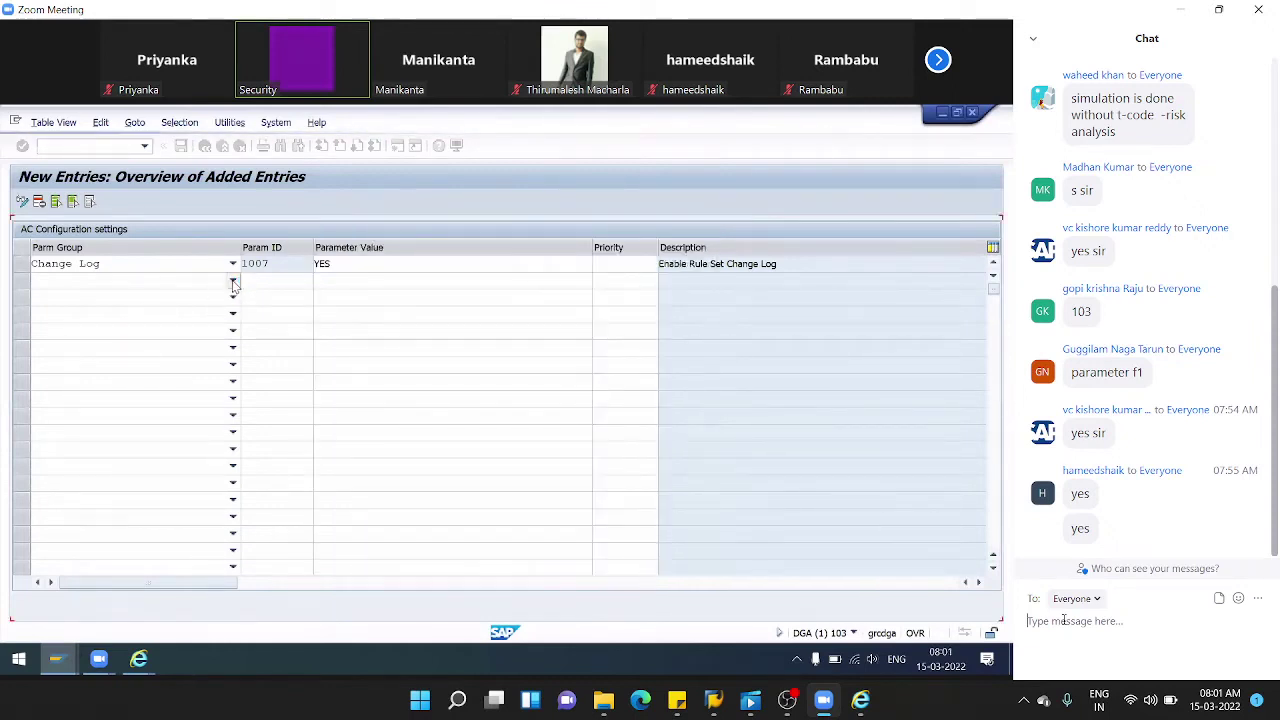
left_click(233, 281)
left_click(82, 296)
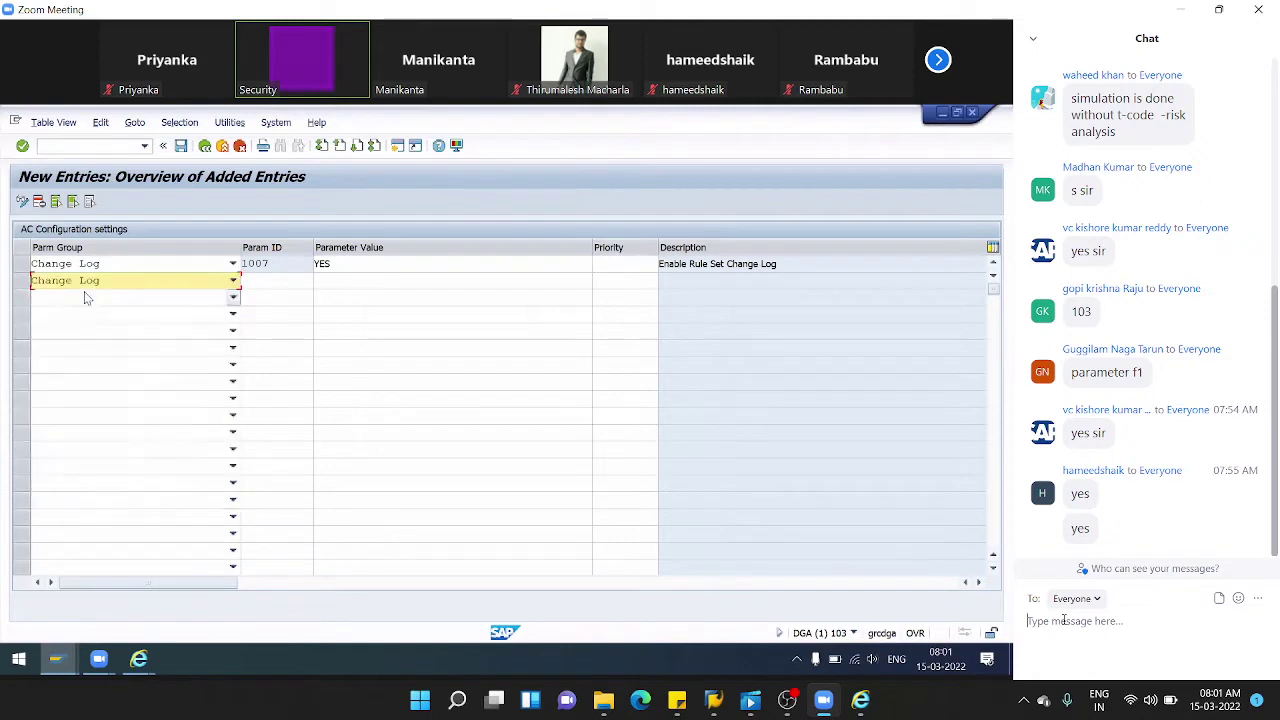
left_click(300, 282)
left_click(319, 281)
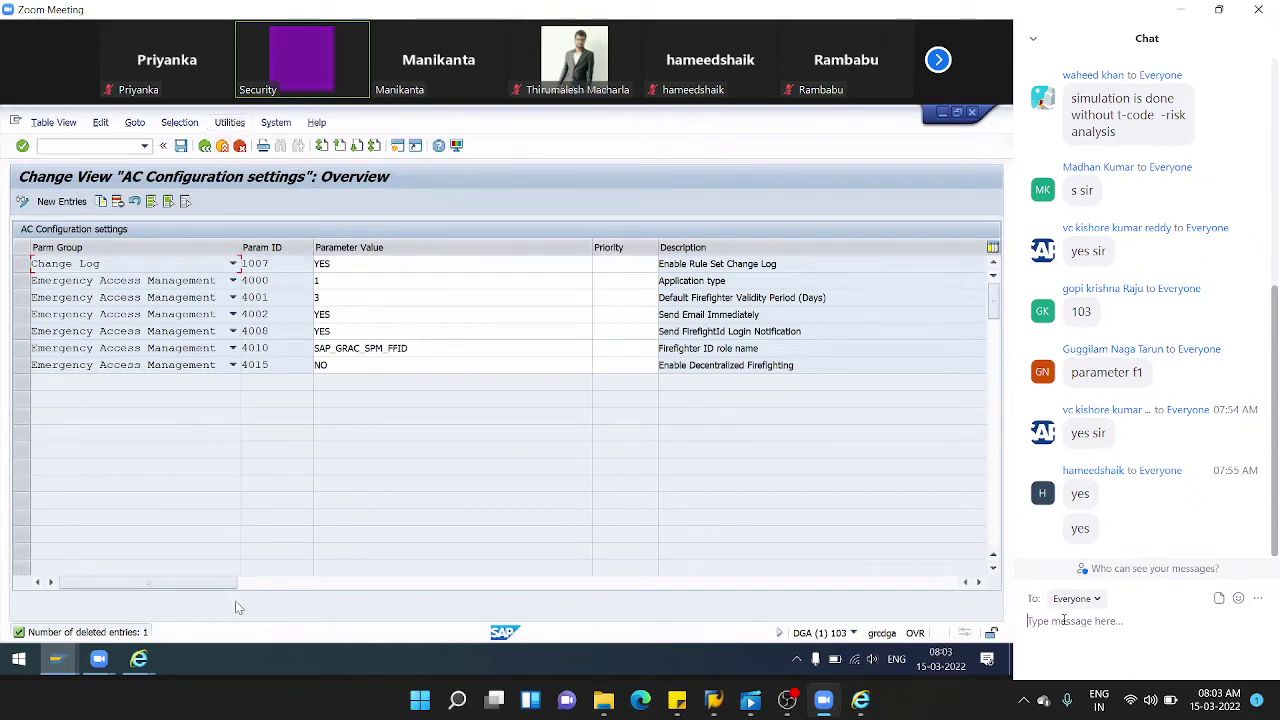
- Close the Ruleset: HCL and SOD Rule Set windows and open Access Management's user-level risk analysis
mouse_move(138, 658)
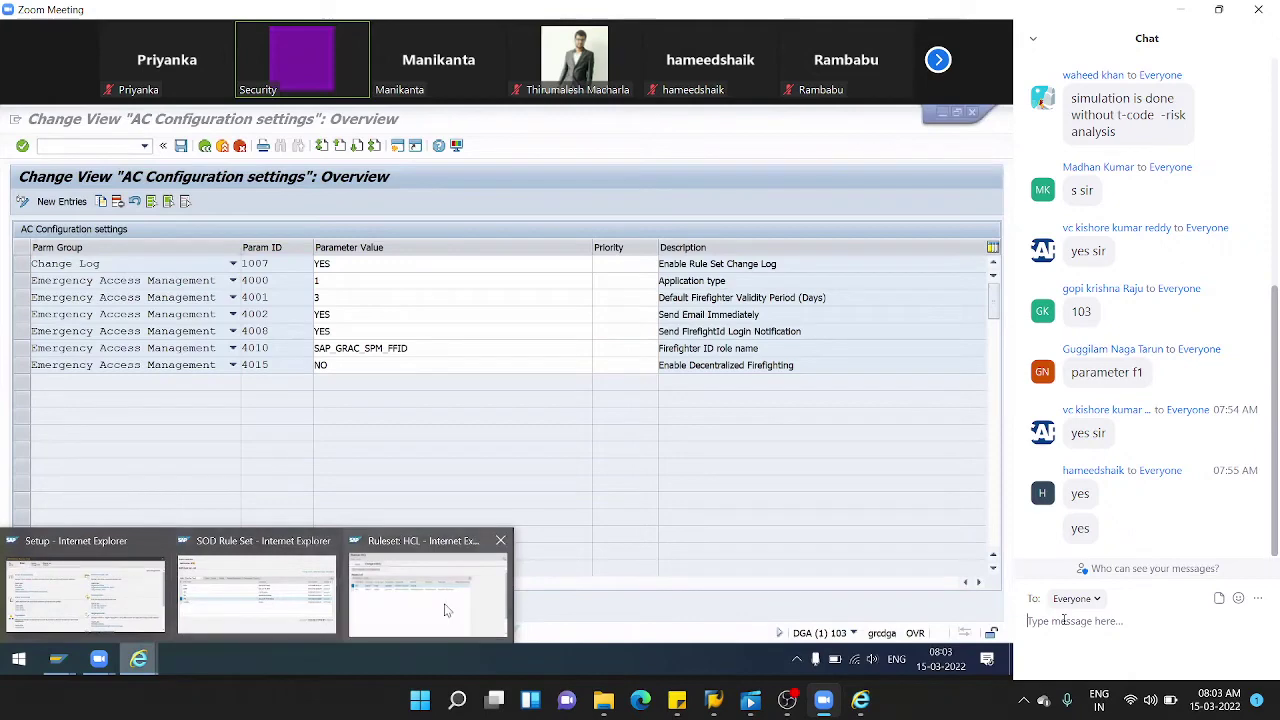
left_click(450, 605)
left_click(994, 117)
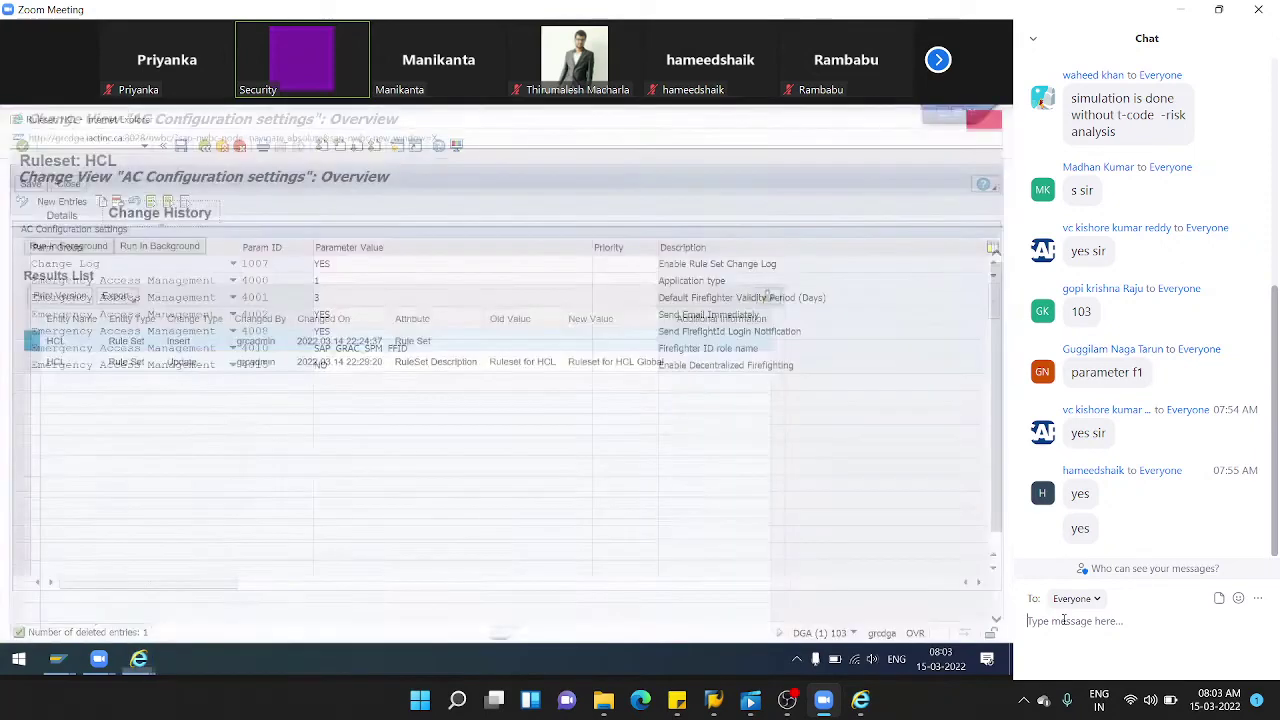
mouse_move(140, 658)
left_click(240, 594)
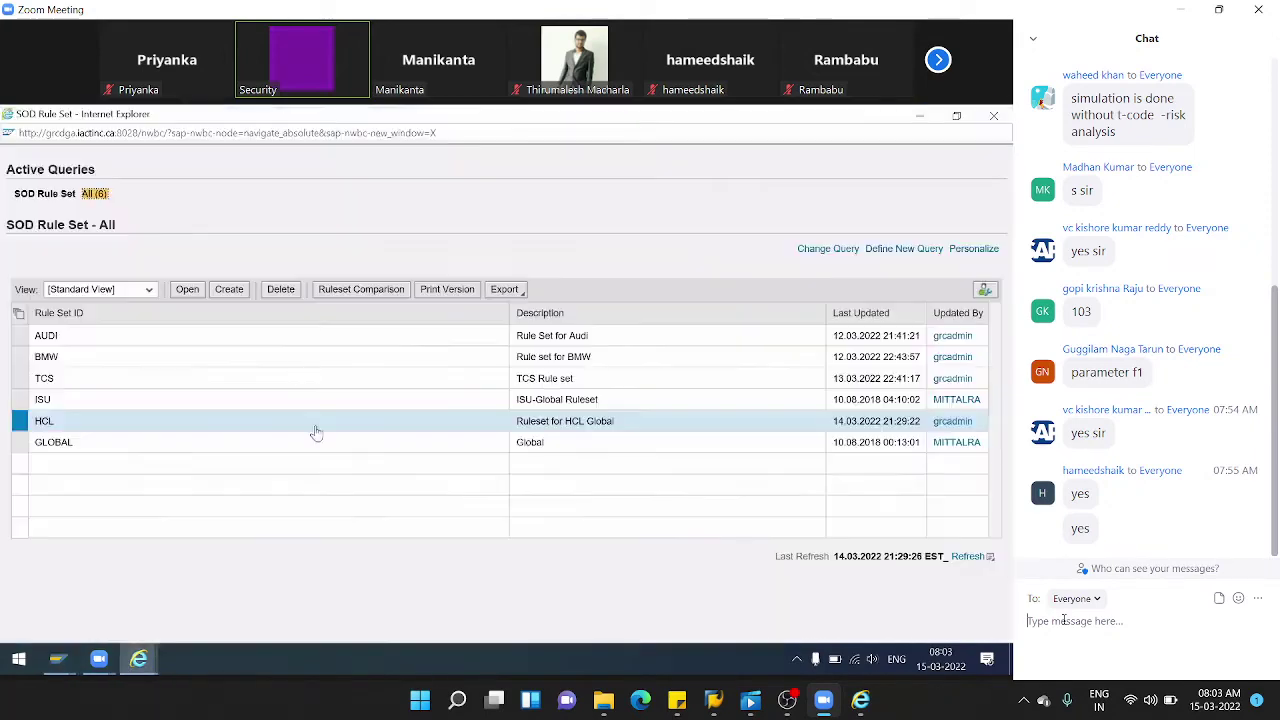
left_click(994, 117)
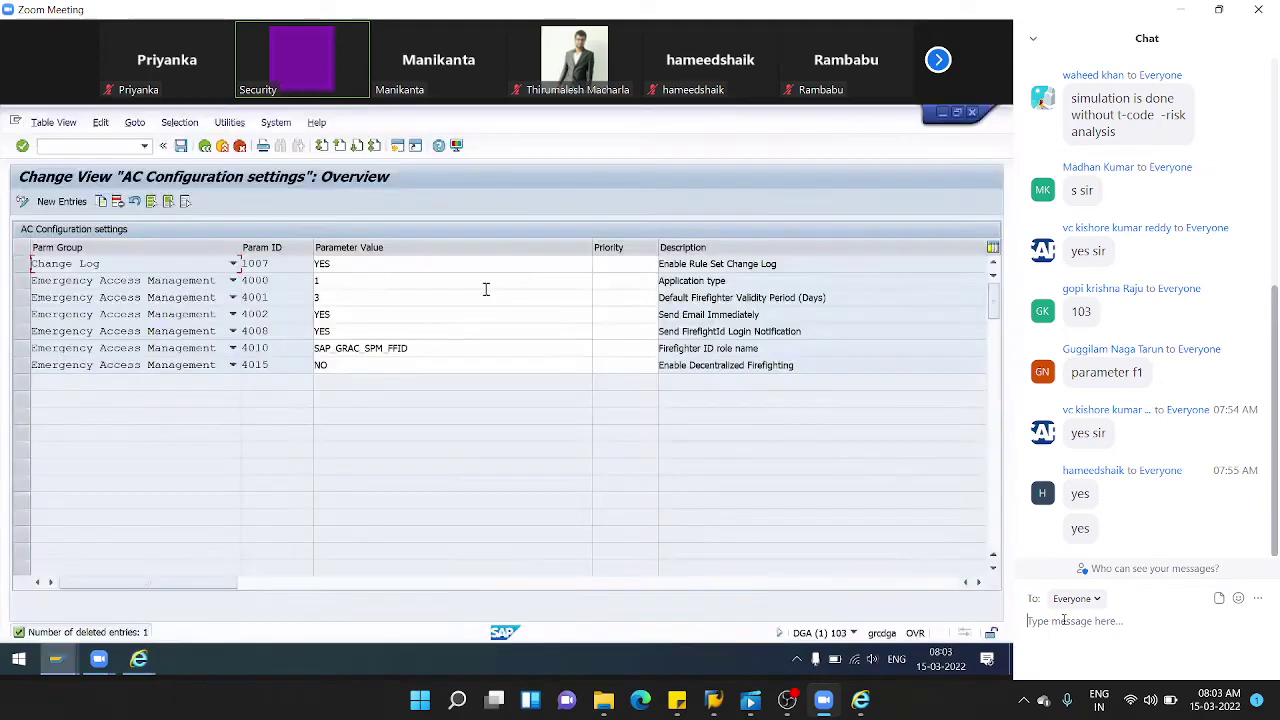
left_click(140, 600)
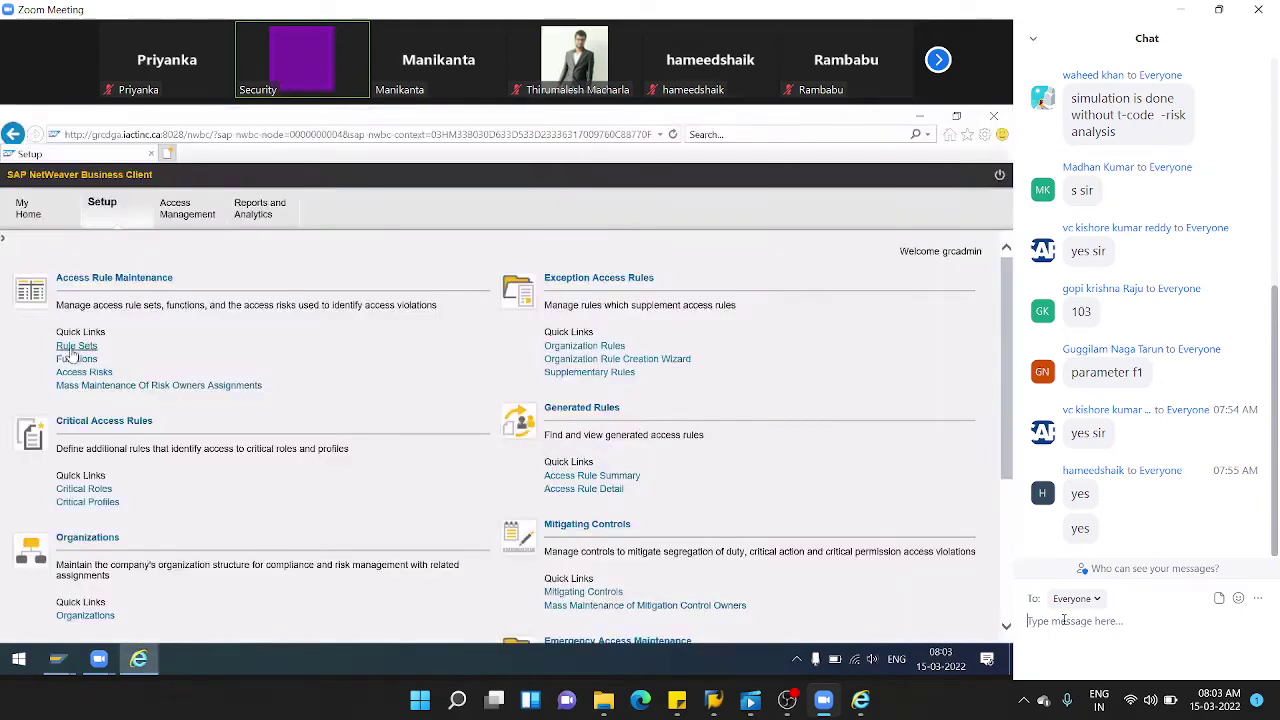
left_click(169, 226)
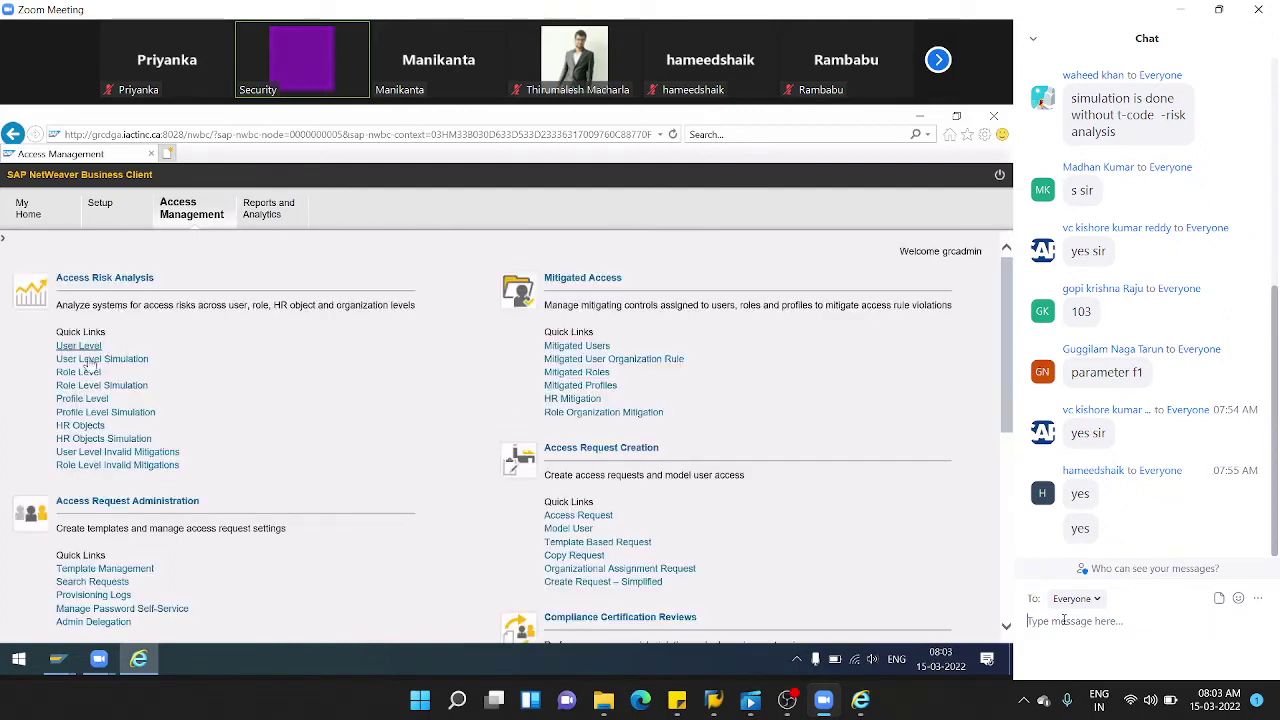
left_click(86, 348)
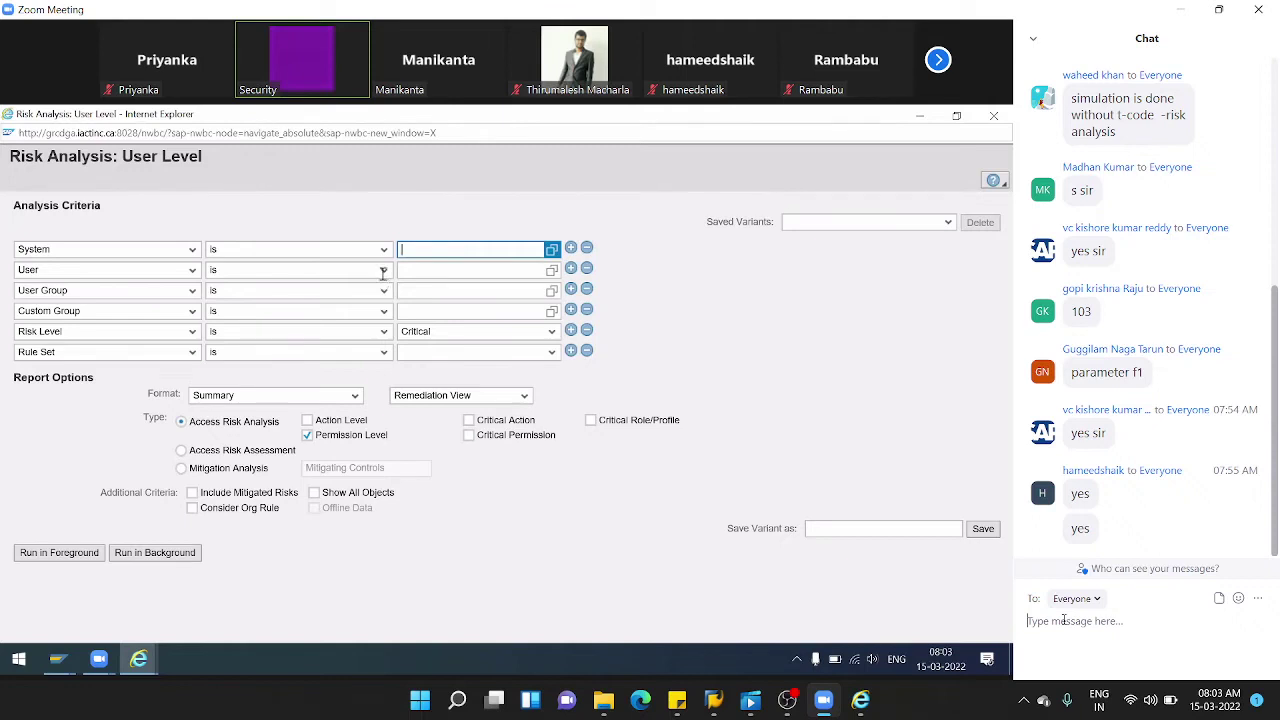
- Pick AGDCLNT103 from the system search as the System criterion
left_click(552, 249)
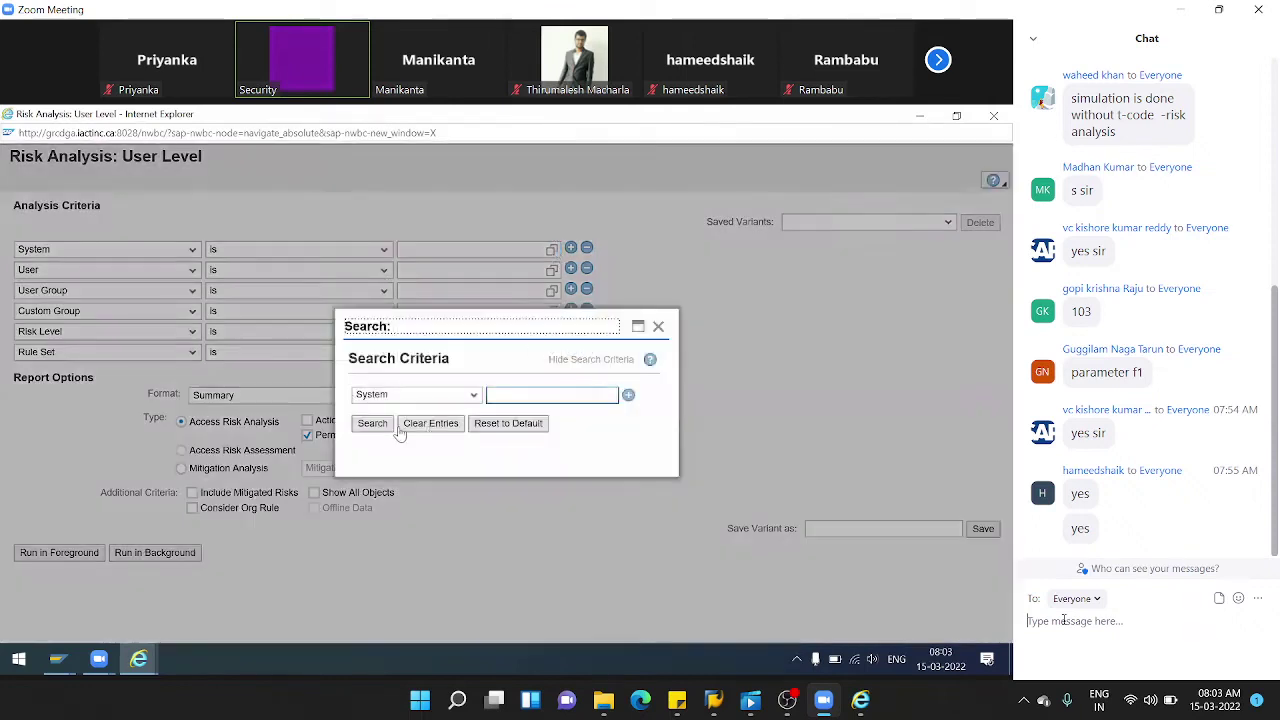
left_click(381, 426)
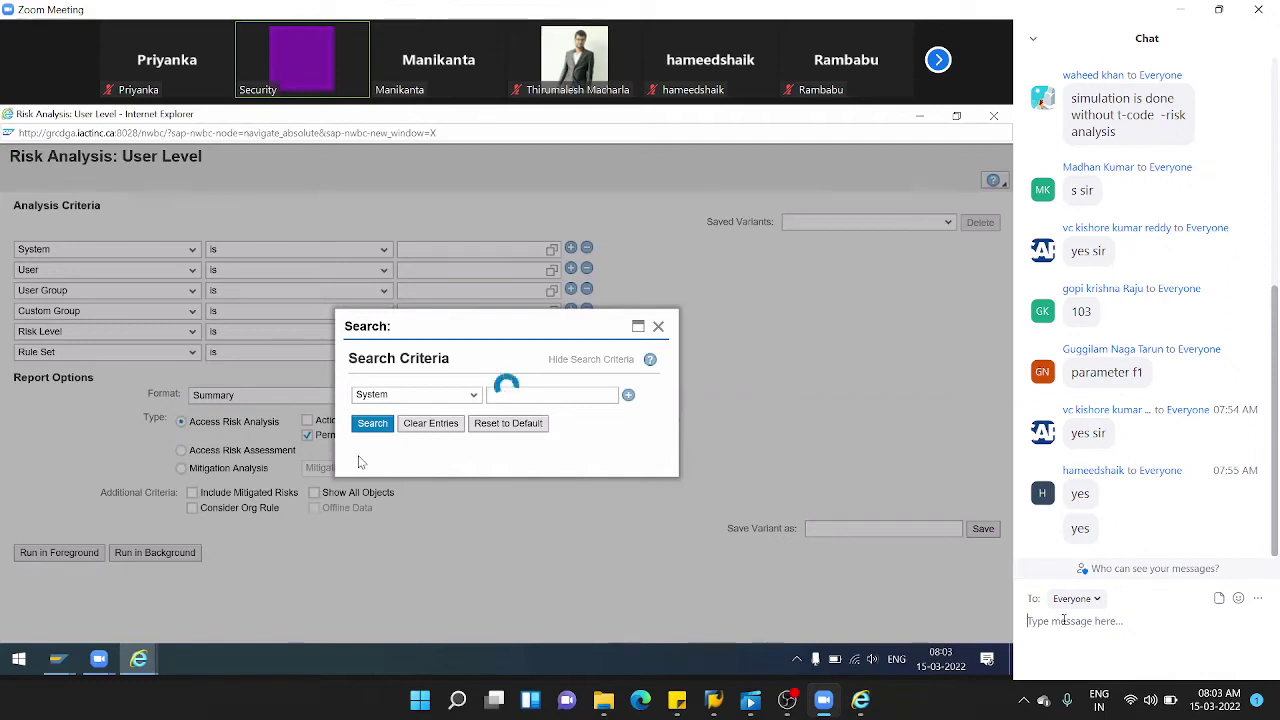
left_click(358, 462)
left_click(338, 464)
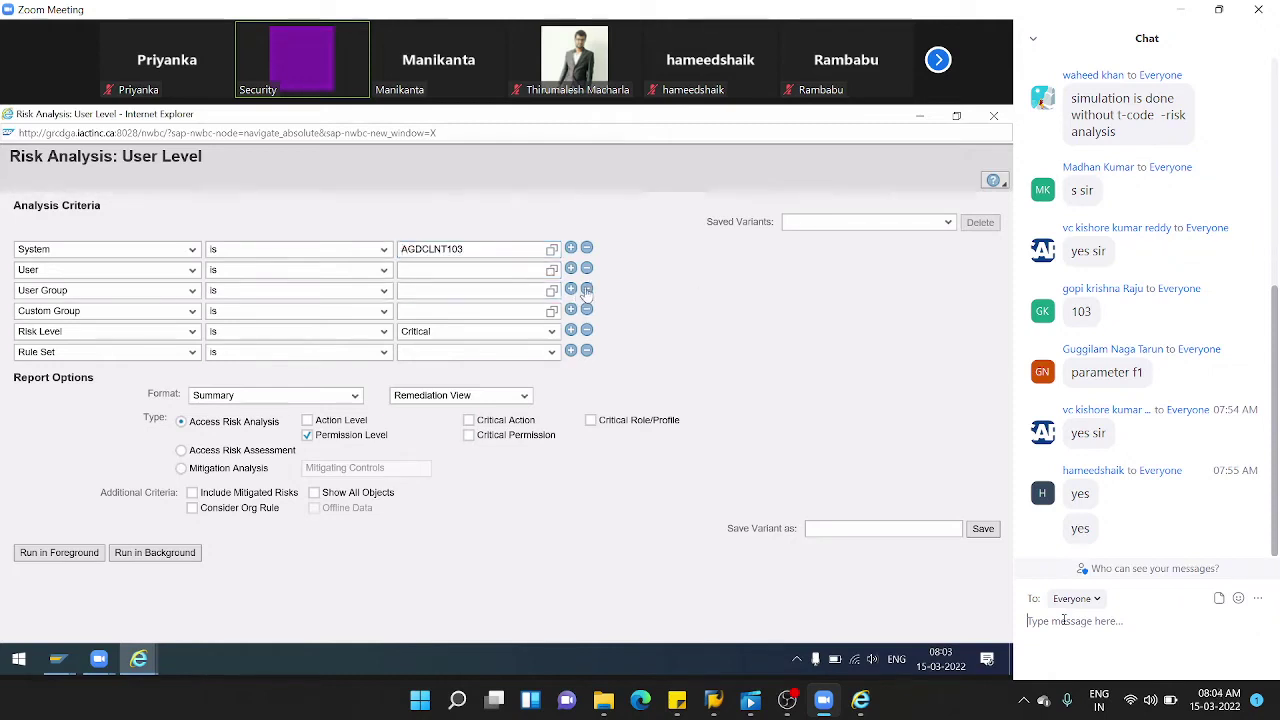
- Remove the User Group and Custom Group criteria, set Risk Level to All and Rule Set for Audi
left_click(587, 289)
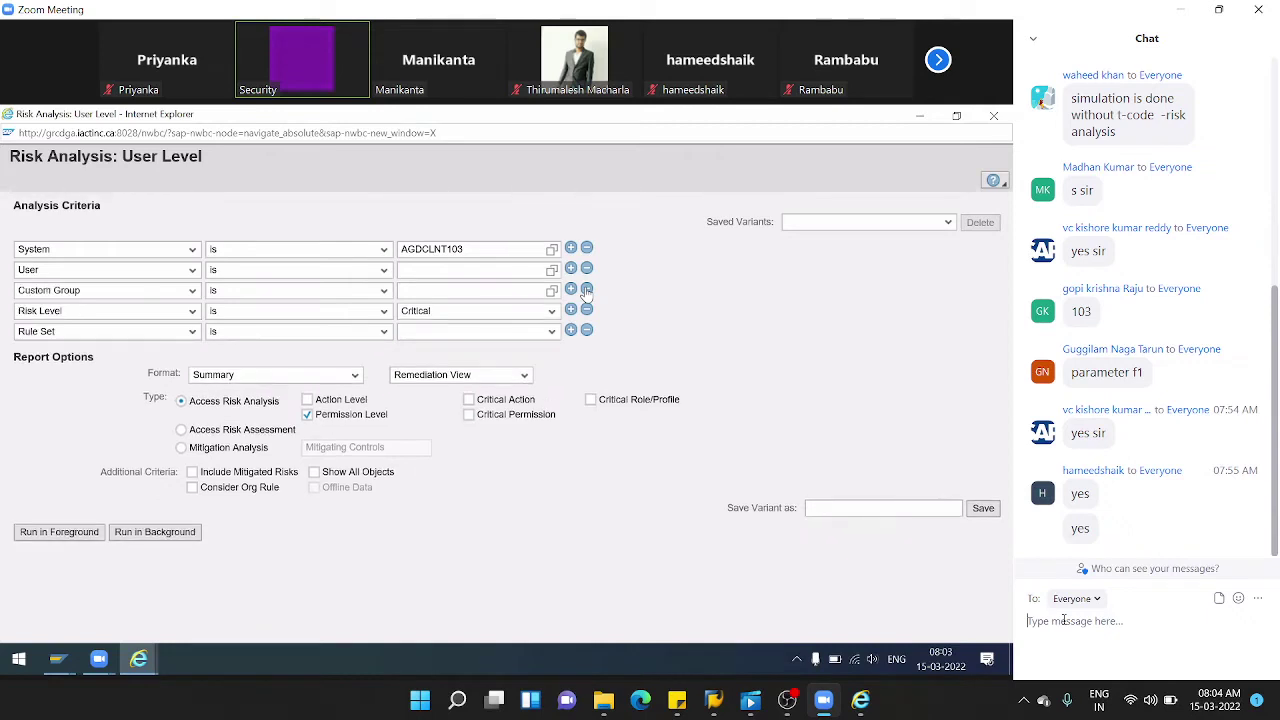
left_click(587, 289)
left_click(551, 290)
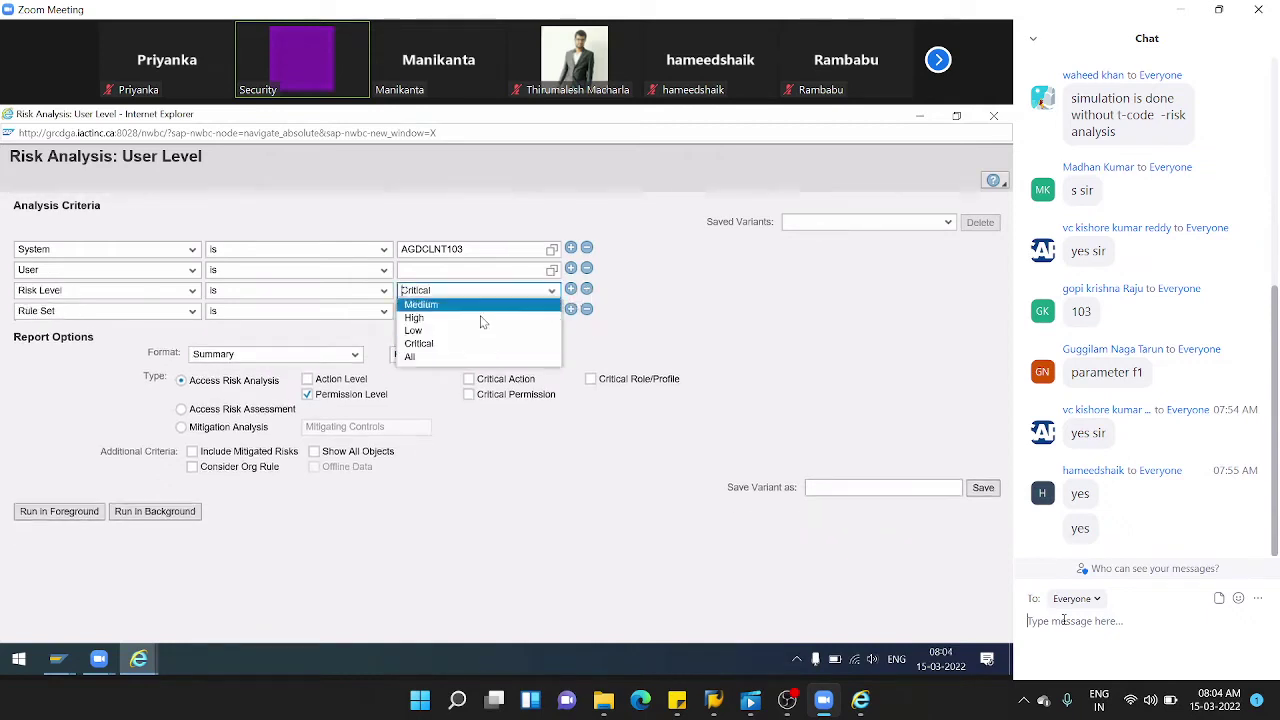
left_click(420, 361)
left_click(415, 268)
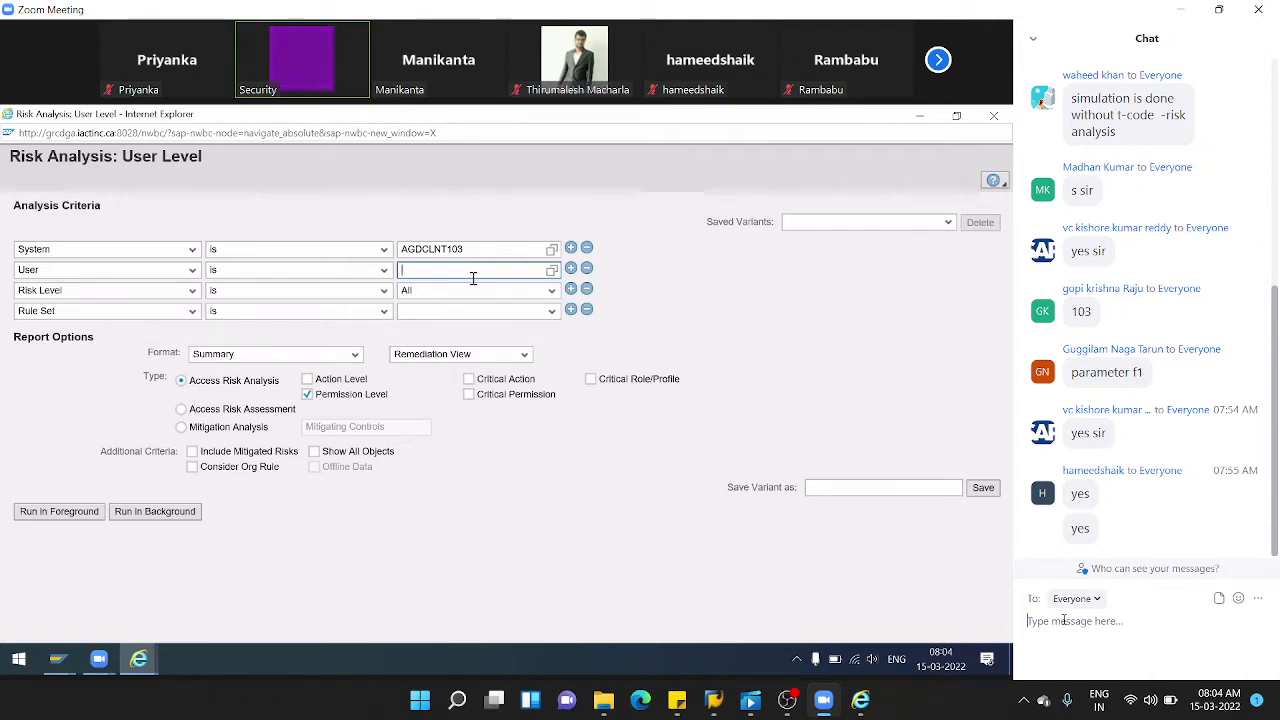
left_click(551, 310)
left_click(477, 325)
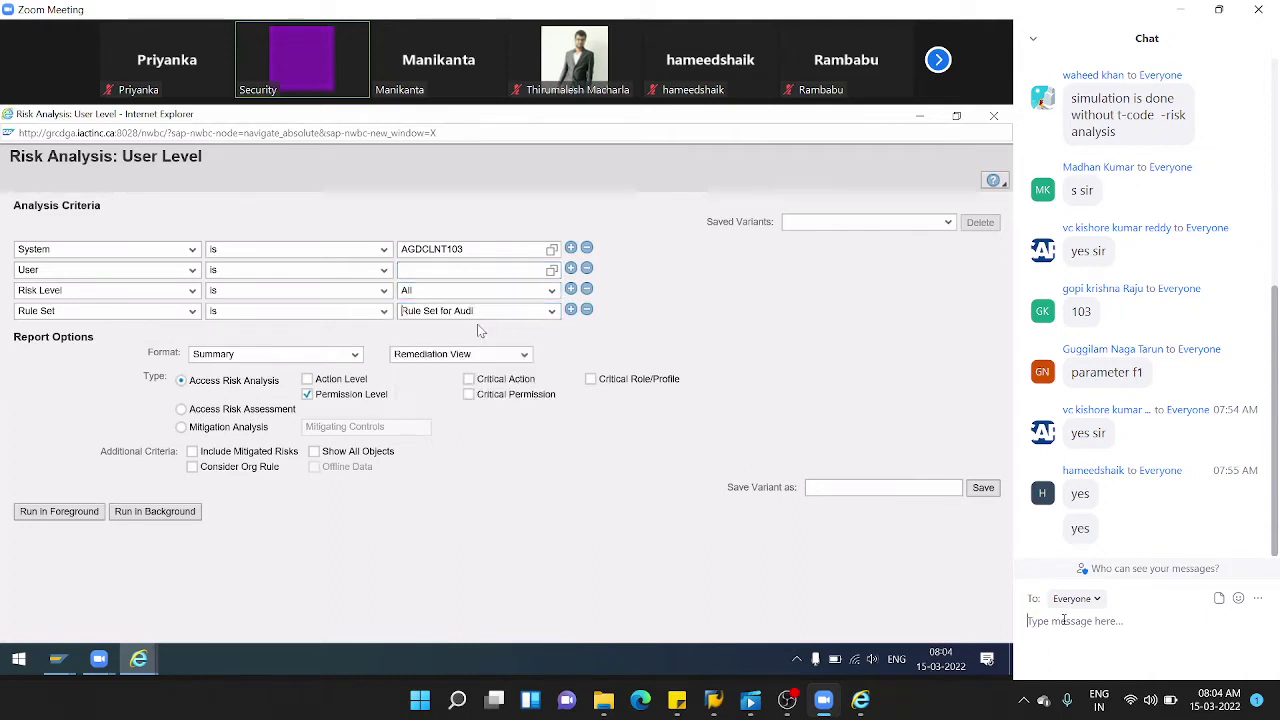
- Enable Action Level and Critical Action, choose Technical View, Detail format, and include mitigated risks
left_click(307, 379)
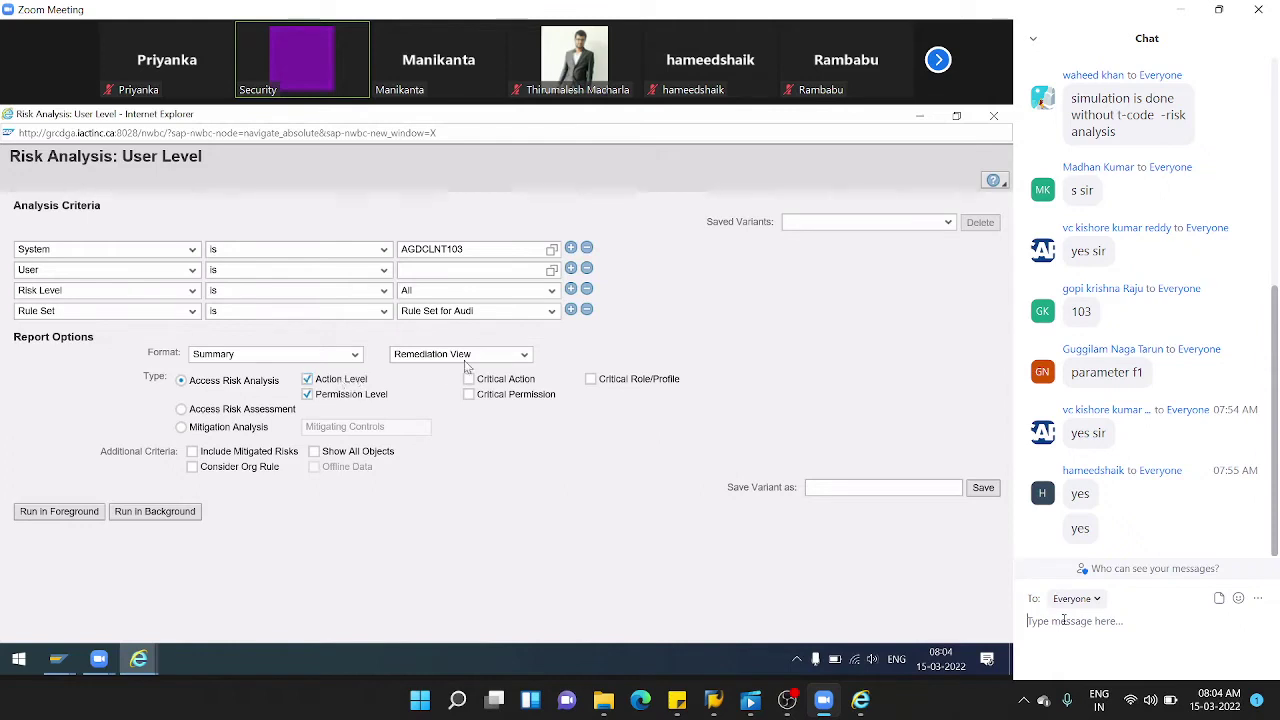
left_click(468, 379)
left_click(455, 354)
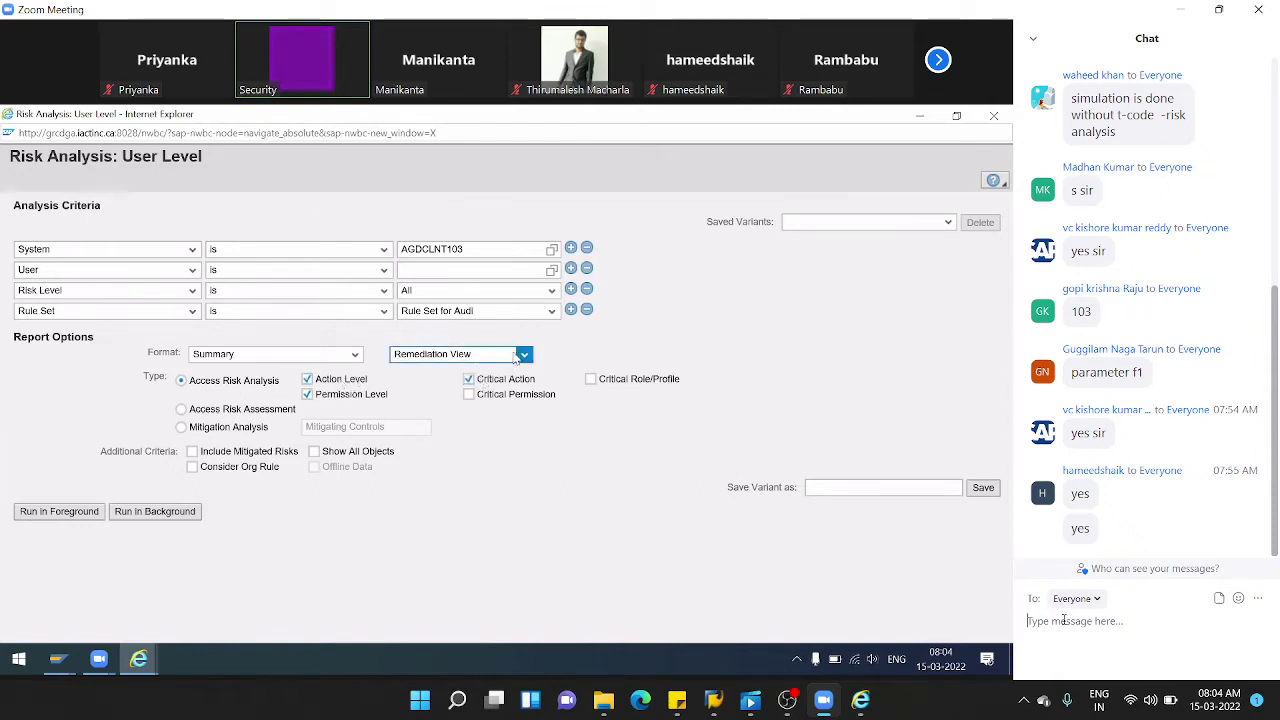
left_click(430, 368)
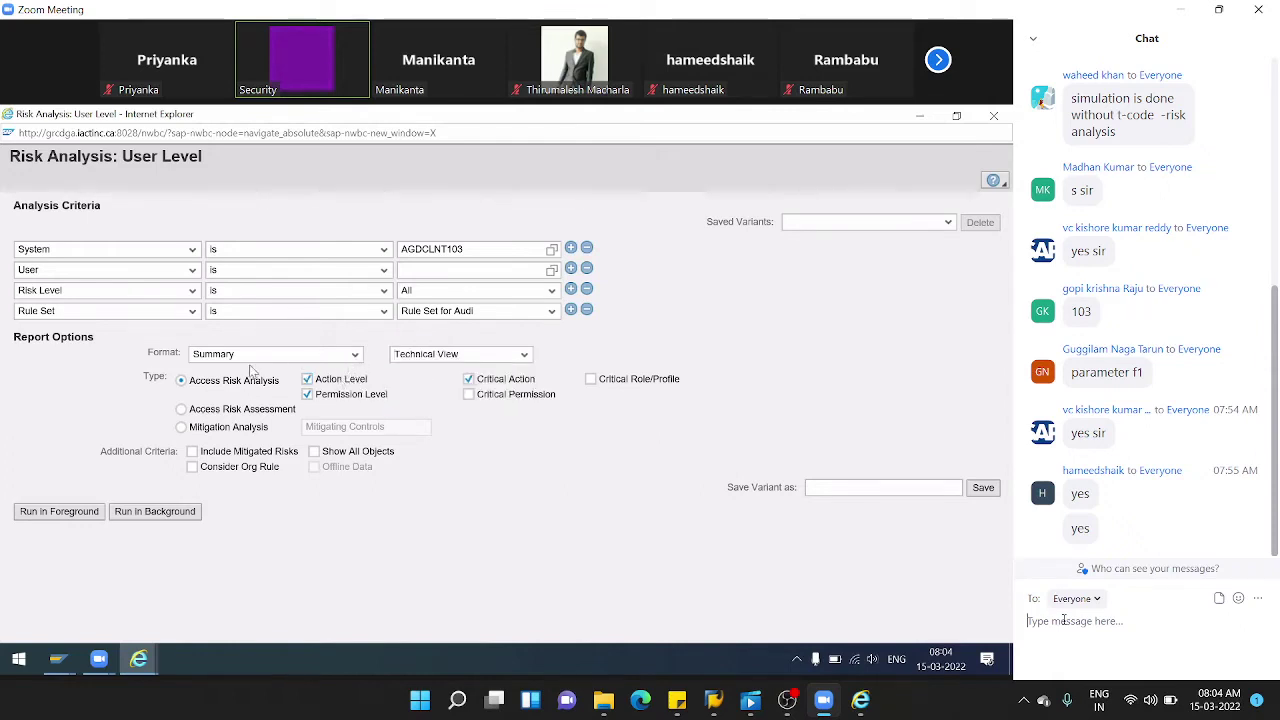
left_click(354, 354)
left_click(215, 380)
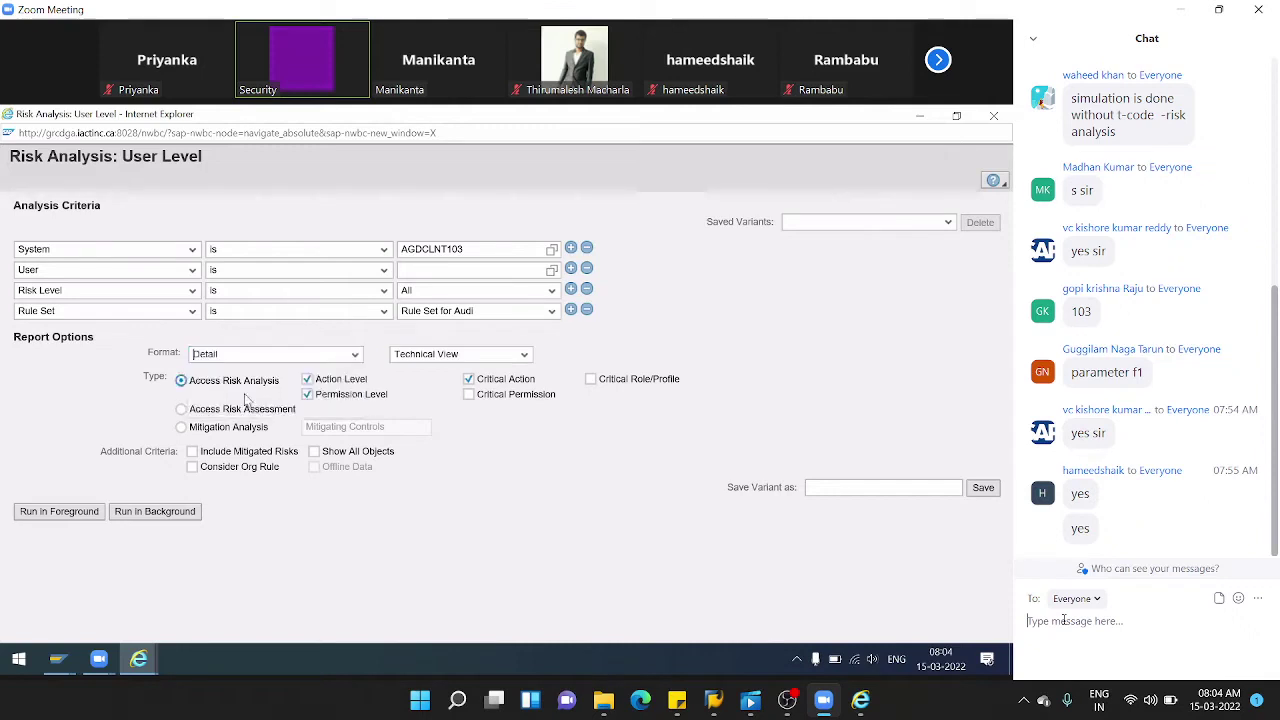
left_click(198, 429)
left_click(181, 381)
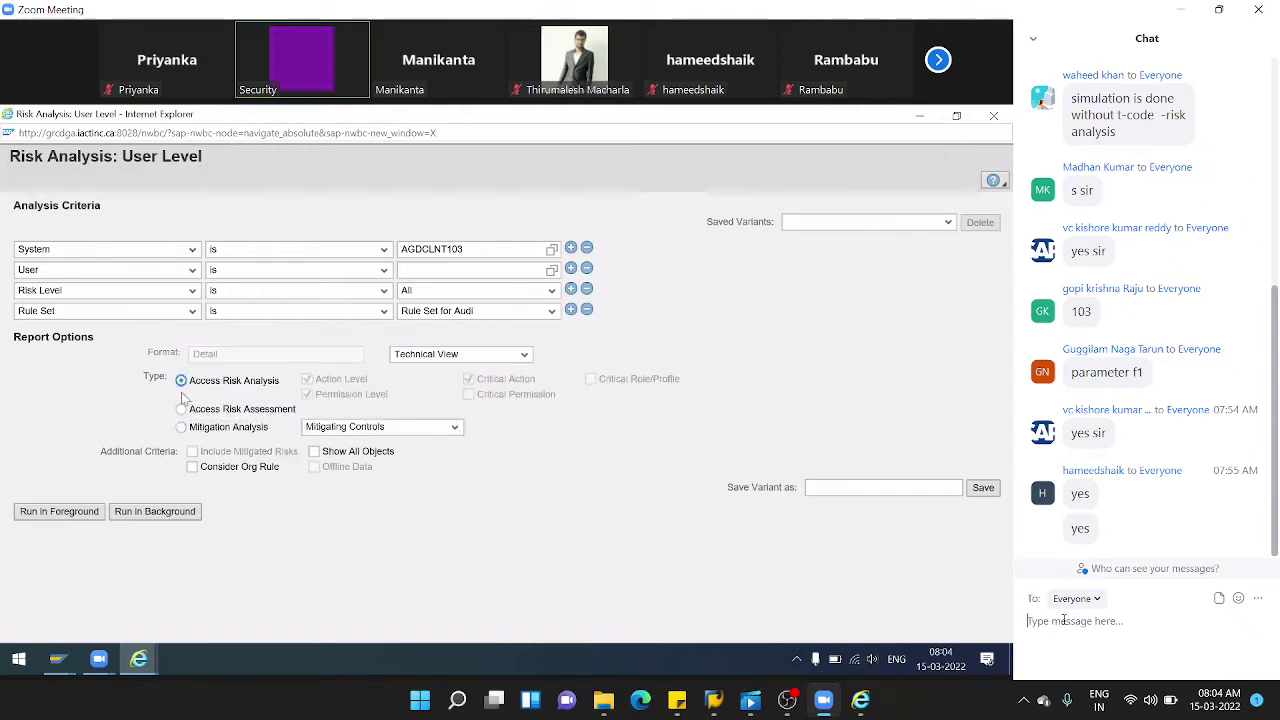
left_click(192, 452)
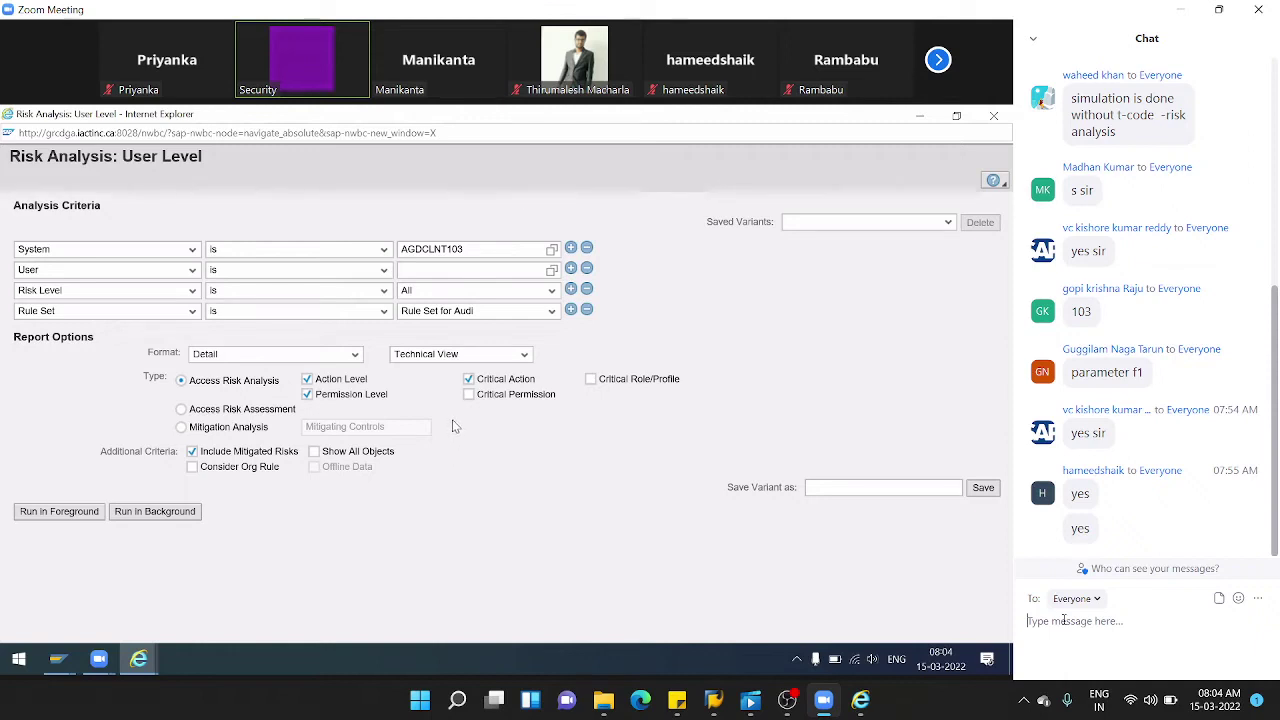
left_click(461, 272)
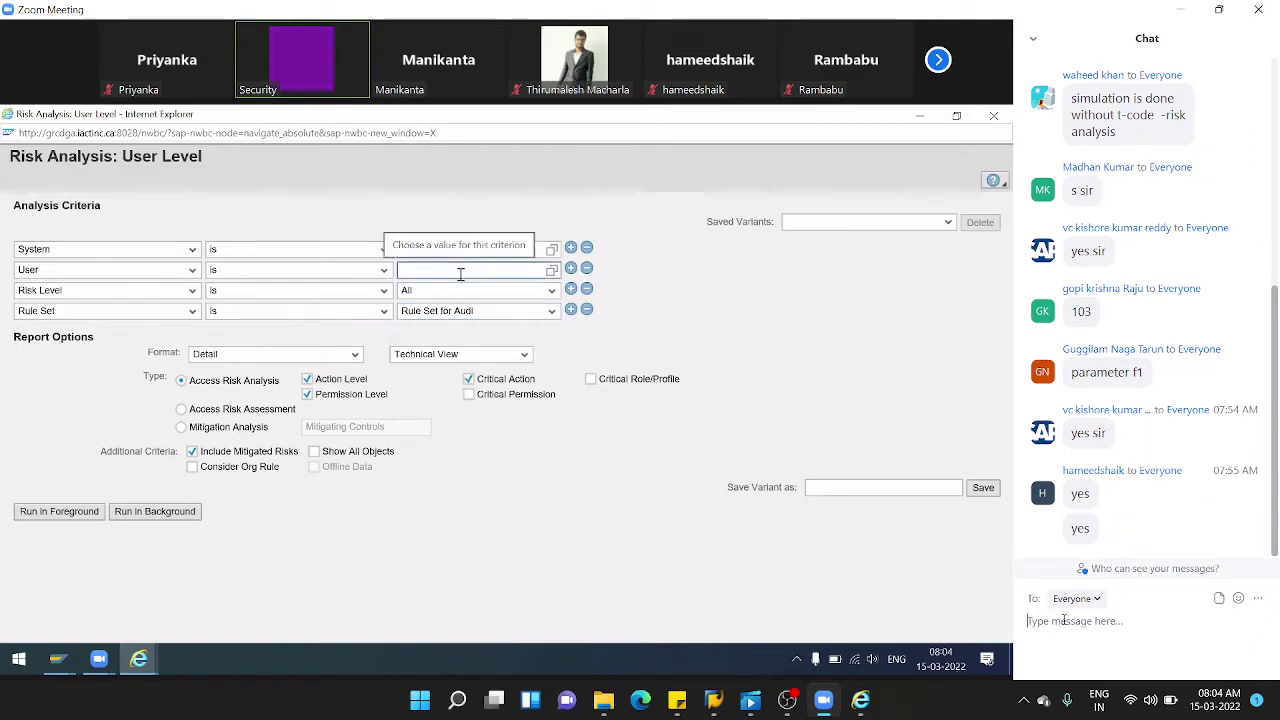
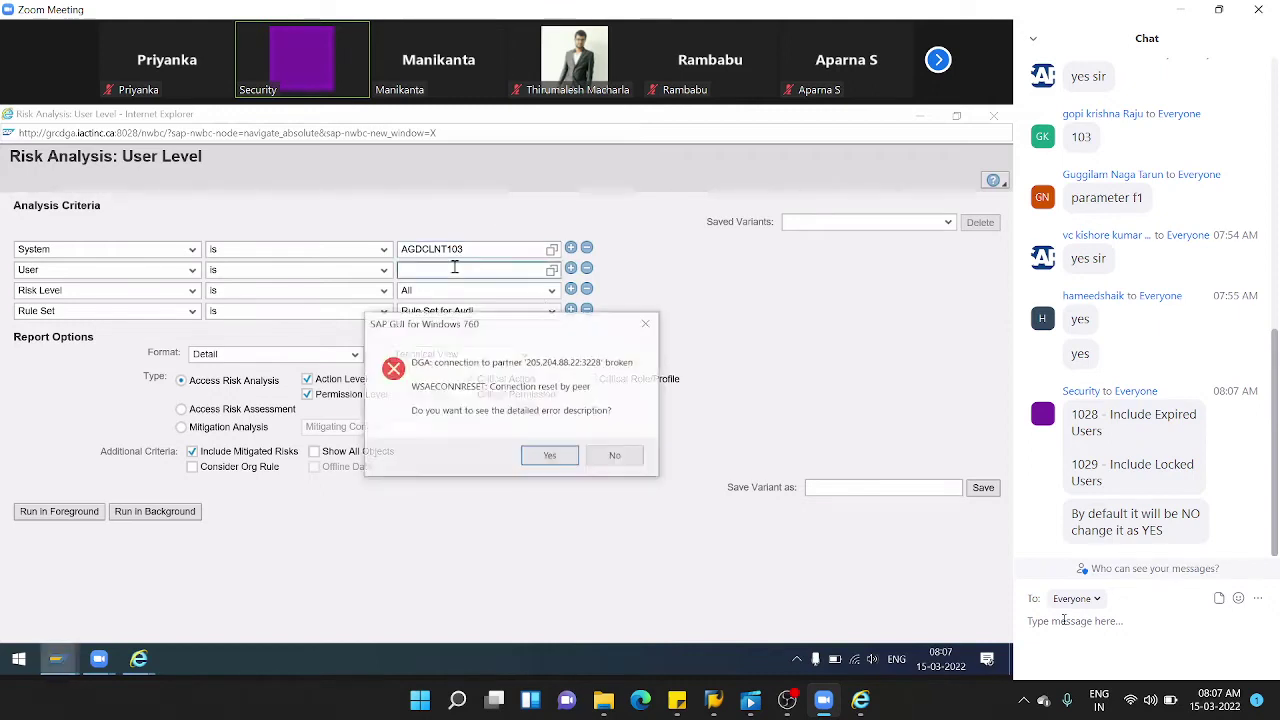
- Dismiss the broken-connection error and start a new SAP Logon session on the GRC system
left_click(612, 458)
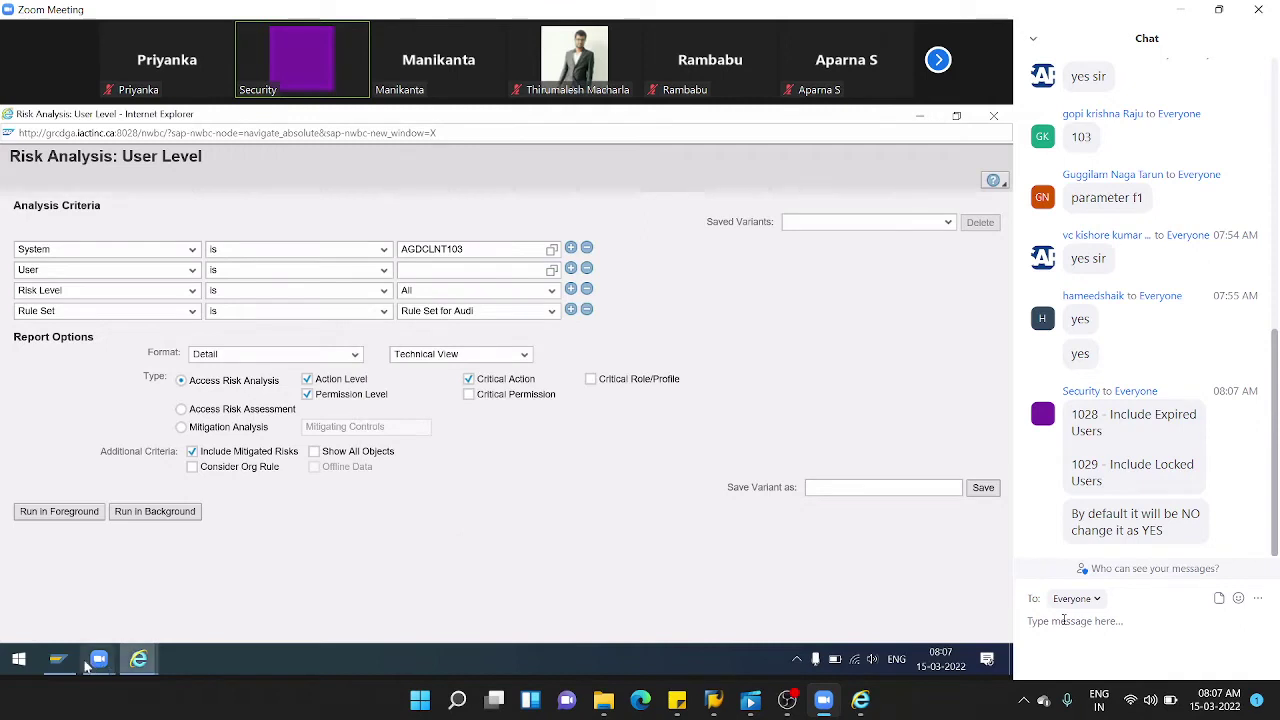
left_click(56, 659)
double_click(318, 290)
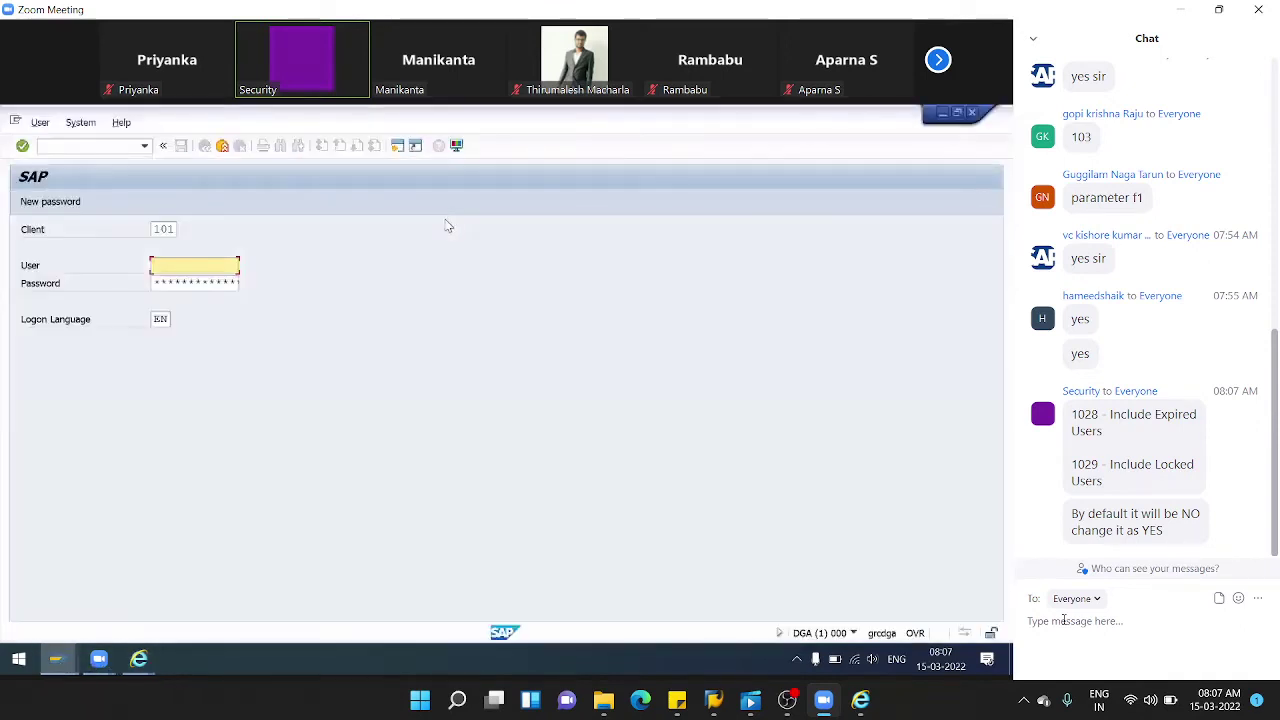
- Log on to client 103 with the previously used user name and its password
left_click(194, 265)
left_click(185, 290)
key("Tab")
left_click(176, 229)
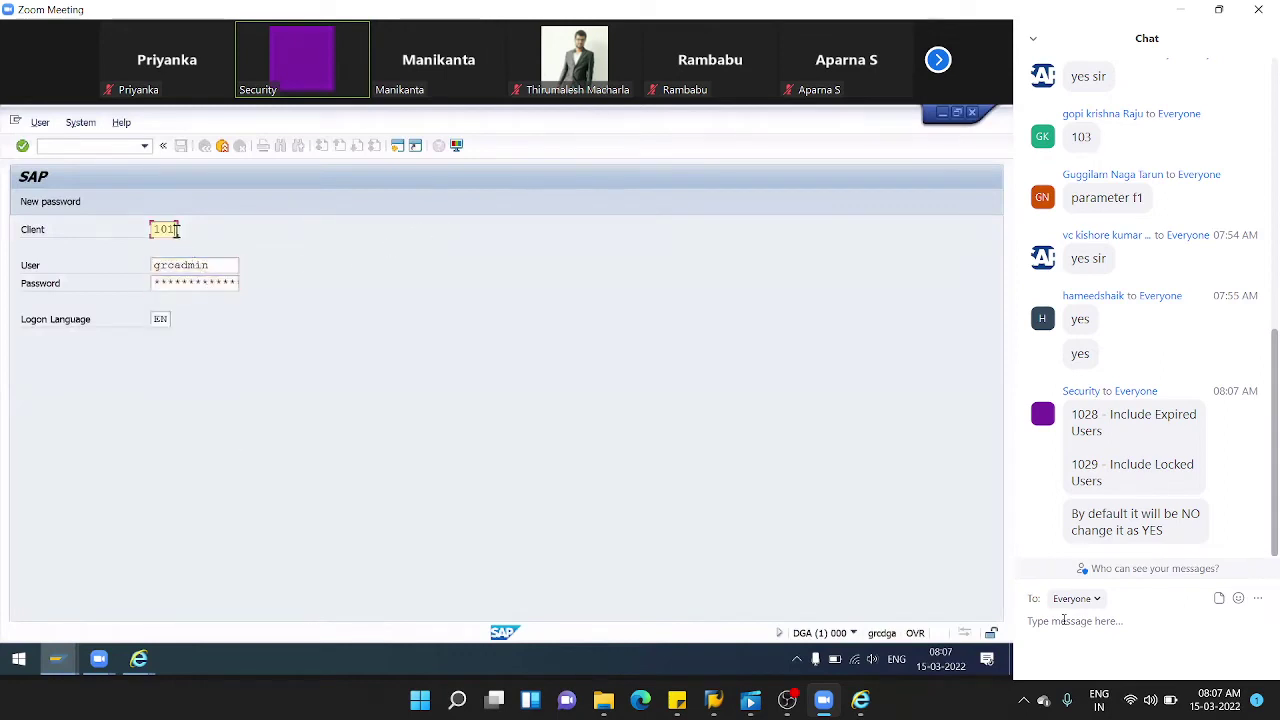
type("103")
key("Tab")
key("Tab")
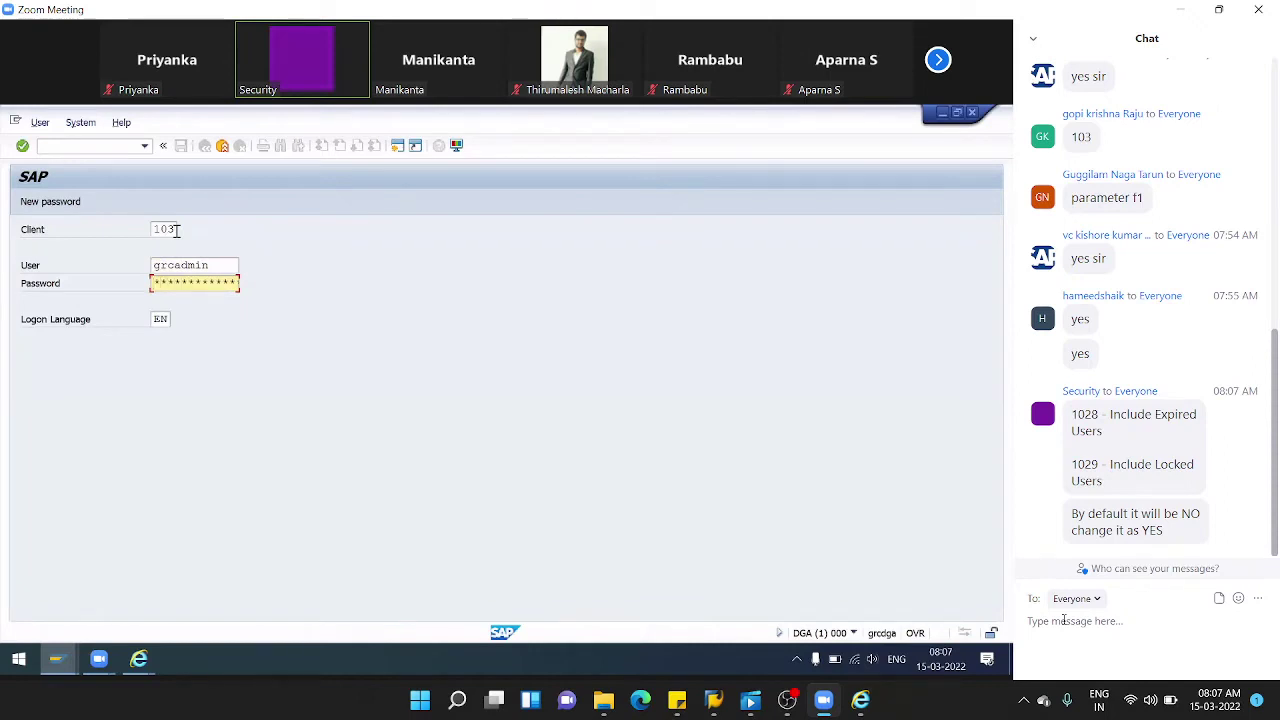
key("Return")
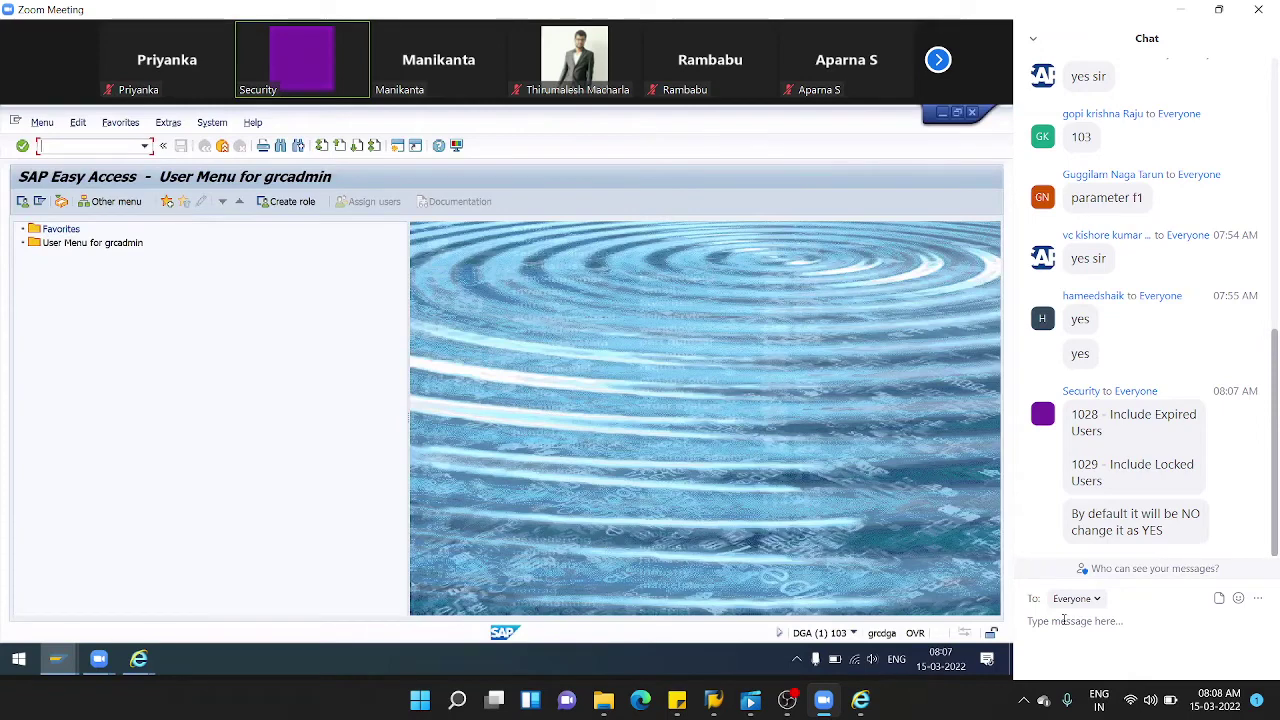
- In SPRO's Reference IMG, open Governance, Risk and Compliance > Access Control > Maintain Configuration Settings
key("Return")
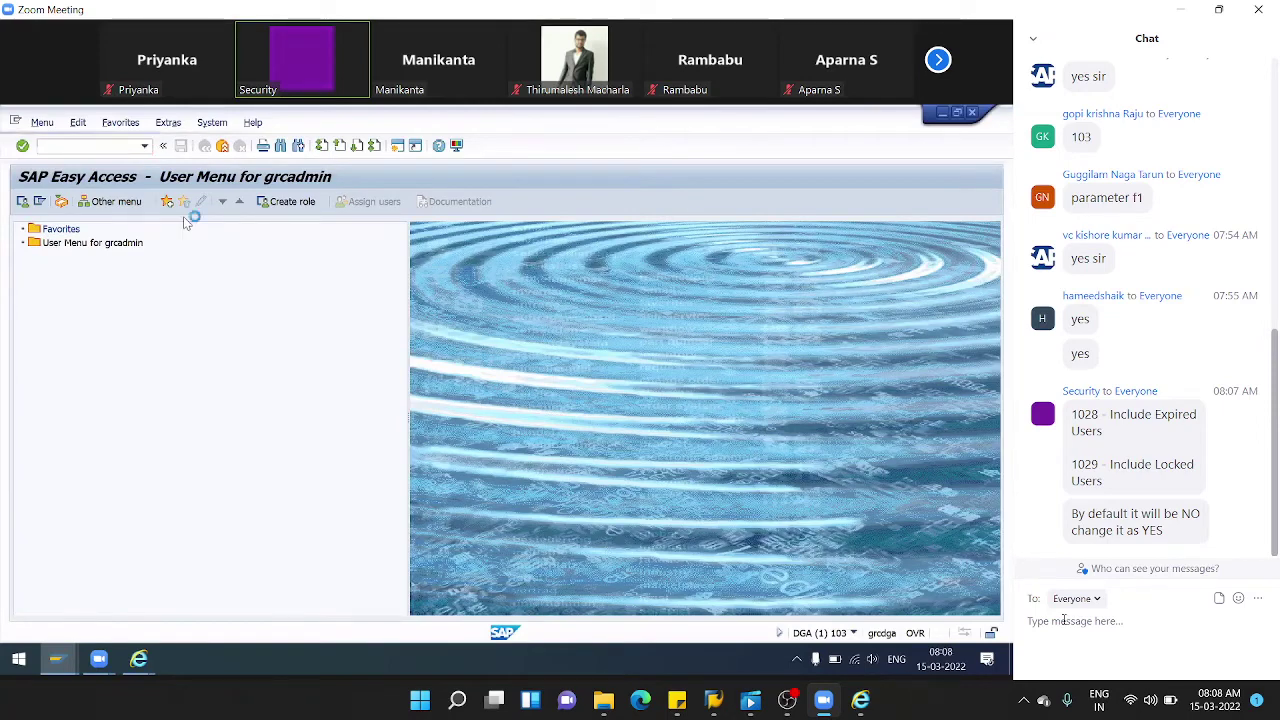
left_click(62, 202)
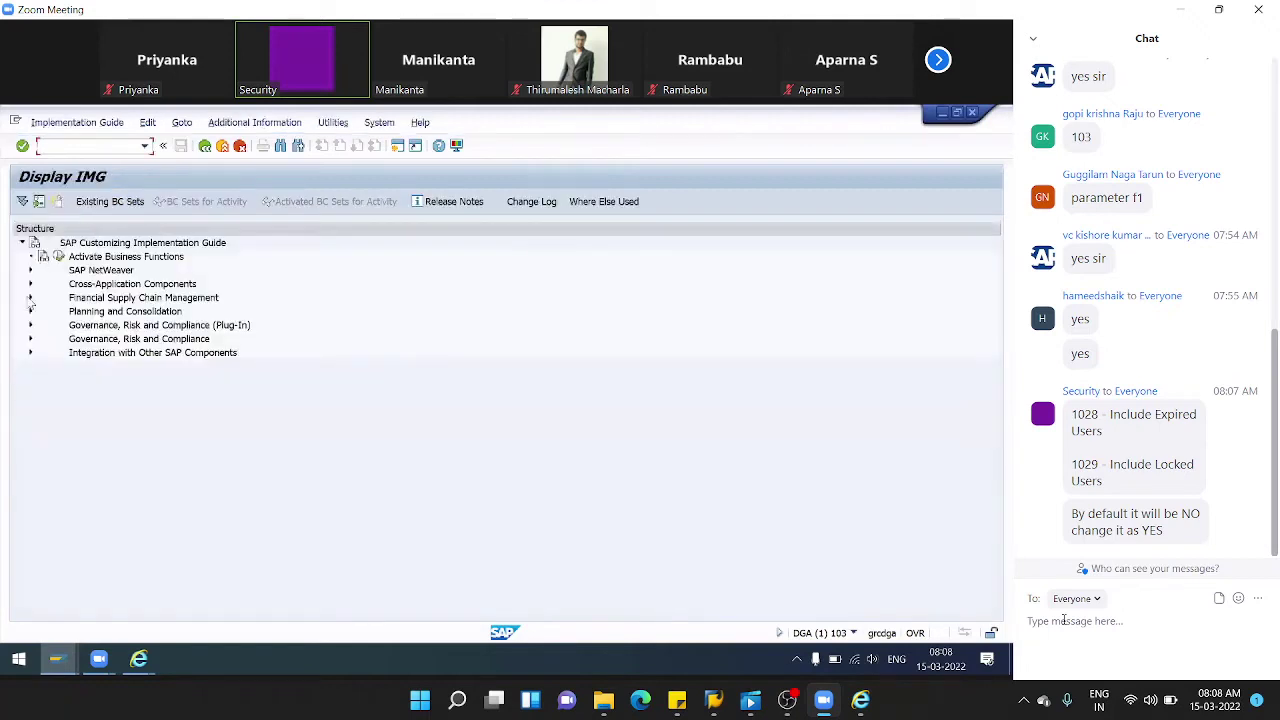
left_click(31, 339)
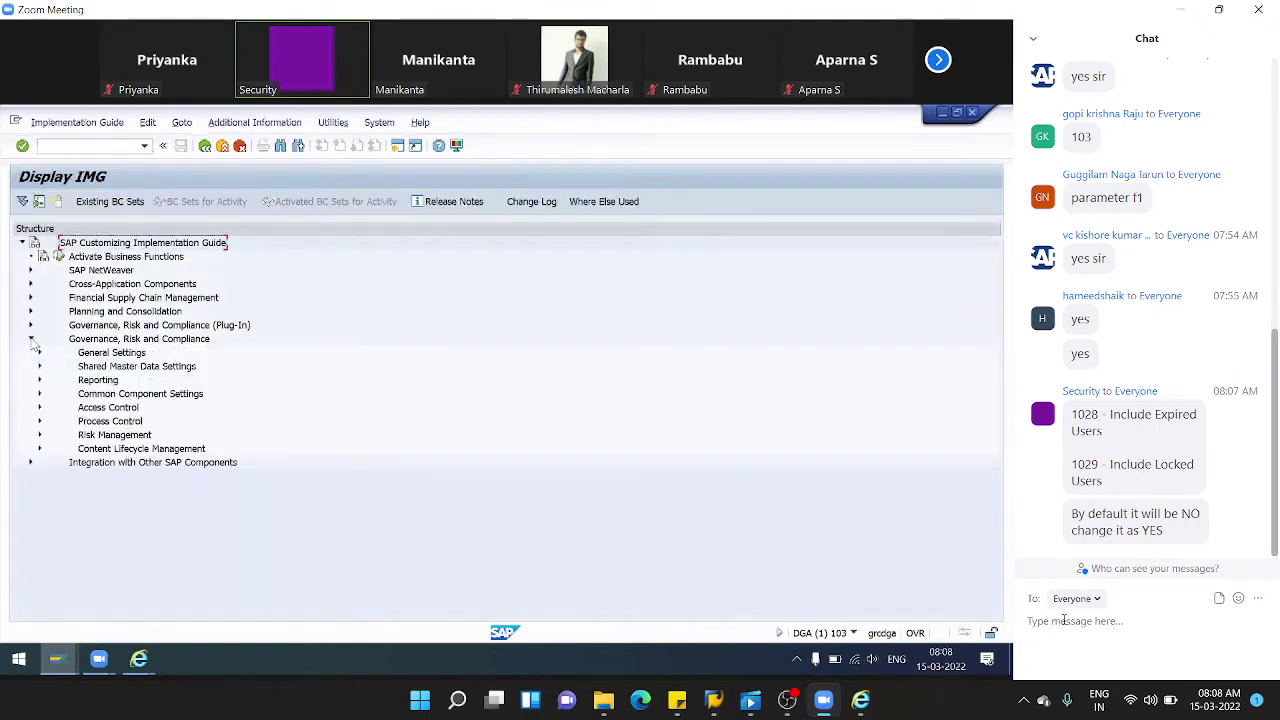
left_click(40, 407)
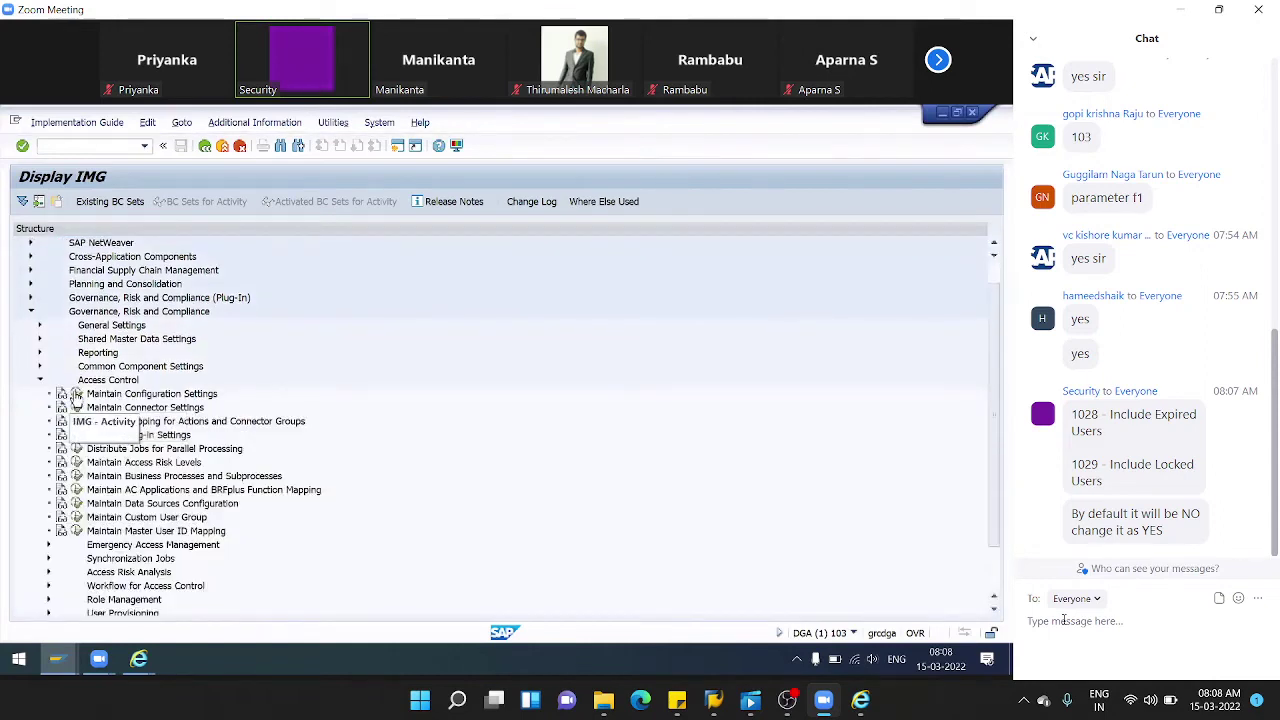
left_click(77, 395)
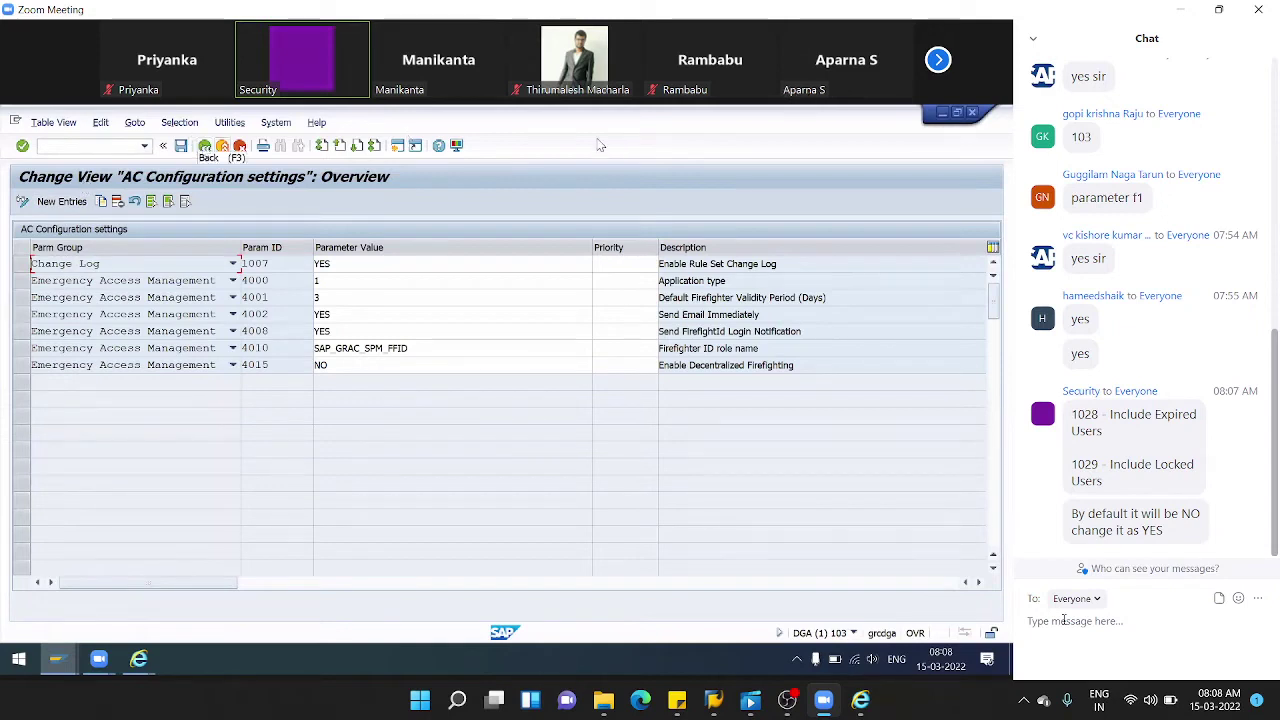
- Go back, reopen Maintain Configuration Settings via SPRO, then minimise the SAP GUI window
left_click(205, 146)
left_click(205, 146)
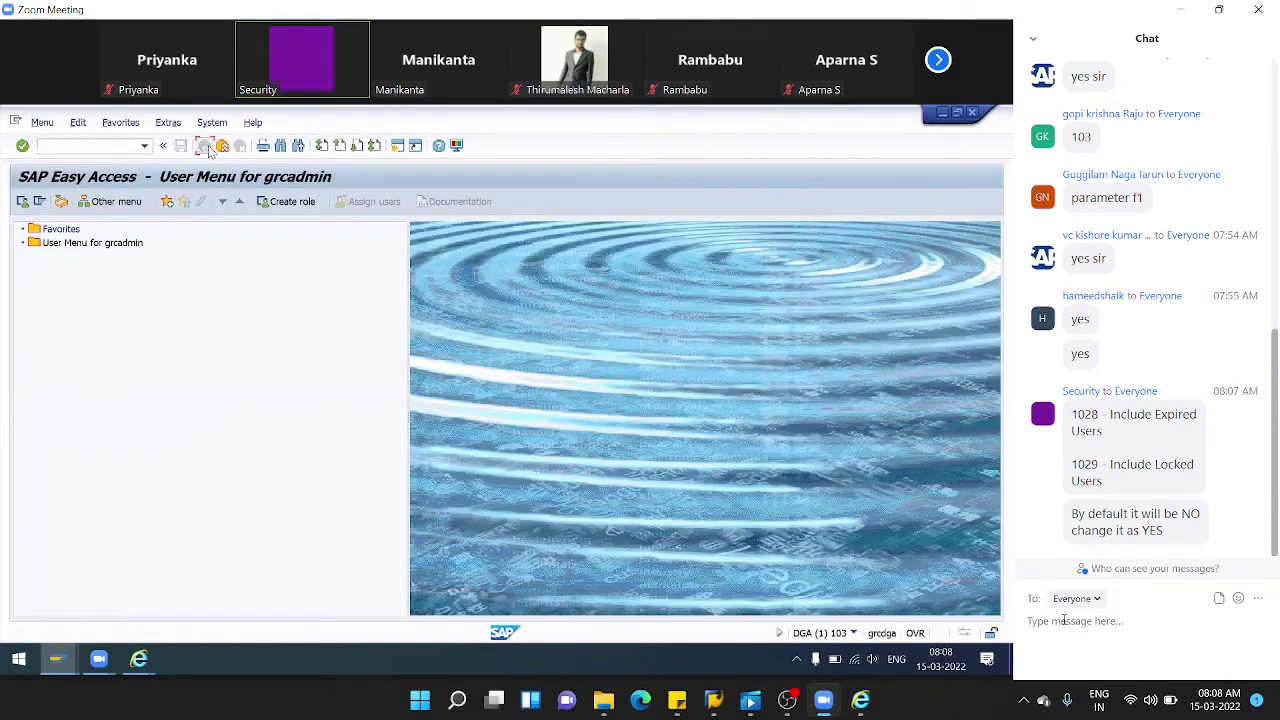
left_click(59, 148)
type("spro")
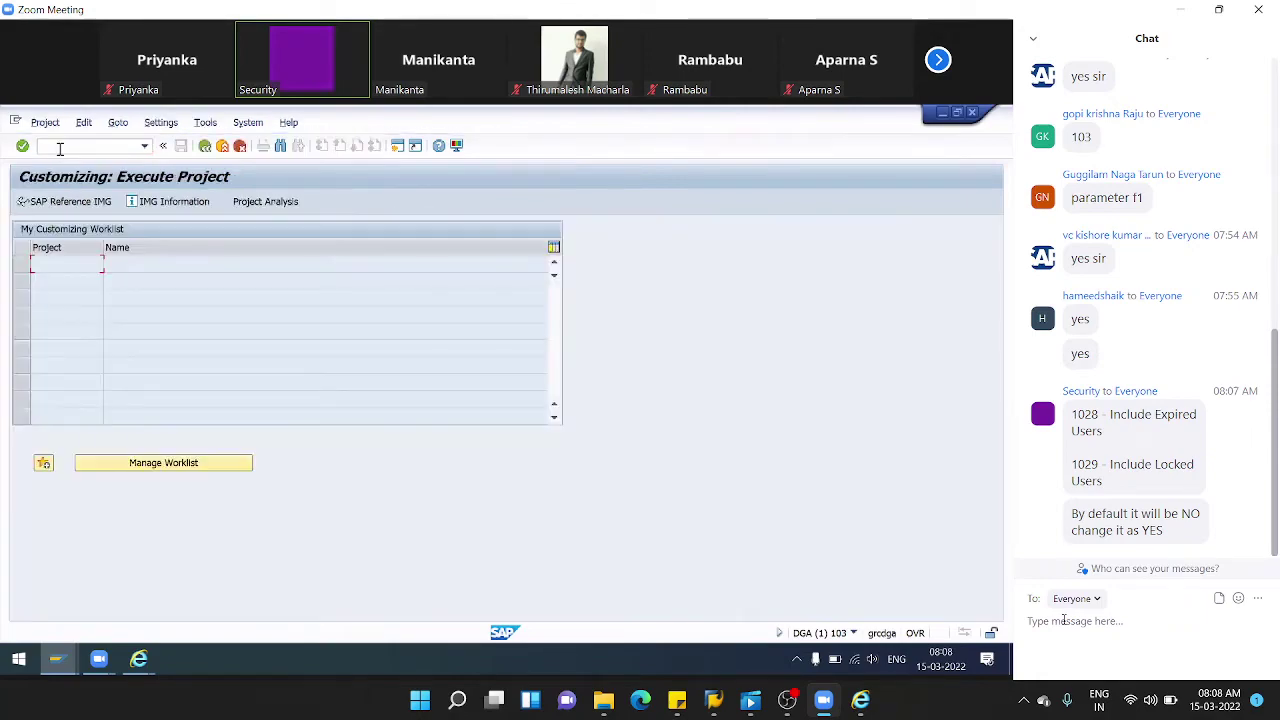
left_click(48, 203)
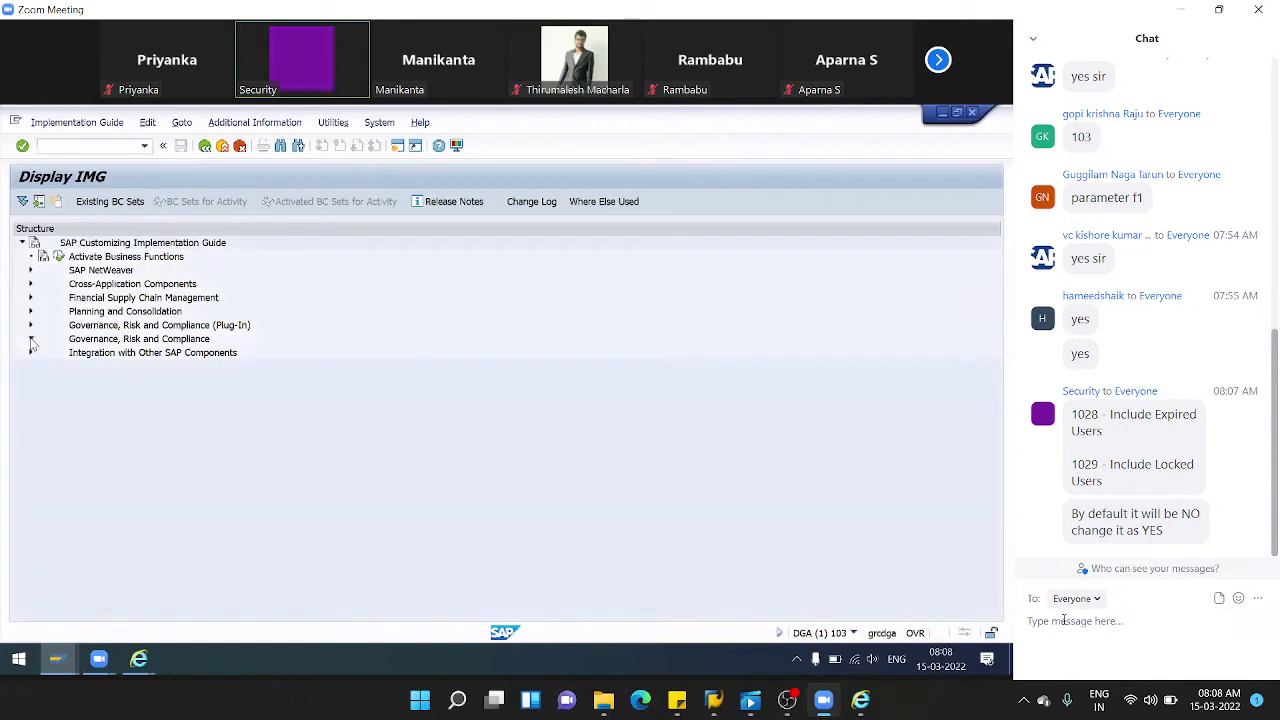
left_click(31, 339)
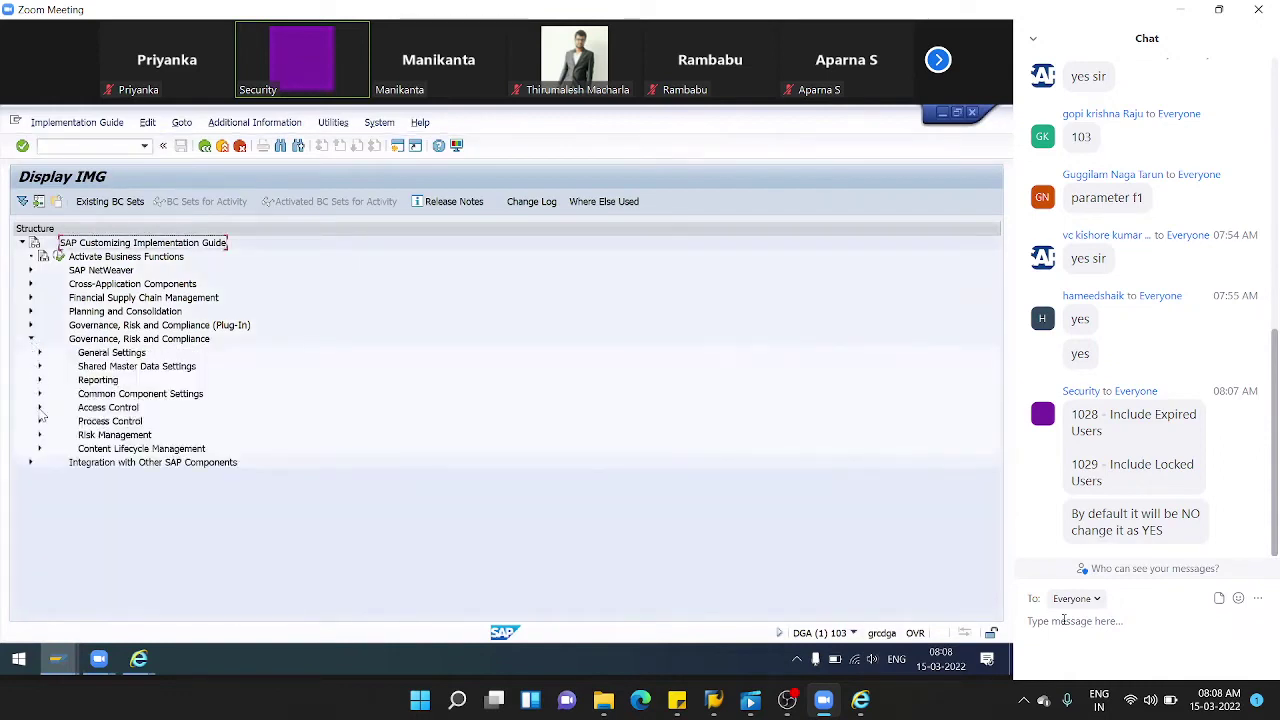
left_click(40, 408)
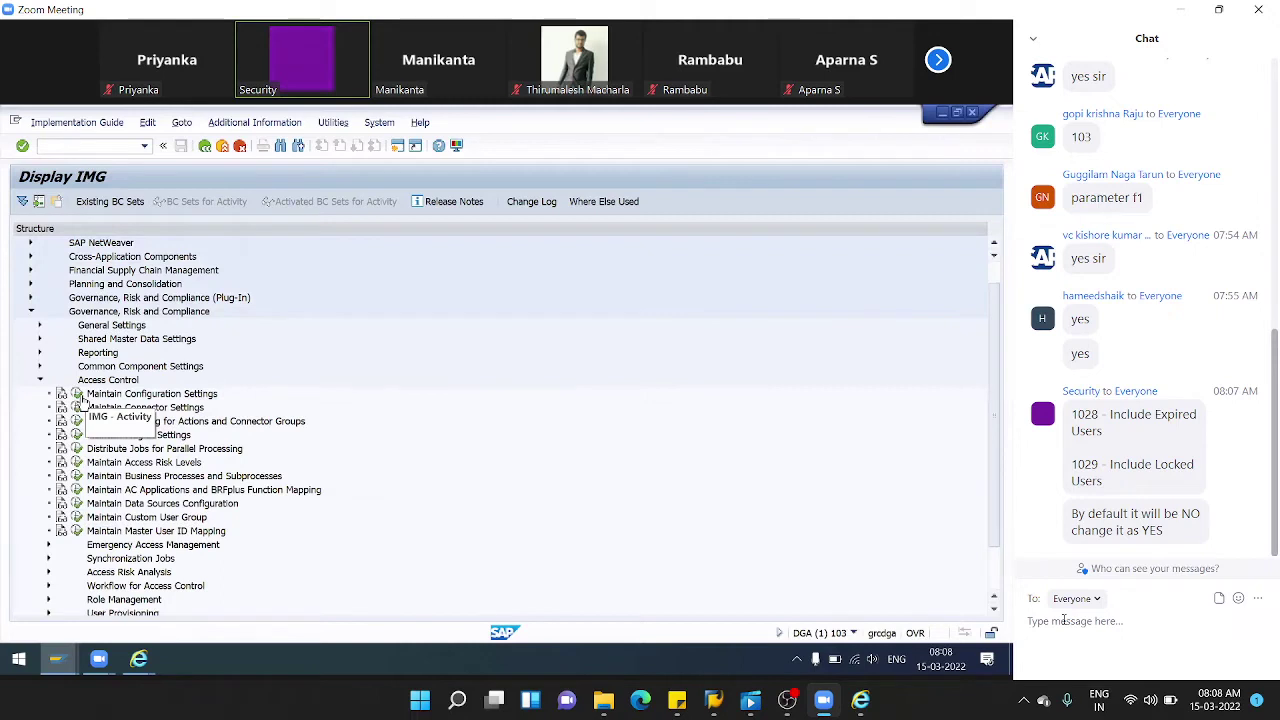
left_click(82, 398)
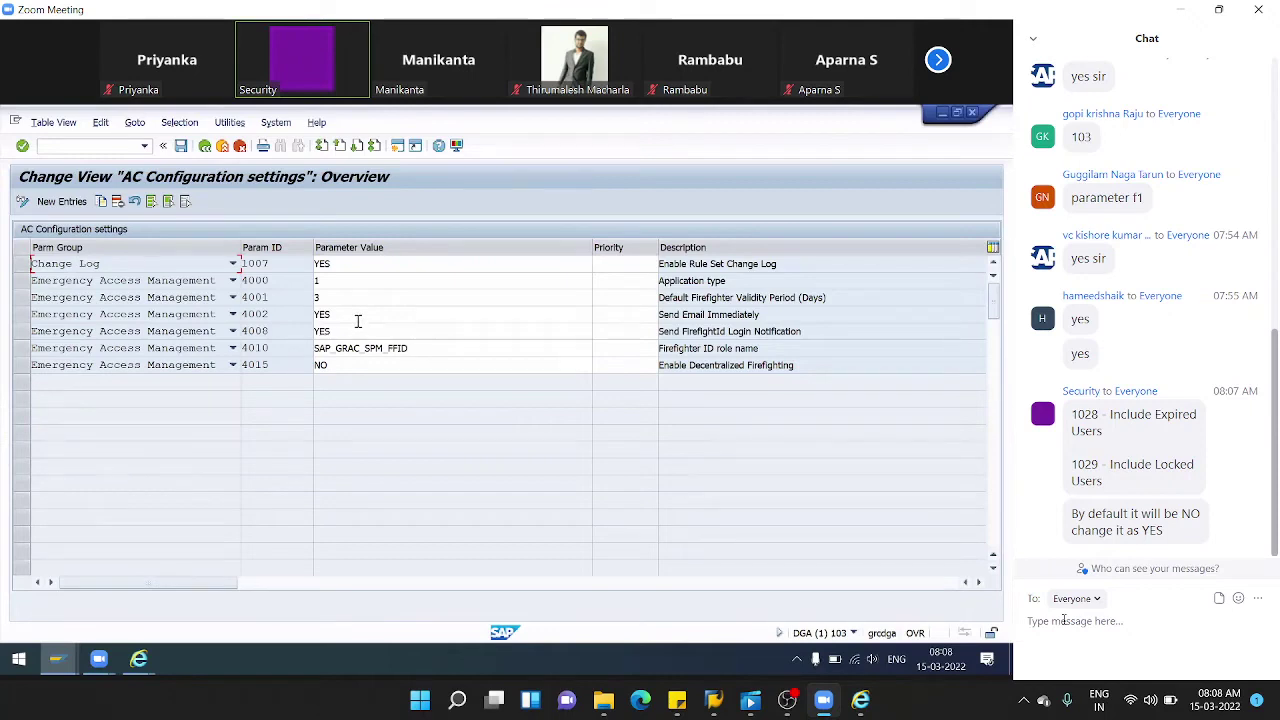
key("alt+Tab")
key("alt+Tab")
left_click(941, 114)
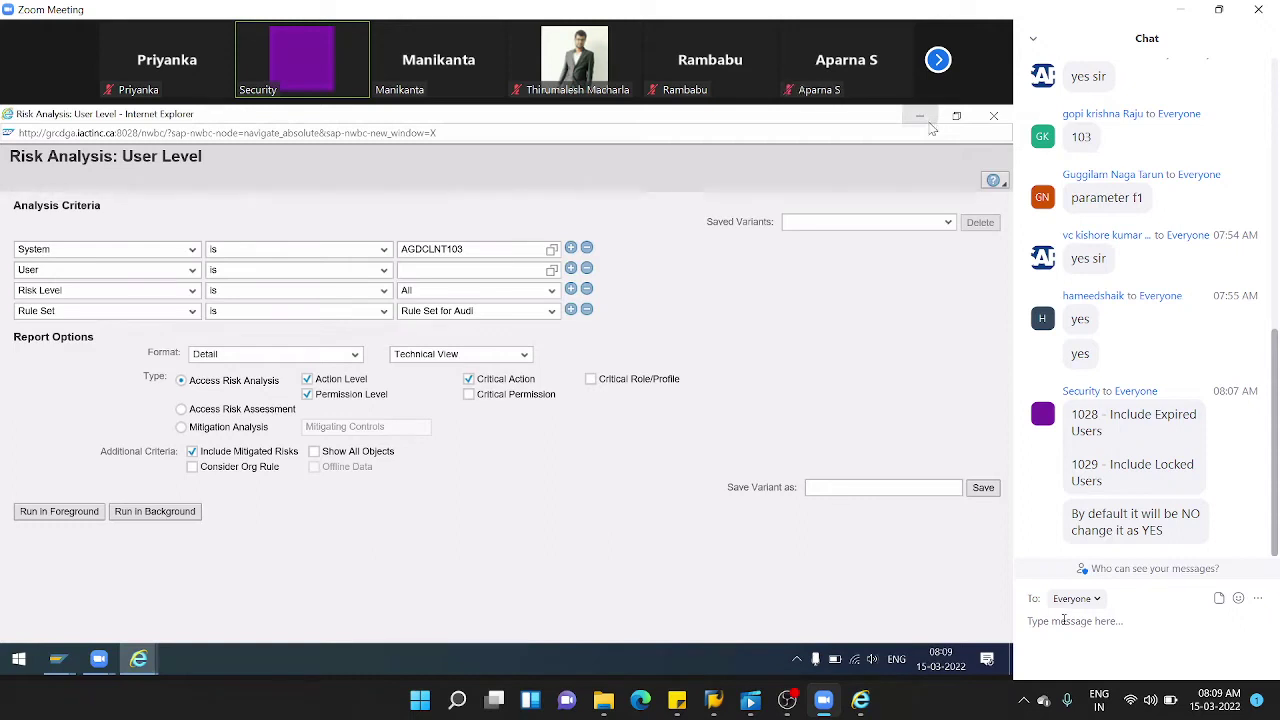
left_click(99, 658)
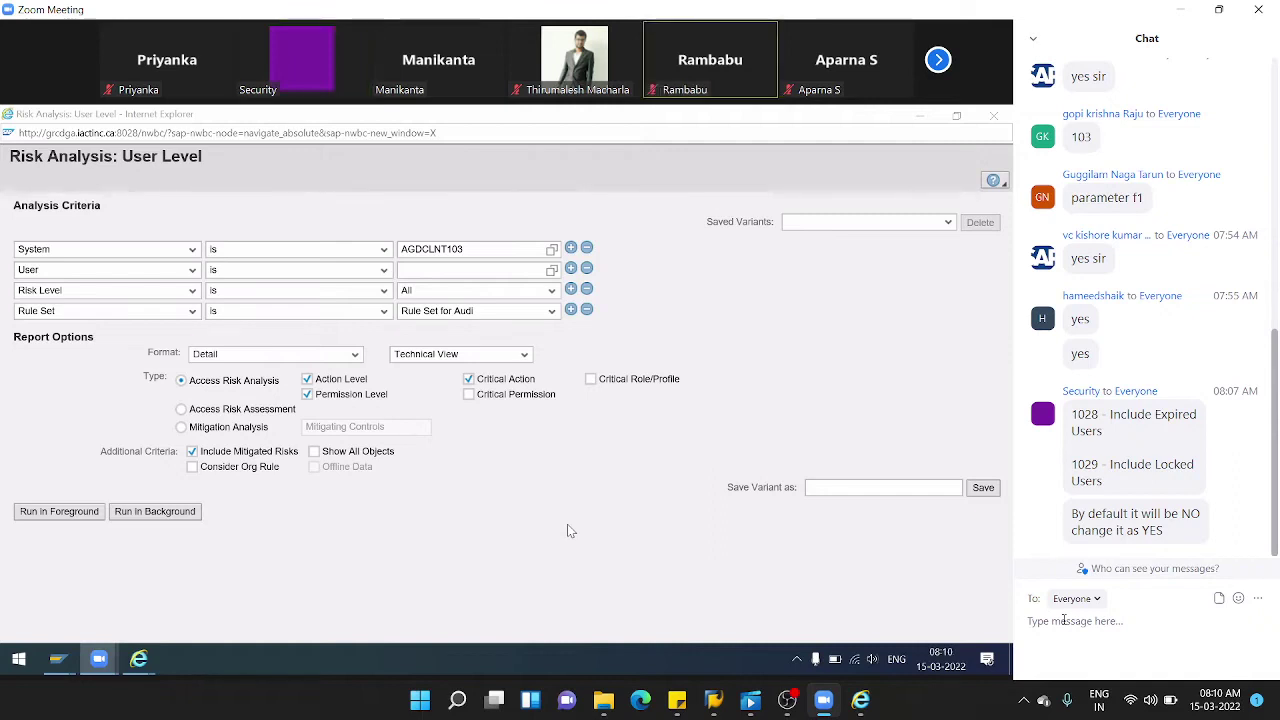
left_click(35, 517)
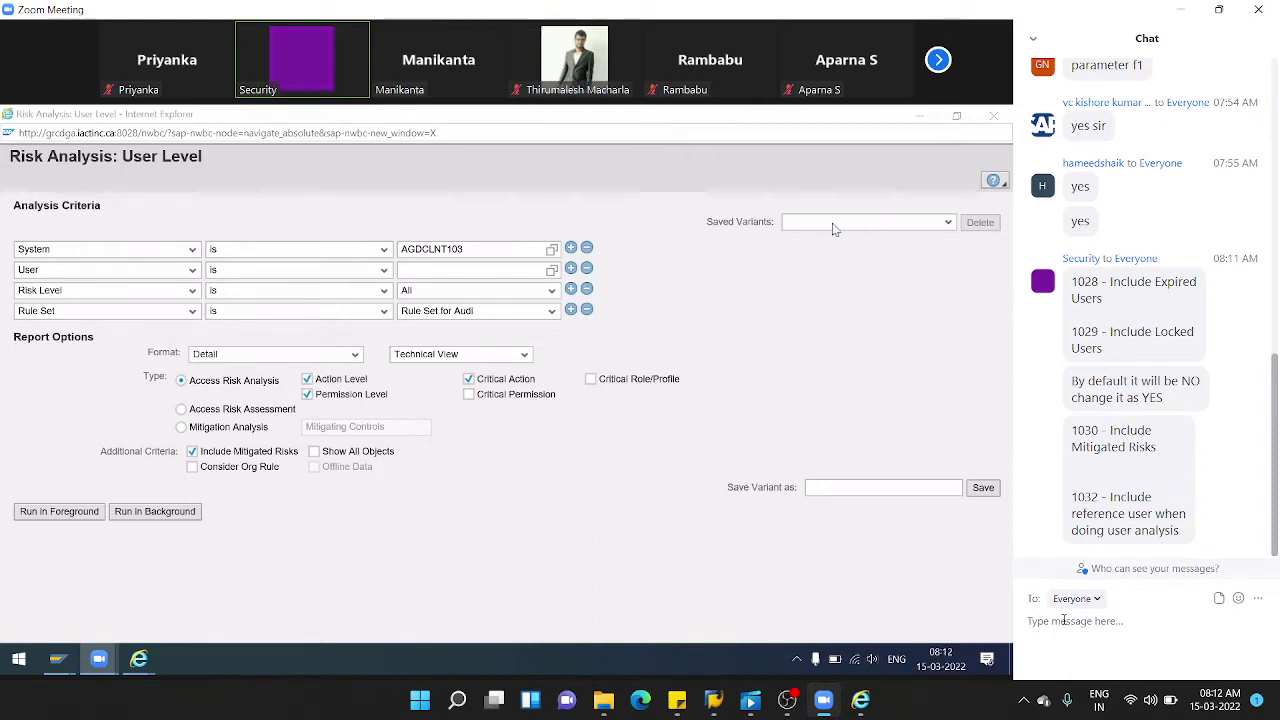
- Set the User criterion to DEMO*, review its three medium-risk results, and close them
left_click(428, 270)
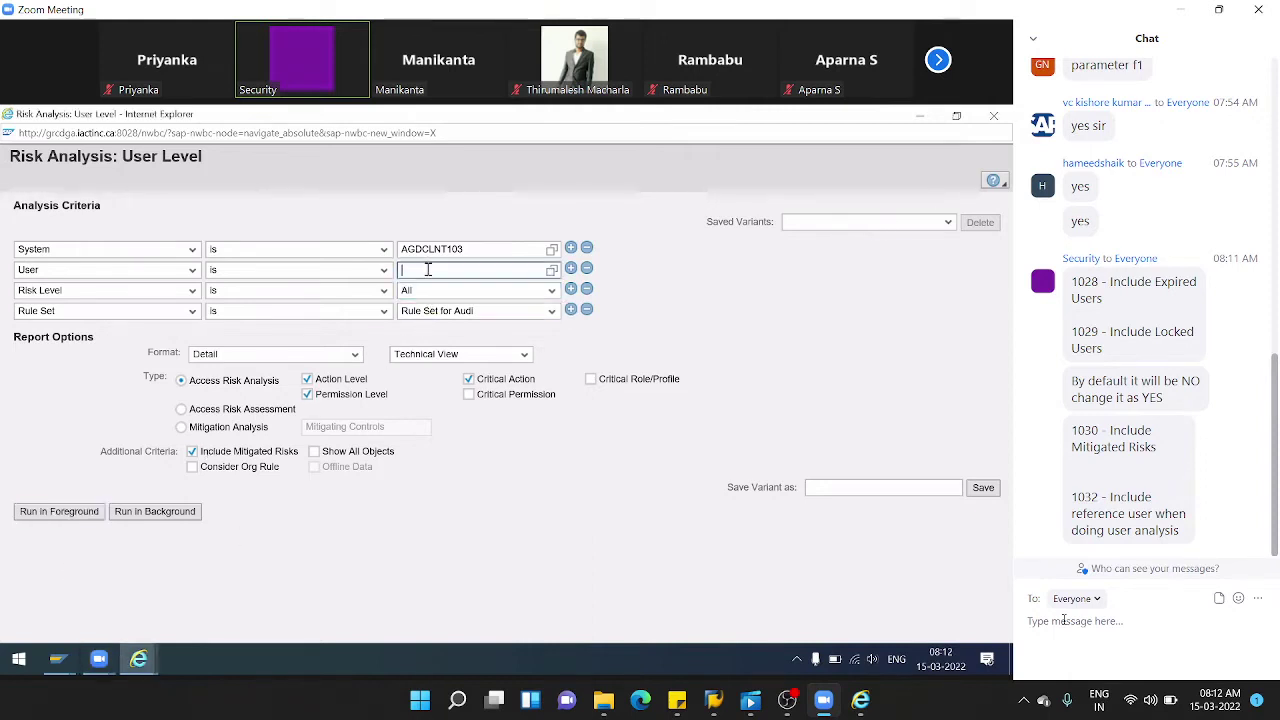
type("DEMO*")
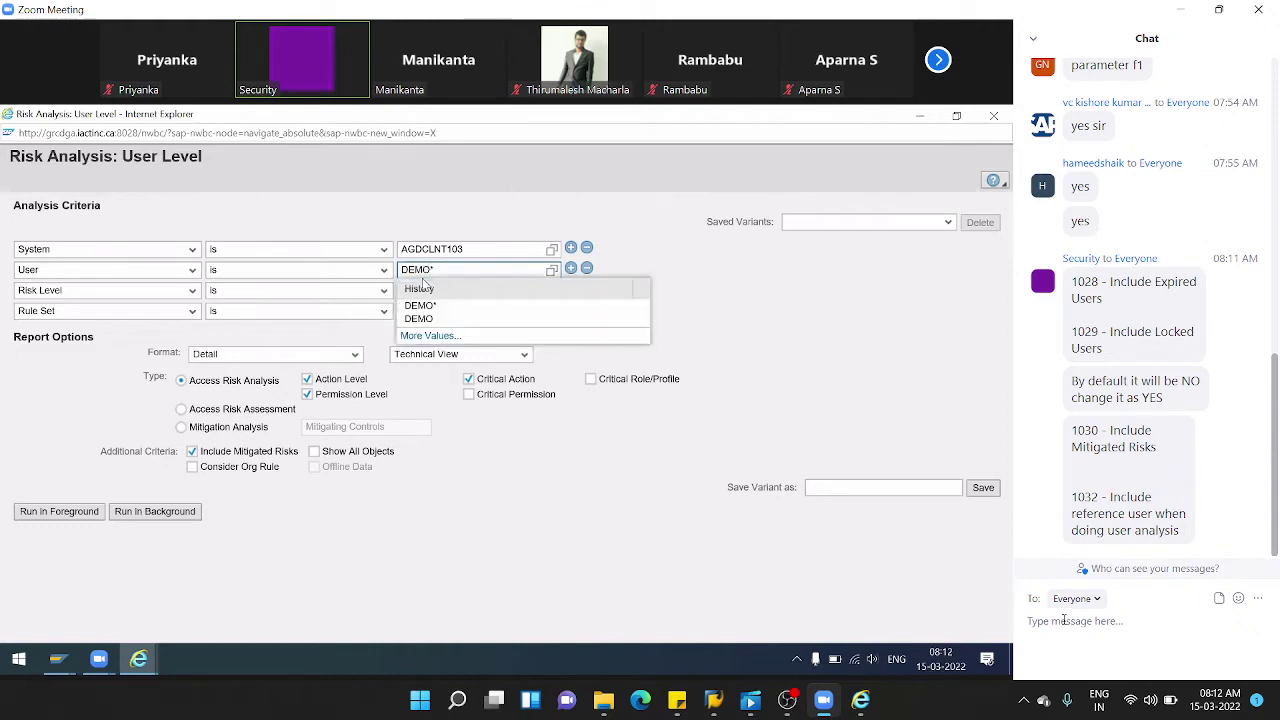
left_click(430, 303)
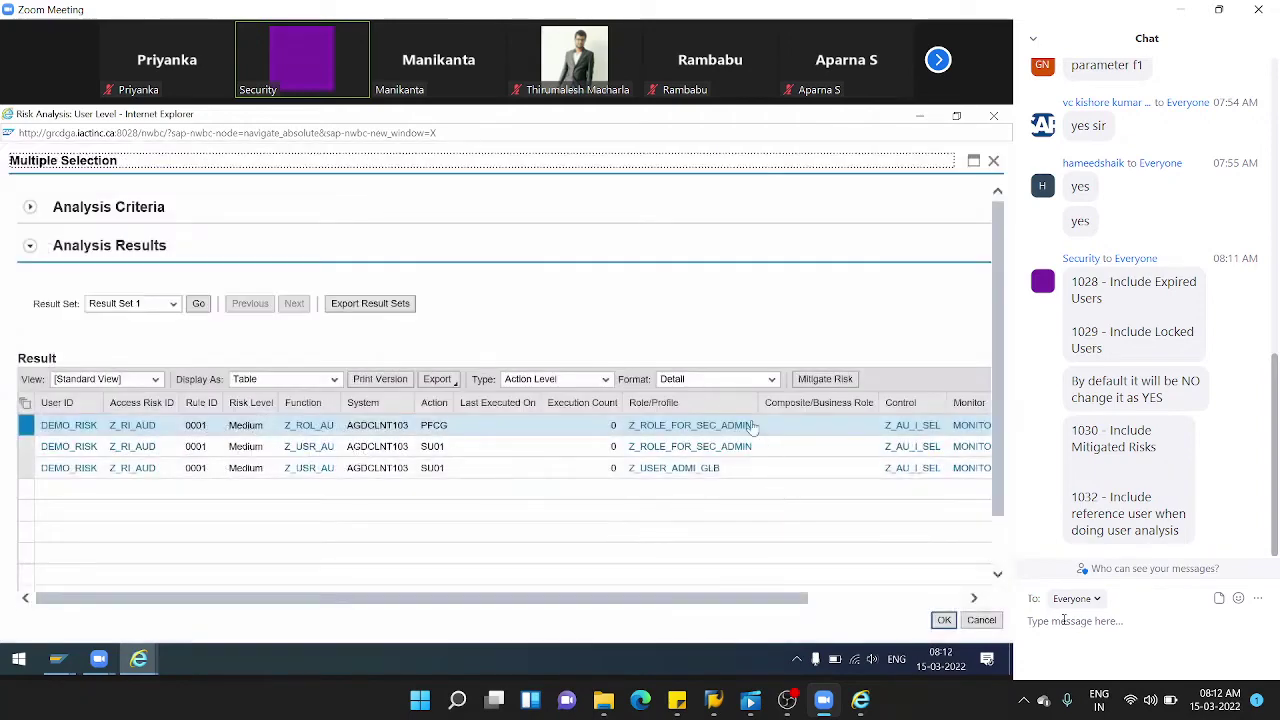
left_click_drag(749, 597, 871, 597)
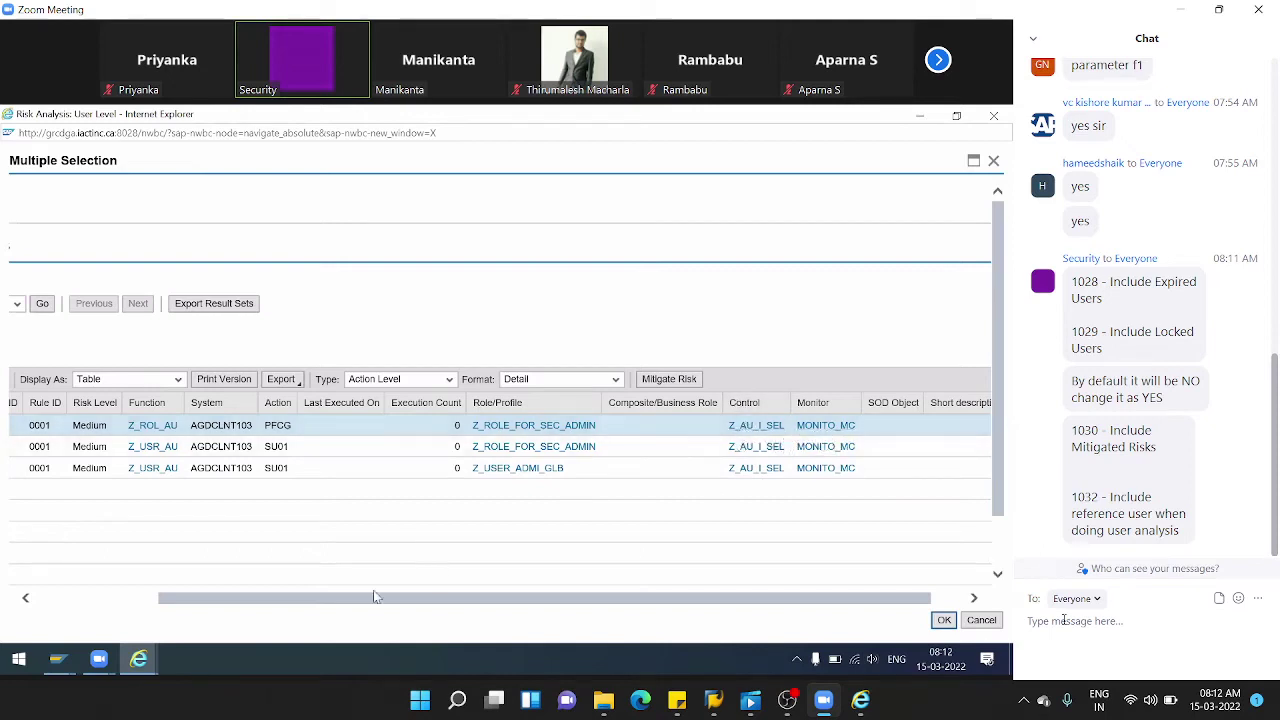
scroll(332, 605, "left", 3)
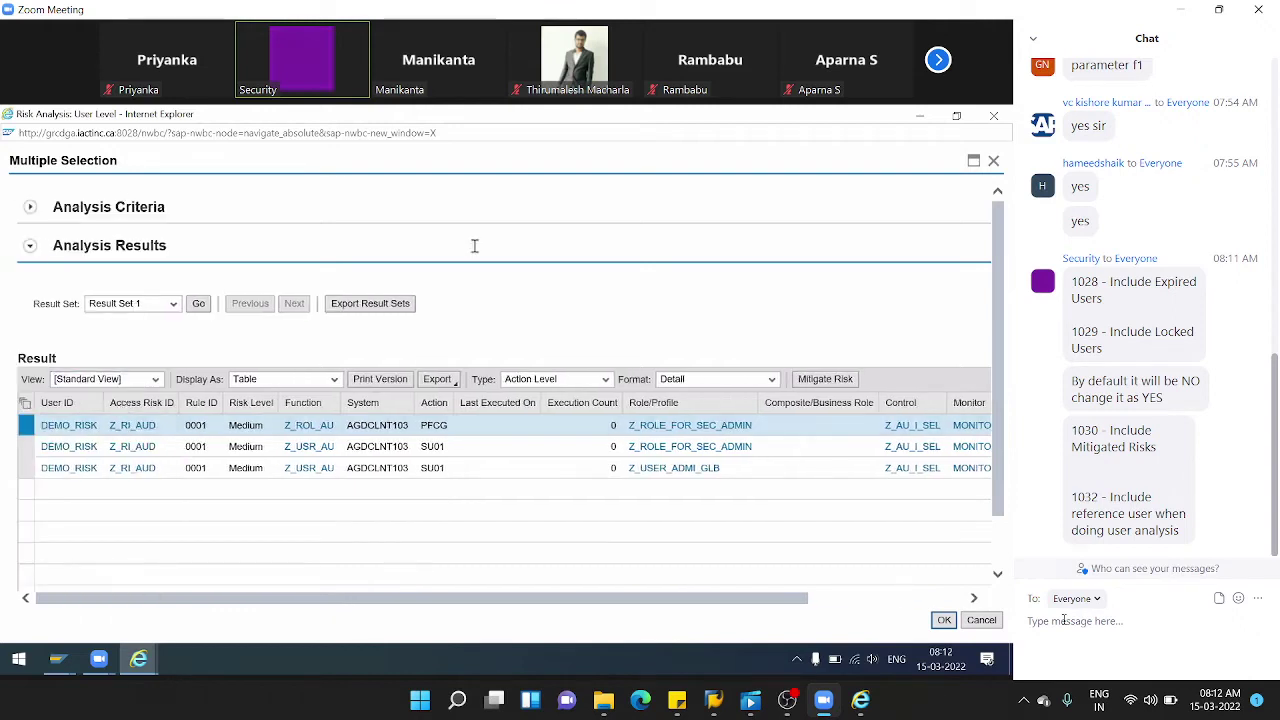
left_click(993, 162)
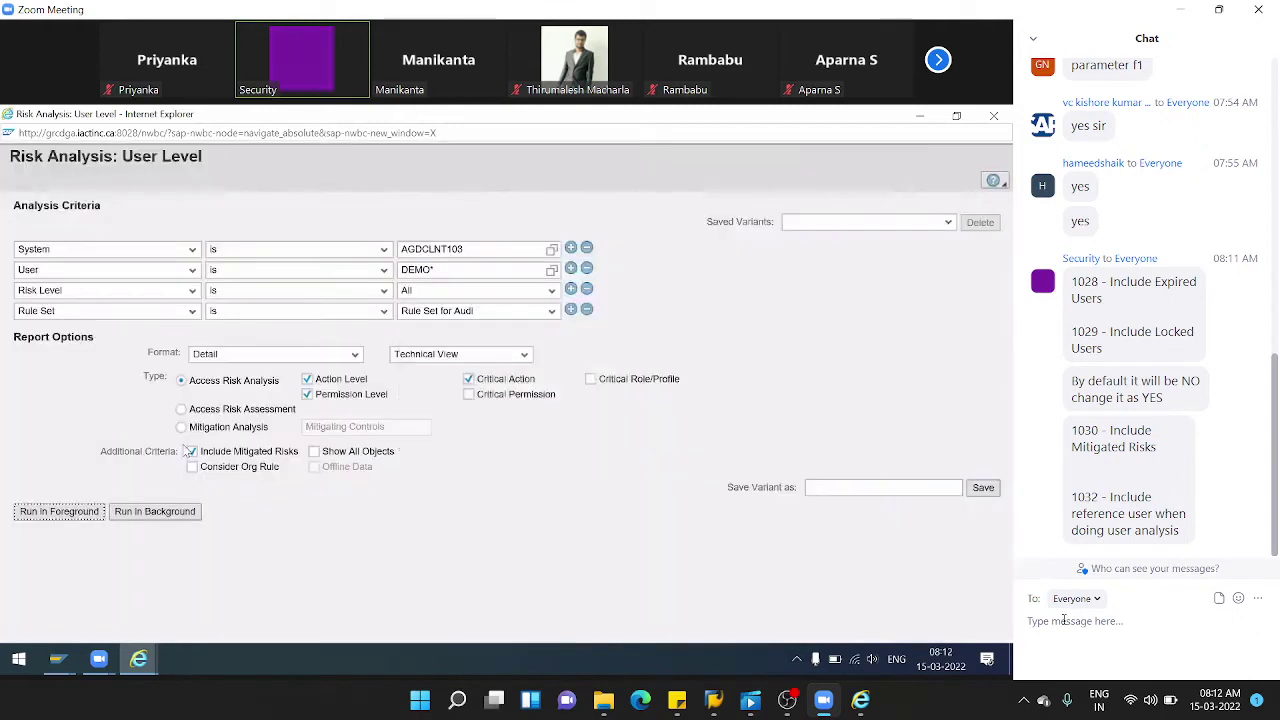
- Rerun the analysis with mitigated risks included and scroll to the Monitor, SOD Object, Short description columns
left_click(193, 454)
left_click(87, 514)
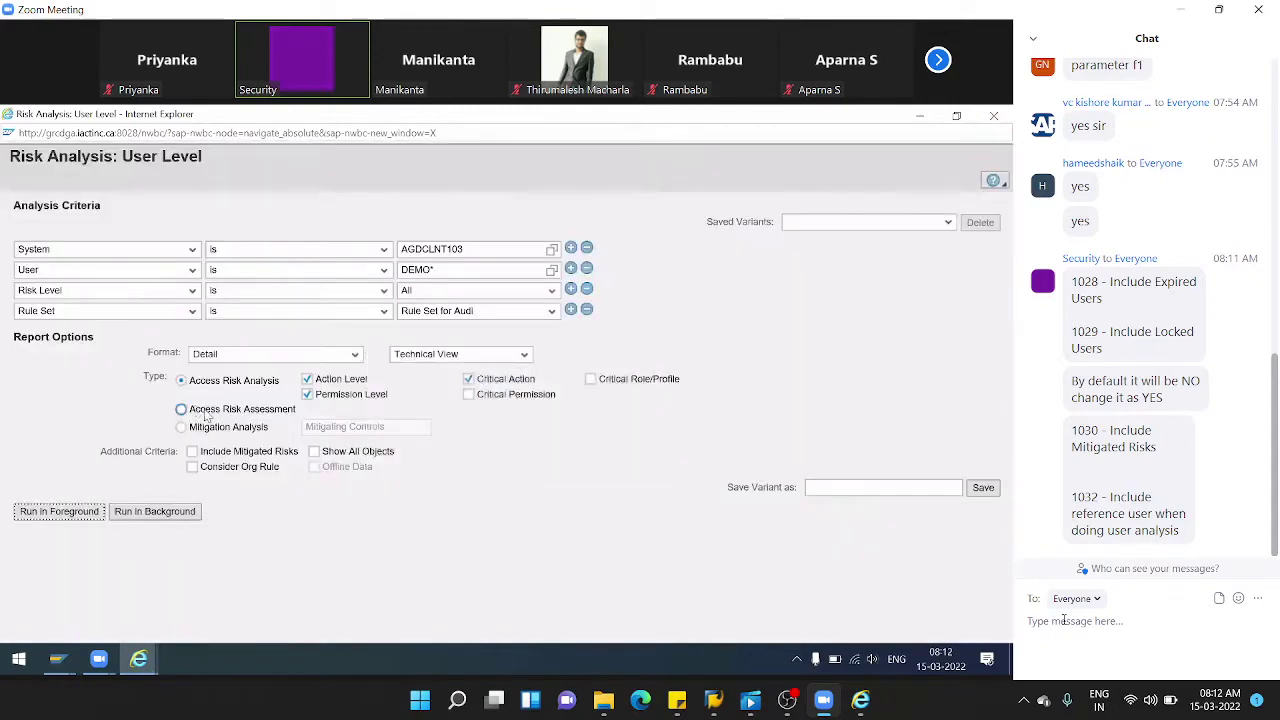
left_click(192, 452)
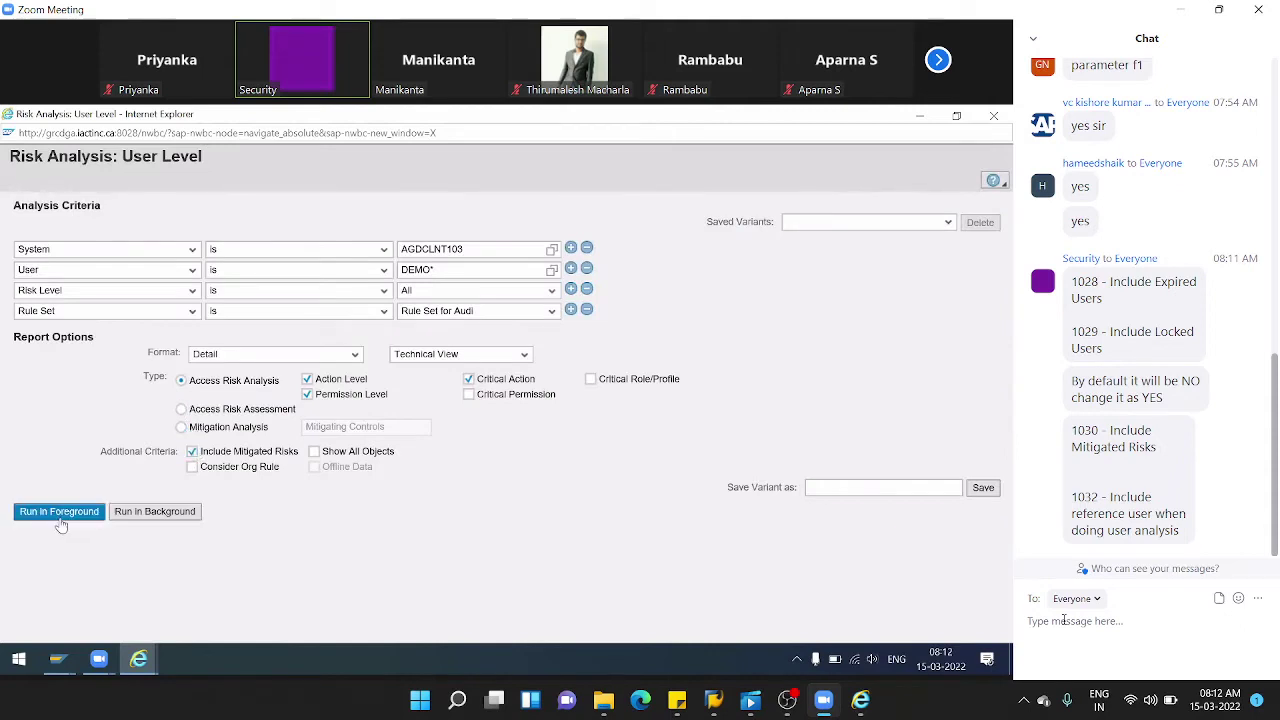
left_click(58, 511)
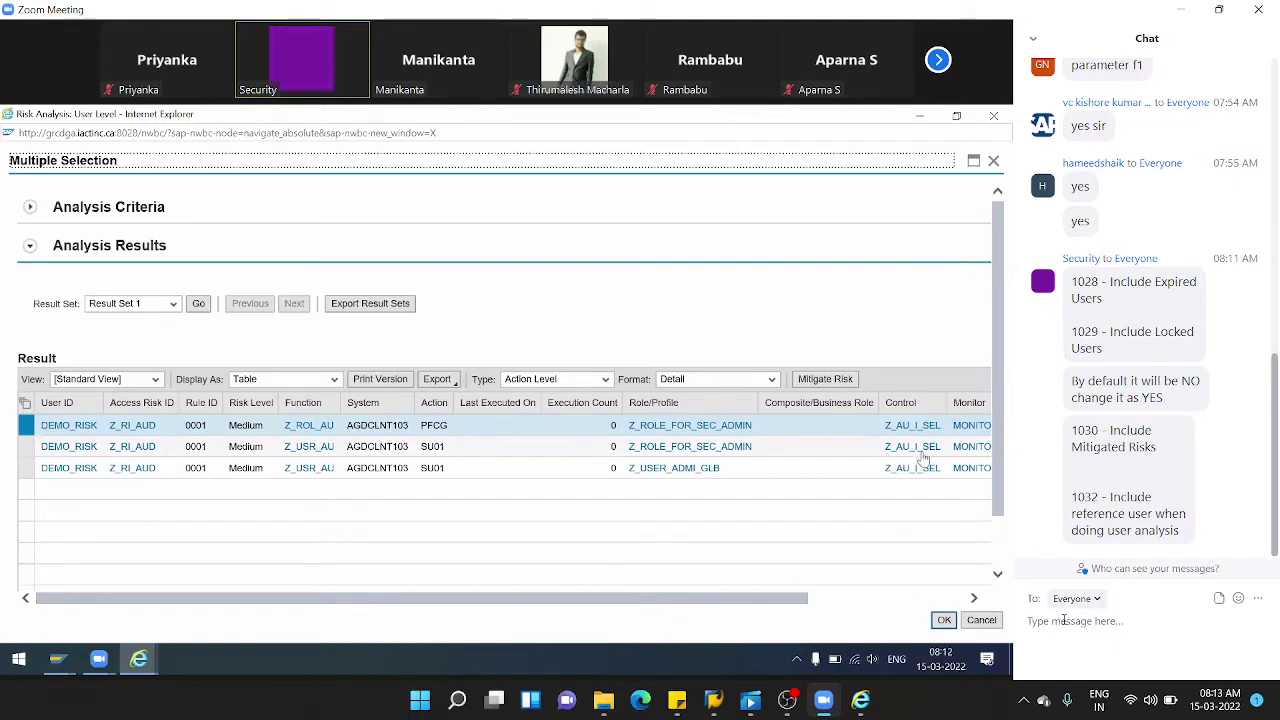
left_click_drag(766, 603, 909, 600)
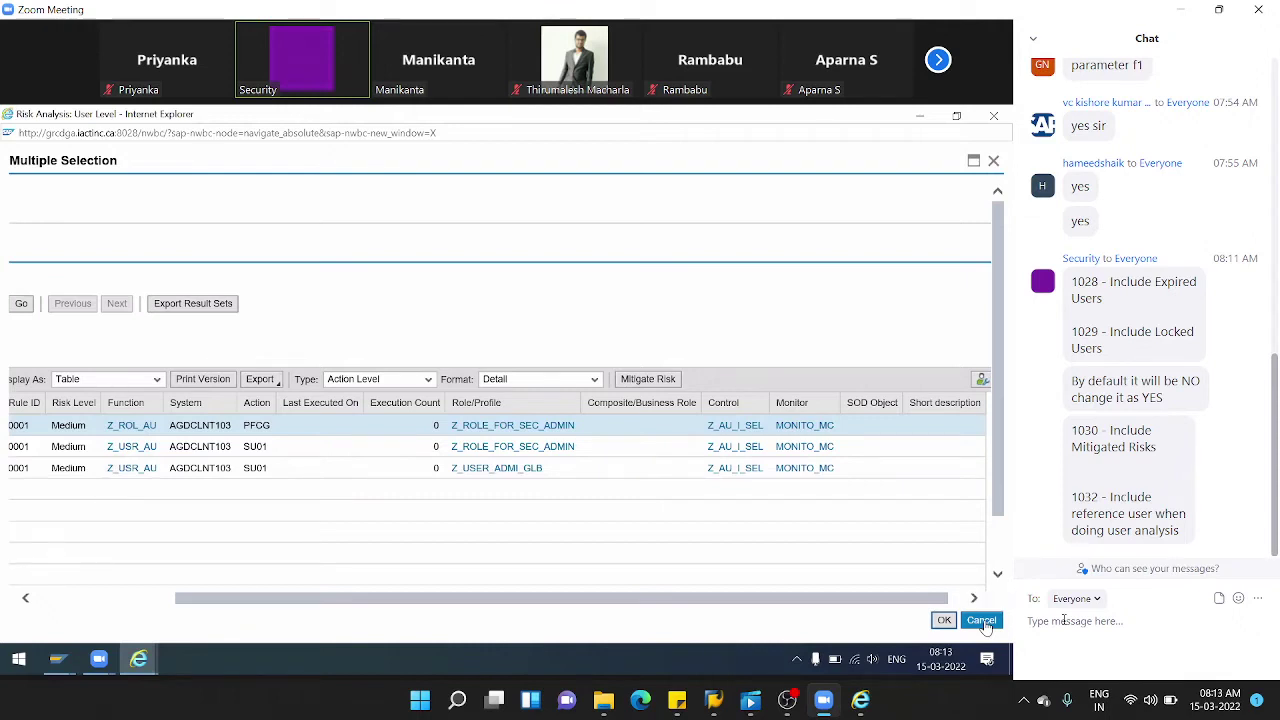
- Export the three risk results to Excel and open export.xlsx maximised
left_click(276, 386)
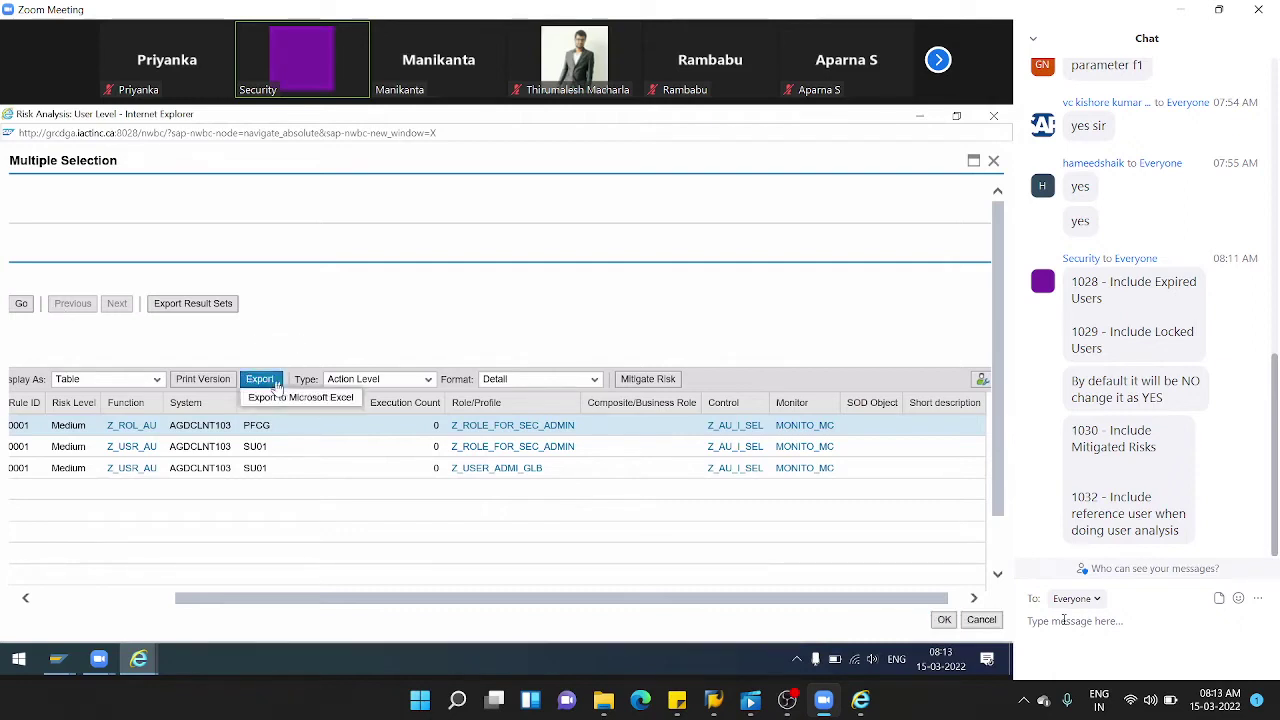
left_click(281, 399)
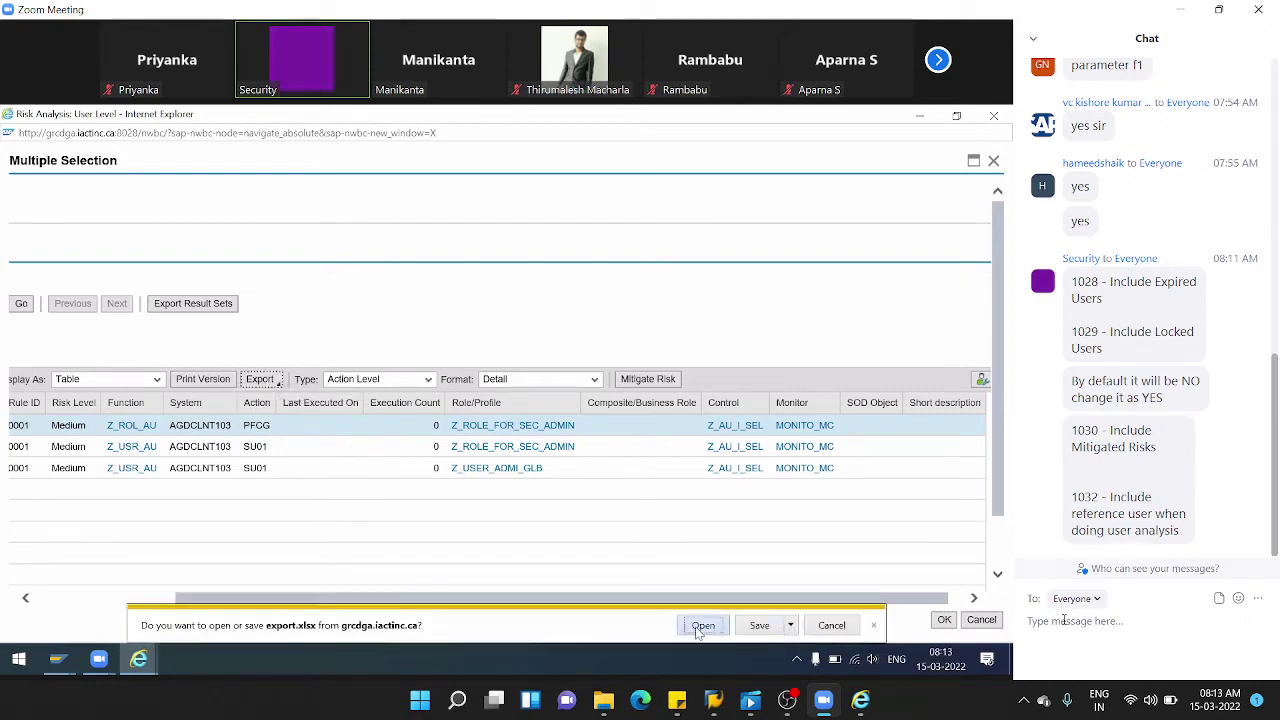
left_click(698, 624)
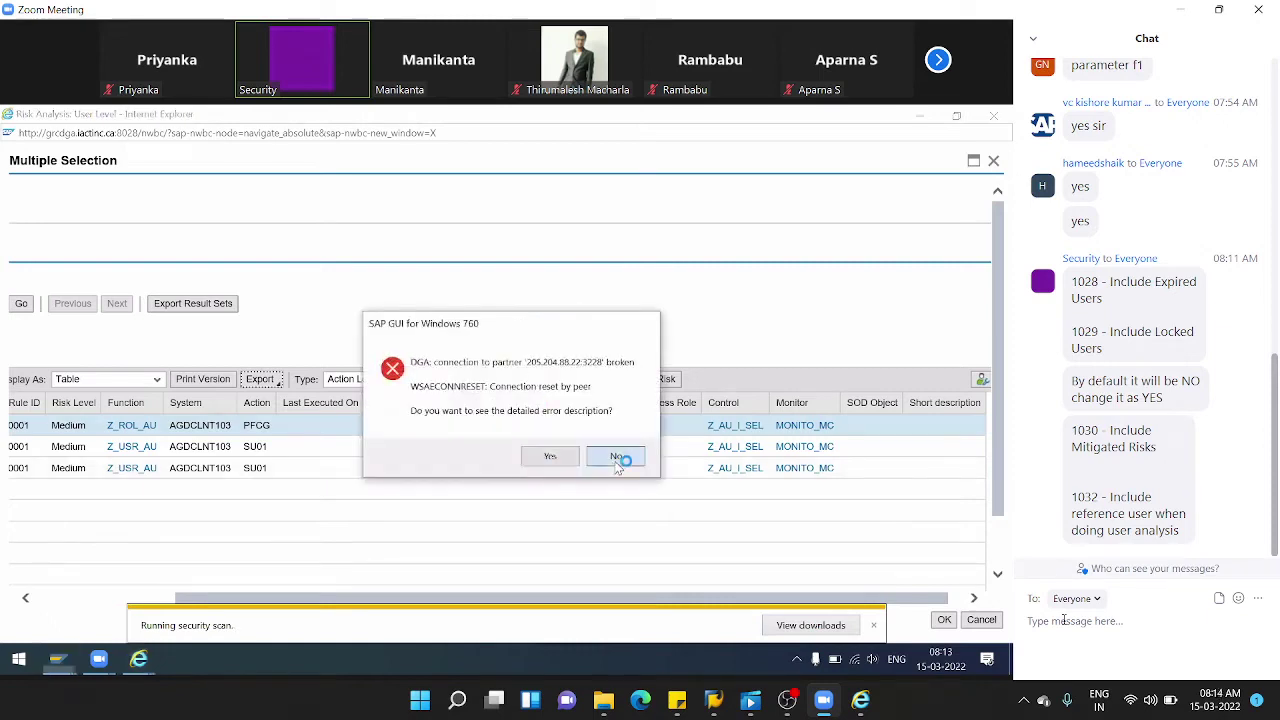
left_click(612, 455)
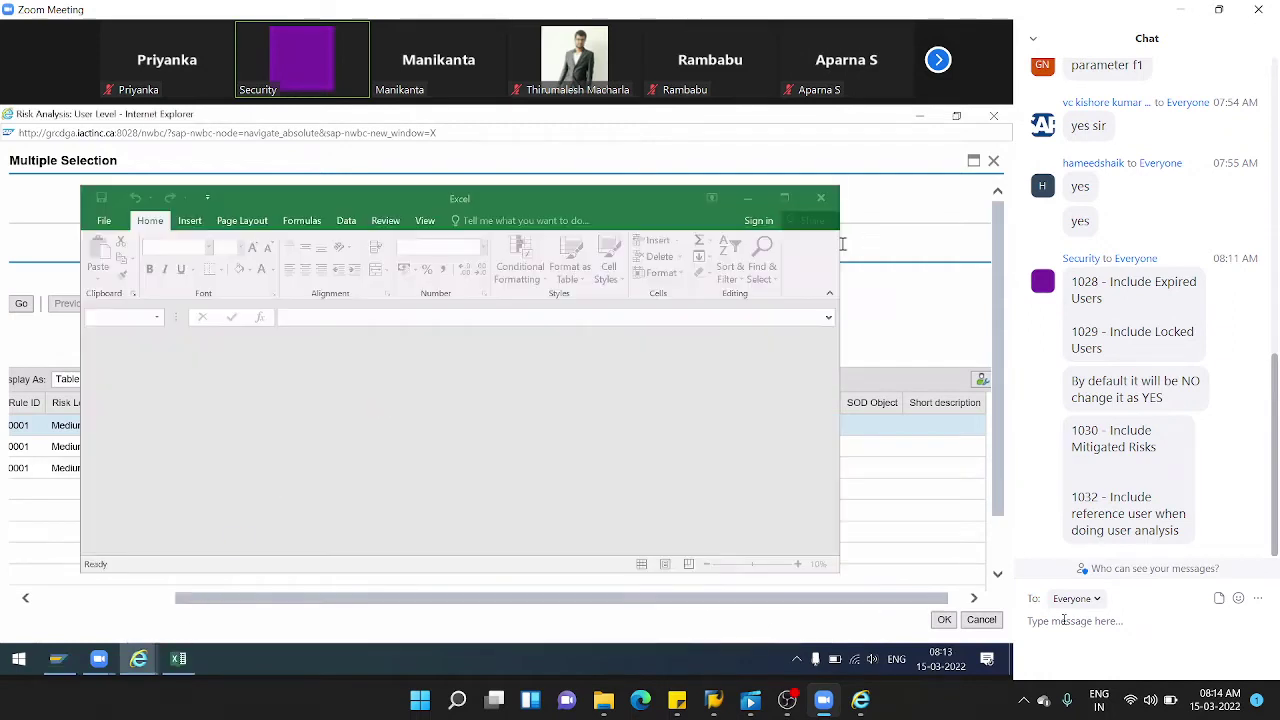
left_click(787, 198)
left_click(390, 362)
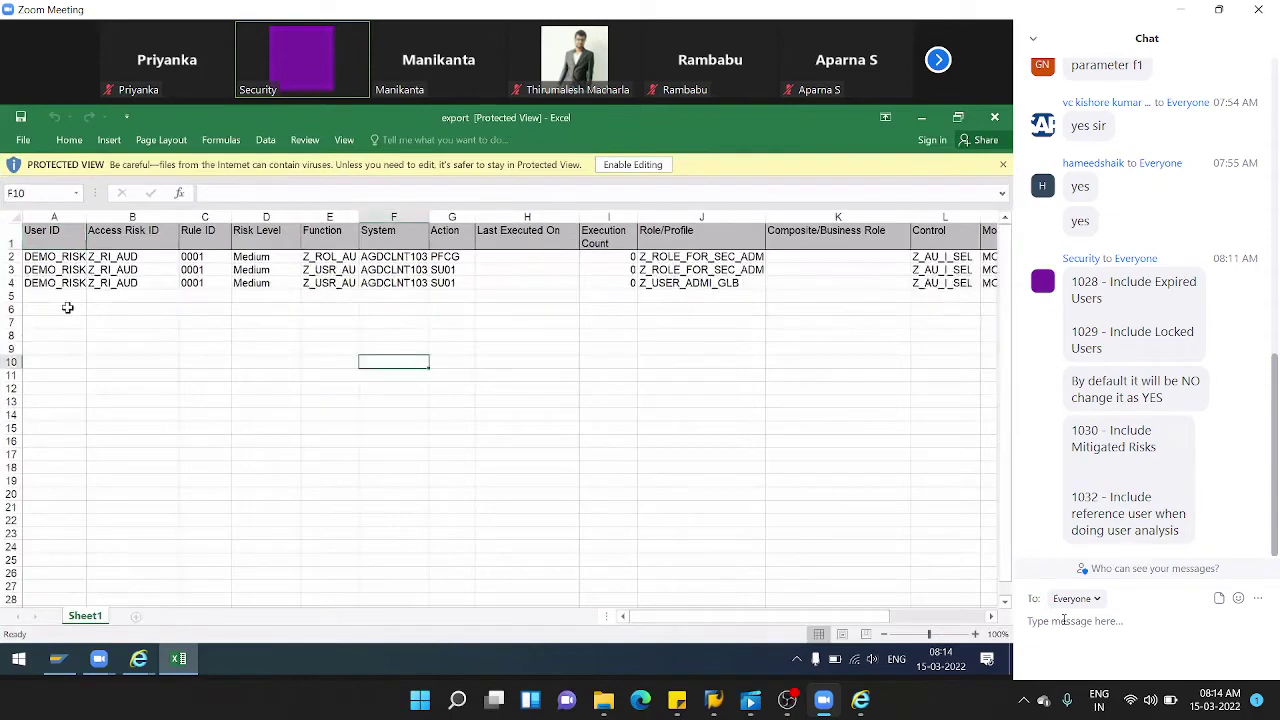
left_click(54, 257)
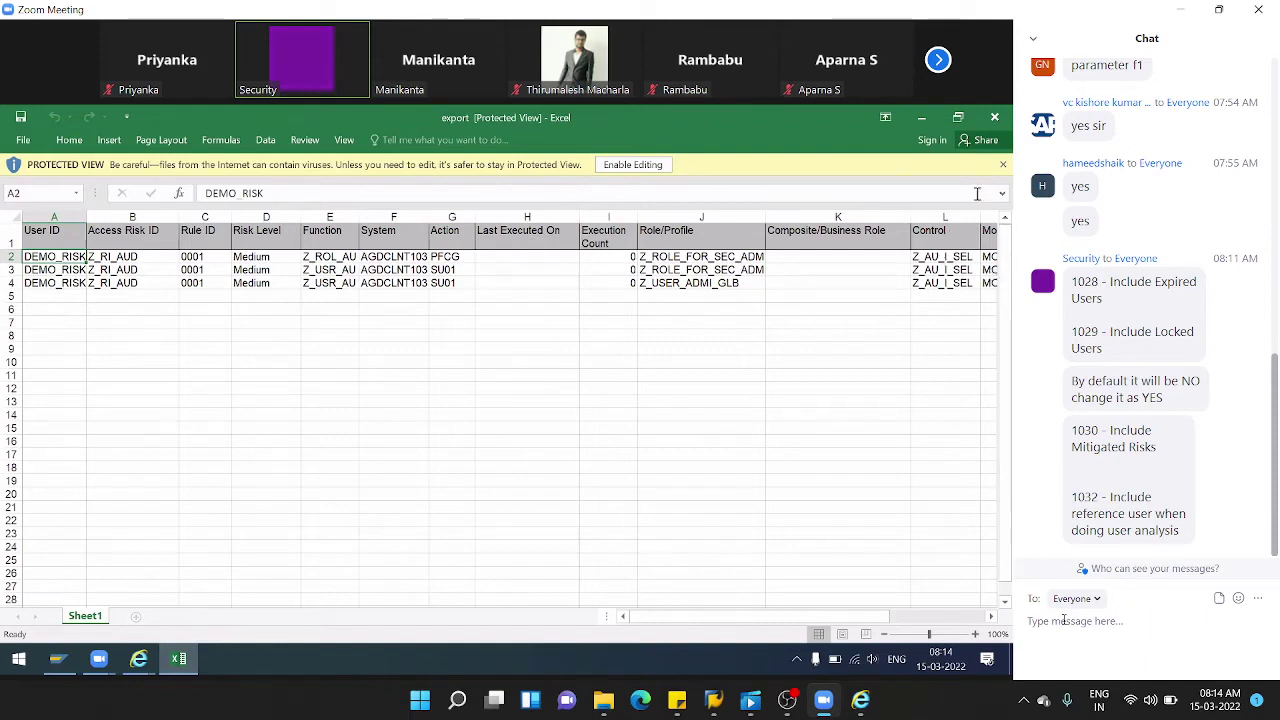
- Close the Excel export and the results dialog, then bring up the SAP Logon launcher
left_click(996, 121)
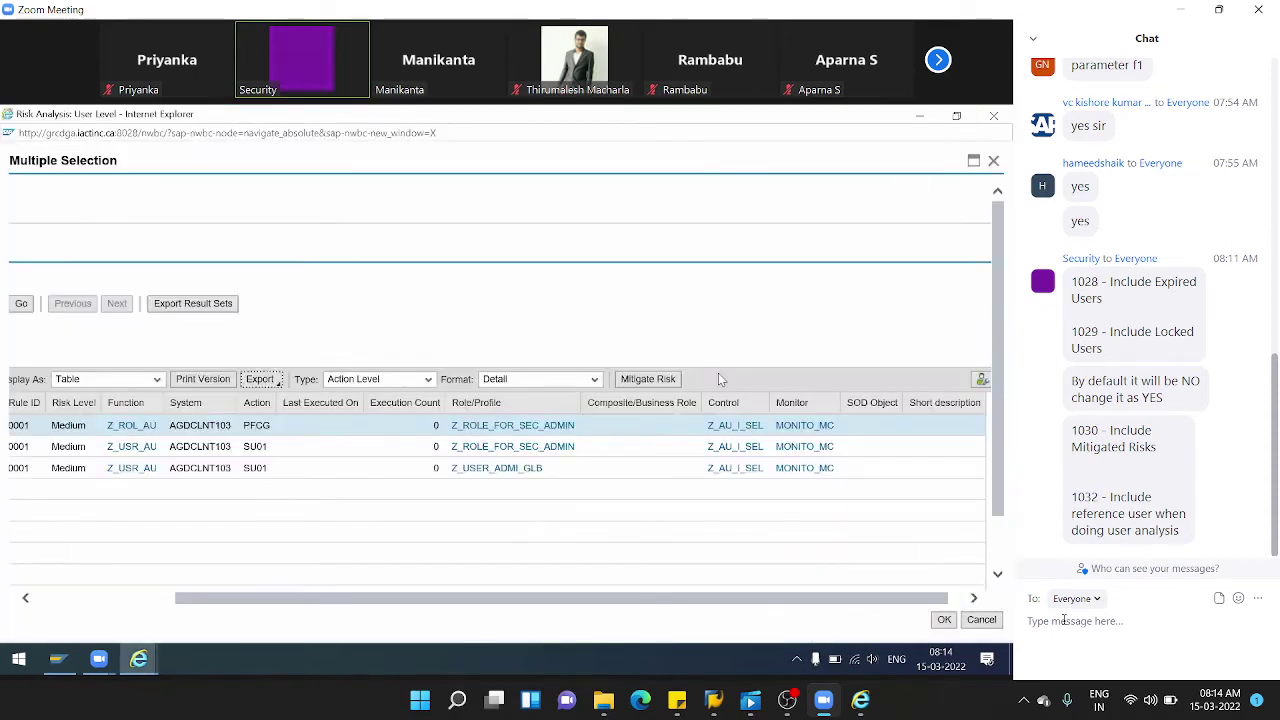
left_click_drag(660, 600, 380, 591)
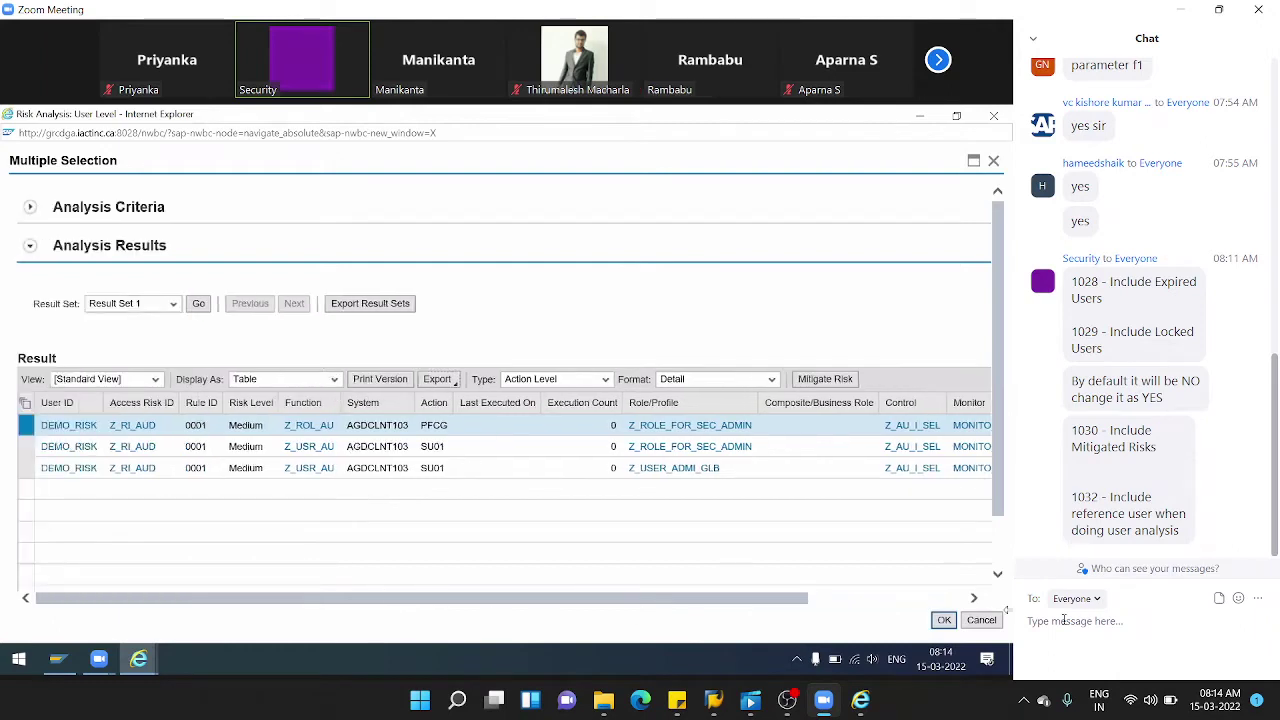
left_click(982, 620)
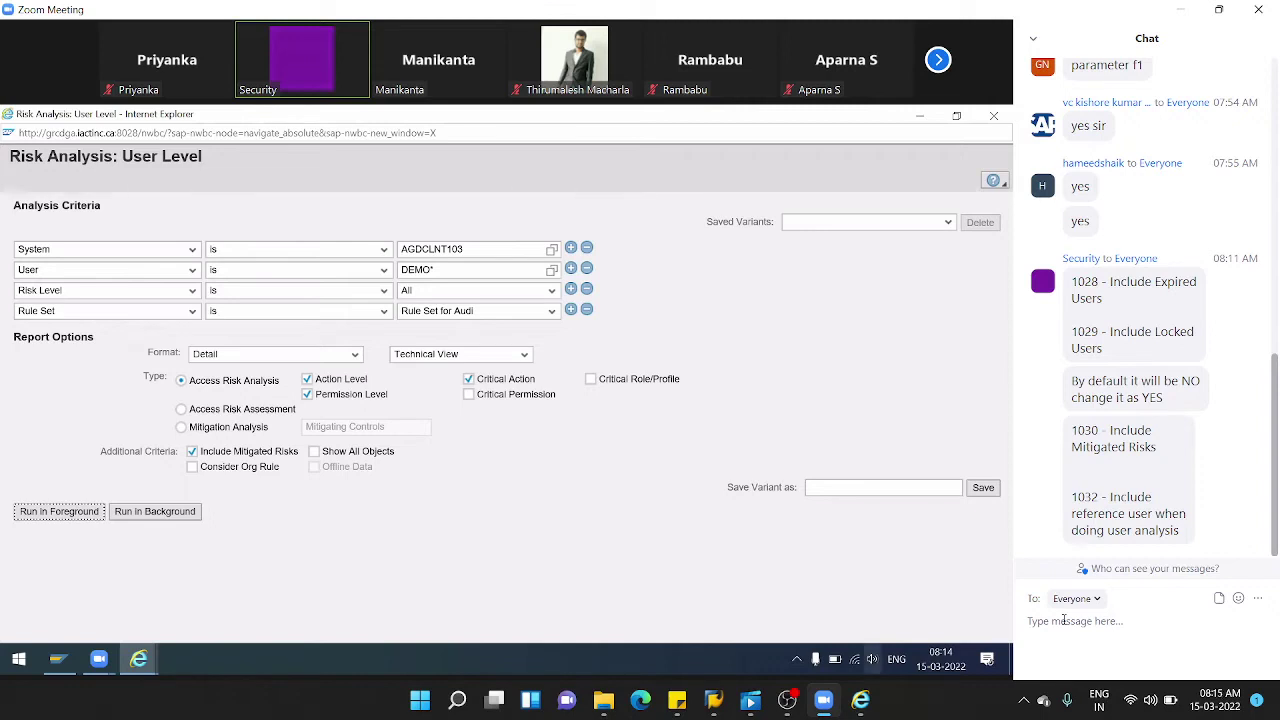
left_click(57, 658)
- Log on to the GRC system in client 103 with the saved admin user and password
double_click(350, 290)
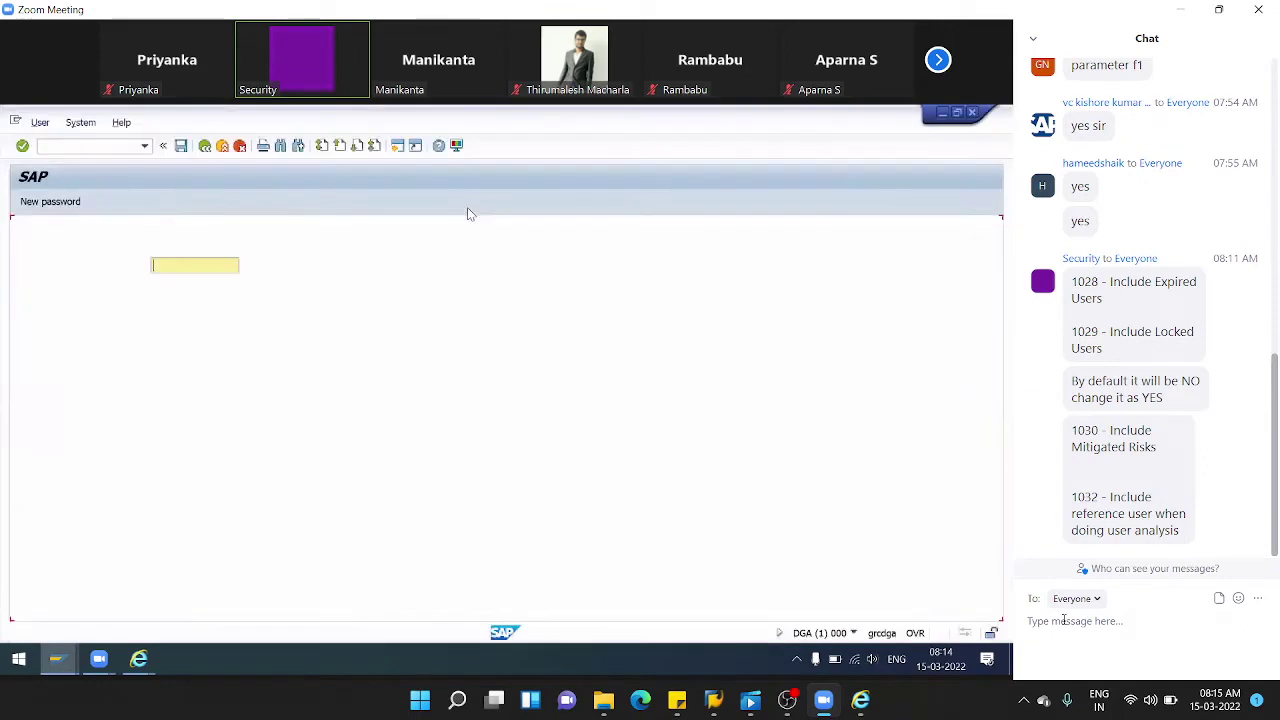
left_click(192, 265)
left_click(194, 283)
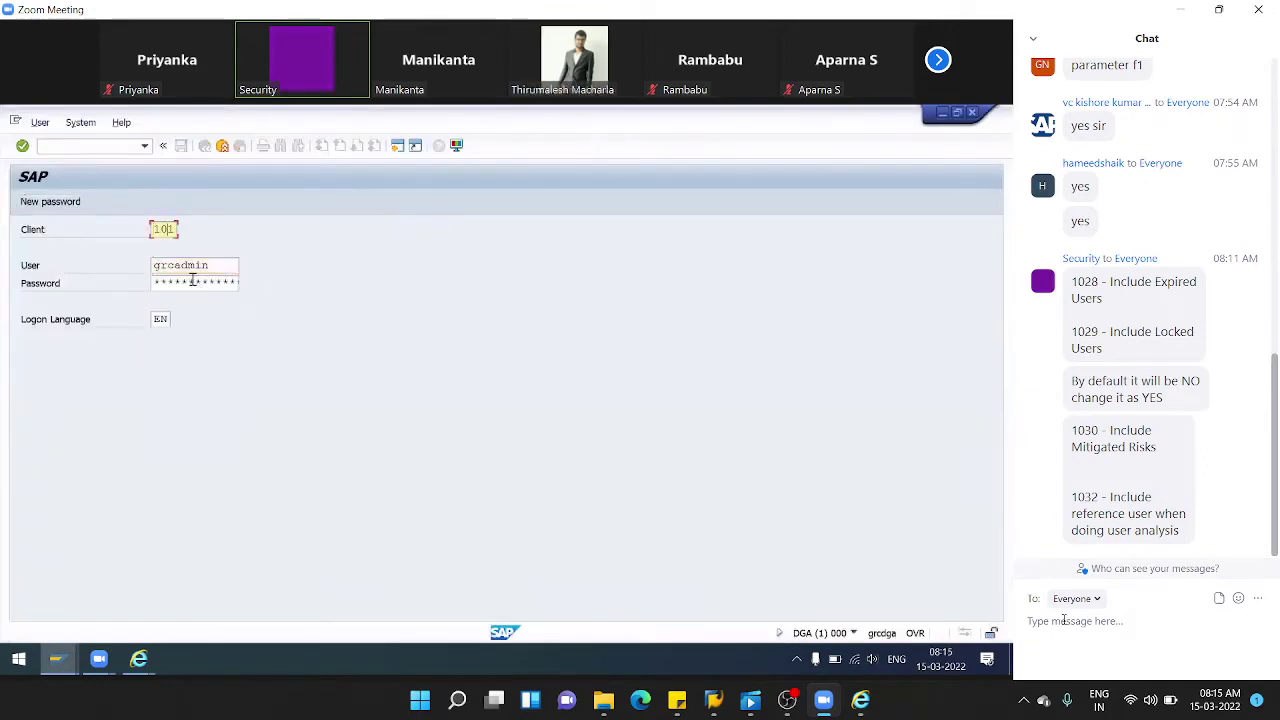
left_click(193, 280)
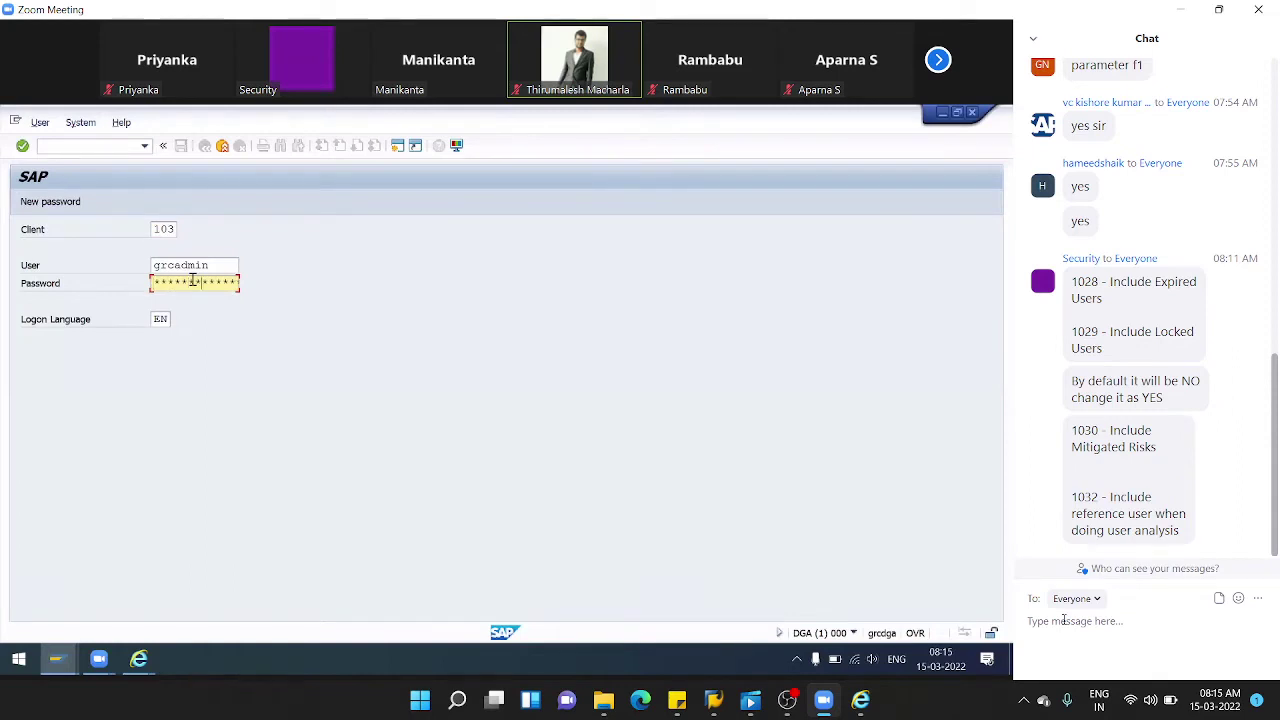
key("Return")
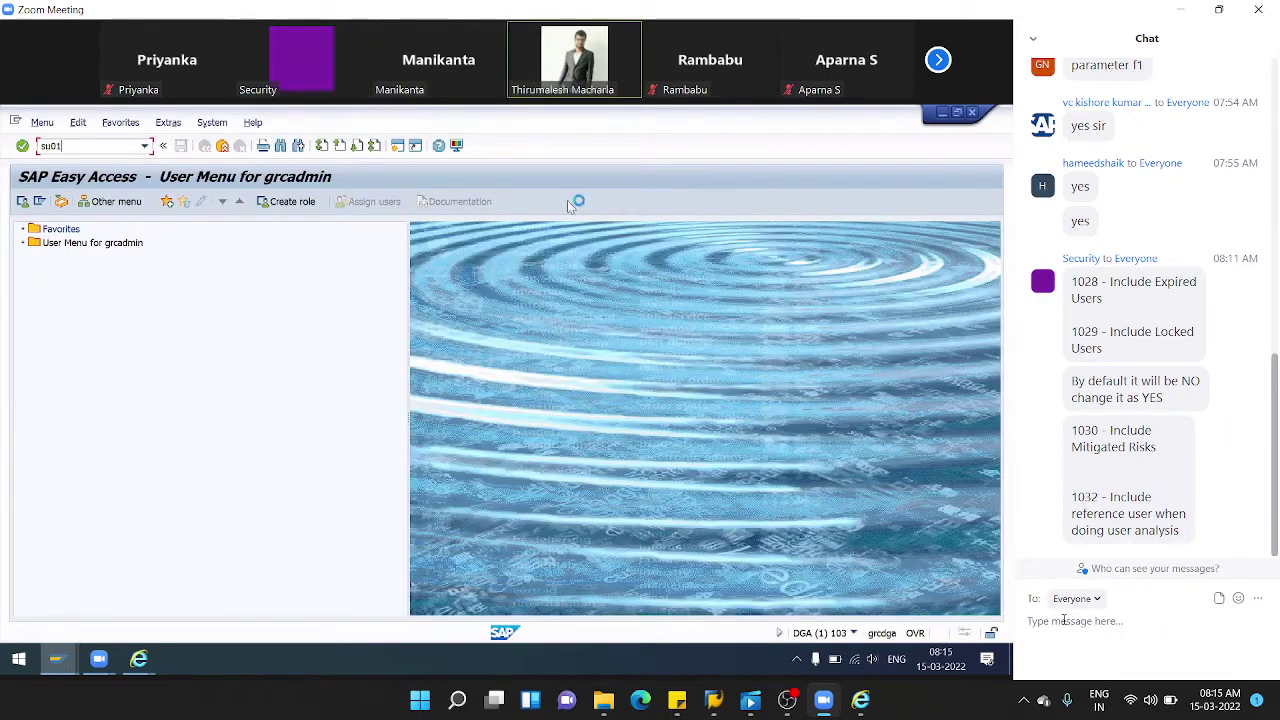
- Open the admin user in SU01 change mode, reviewing its four roles and Dialog user type
key("Return")
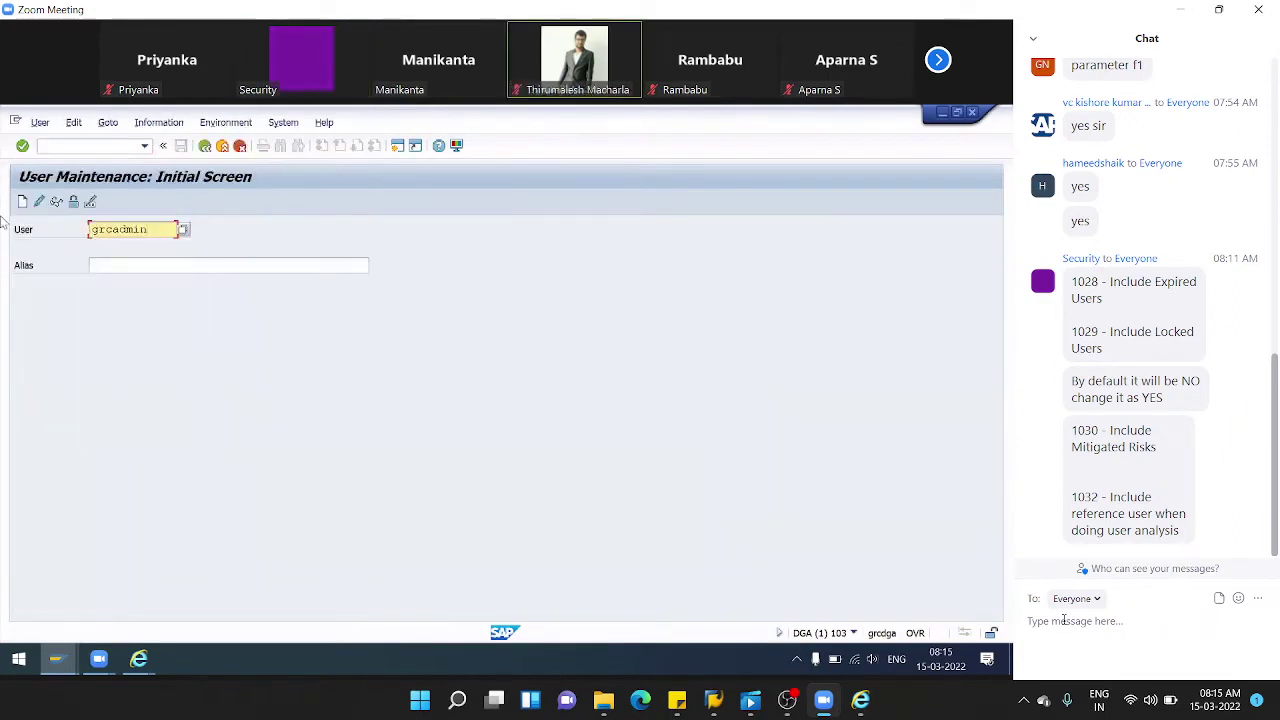
left_click(37, 205)
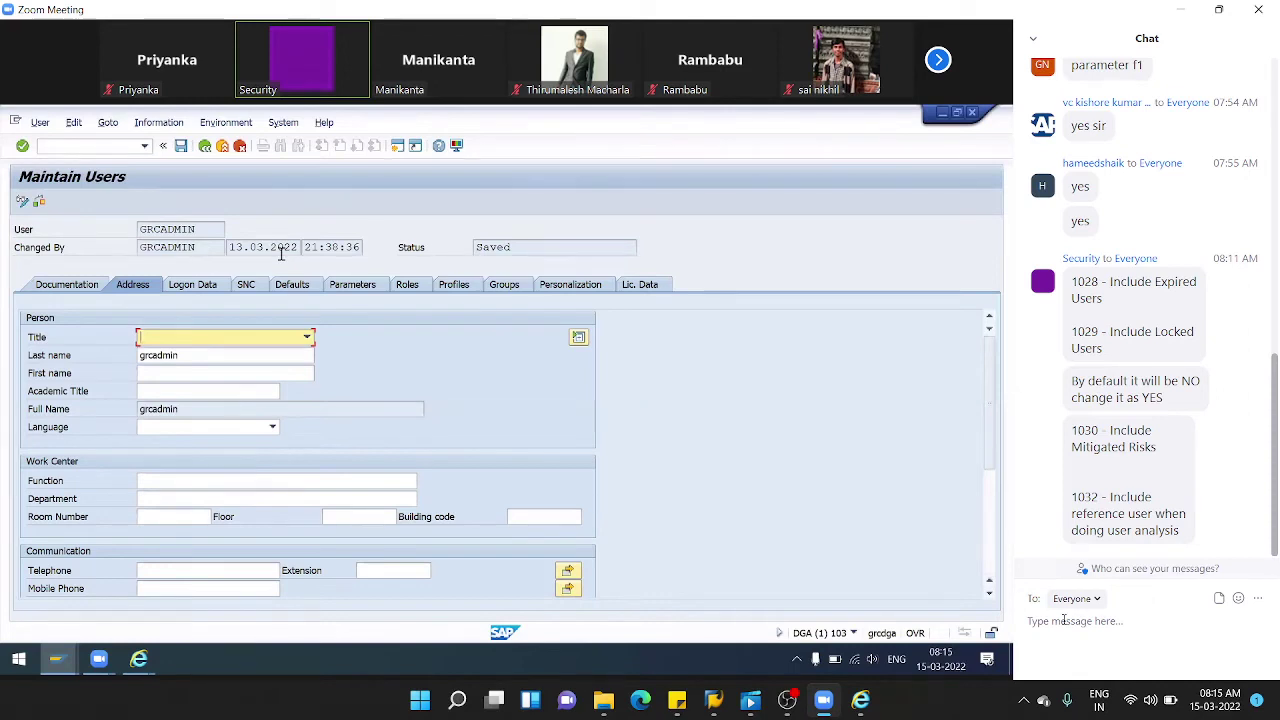
left_click(420, 287)
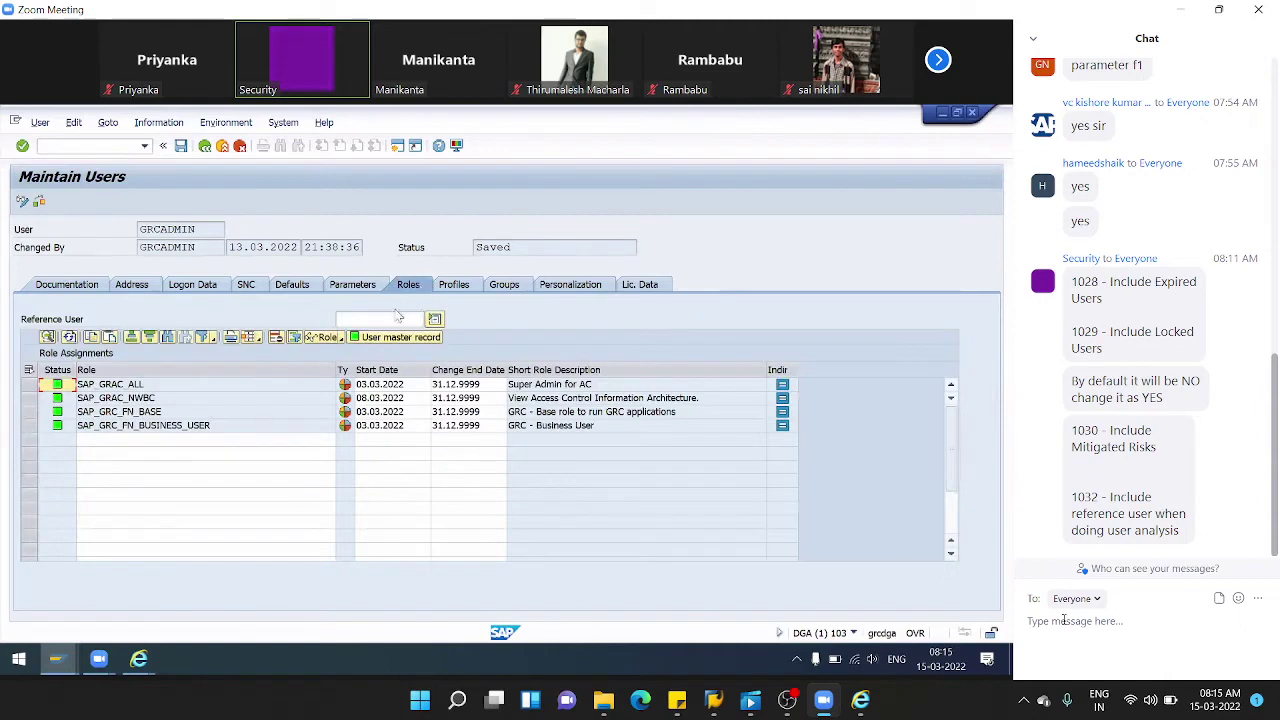
left_click(358, 320)
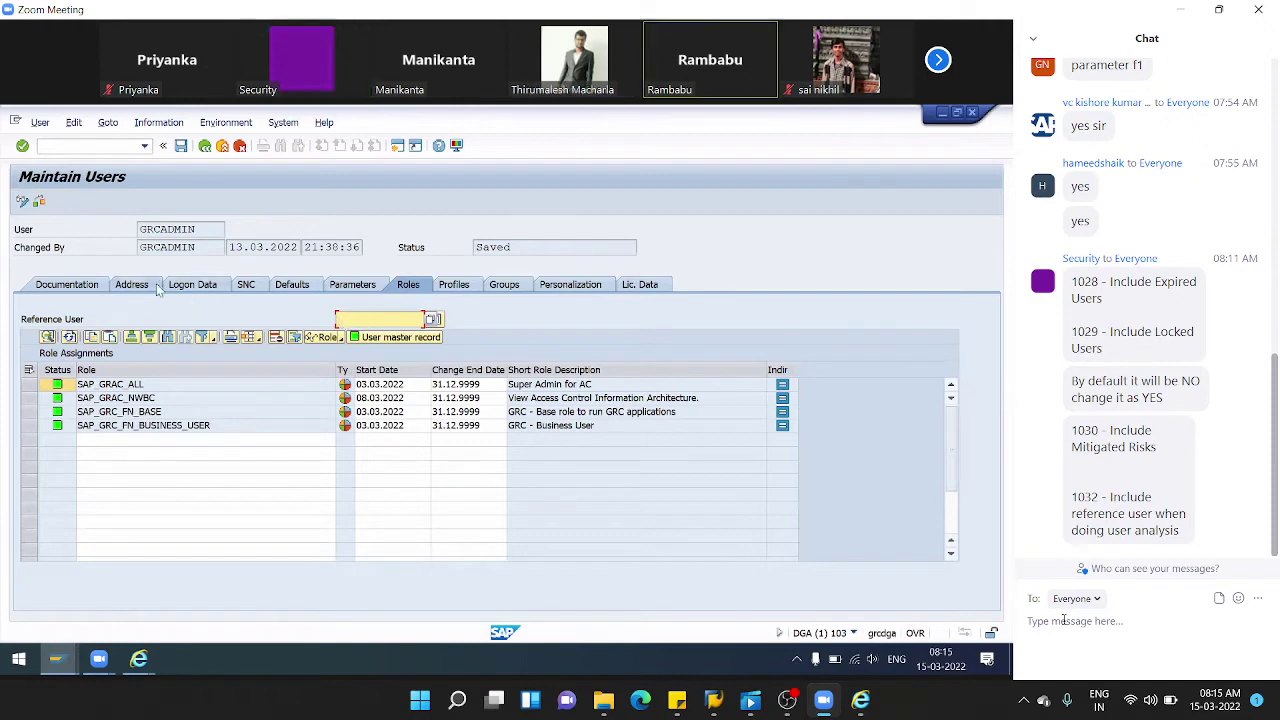
left_click(186, 287)
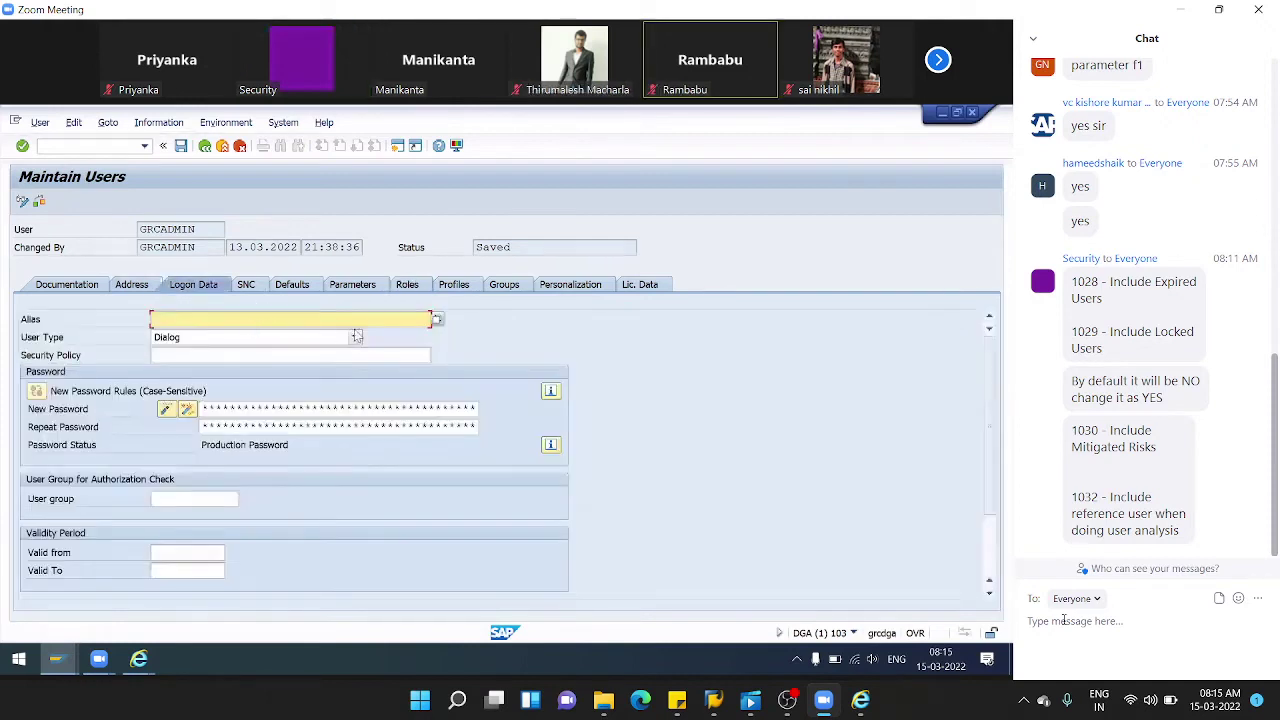
- Leave the admin user's User Type set to Dialog after checking the available types
left_click(355, 337)
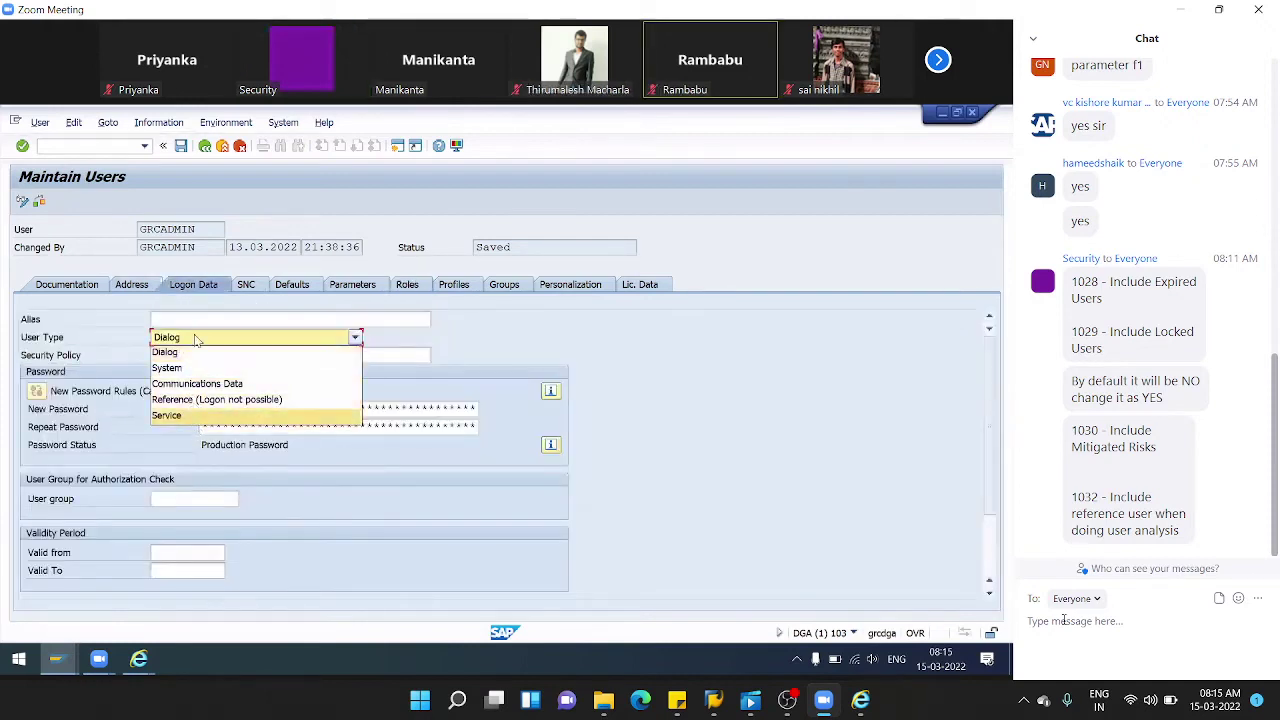
left_click(450, 306)
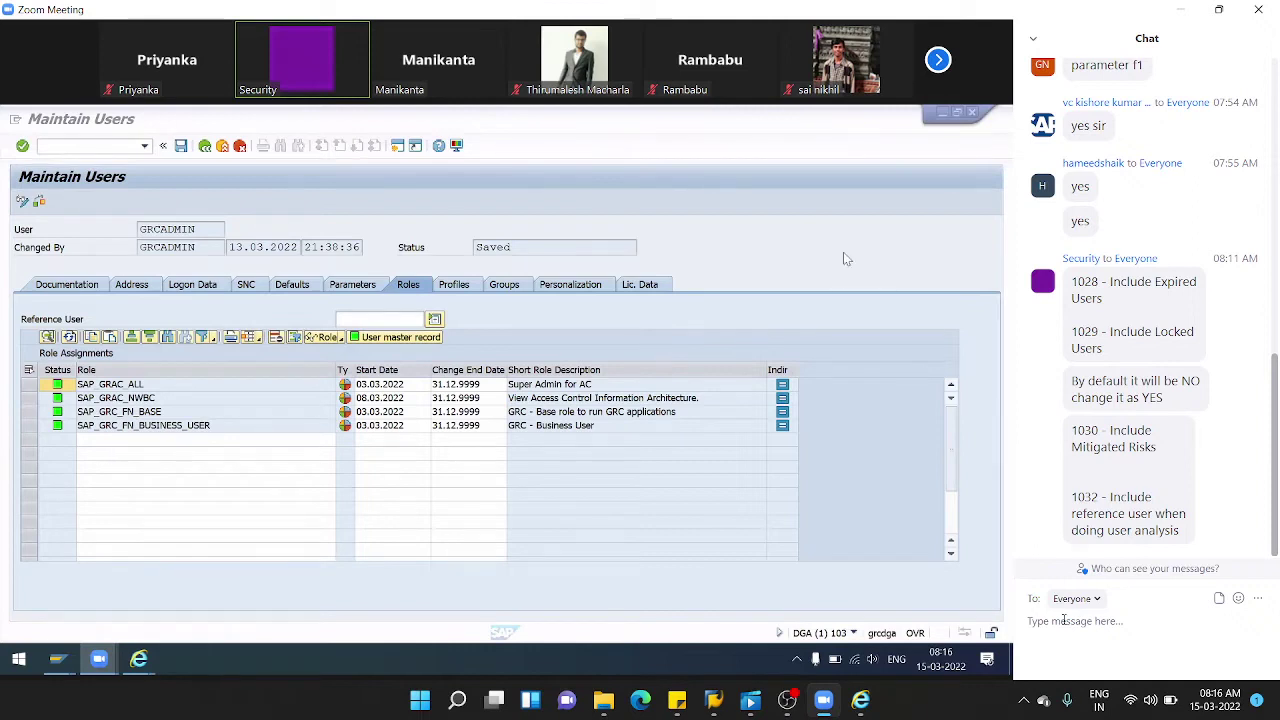
- Select the admin user name in the User field, then return to Internet Explorer
left_click(349, 321)
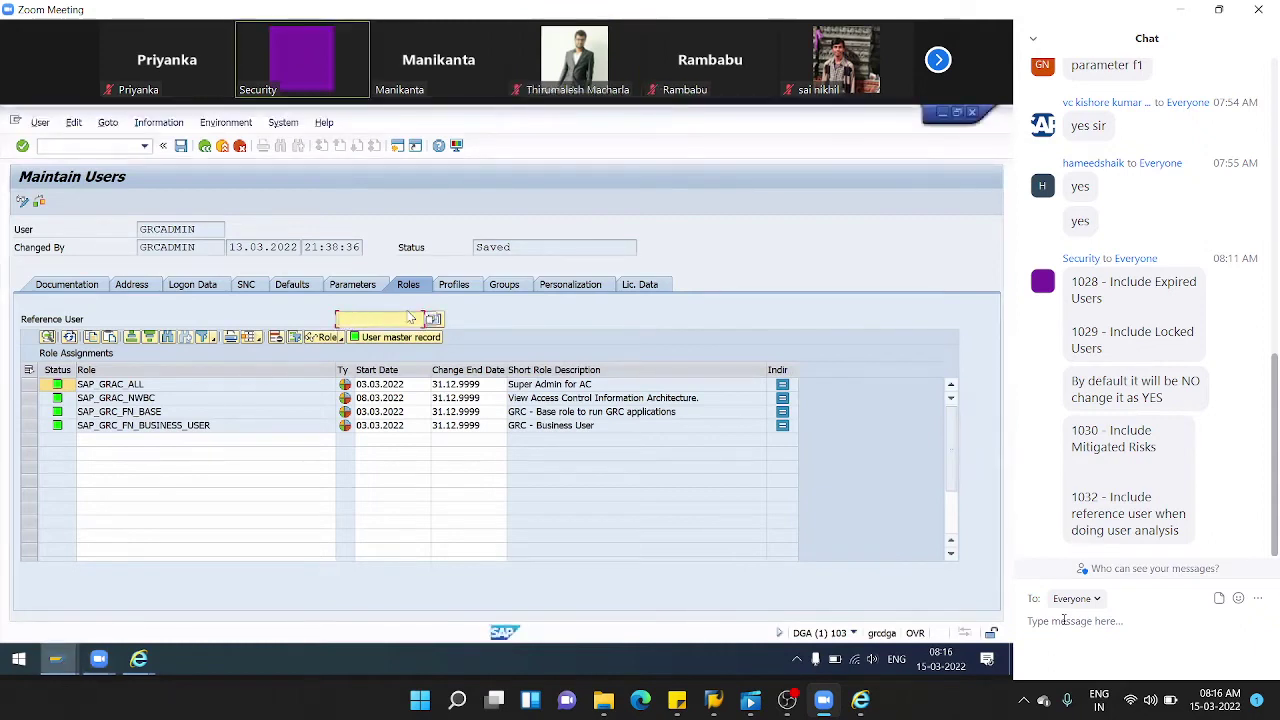
double_click(216, 231)
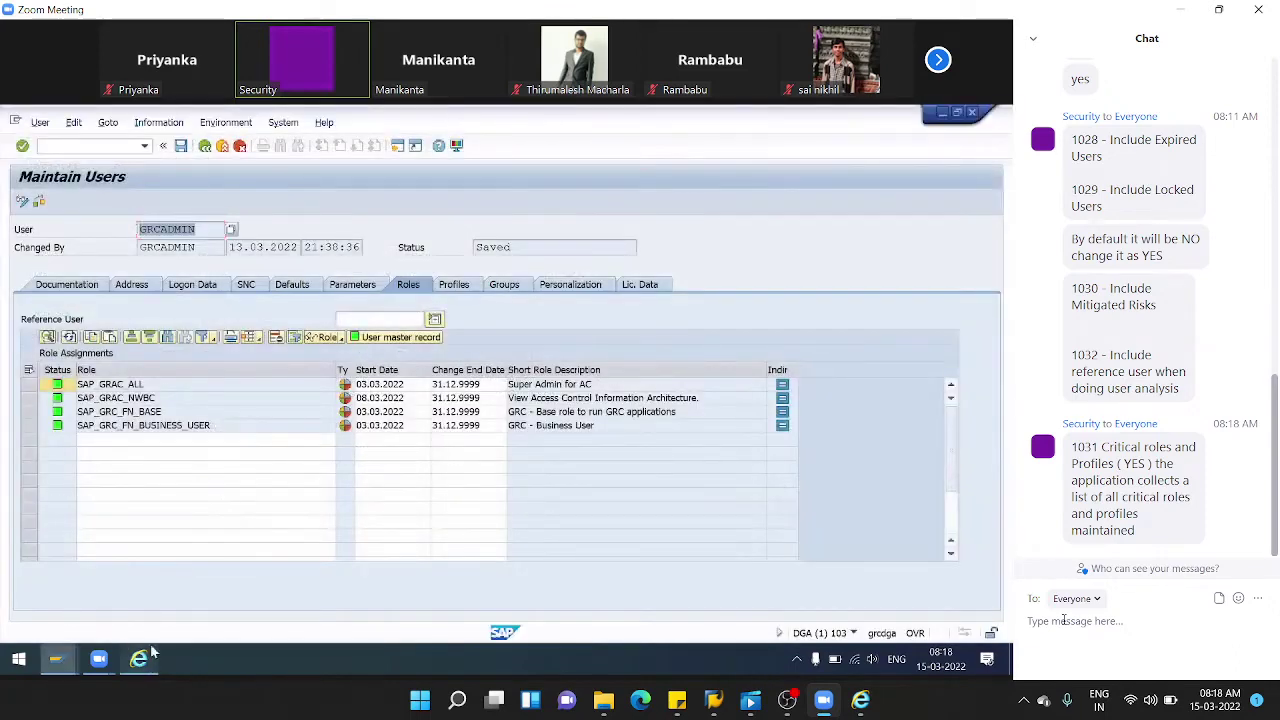
left_click(140, 660)
- Open the Setup work centre in the NWBC window
scroll(250, 425, "down", 5)
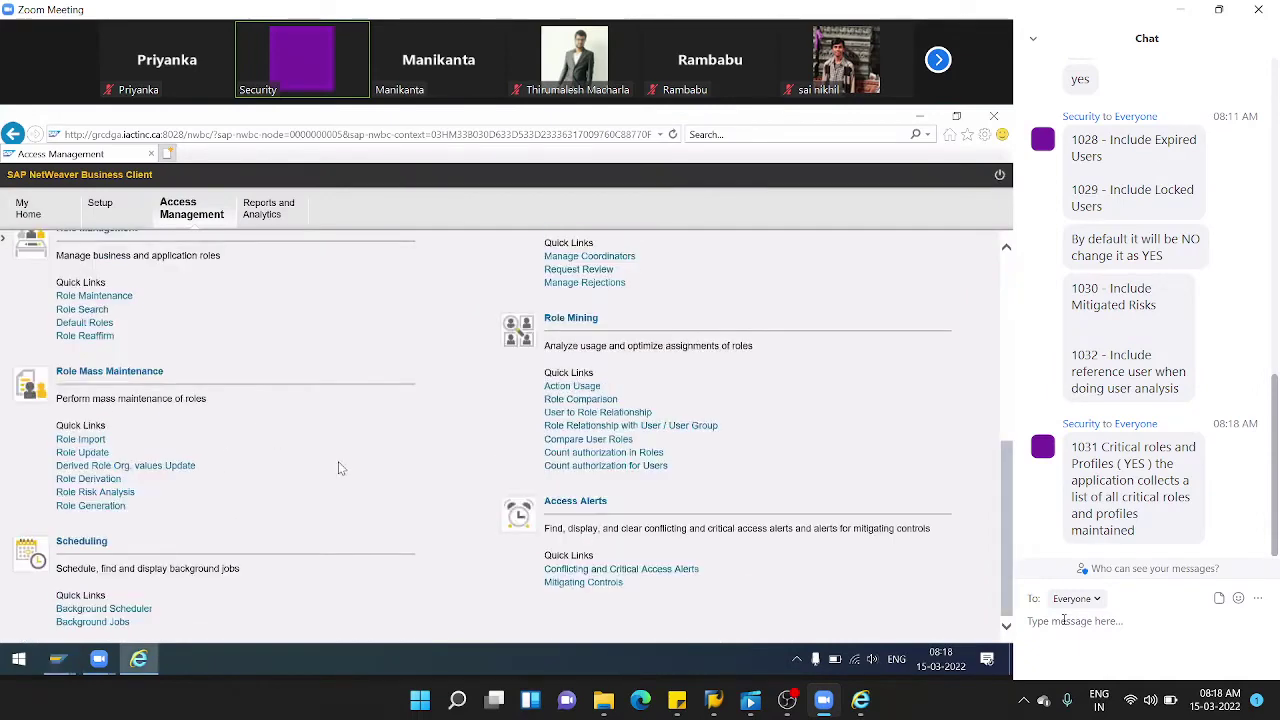
scroll(338, 466, "up", 5)
left_click(104, 214)
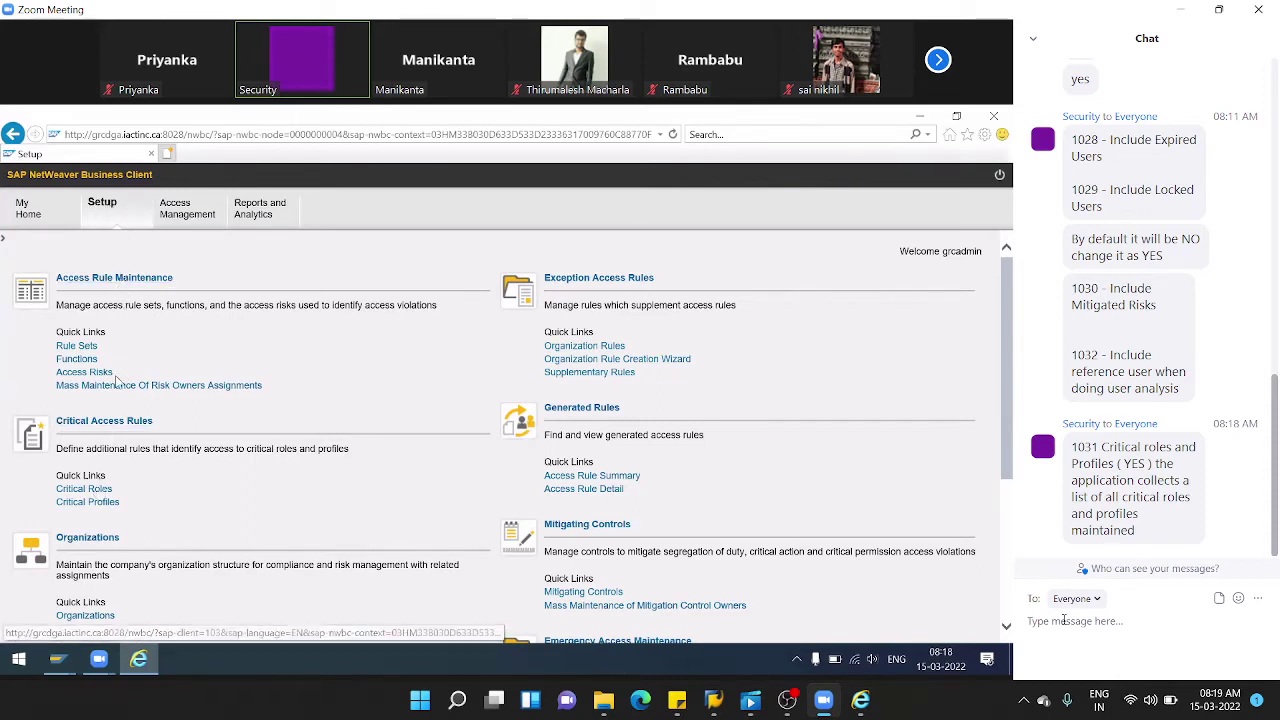
- Open the Critical Profiles list and start a new critical profile
left_click(110, 502)
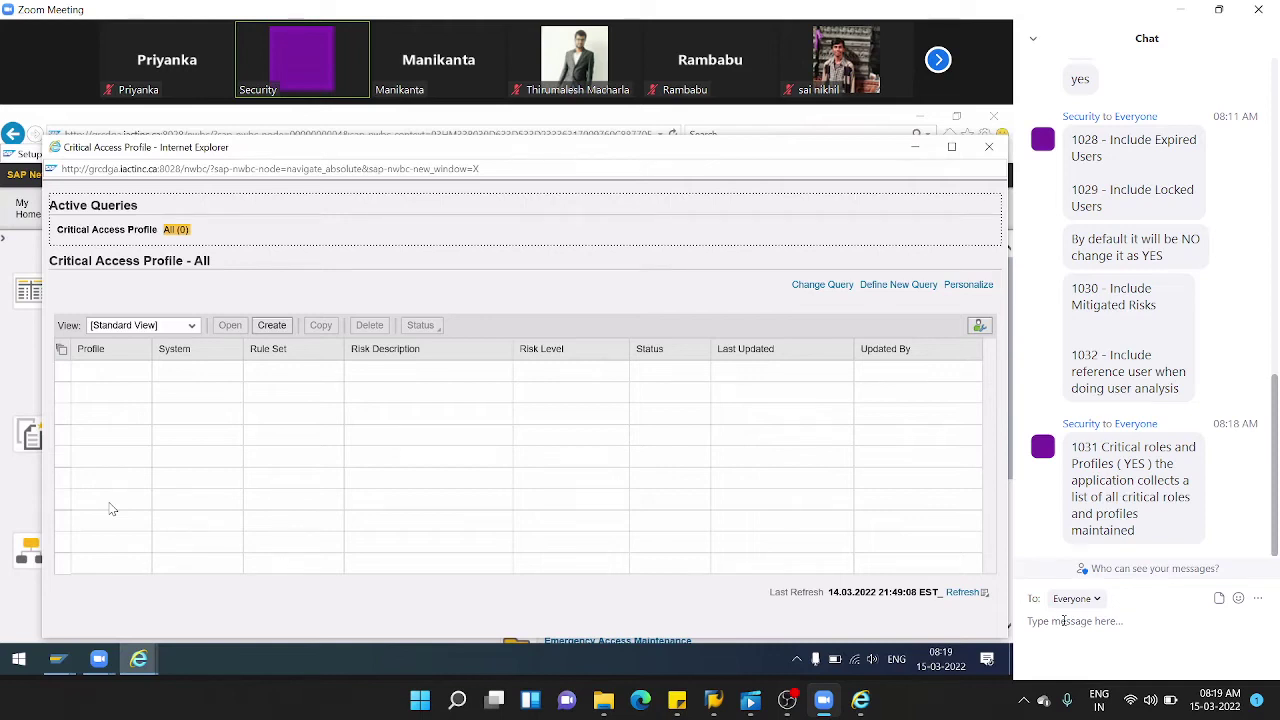
left_click(272, 328)
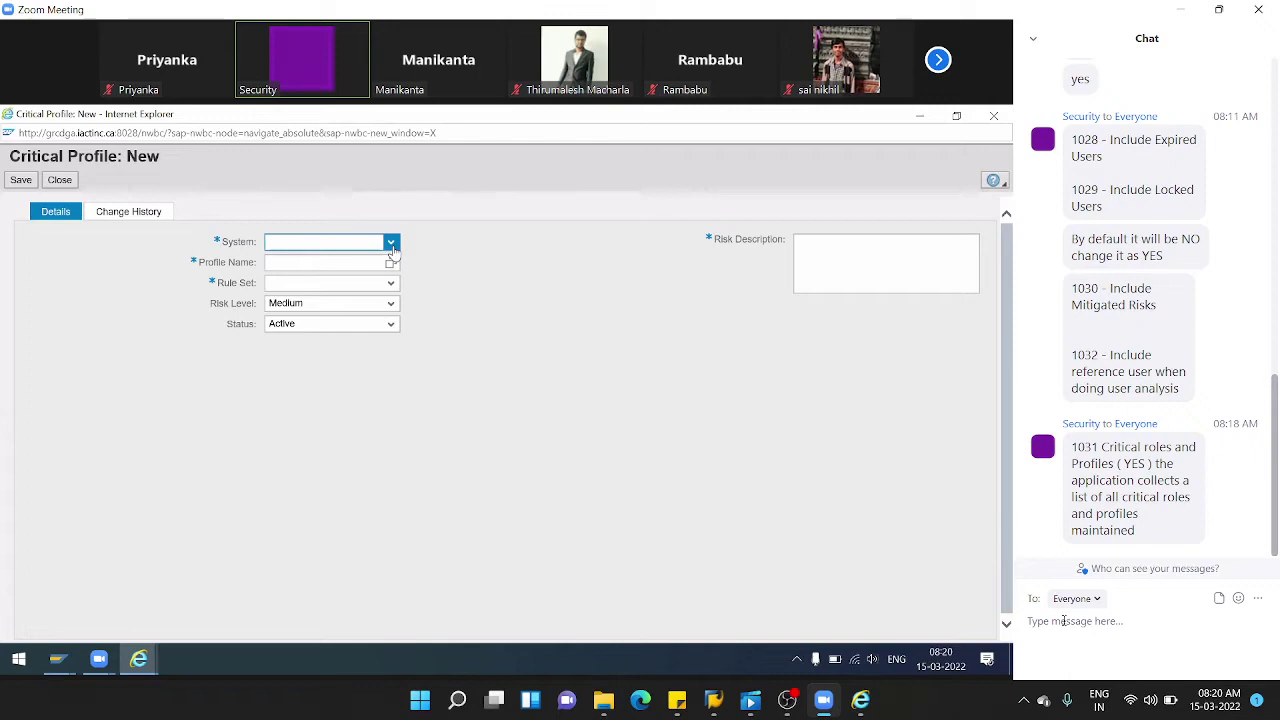
- Set System to AGDCLNT103 and Profile Name to SAP_ALL through the value-help search
left_click(391, 246)
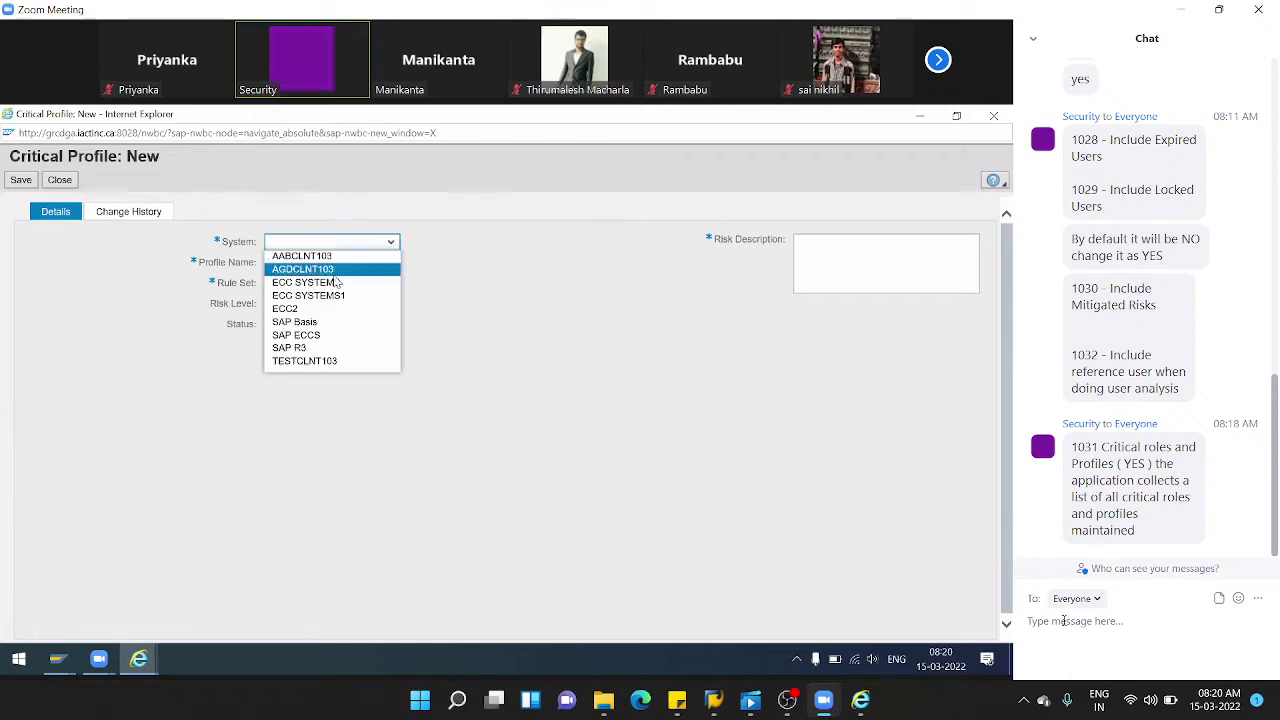
left_click(303, 270)
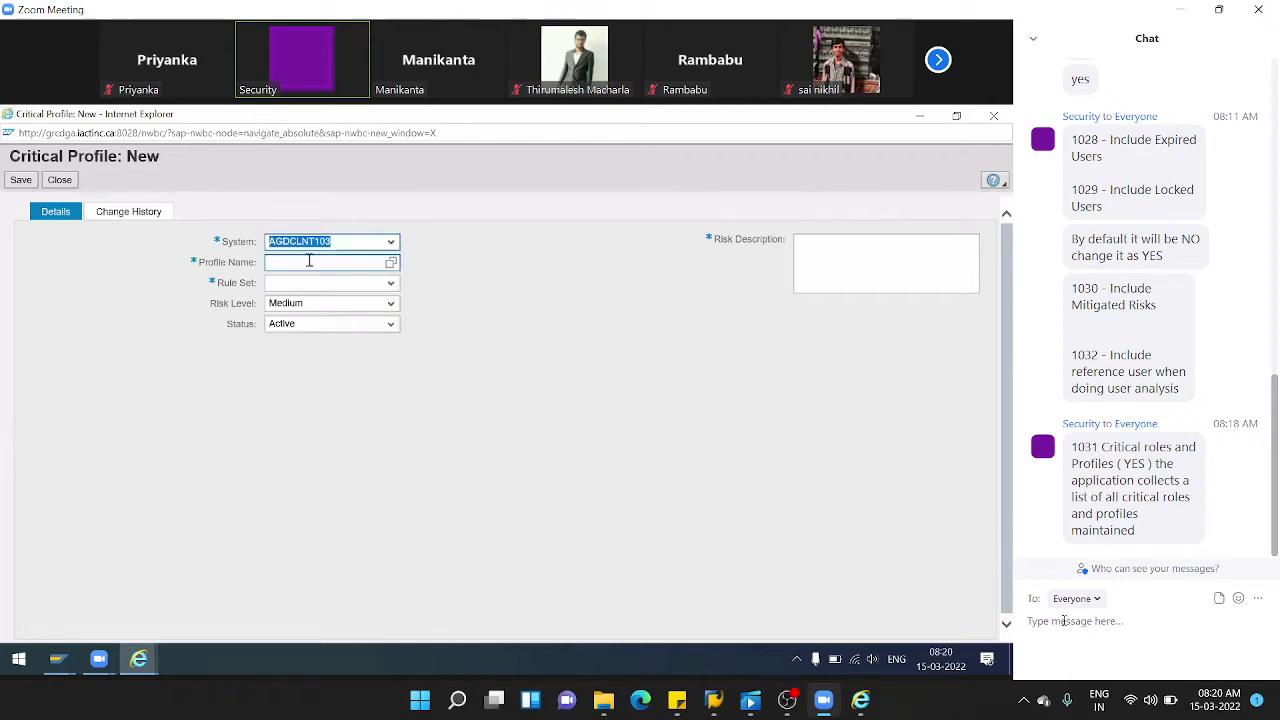
left_click(392, 266)
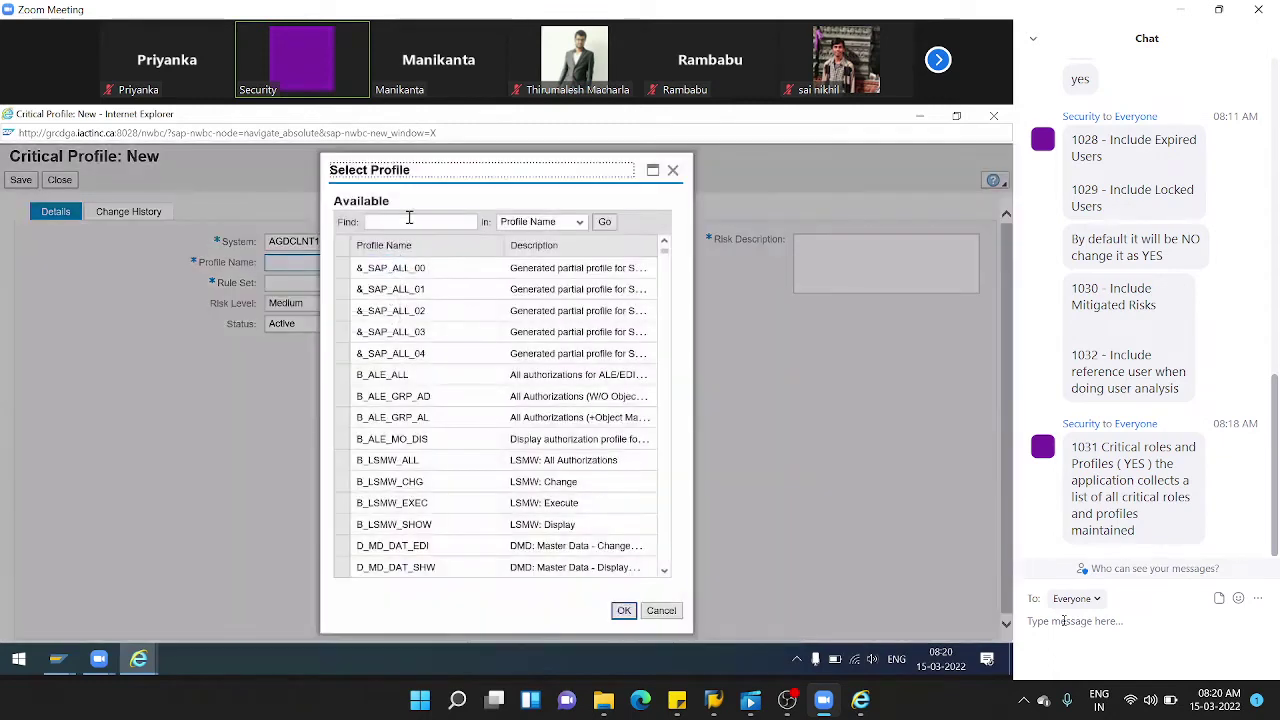
left_click(408, 221)
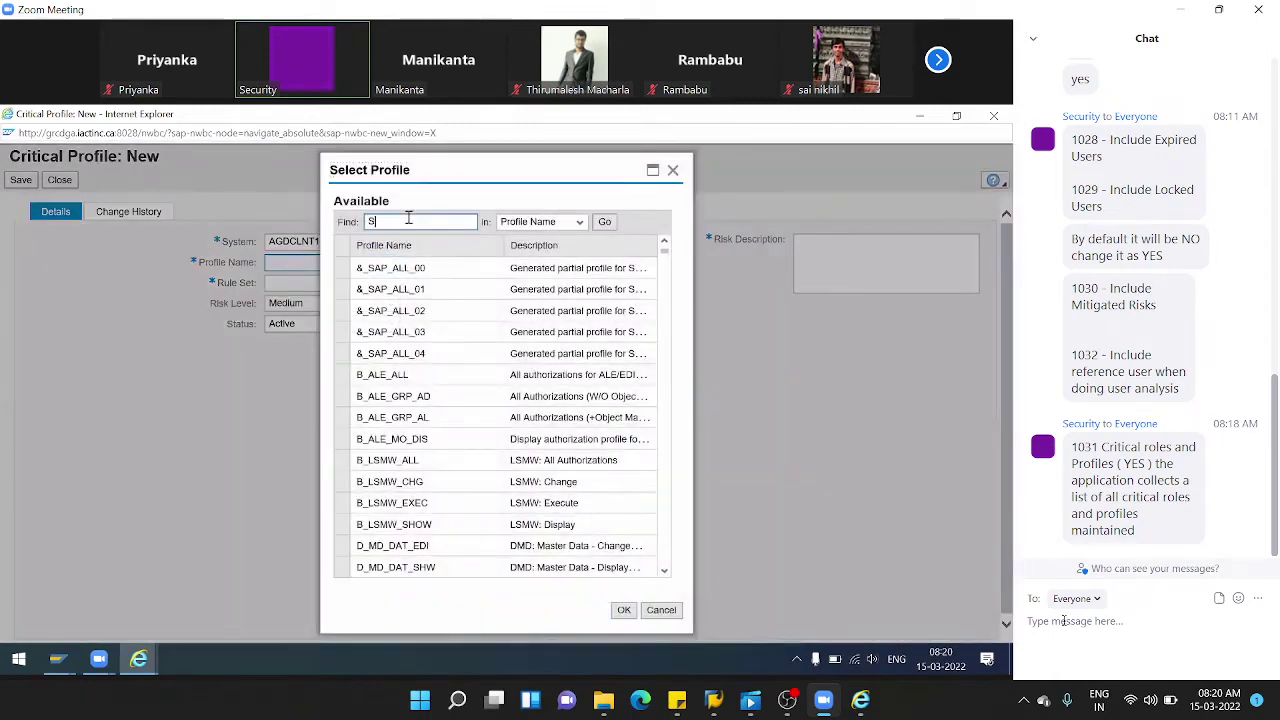
type("SAP_ALL")
left_click(607, 223)
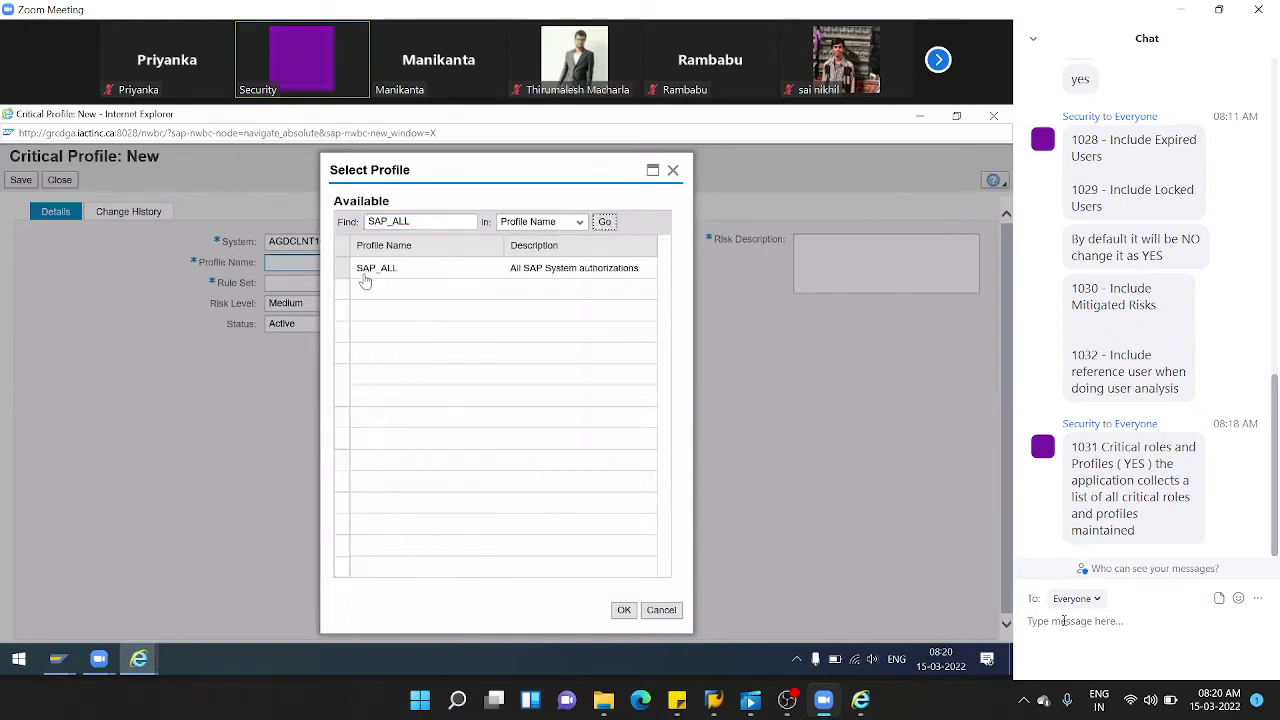
left_click(343, 268)
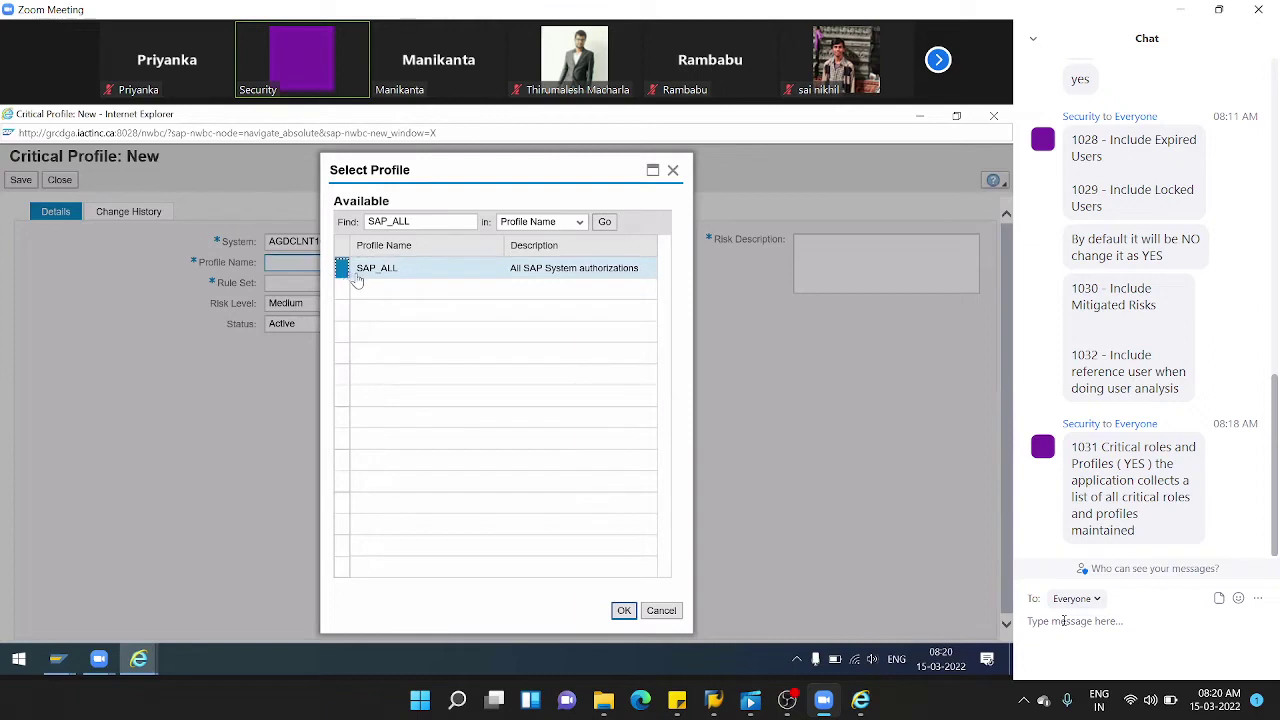
left_click(625, 611)
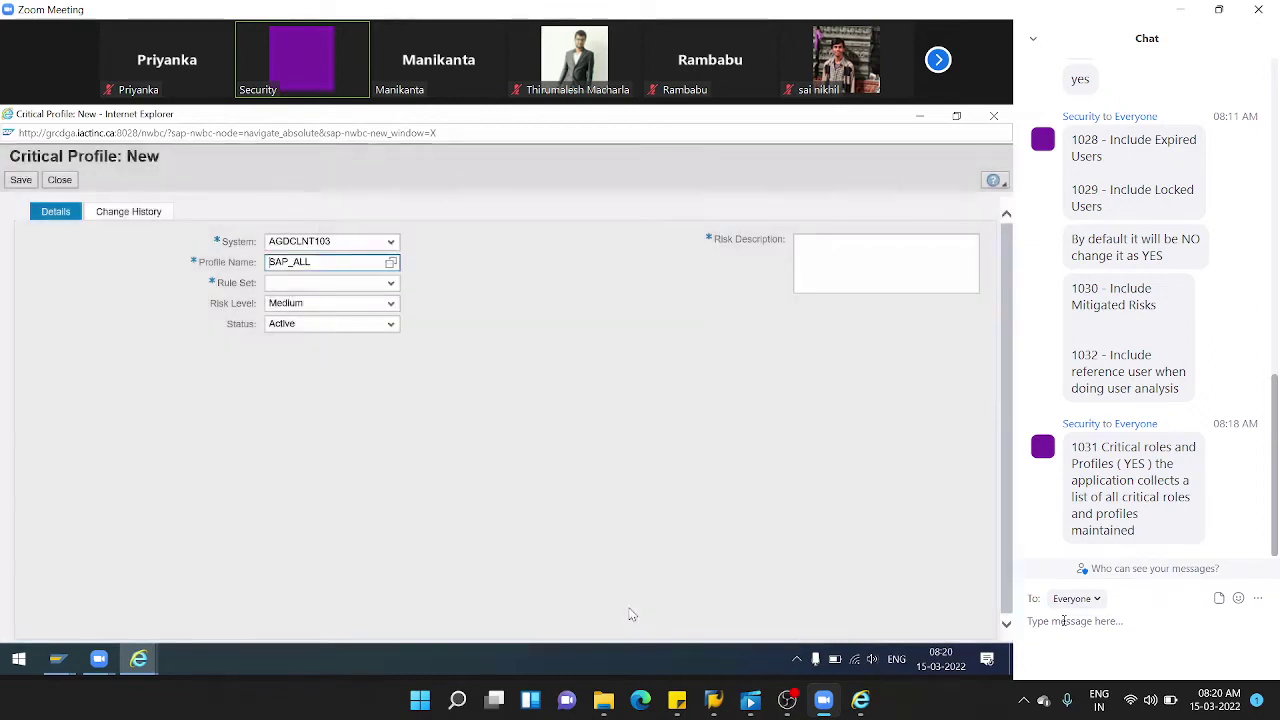
- Set Rule Set to Rule Set for Audi and Risk Level to Critical
left_click(391, 284)
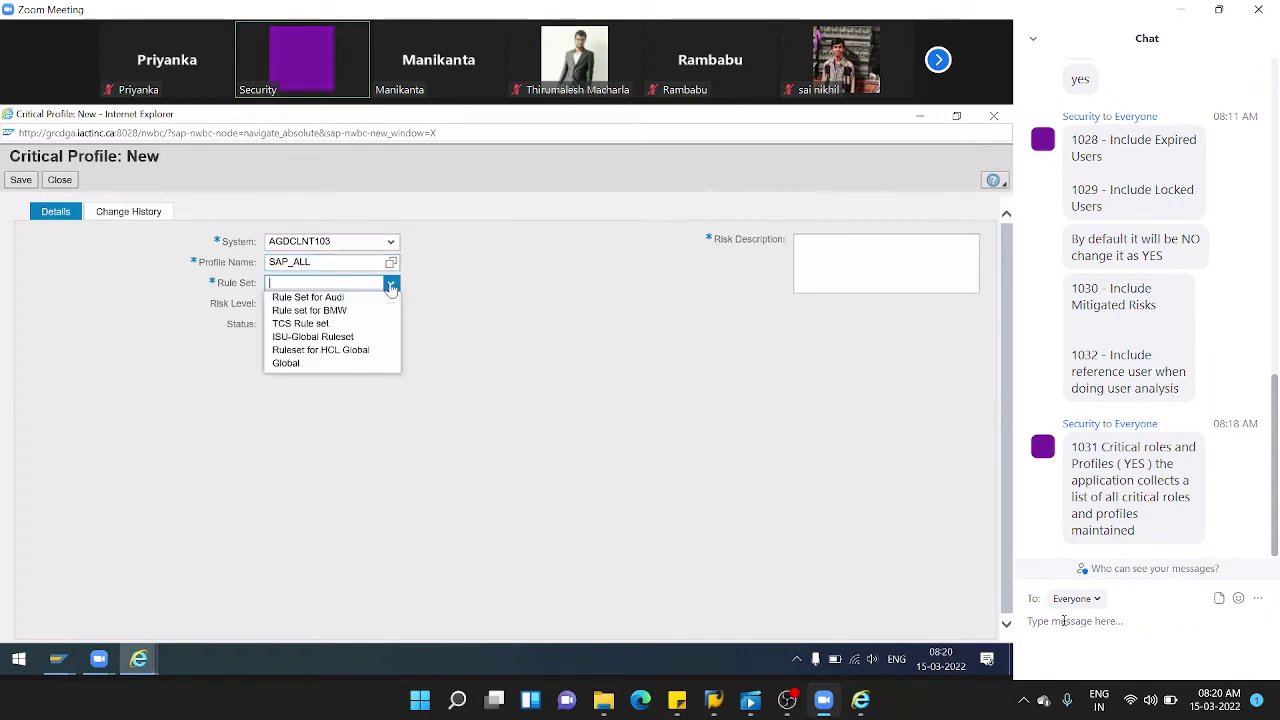
left_click(343, 298)
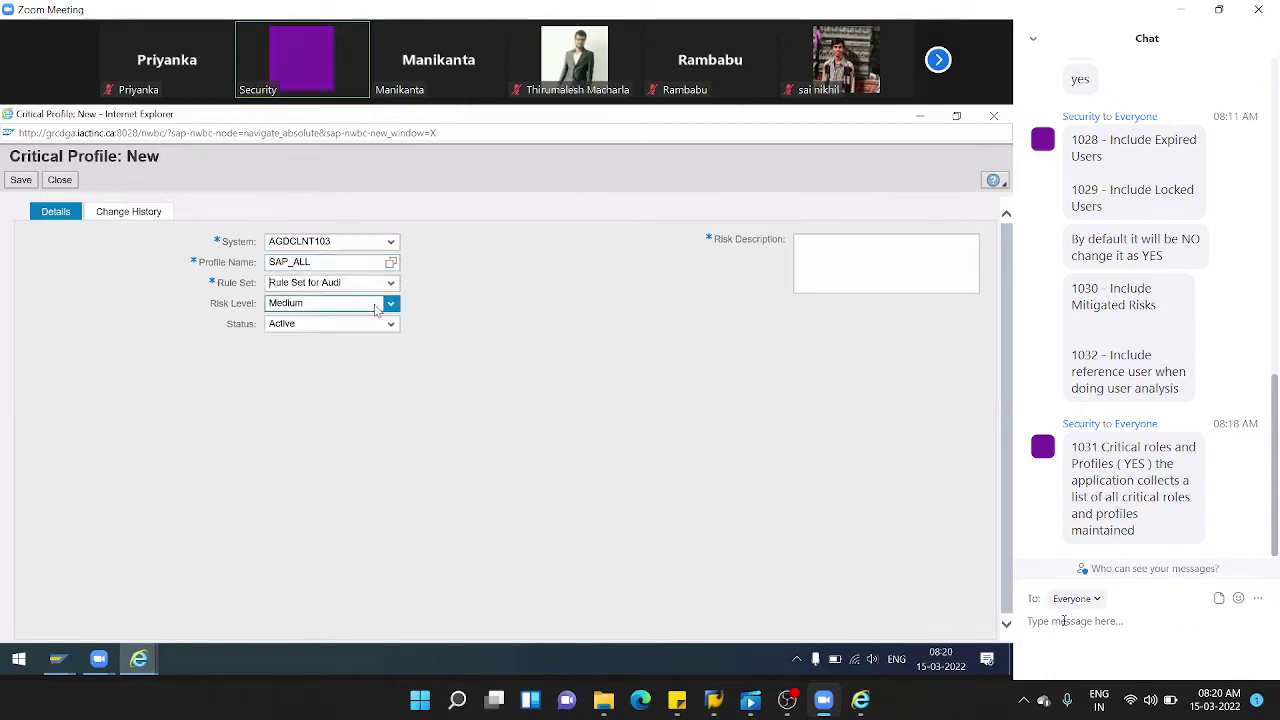
left_click(376, 310)
left_click(306, 364)
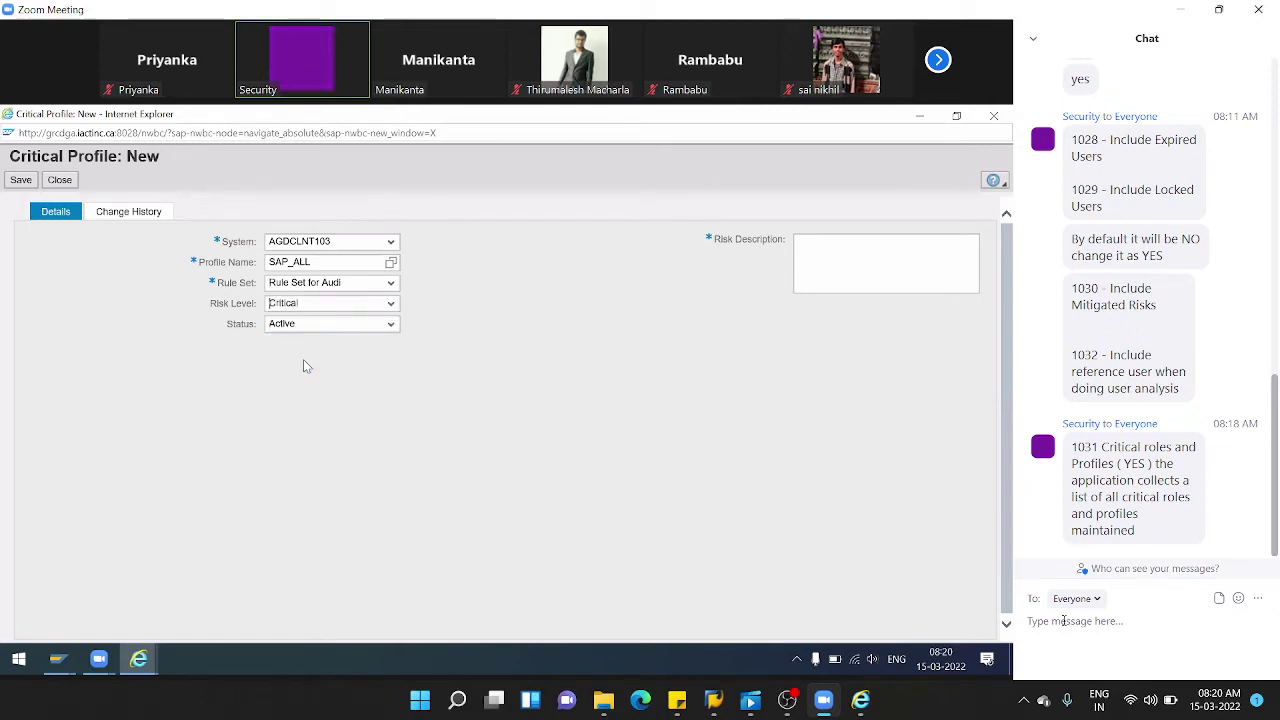
key("Tab")
- Enter the risk description 'Audi users with SAP_ALL' and save the critical profile
left_click(840, 255)
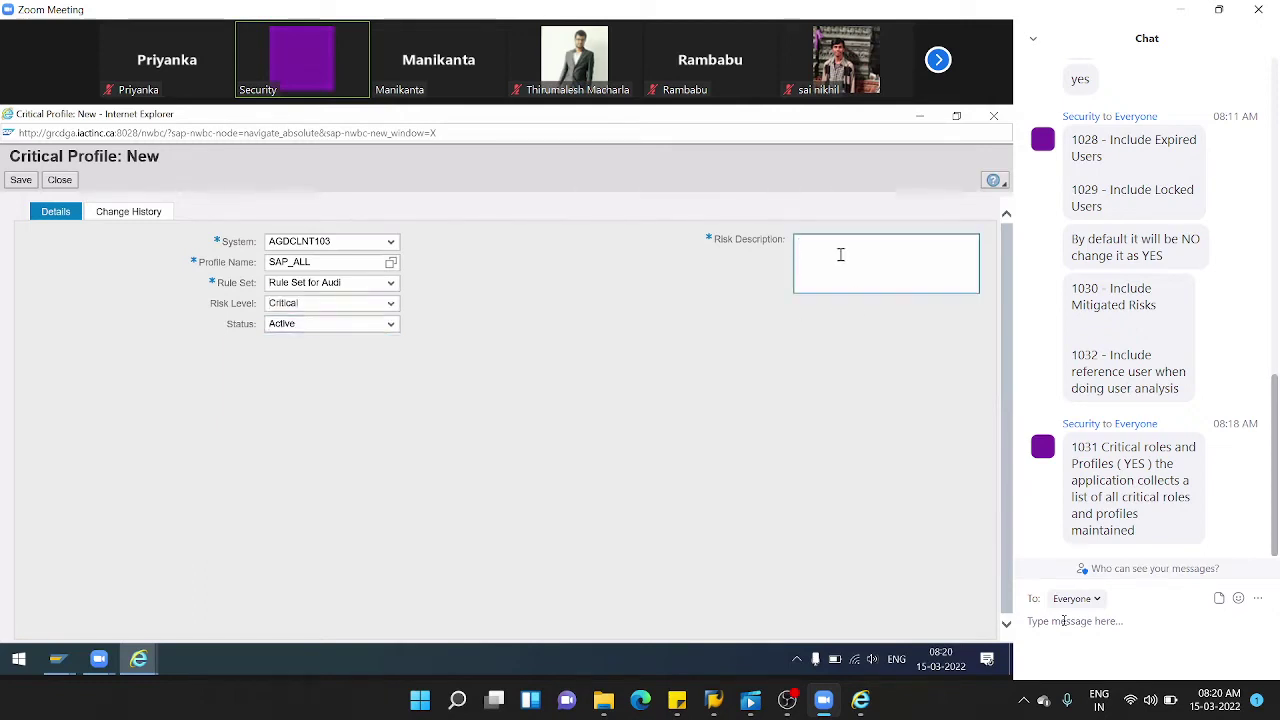
type("Audit")
key("BackSpace")
type("users with SAP_ALL")
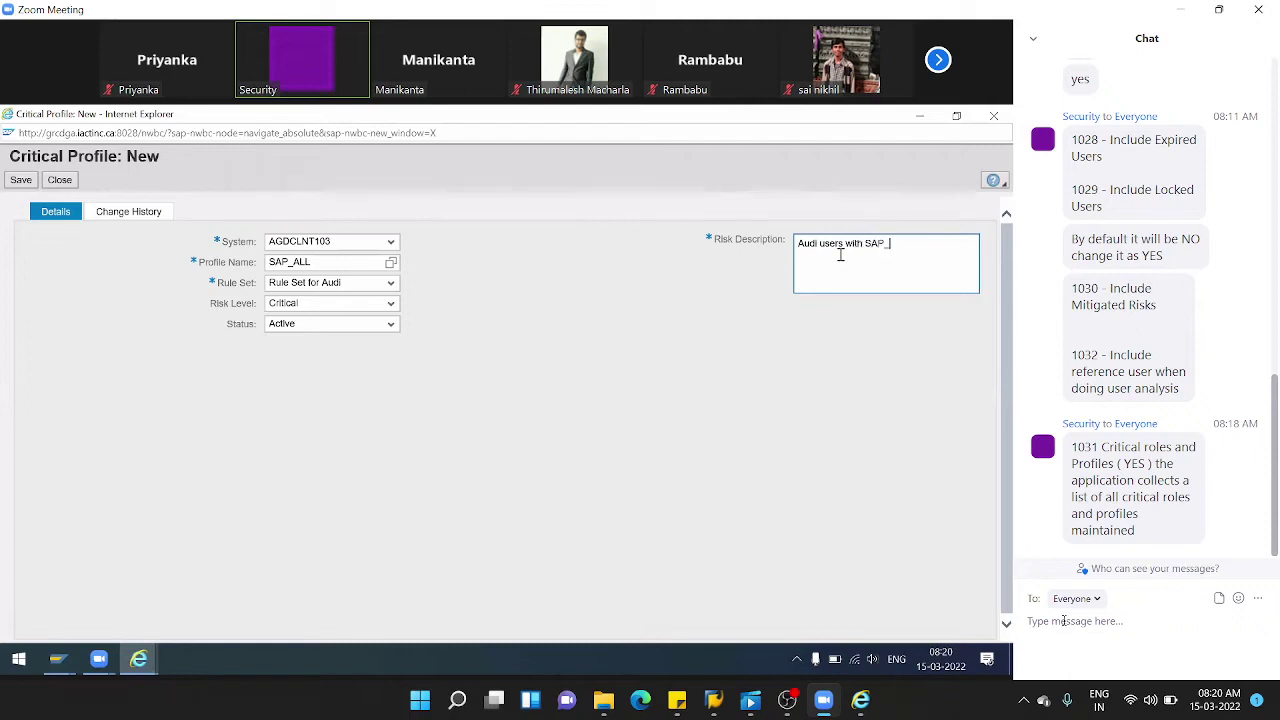
left_click(556, 357)
left_click(15, 184)
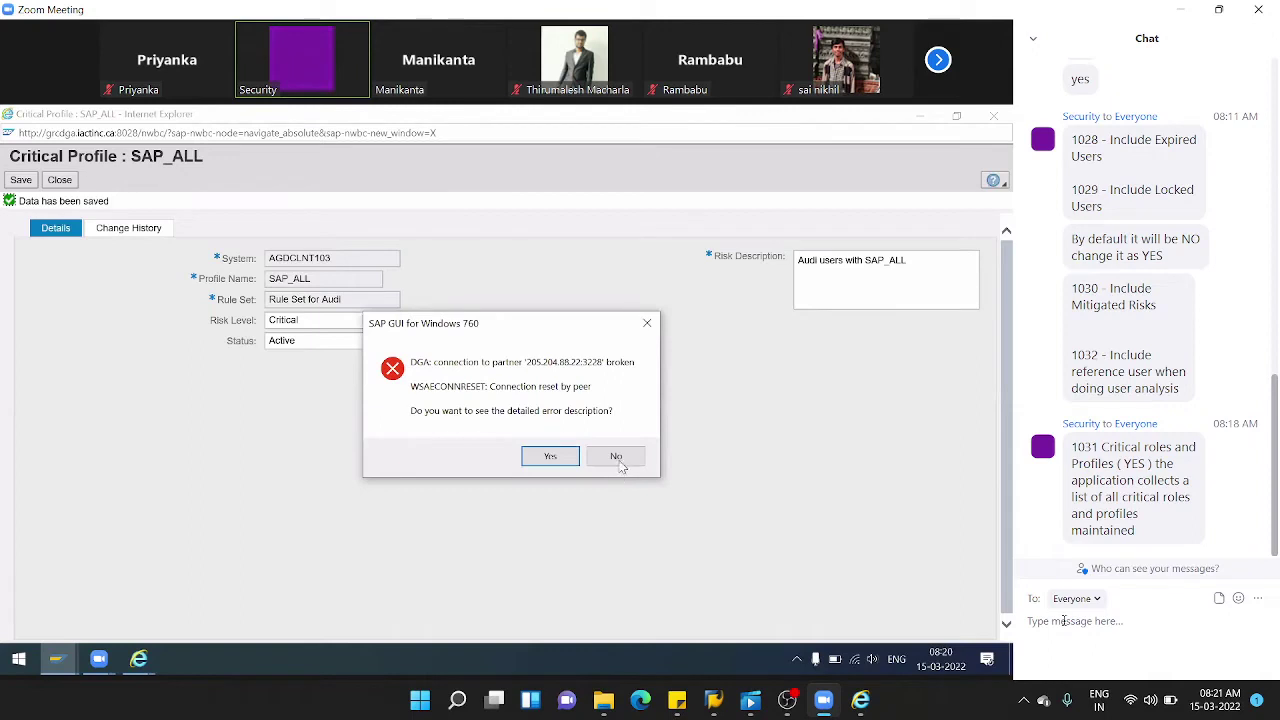
- Dismiss the connection error, close the form, verify the SAP_ALL entry, and close the list
left_click(616, 456)
left_click(76, 181)
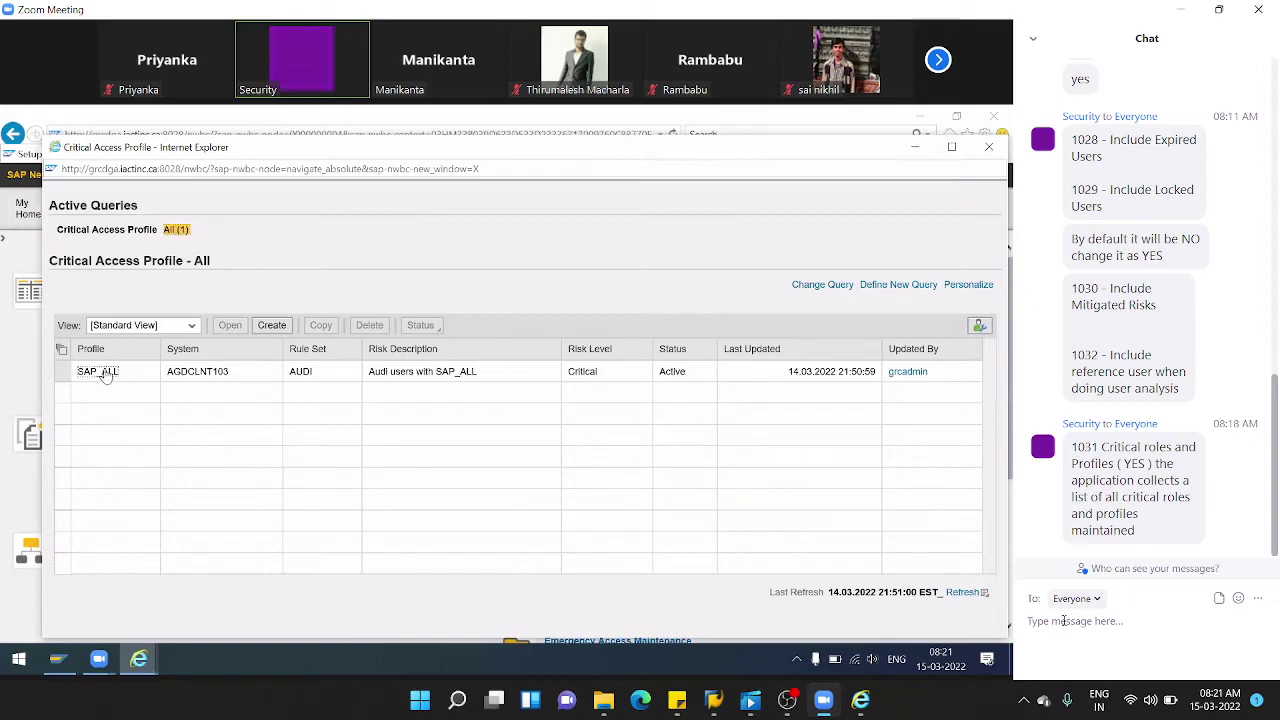
left_click(222, 375)
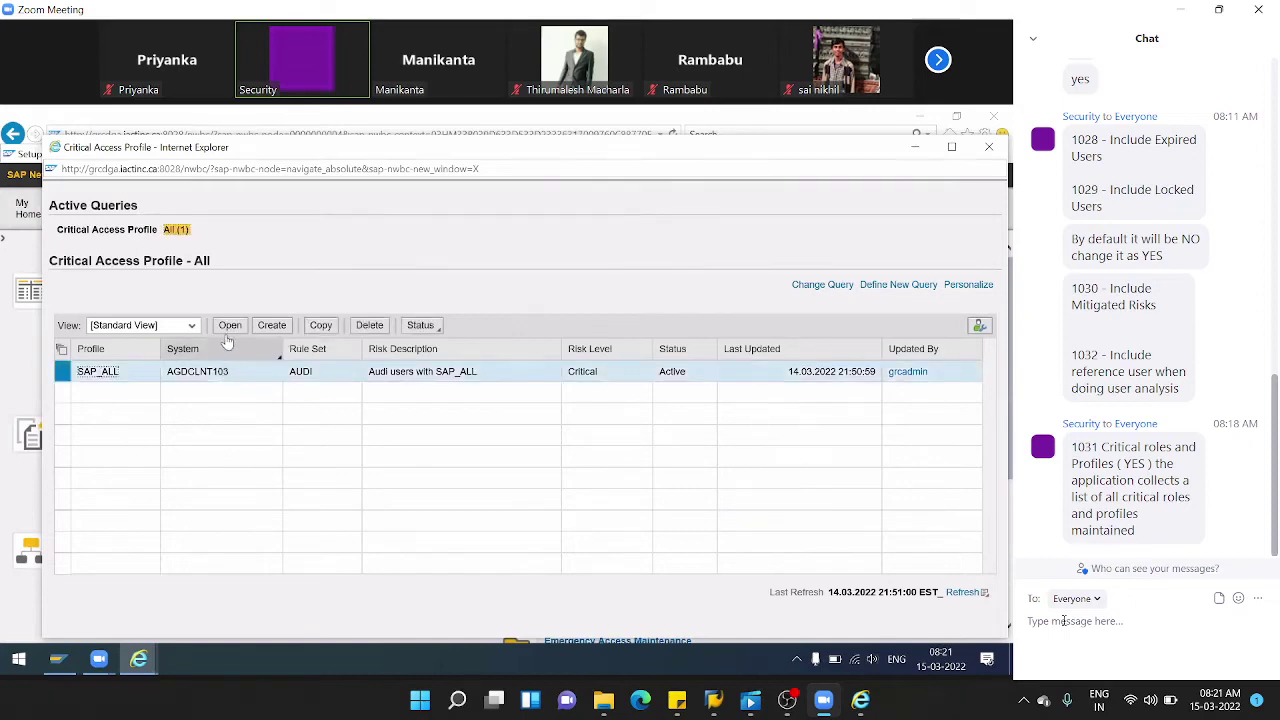
left_click(989, 153)
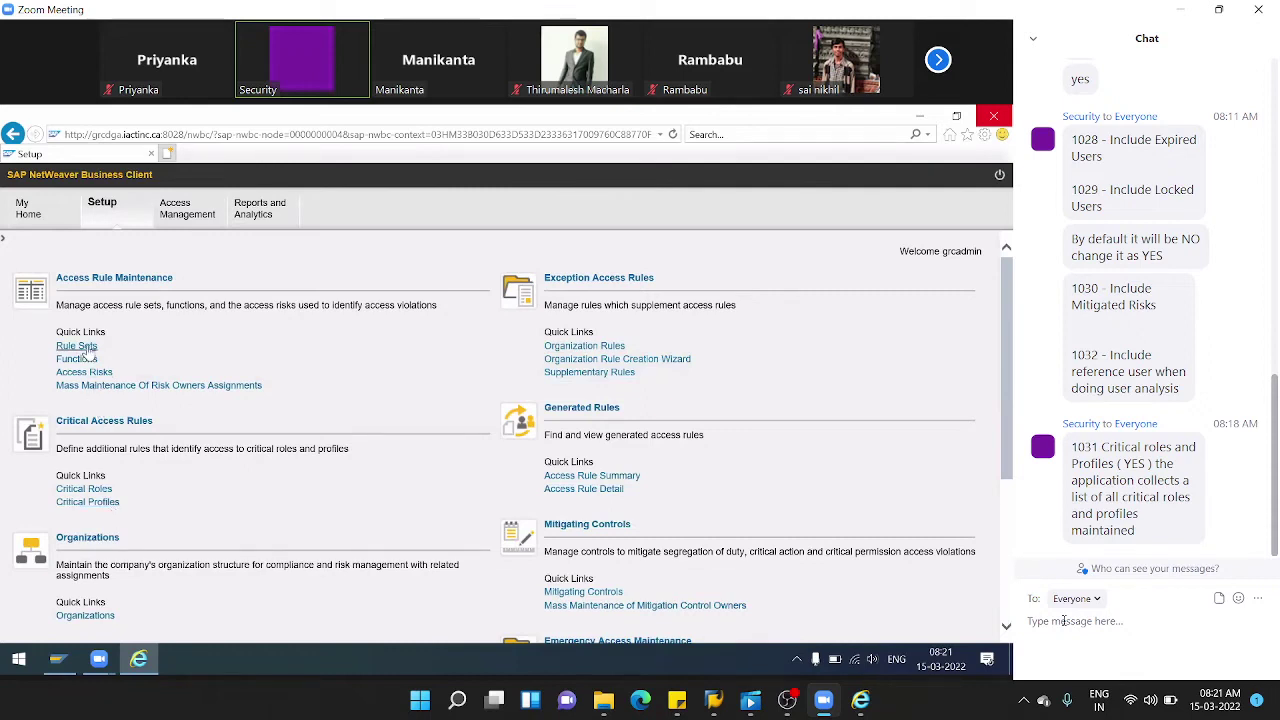
- Open User Level risk analysis with Technical View, Detail format, and critical roles/profiles included
left_click(175, 222)
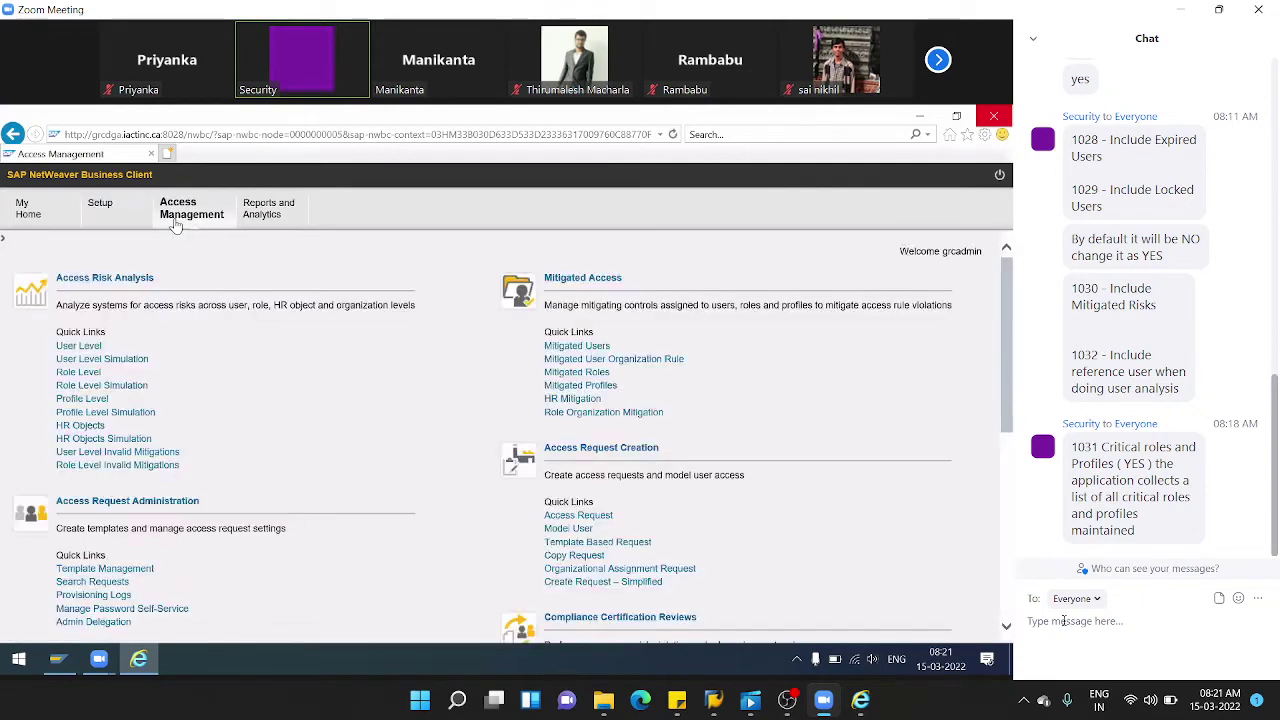
left_click(80, 346)
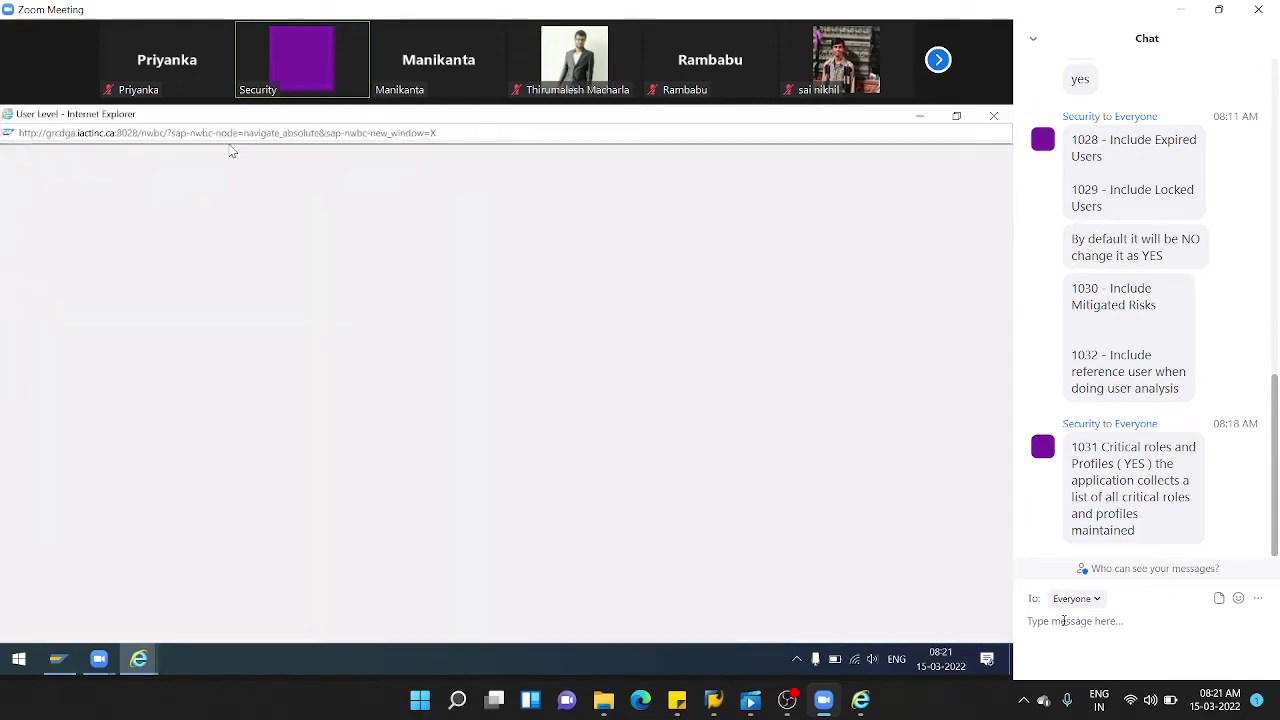
left_click(515, 398)
left_click(433, 411)
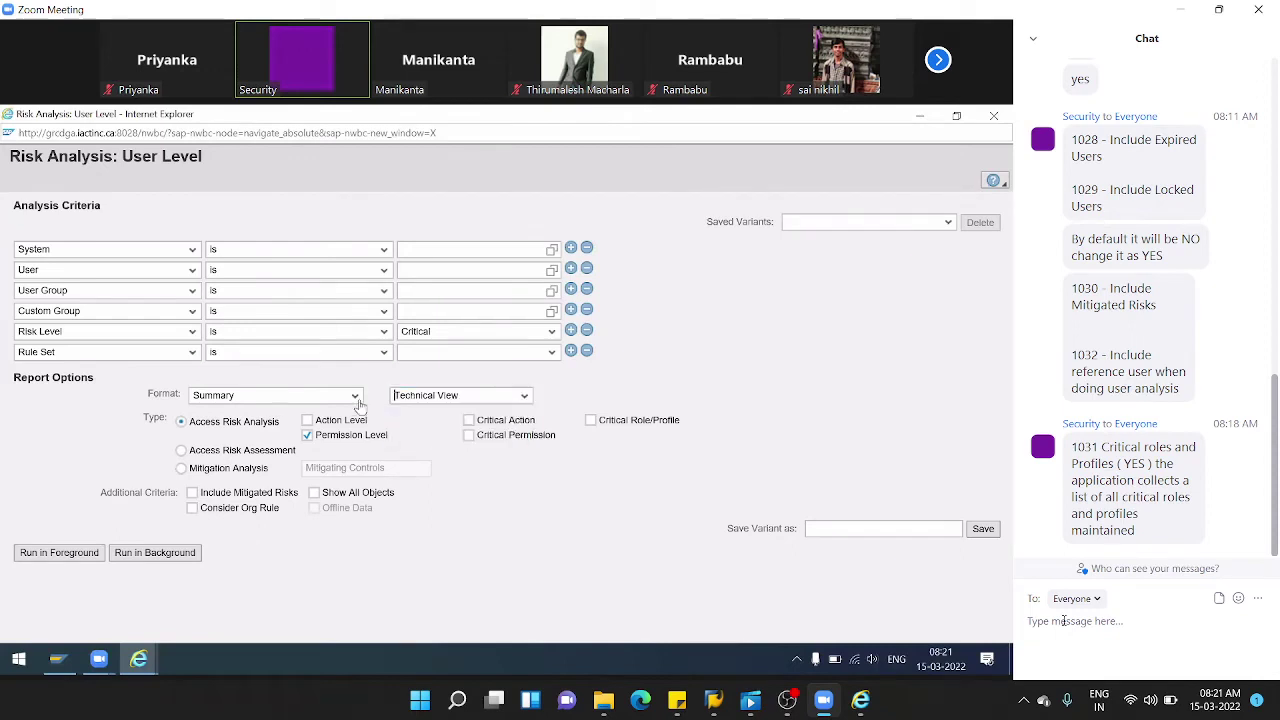
left_click(356, 398)
left_click(220, 424)
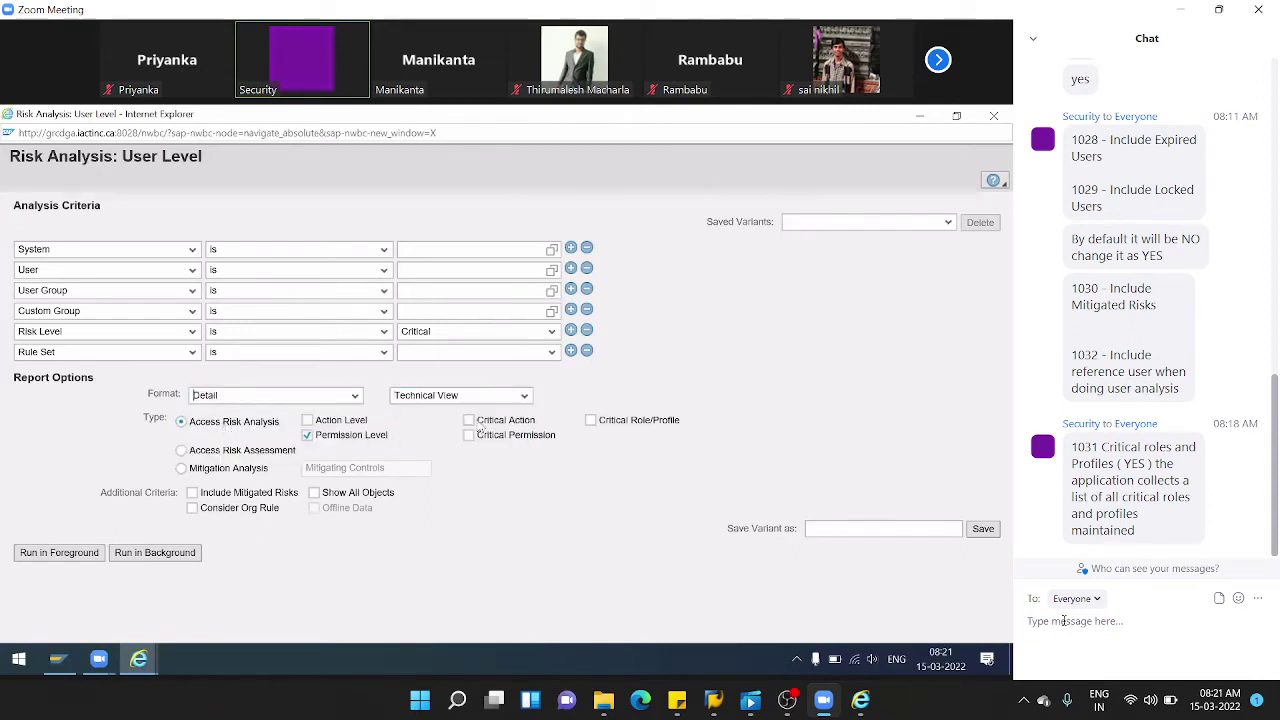
left_click(592, 422)
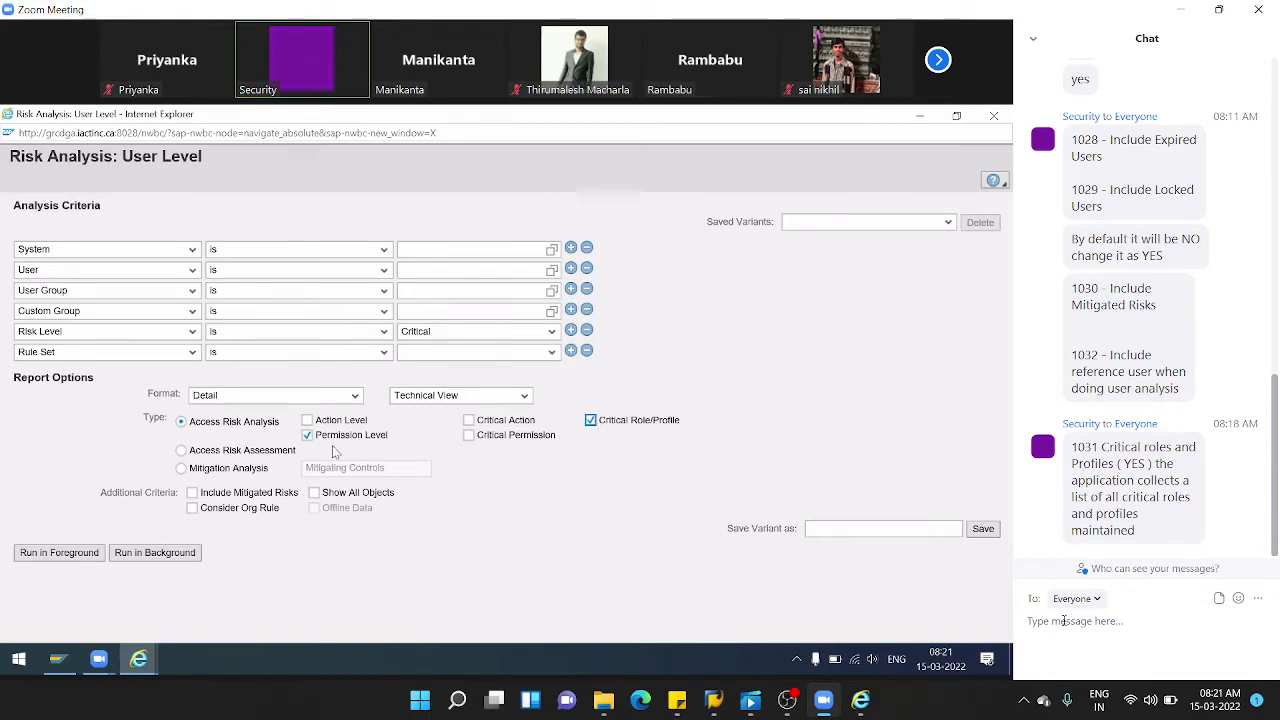
- Choose system AGDCLNT103 and remove the User Group and Custom Group criteria
left_click(552, 250)
left_click(378, 424)
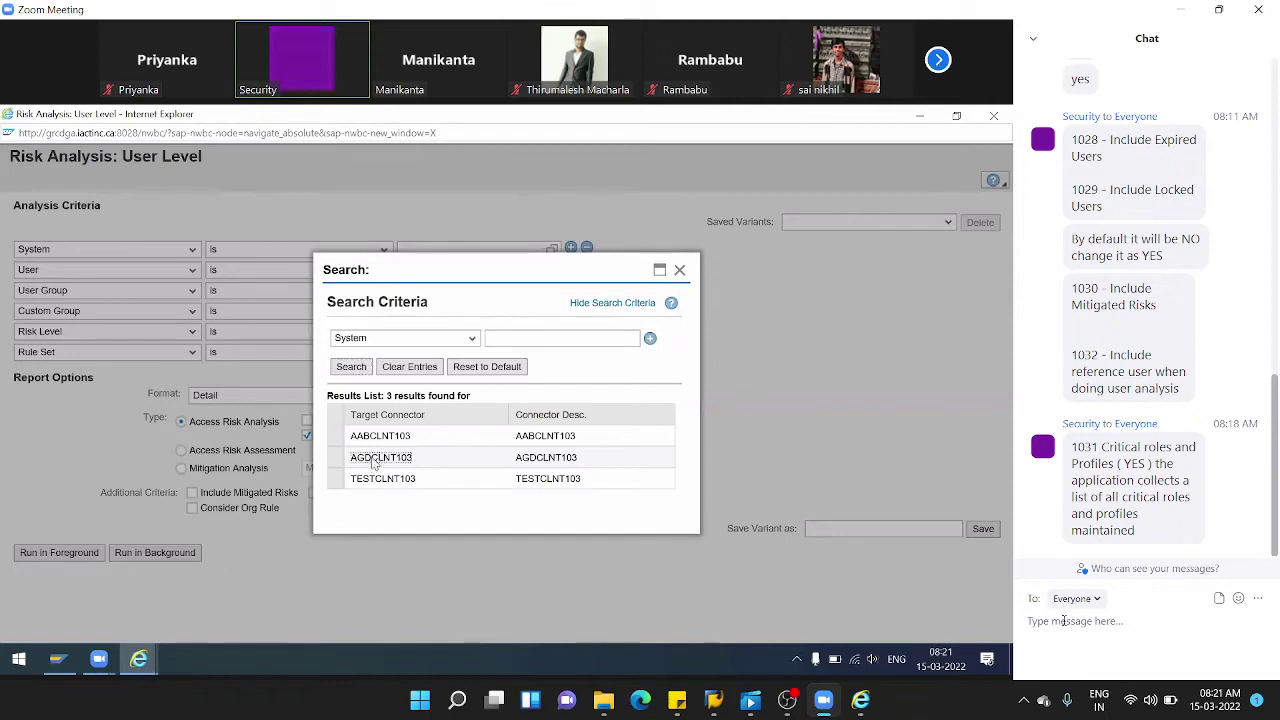
left_click(378, 458)
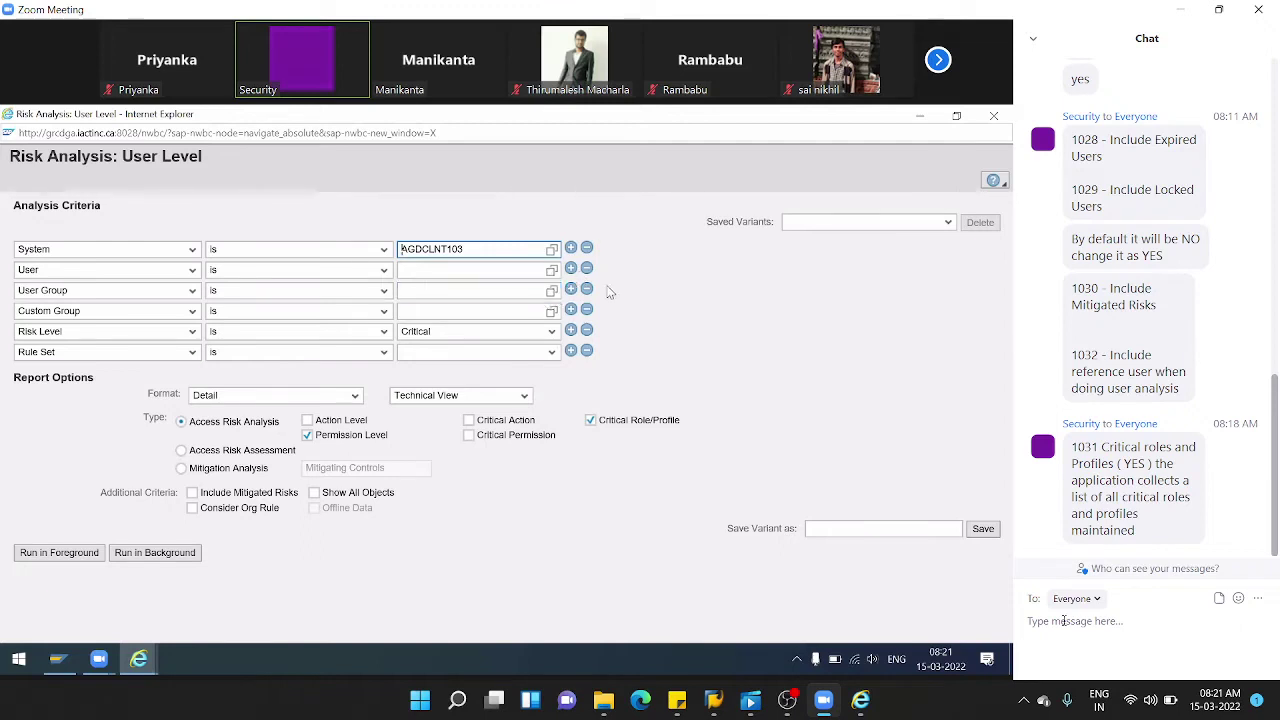
left_click(587, 289)
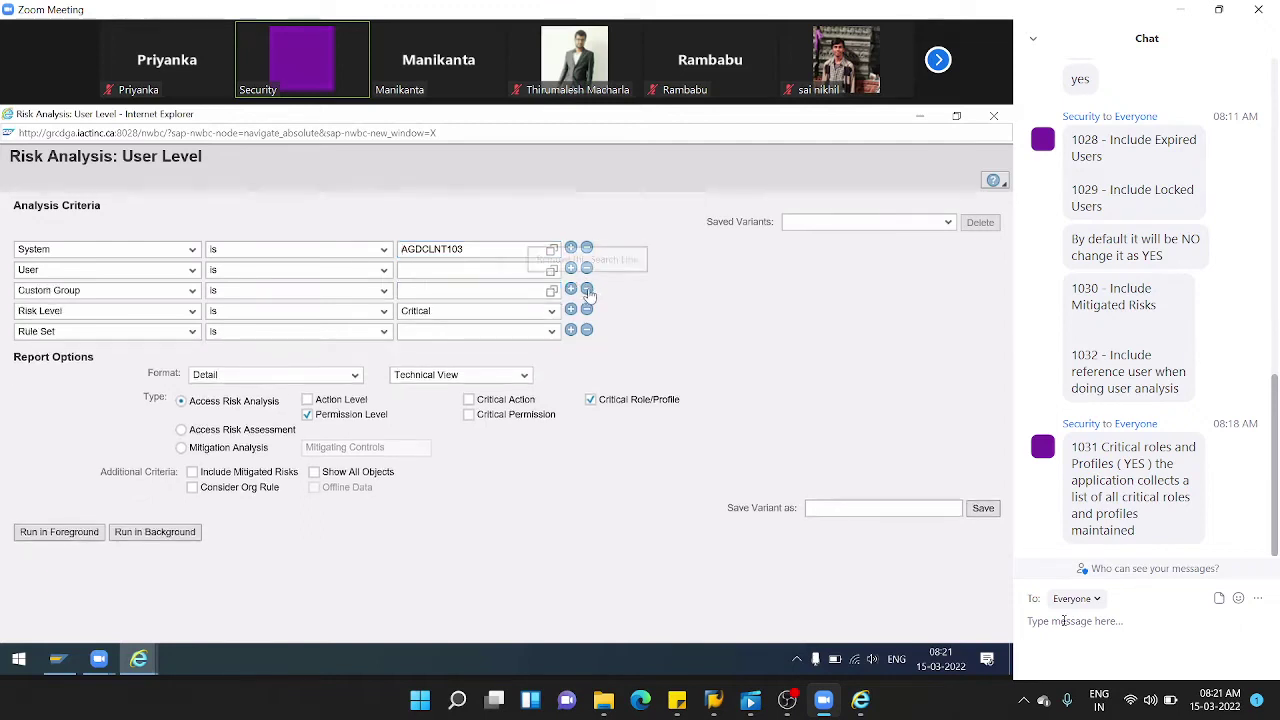
left_click(588, 290)
- Set Risk Level to Critical and Rule Set to Rule Set for Audi
left_click(543, 290)
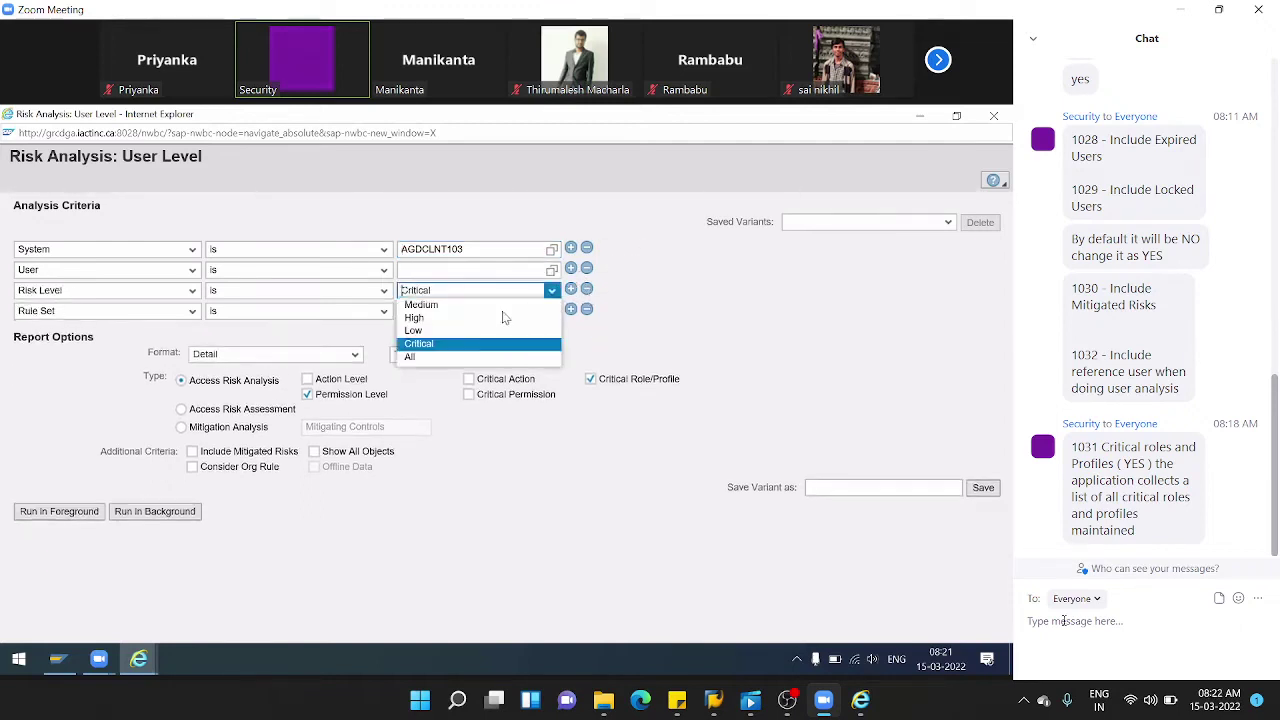
left_click(415, 357)
left_click(532, 292)
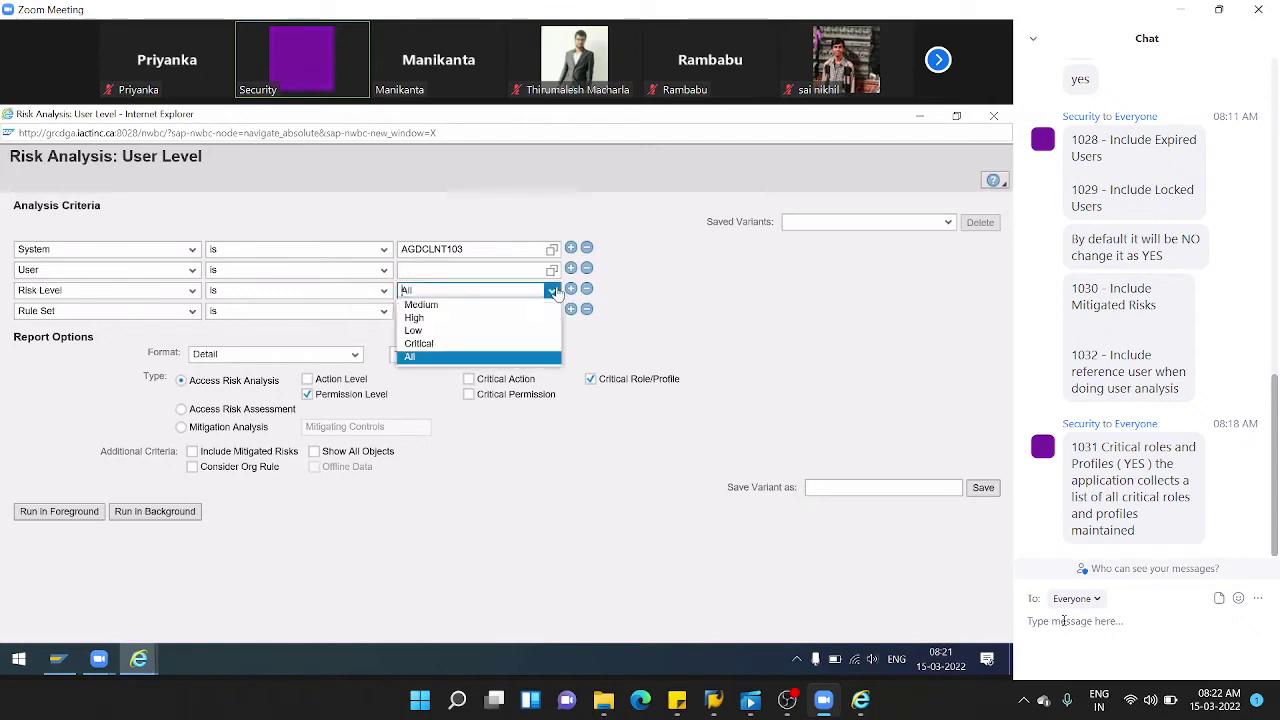
left_click(425, 343)
left_click(551, 311)
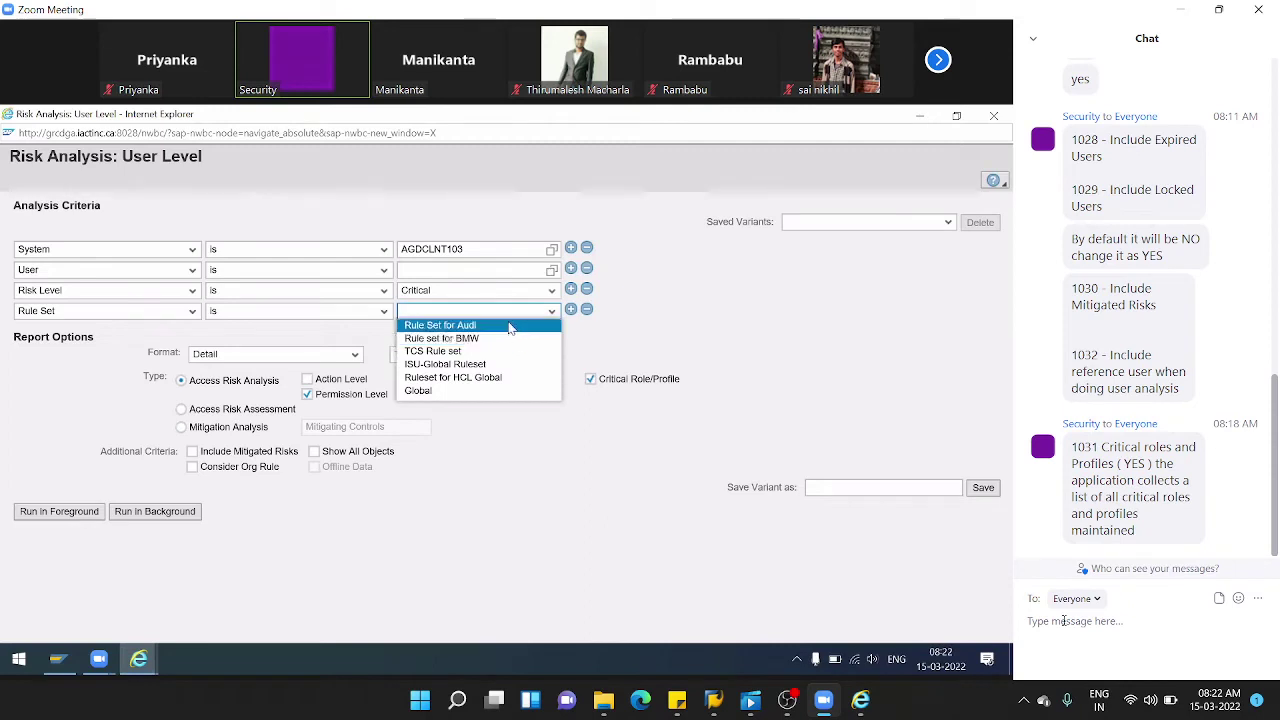
left_click(508, 325)
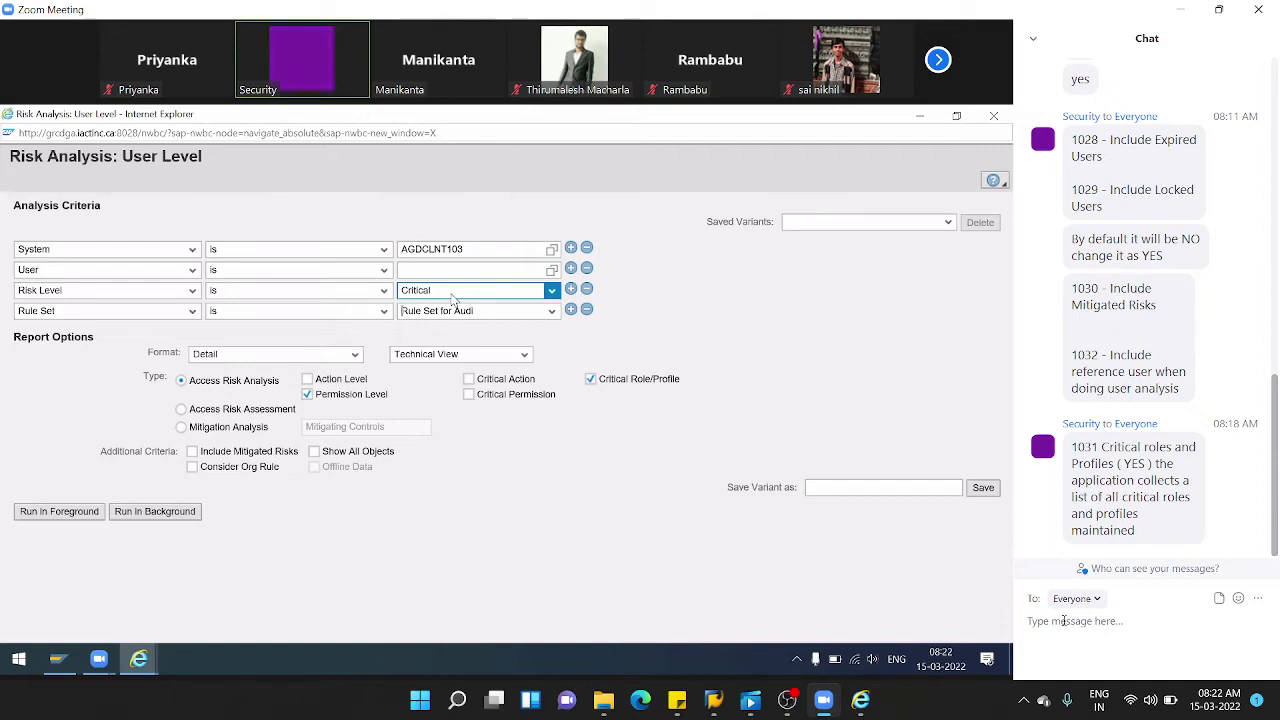
- Run the analysis for all users, returning nine AGDCLNT103 users holding SAP_ALL
left_click(38, 513)
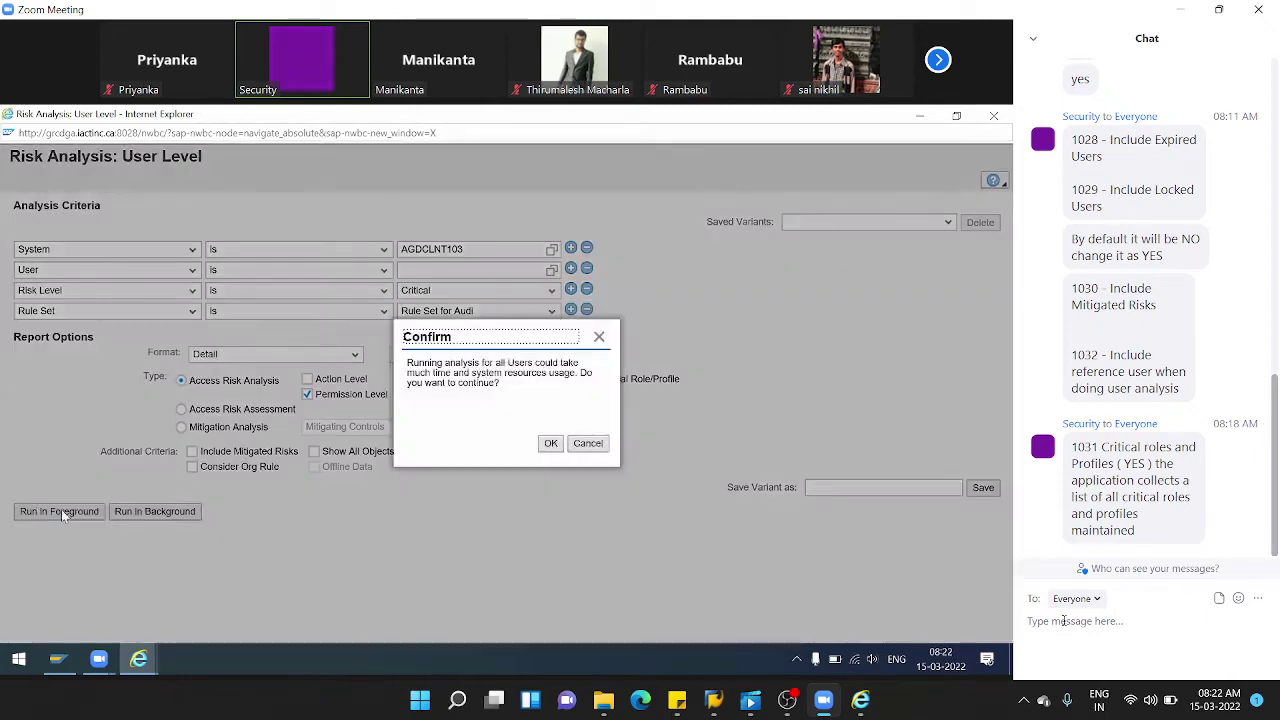
left_click(549, 446)
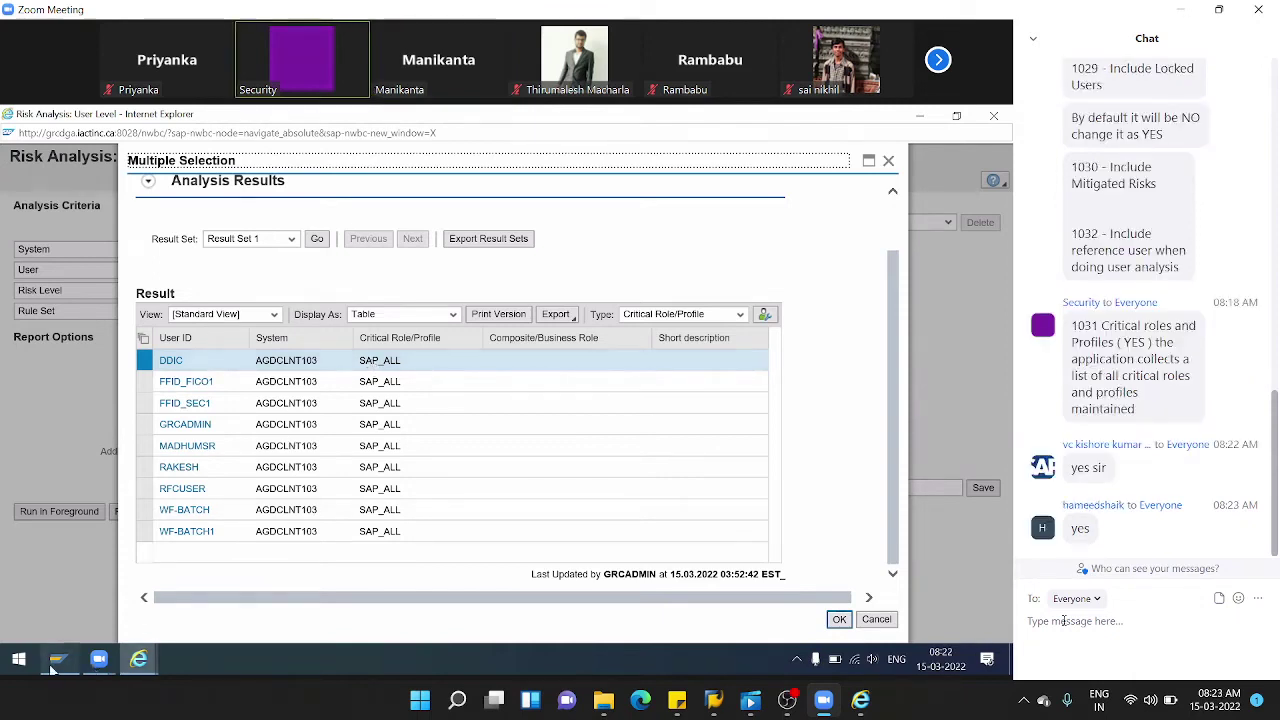
left_click(58, 659)
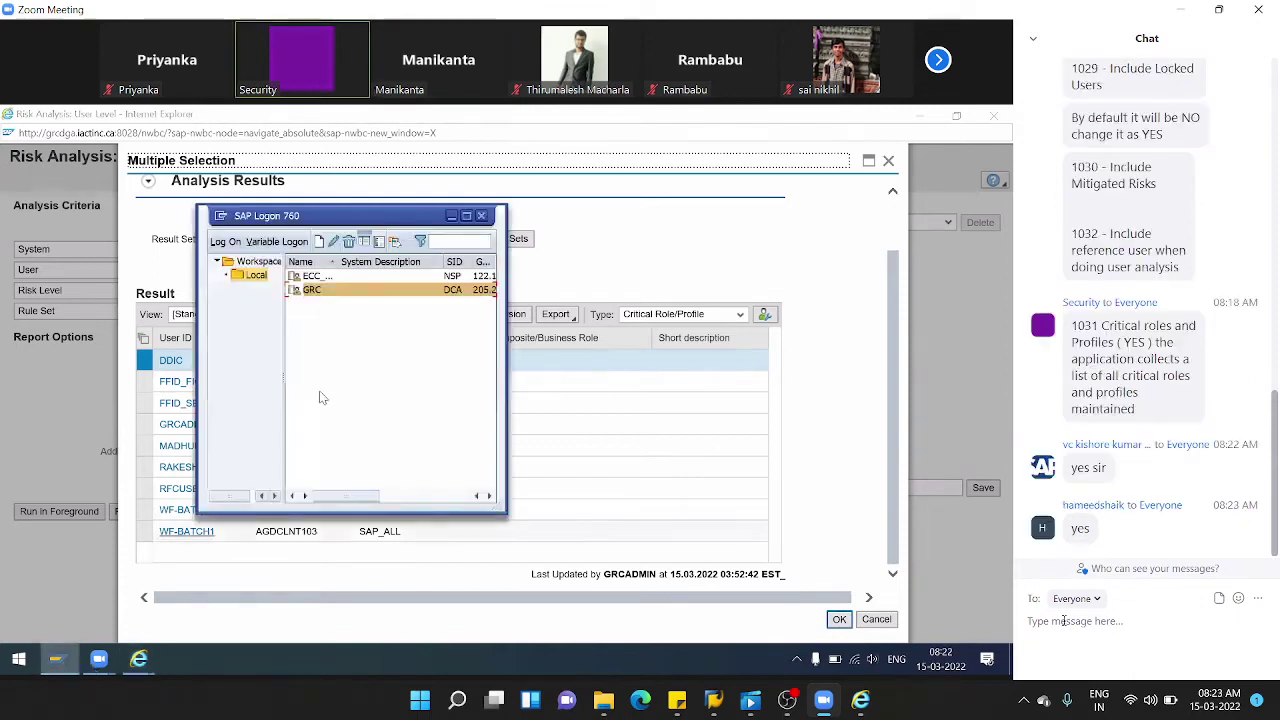
- Log on to the GRC system in client 103 with the saved admin user and password
double_click(323, 289)
left_click(240, 265)
left_click(206, 281)
key("shift+Tab")
key("shift+Tab")
key("Tab")
key("Tab")
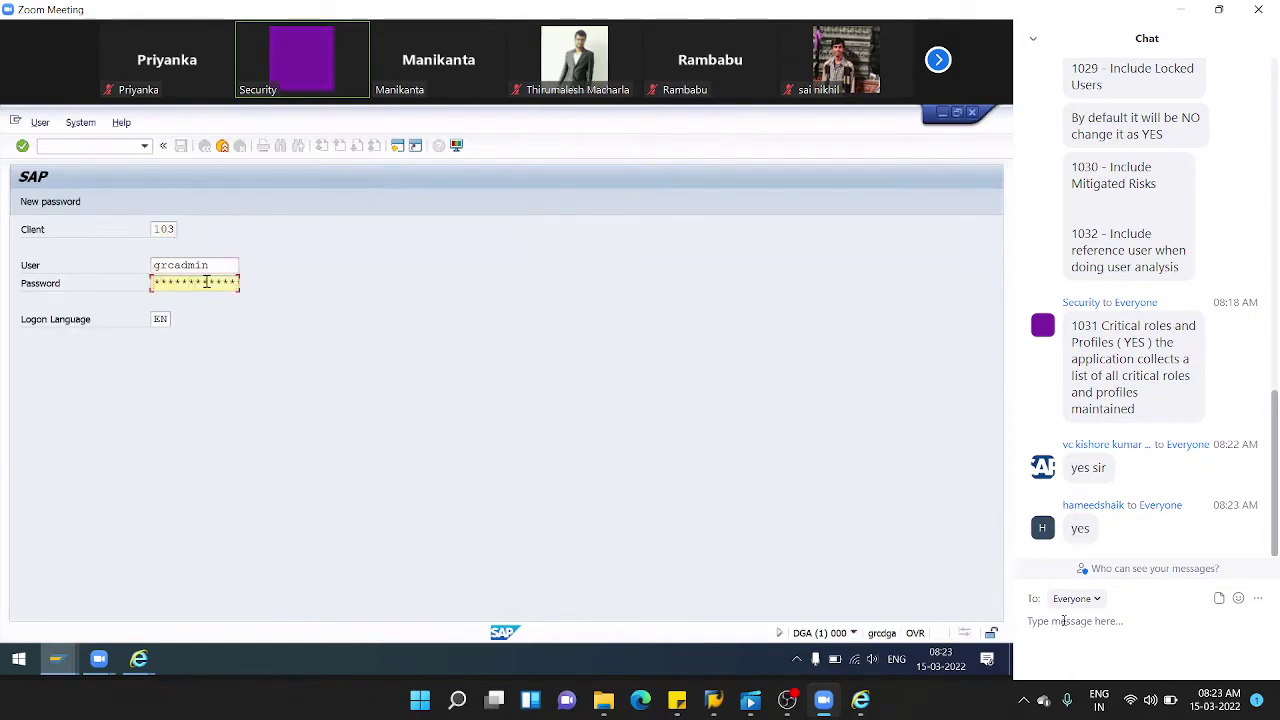
key("Return")
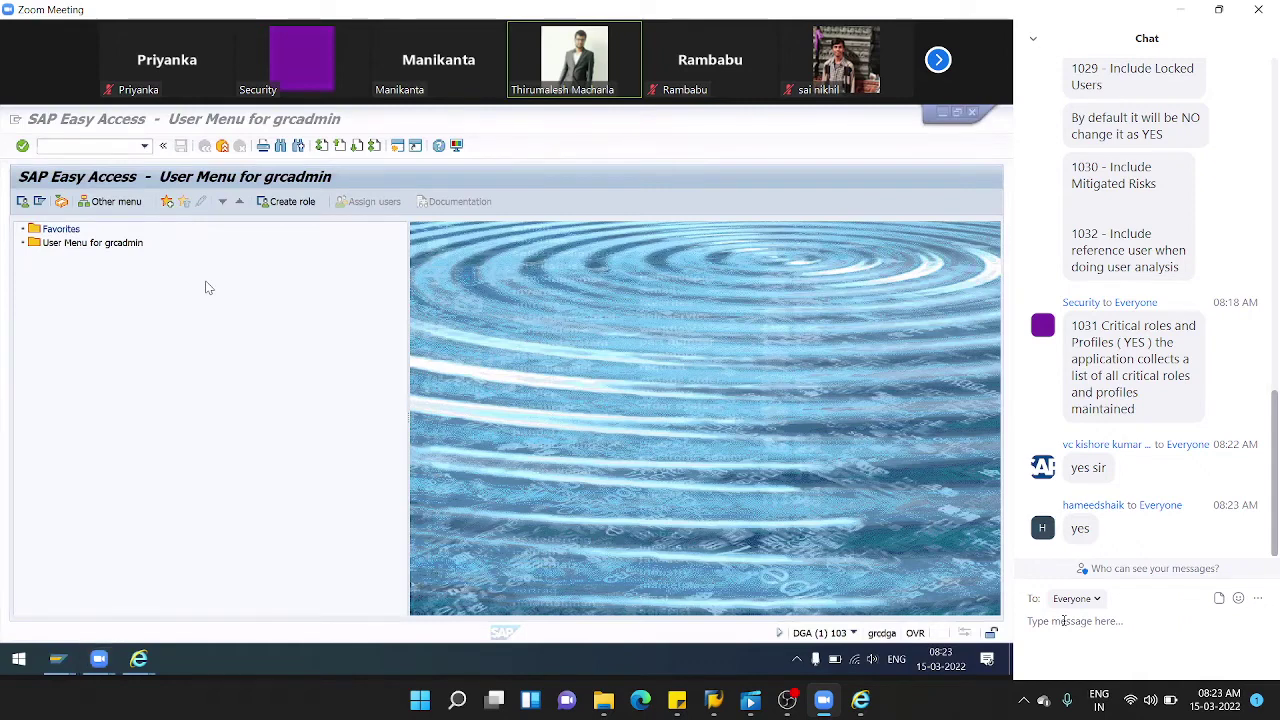
left_click(90, 146)
- Launch SUIM, peek at the roles complex selection report, then open Profiles by Complex Selection Criteria
type("suim")
key("Return")
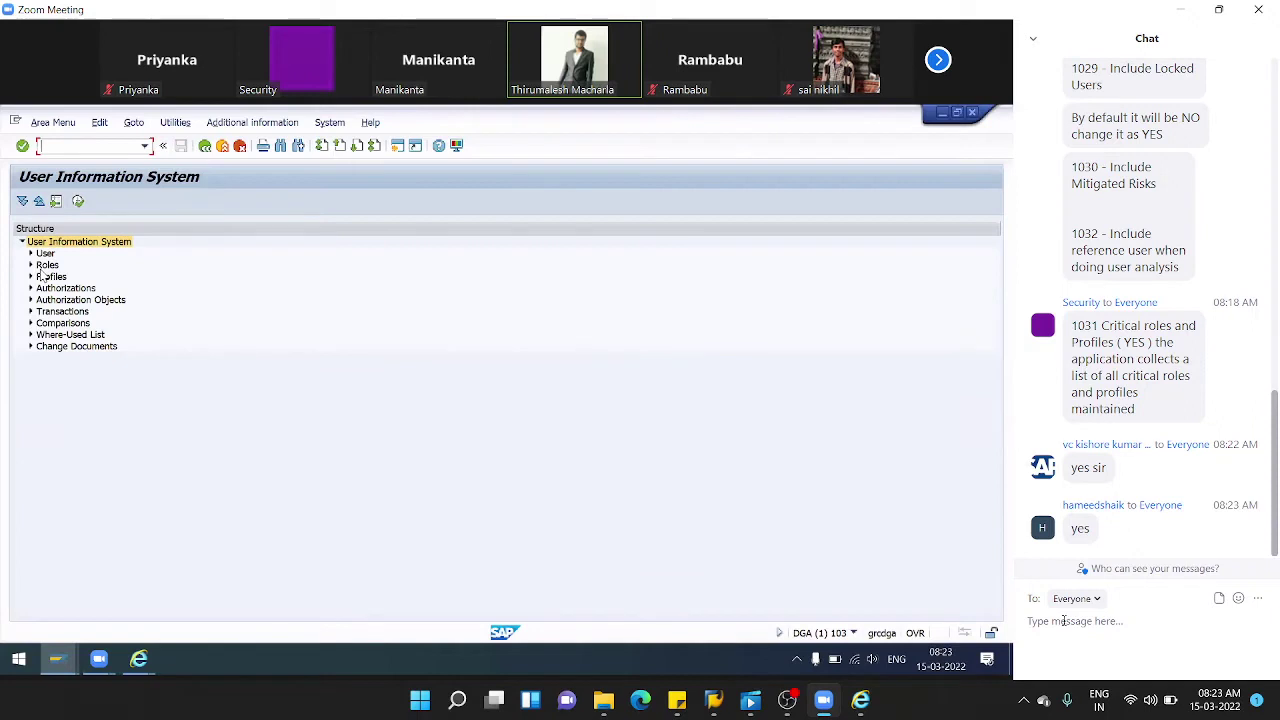
left_click(31, 265)
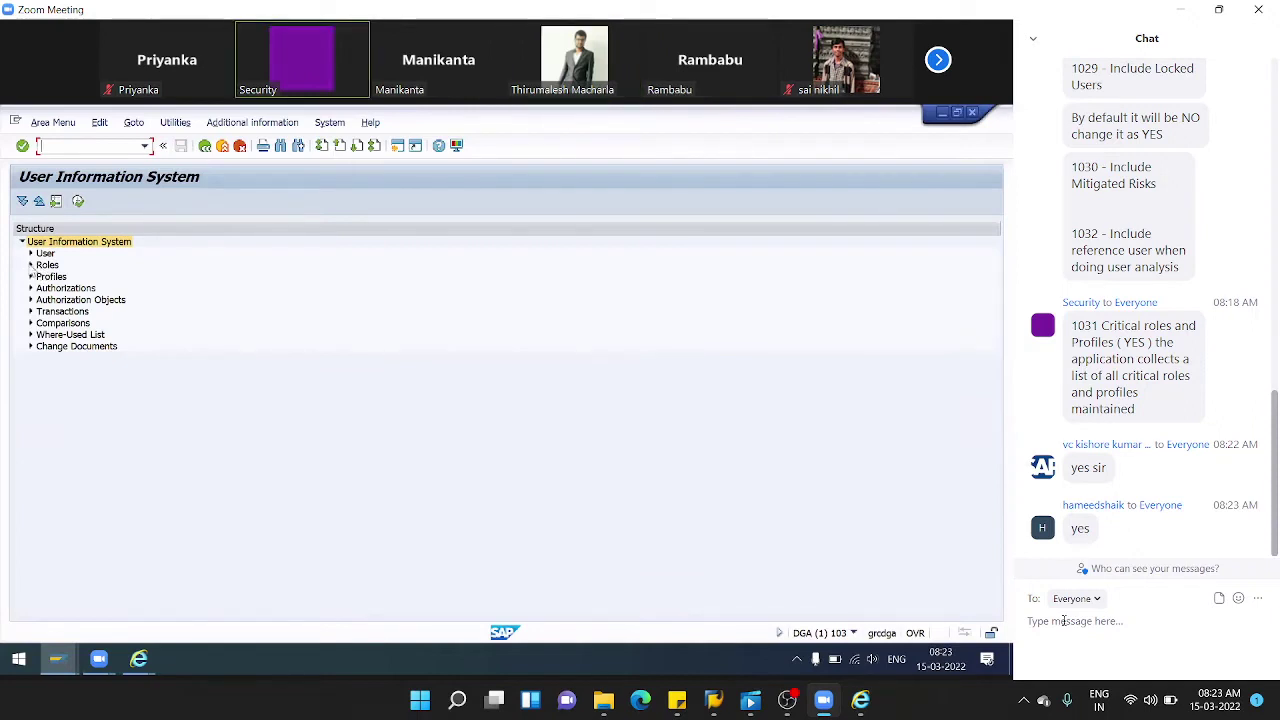
left_click(41, 277)
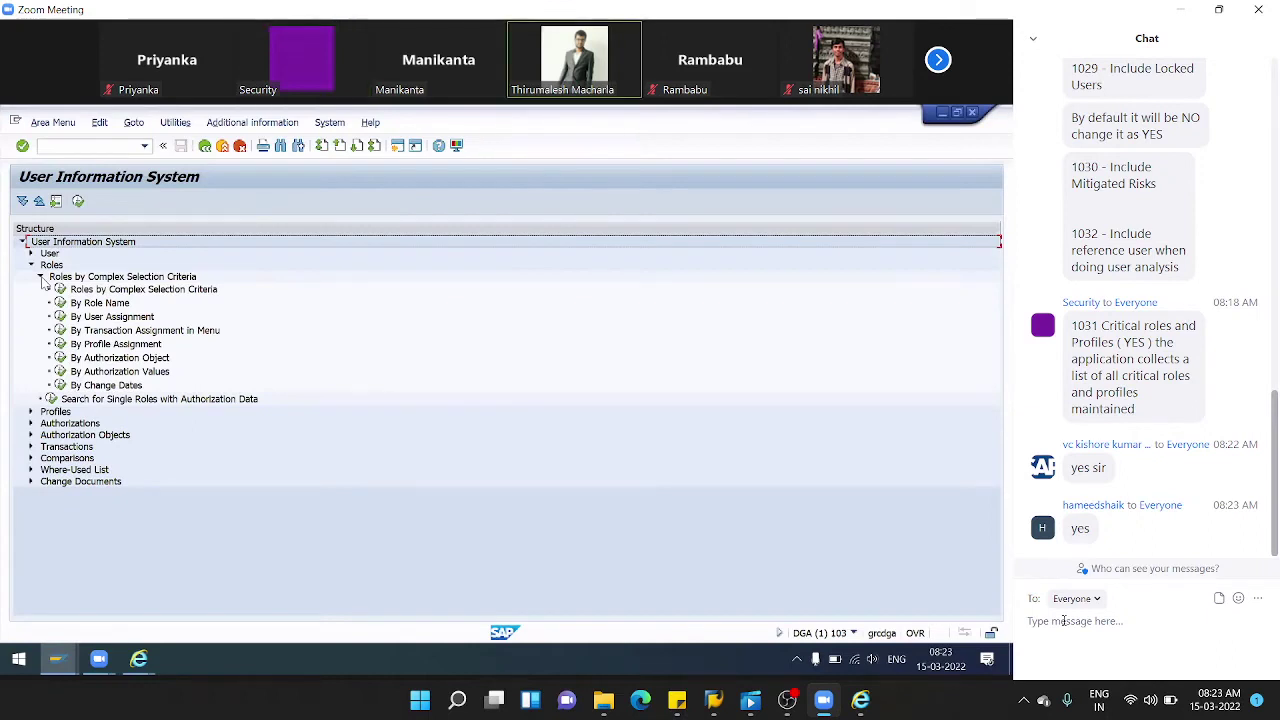
double_click(62, 290)
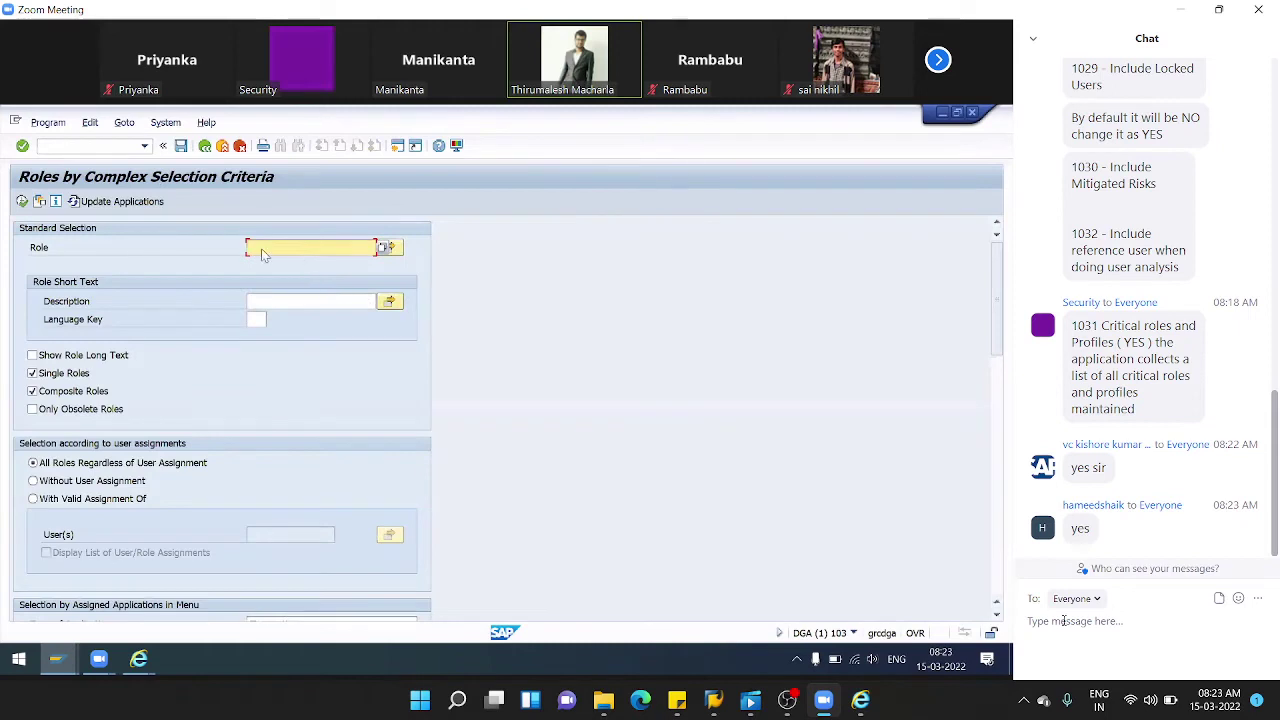
left_click(205, 147)
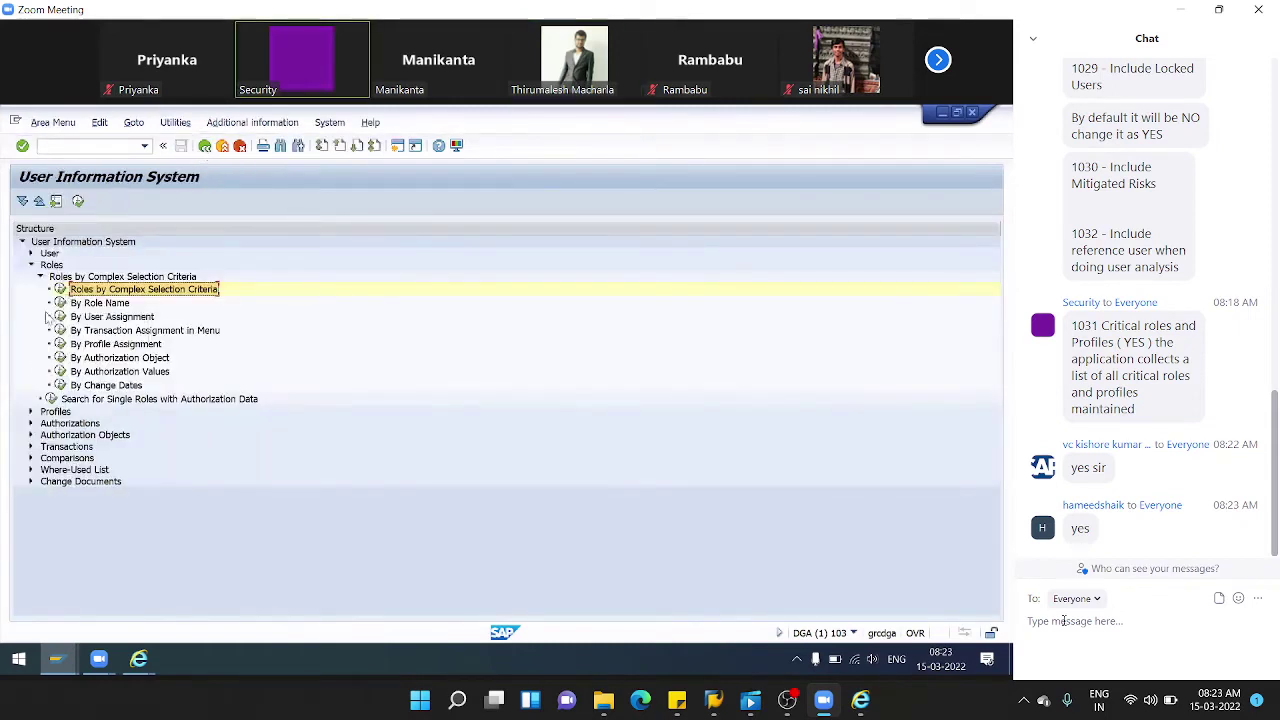
left_click(31, 412)
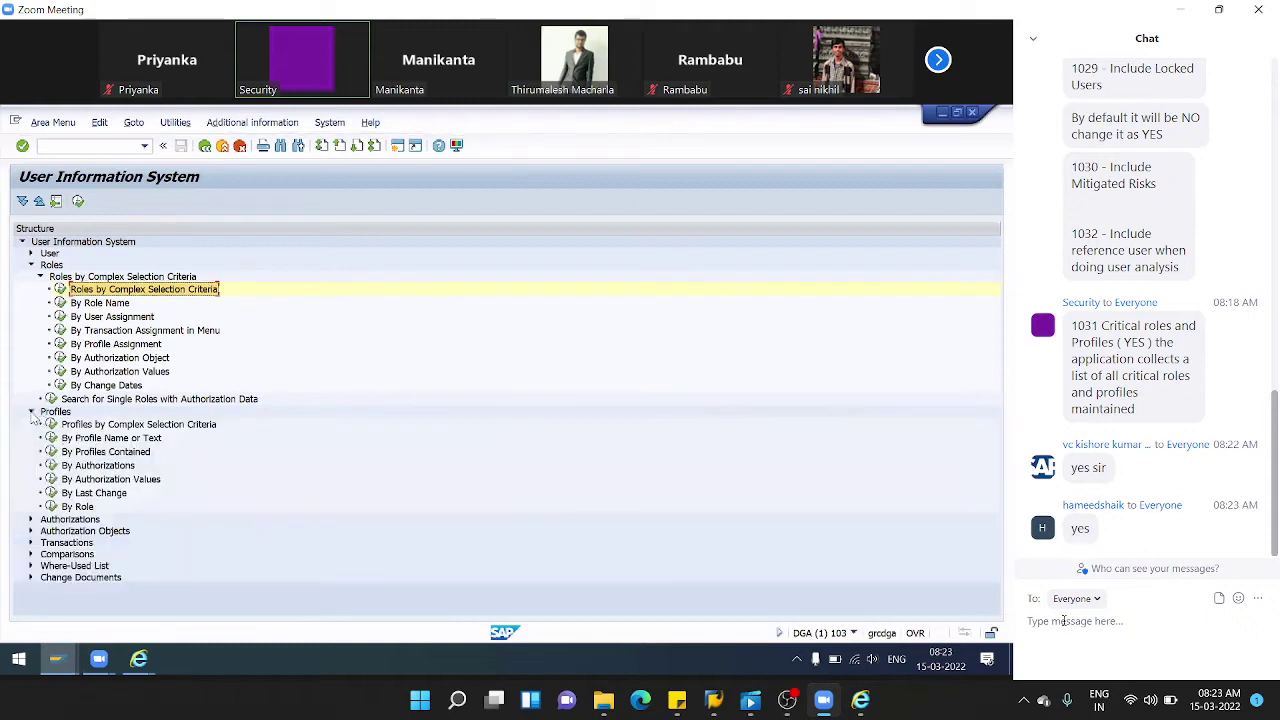
double_click(52, 424)
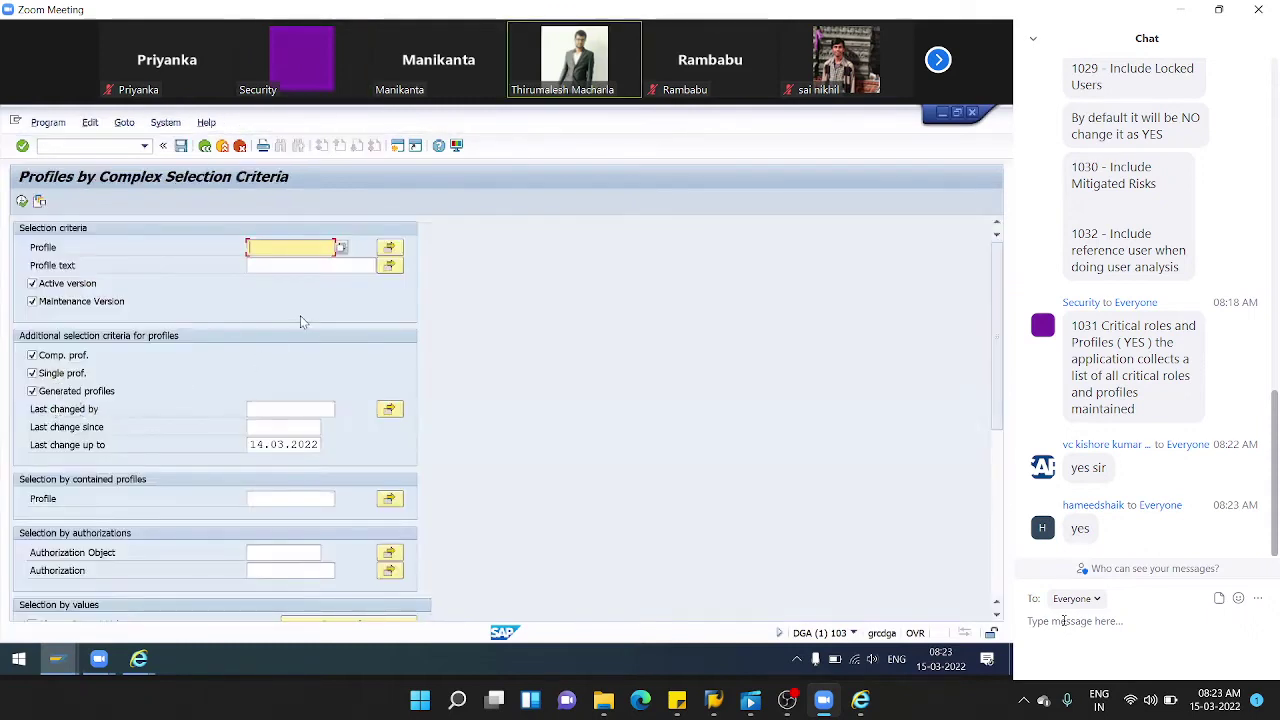
- Search profiles for SAP_ALL, returning one composite profile
type("SAP_ALL")
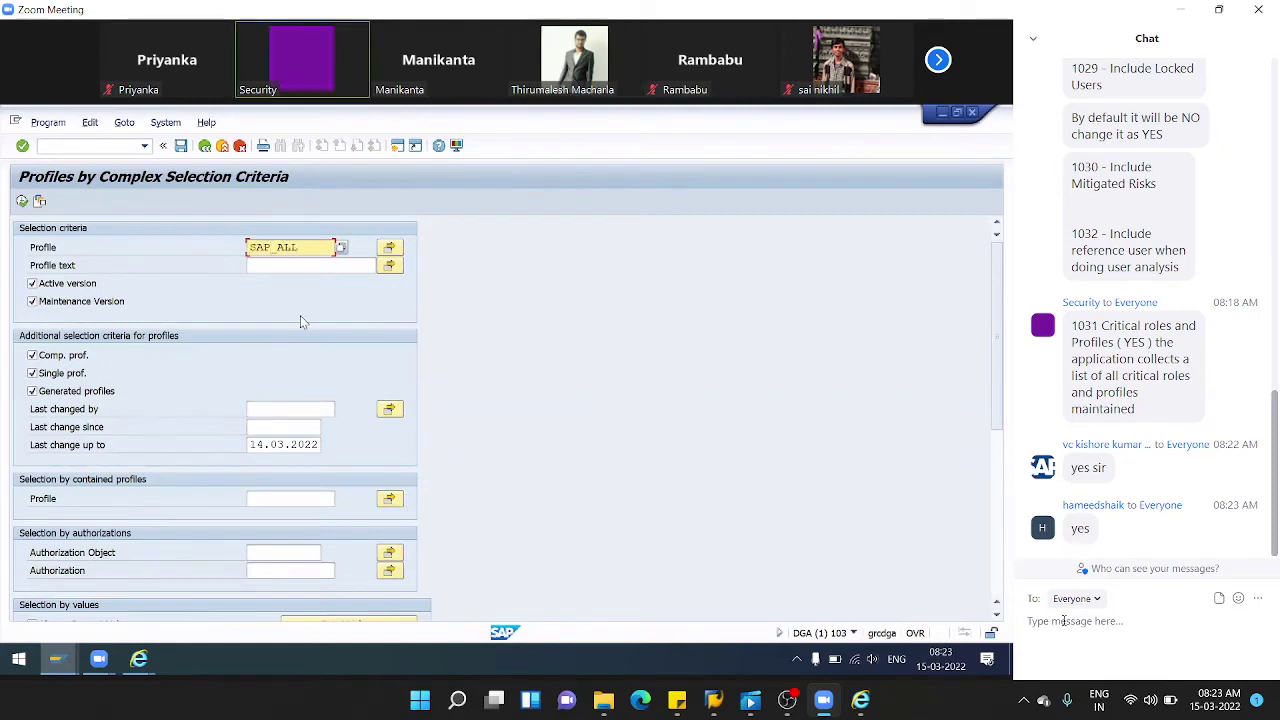
scroll(300, 318, "down", 1)
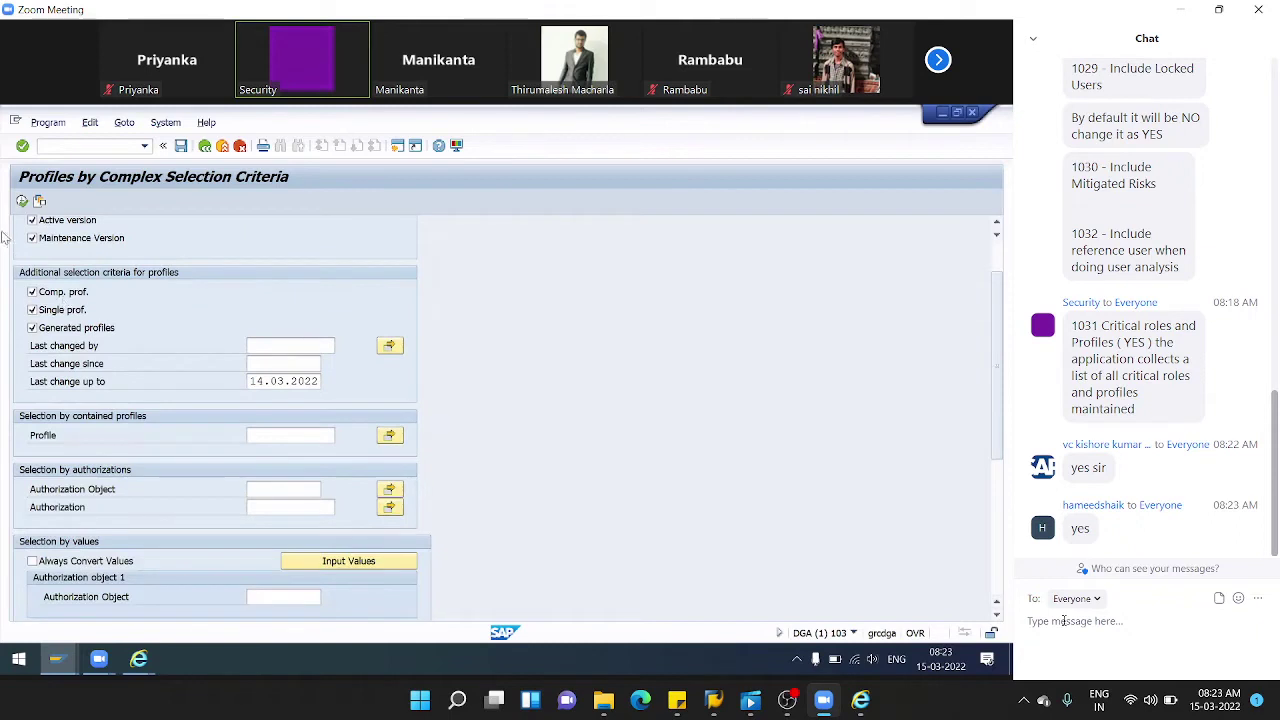
left_click(22, 202)
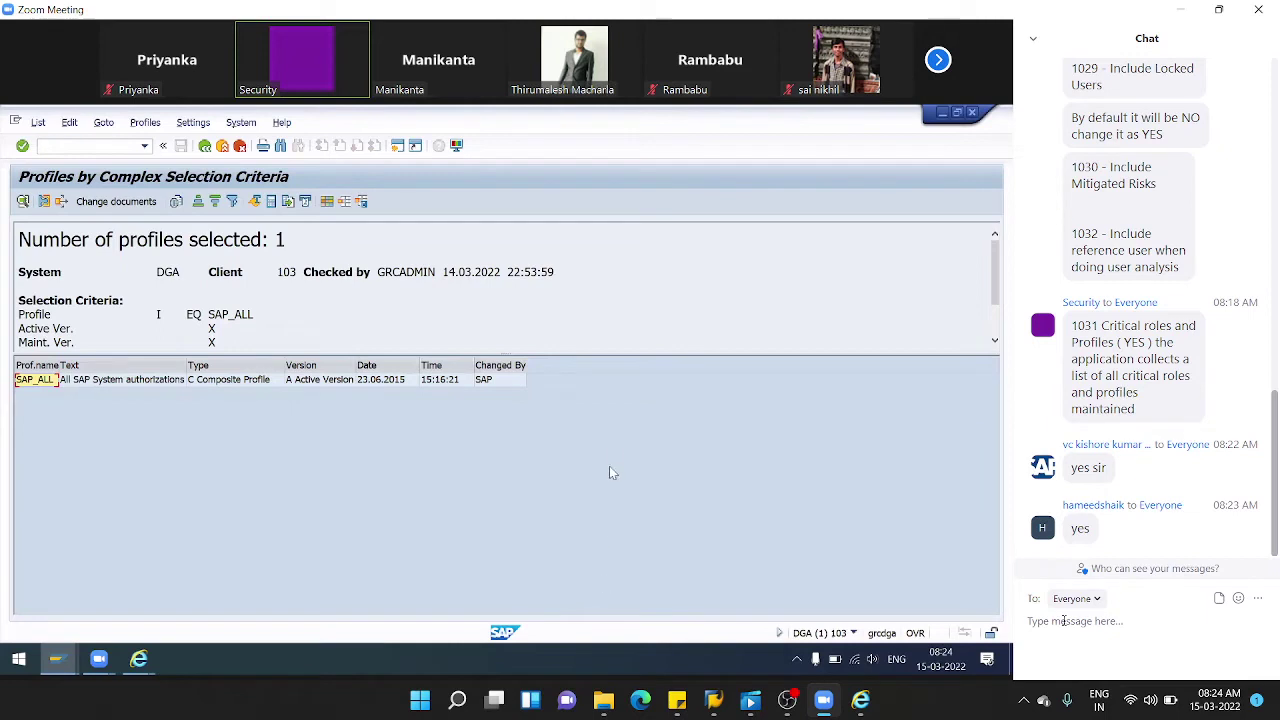
- Go back to the SUIM tree and open User > Users by Complex Selection Criteria
left_click(205, 147)
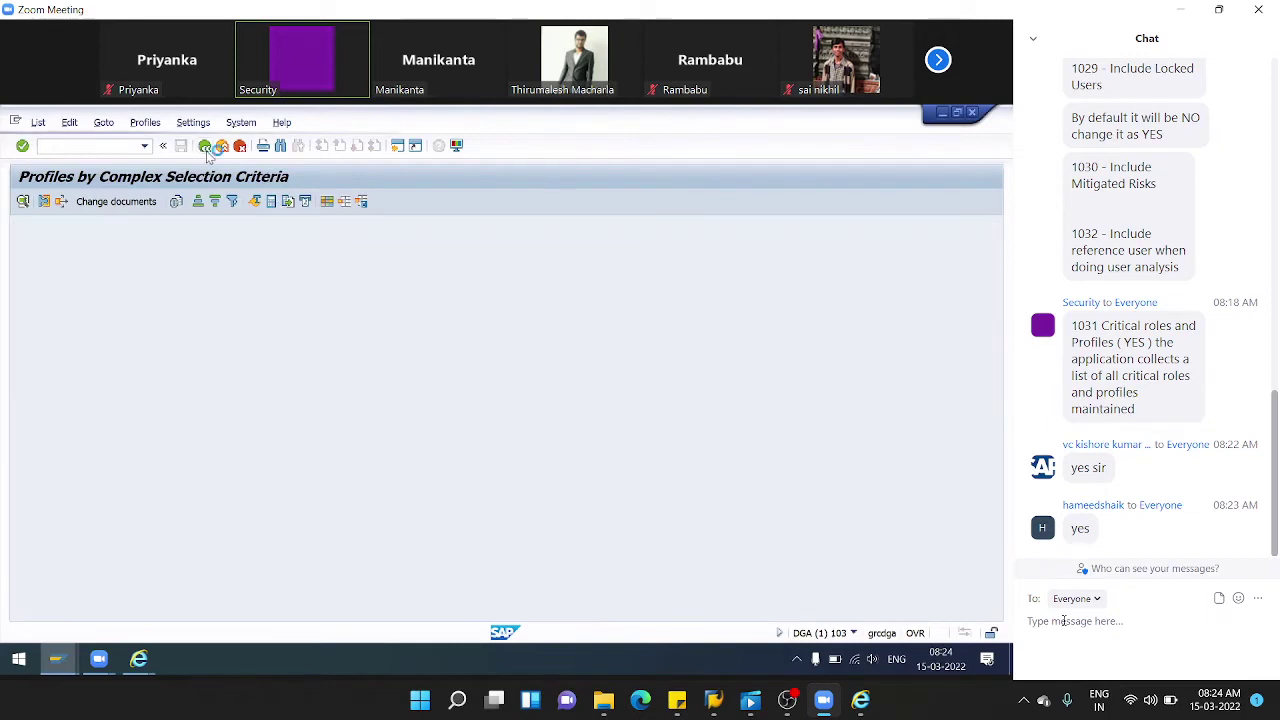
left_click(205, 147)
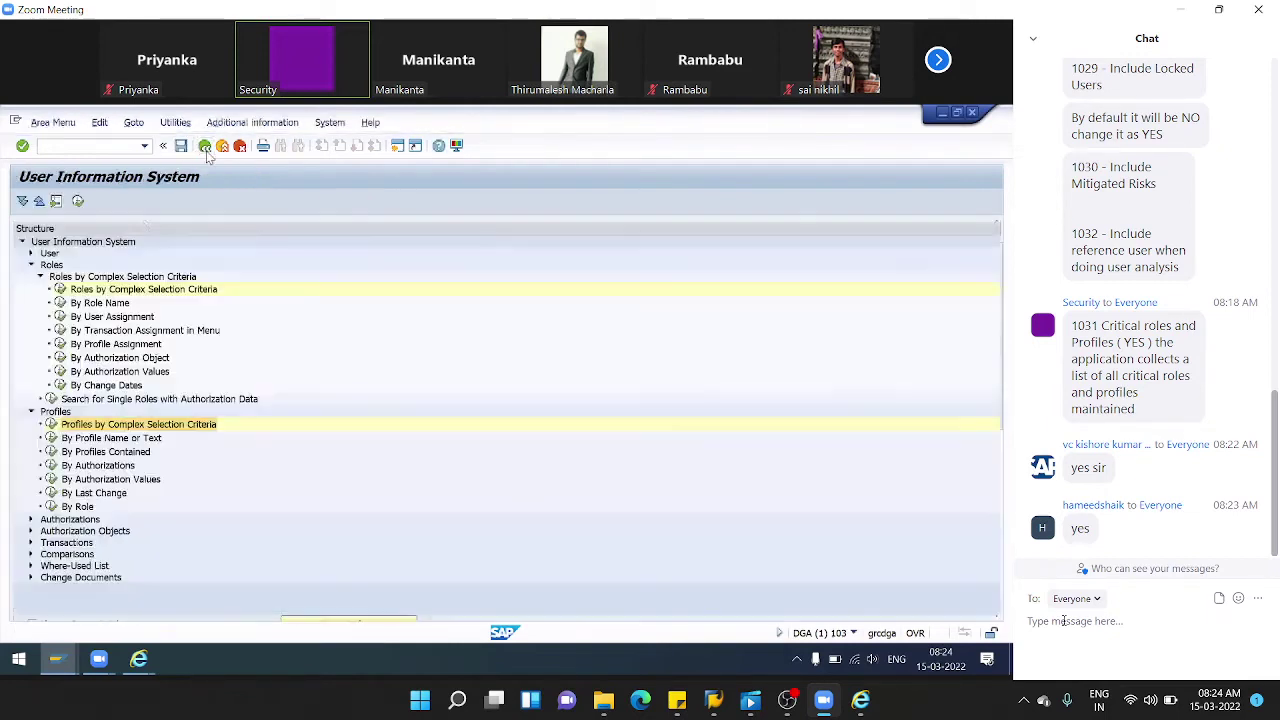
left_click(30, 253)
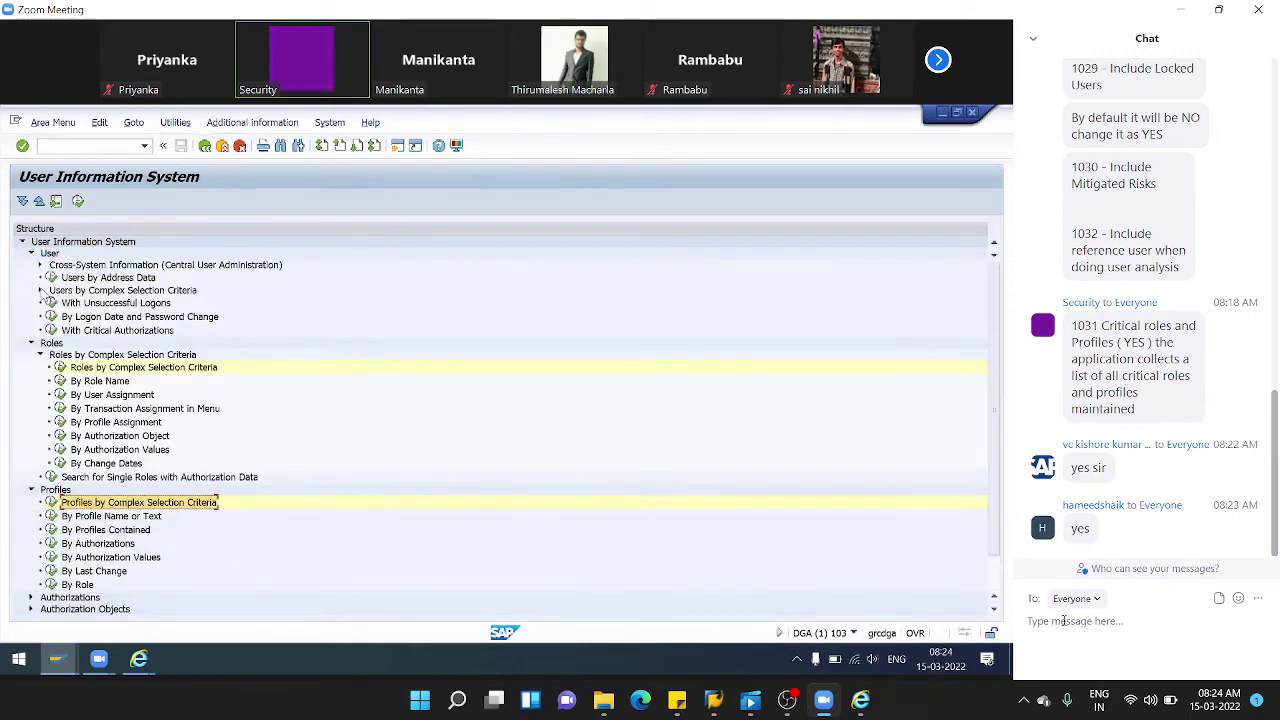
left_click(40, 290)
left_click(58, 303)
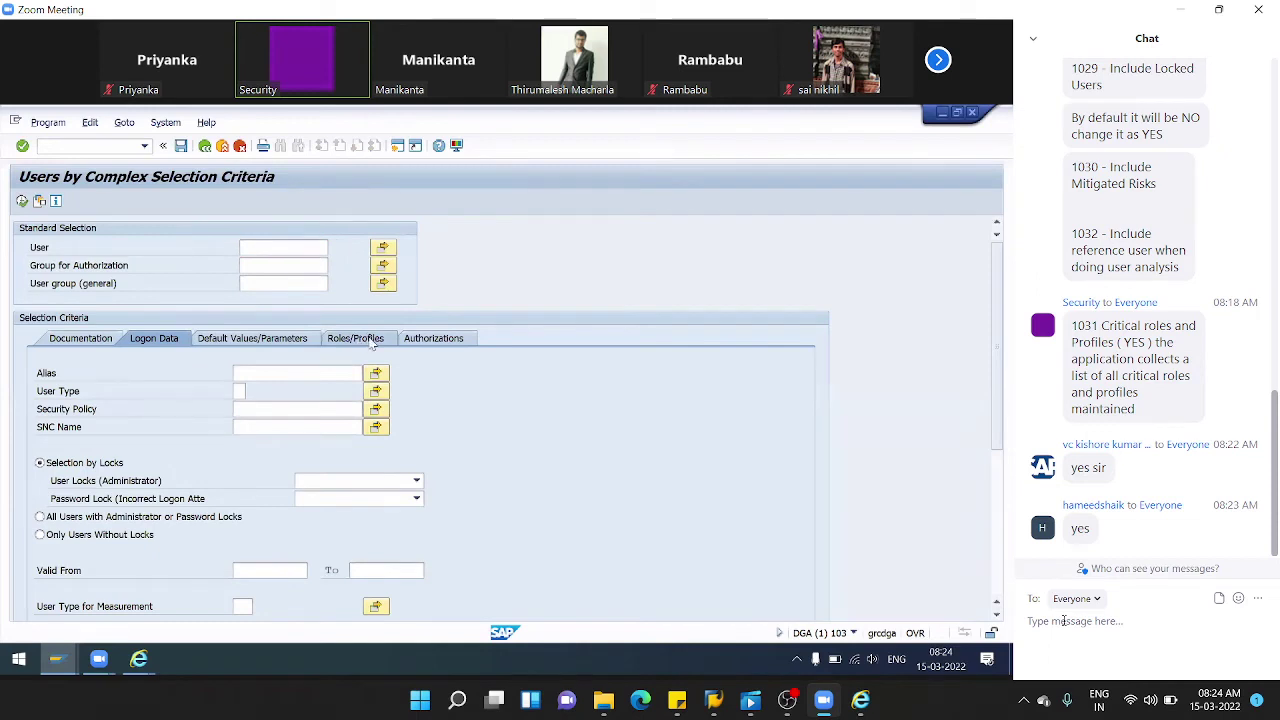
- Filter users by profile name SAP_ALL on the Roles/Profiles tab and execute, listing 10 users
left_click(372, 339)
left_click(326, 498)
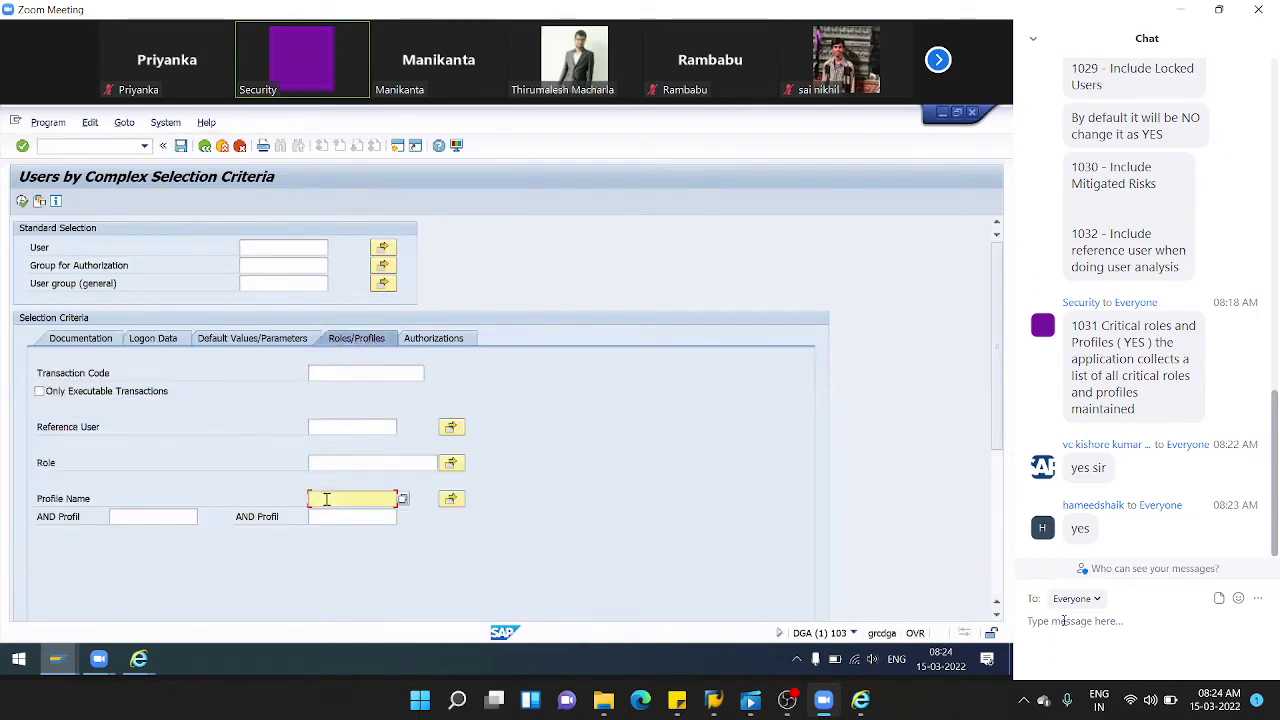
type("SA")
key("Down")
key("Return")
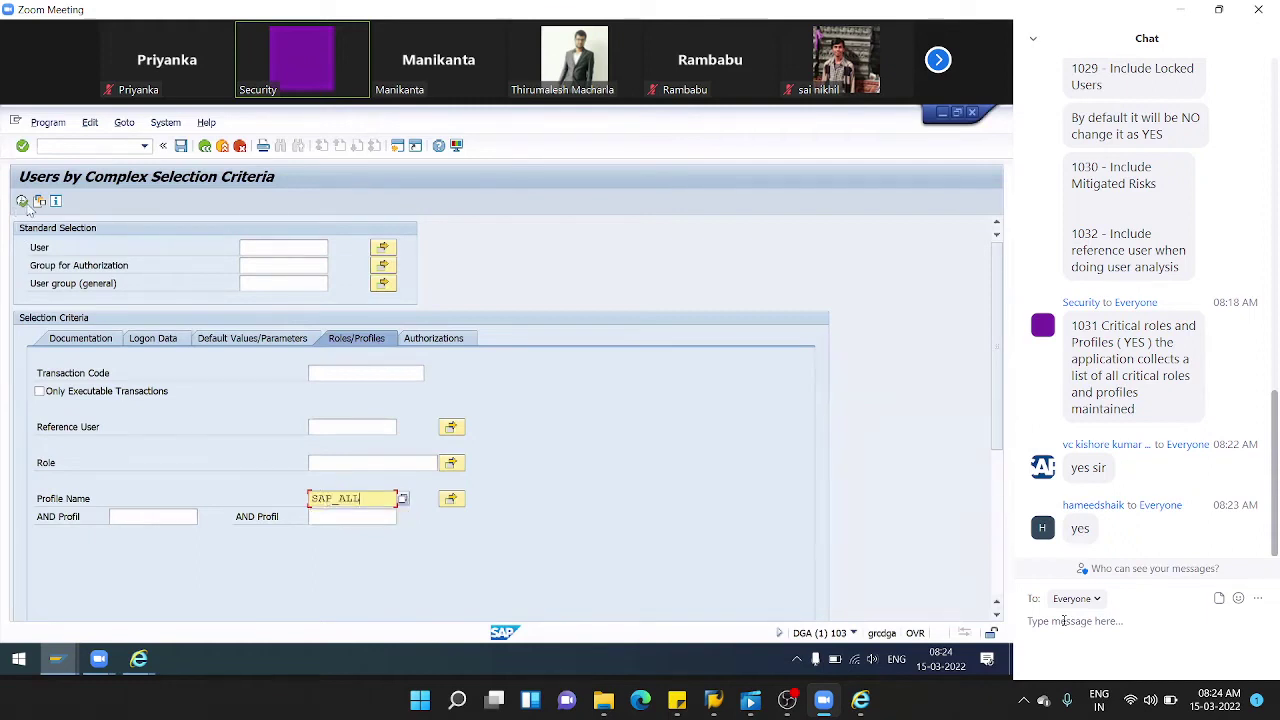
left_click(25, 204)
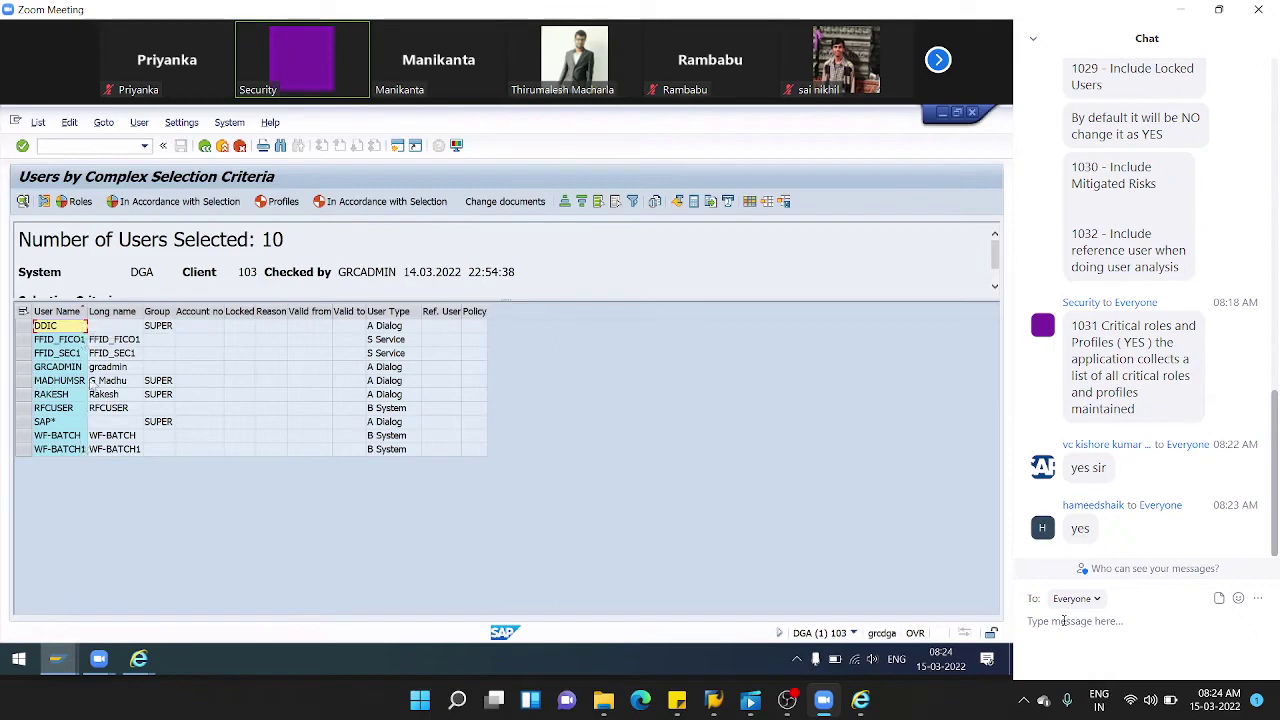
- Close the risk analysis results dialog and user-level window, returning to the Access Management overview
left_click(138, 658)
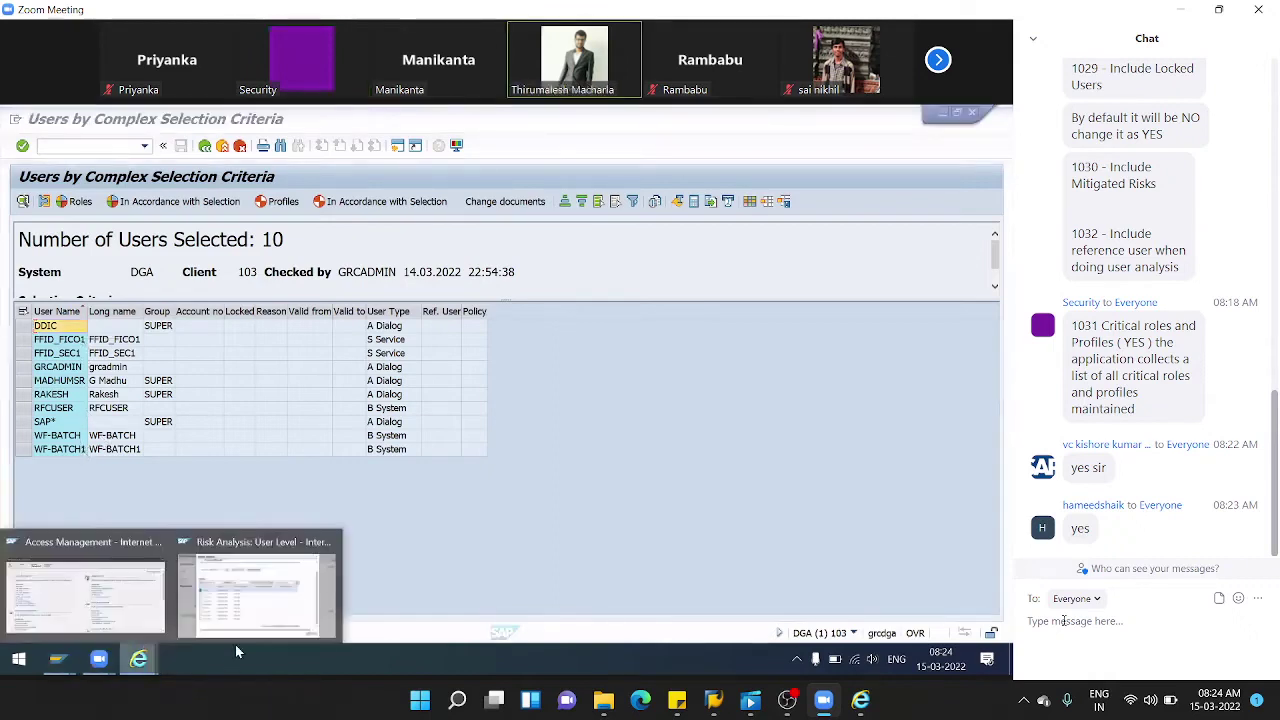
left_click(195, 560)
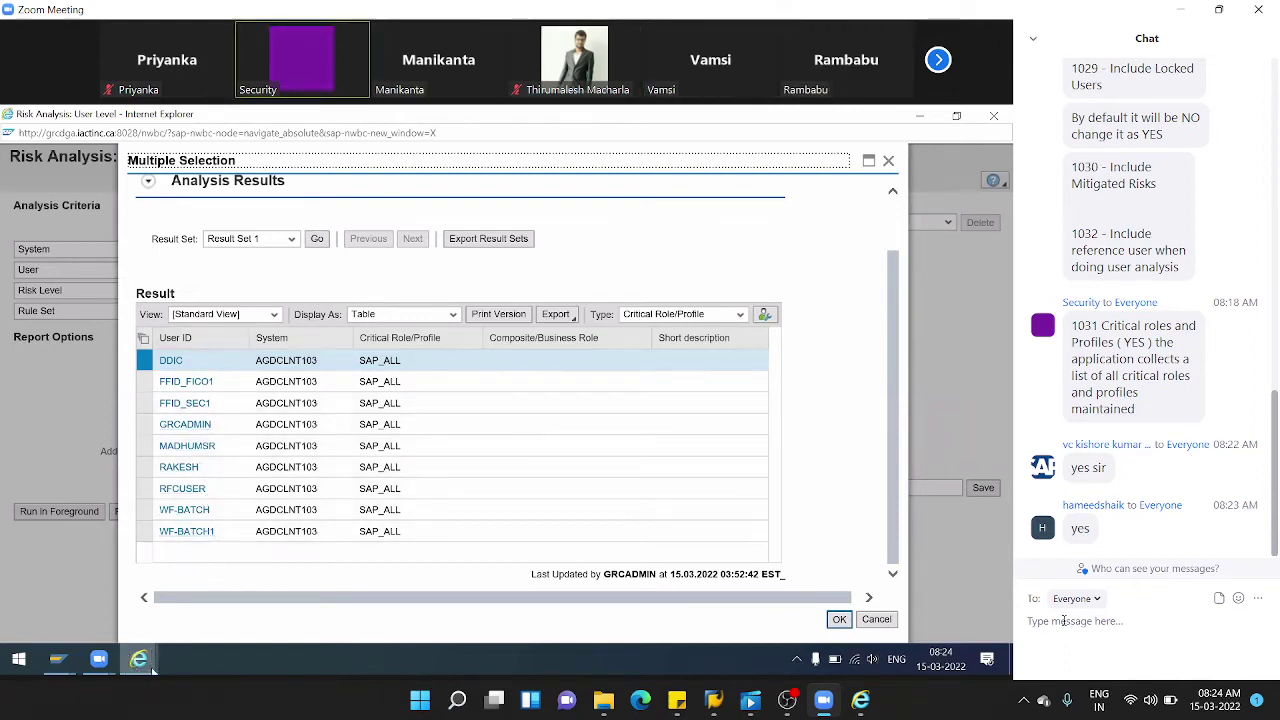
mouse_move(98, 659)
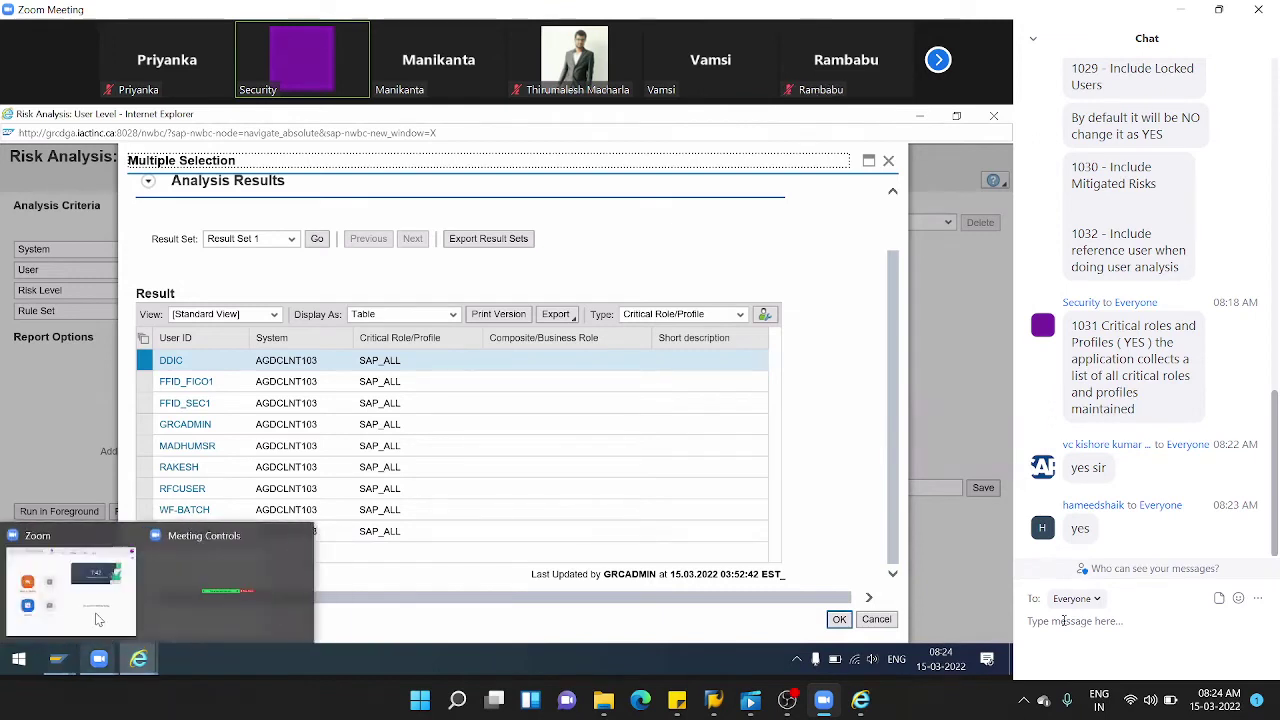
mouse_move(58, 660)
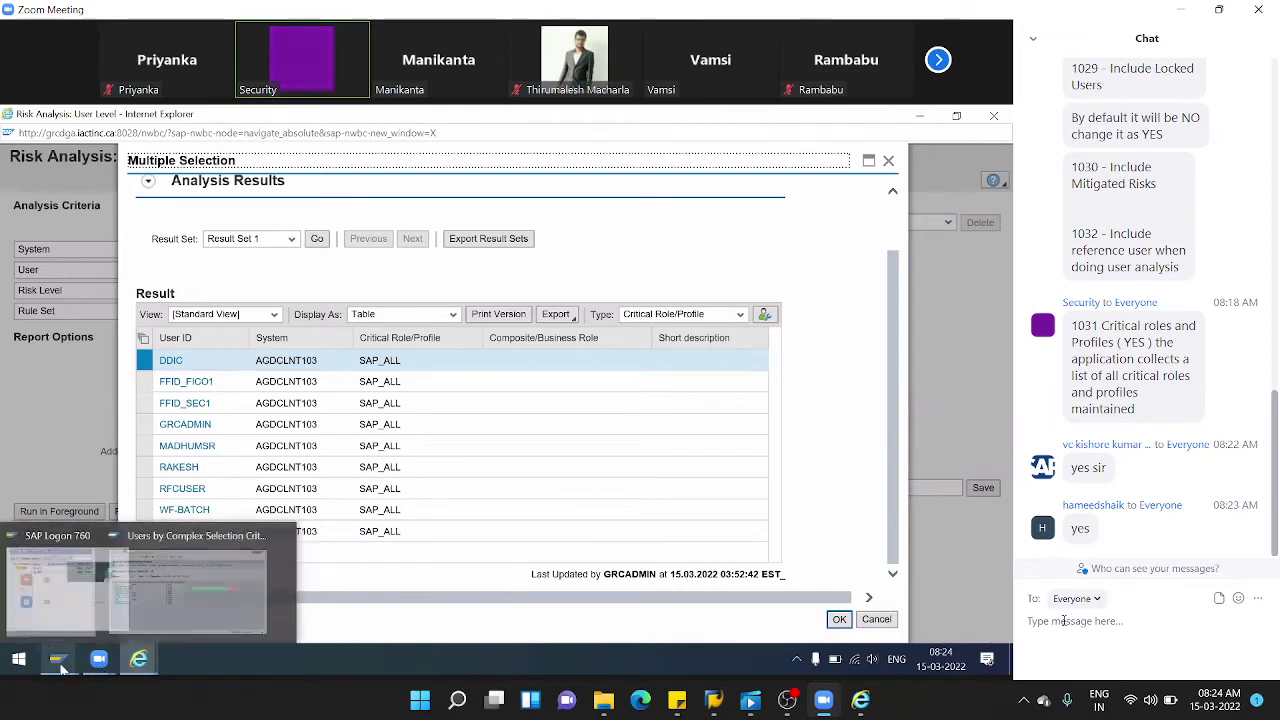
left_click(140, 615)
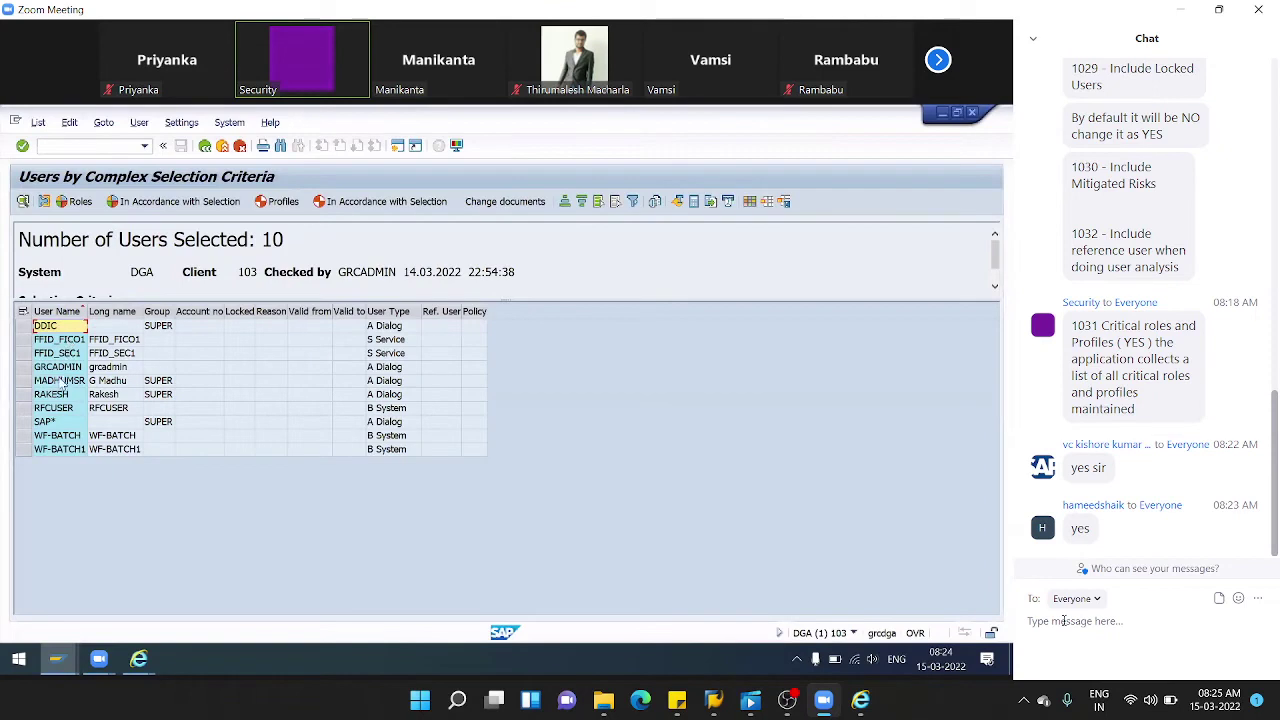
left_click(194, 606)
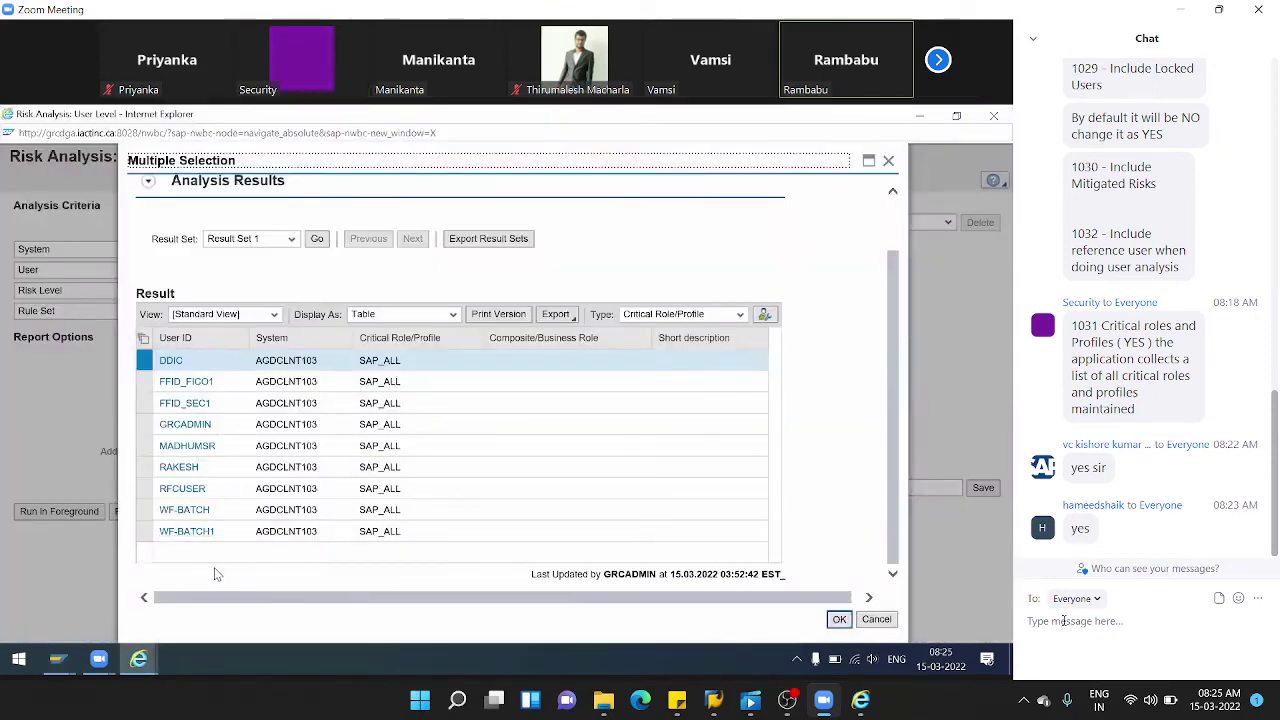
left_click(888, 162)
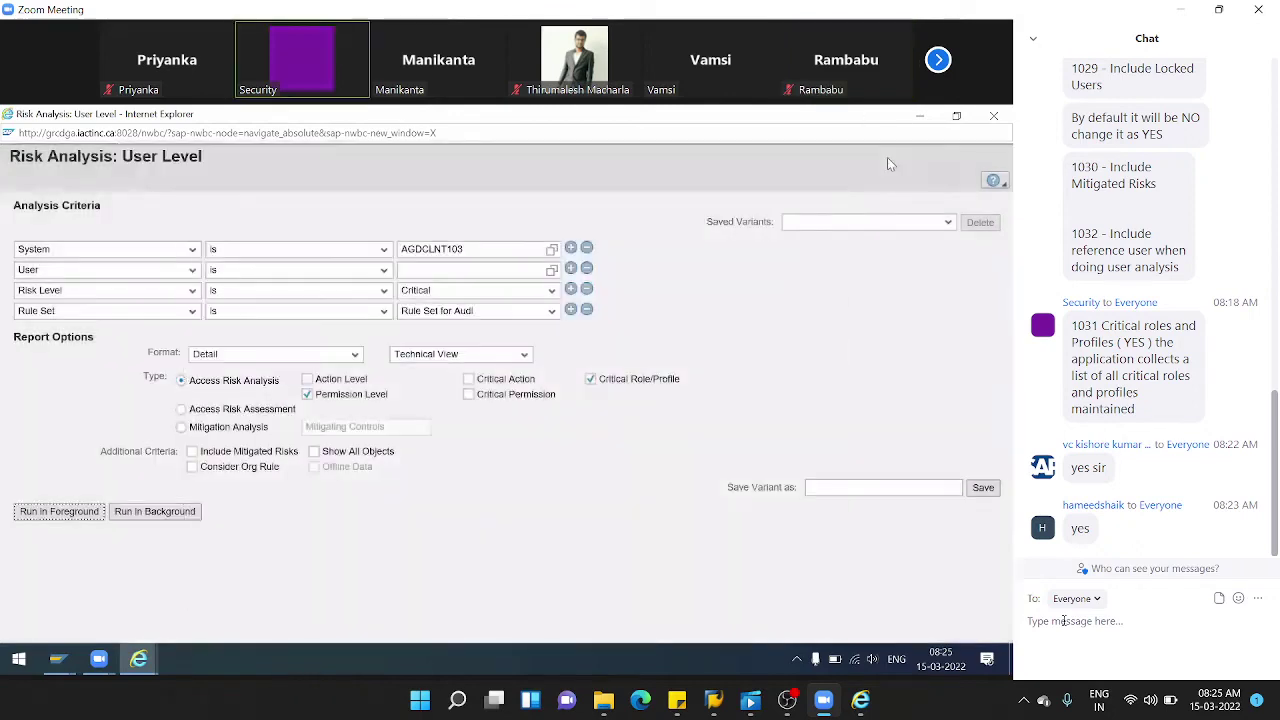
left_click(996, 120)
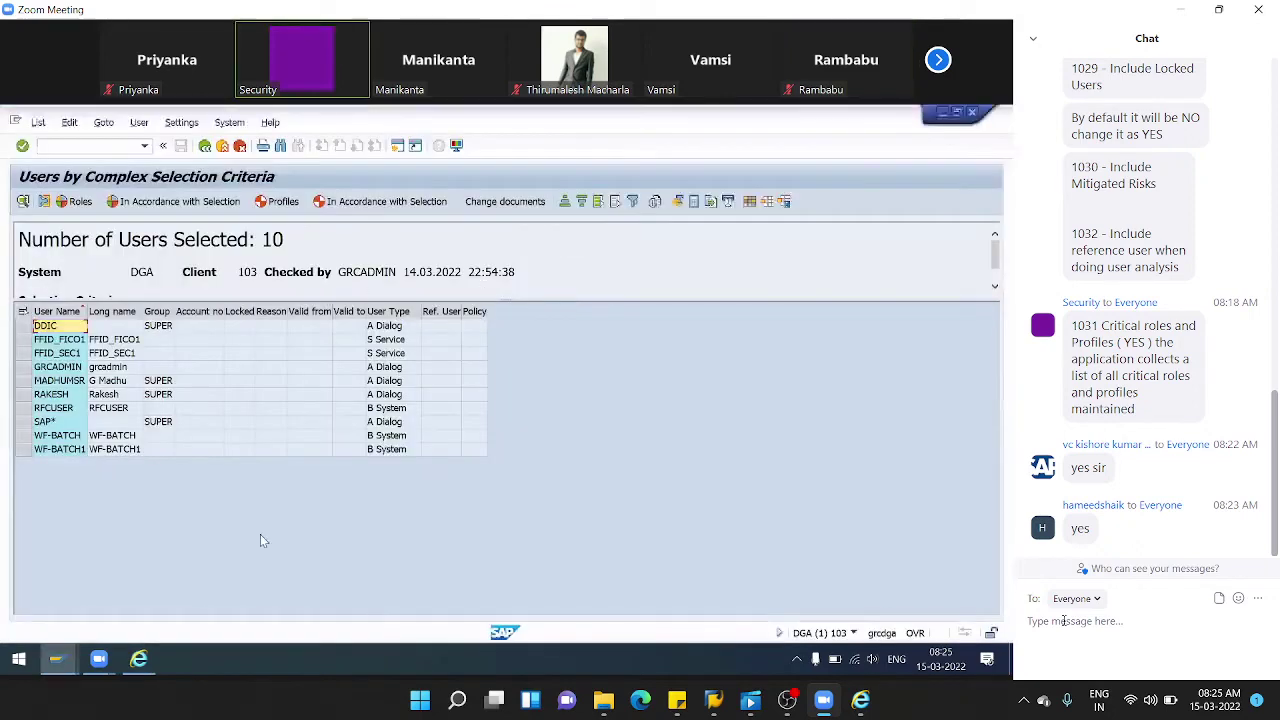
left_click(140, 658)
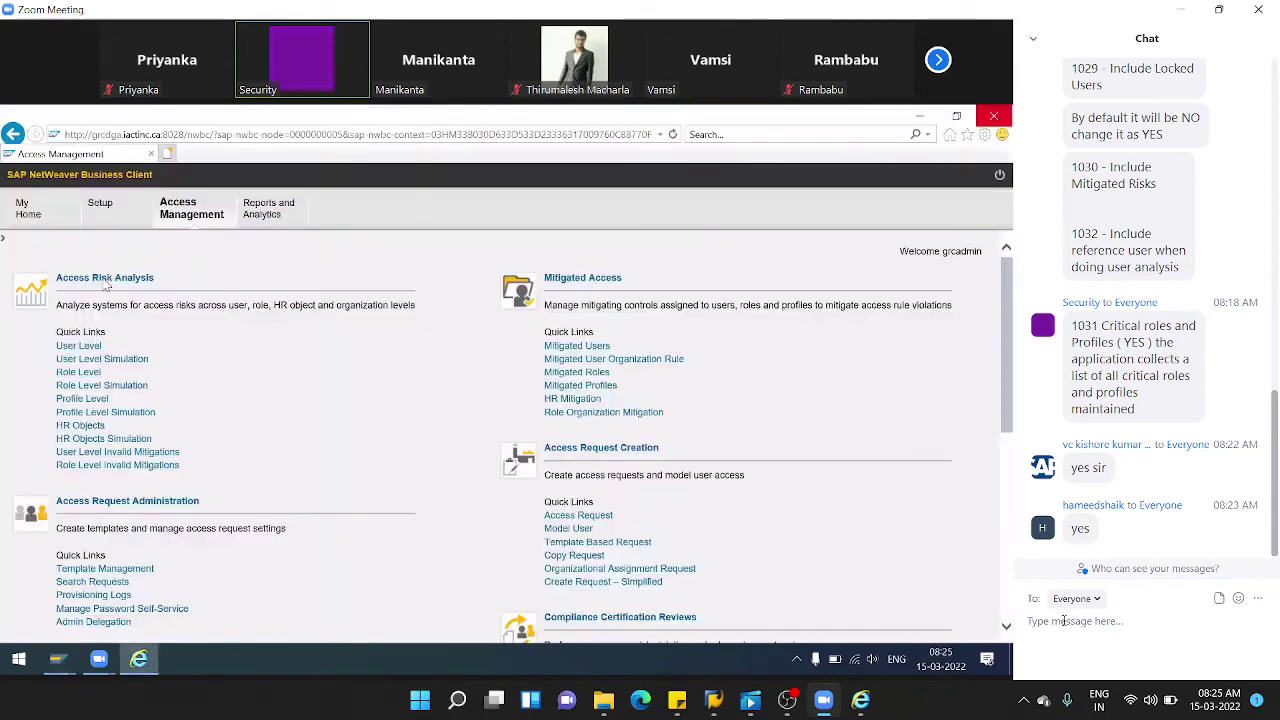
- Create a new critical profile under Setup > Critical Profiles with system AGDCLNT103
left_click(108, 226)
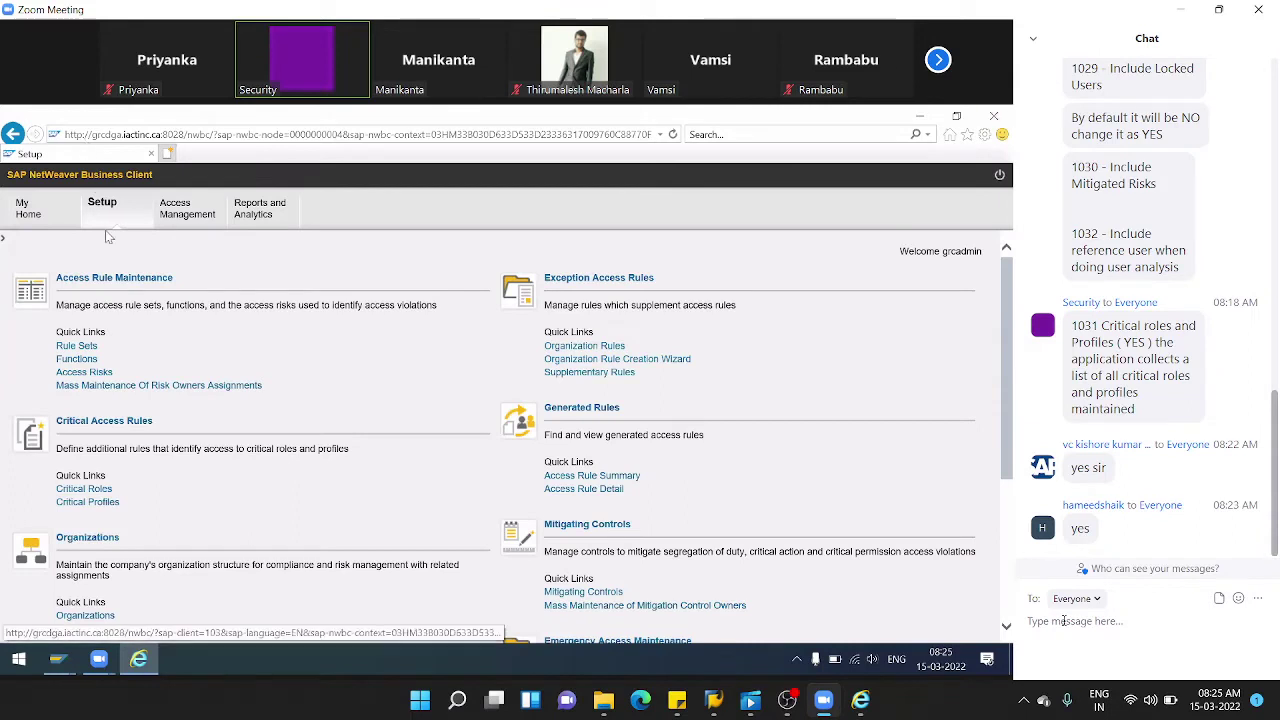
left_click(99, 505)
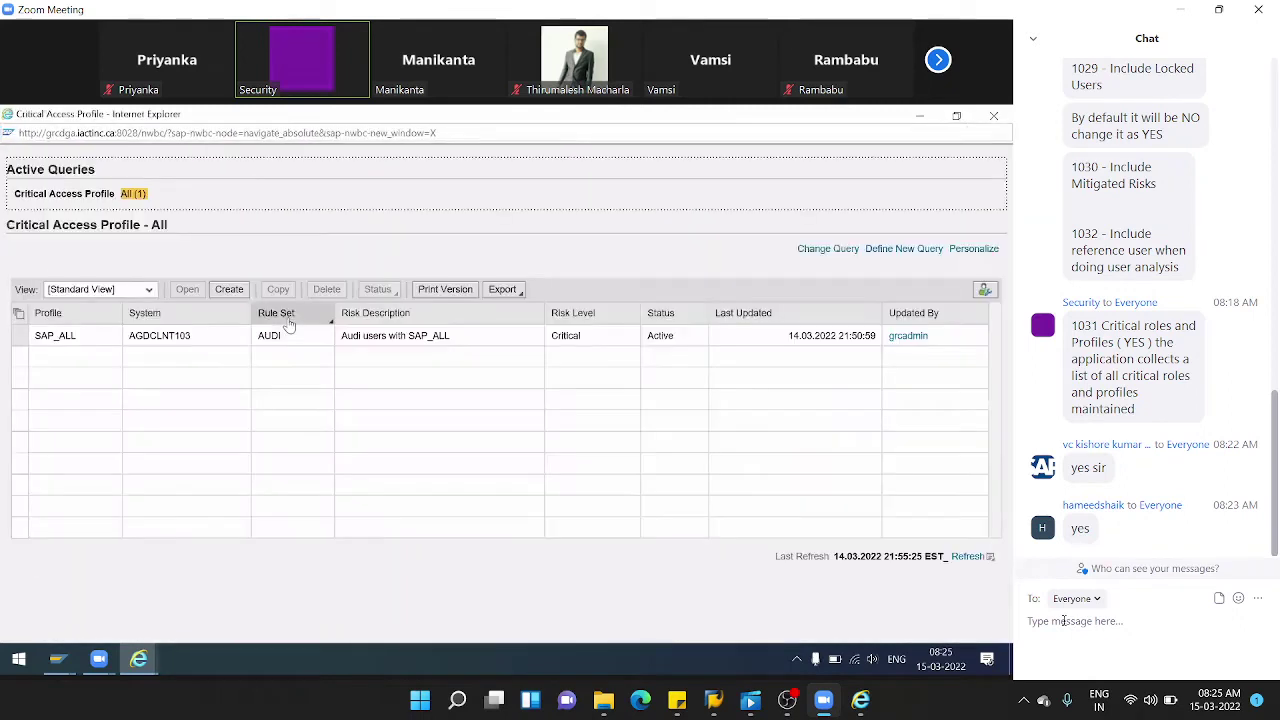
left_click(233, 290)
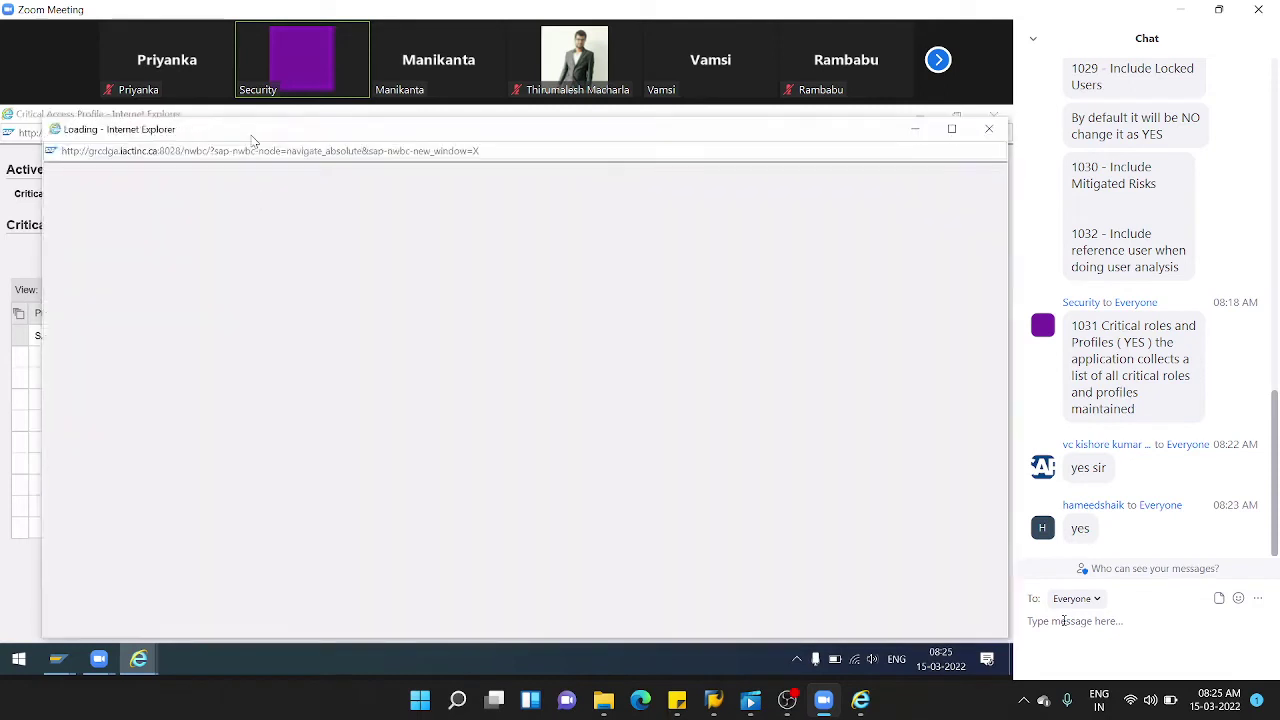
left_click(390, 242)
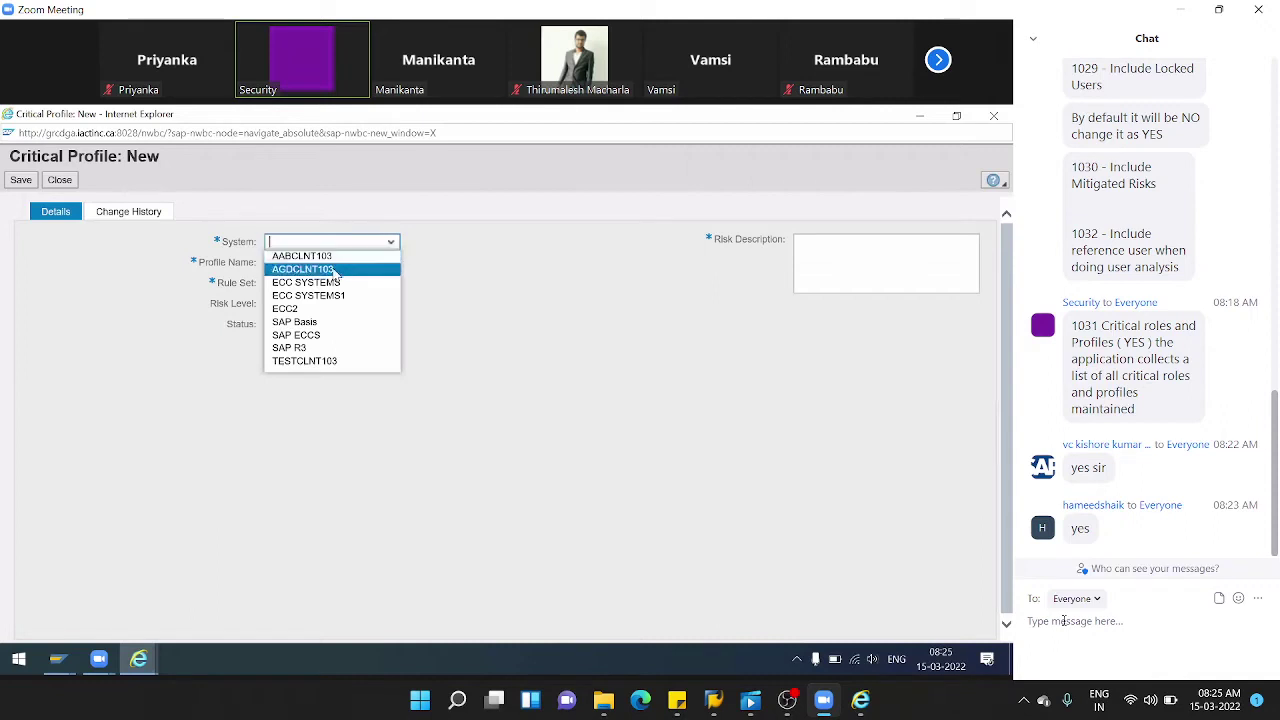
left_click(333, 269)
- Look up and set profile name SAP_NEW, and choose Rule Set for Audi
left_click(369, 262)
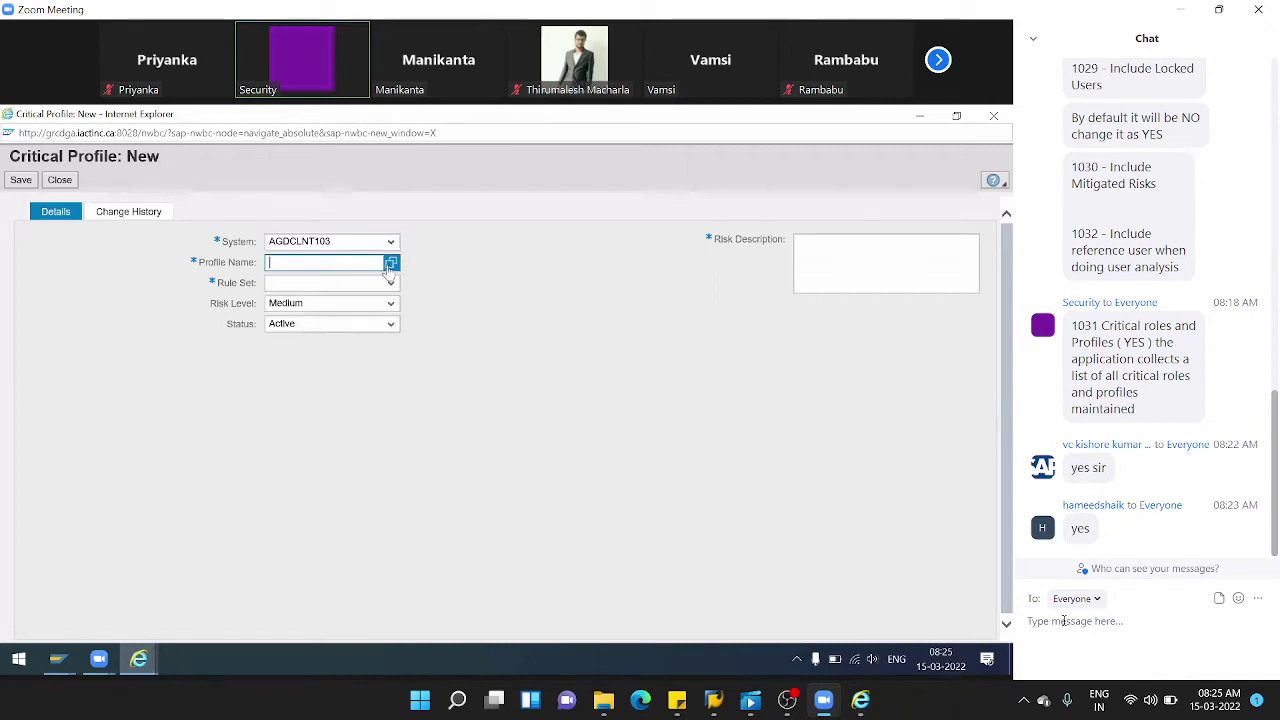
left_click(391, 262)
left_click(427, 221)
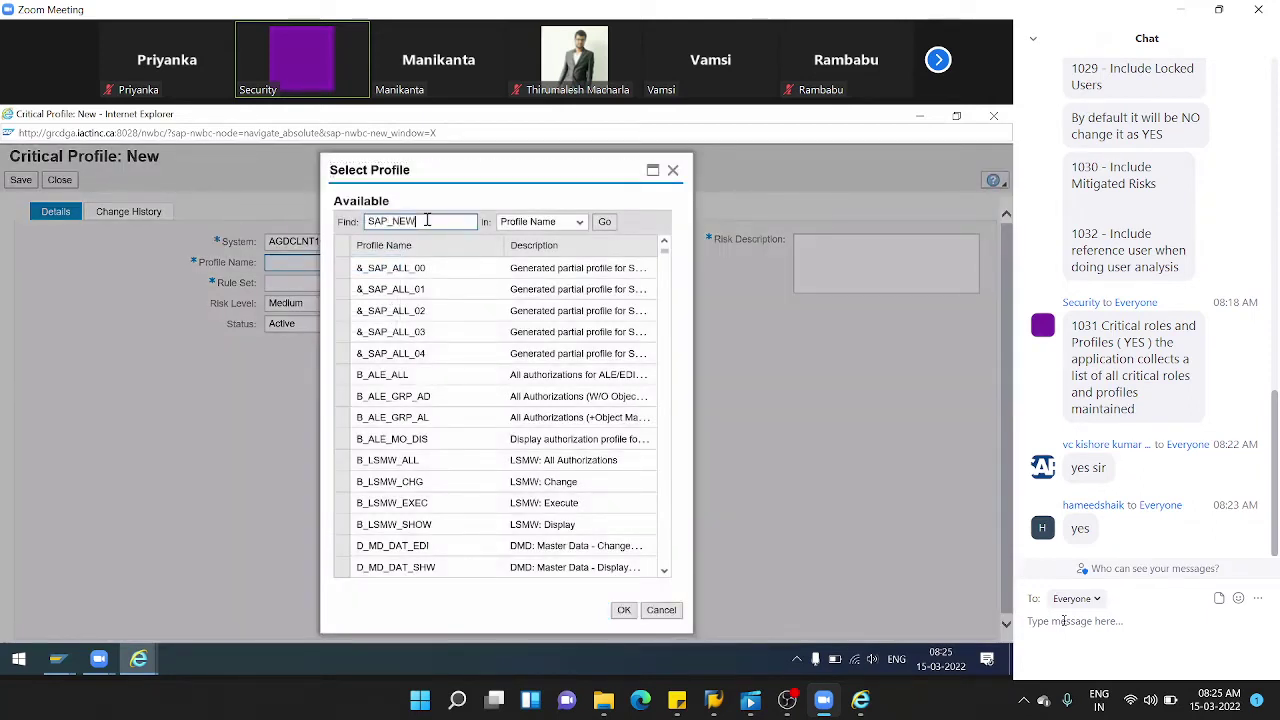
left_click(604, 221)
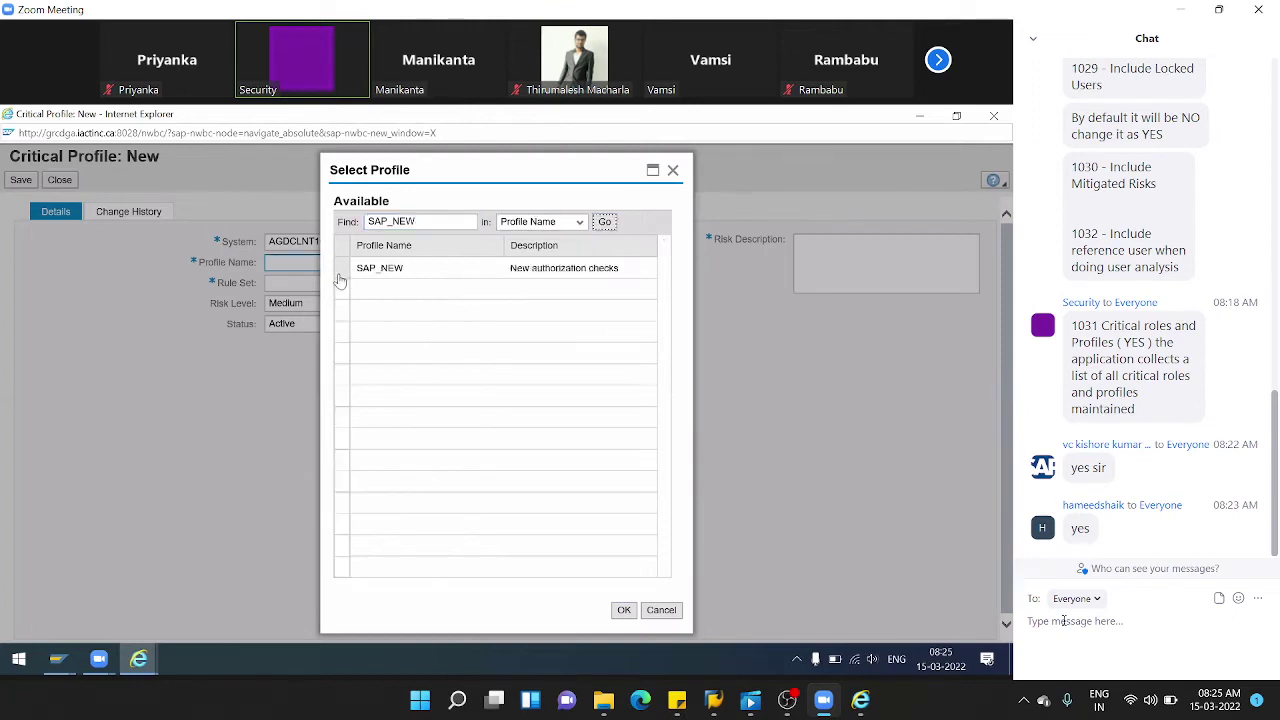
left_click(342, 272)
left_click(623, 611)
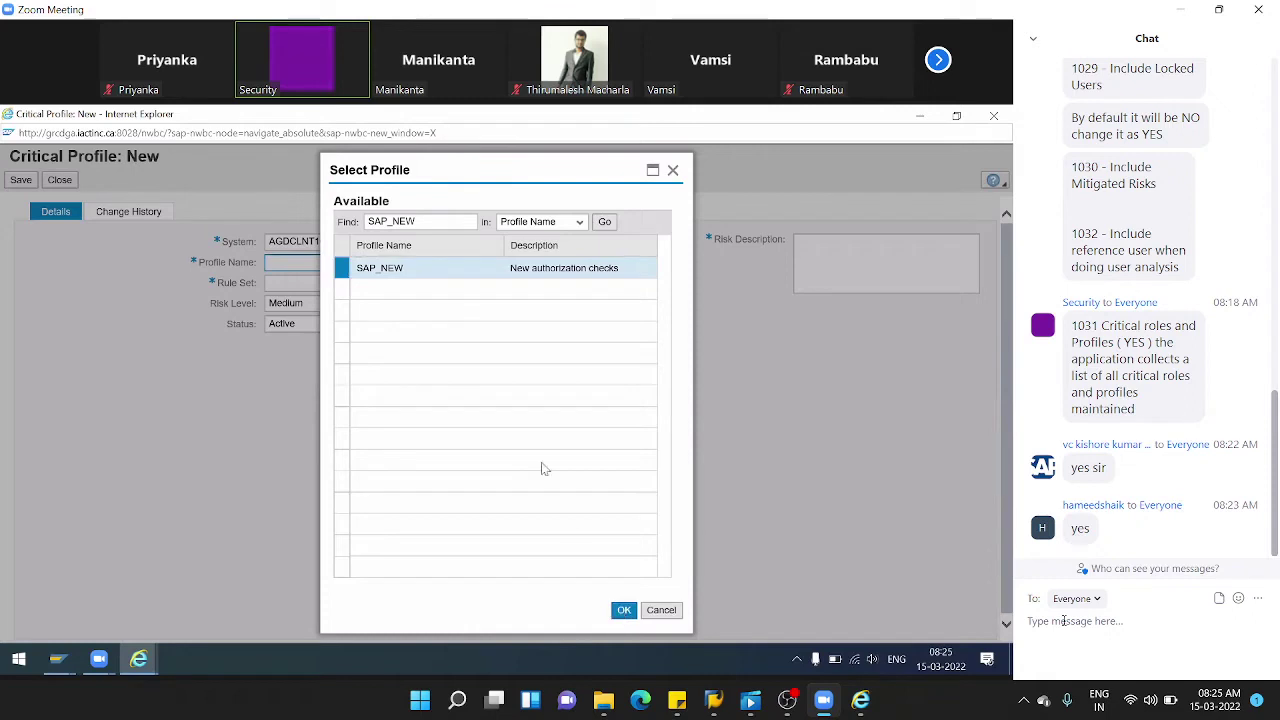
left_click(389, 284)
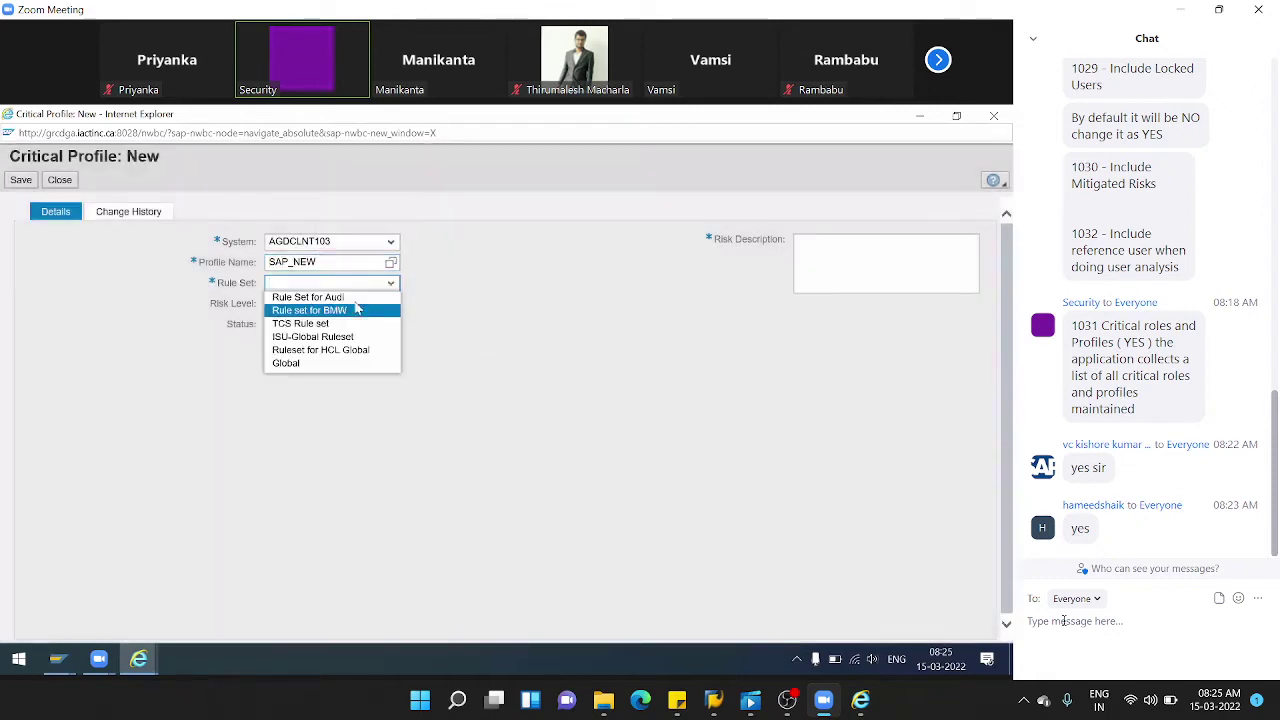
left_click(350, 297)
- Describe the risk as an SAP_NEW profile for Audi and set Risk Level to Critical
left_click(898, 266)
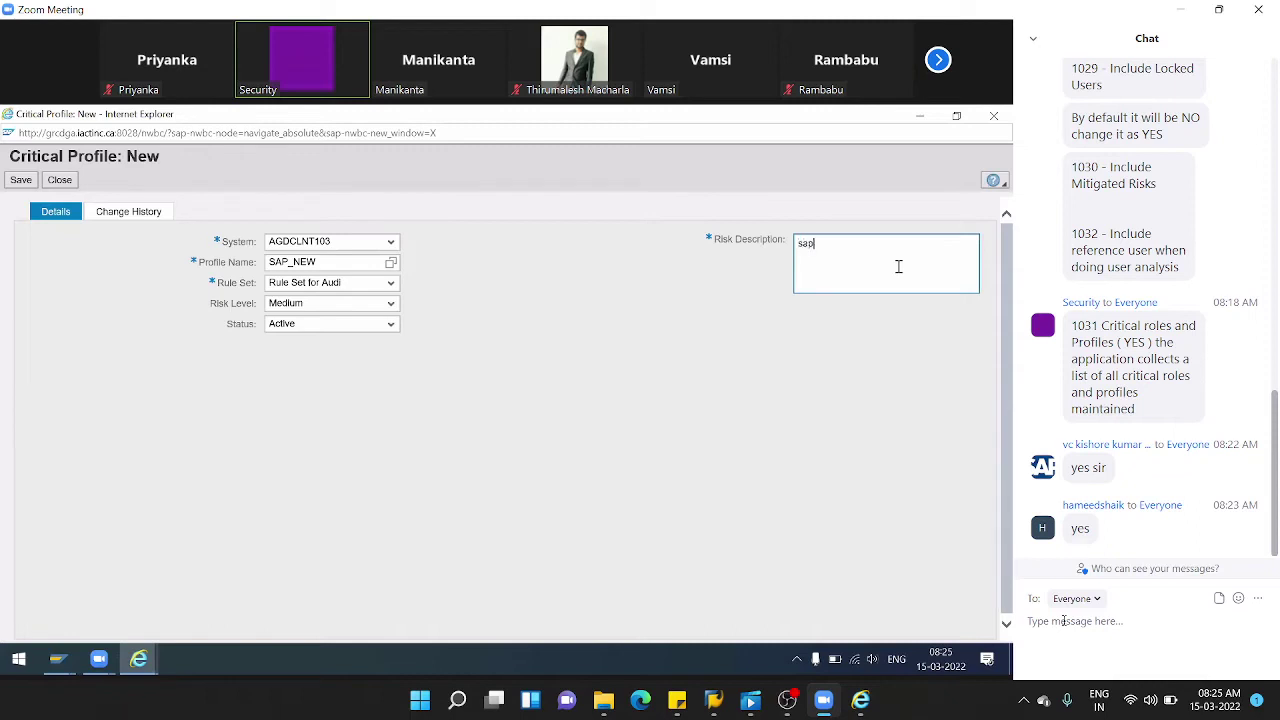
type("sap_new")
type(" profi")
type("le for")
type(" su")
key("BackSpace")
key("BackSpace")
key("BackSpace")
key("BackSpace")
type("audi rule set")
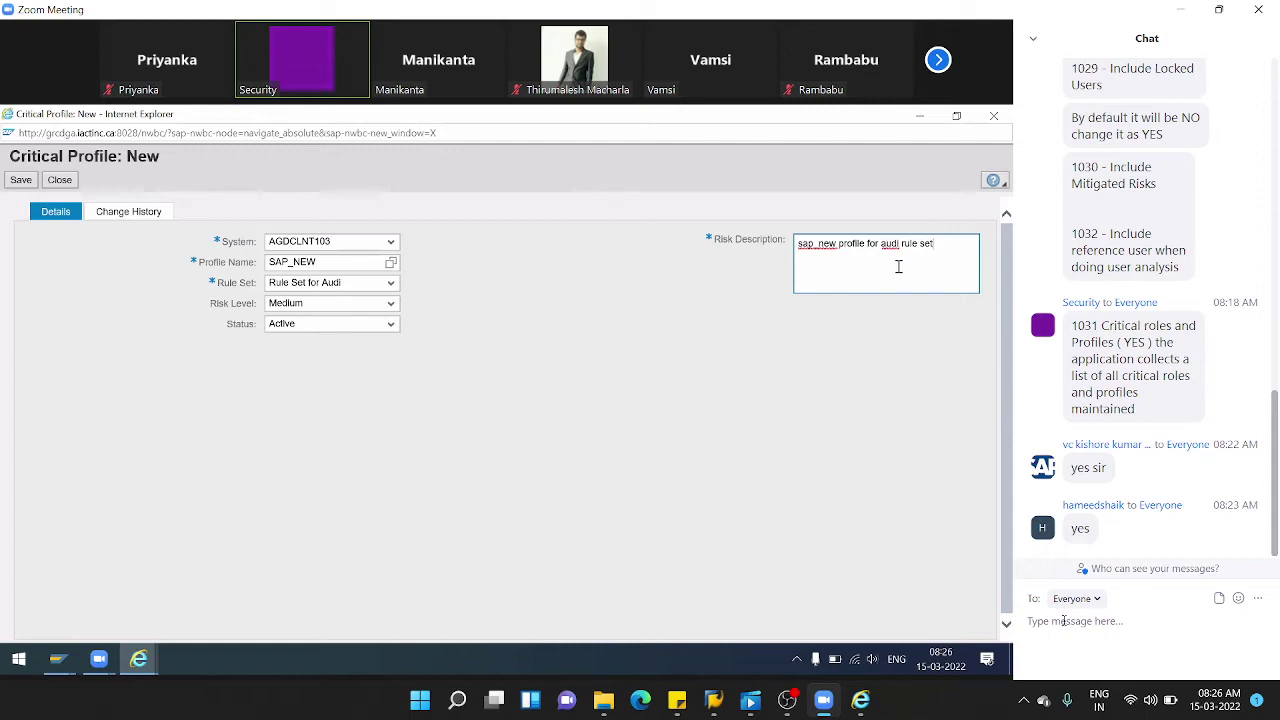
left_click(391, 304)
left_click(303, 357)
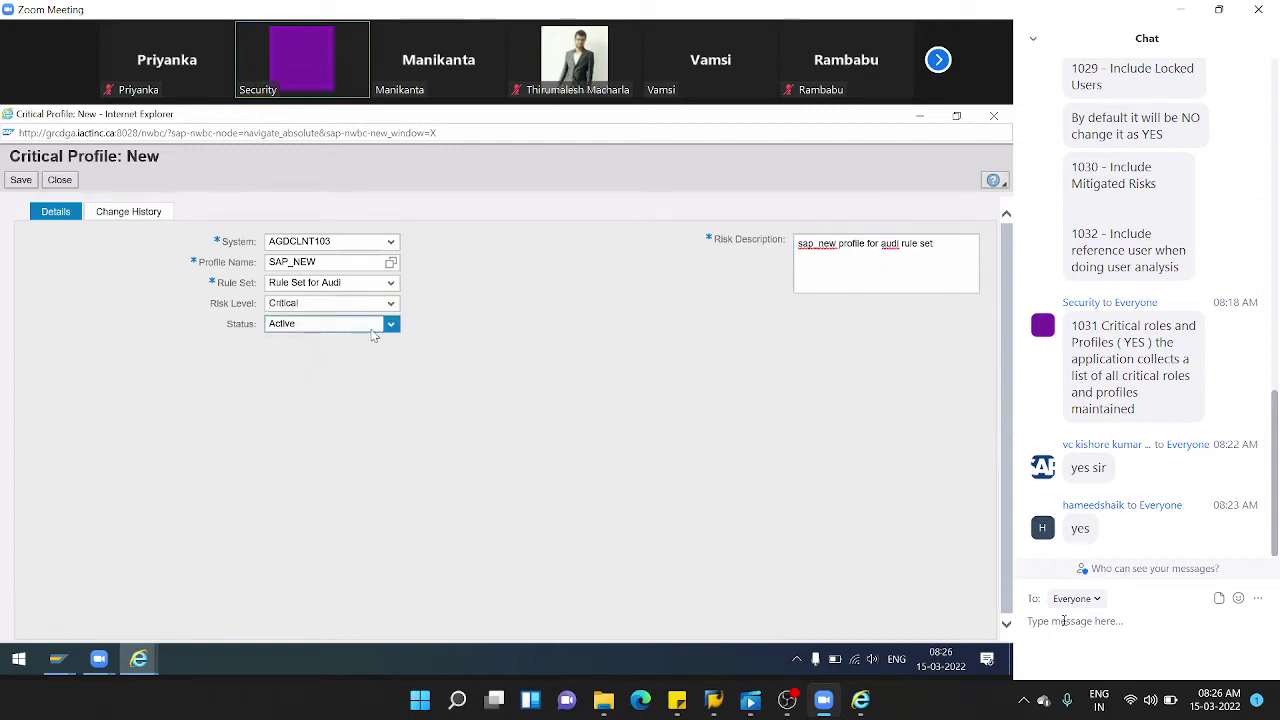
- Save the SAP_NEW critical profile and close it back to the profile list
left_click(22, 183)
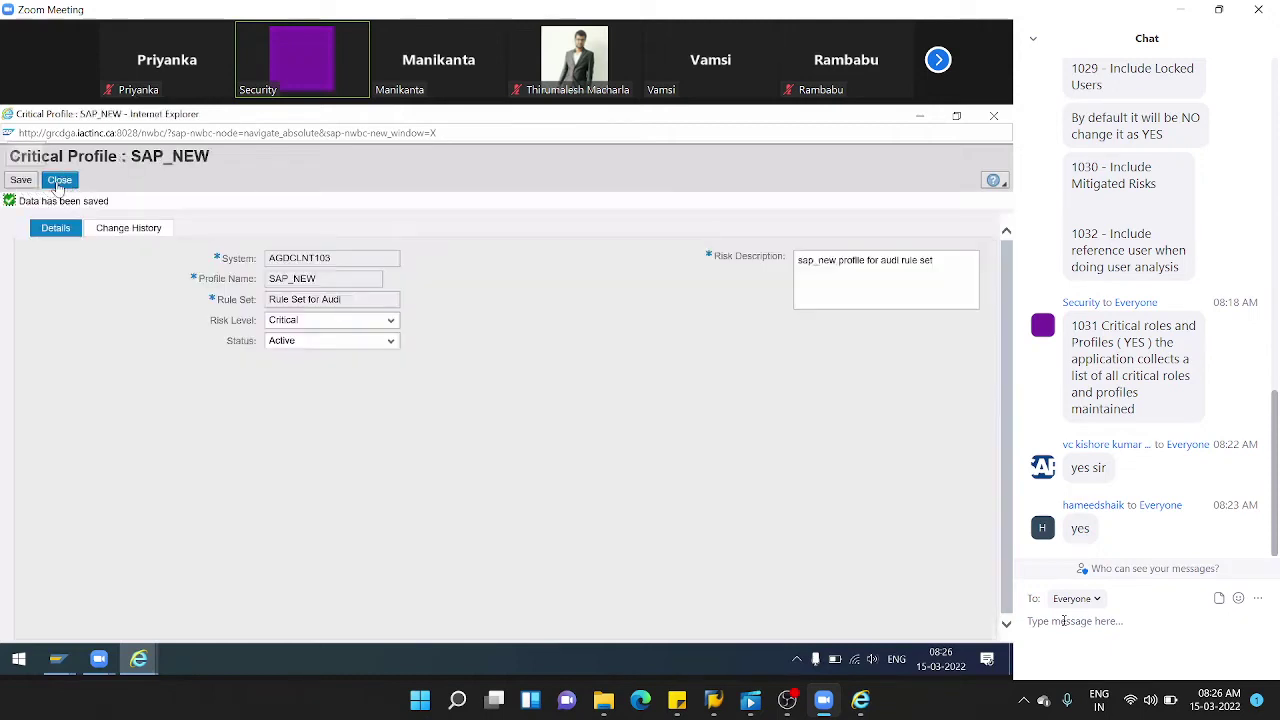
left_click(59, 181)
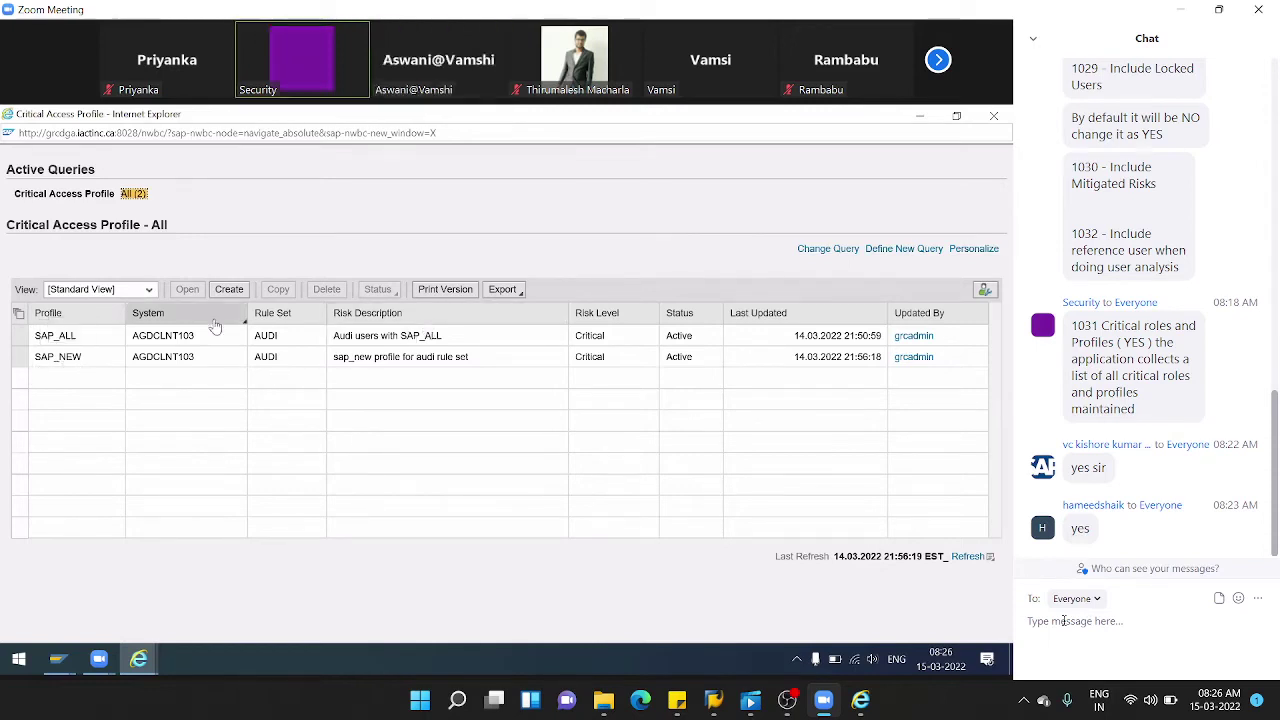
key("alt+Tab")
- Open user-level risk analysis full-size and set the System criterion to AGDCLNT103
left_click(174, 229)
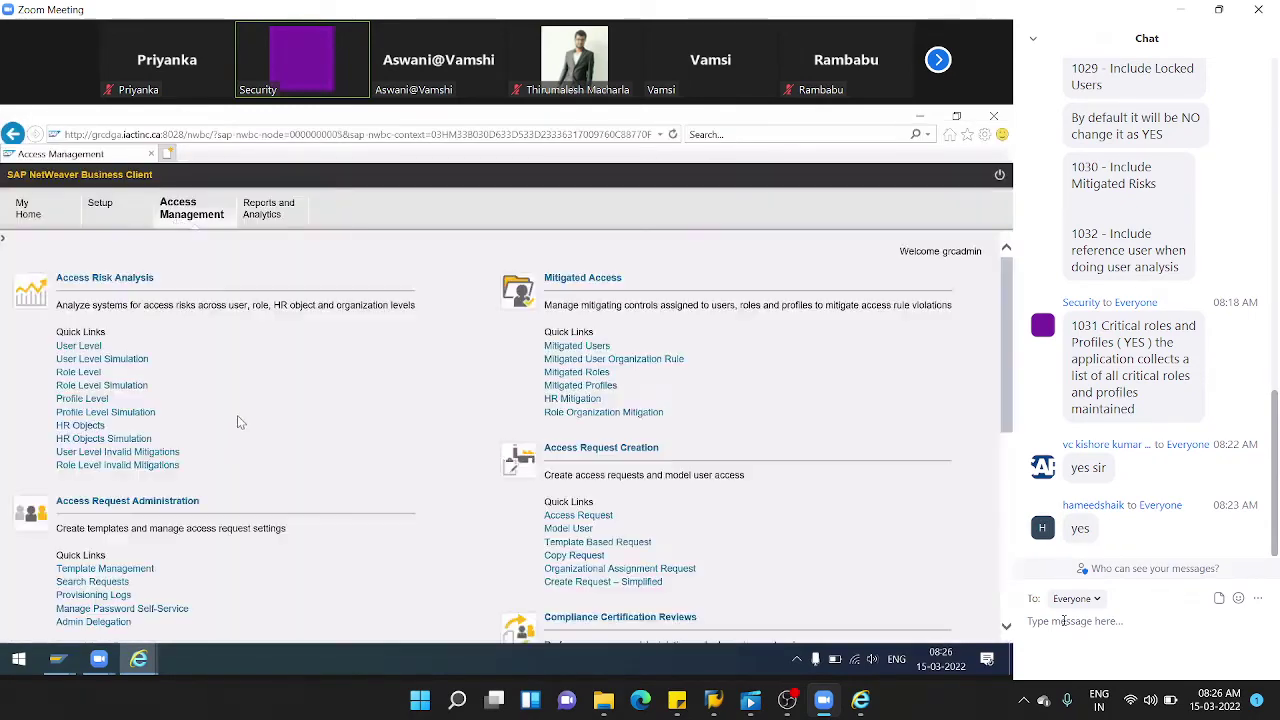
left_click(79, 346)
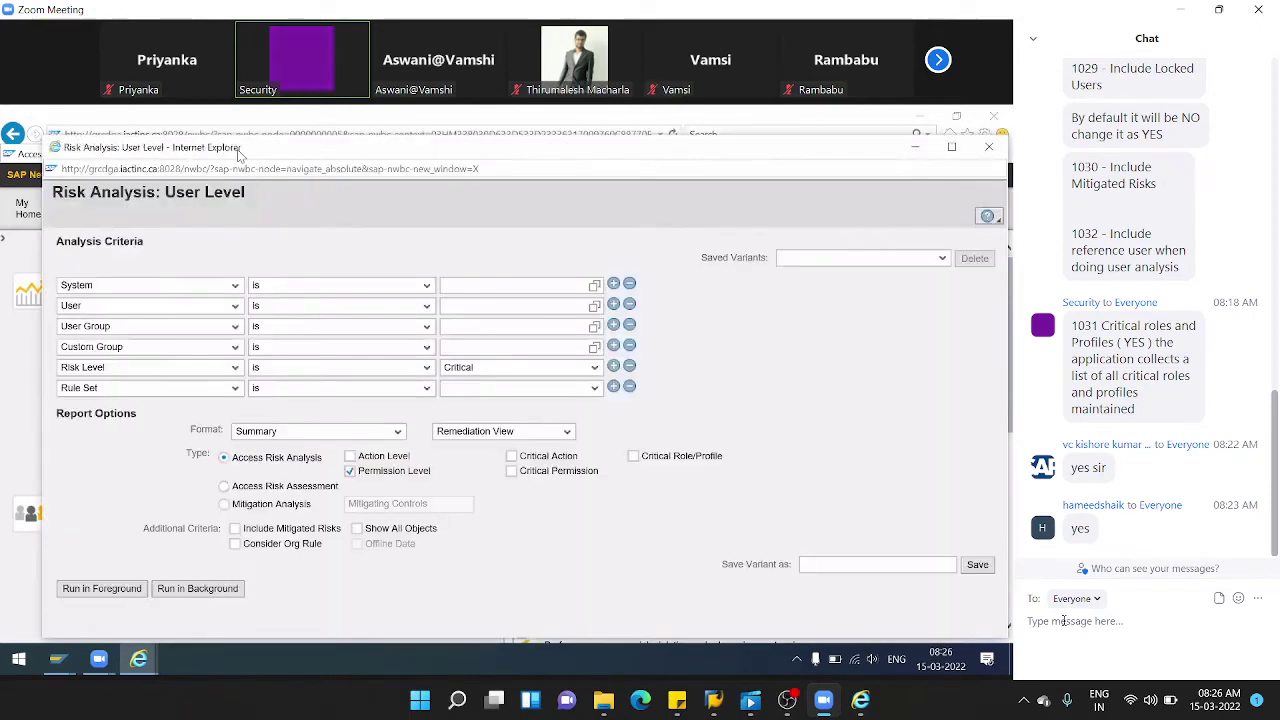
double_click(237, 149)
left_click(552, 250)
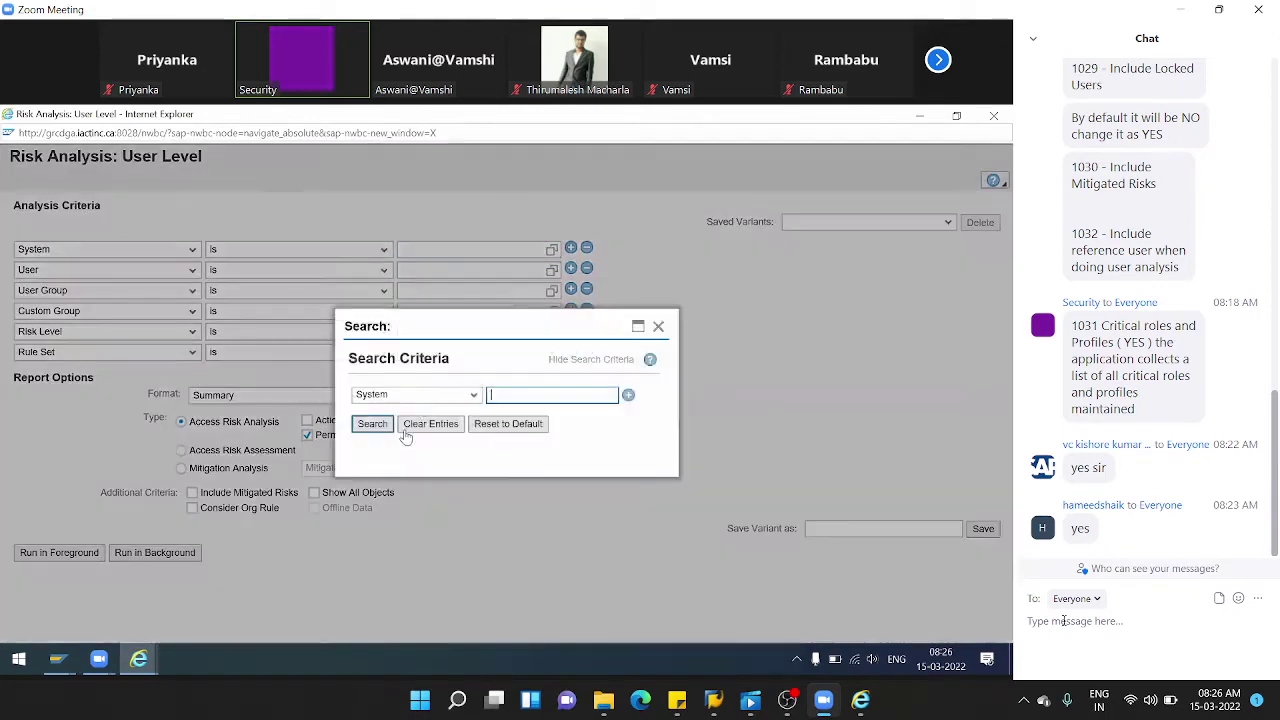
left_click(372, 424)
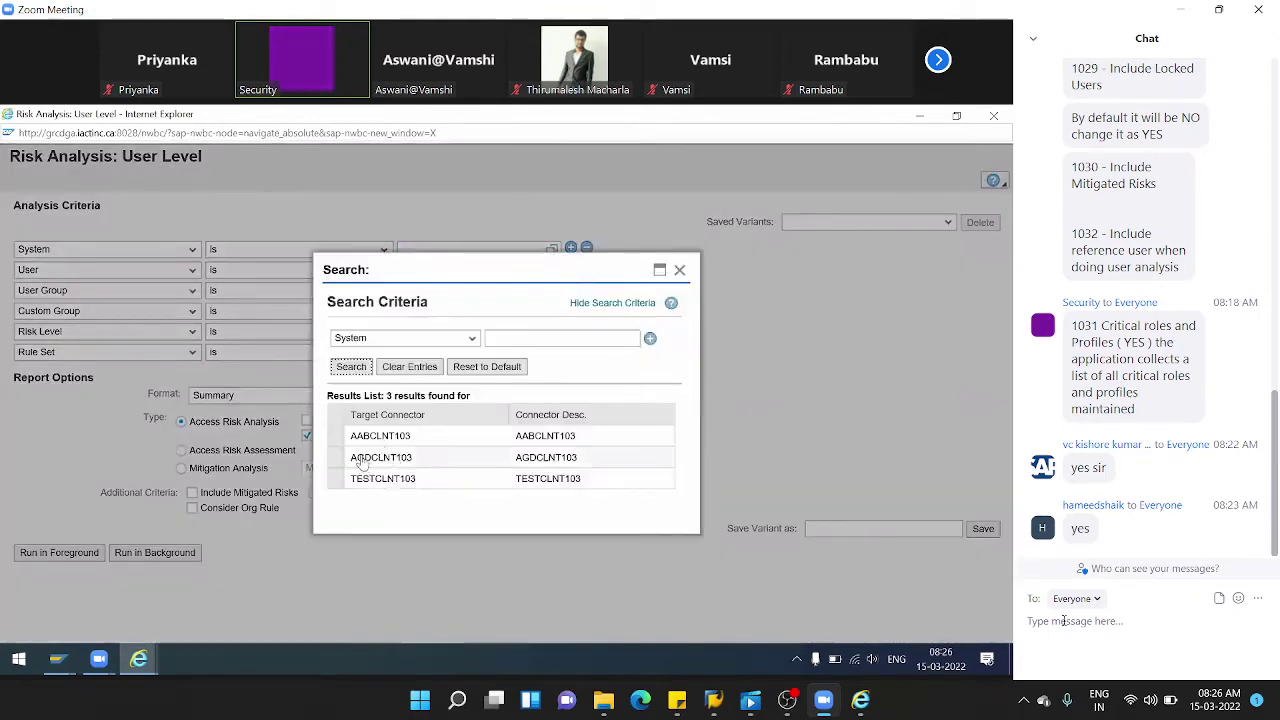
left_click(337, 462)
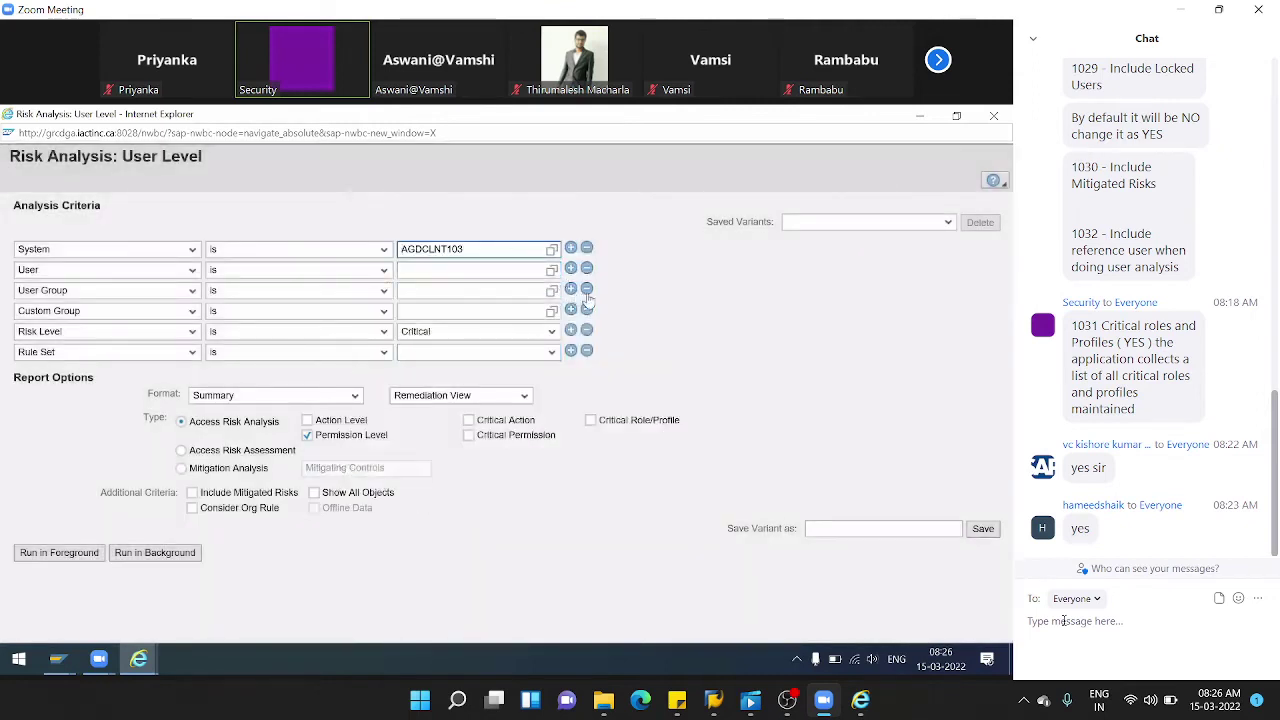
- Remove User Group and Custom Group criteria, set Risk Level All, Rule Set for Audi, include critical profiles
left_click(588, 290)
left_click(588, 290)
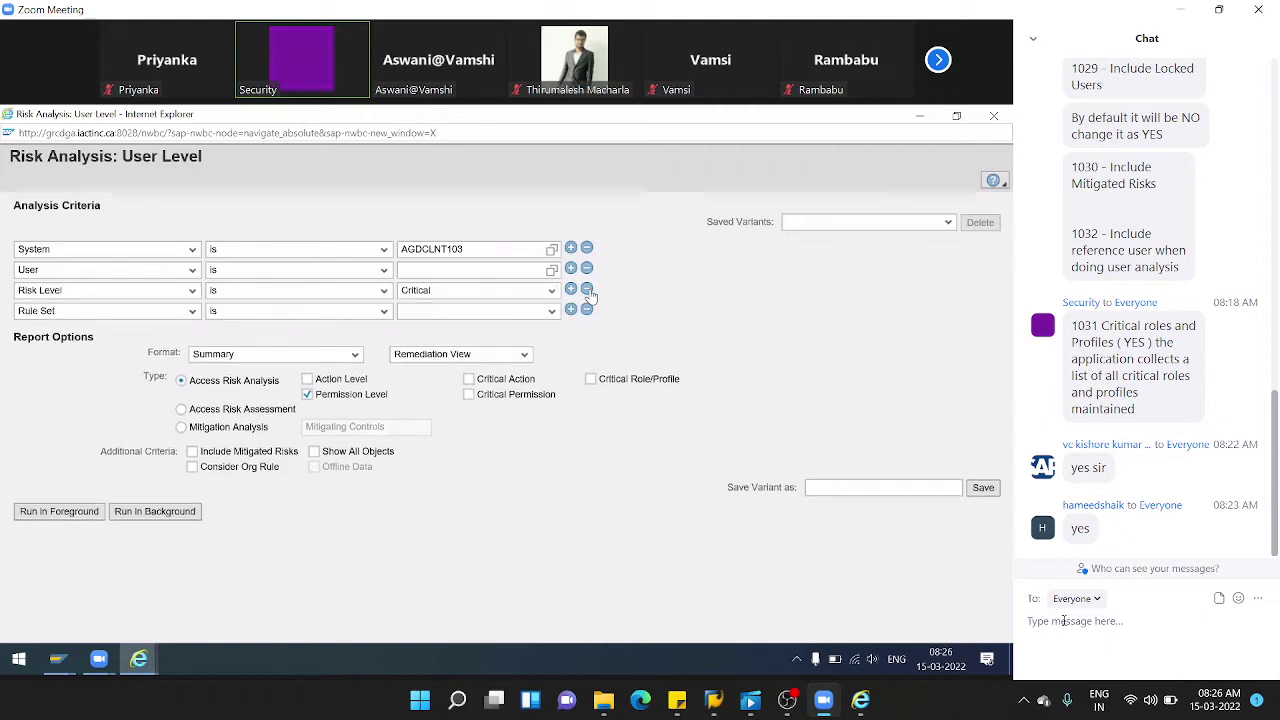
left_click(551, 290)
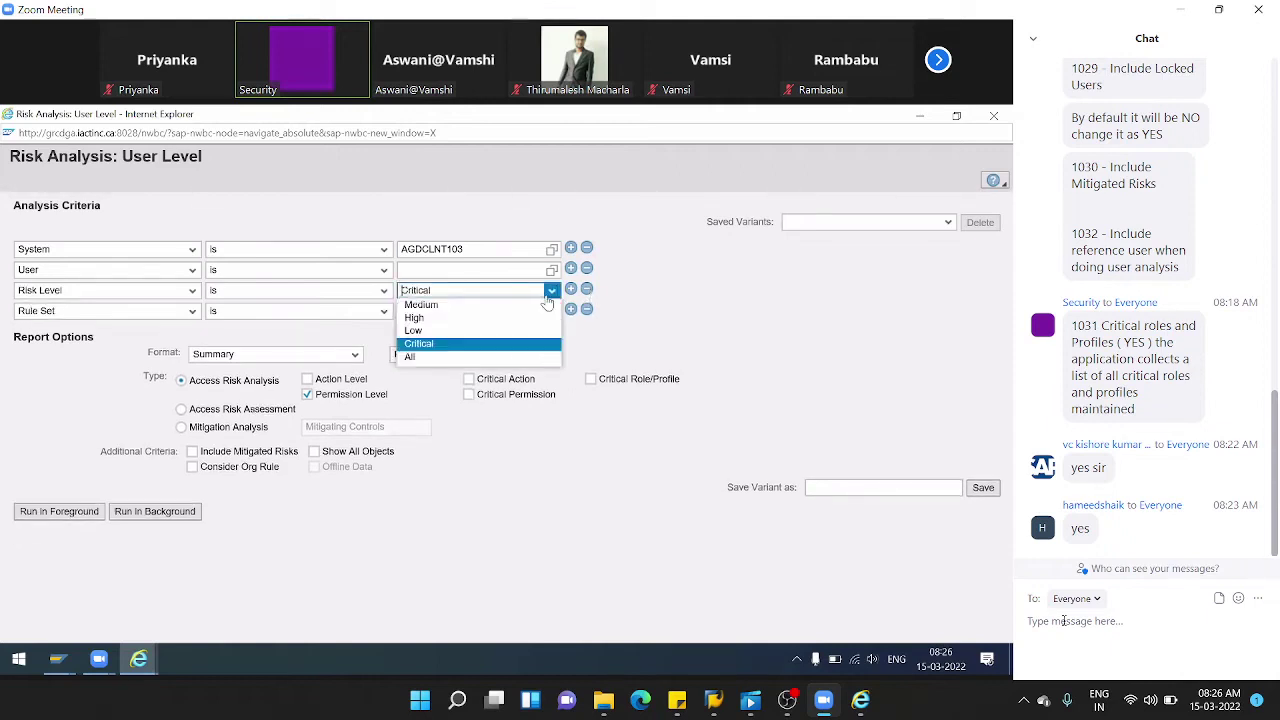
left_click(448, 358)
left_click(550, 312)
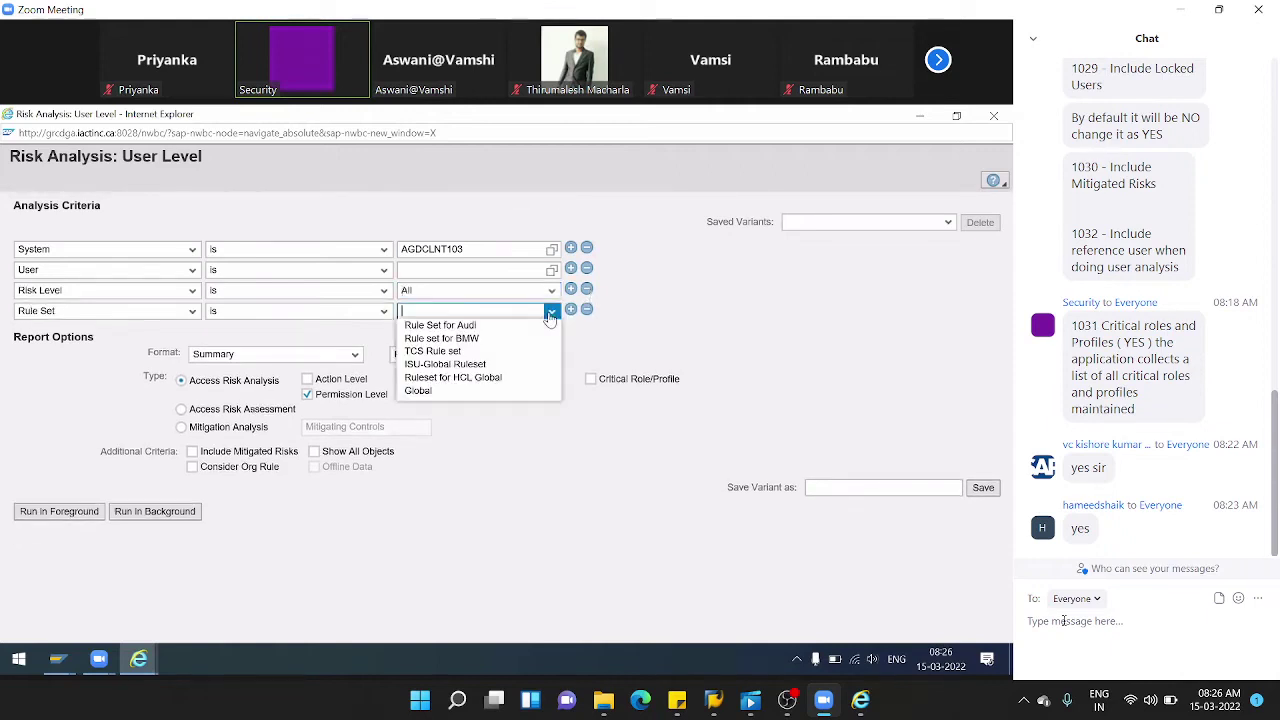
left_click(510, 326)
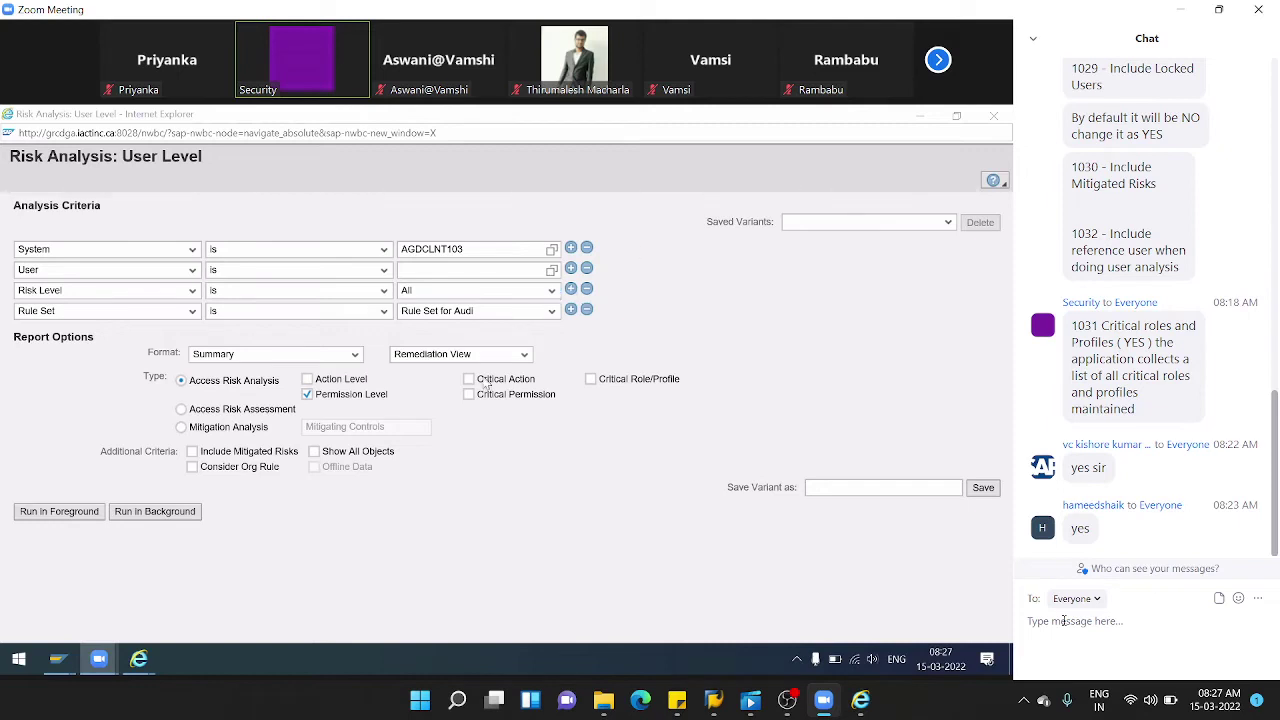
left_click(597, 384)
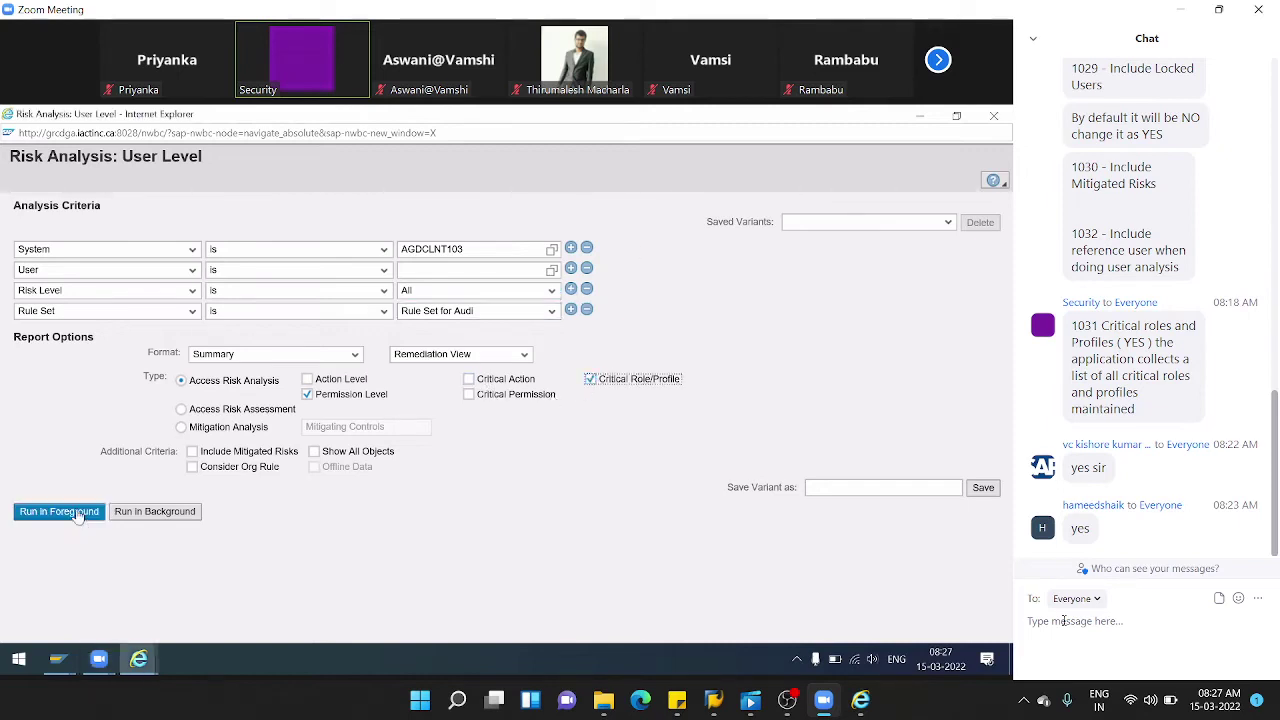
- Remove the duplicate User criteria row and run the analysis in foreground for all users
left_click(570, 268)
left_click(189, 293)
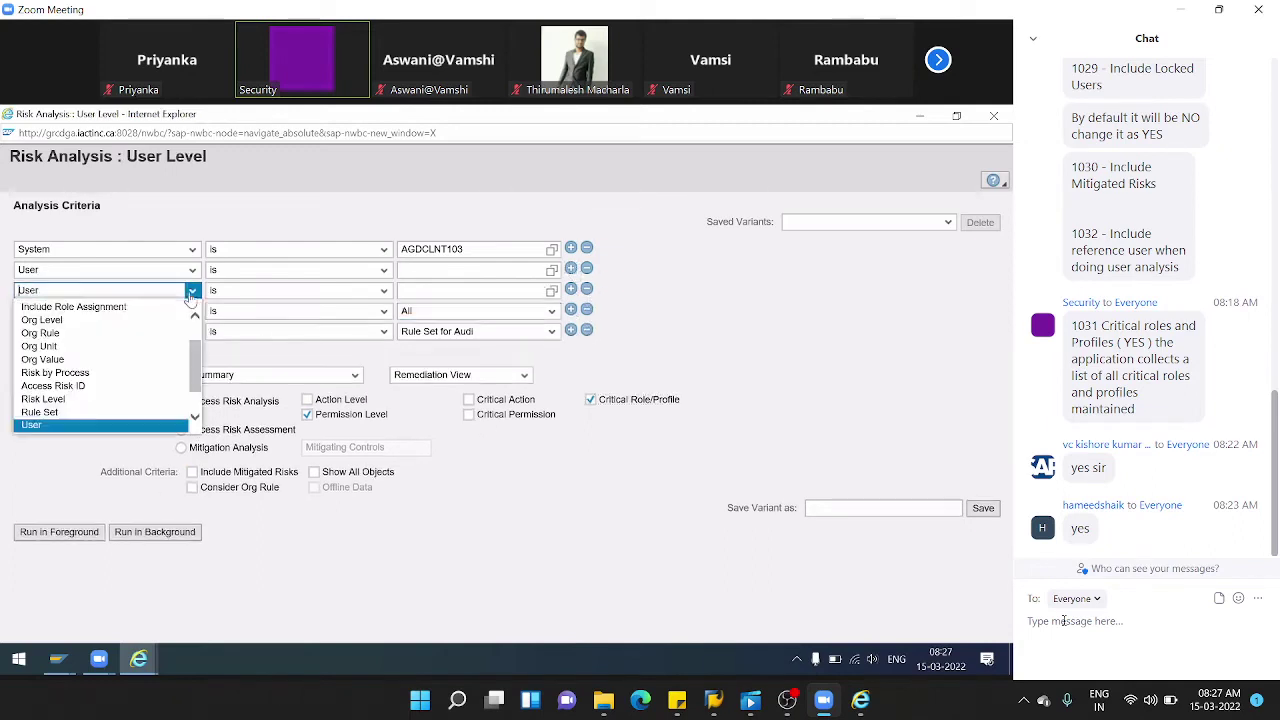
left_click_drag(197, 368, 197, 318)
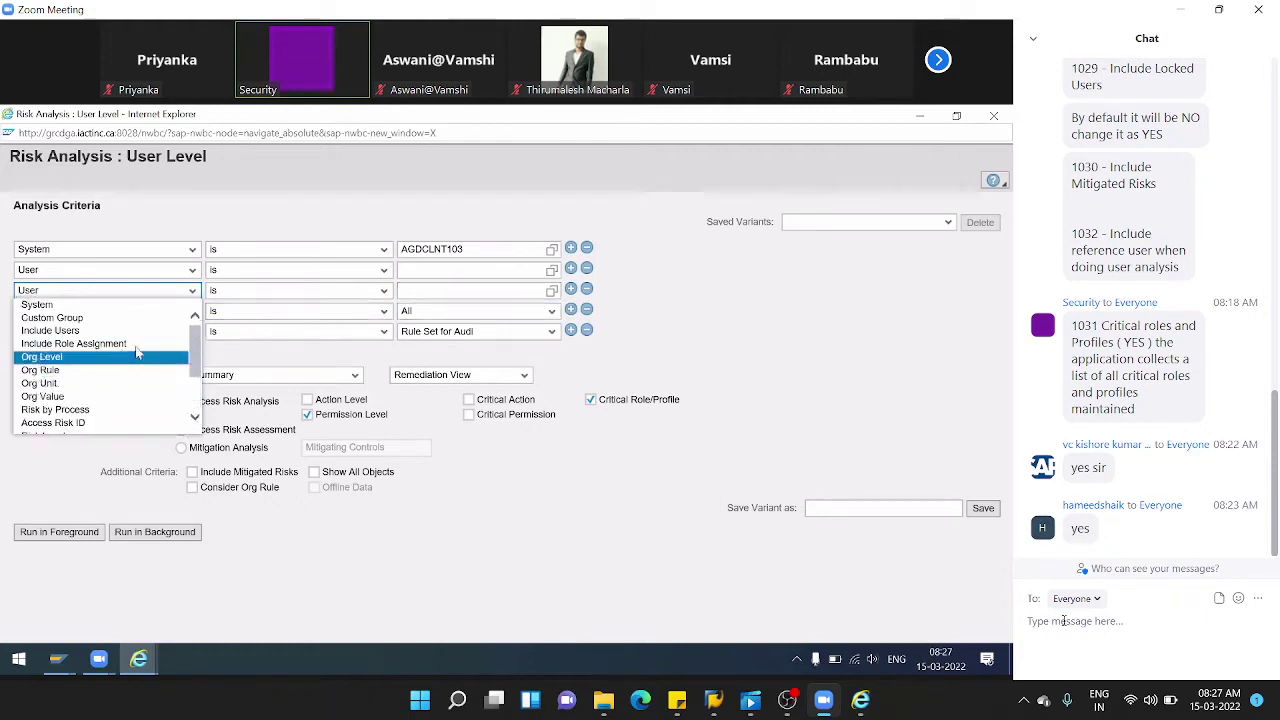
scroll(152, 320, "down", 2)
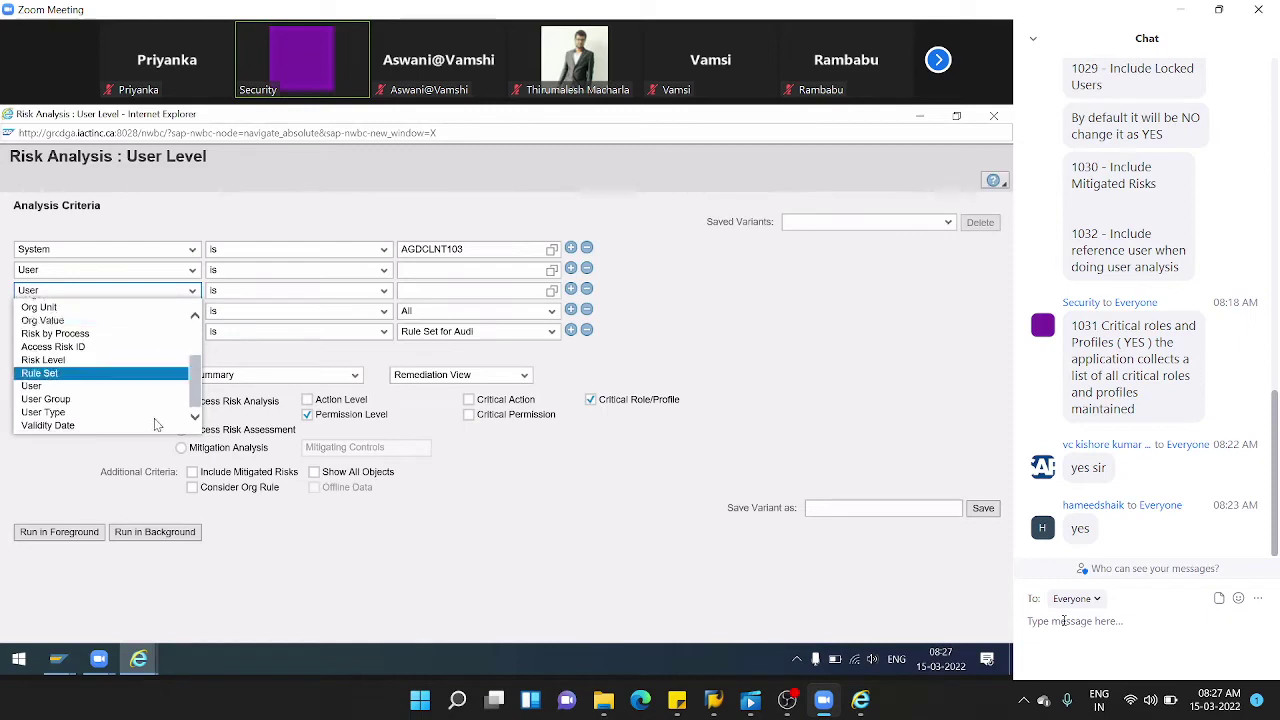
left_click(588, 292)
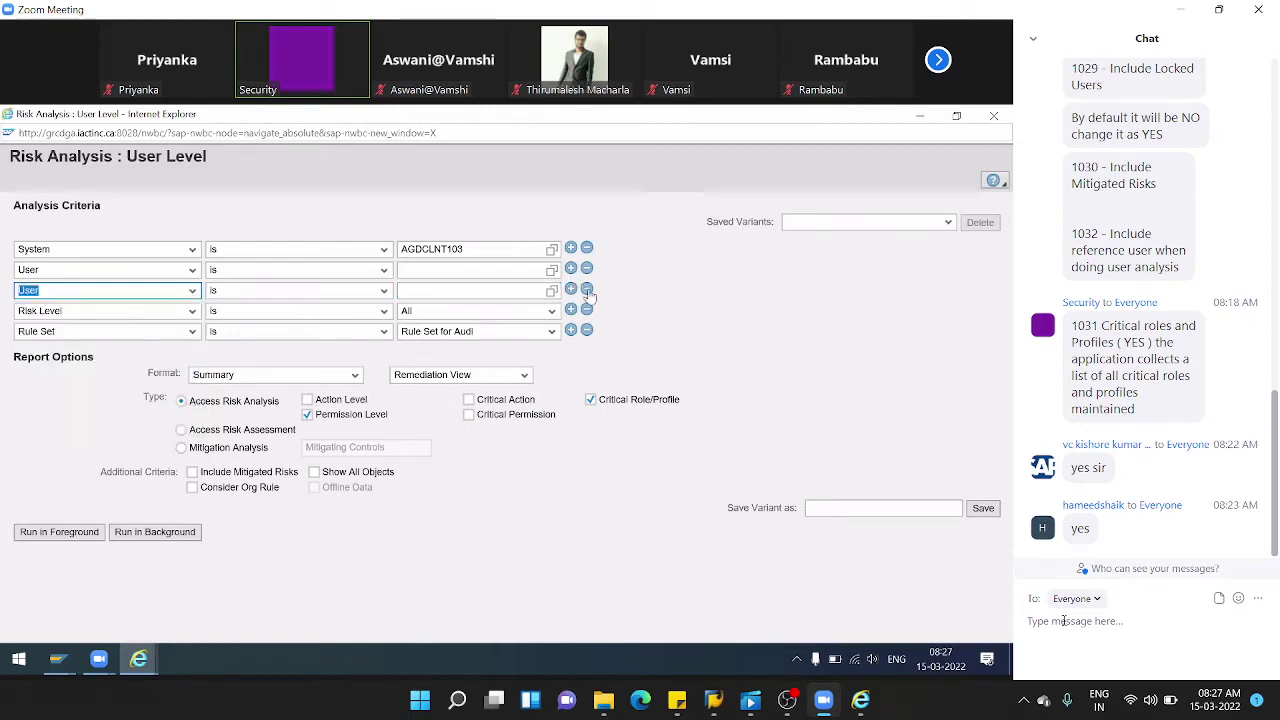
left_click(588, 291)
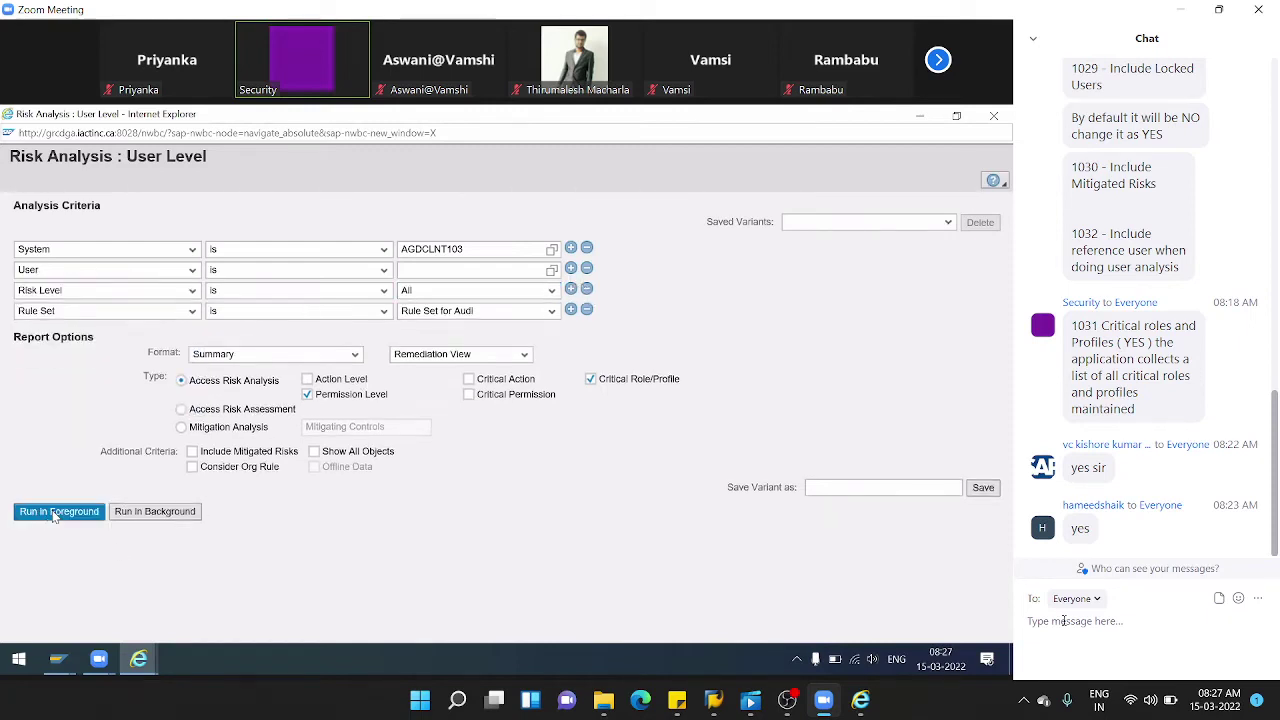
left_click(57, 512)
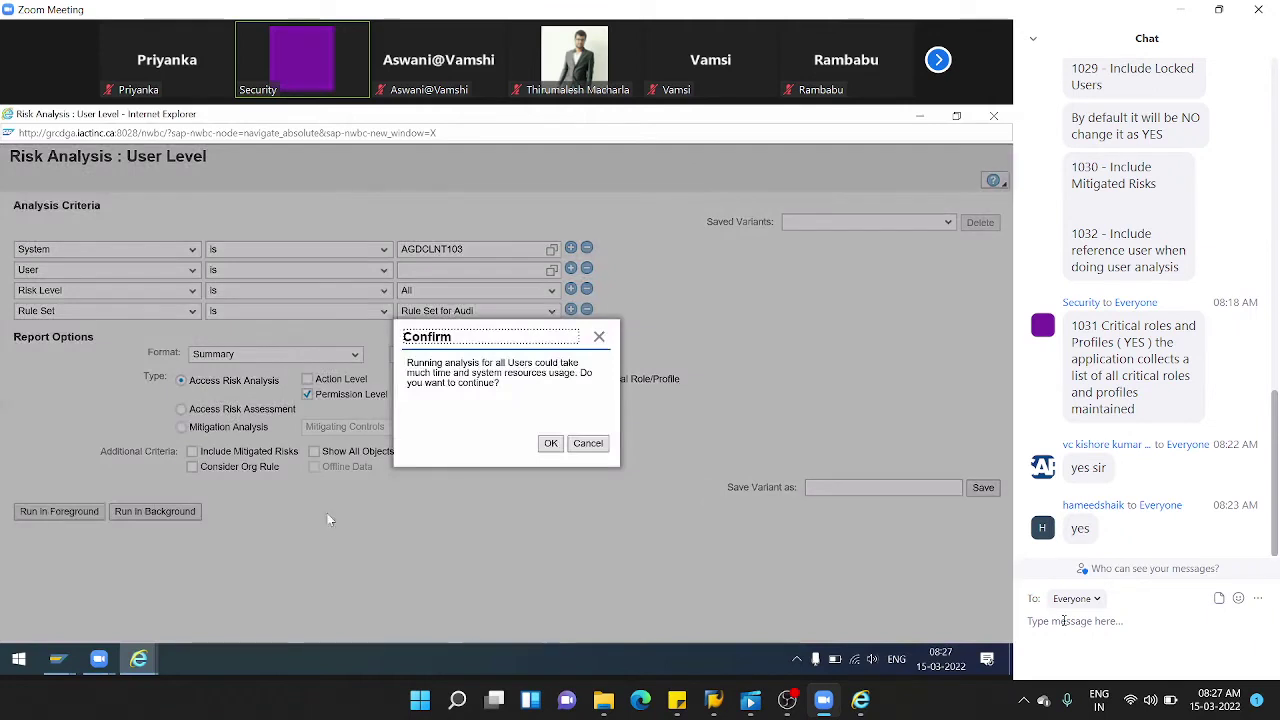
left_click(556, 446)
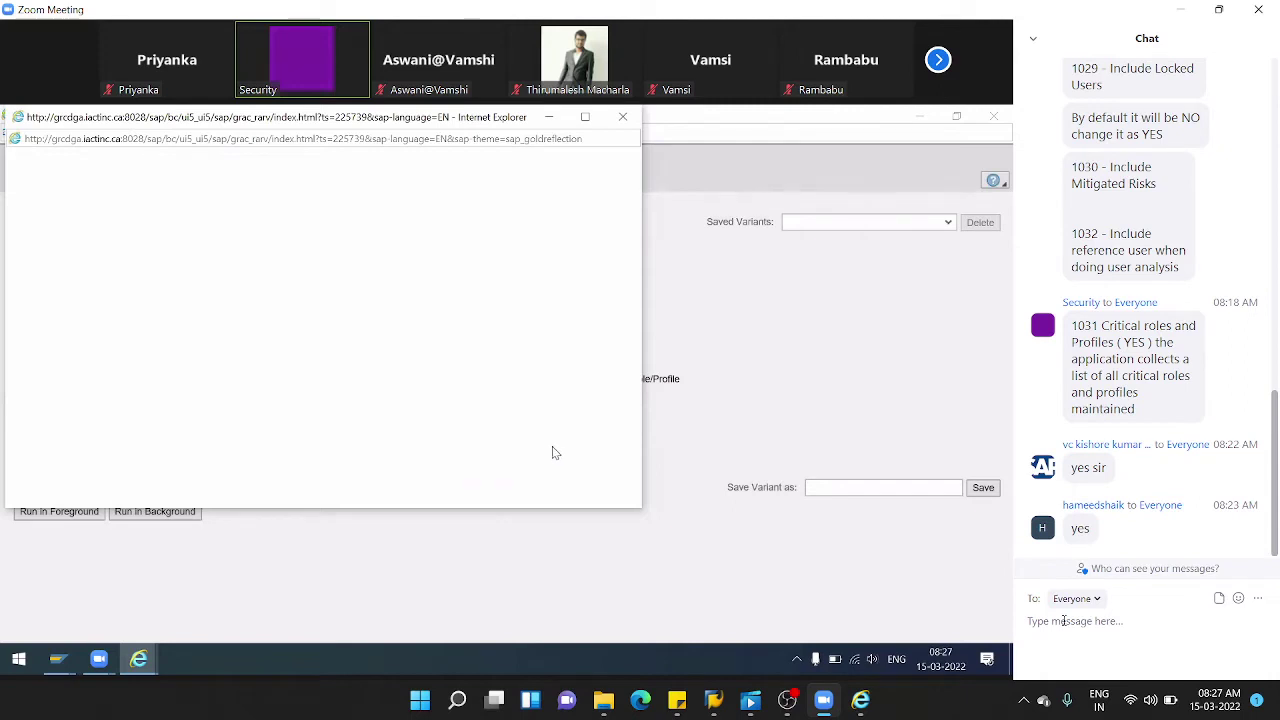
- Close the risk analysis window, minimize the portal, and dismiss the Remediation View popup
left_click(926, 117)
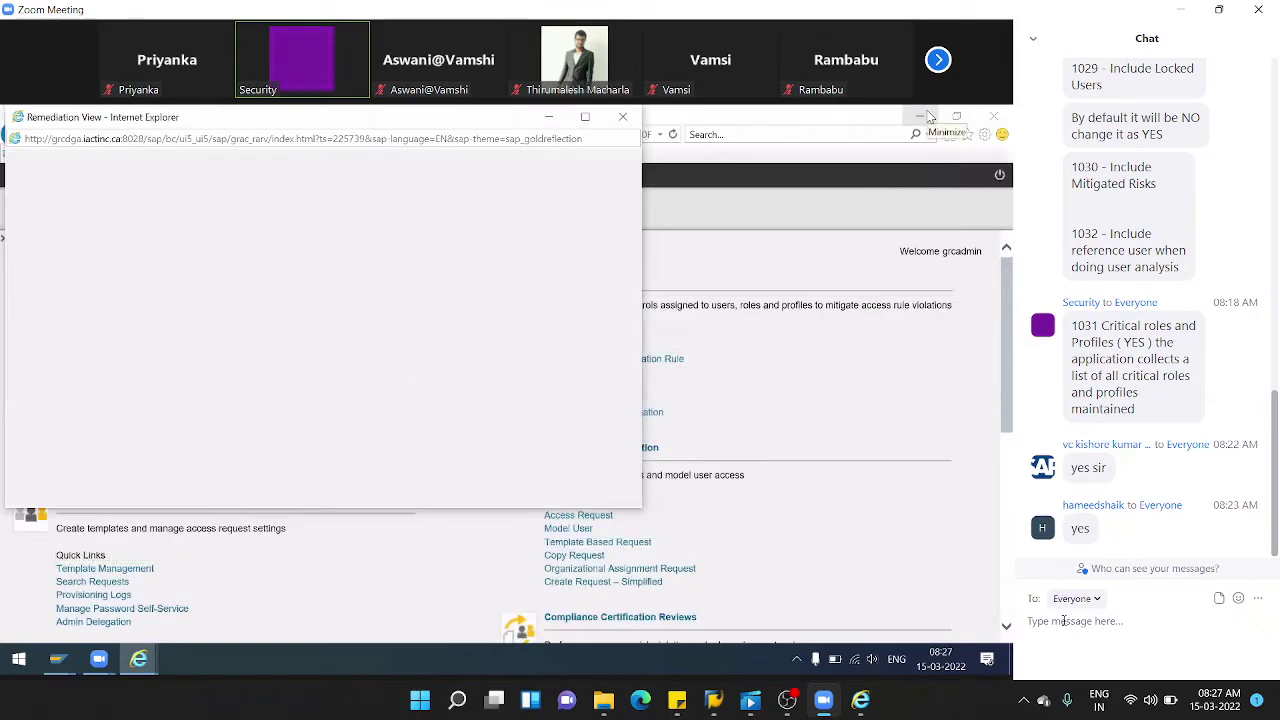
left_click(926, 117)
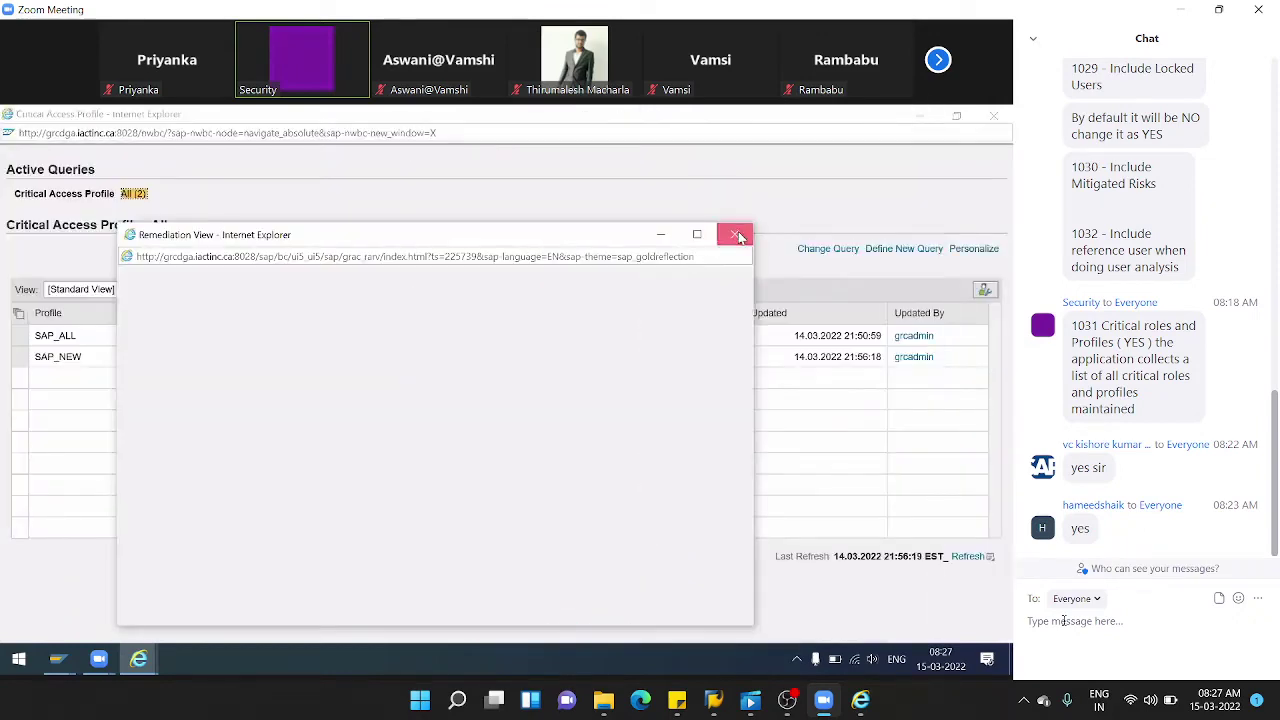
left_click(728, 232)
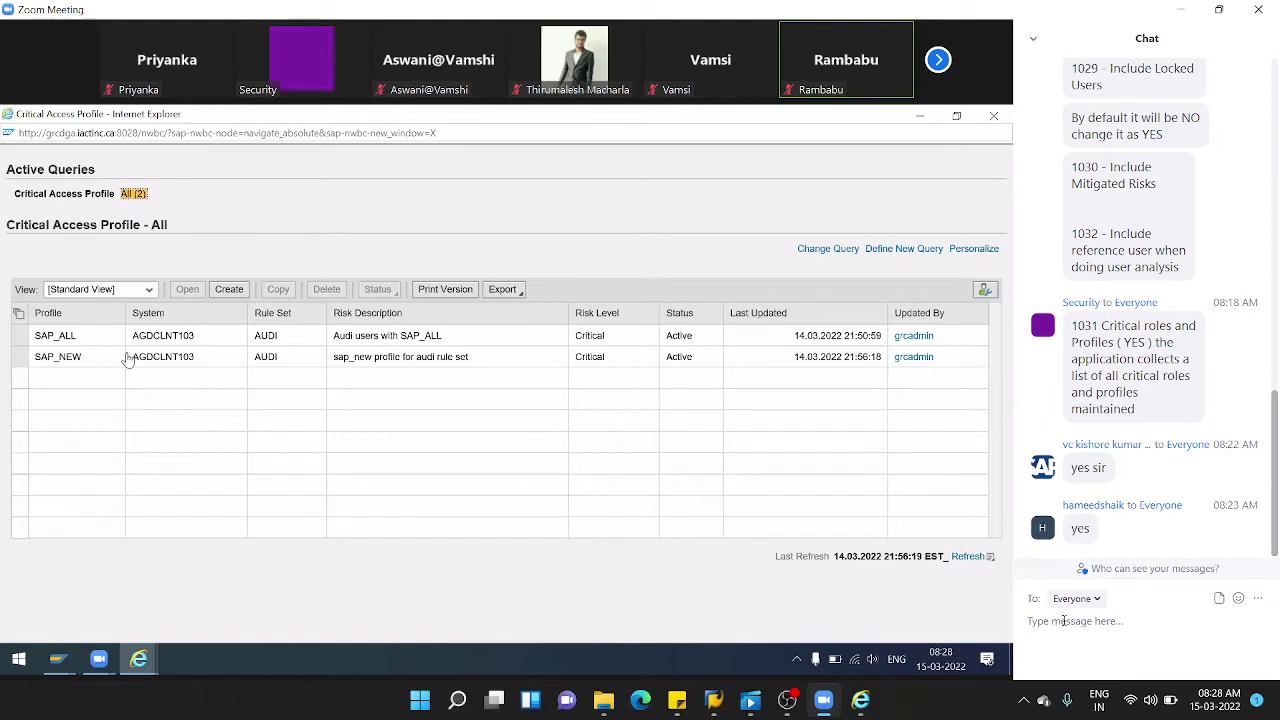
- Close the Critical Access Profile window, bring the GRC portal forward, and go to Setup > Critical Profiles
left_click(993, 122)
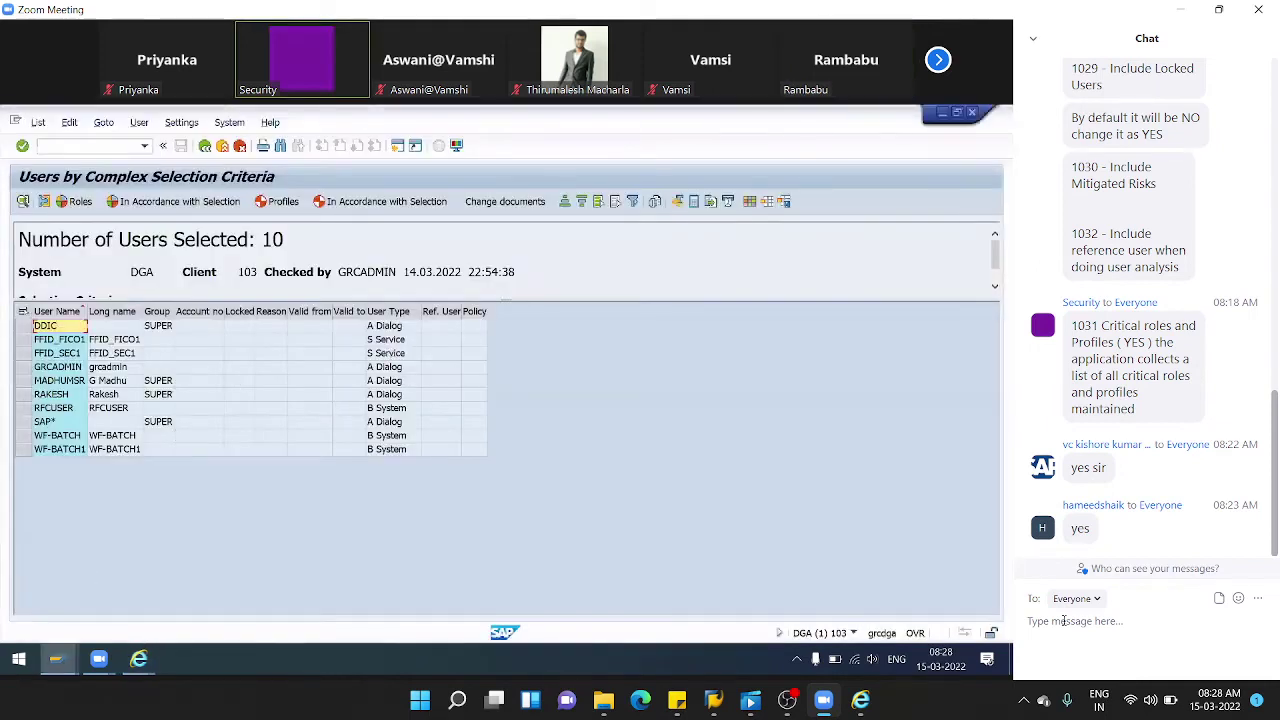
mouse_move(138, 658)
left_click(257, 540)
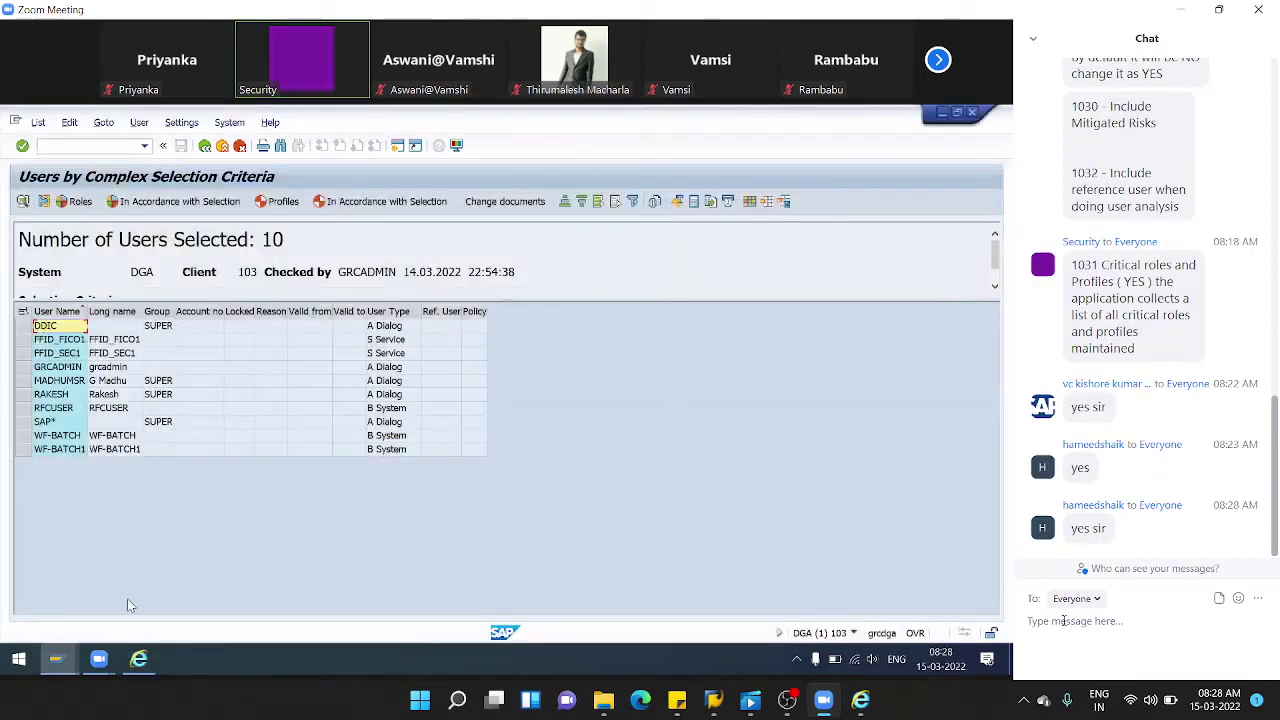
left_click(140, 660)
left_click(100, 226)
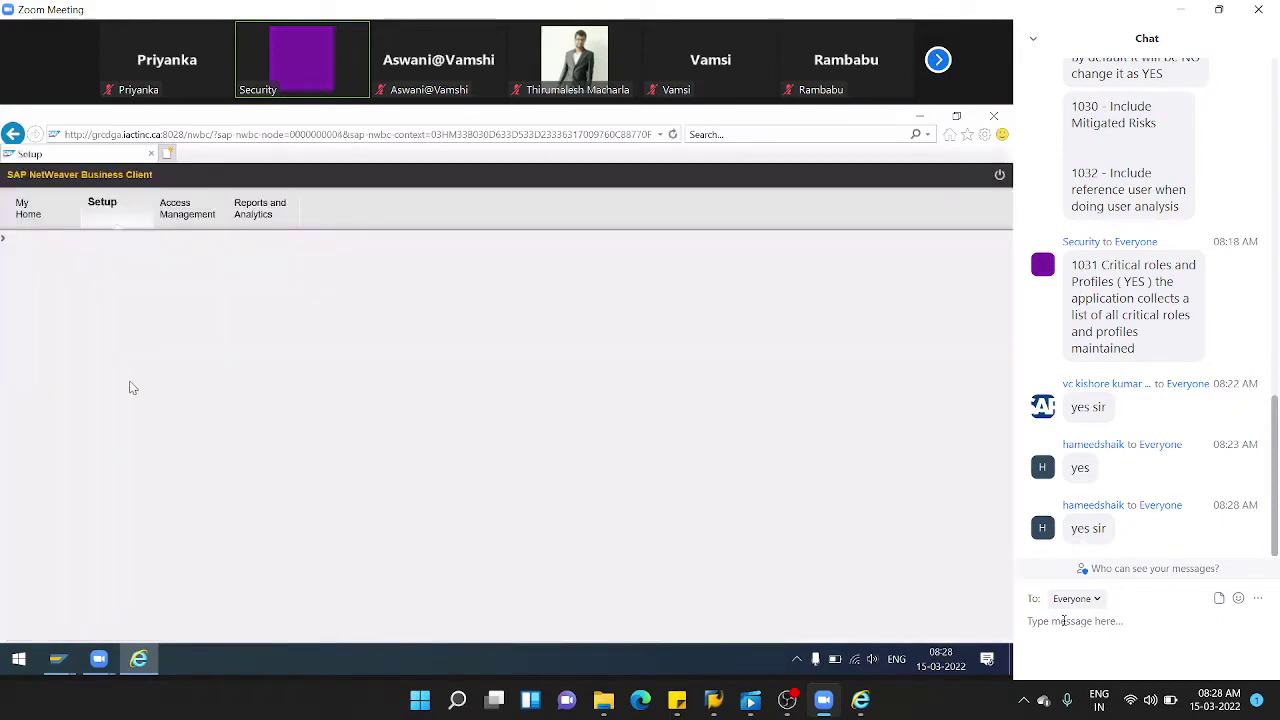
left_click(110, 508)
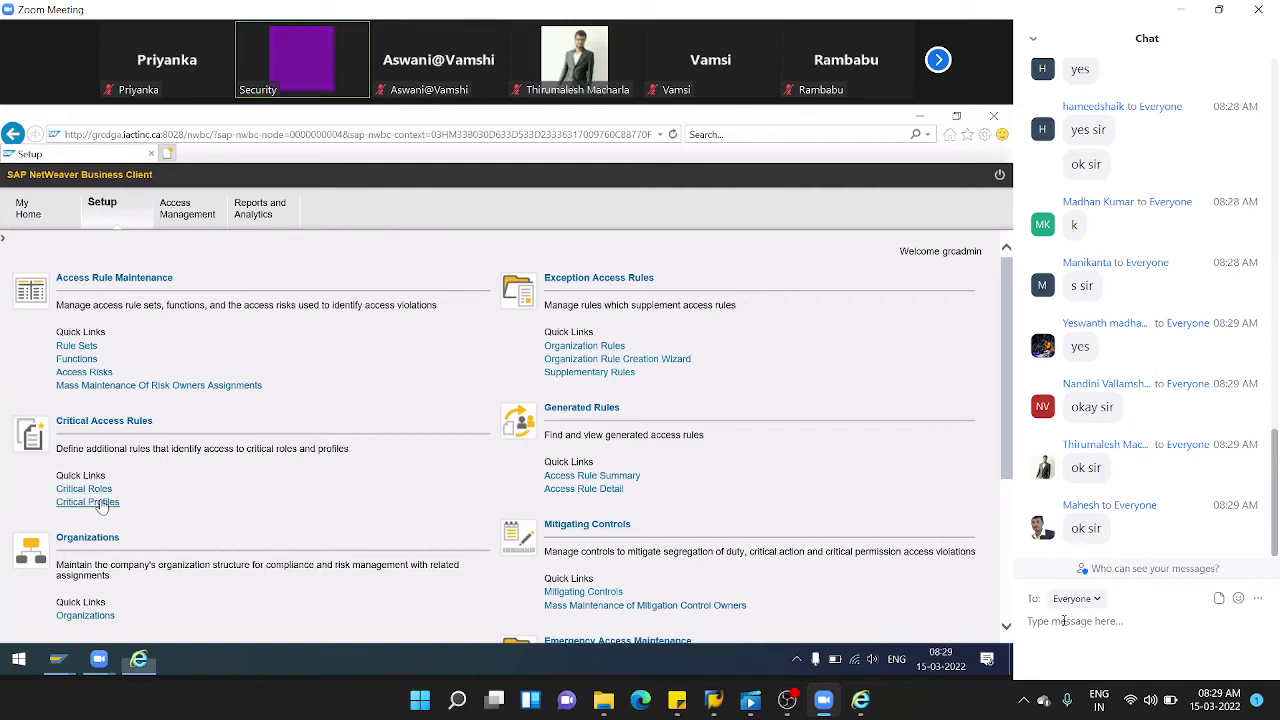
- Start another critical profile, dismiss the system-list connection error, and close the form unsaved
left_click(101, 504)
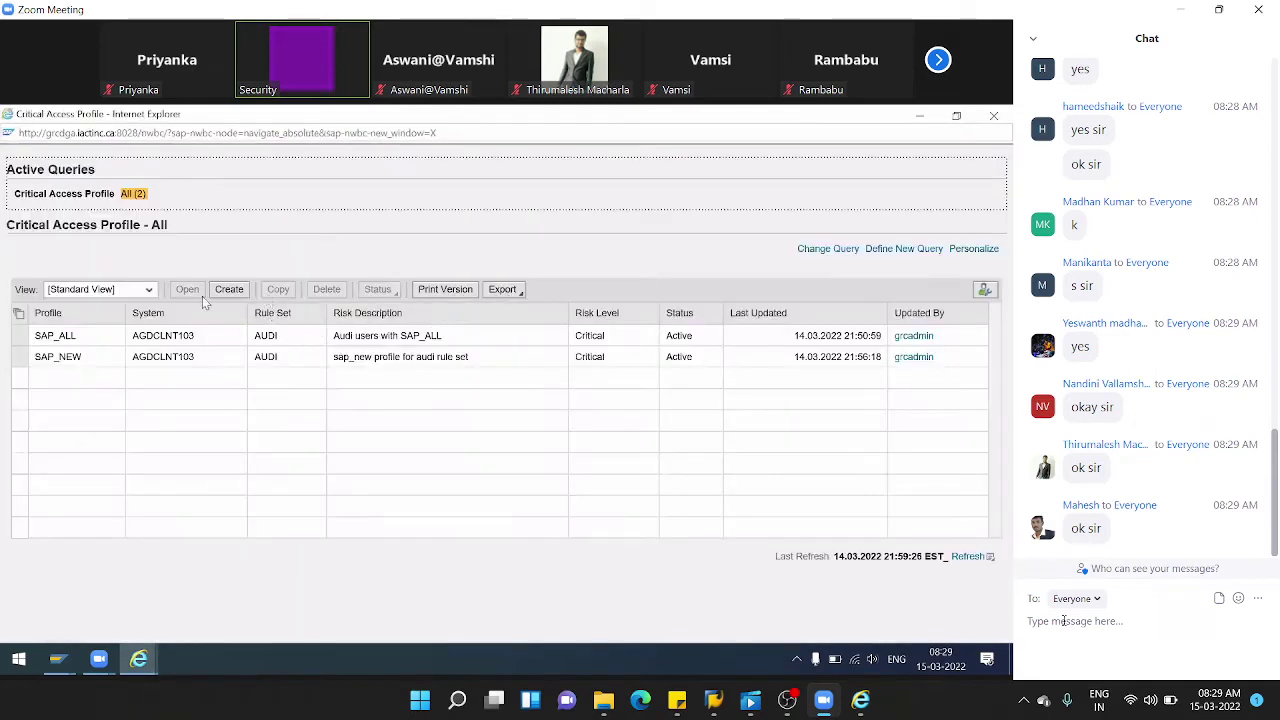
left_click(240, 292)
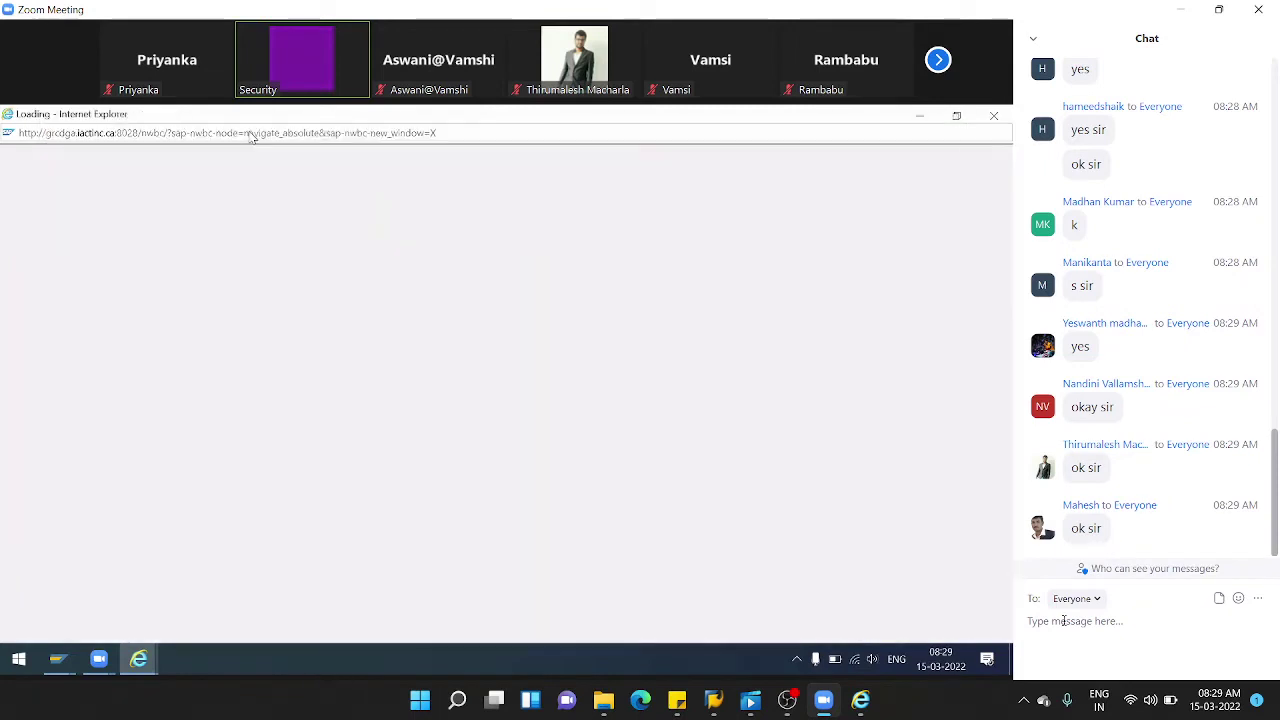
left_click(391, 241)
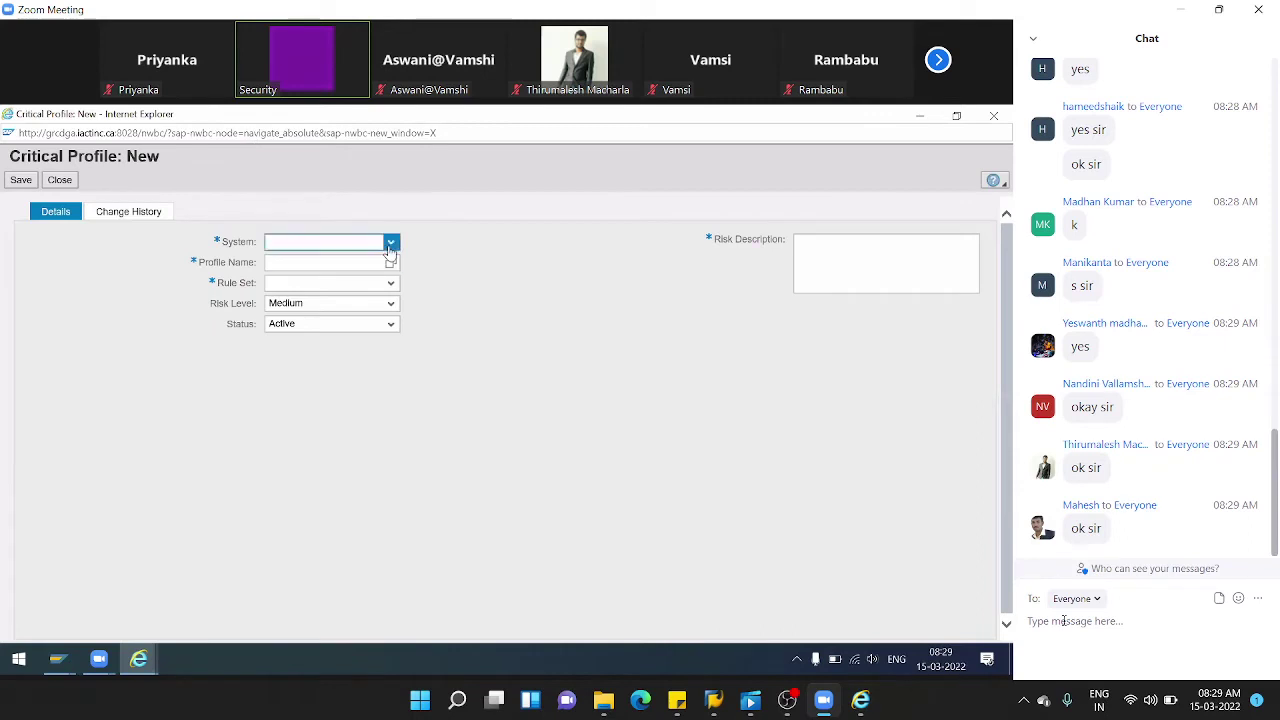
key("Escape")
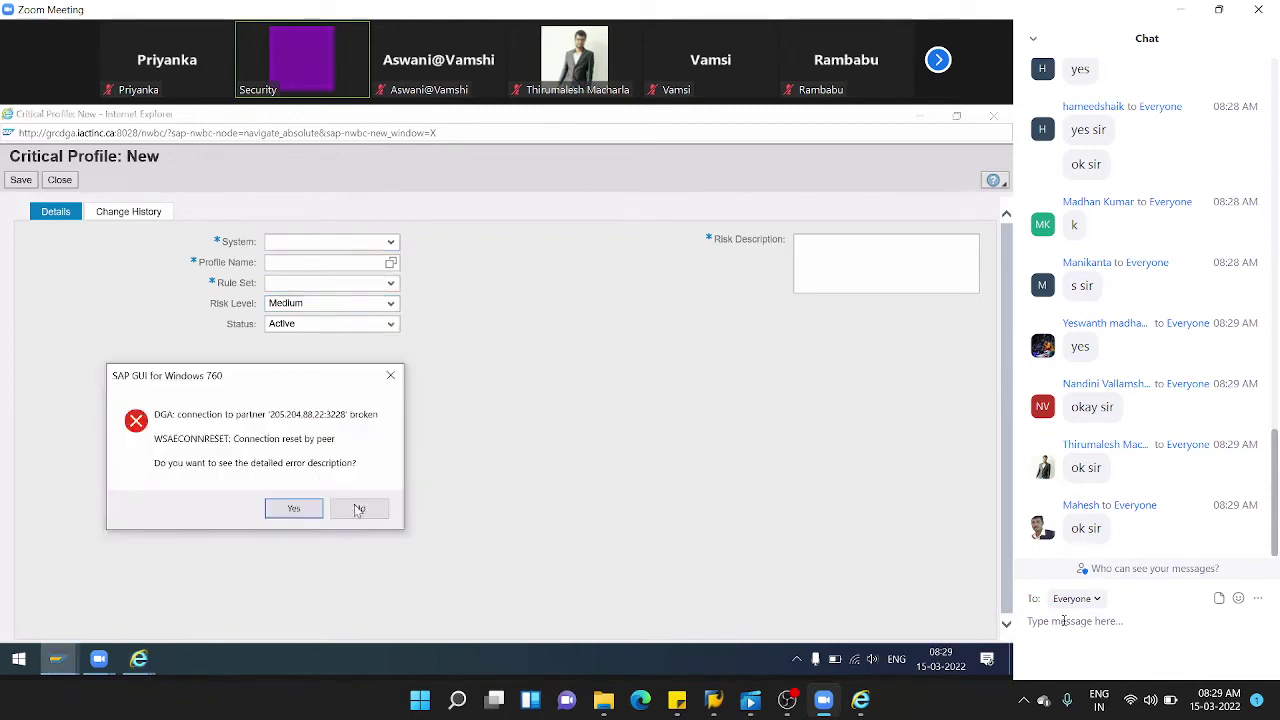
left_click(355, 507)
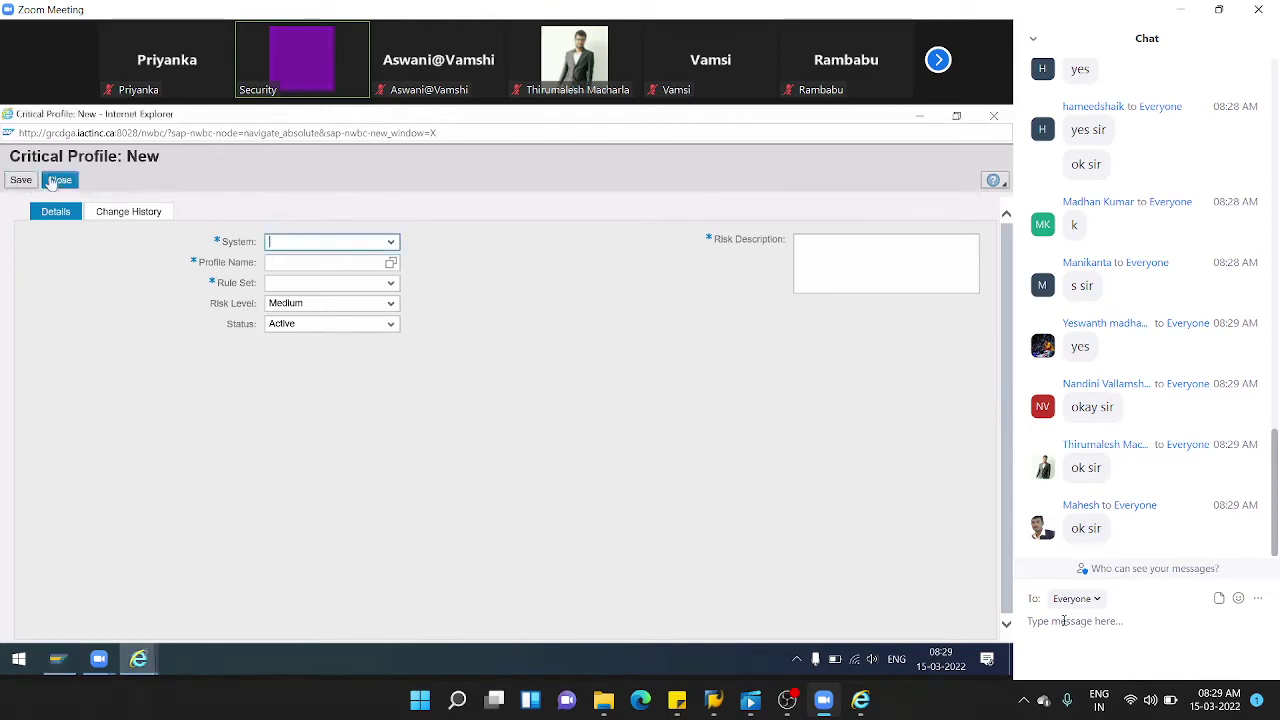
left_click(59, 180)
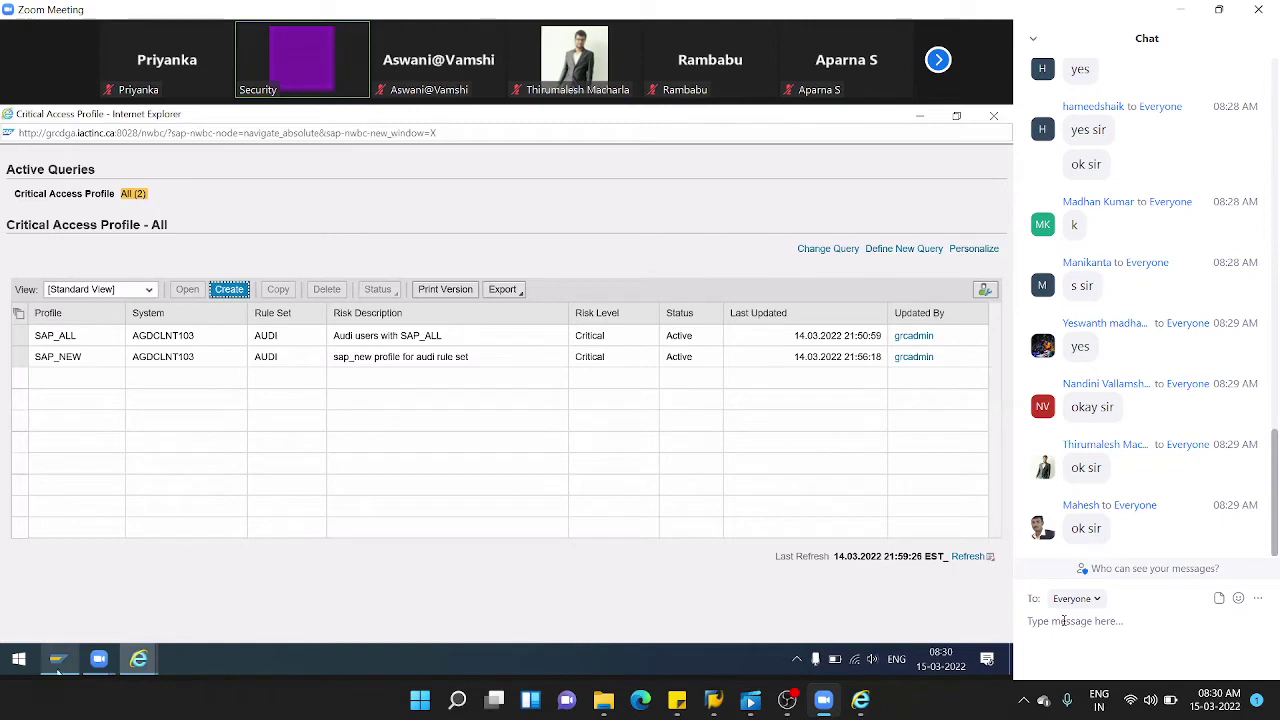
- Log on to the GRC system from SAP Logon in client 103
left_click(57, 658)
double_click(333, 290)
key("shift+Tab")
type("103")
key("Tab")
key("Tab")
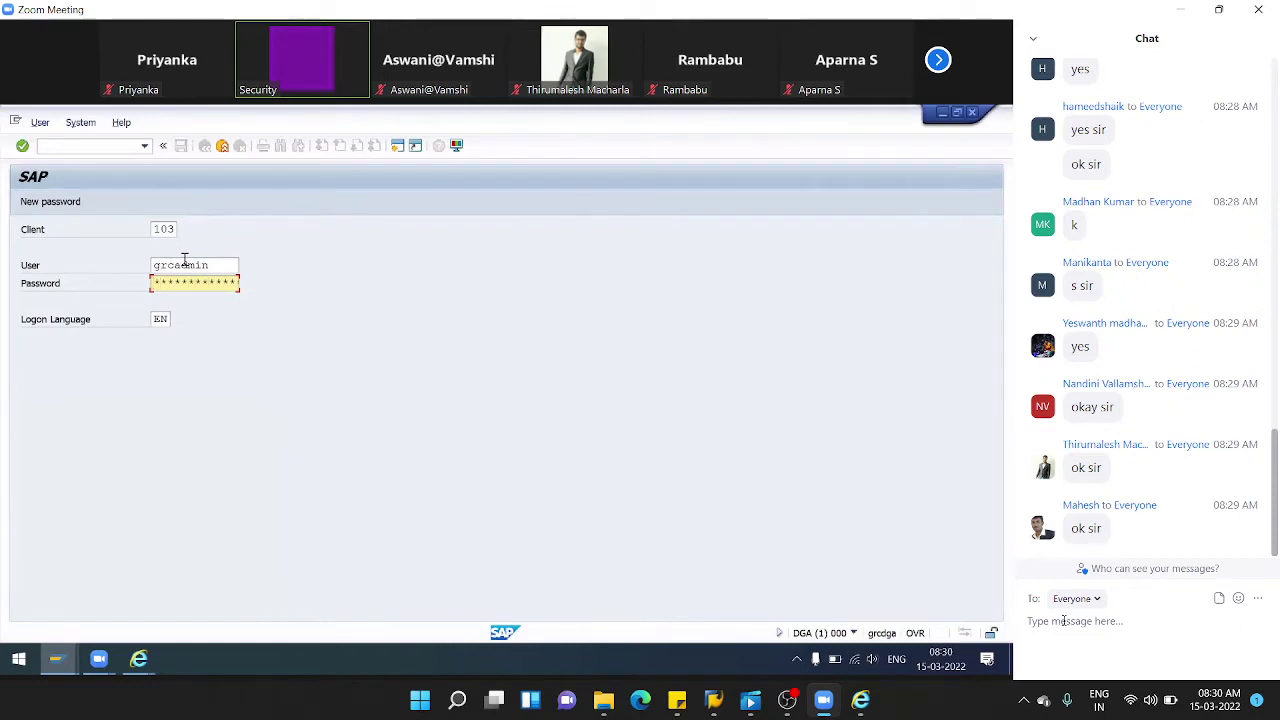
key("Return")
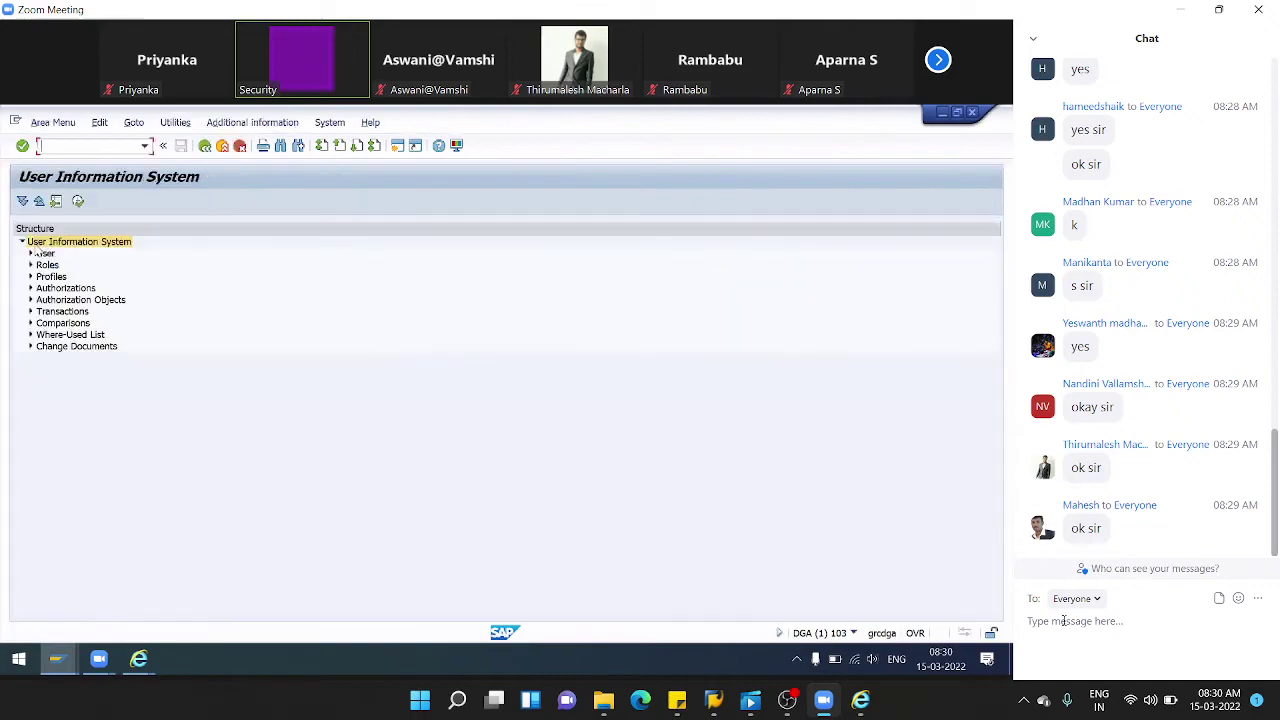
- Run SUIM Users by Complex Selection Criteria for profile SAP_ALL, listing 10 users
left_click(31, 254)
left_click(40, 290)
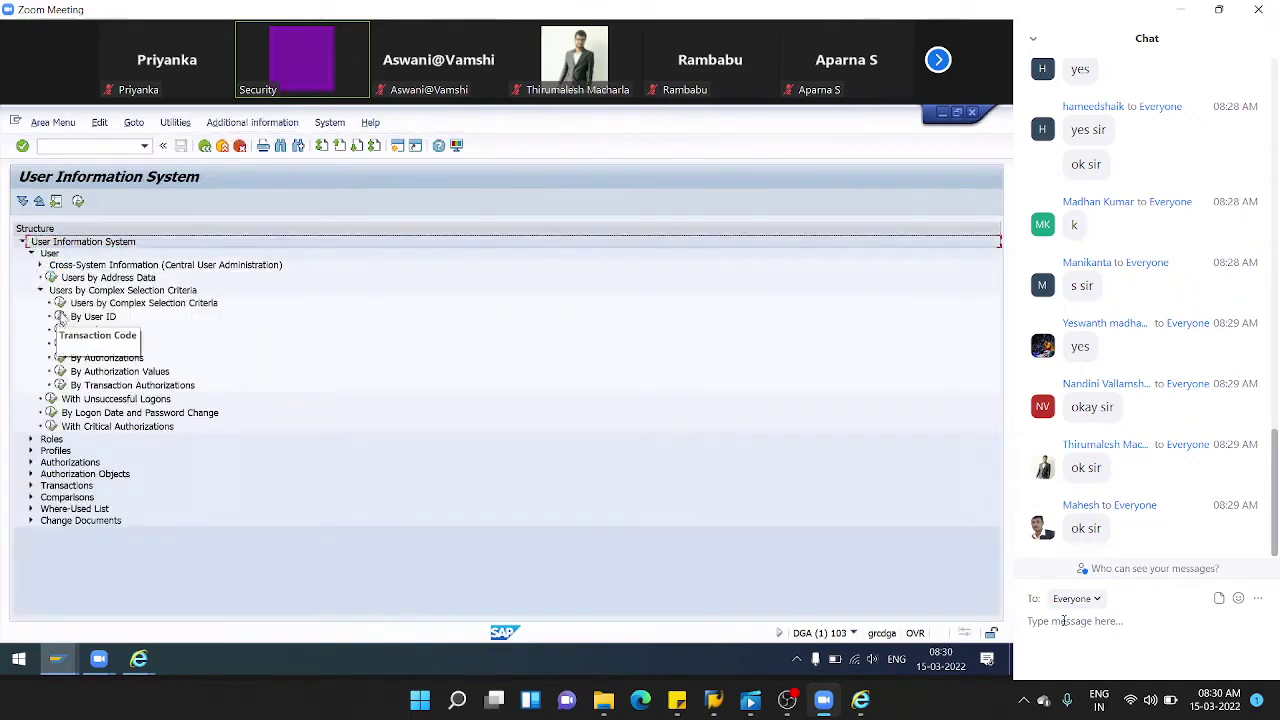
left_click(60, 303)
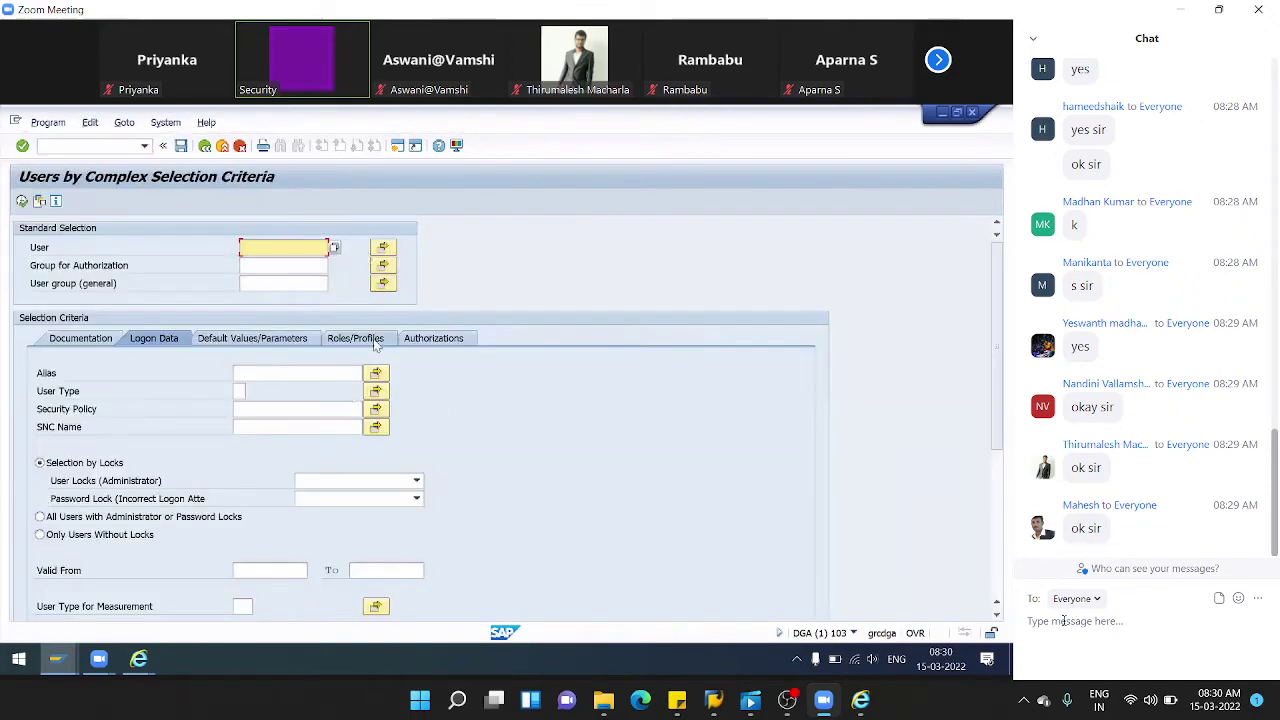
left_click(355, 338)
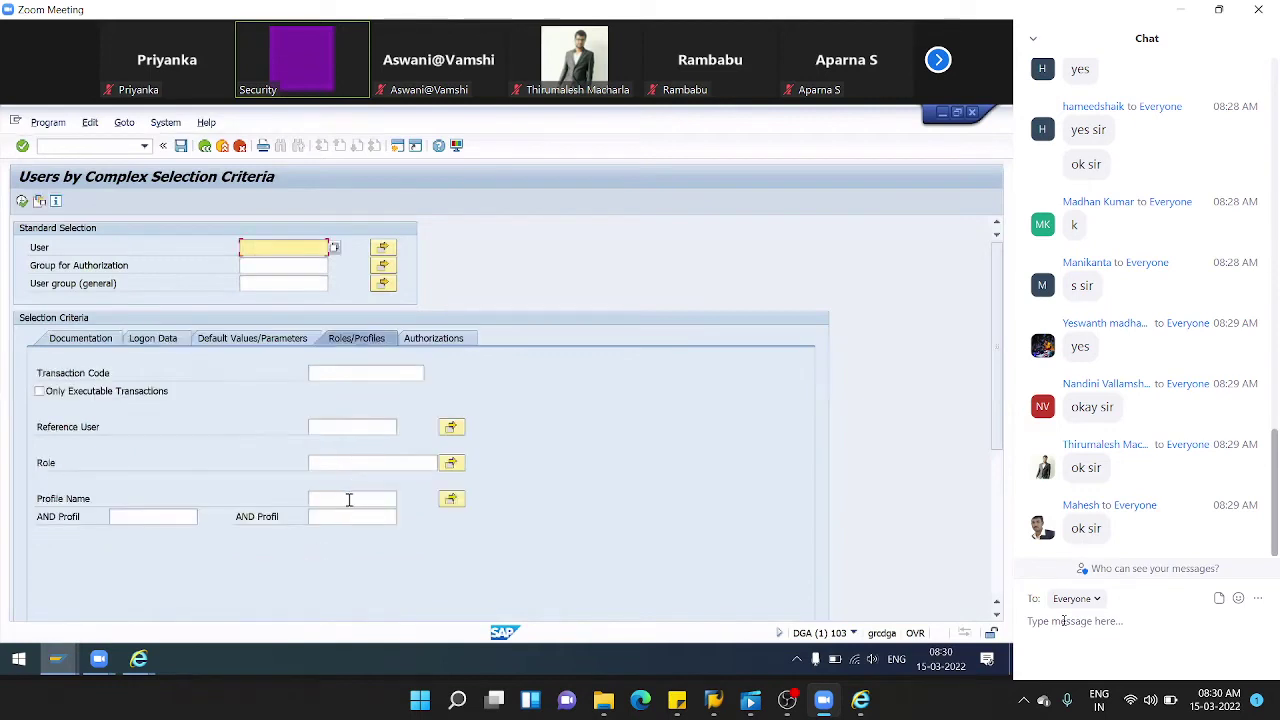
left_click(349, 499)
left_click(340, 513)
left_click(22, 201)
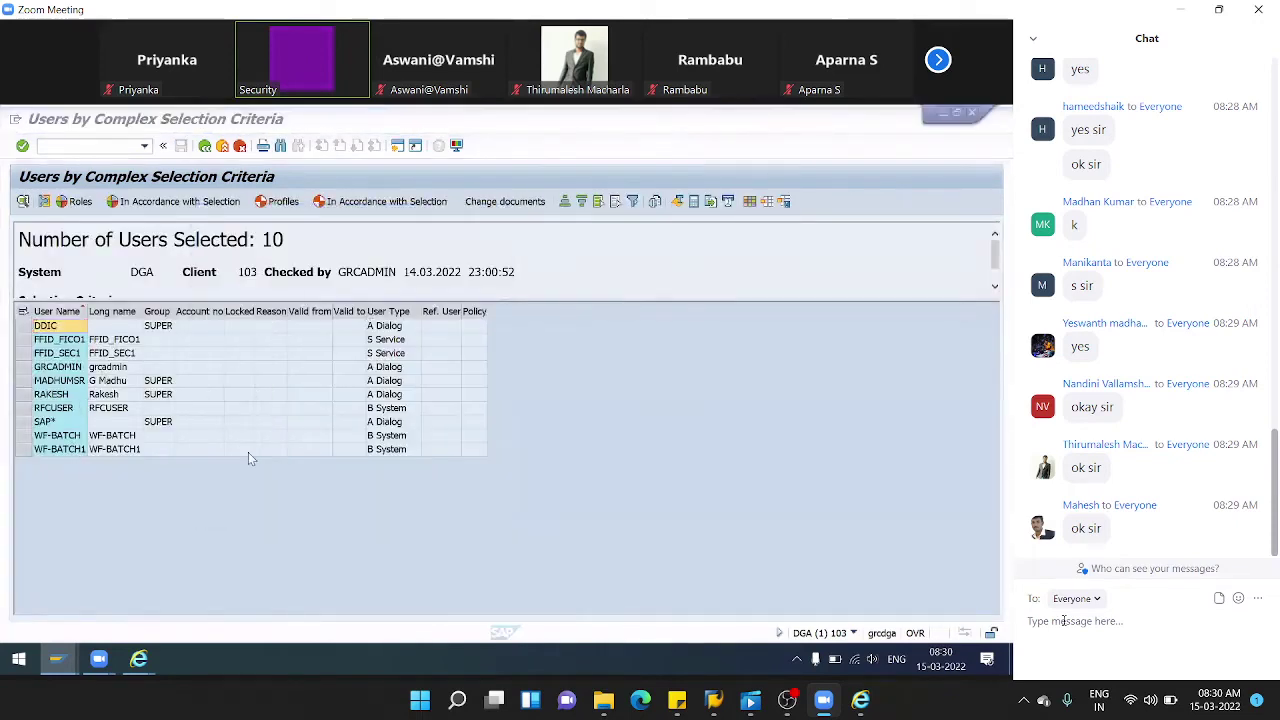
- Return to the GRC Critical Access Profile list and select the SAP_ALL row
mouse_move(138, 668)
left_click(253, 578)
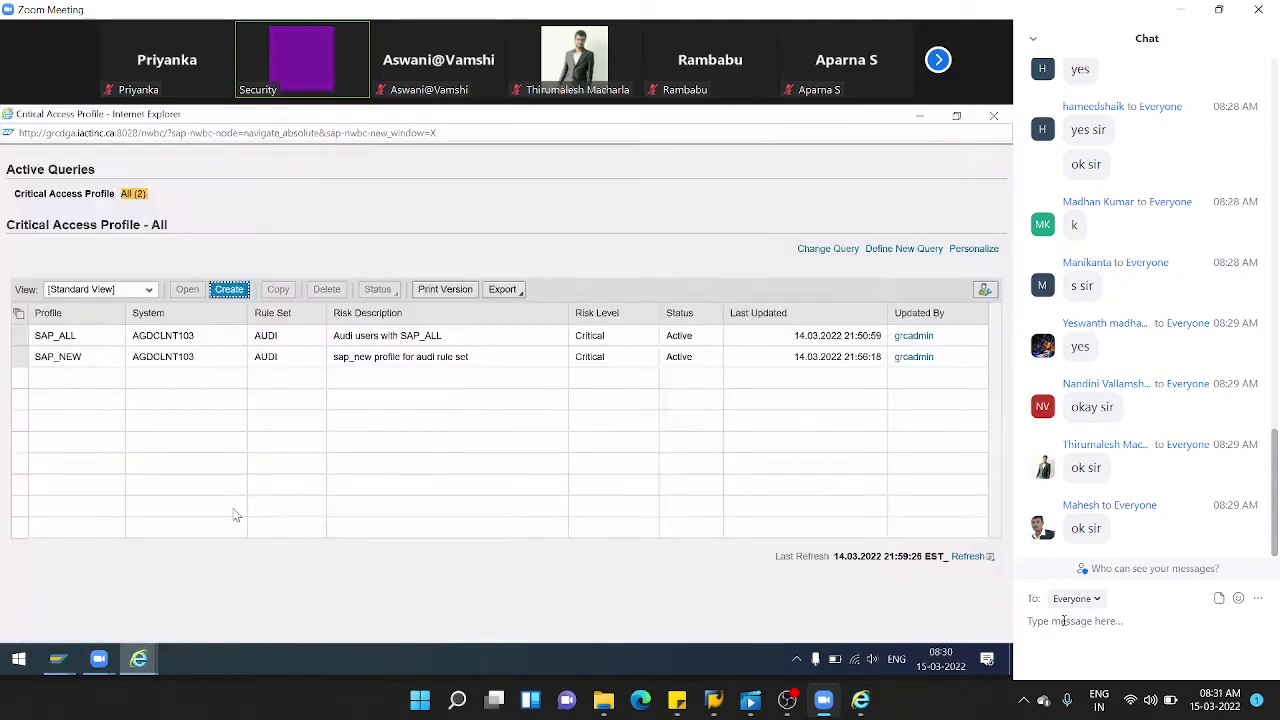
left_click(20, 338)
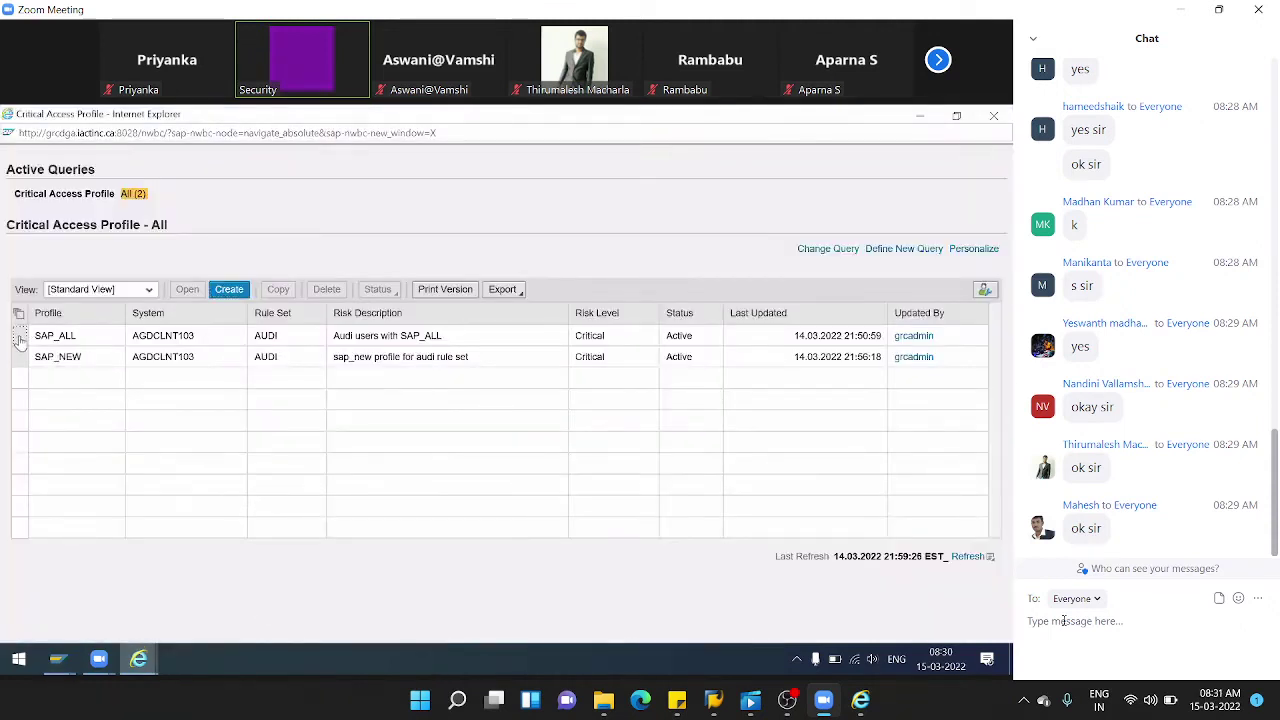
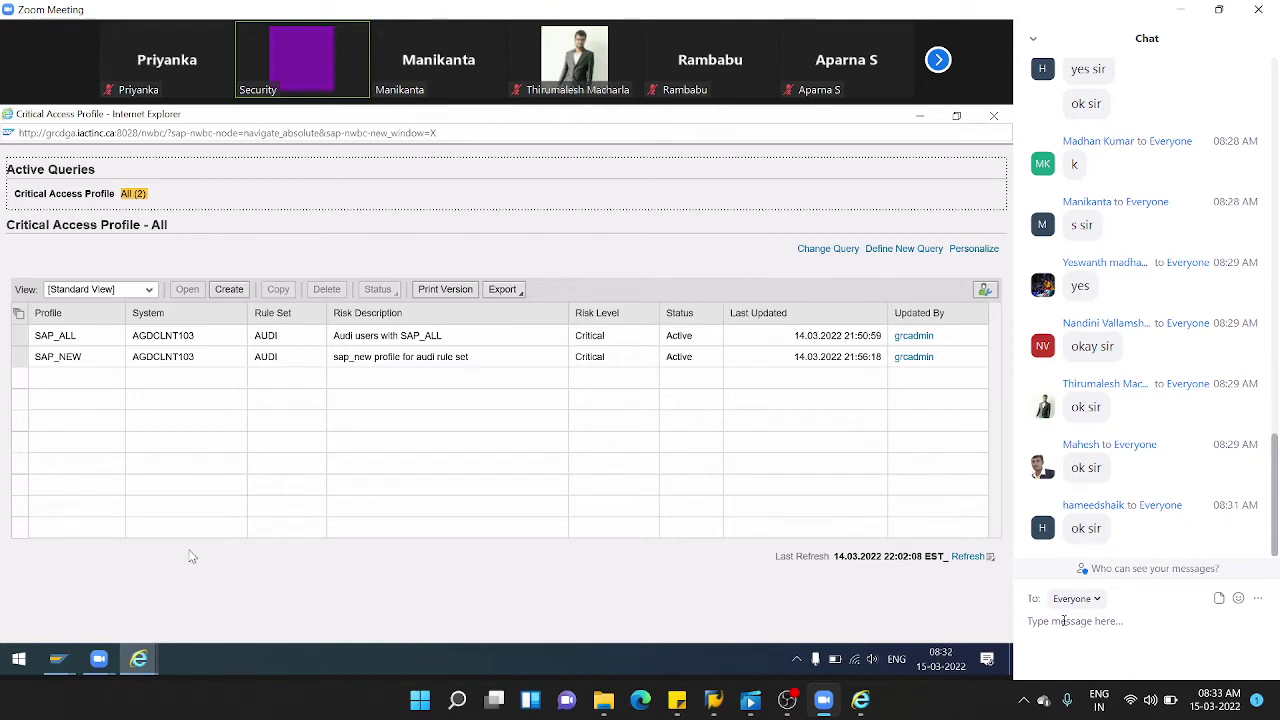
- Close the Critical Access Profile browser window and minimise the SAP user list window
left_click(62, 660)
left_click(179, 600)
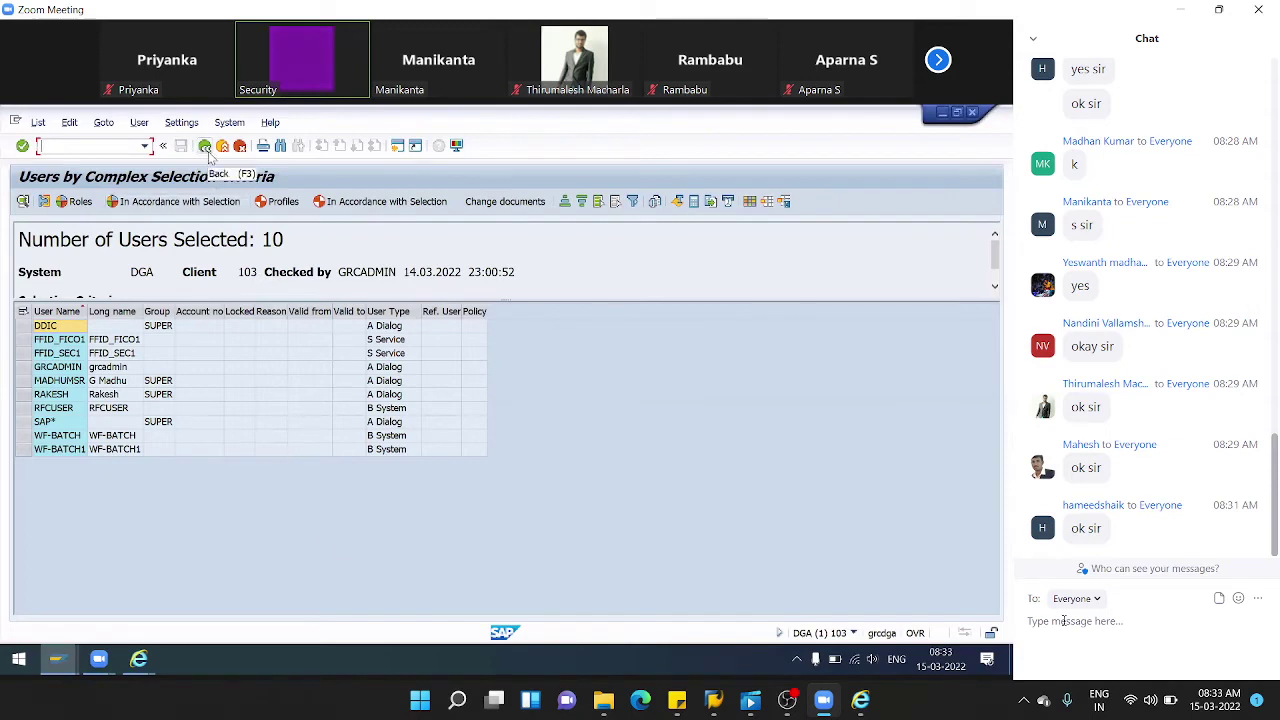
left_click(138, 658)
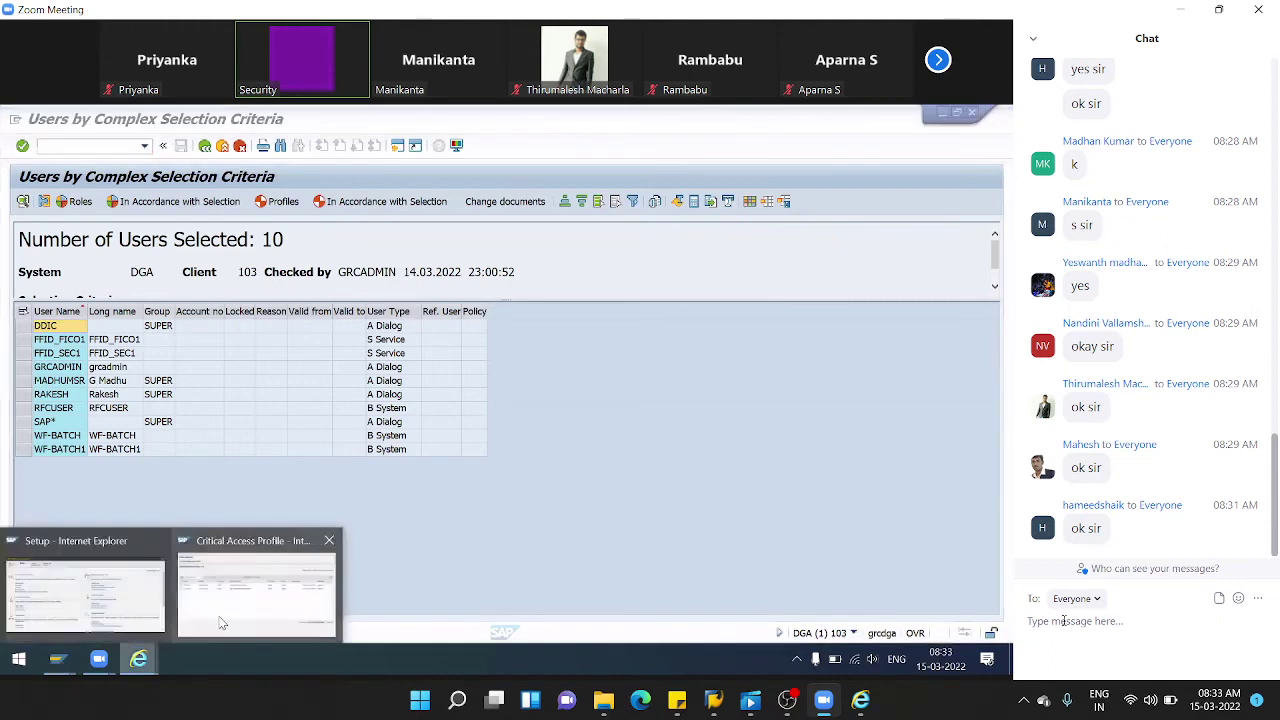
left_click(222, 622)
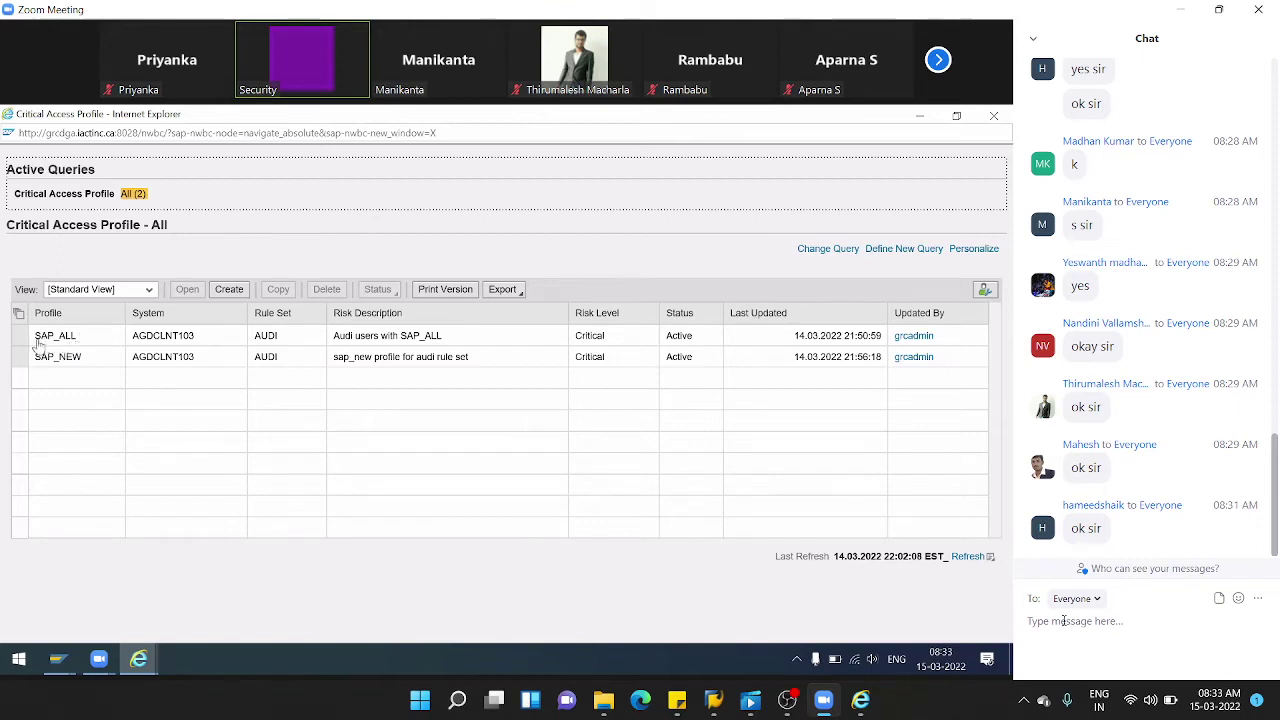
left_click(1001, 116)
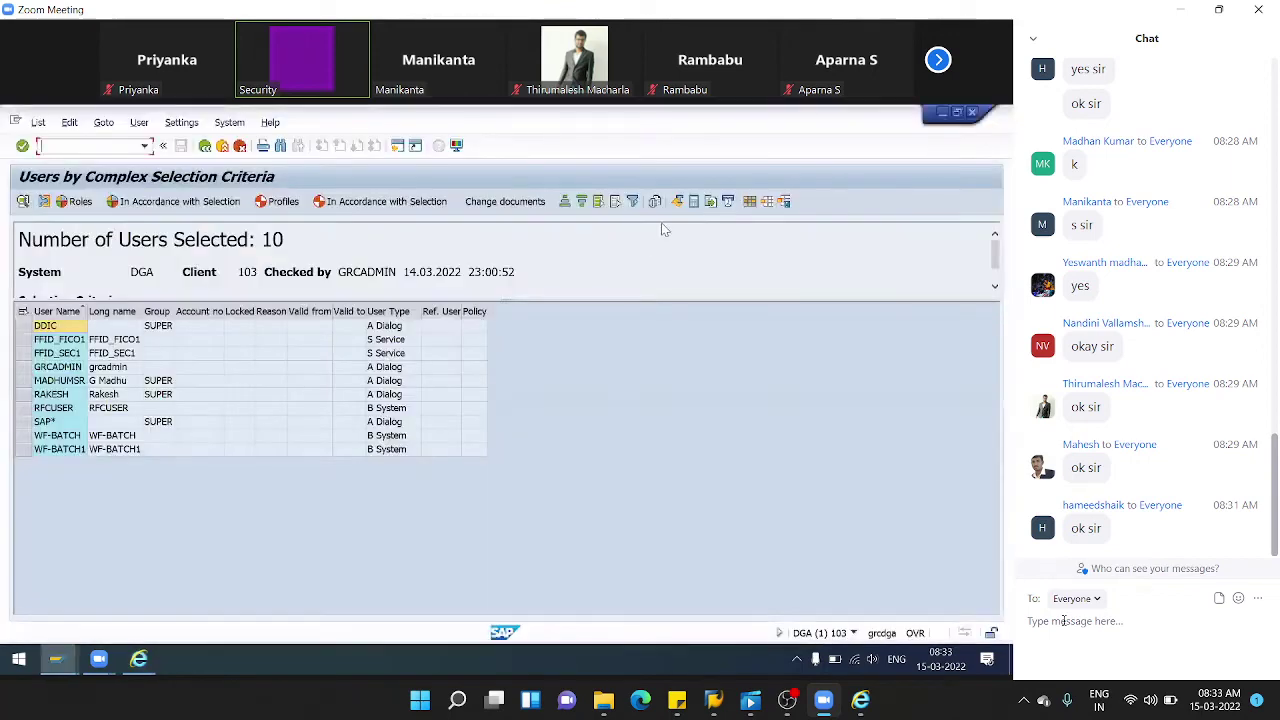
left_click(942, 113)
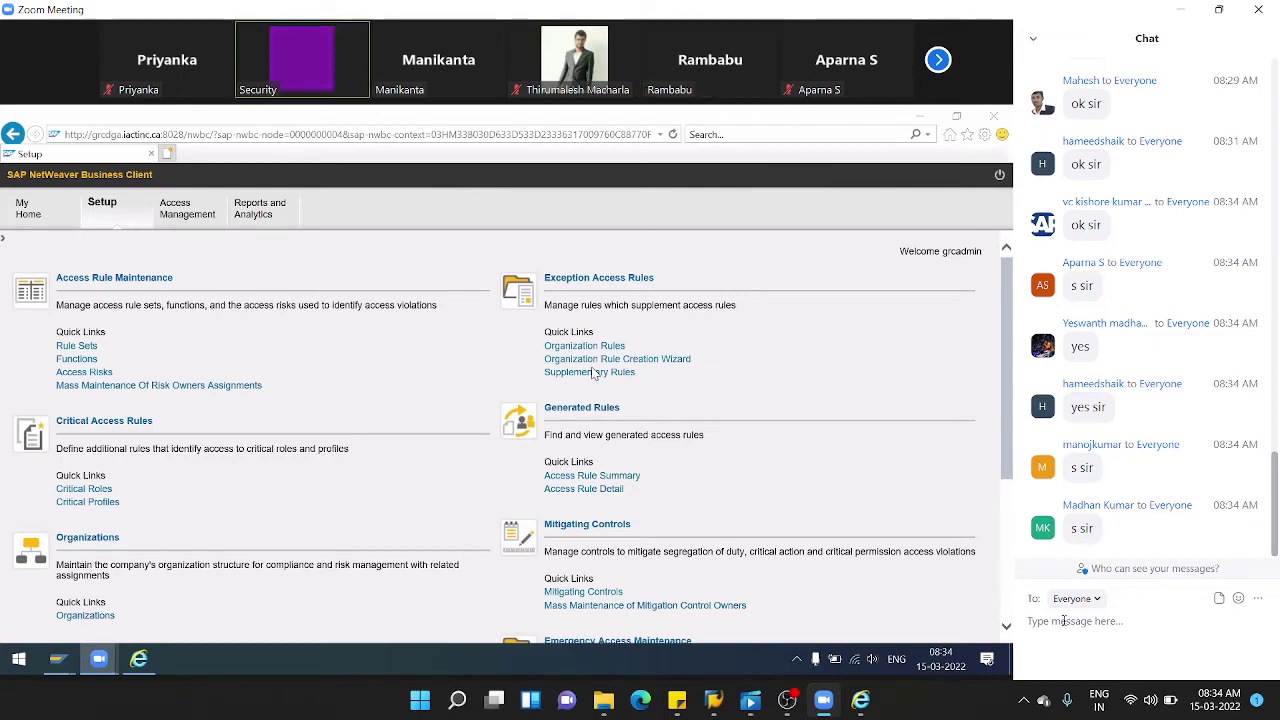
- Start a new critical role from the maximised Critical Roles list and run an unfiltered role-name search
left_click(99, 490)
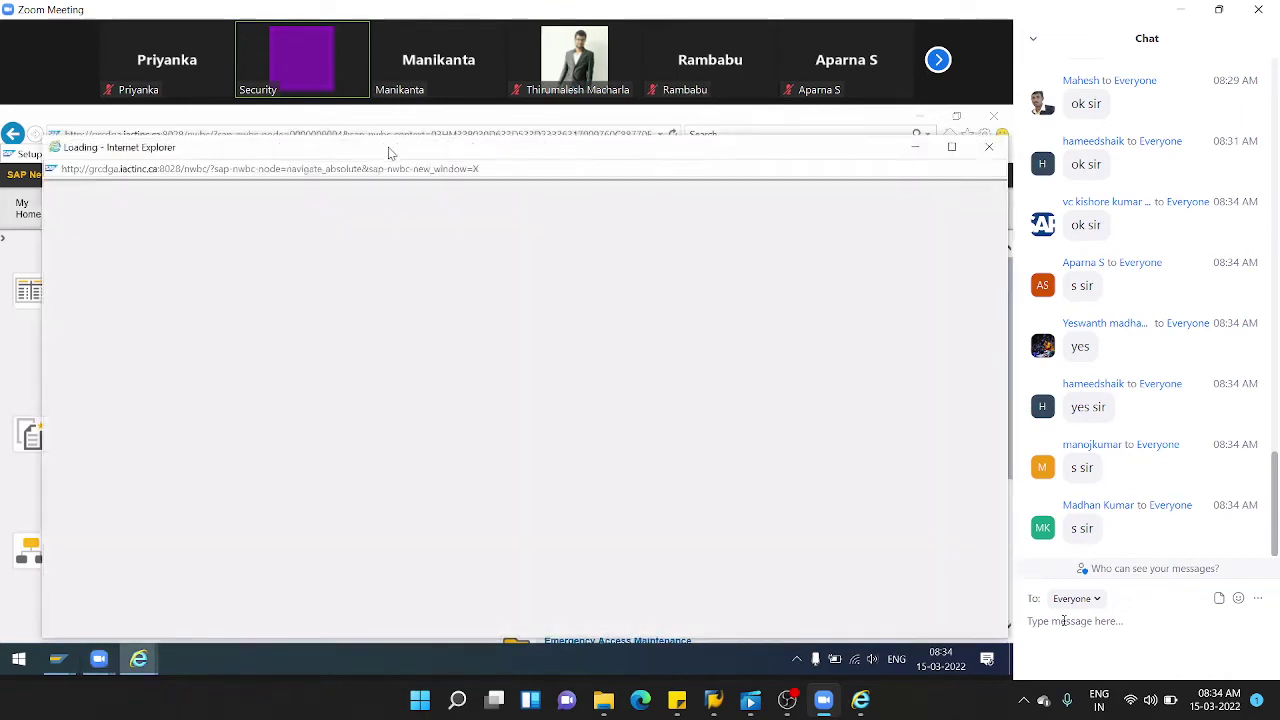
double_click(390, 153)
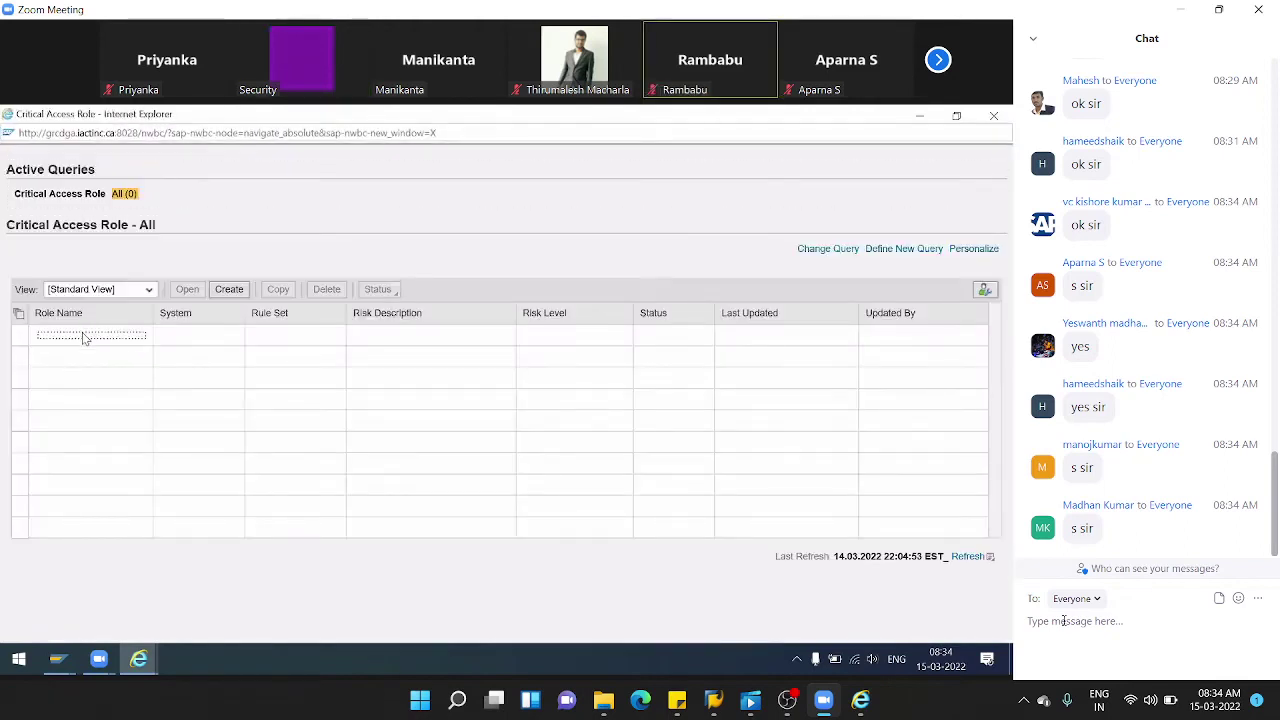
left_click(222, 290)
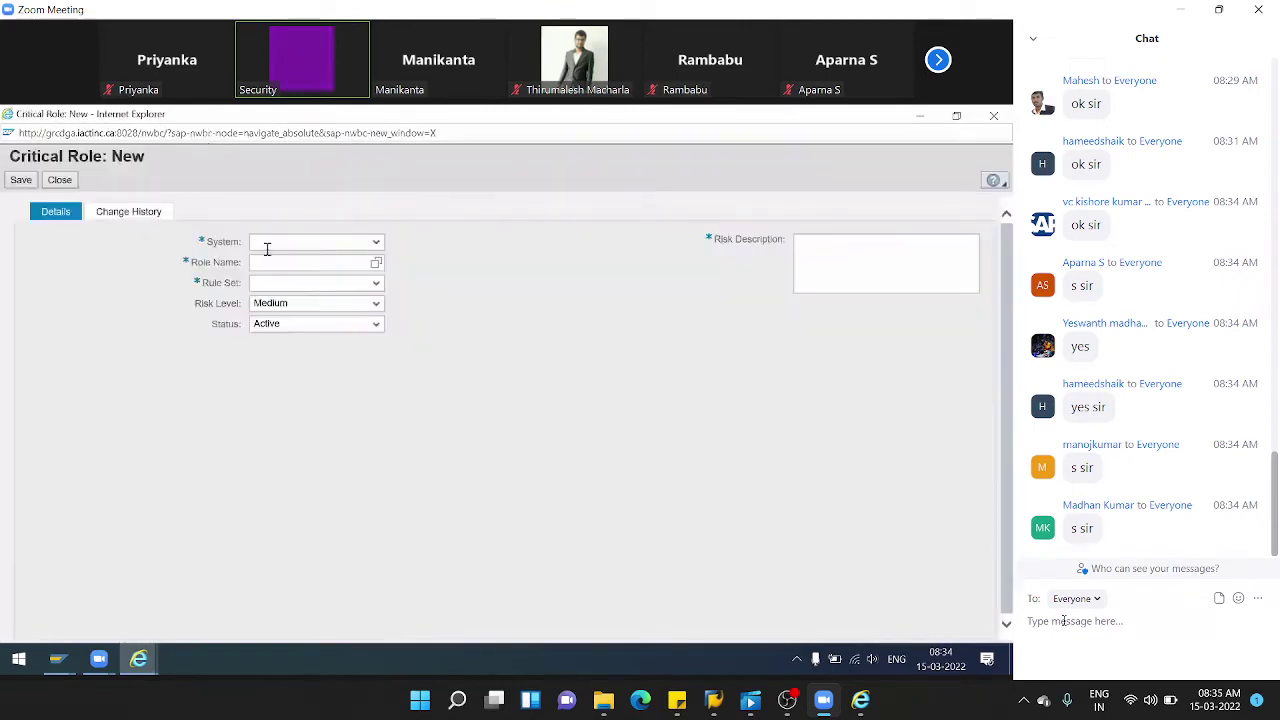
left_click(376, 264)
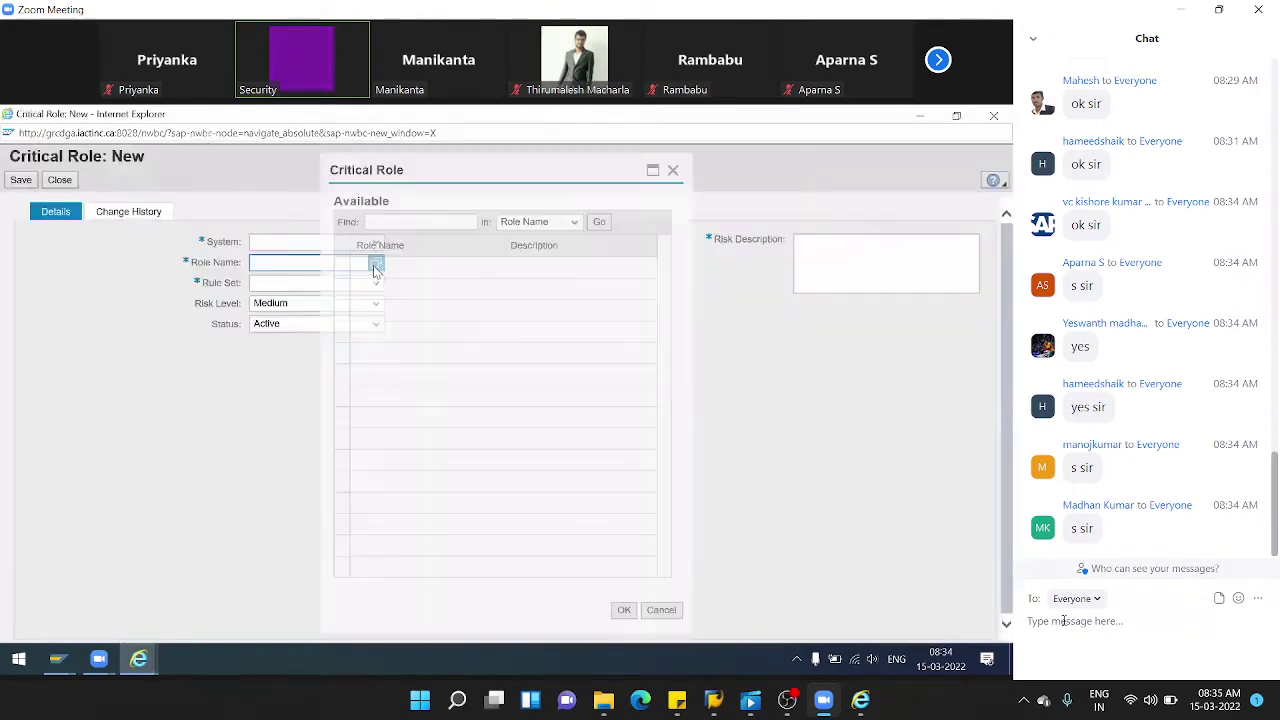
left_click(597, 221)
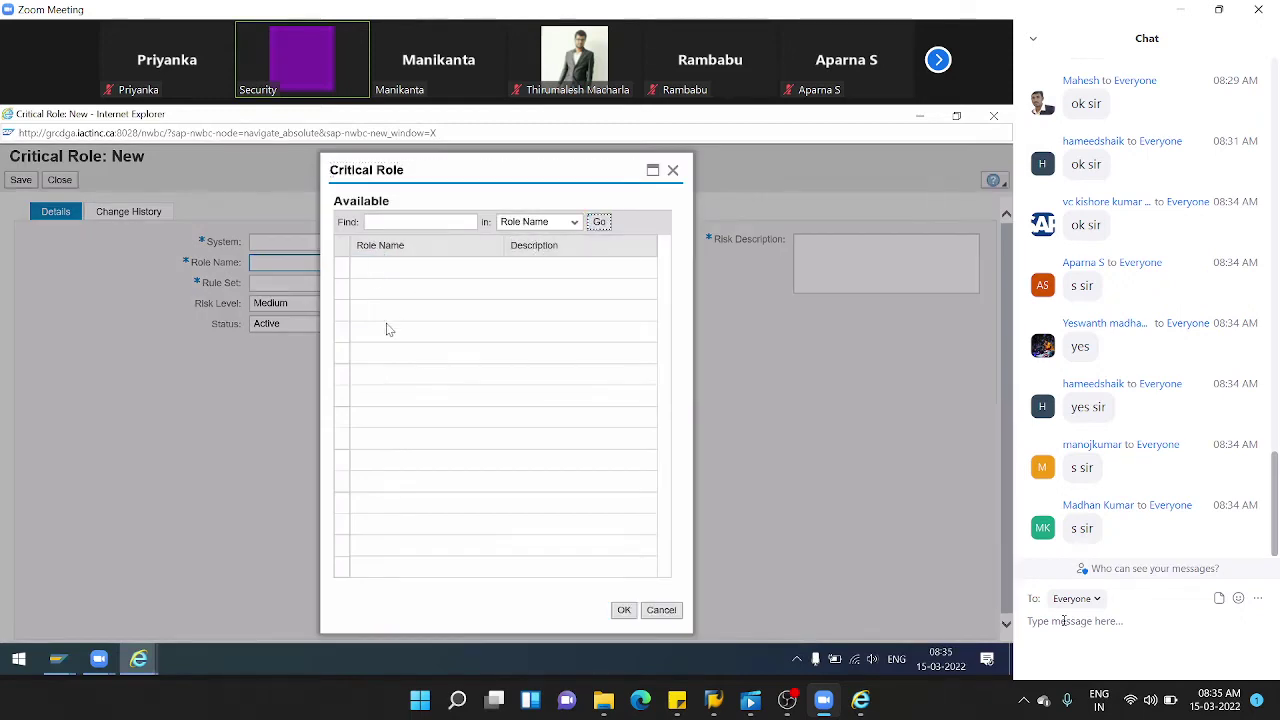
left_click(601, 222)
left_click(601, 222)
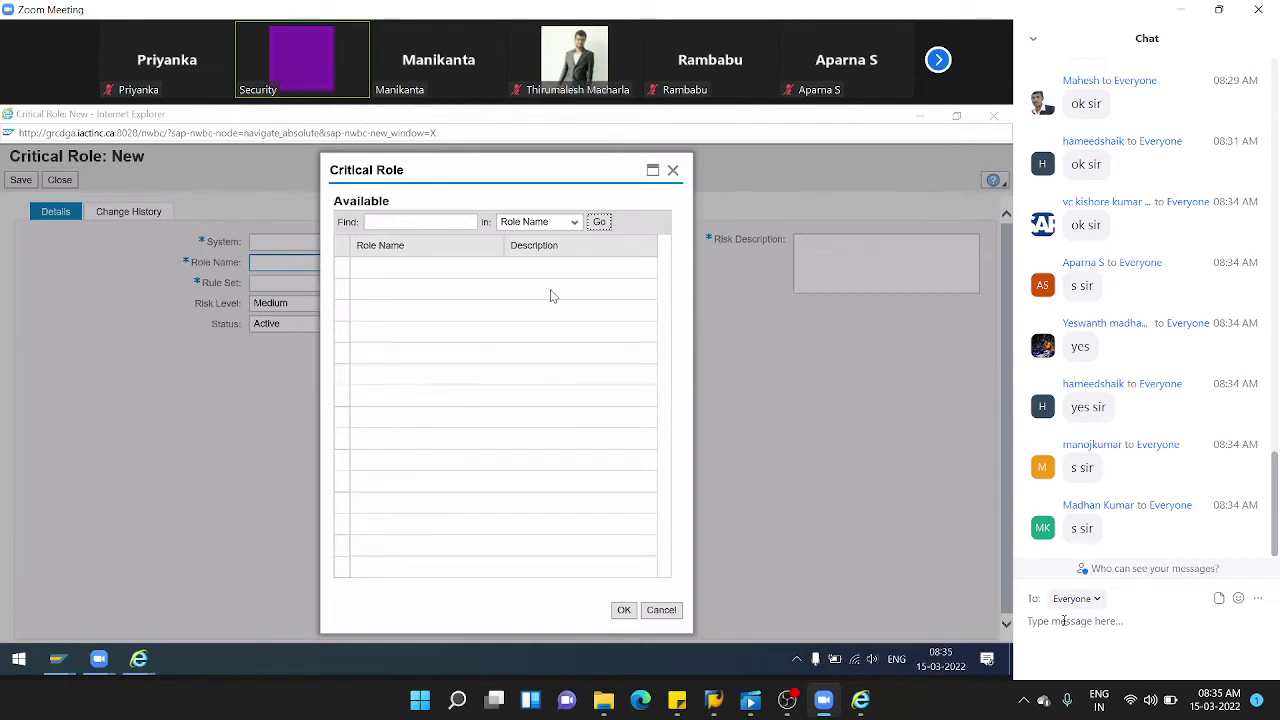
- Search roles for Z* by name, then by description, and close the empty search
left_click(428, 221)
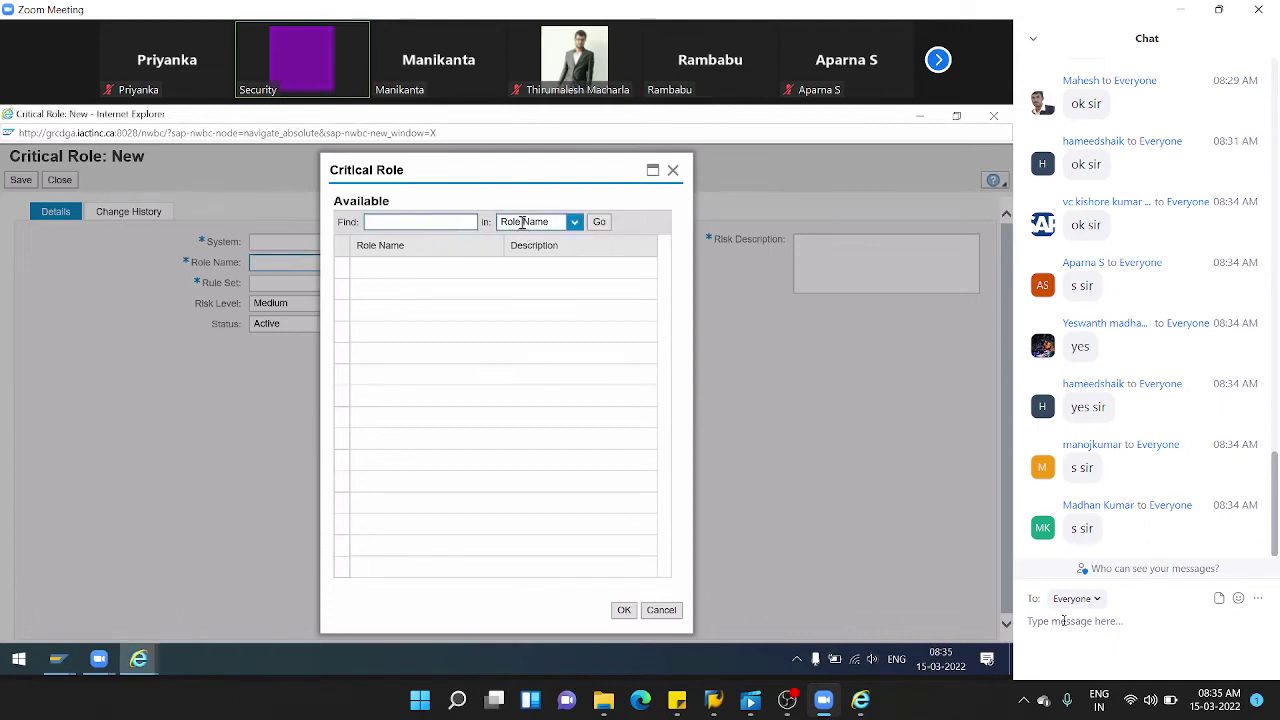
left_click(598, 223)
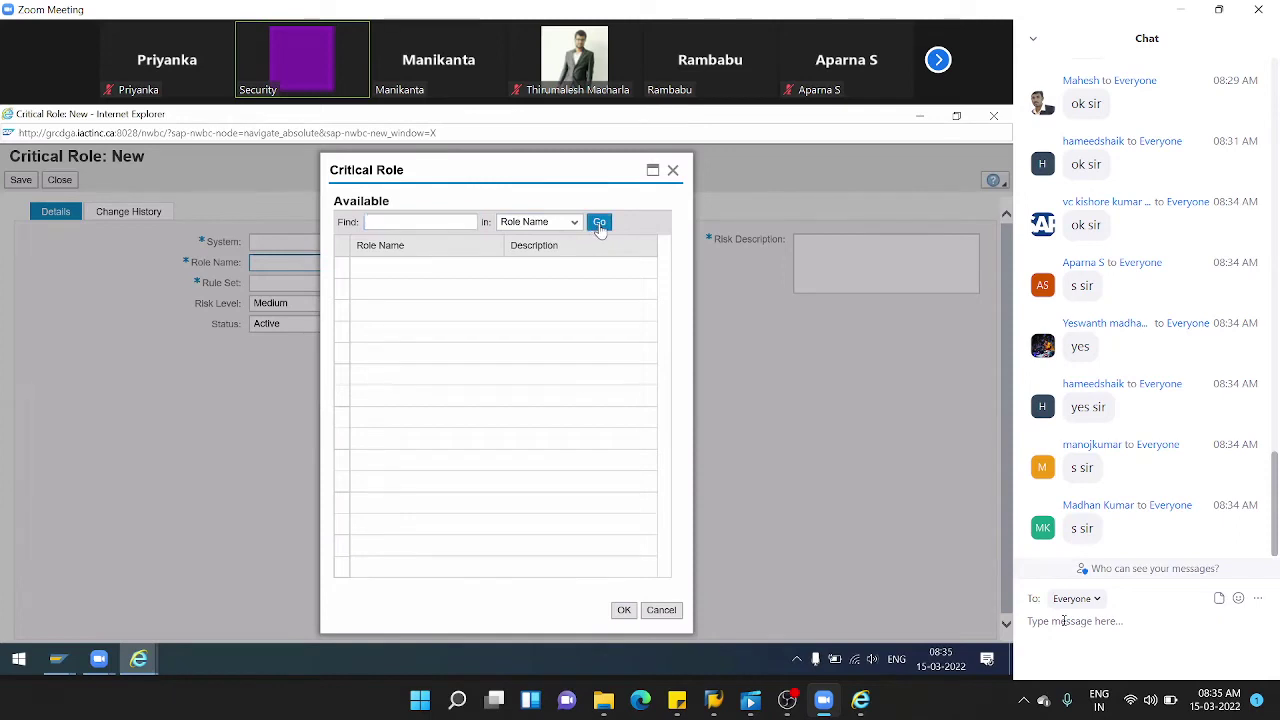
left_click(392, 222)
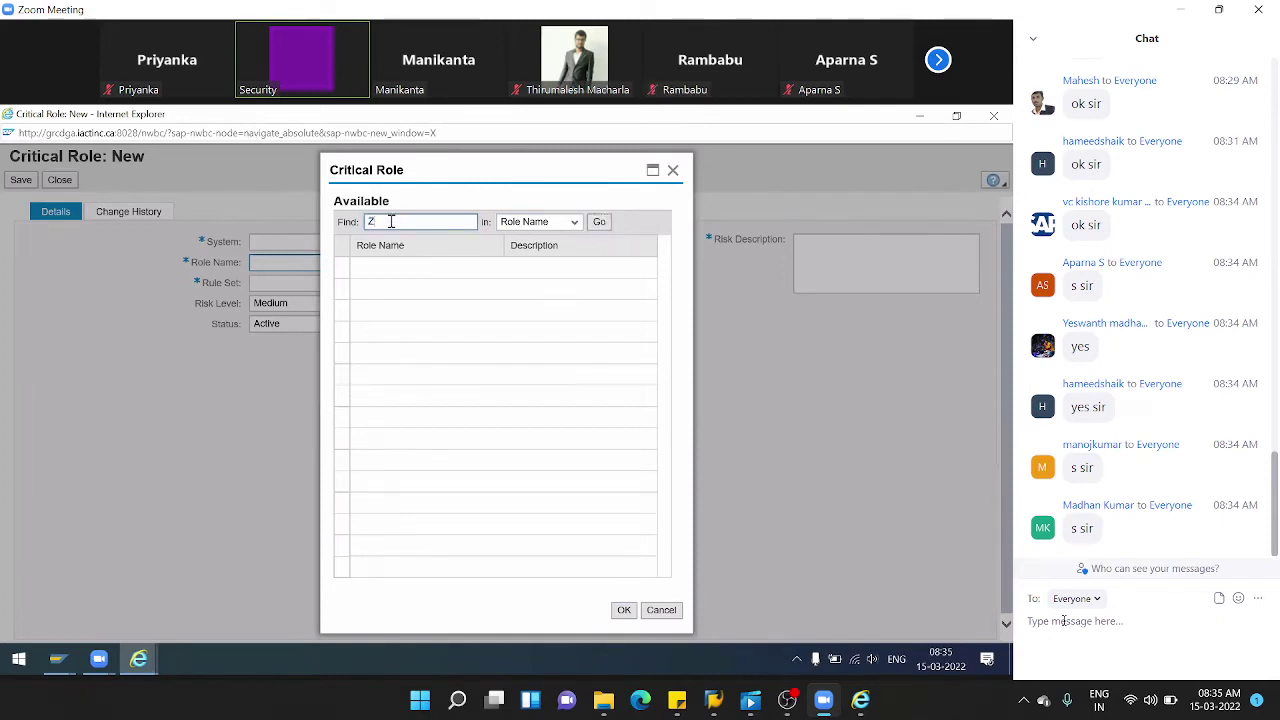
left_click(600, 222)
left_click(566, 245)
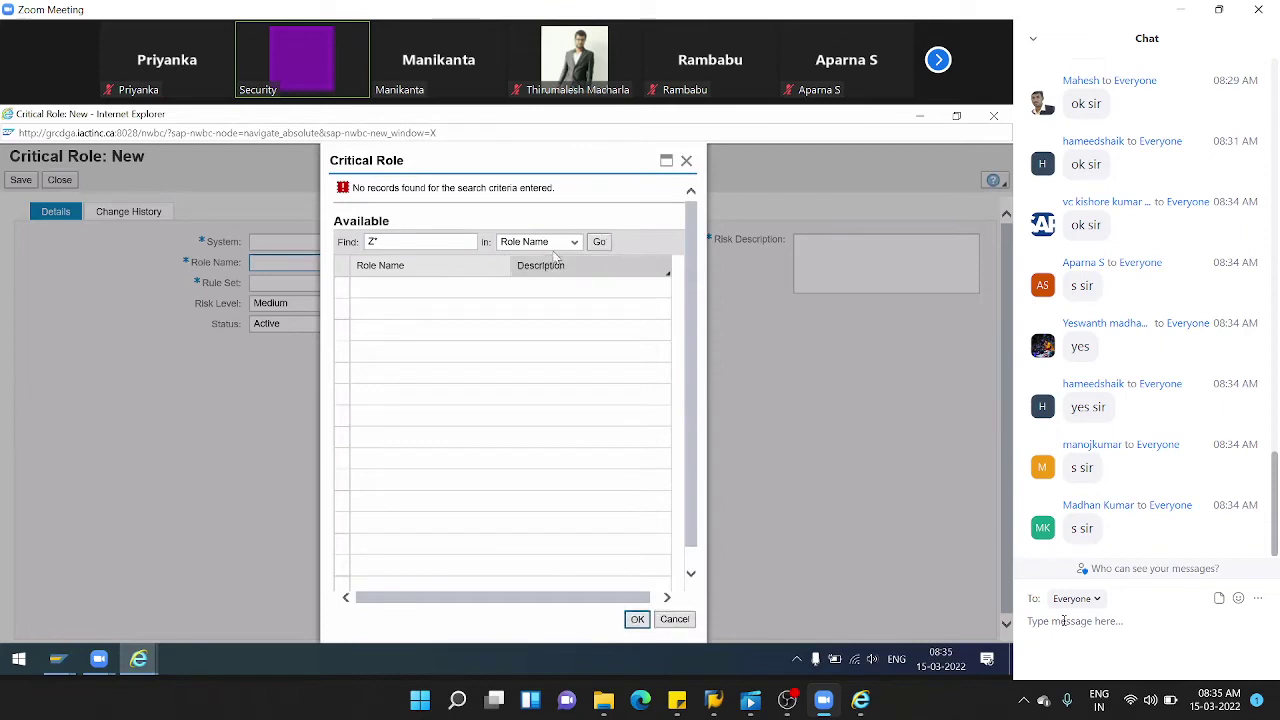
left_click(530, 269)
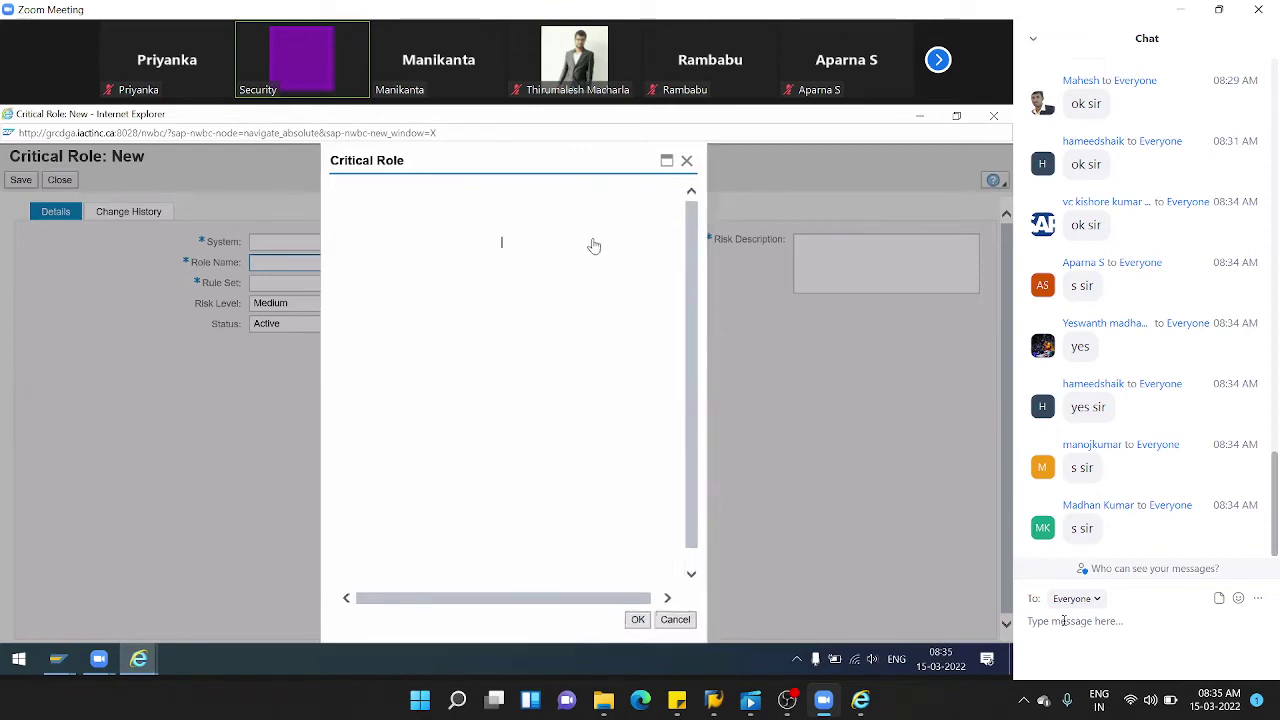
left_click(600, 223)
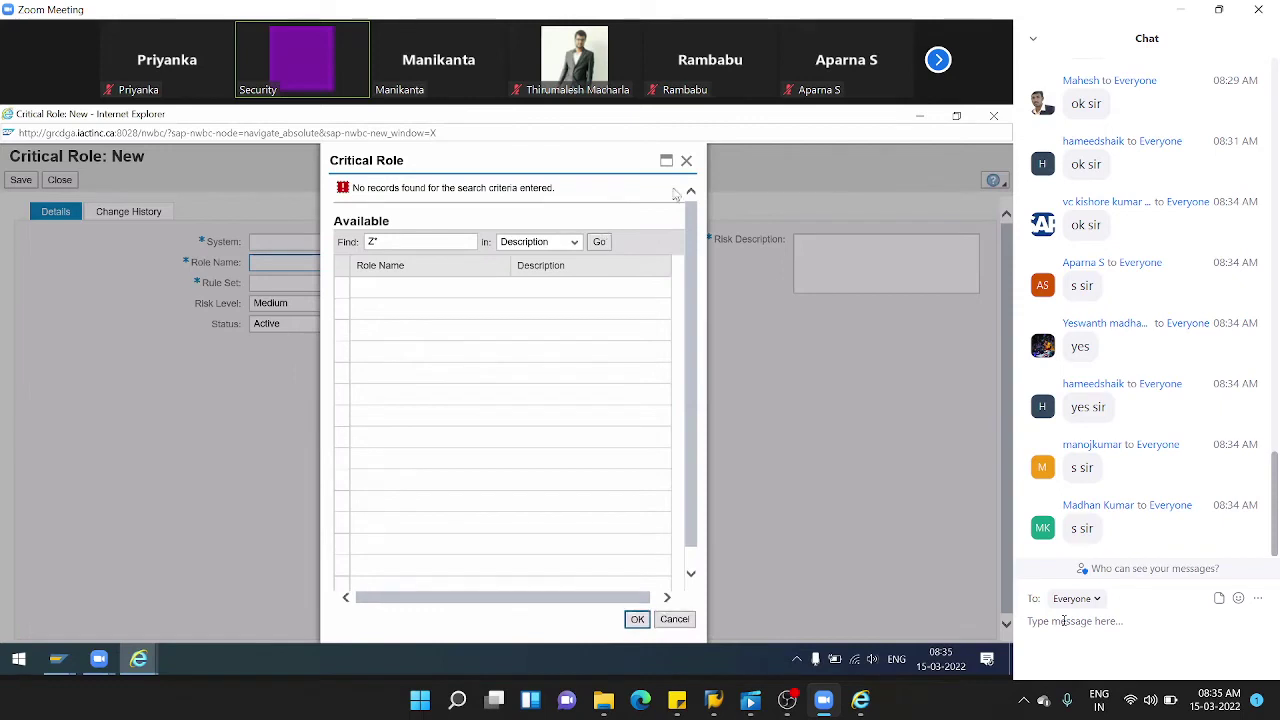
left_click(686, 160)
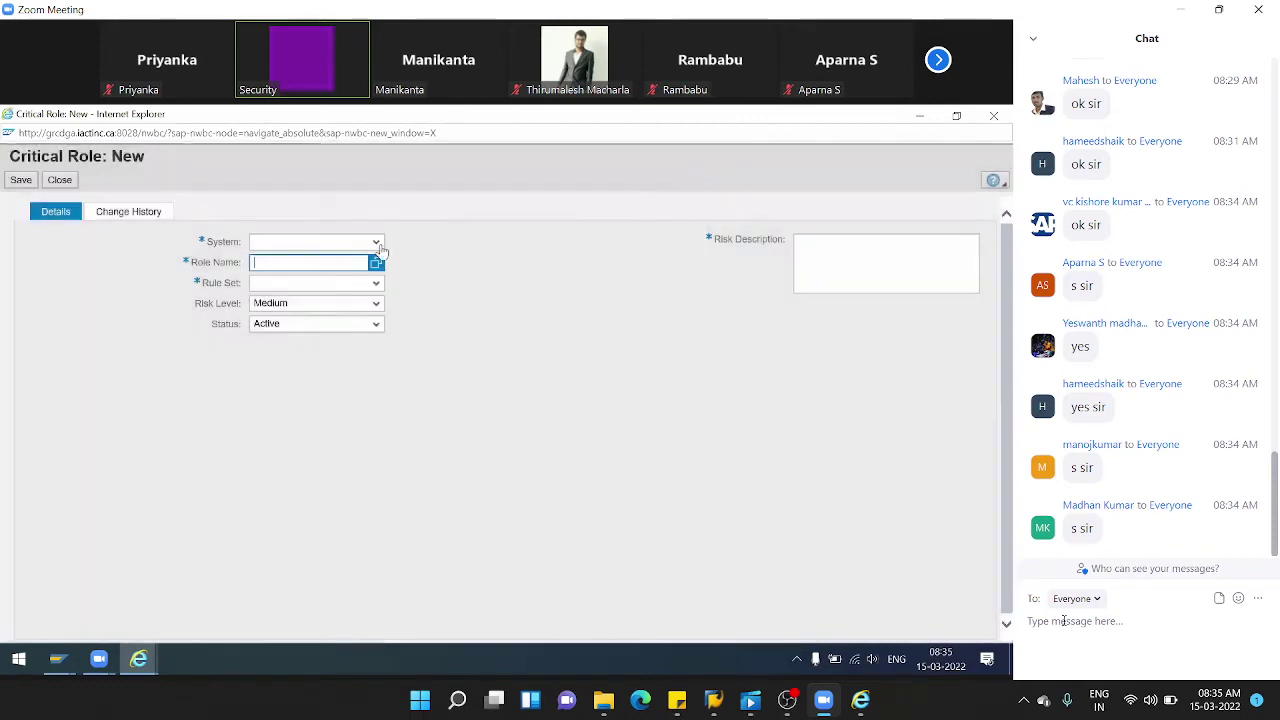
left_click(376, 242)
- Set system AGDCLNT103 and role name Z_ROLE_FOR_SEC_ADMIN, found via a Z* search
left_click(300, 254)
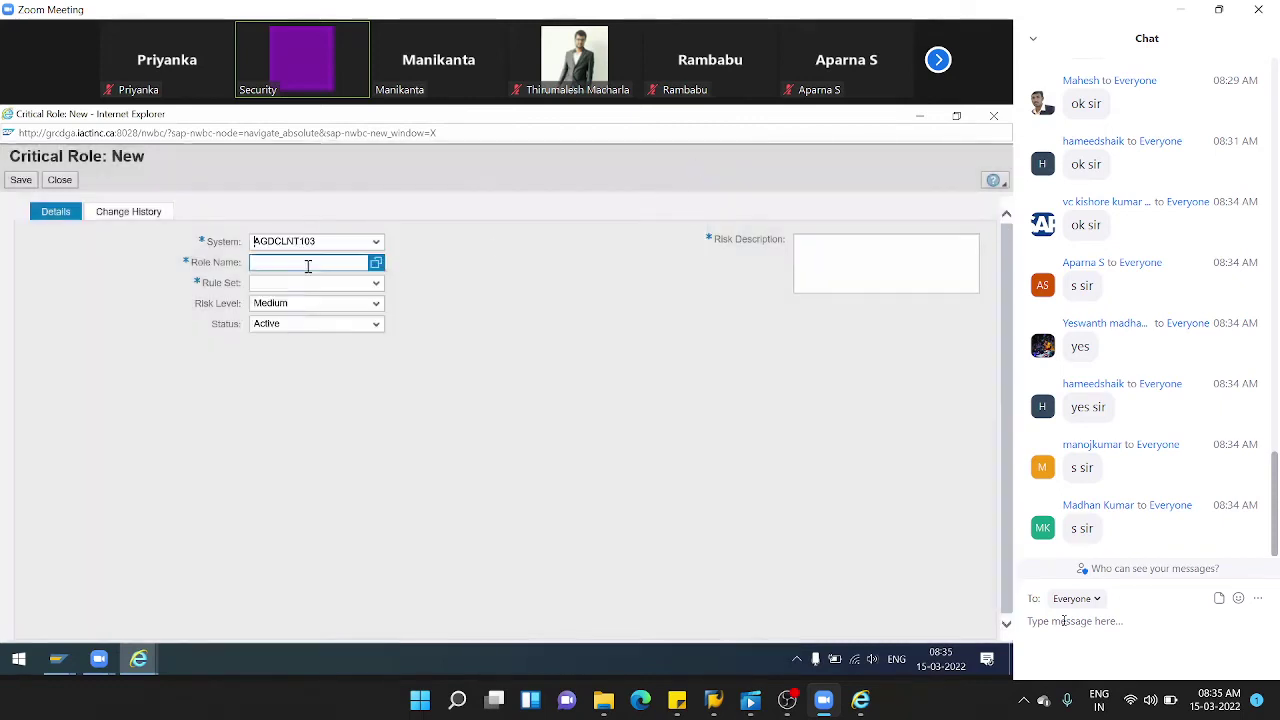
left_click(377, 264)
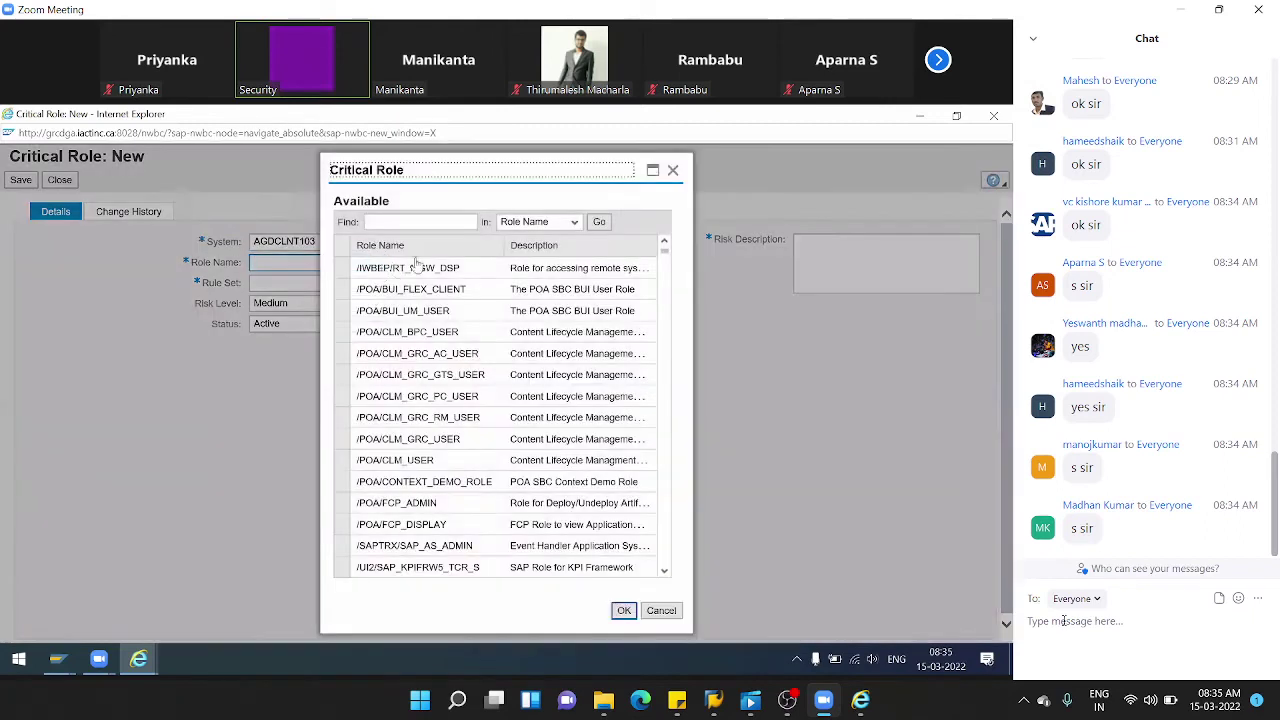
left_click(440, 221)
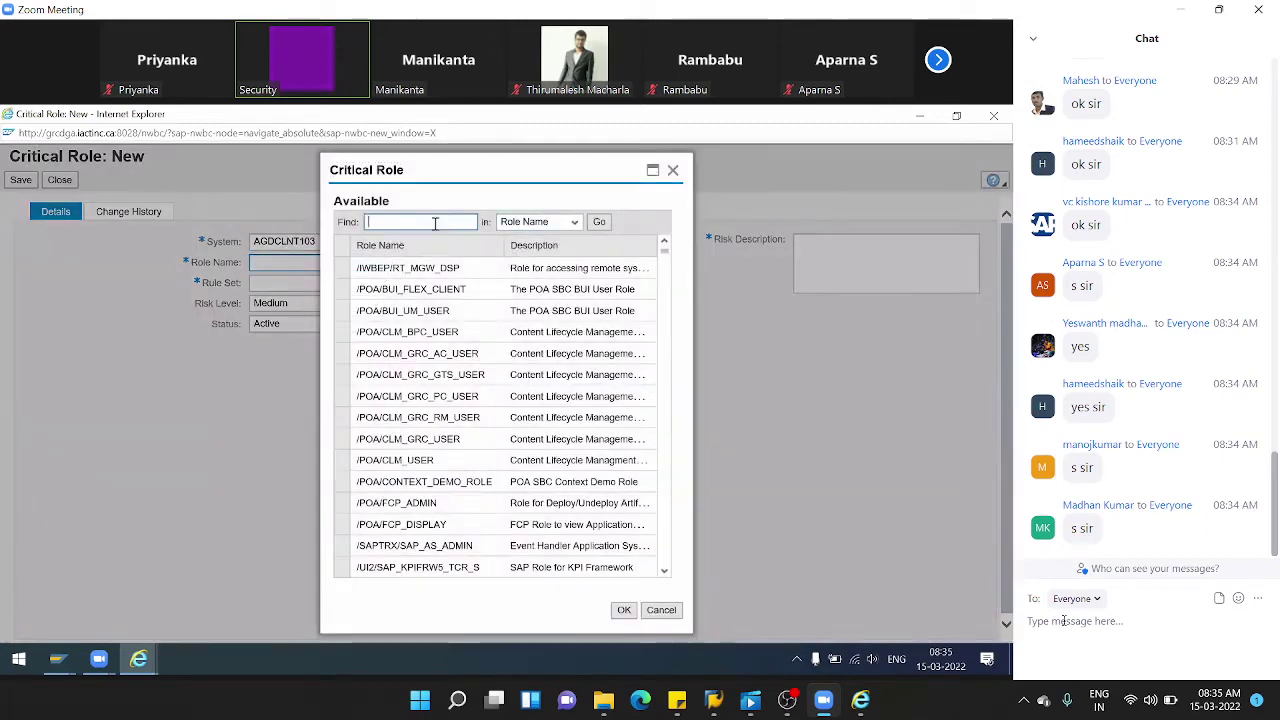
type("Z*")
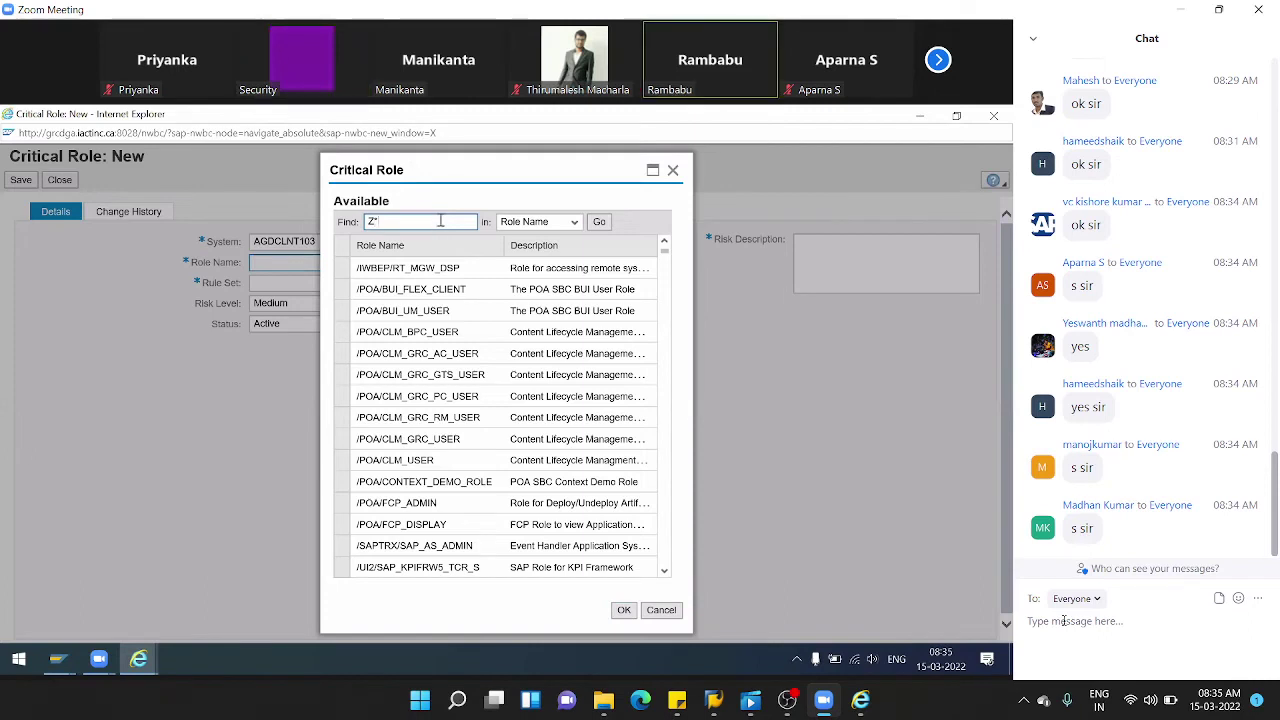
left_click(598, 222)
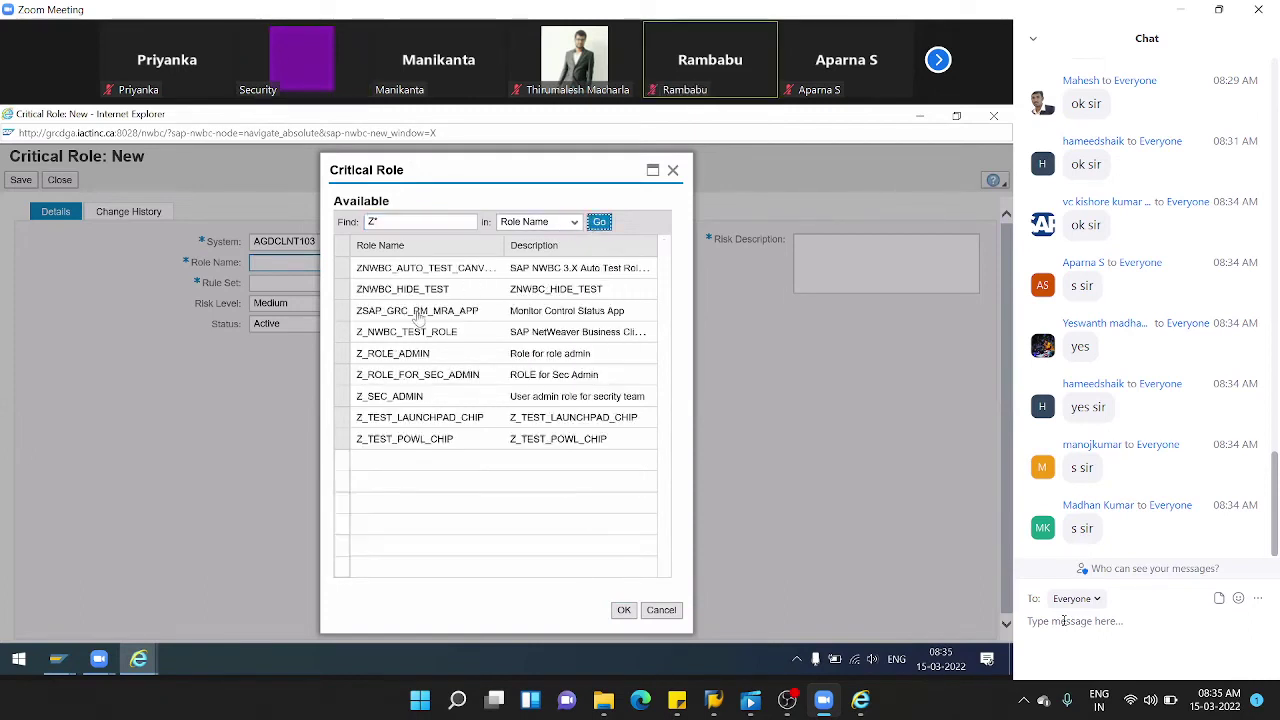
left_click(346, 374)
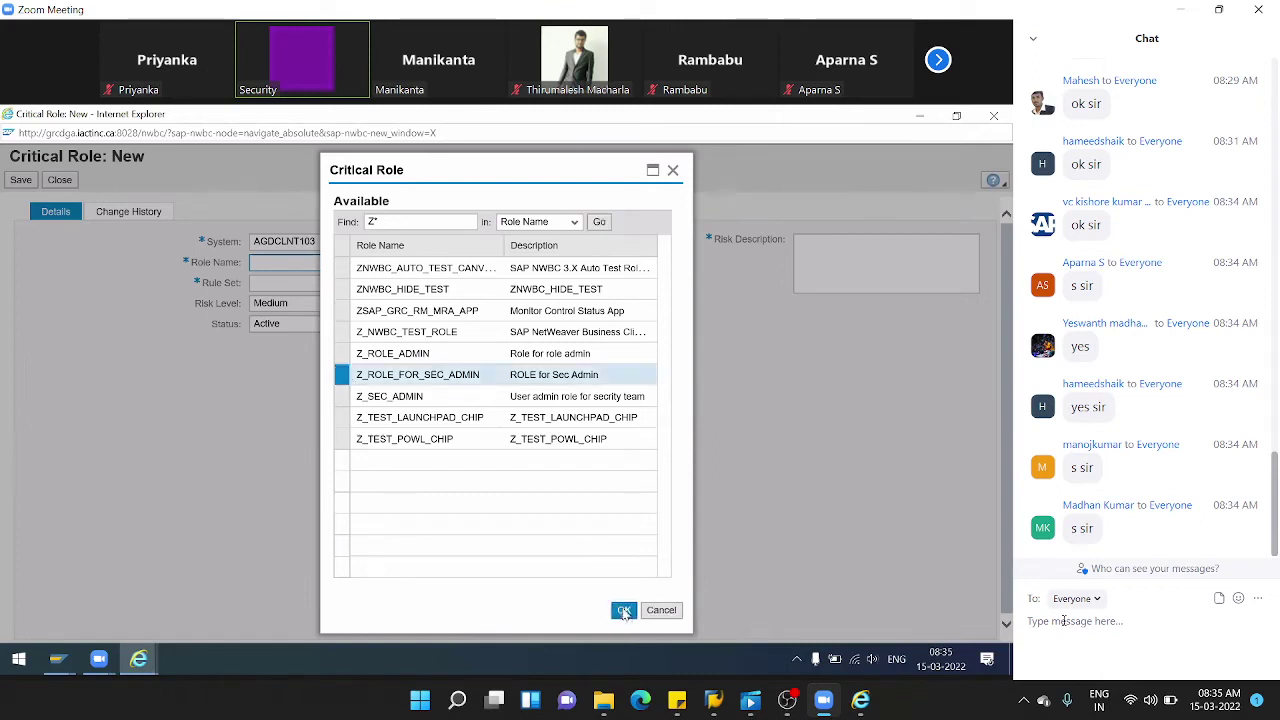
left_click(623, 609)
- Set the rule set to Rule Set for Audi and the risk level to Critical
left_click(368, 283)
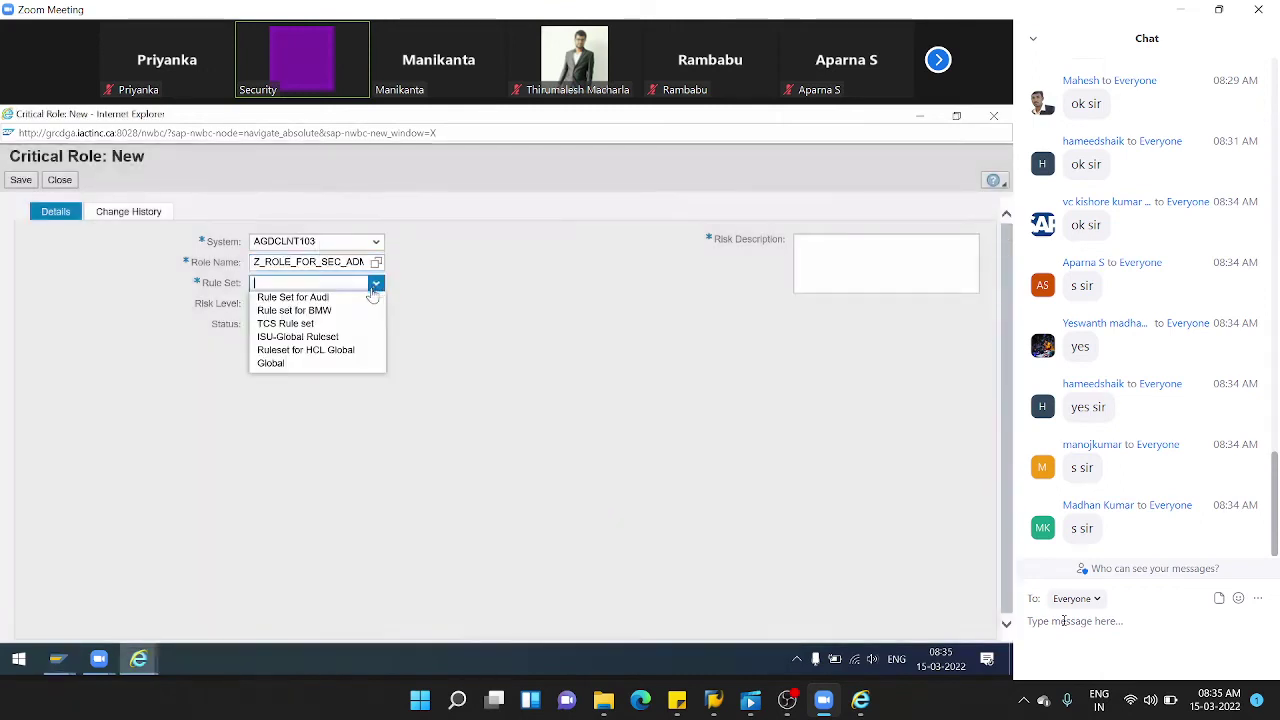
left_click(331, 295)
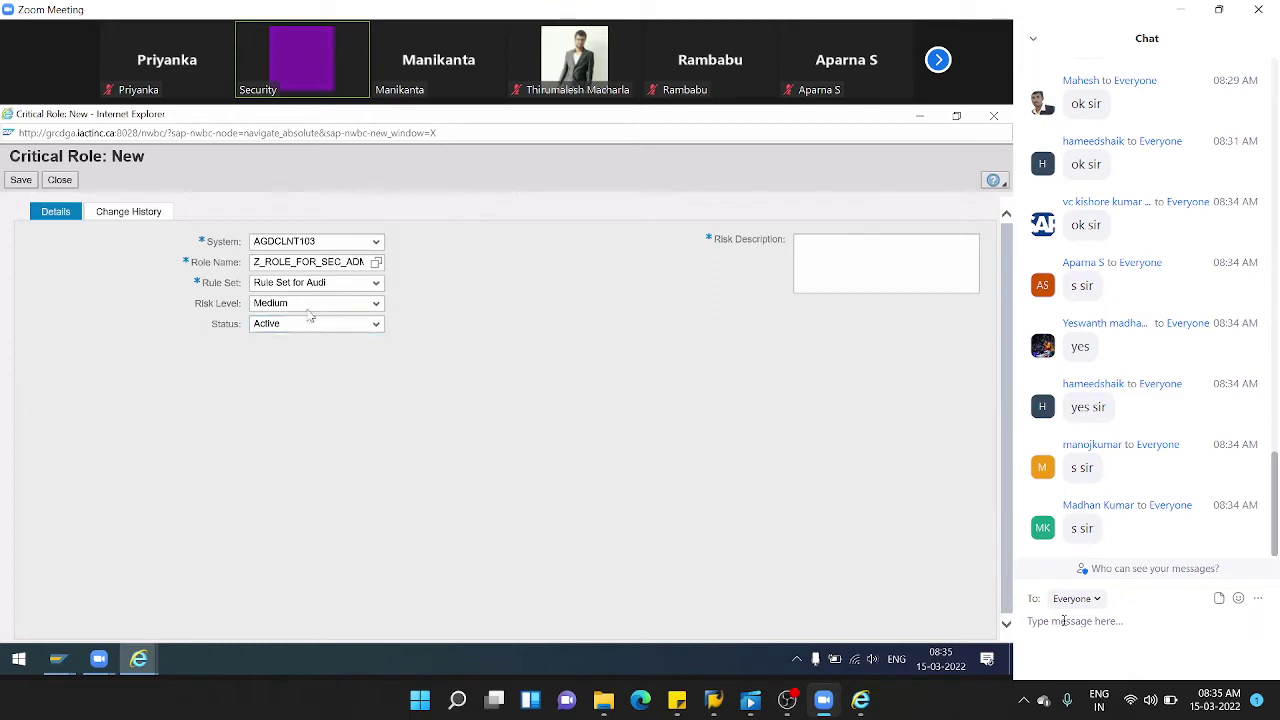
left_click(310, 303)
left_click(283, 357)
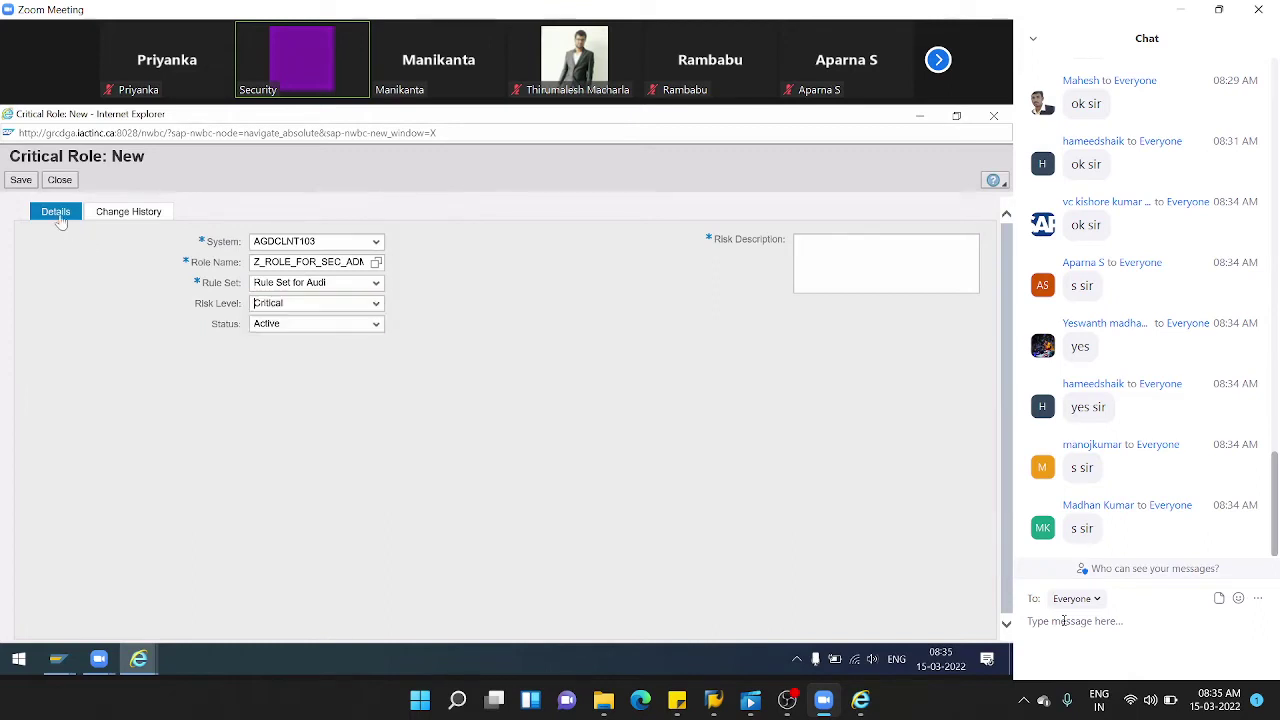
- Save the critical role with description 'asdfasdf', close it, and decline the connection error details
left_click(19, 182)
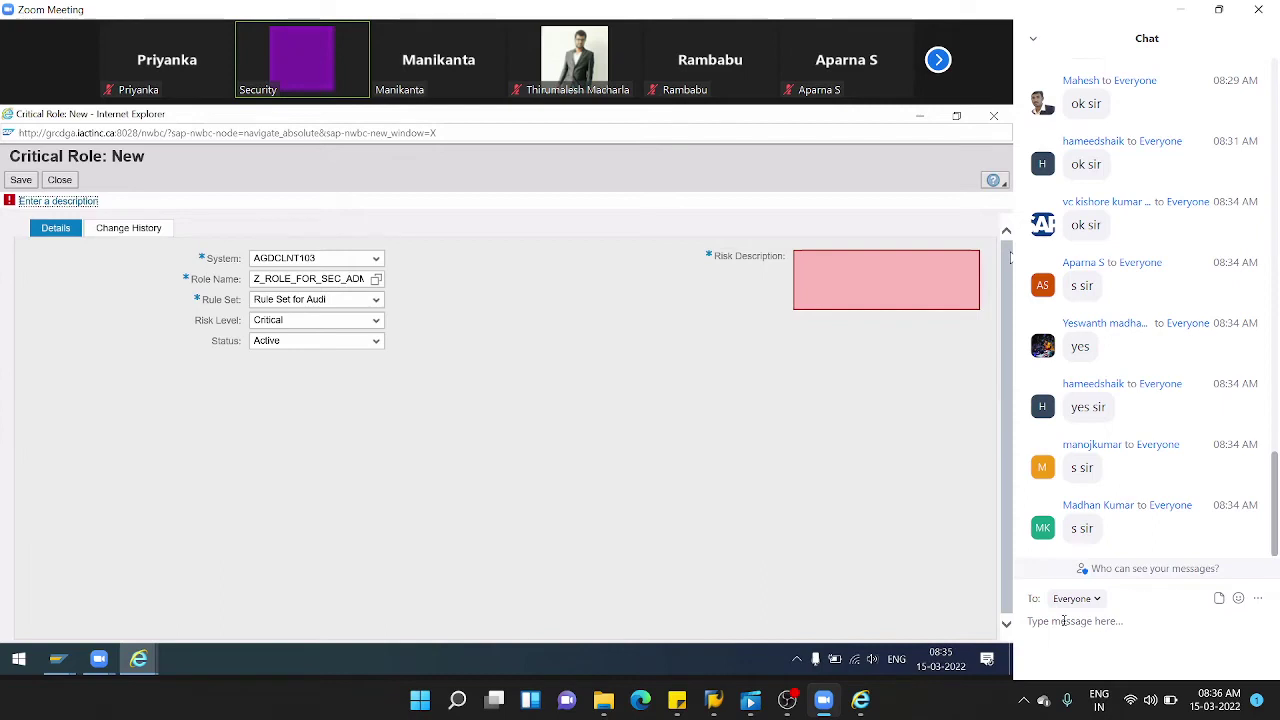
left_click(877, 276)
type("asdfasdf")
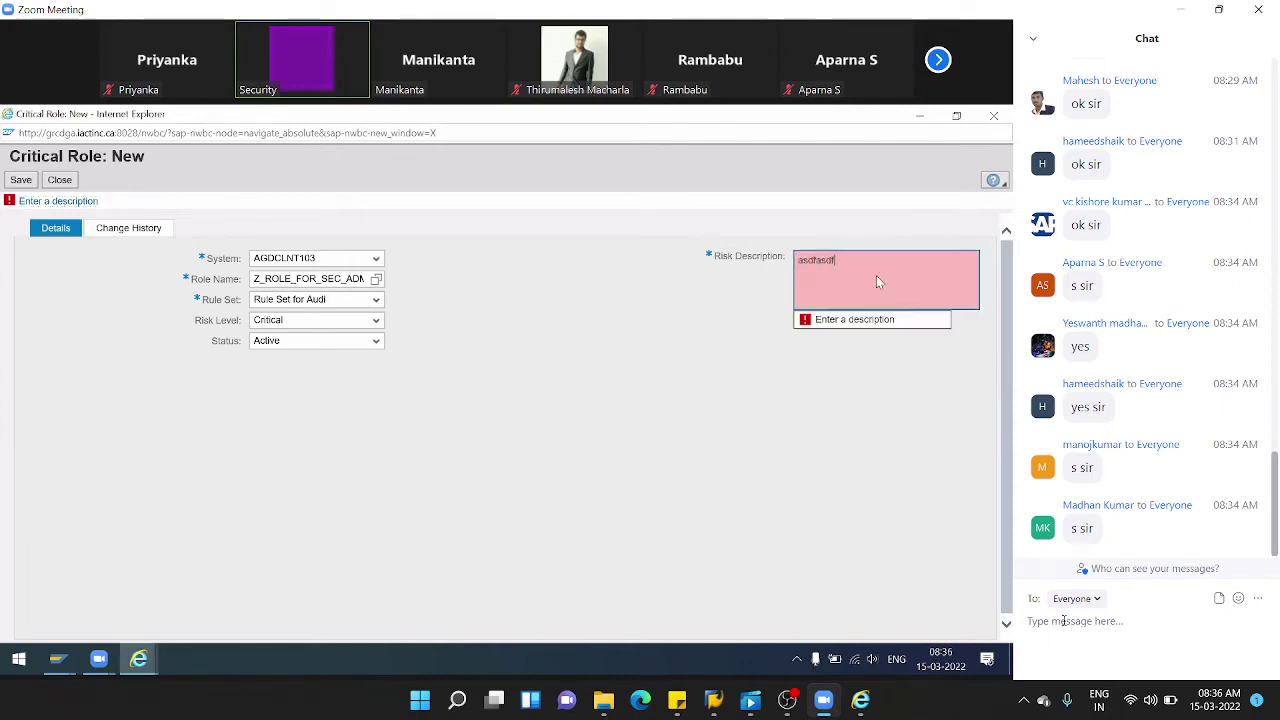
left_click(22, 182)
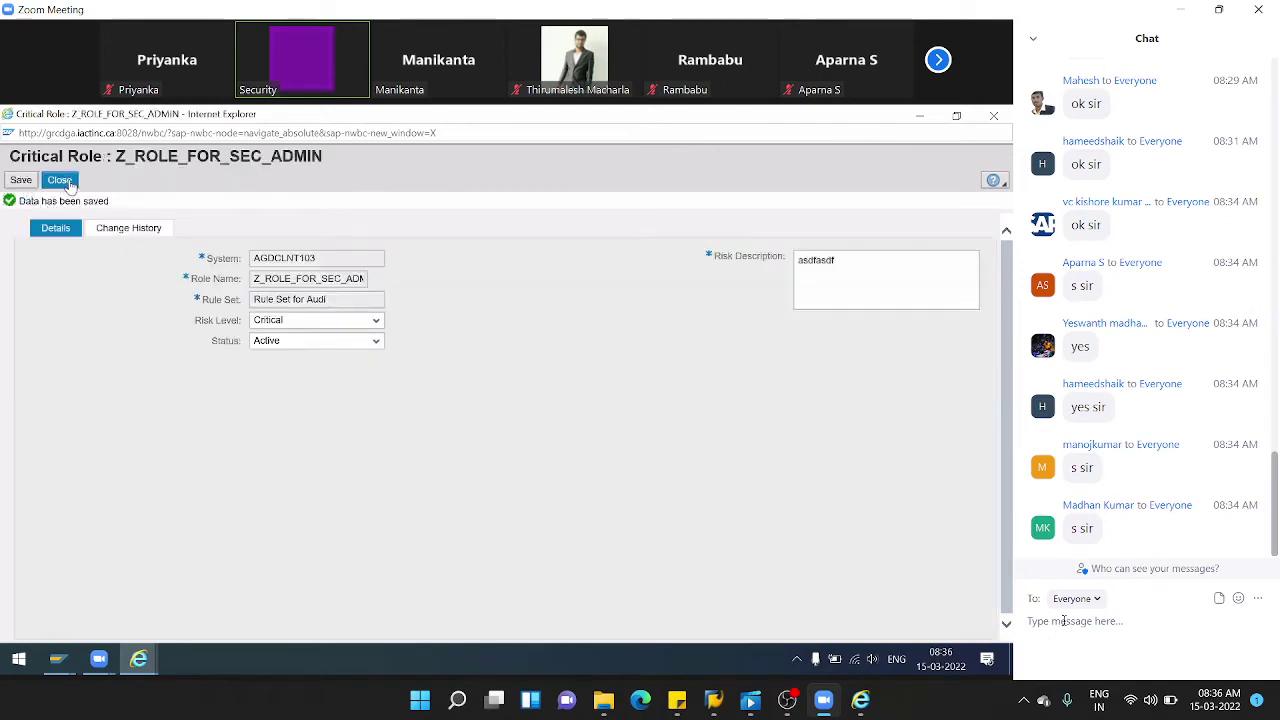
left_click(70, 186)
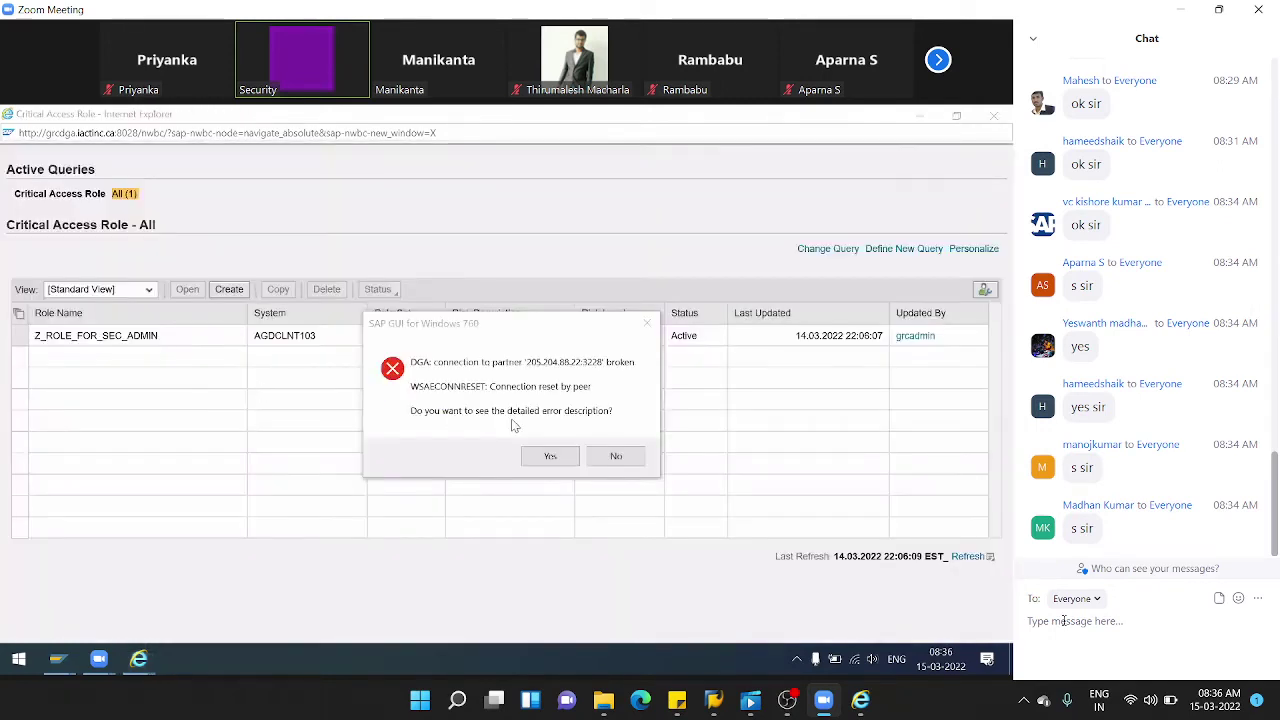
left_click(614, 457)
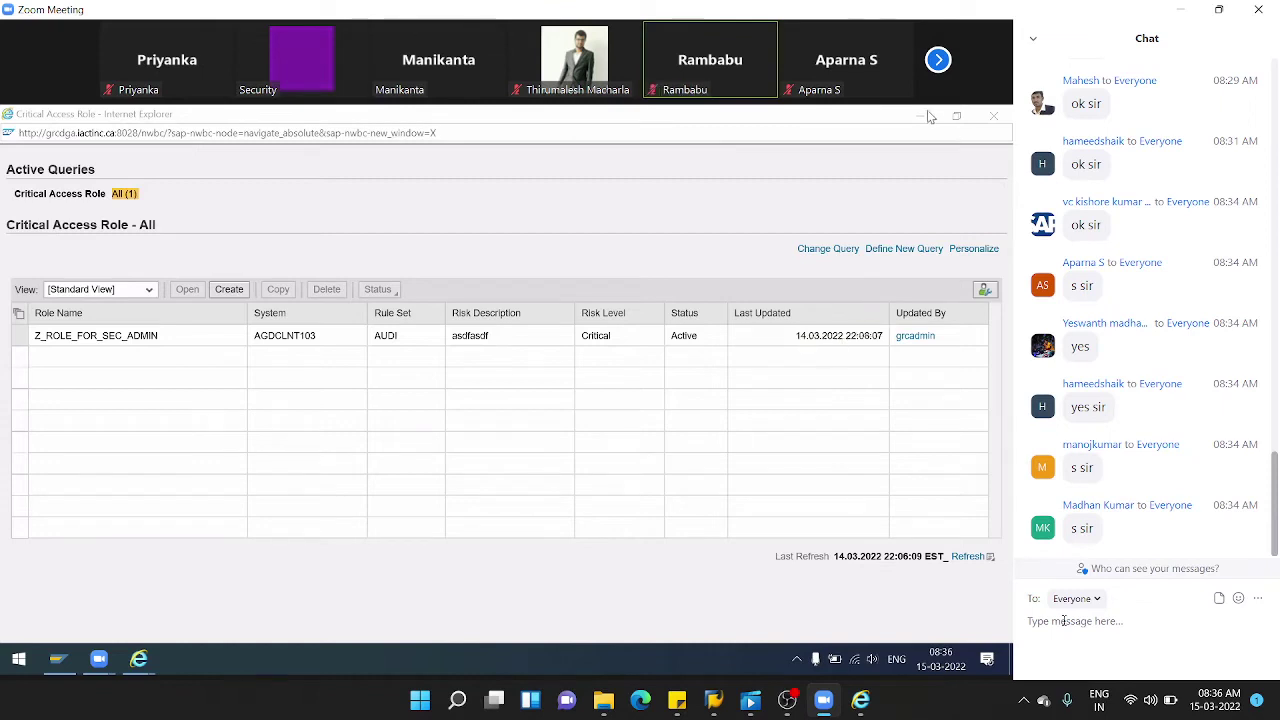
- Close the Critical Access Role Internet Explorer window
left_click(994, 116)
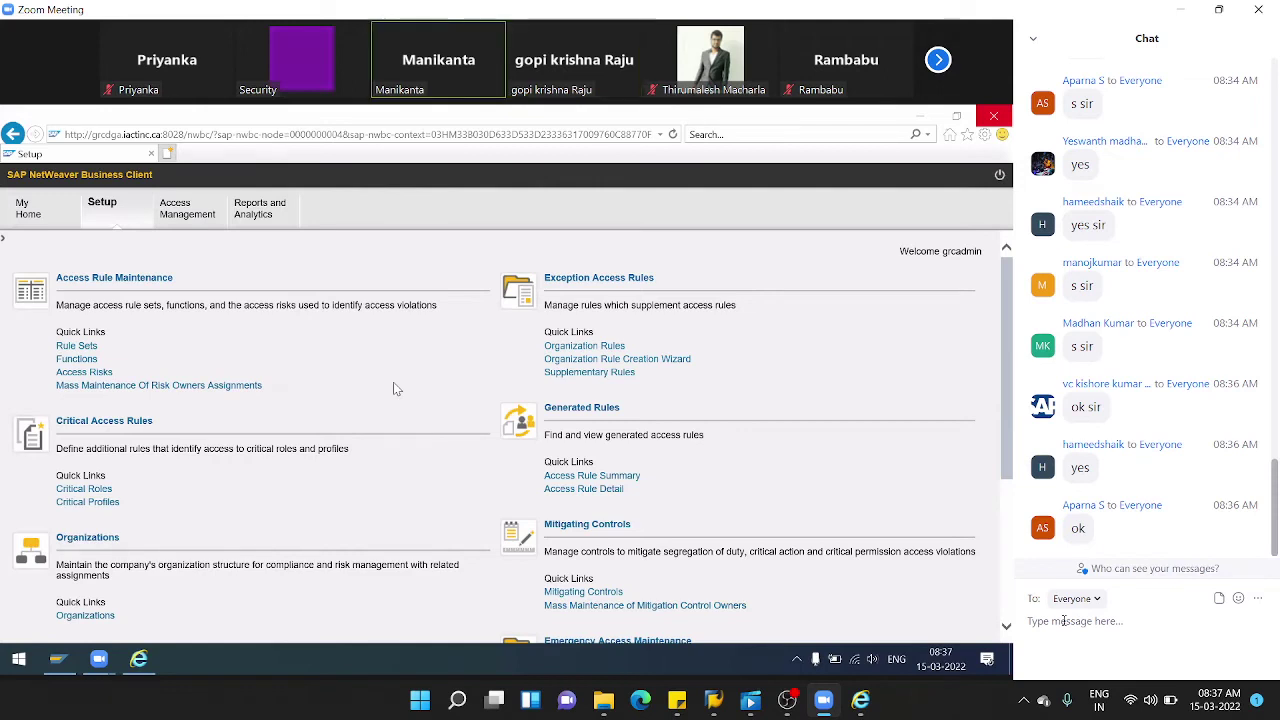
- Open user-level risk analysis in Access Management, maximised, with system AGDCLNT103
left_click(181, 213)
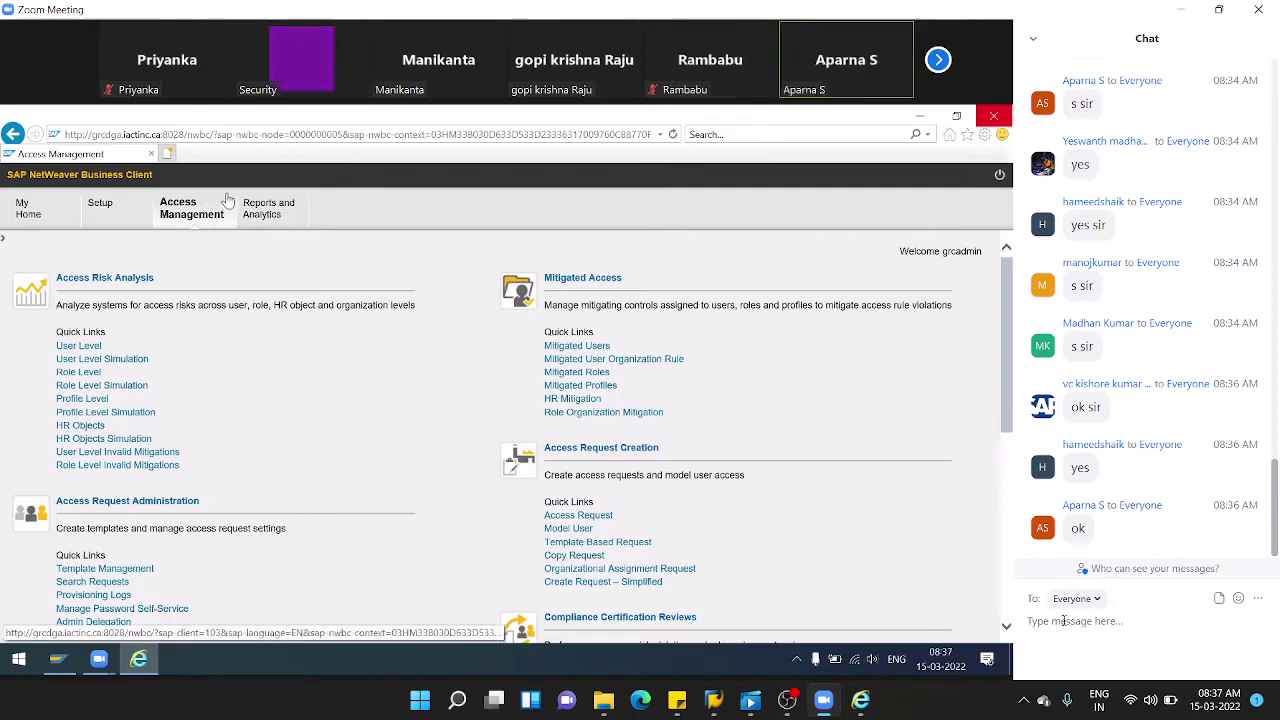
left_click(90, 346)
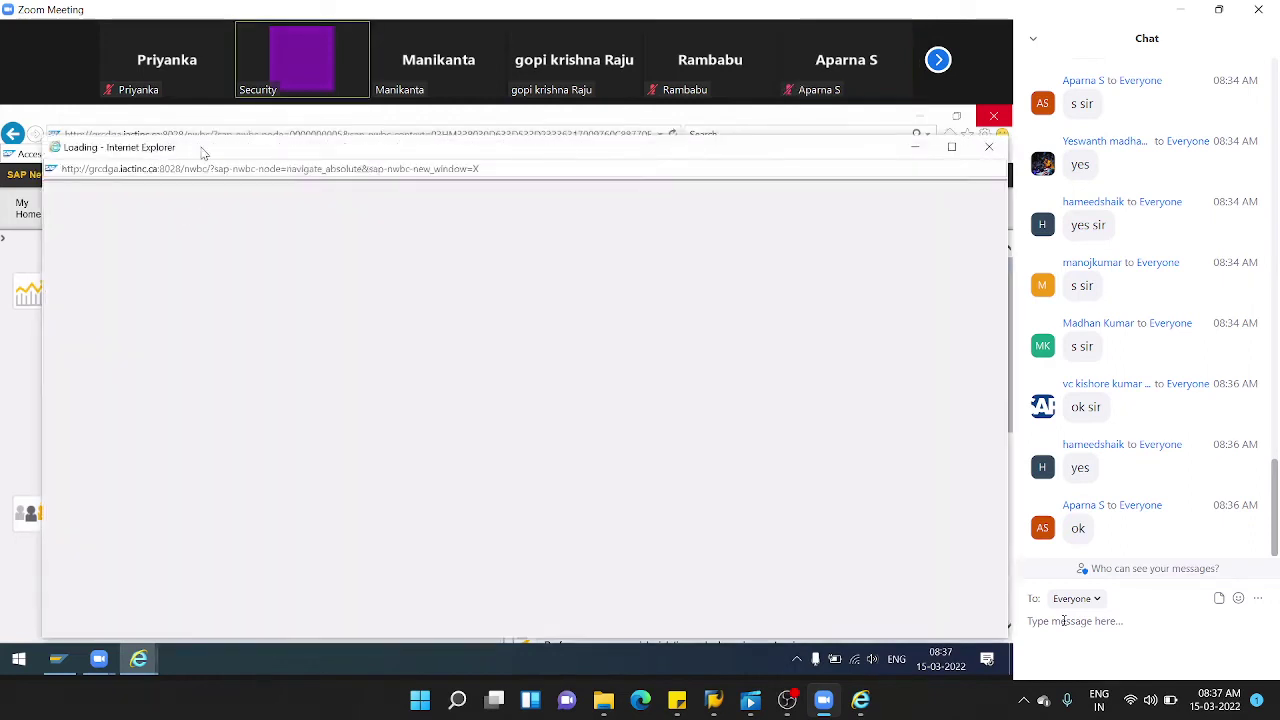
double_click(200, 148)
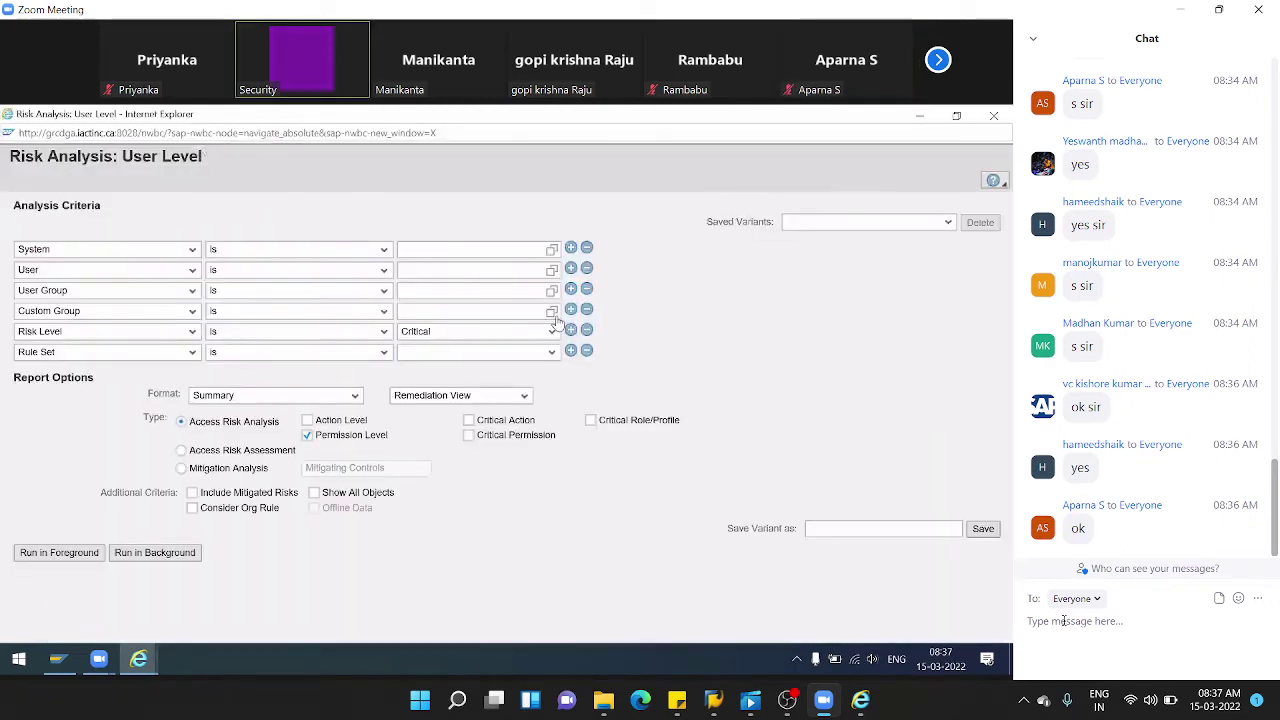
left_click(553, 250)
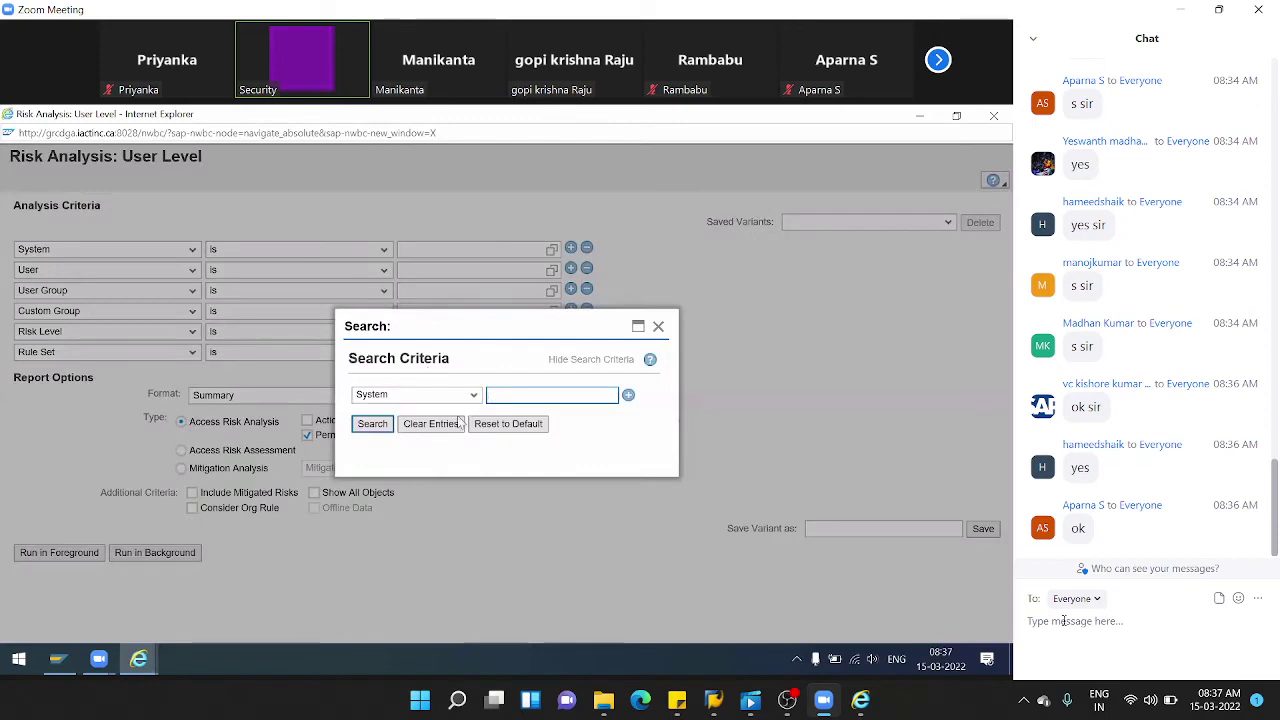
left_click(370, 424)
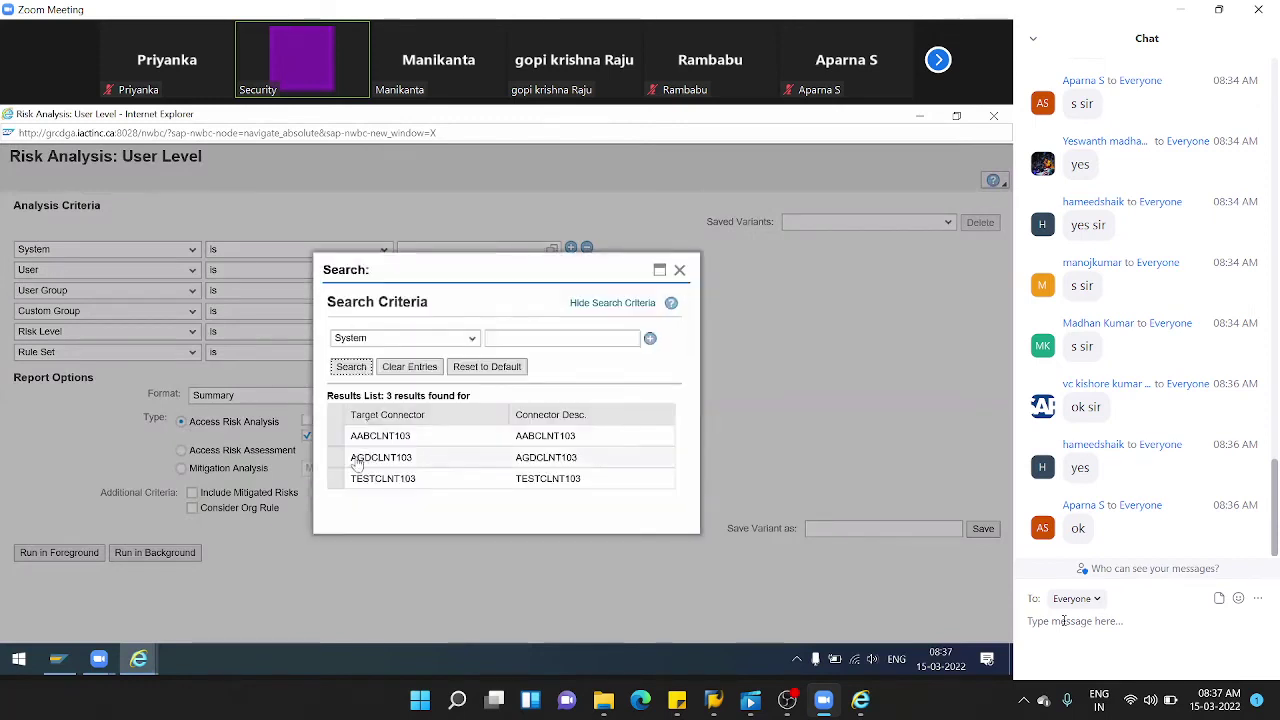
left_click(380, 457)
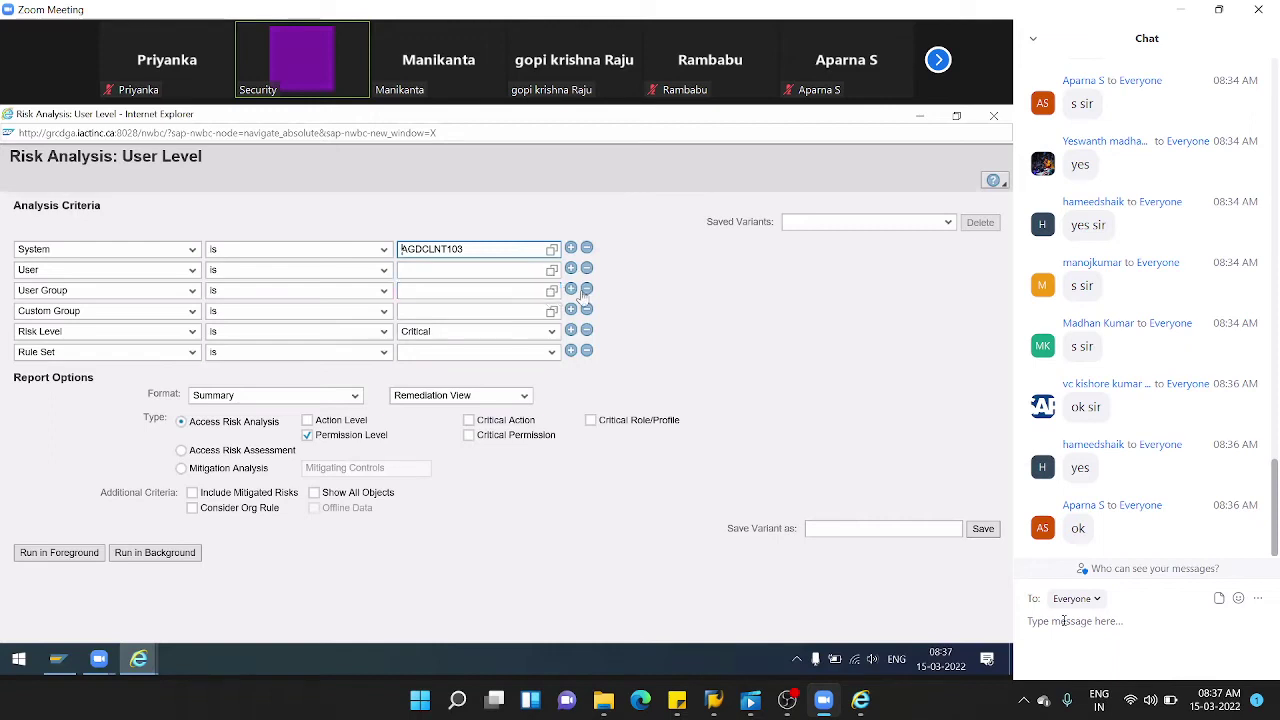
- Remove the User Group and Custom Group rows, and set Risk Level All and Rule Set for Audi
left_click(586, 289)
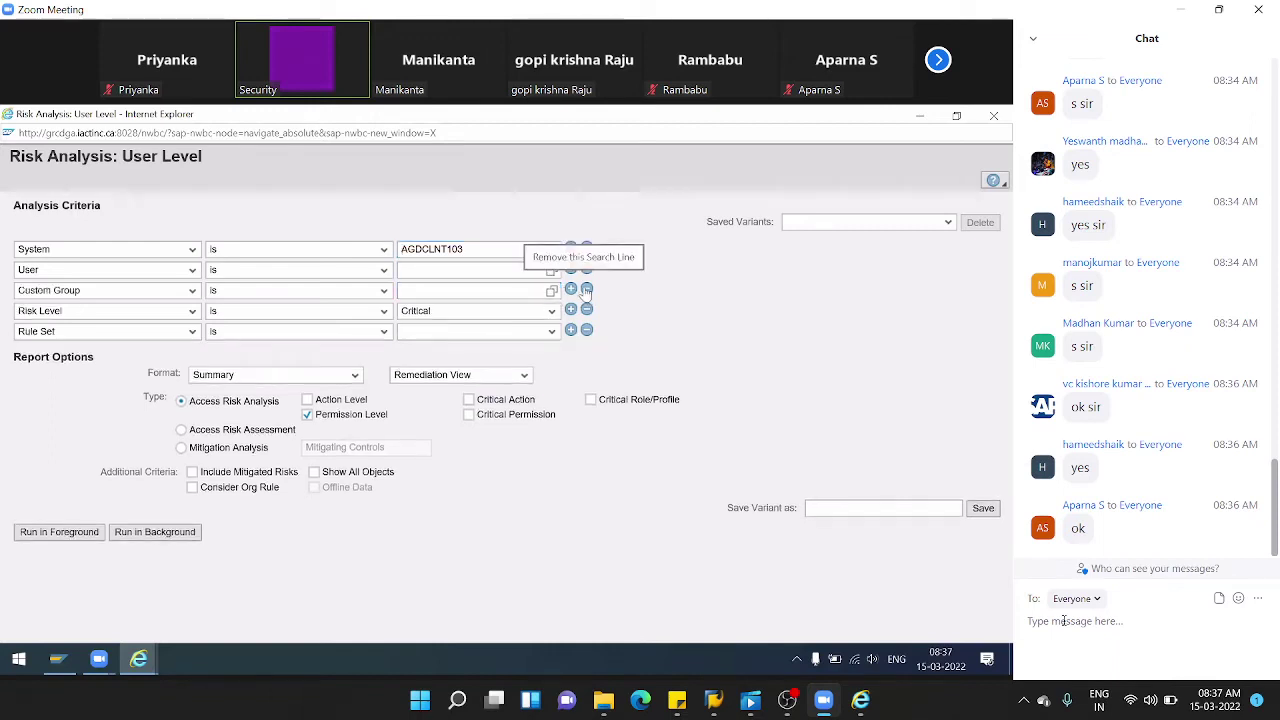
left_click(587, 289)
left_click(551, 290)
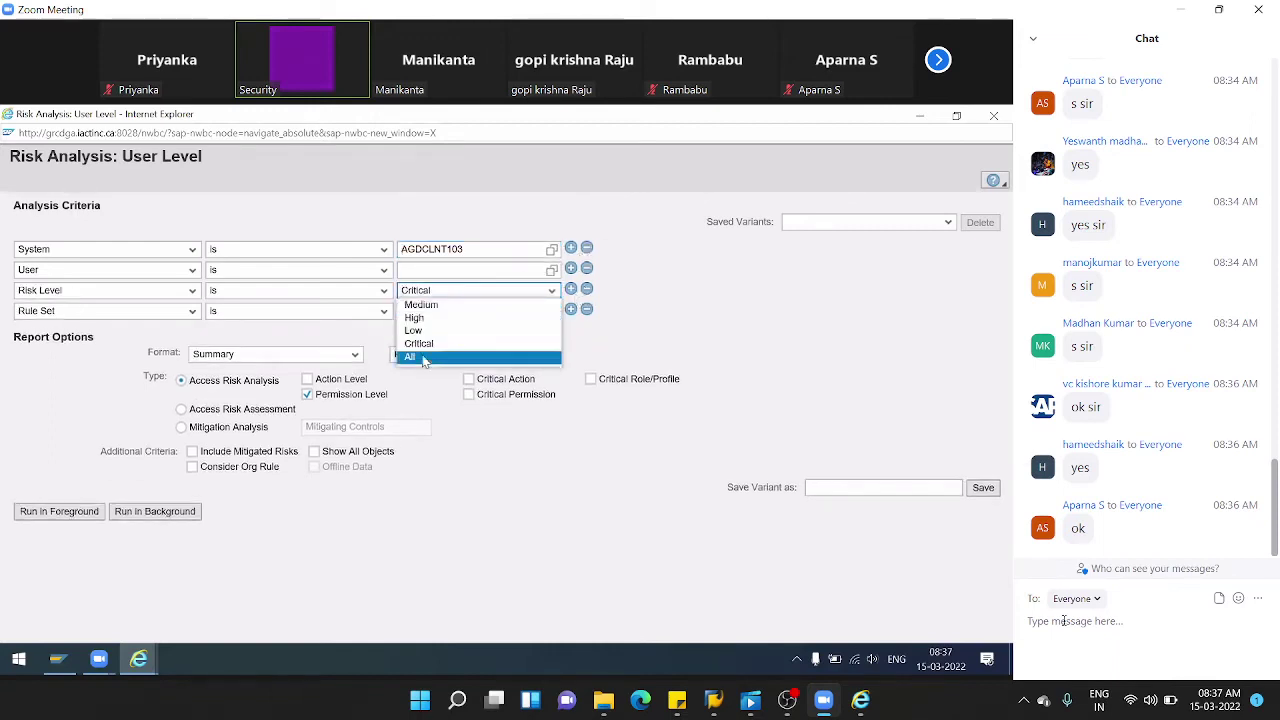
left_click(537, 357)
left_click(545, 312)
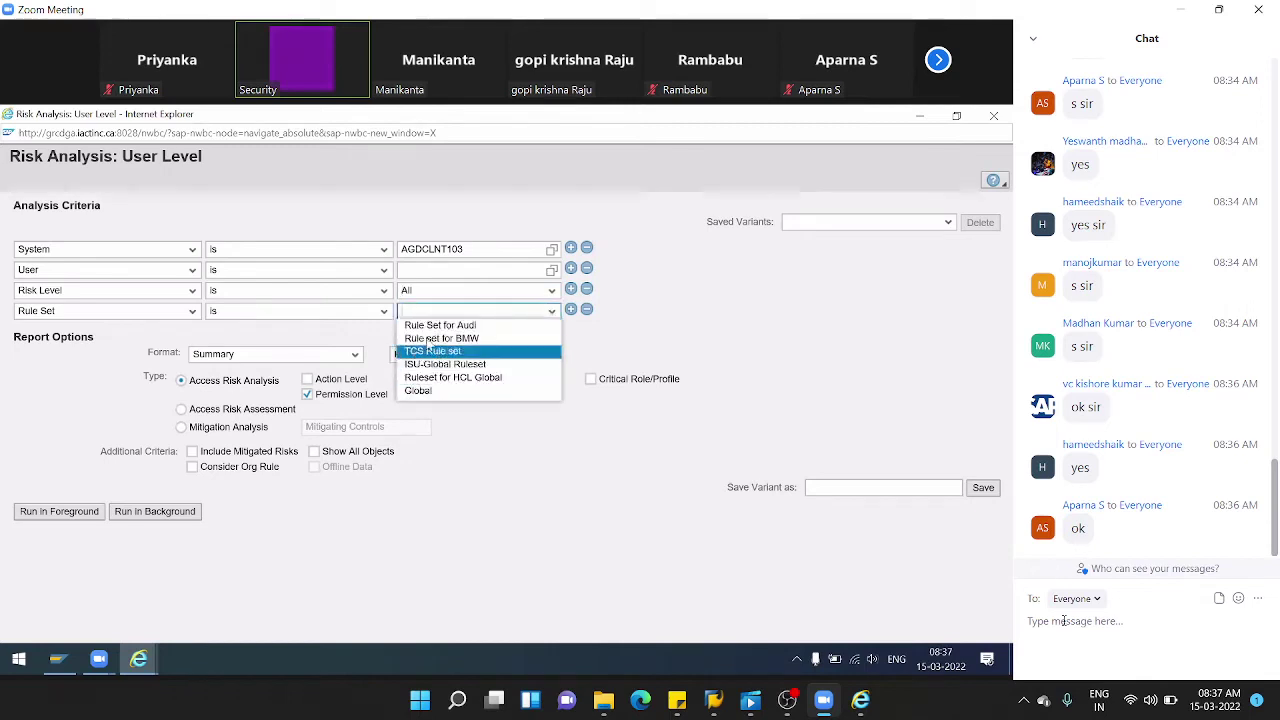
left_click(436, 326)
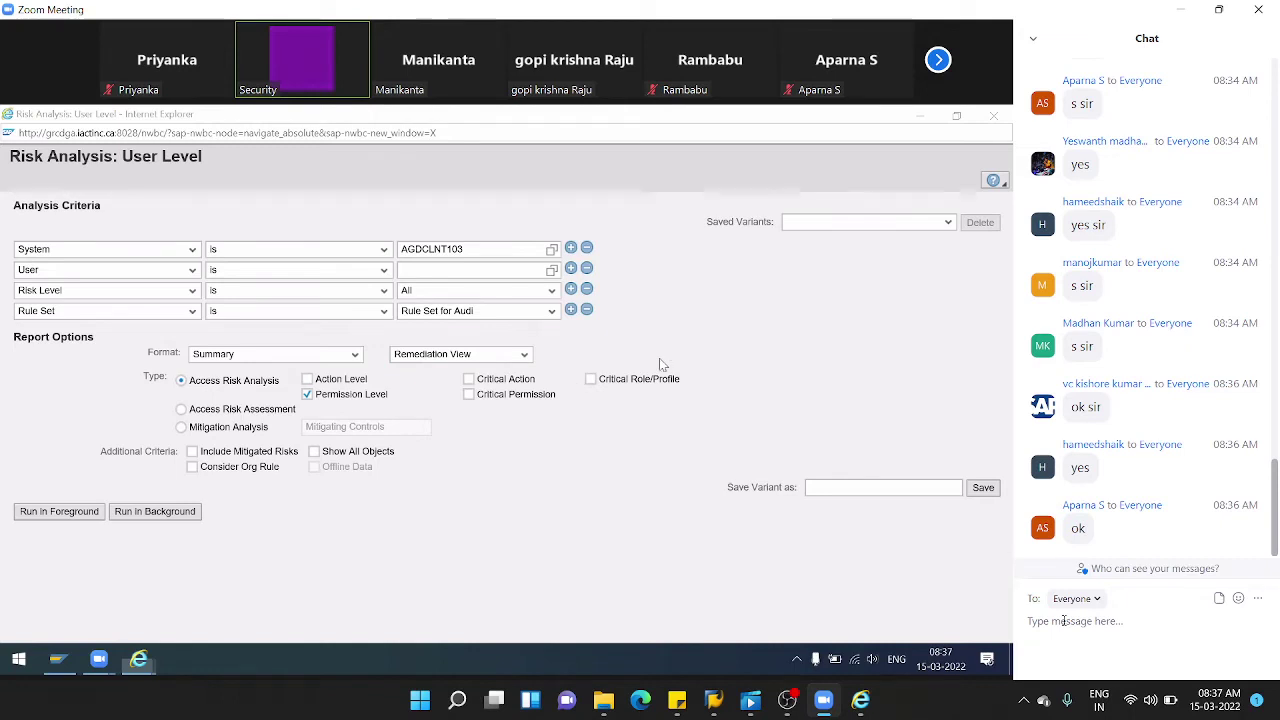
- Include critical roles/profiles and mitigated risks, then run the analysis in foreground for all users
left_click(590, 379)
left_click(181, 428)
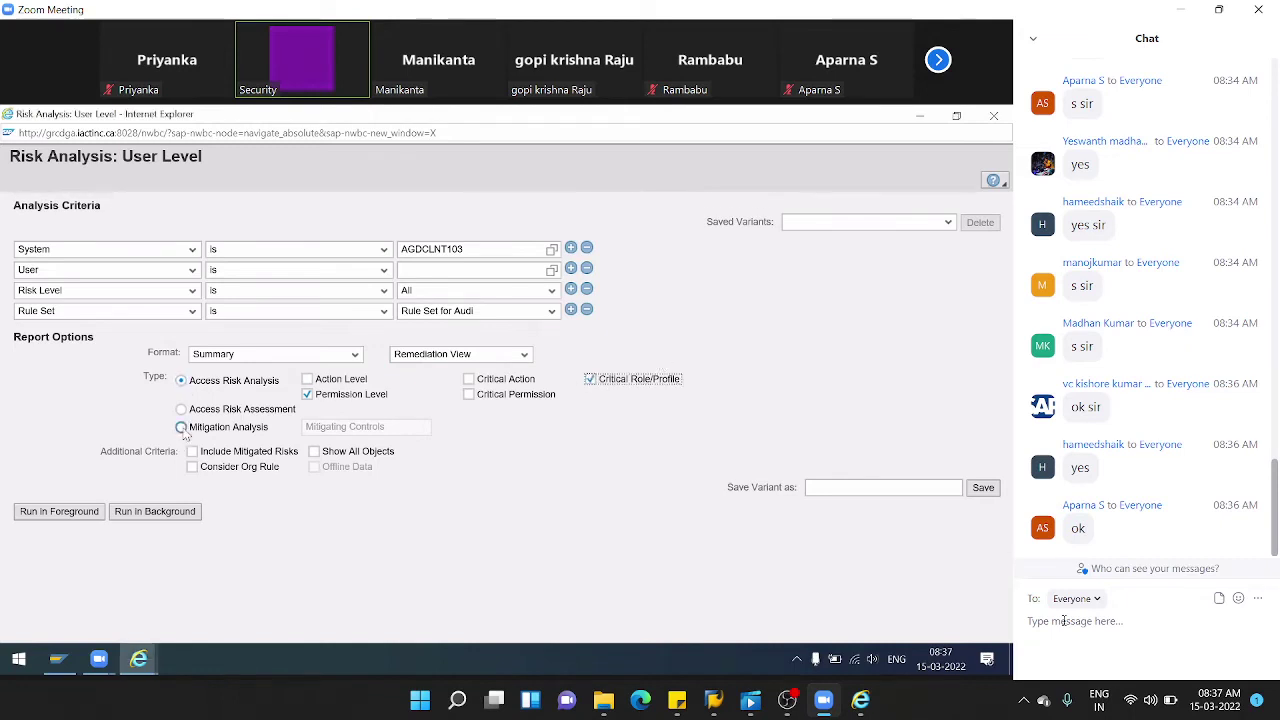
left_click(192, 451)
left_click(57, 512)
left_click(55, 513)
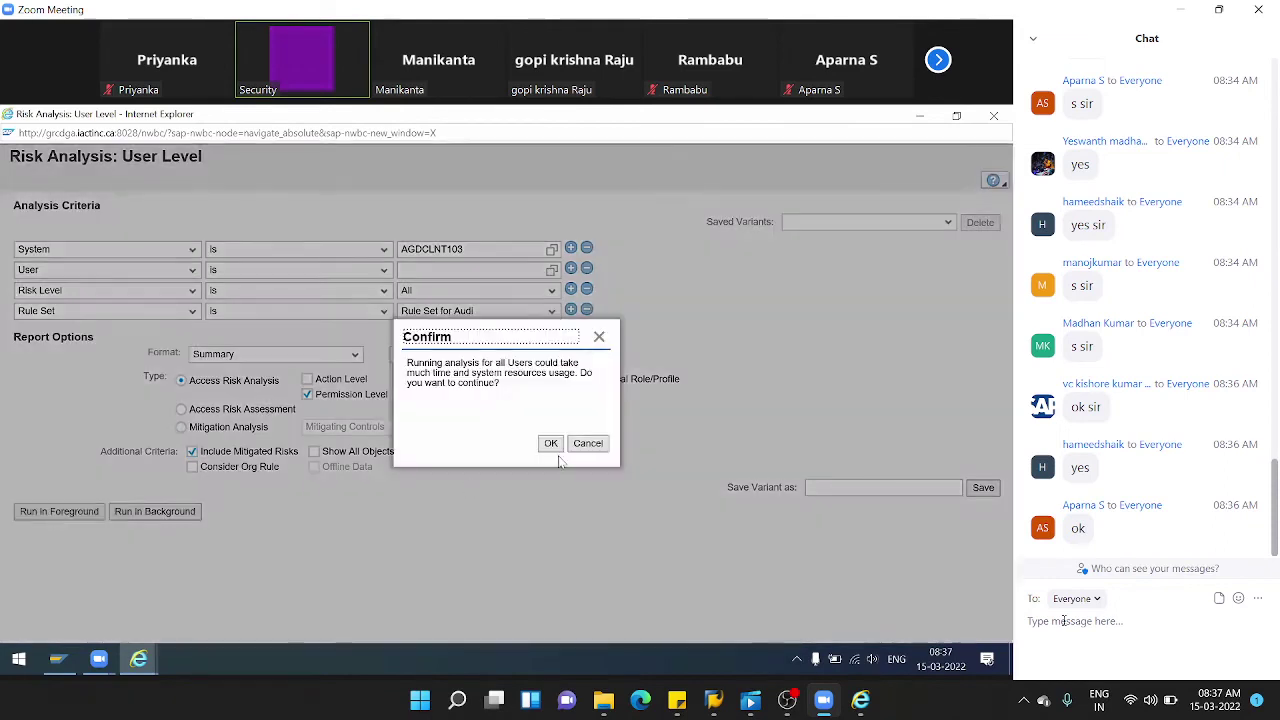
left_click(557, 449)
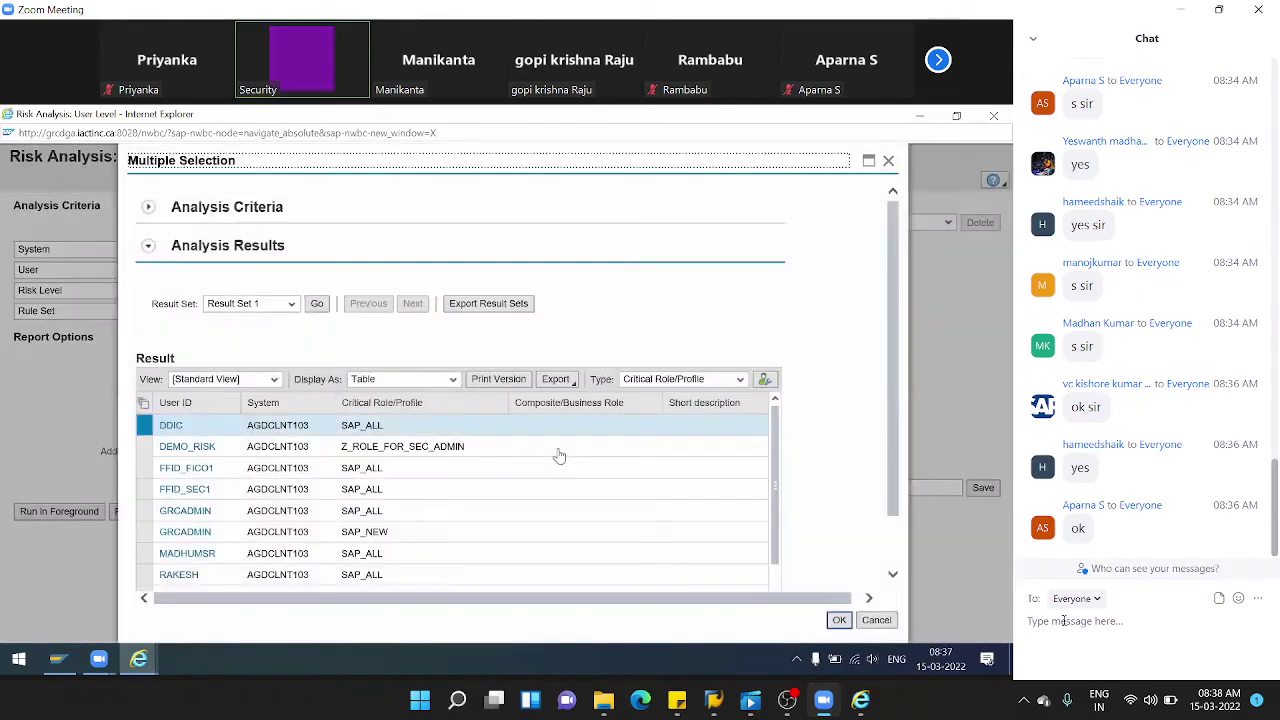
- Review the Multiple Selection analysis results and close them
scroll(423, 474, "down", 5)
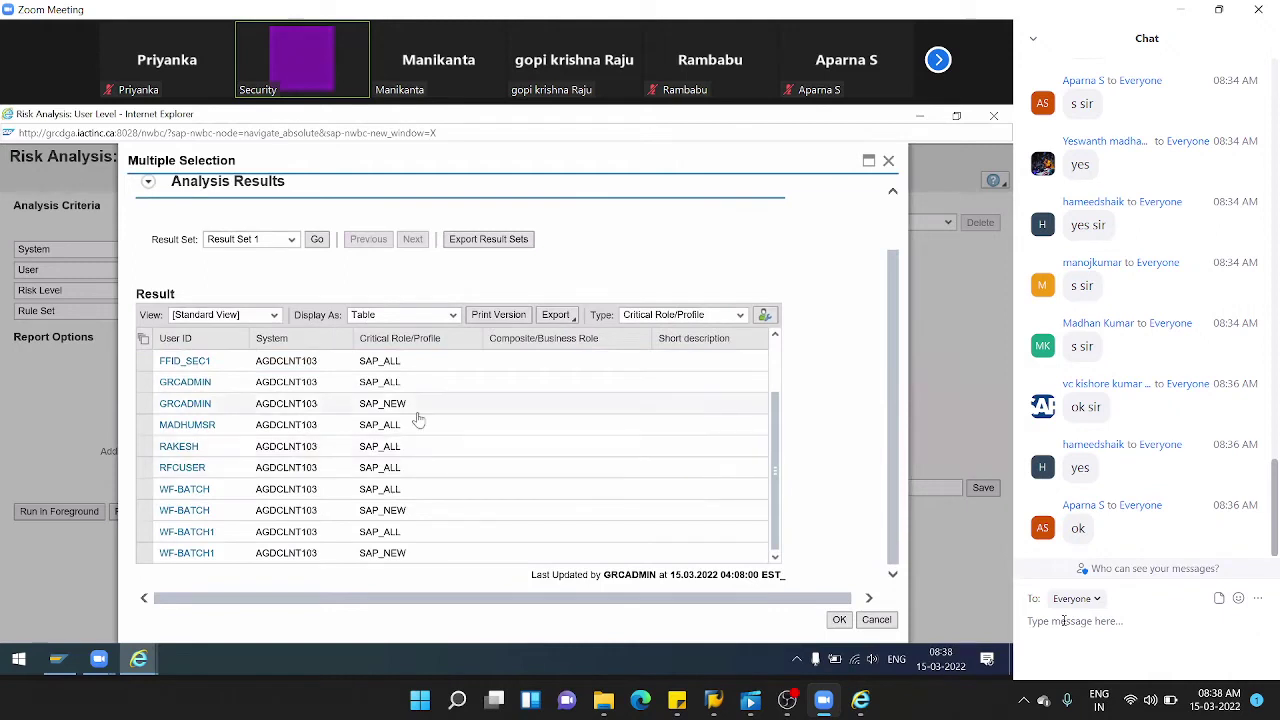
scroll(418, 422, "up", 1)
scroll(678, 451, "down", 1)
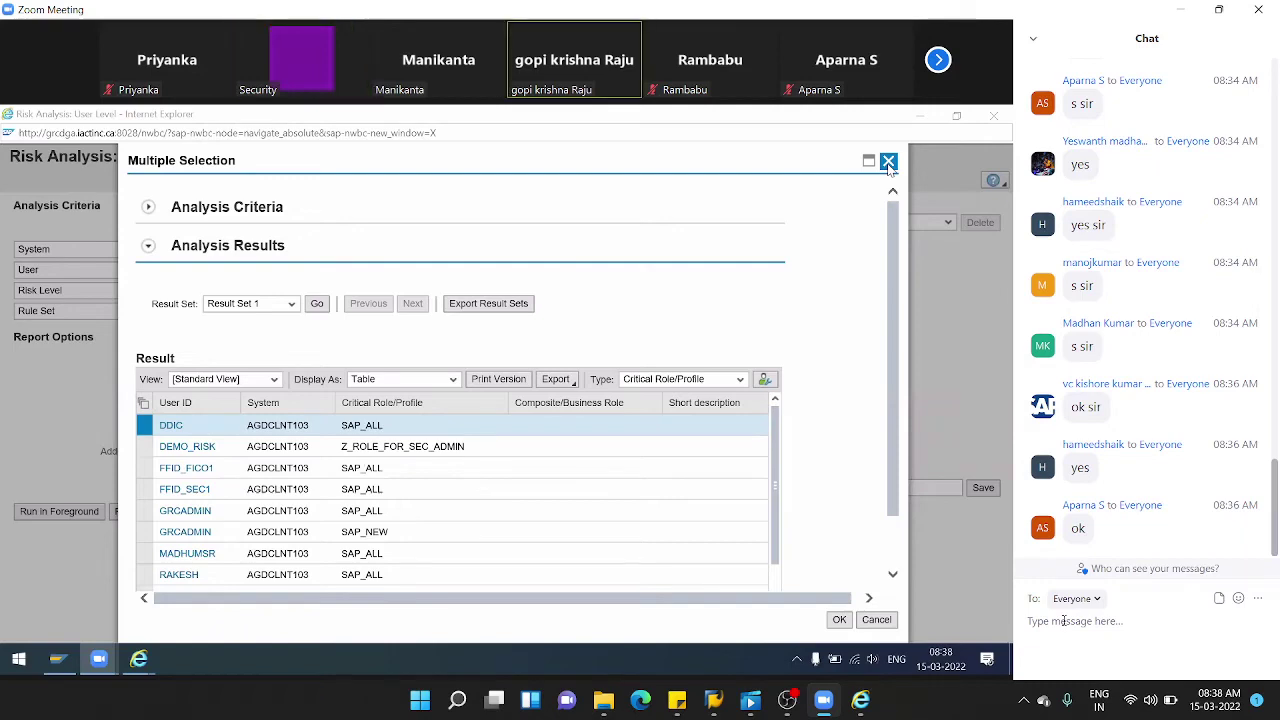
left_click(888, 163)
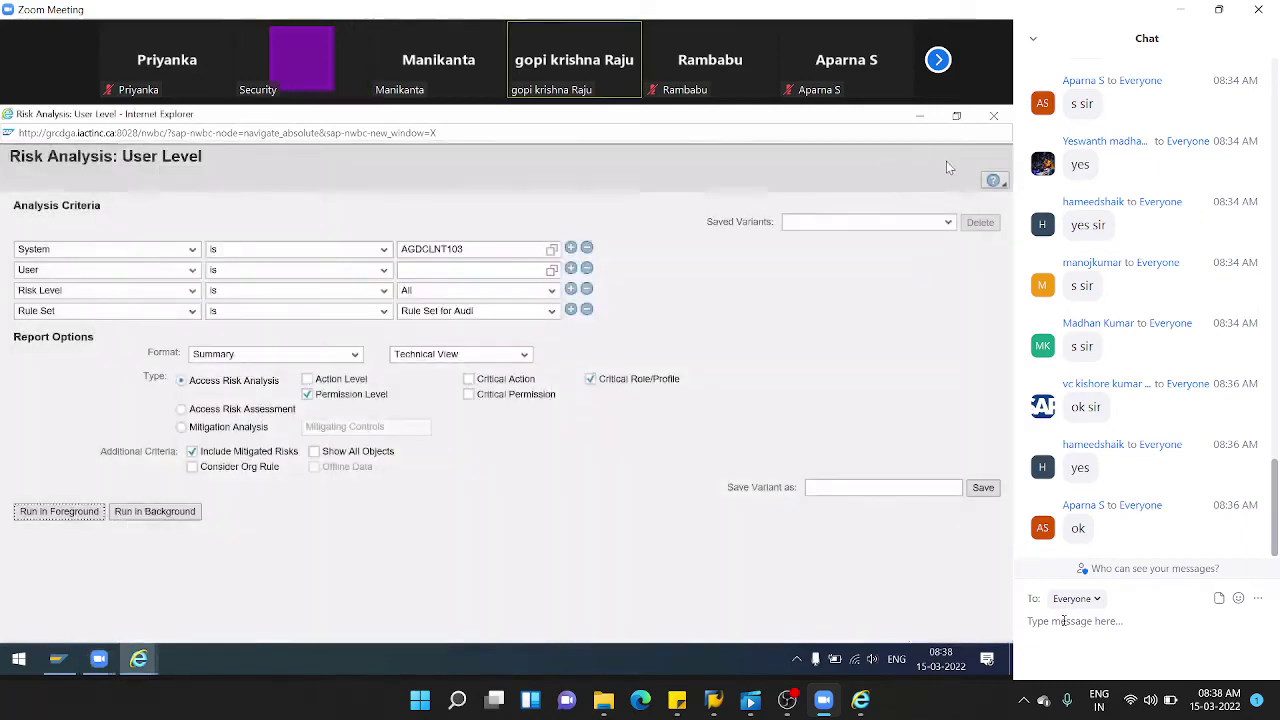
- Close the risk analysis window and open Access Risks from the Setup work center
left_click(999, 118)
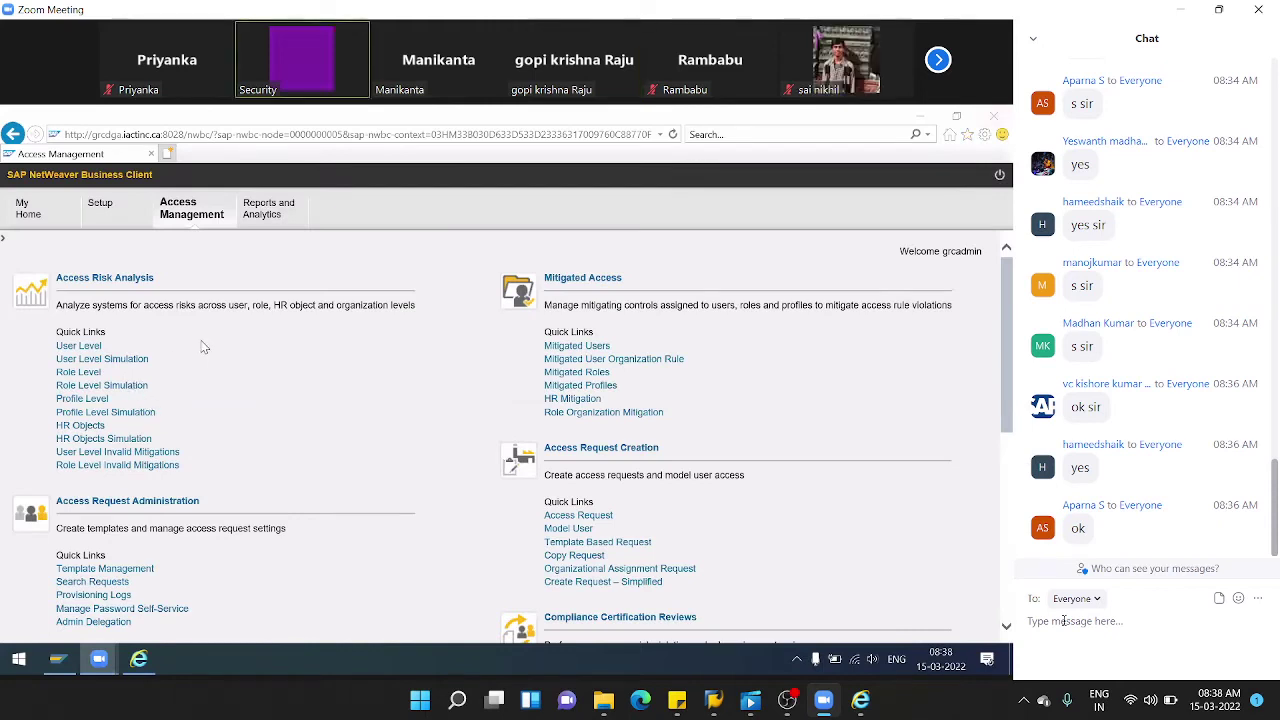
left_click(120, 214)
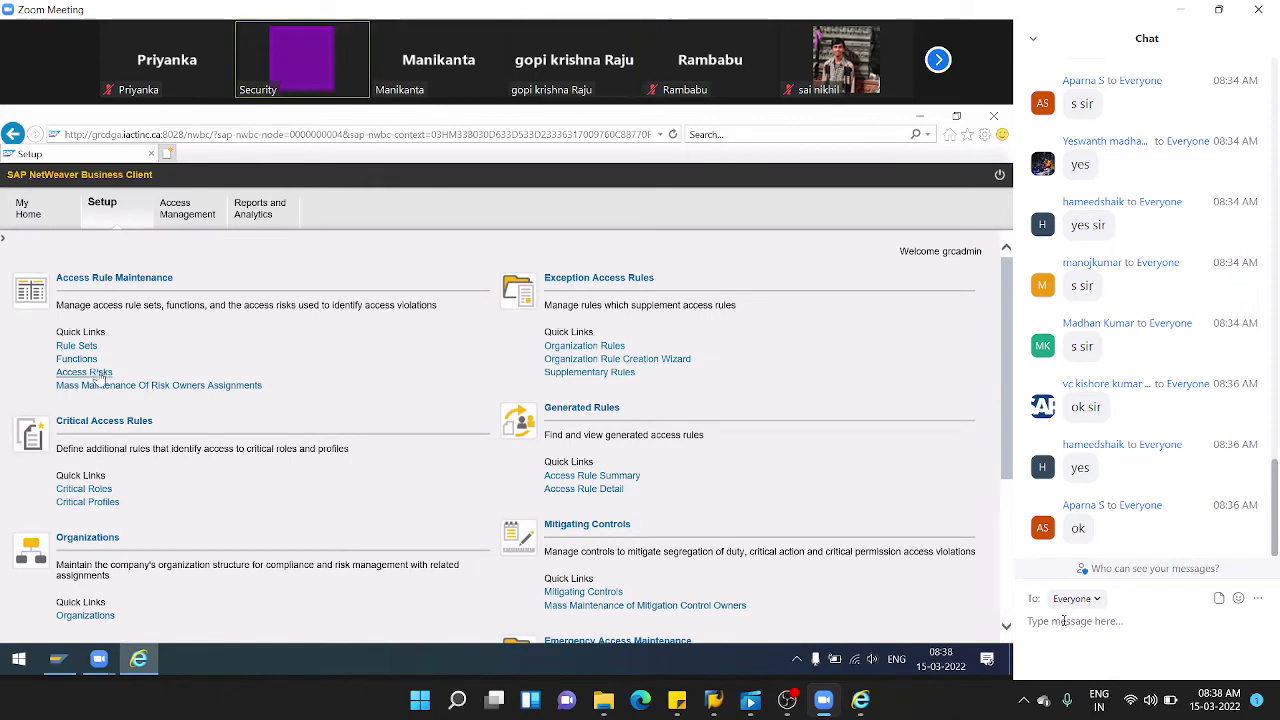
left_click(103, 372)
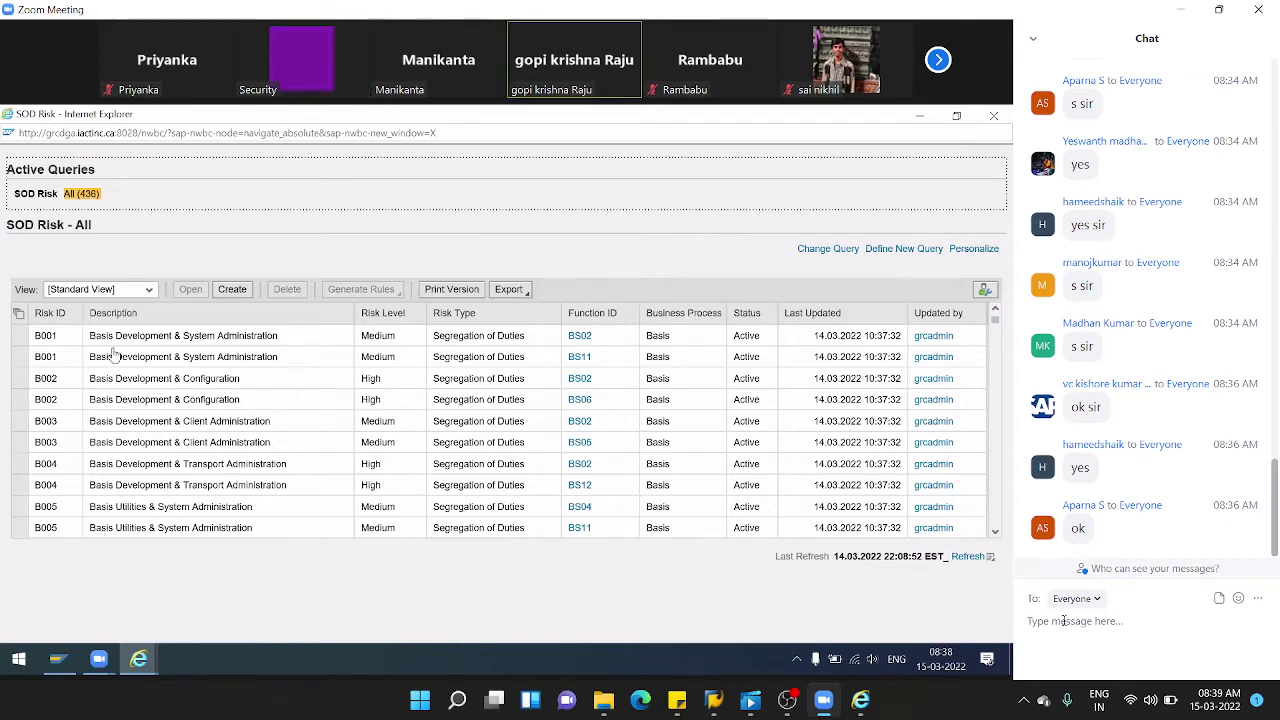
left_click(231, 290)
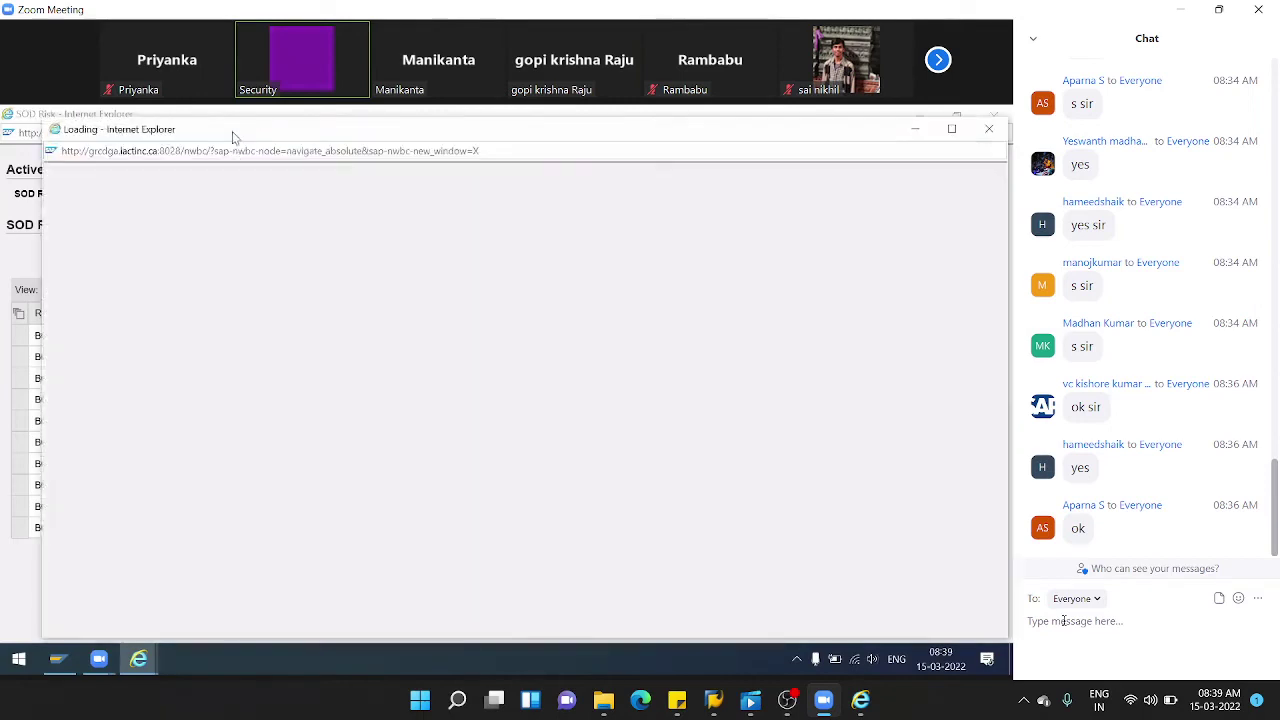
double_click(232, 131)
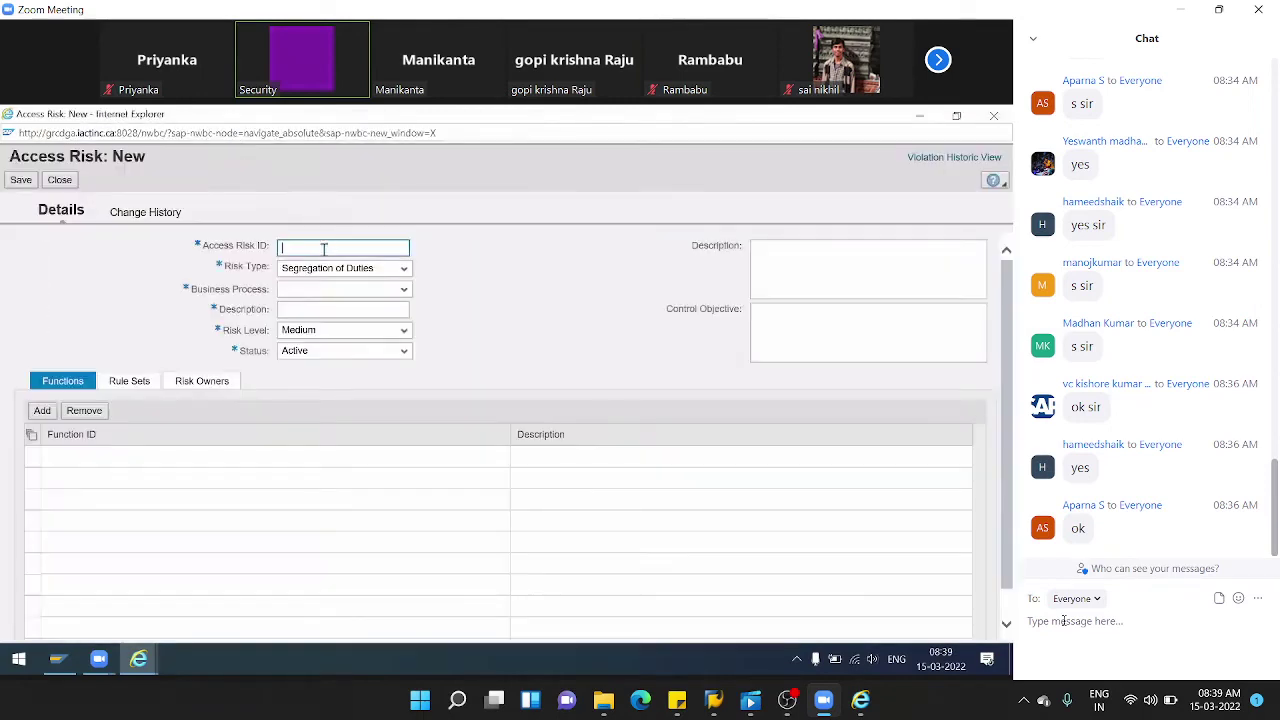
type("Z")
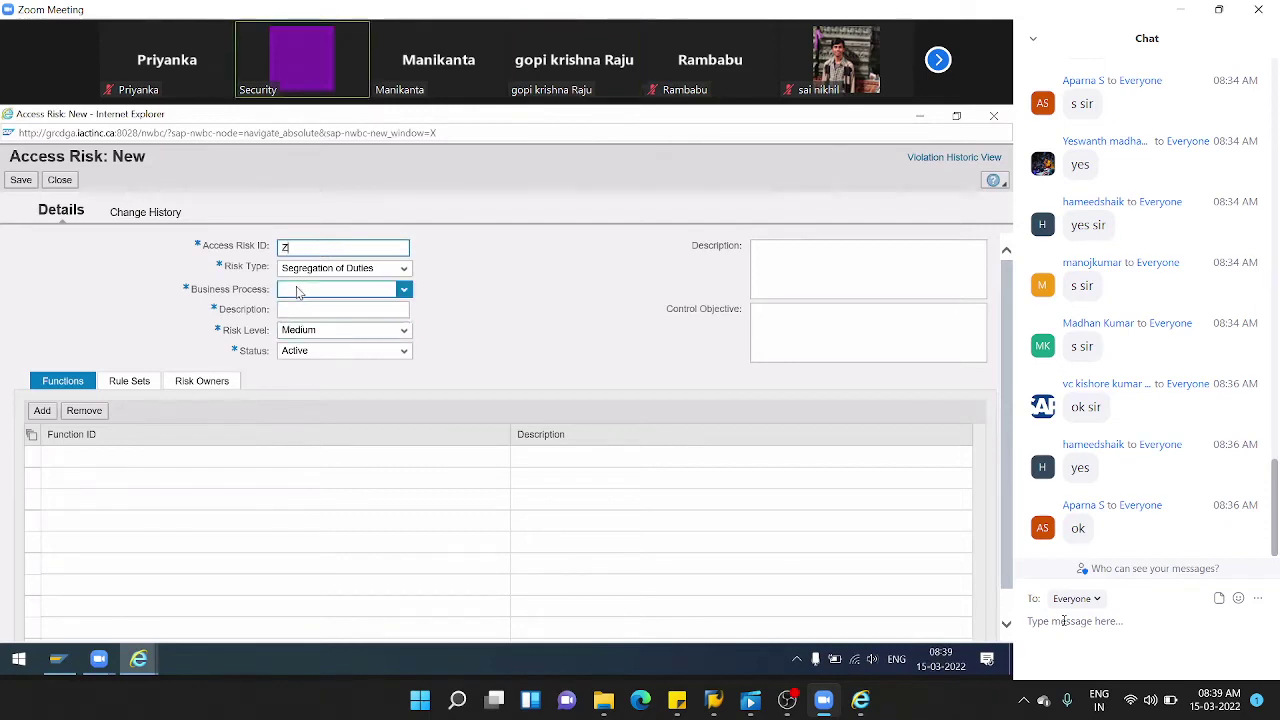
key("BackSpace")
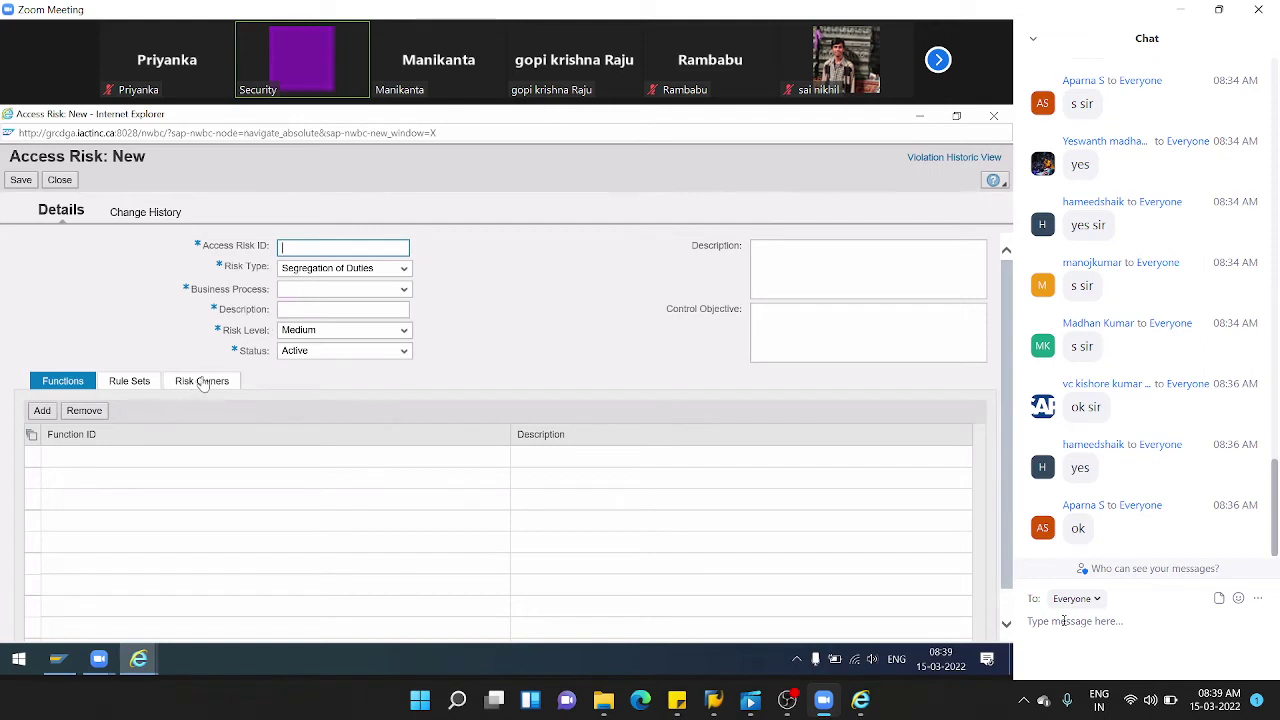
left_click(202, 381)
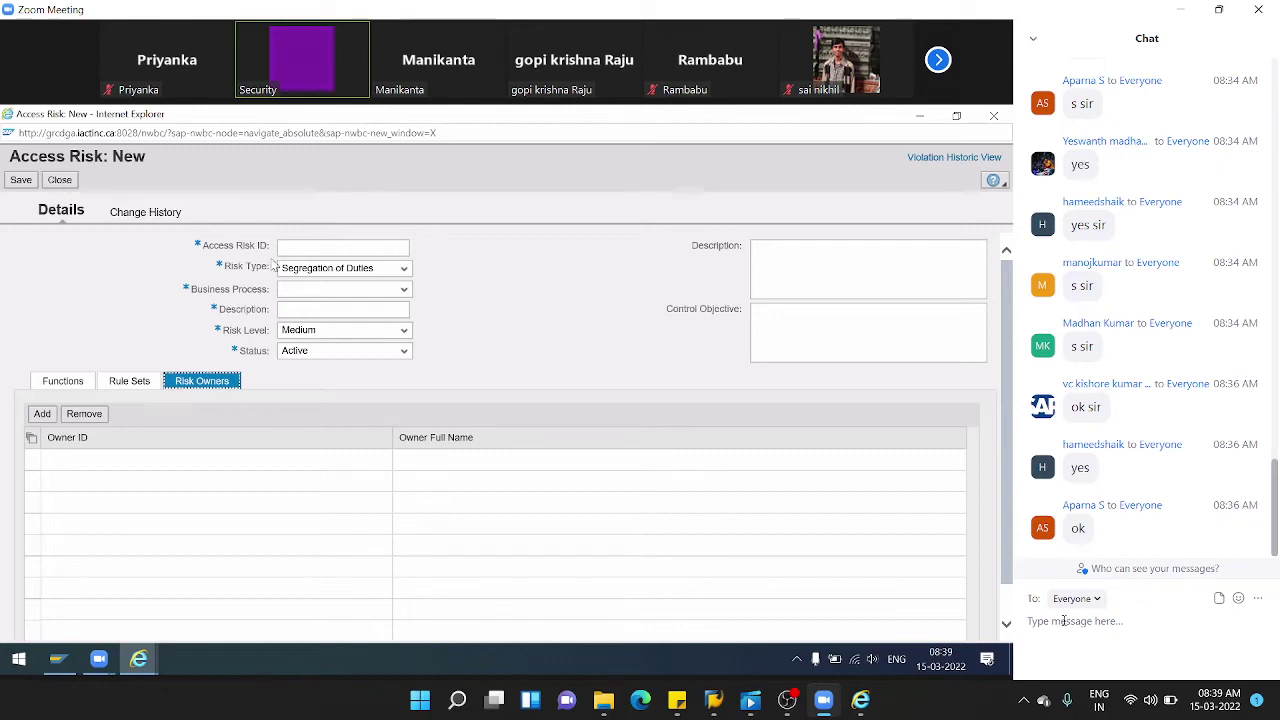
left_click(309, 246)
left_click(62, 181)
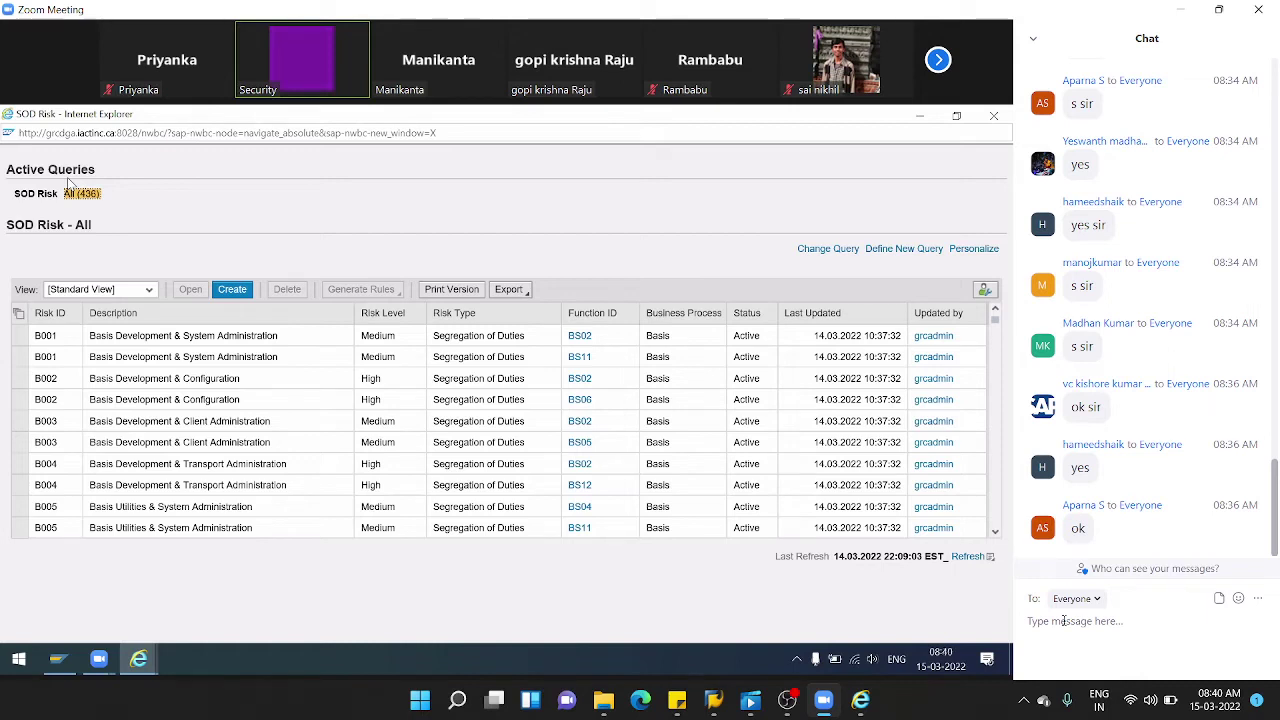
- Log on to the GRC system in client 103 as the administrator user
left_click(66, 659)
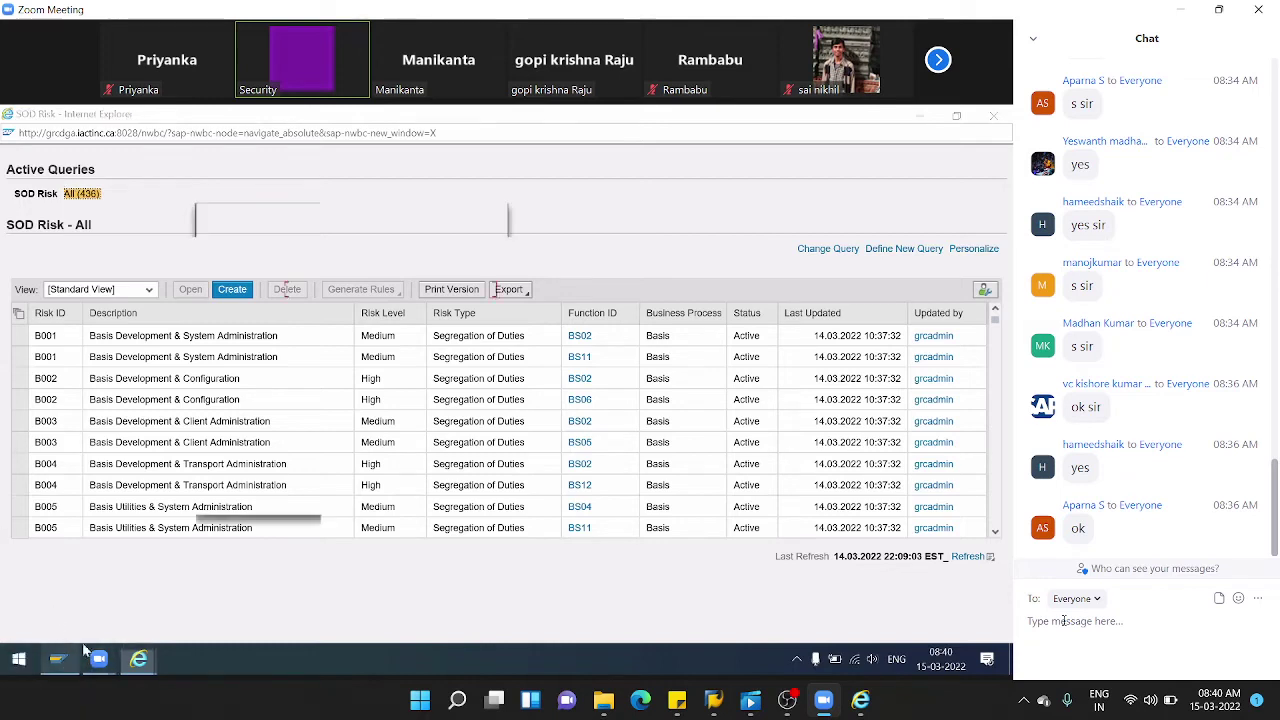
double_click(315, 290)
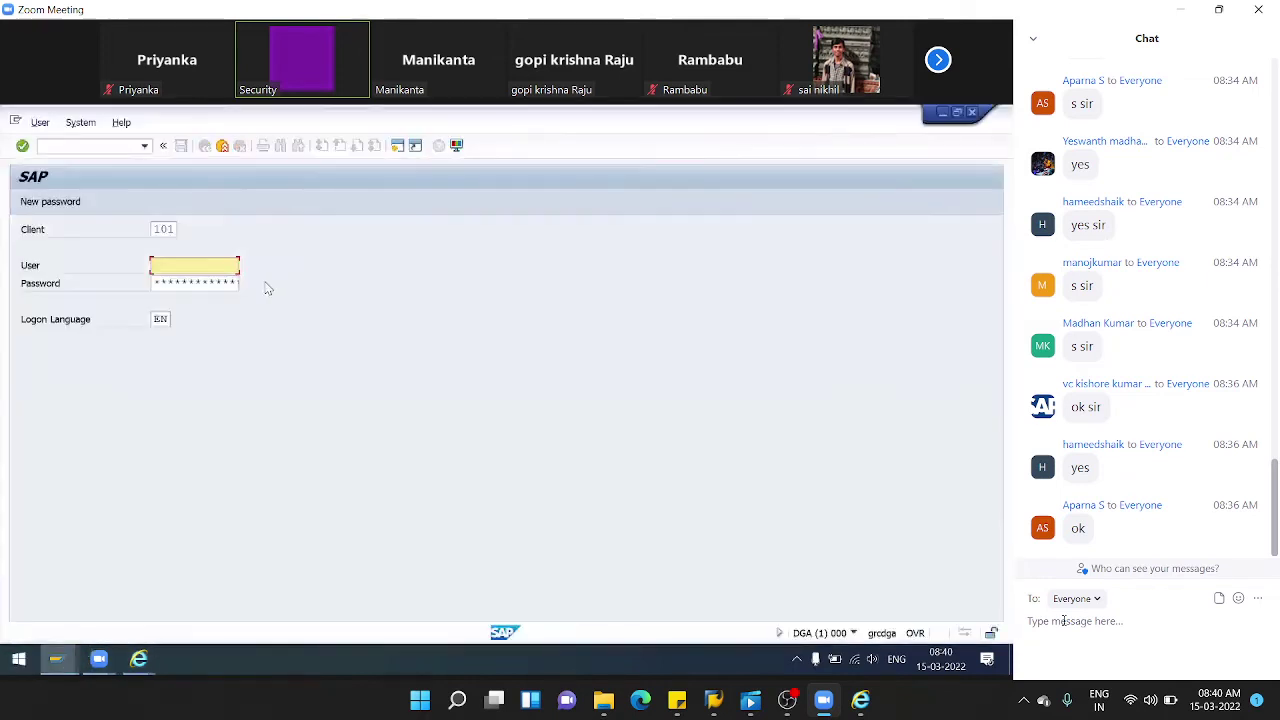
left_click(192, 265)
left_click(187, 281)
left_click(185, 283)
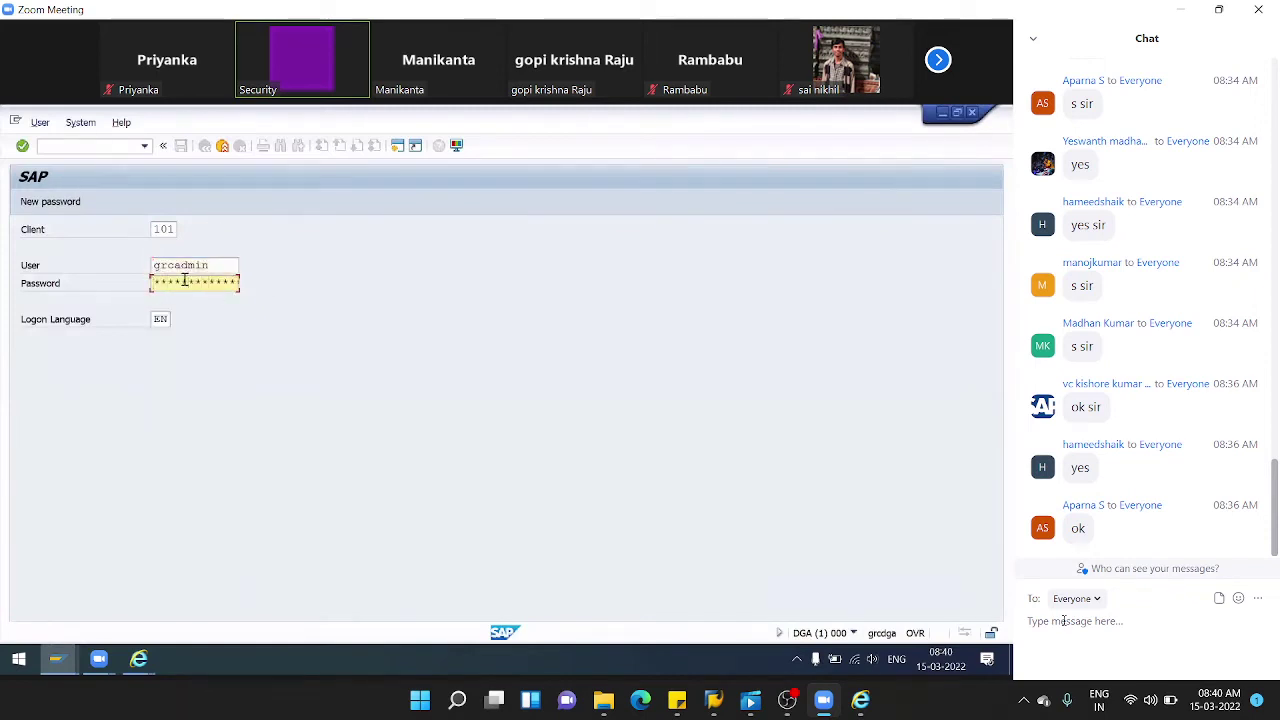
key("shift+Tab")
key("shift+Tab")
type("103")
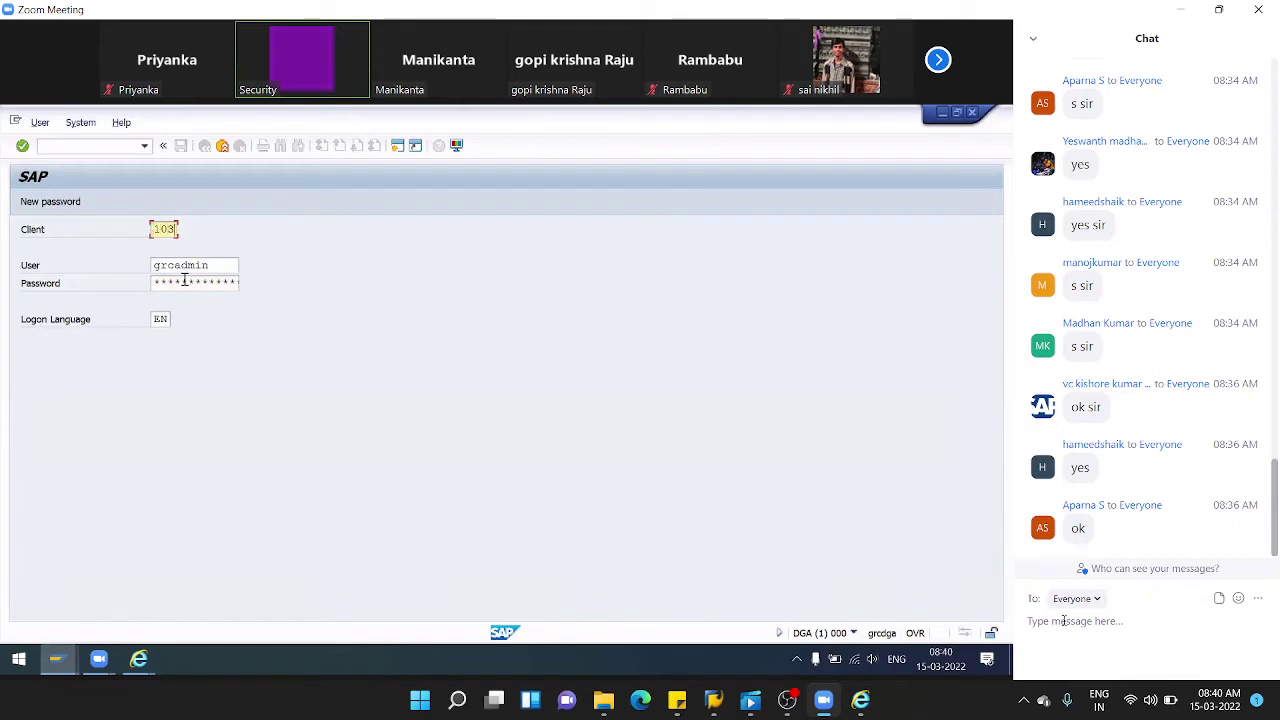
key("Return")
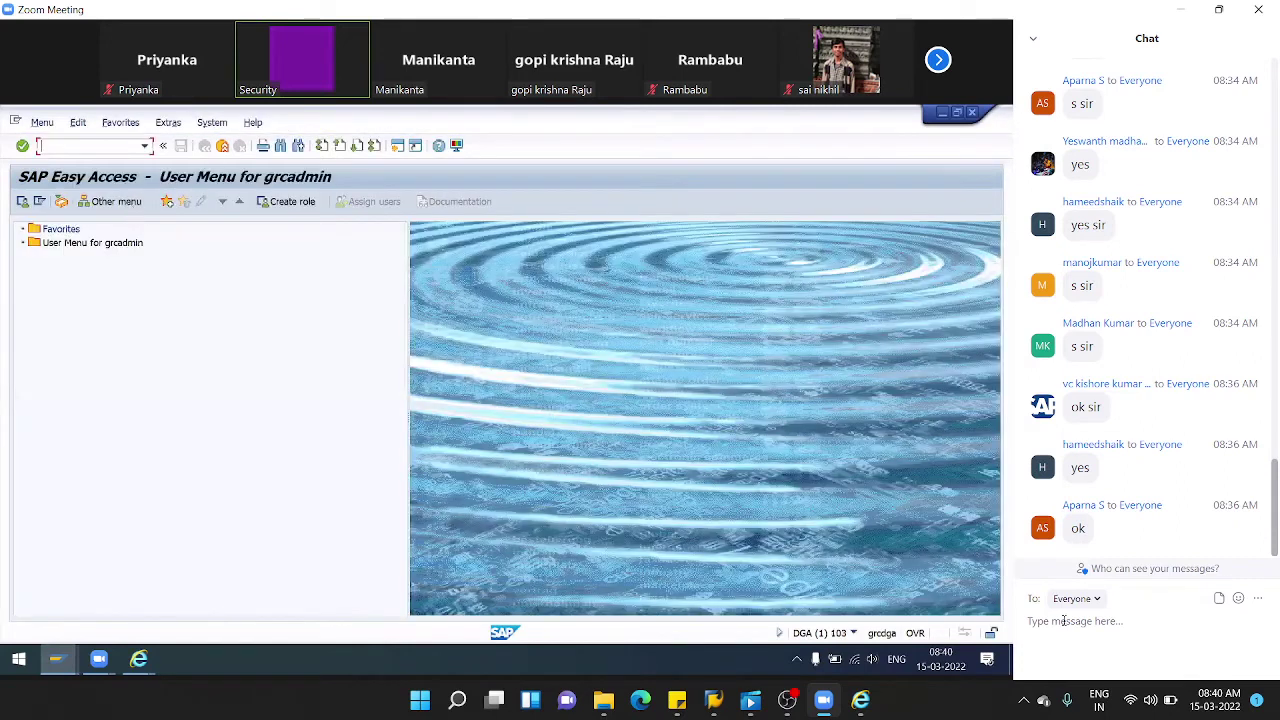
- Start creating user VENU_R_OWN in SU01
type("su01")
key("Return")
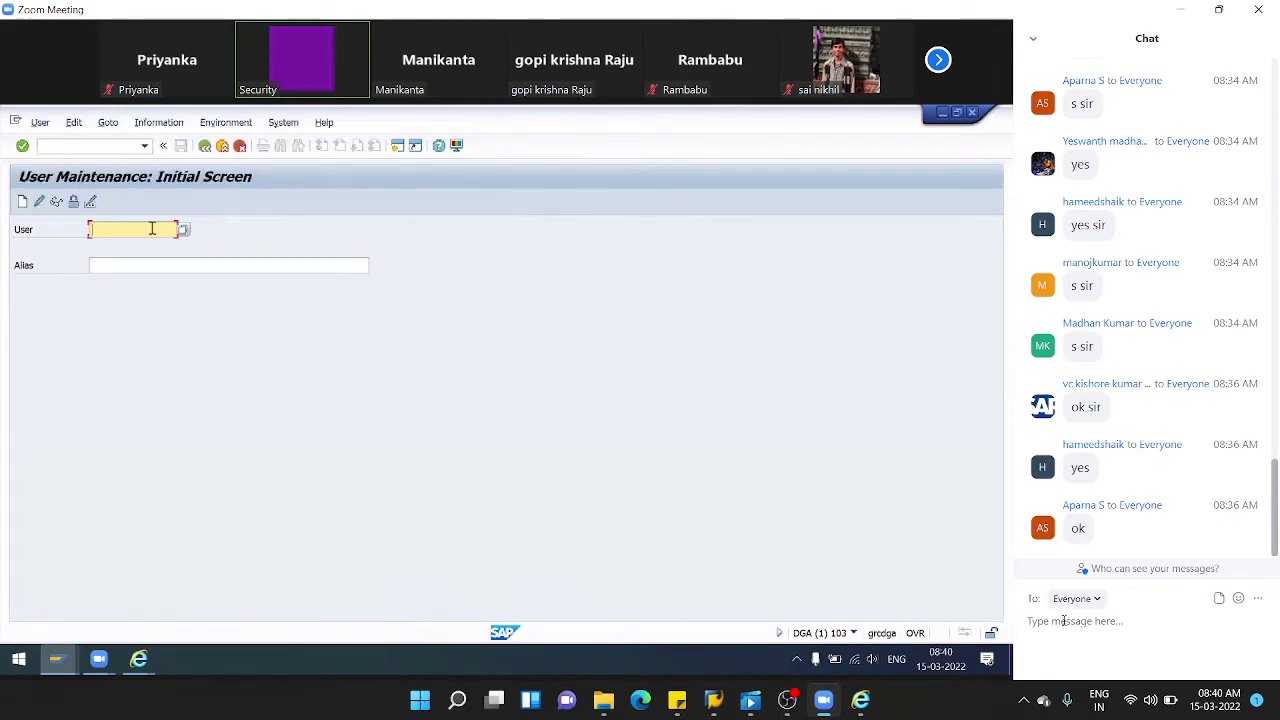
type("VENU_RO")
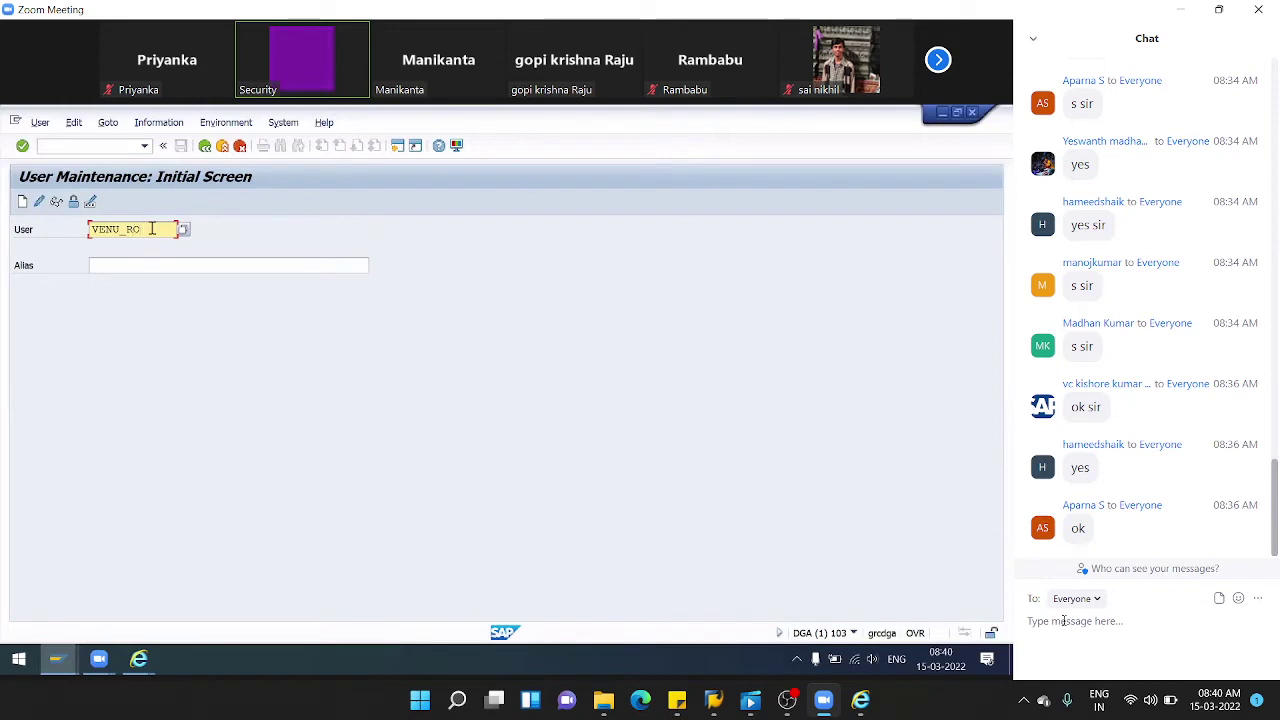
type("WN")
key("Left")
key("Left")
key("Left")
type("_")
left_click(22, 201)
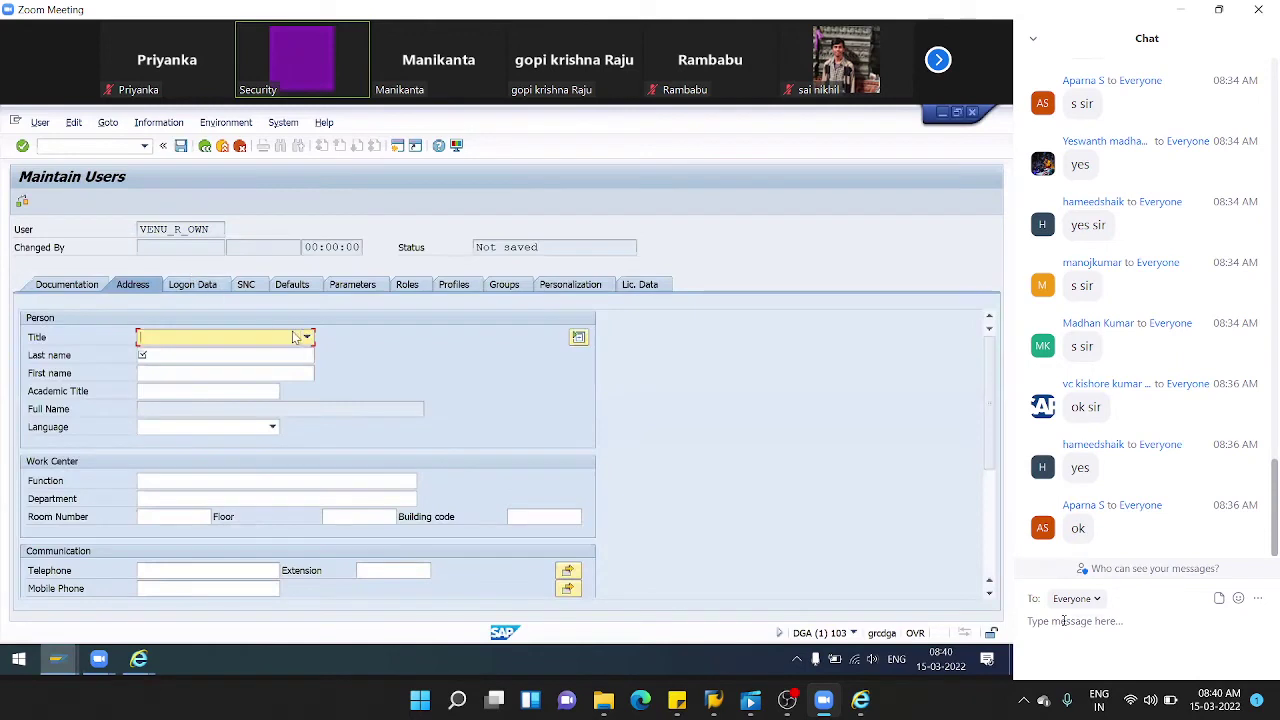
- Set the user's title to Mr., last name Venu and first name Risk owner
left_click(300, 337)
left_click(178, 358)
left_click(175, 362)
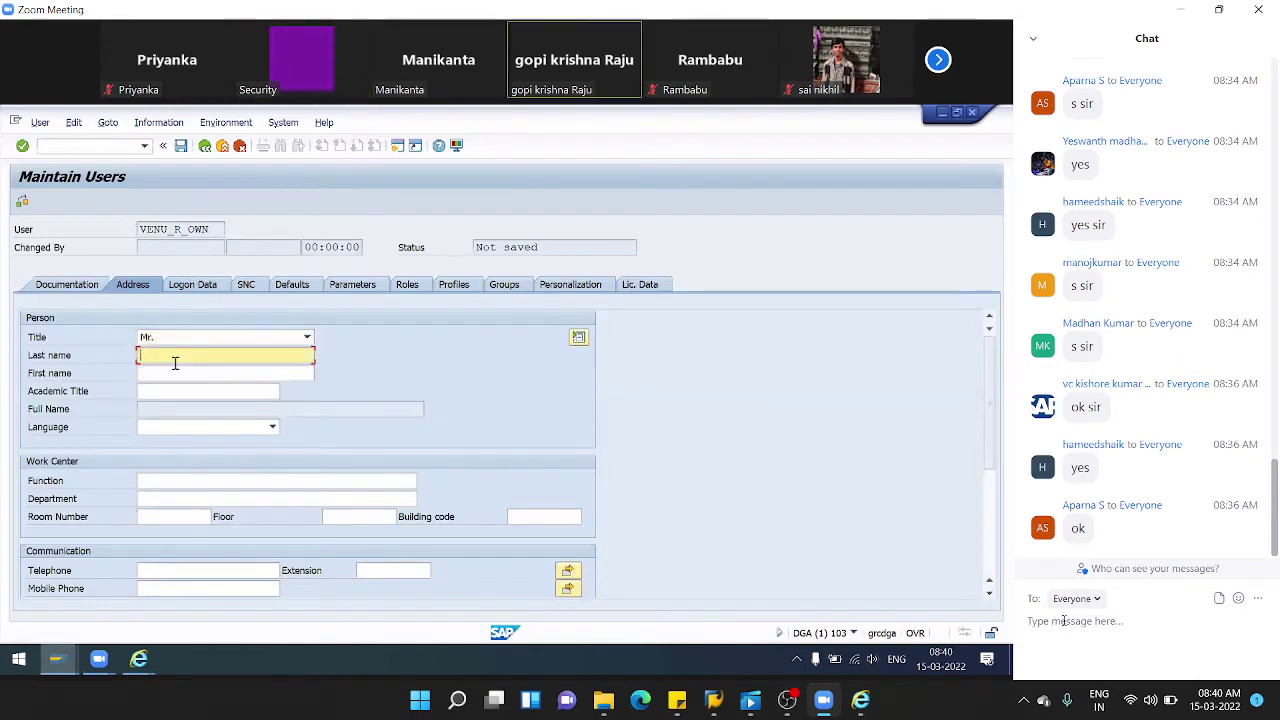
type("Venu")
key("Tab")
type("Risk owner")
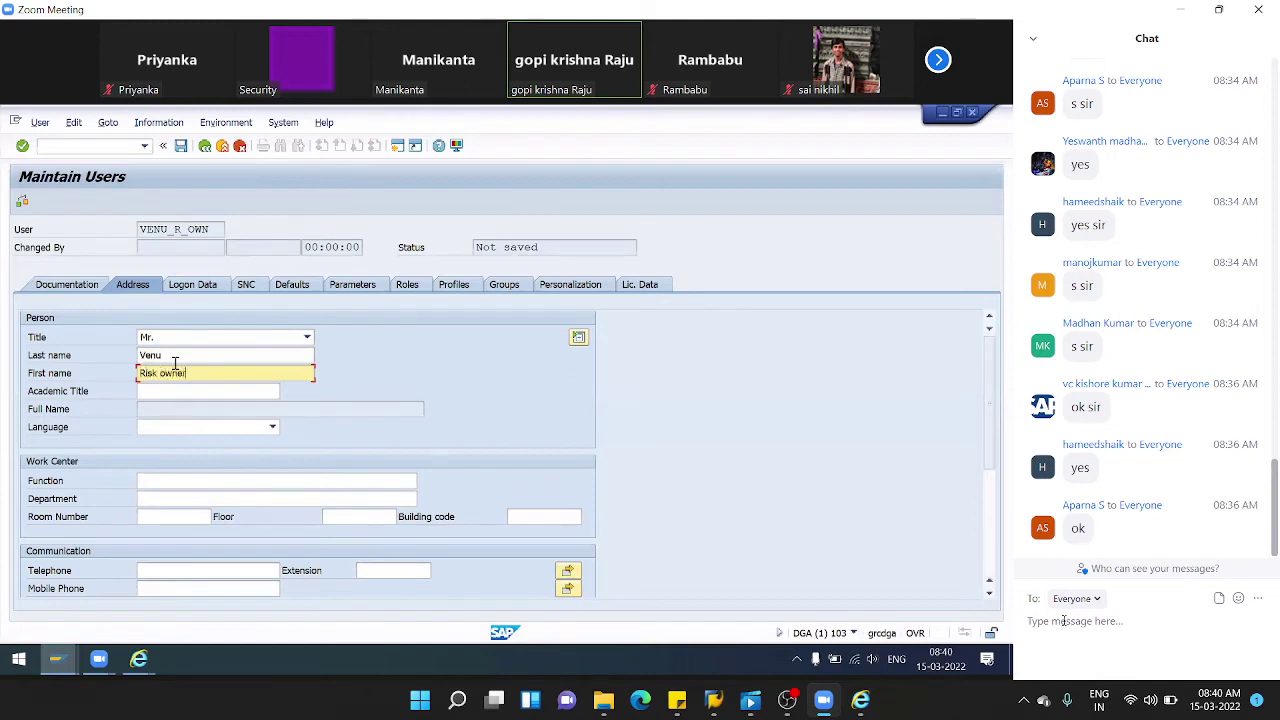
- Enter the user's initial password on the Logon Data tab
left_click(196, 286)
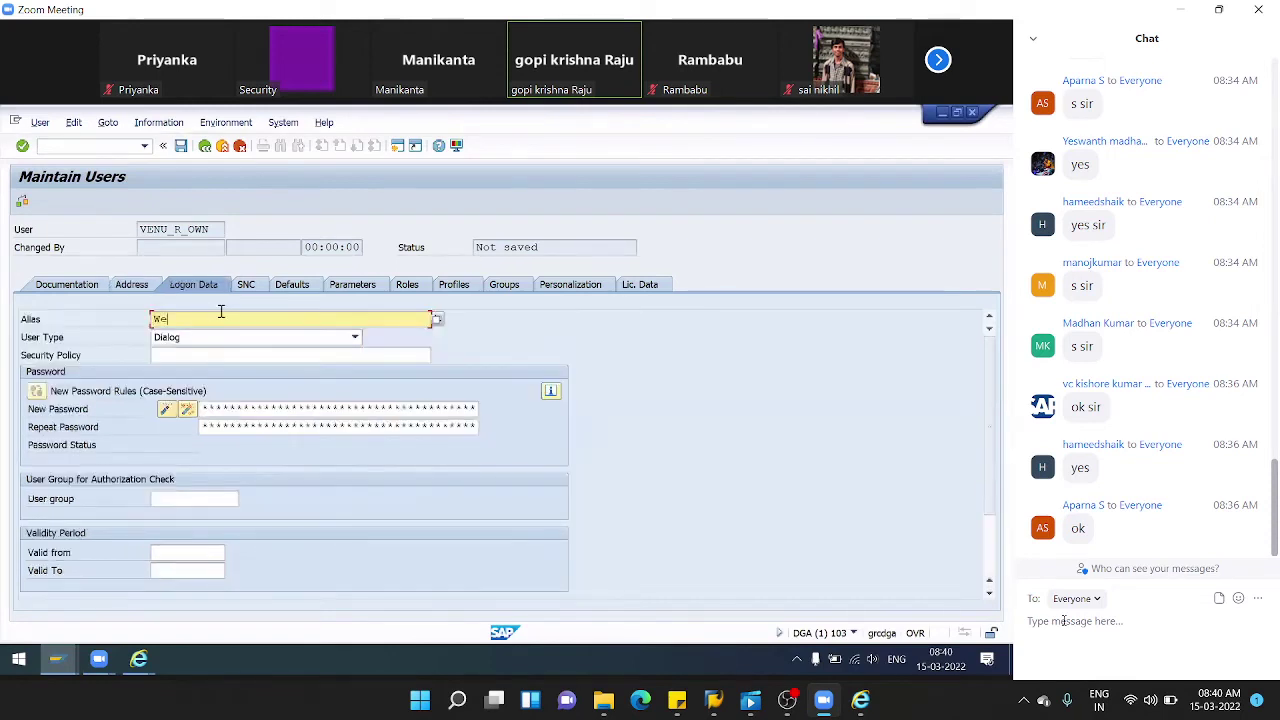
key("ctrl+a")
key("ctrl+x")
left_click(238, 407)
key("ctrl+v")
key("Tab")
left_click(419, 290)
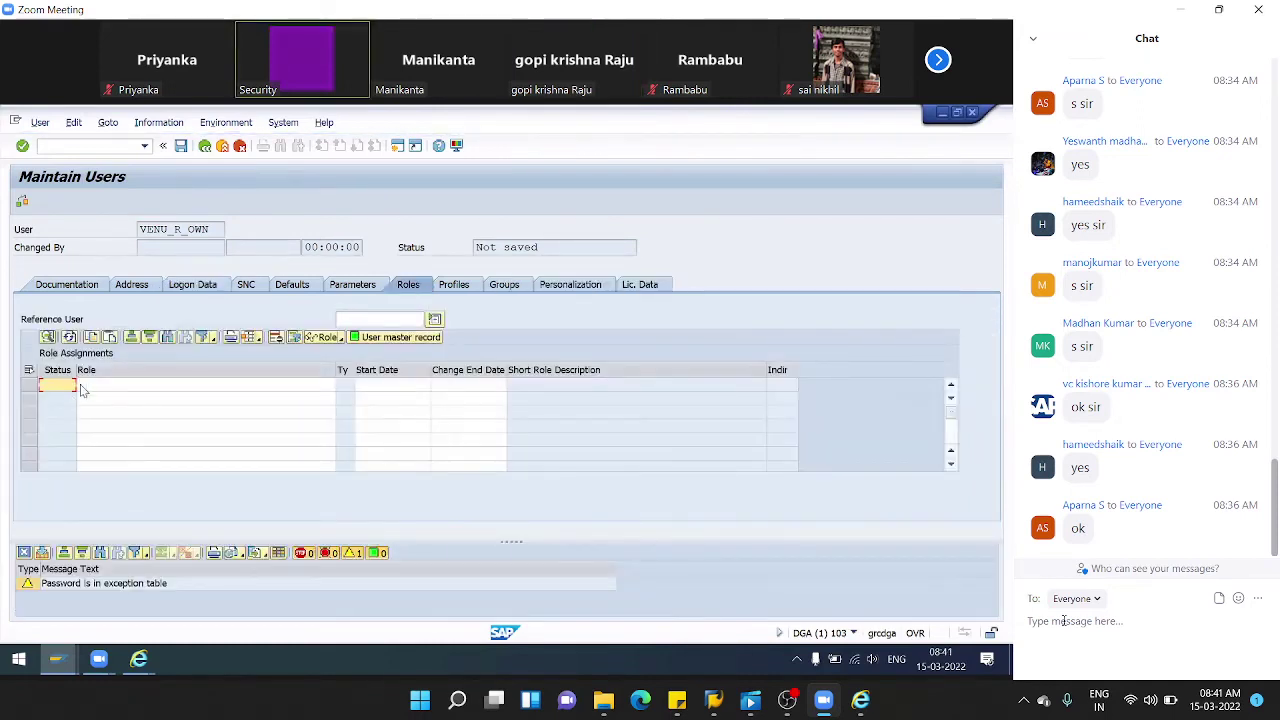
- Assign roles SAP_GRC_FN_BASE, SAP_GRC_FN_BUSINESS_USER and SAP_GRC_NWBC from a SAP_GRC* search
left_click(88, 390)
type("SAP")
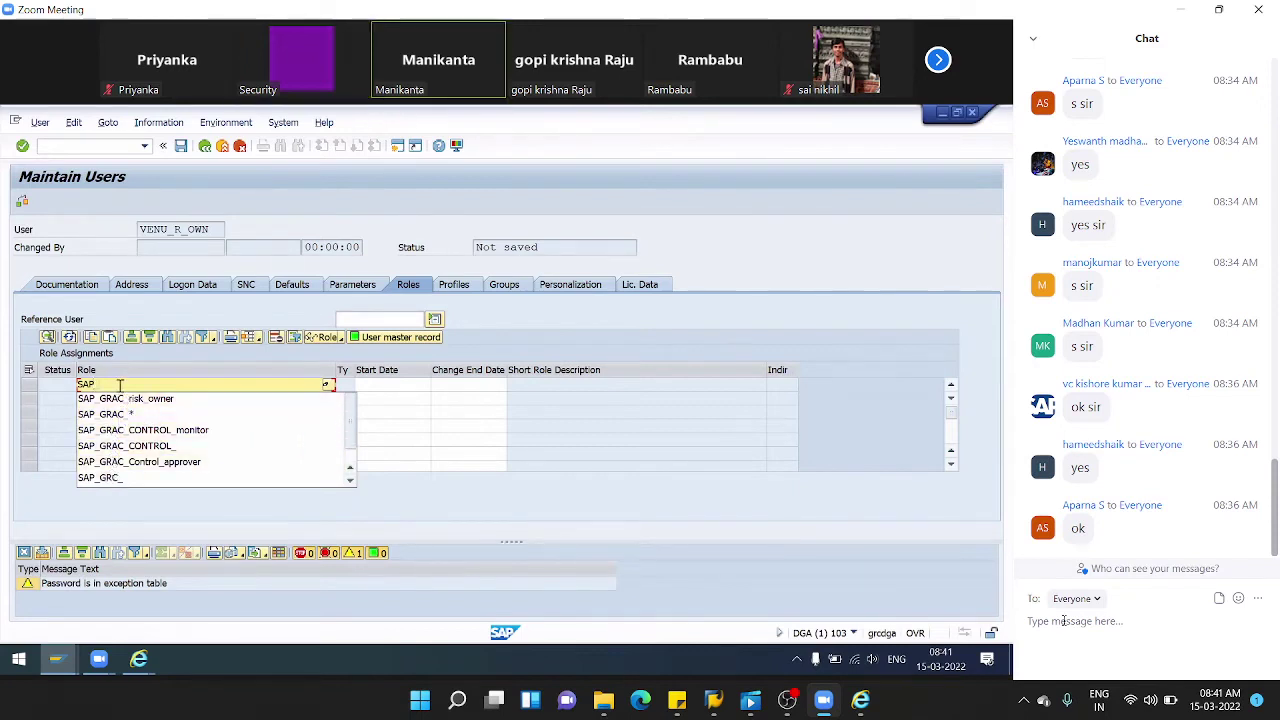
type("RC")
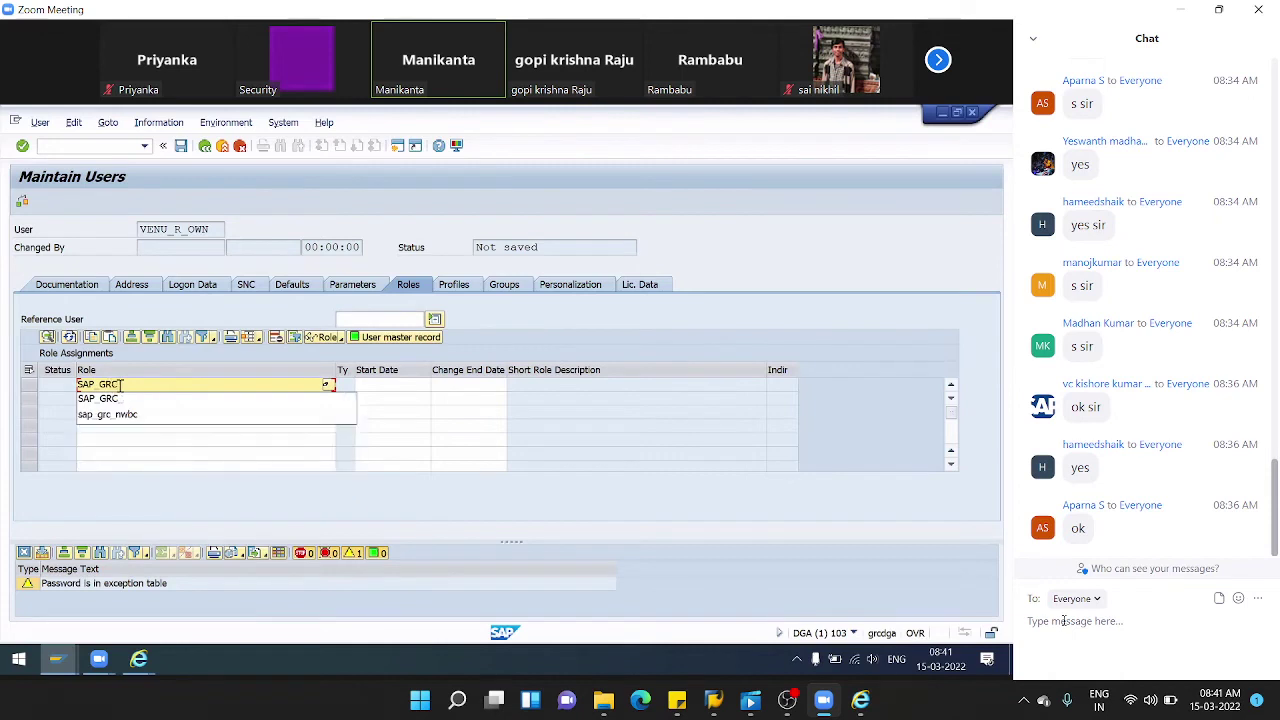
type("*")
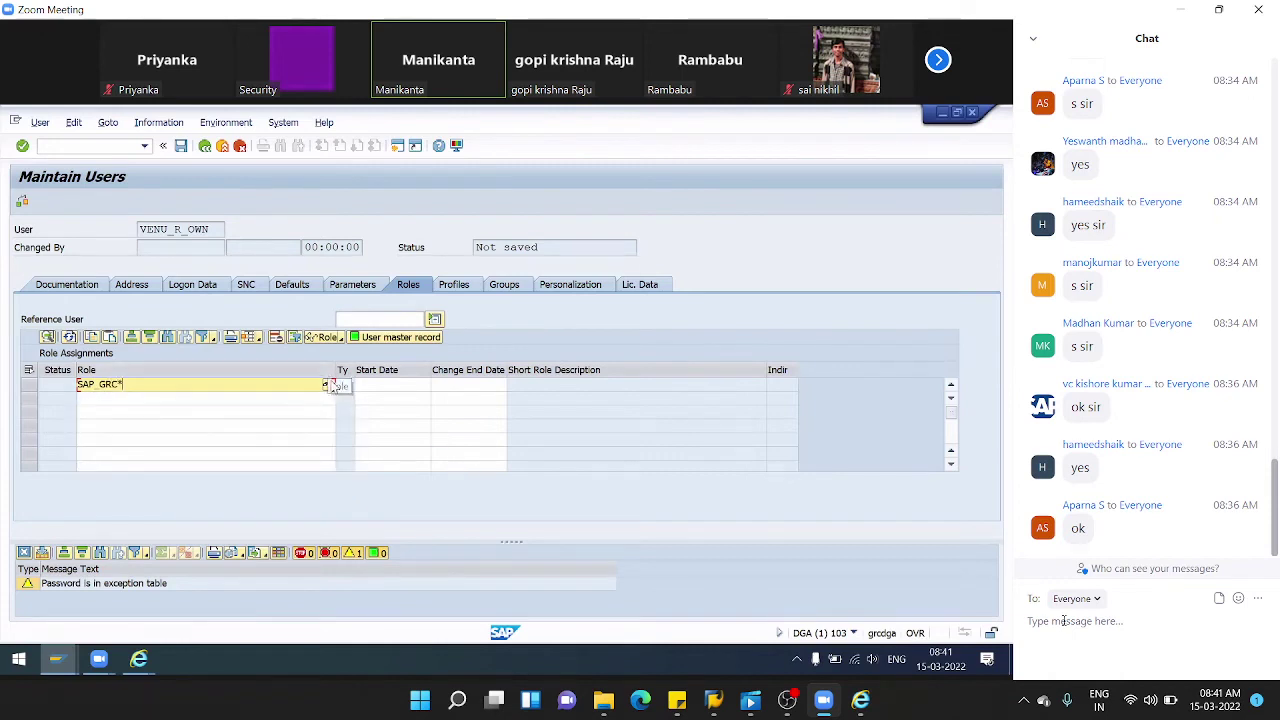
left_click(333, 386)
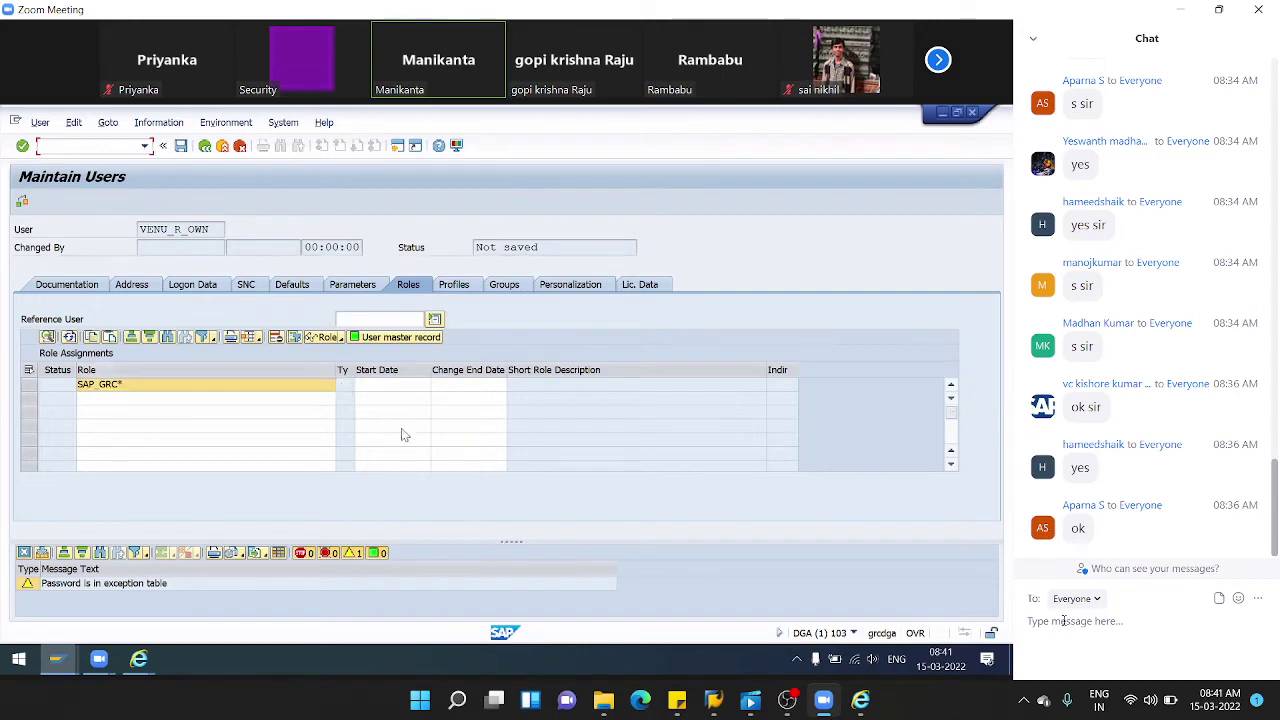
left_click(306, 386)
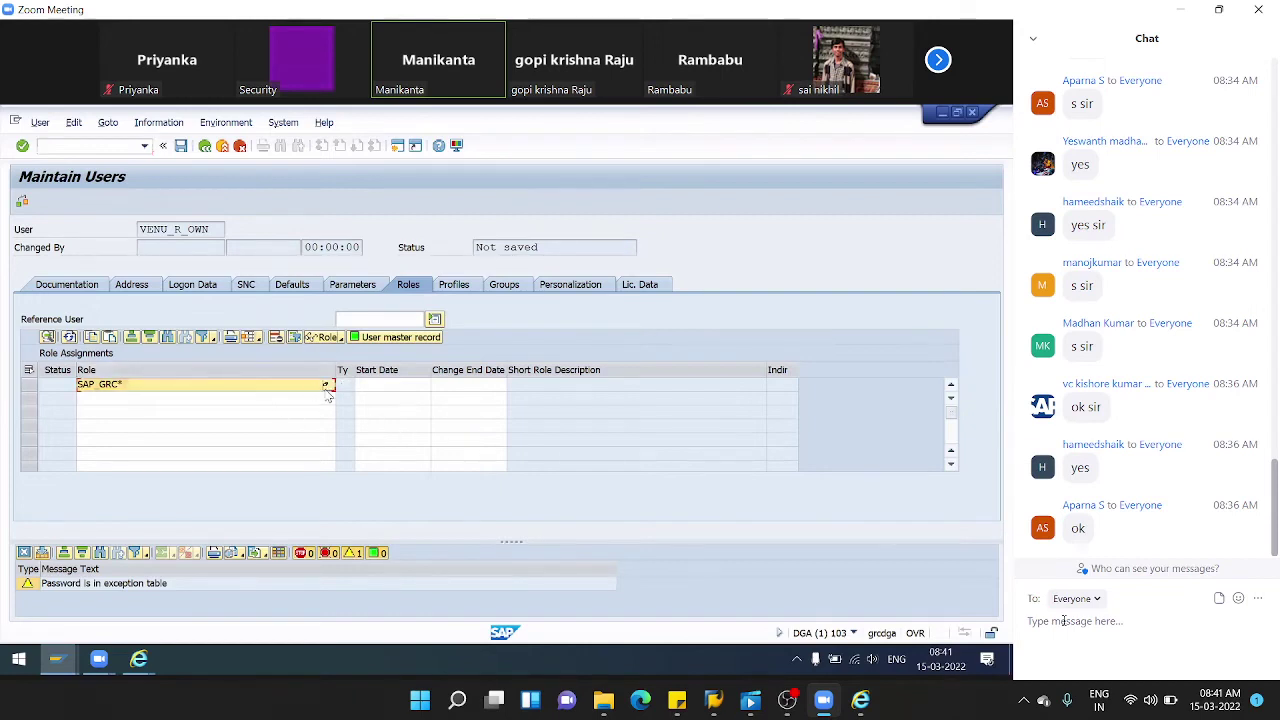
left_click(326, 386)
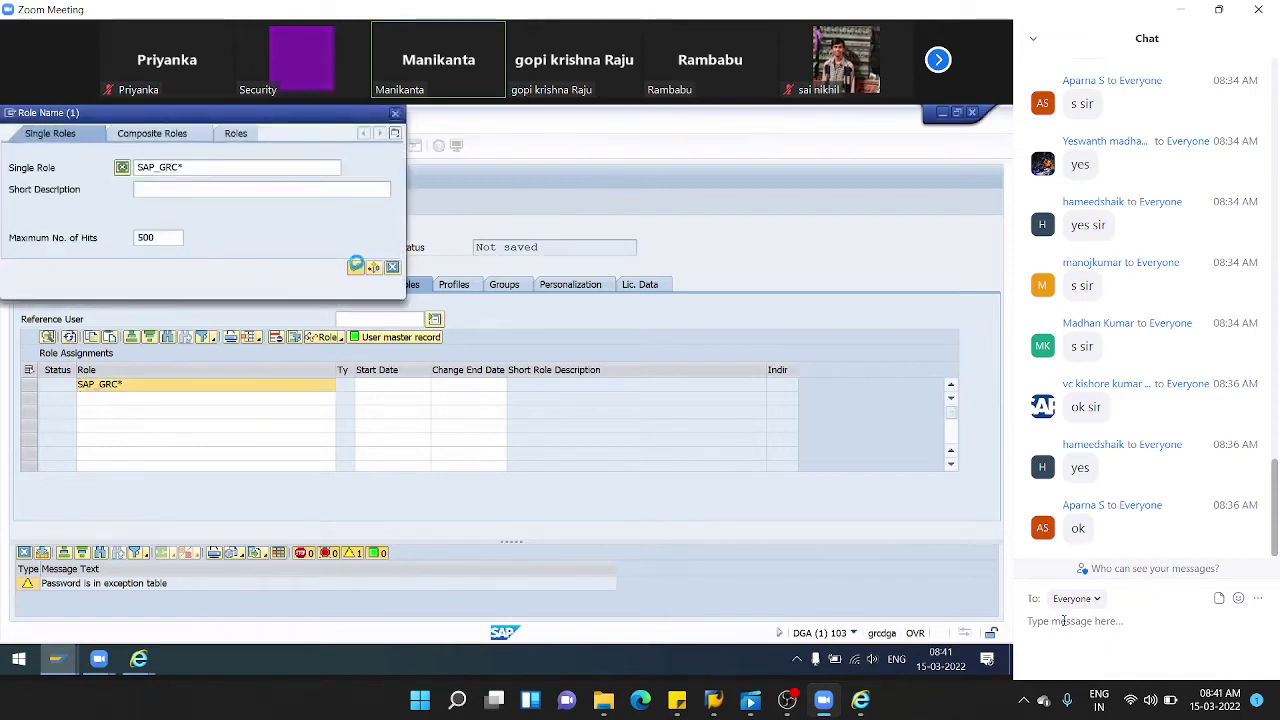
left_click(356, 265)
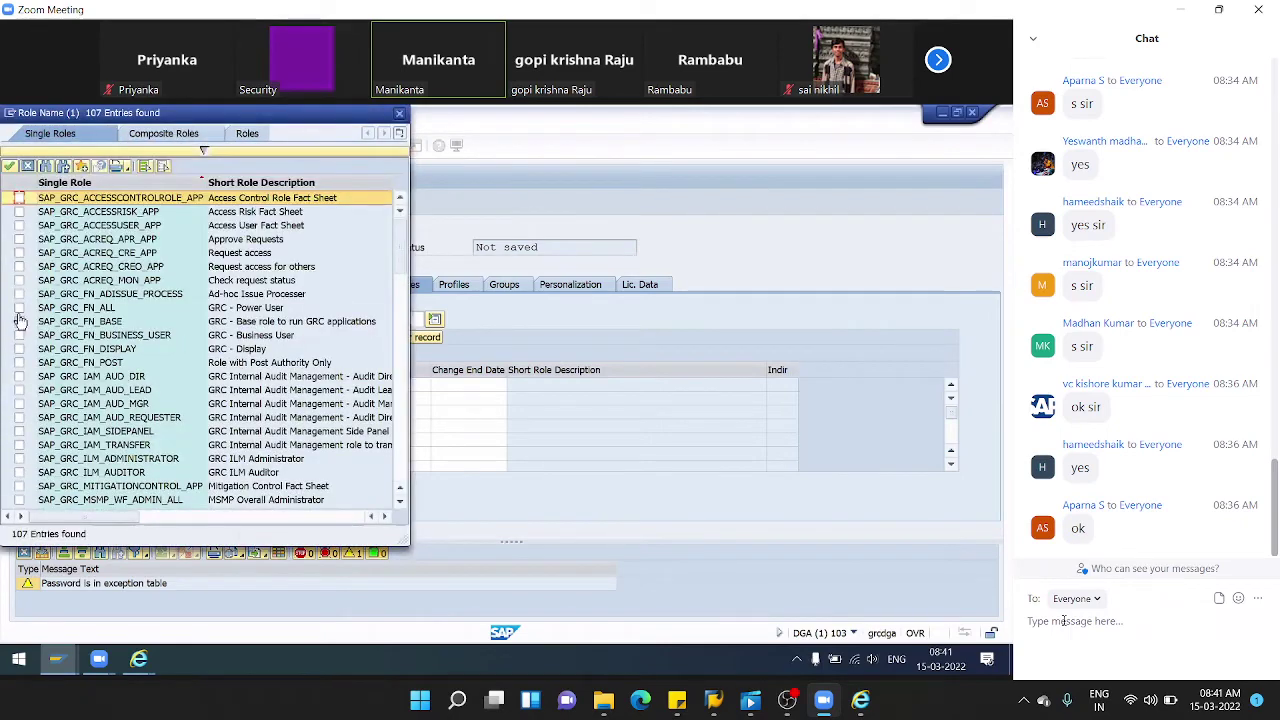
left_click(19, 322)
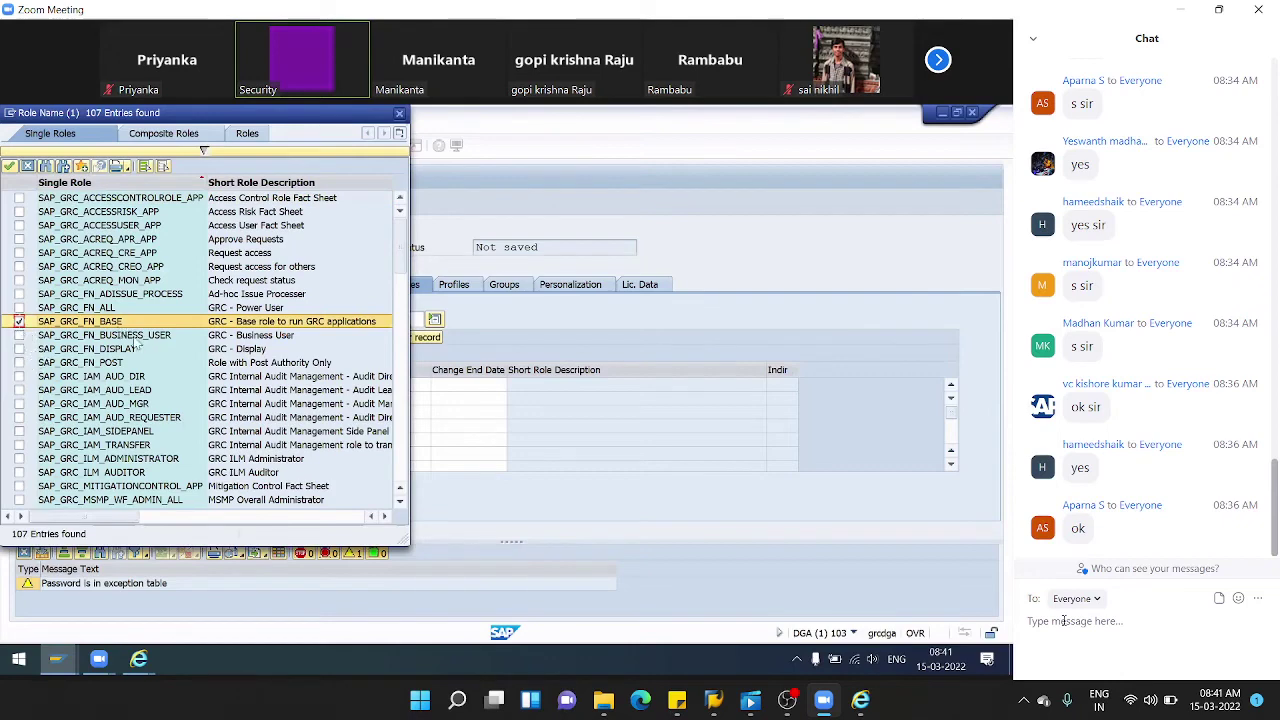
left_click(19, 335)
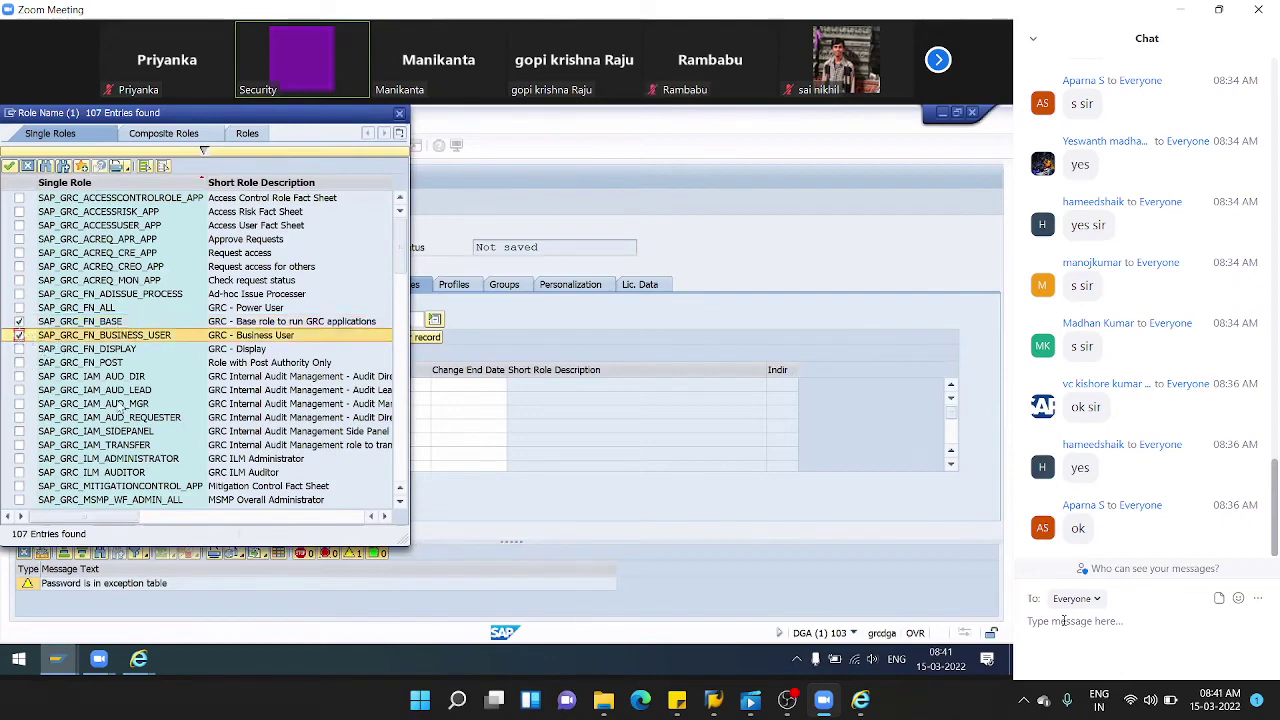
scroll(118, 410, "down", 2)
scroll(118, 410, "down", 1)
left_click(19, 403)
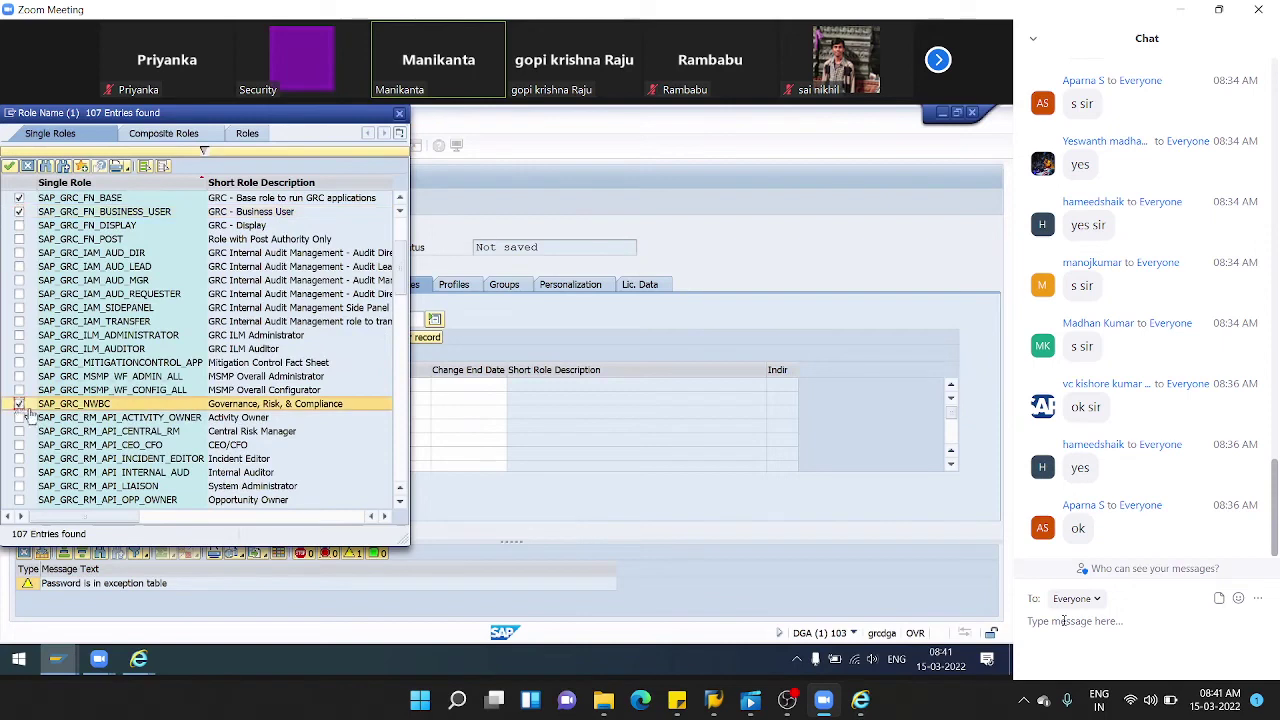
left_click(9, 166)
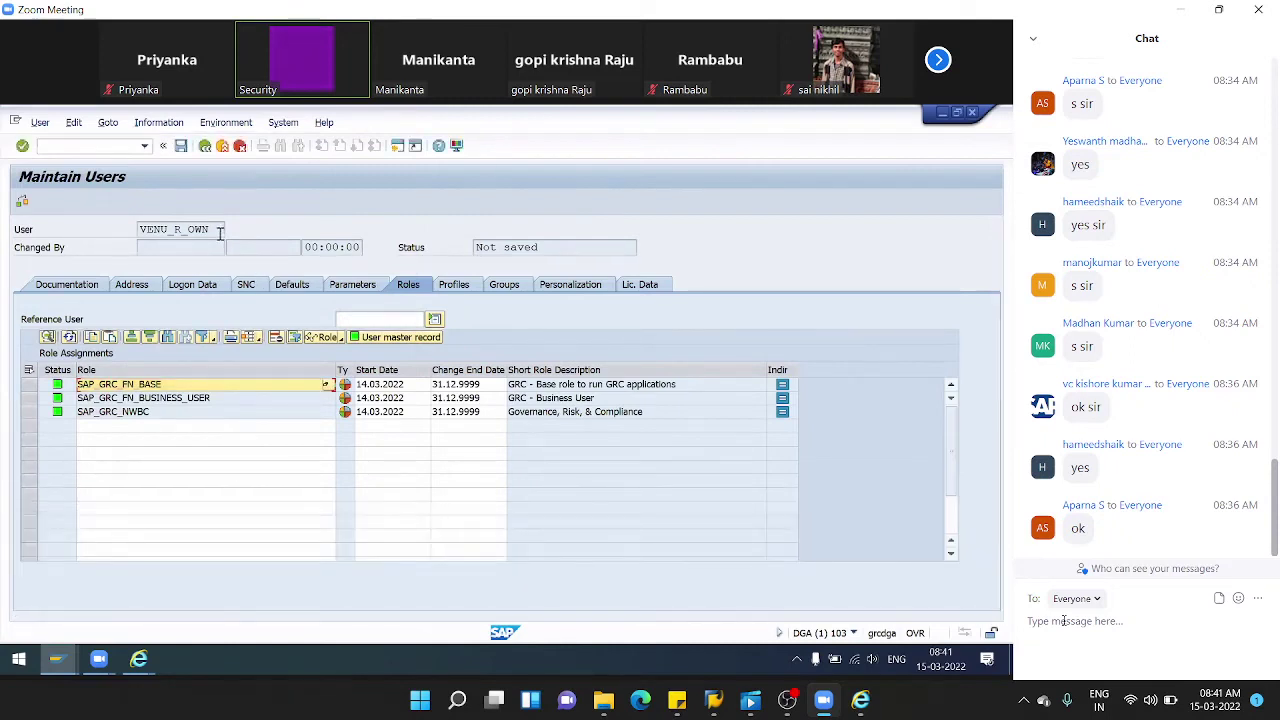
- Add role SAP_GRAC_RISK_OWNER in the fourth role row
left_click(169, 428)
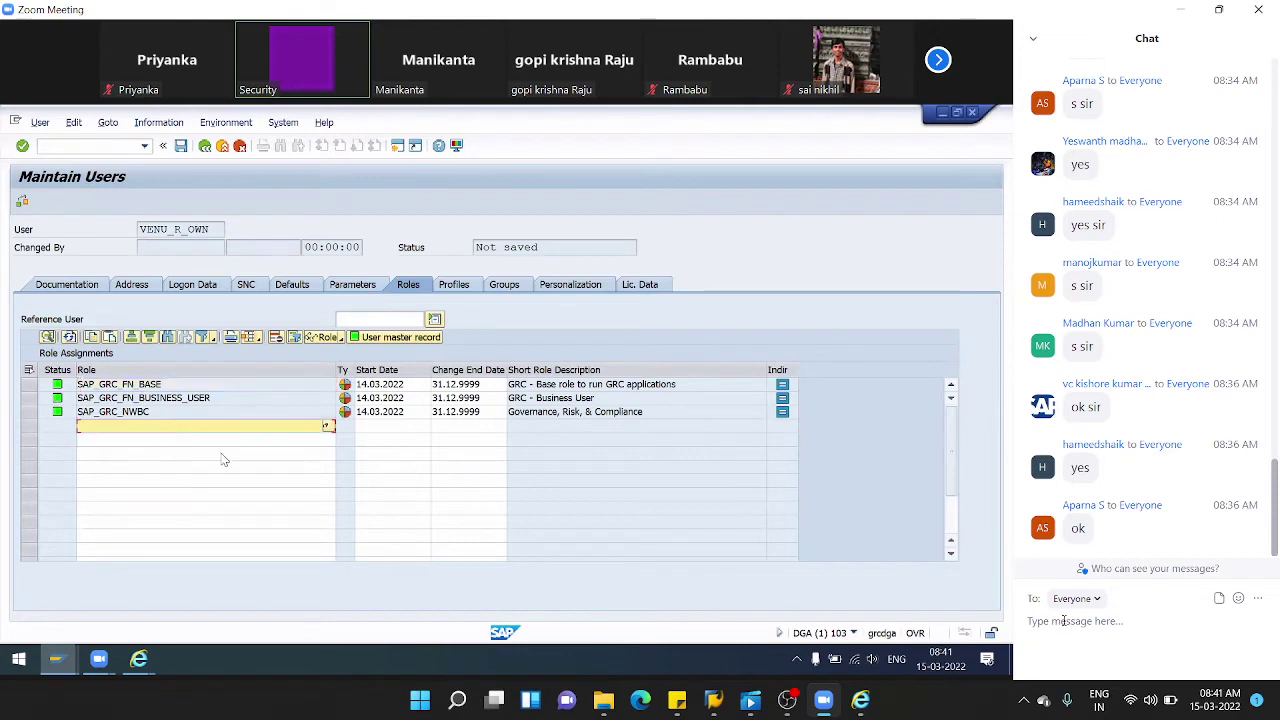
left_click(326, 427)
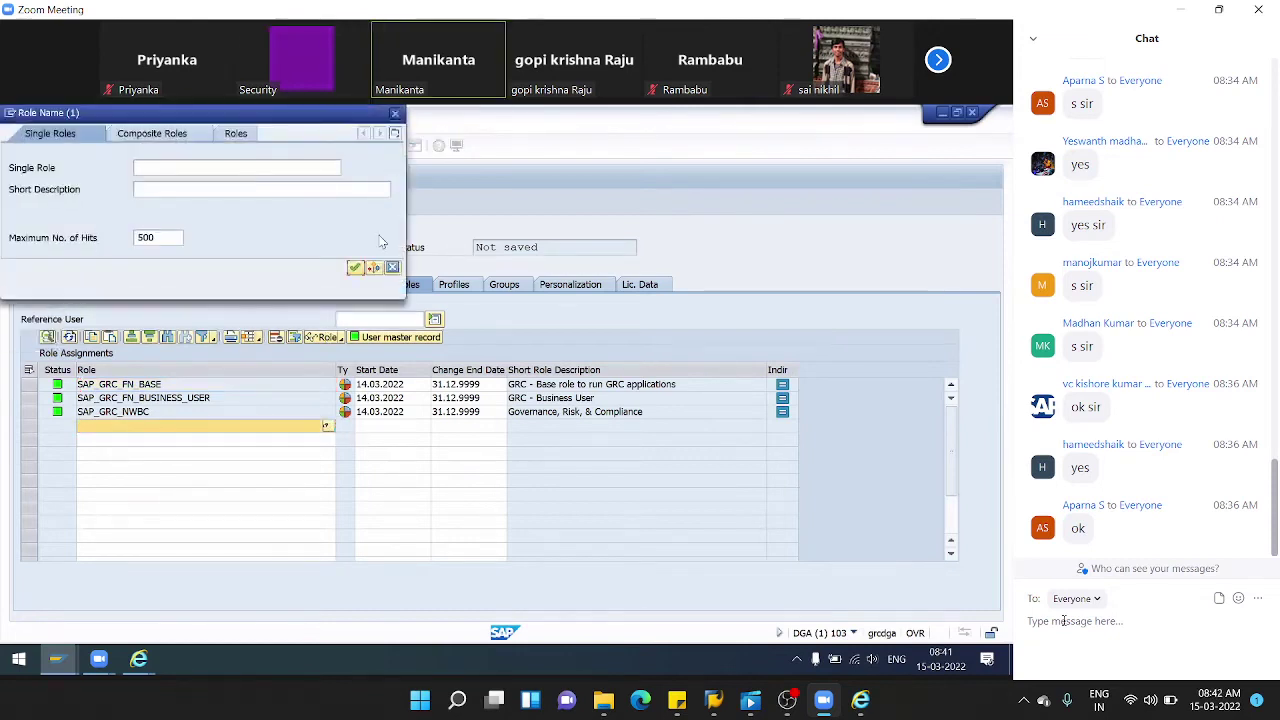
left_click(392, 267)
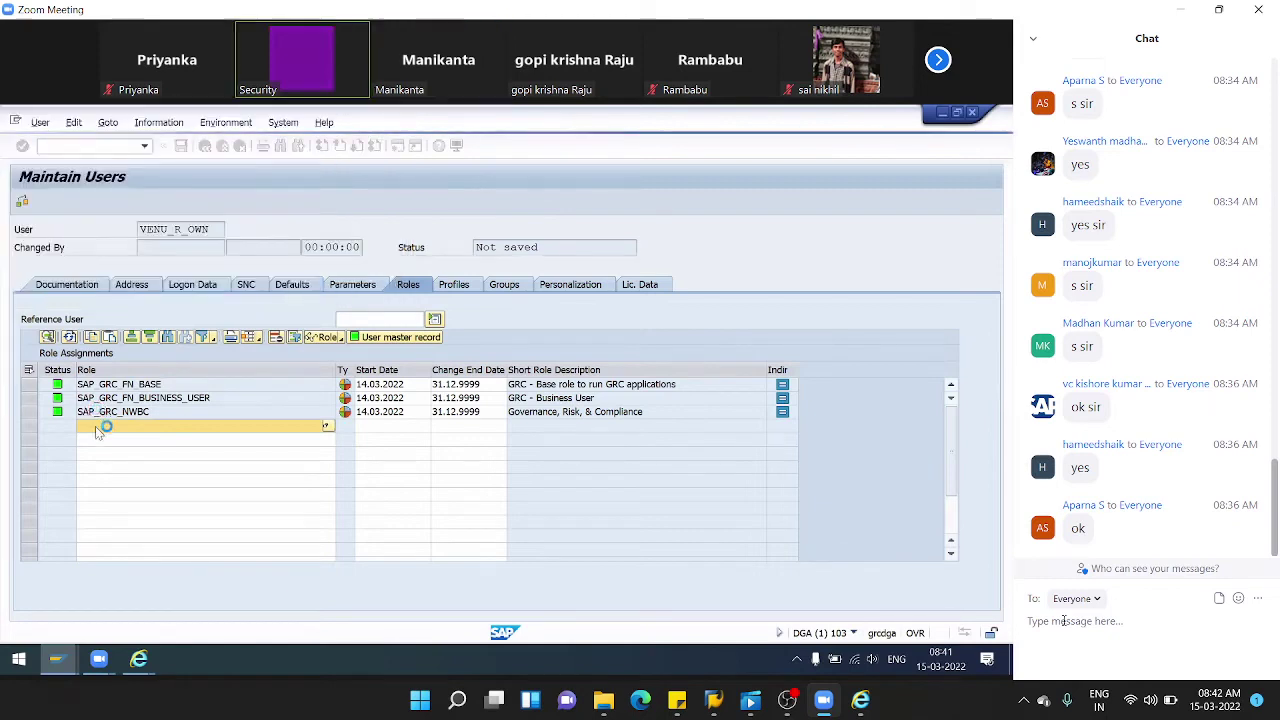
type("SAP")
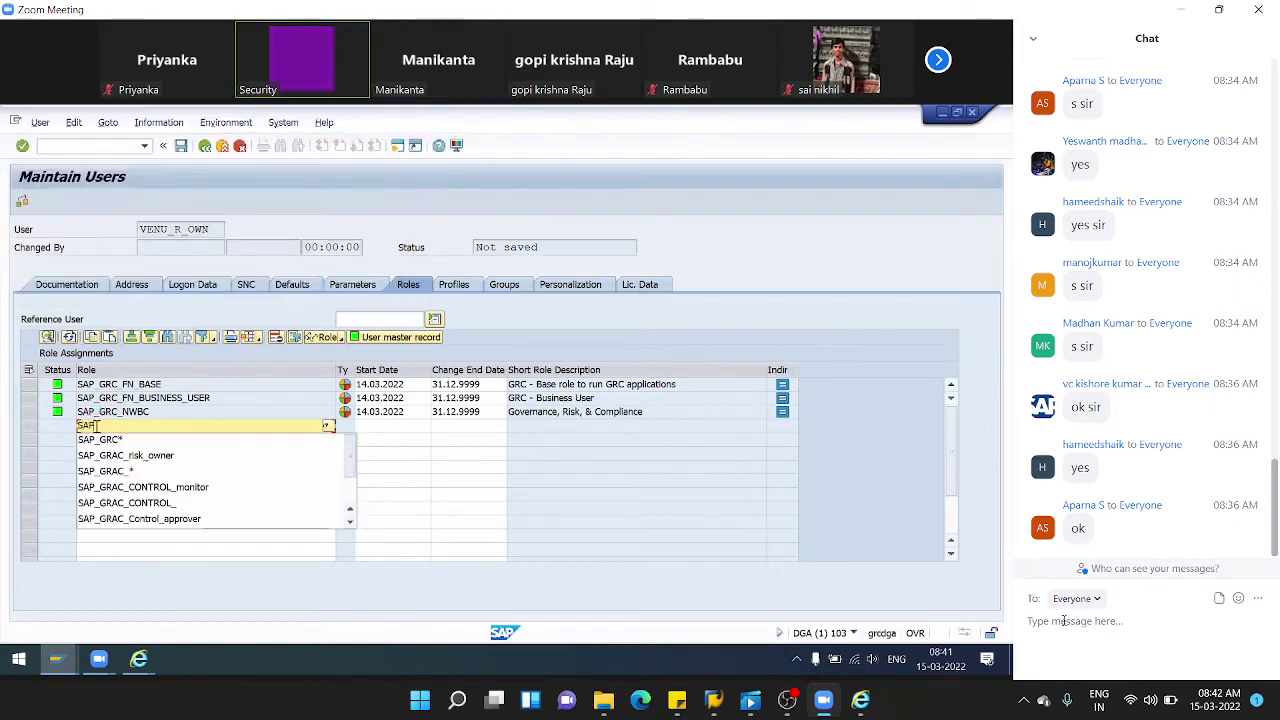
key("Down")
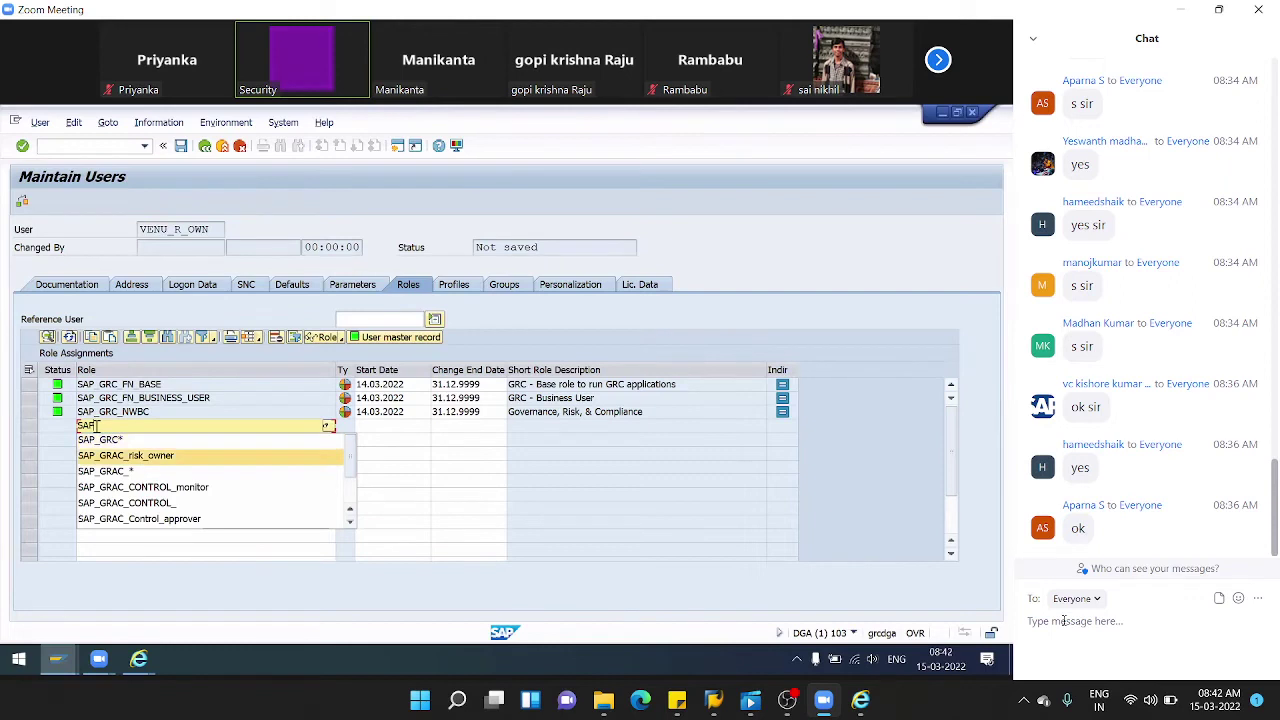
key("Return")
key("Return")
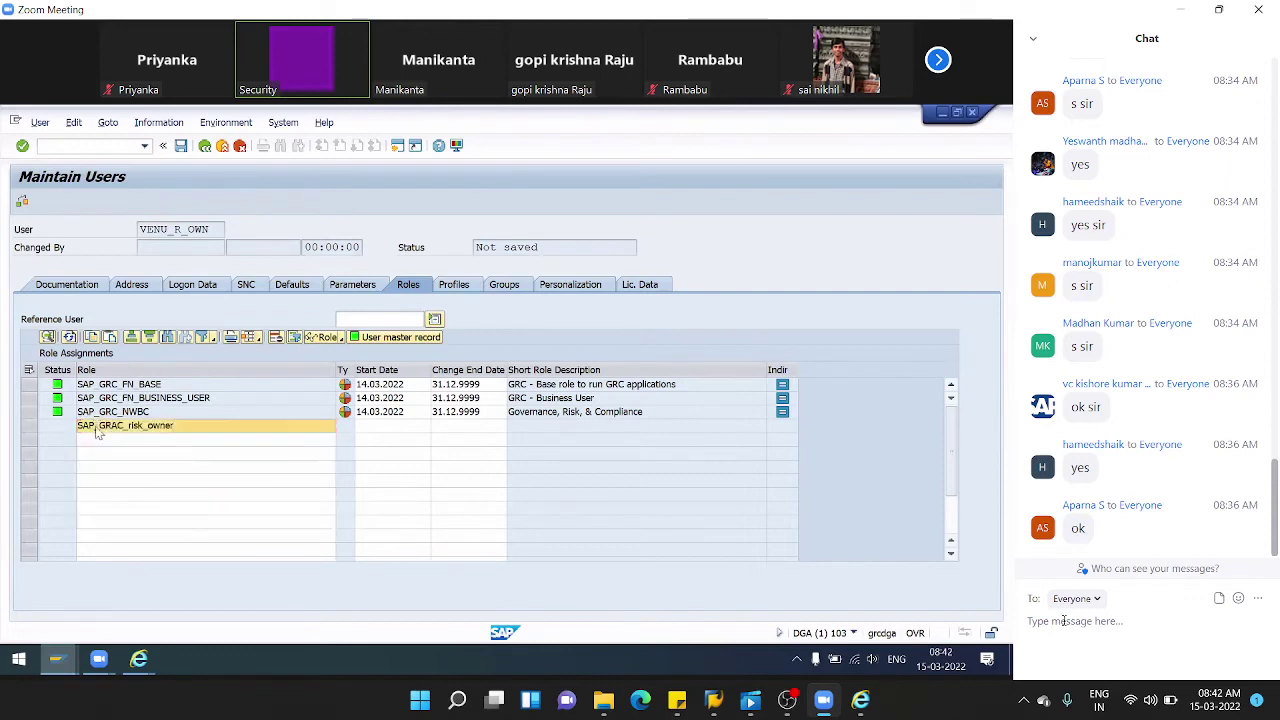
left_click(185, 146)
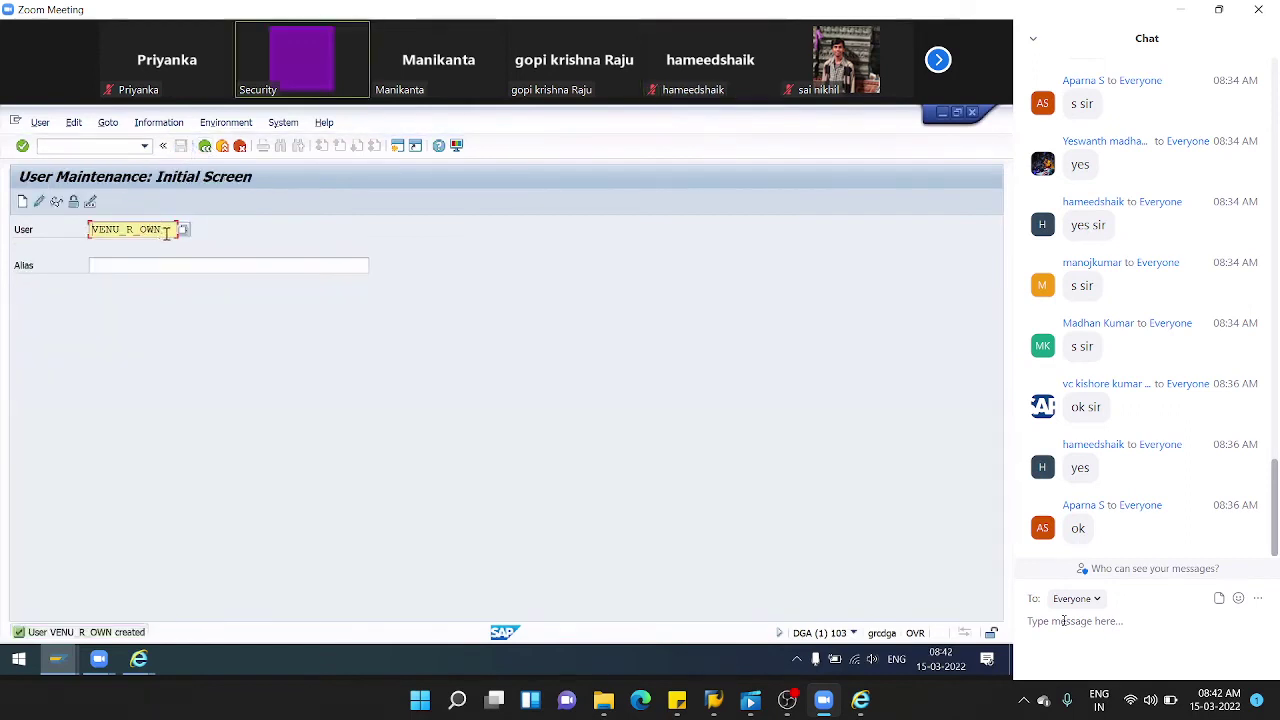
left_click_drag(172, 229, 3, 233)
key("ctrl+c")
left_click(204, 148)
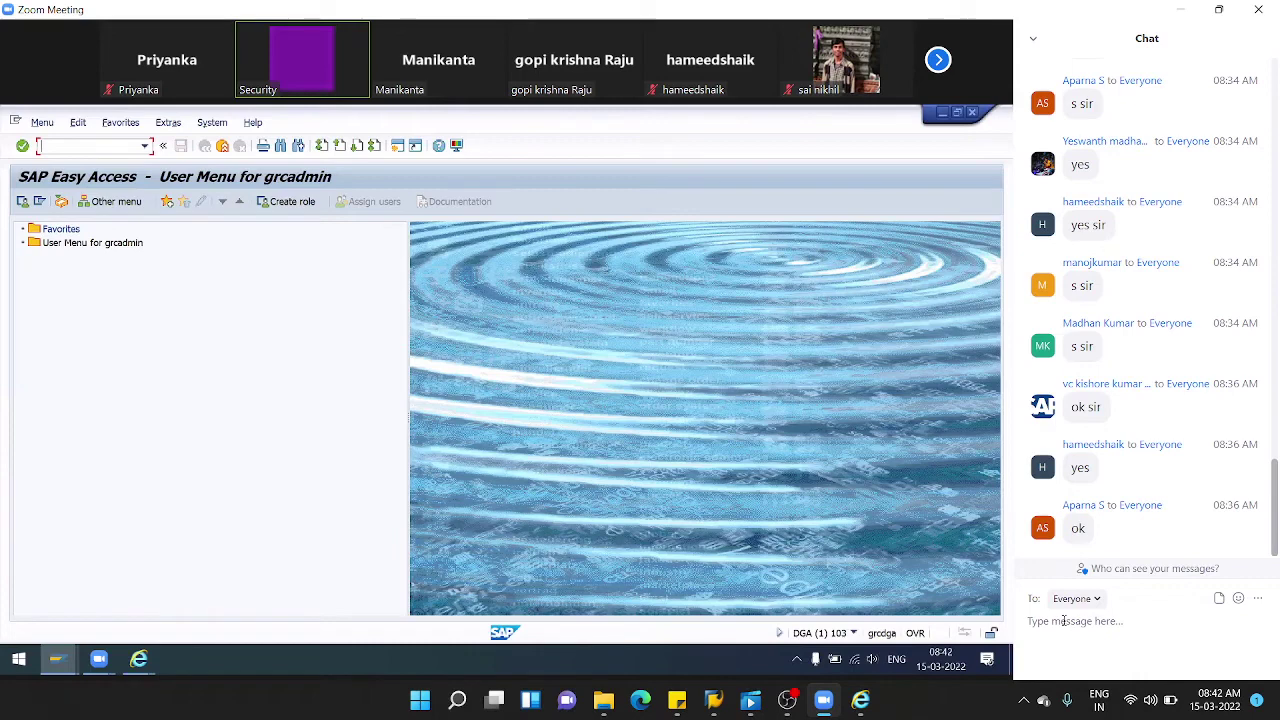
- Launch transaction GRAC_REP_OBJ_SYNC, picked from the command-field history
type("grac")
type(" rep syn")
key("Return")
left_click(144, 146)
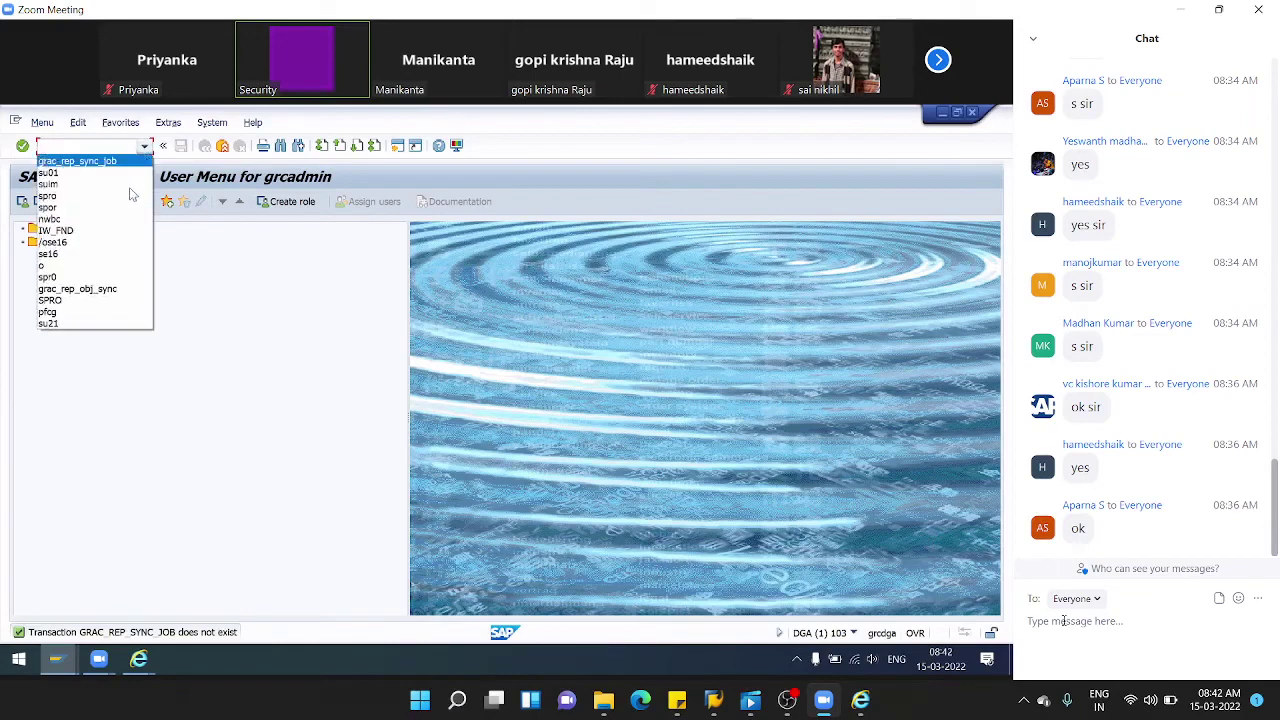
left_click(104, 297)
key("Return")
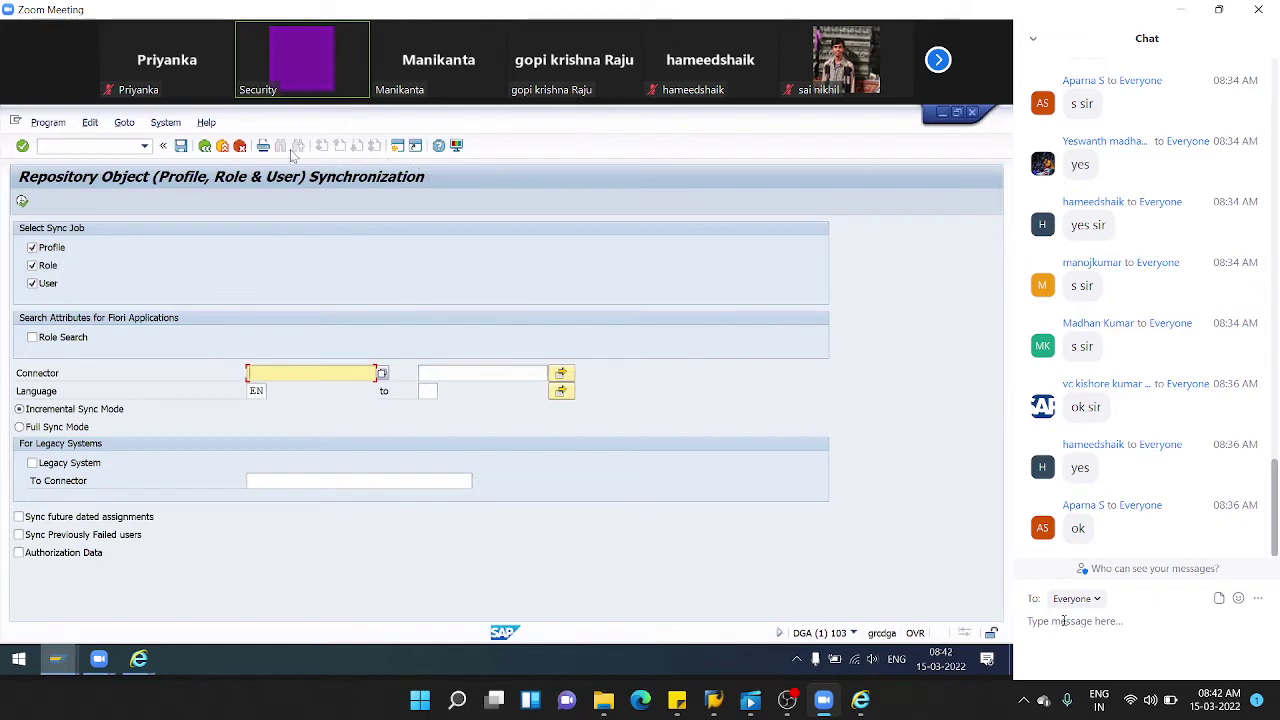
left_click(145, 146)
- Run GRAC_REP_OBJ_SYNC for connector AGDCLNT103, check the successful sync log, then return to the SOD Risk list
left_click(87, 161)
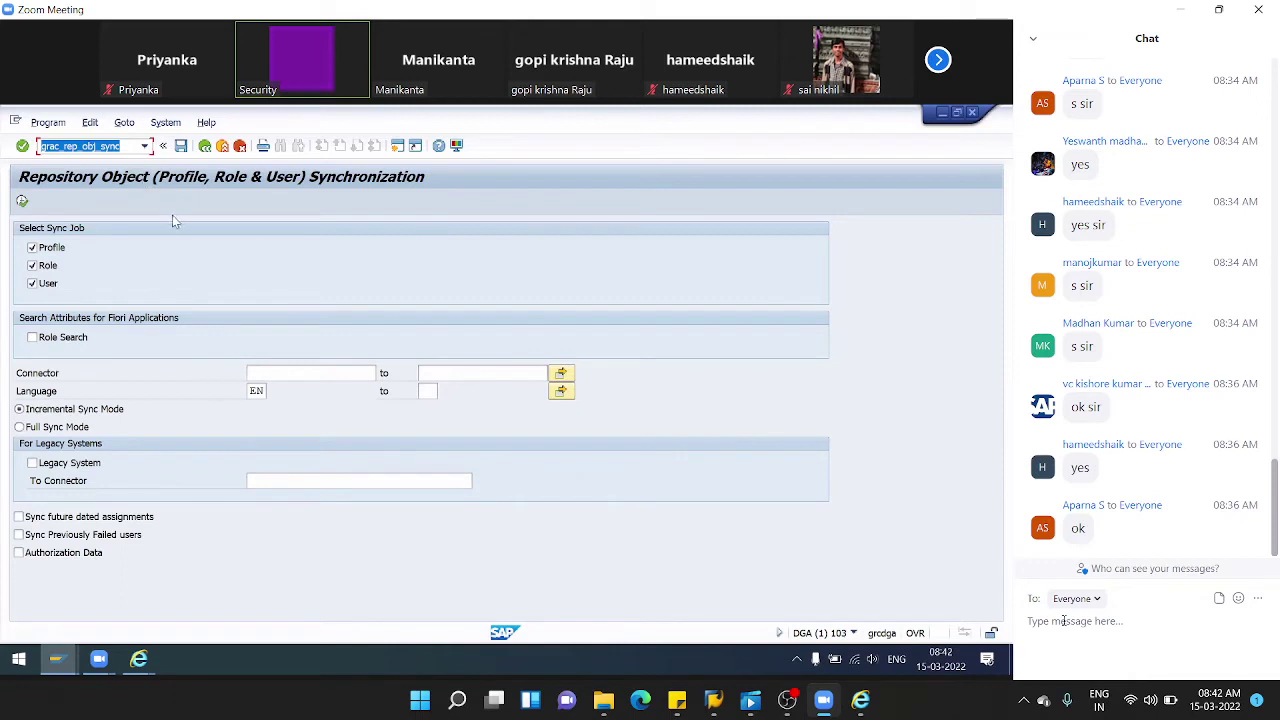
left_click(294, 377)
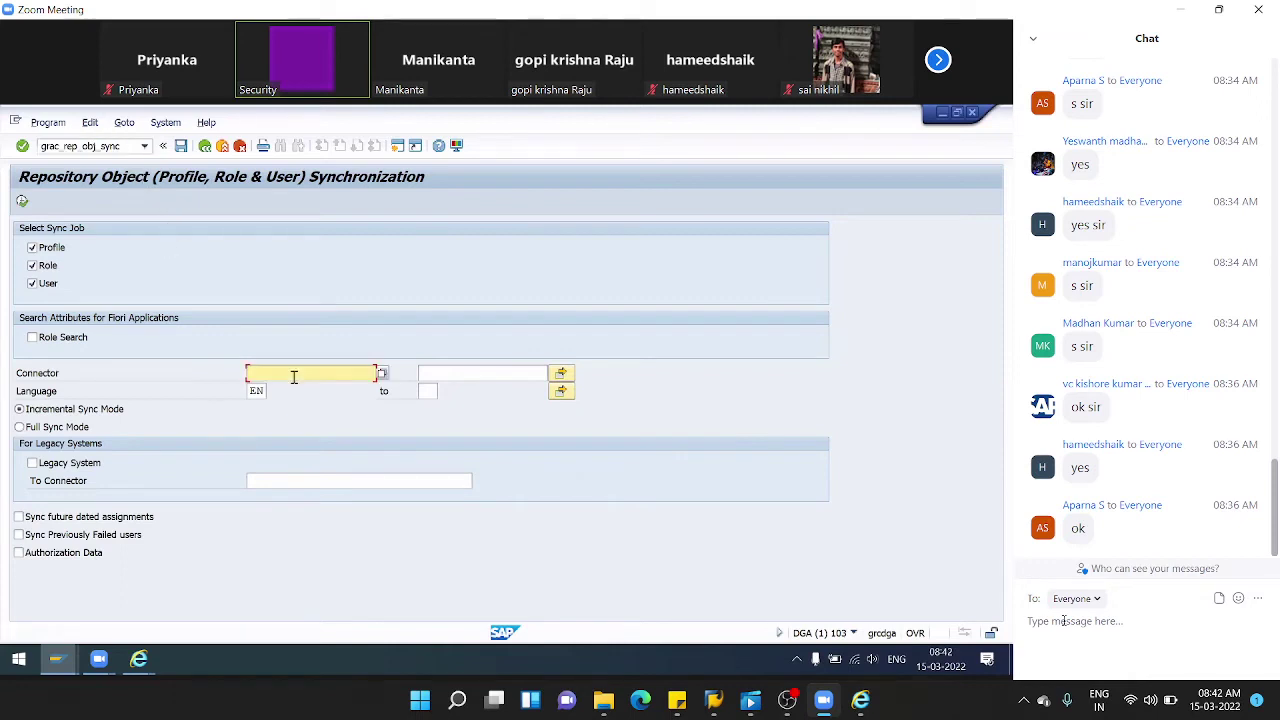
left_click(294, 377)
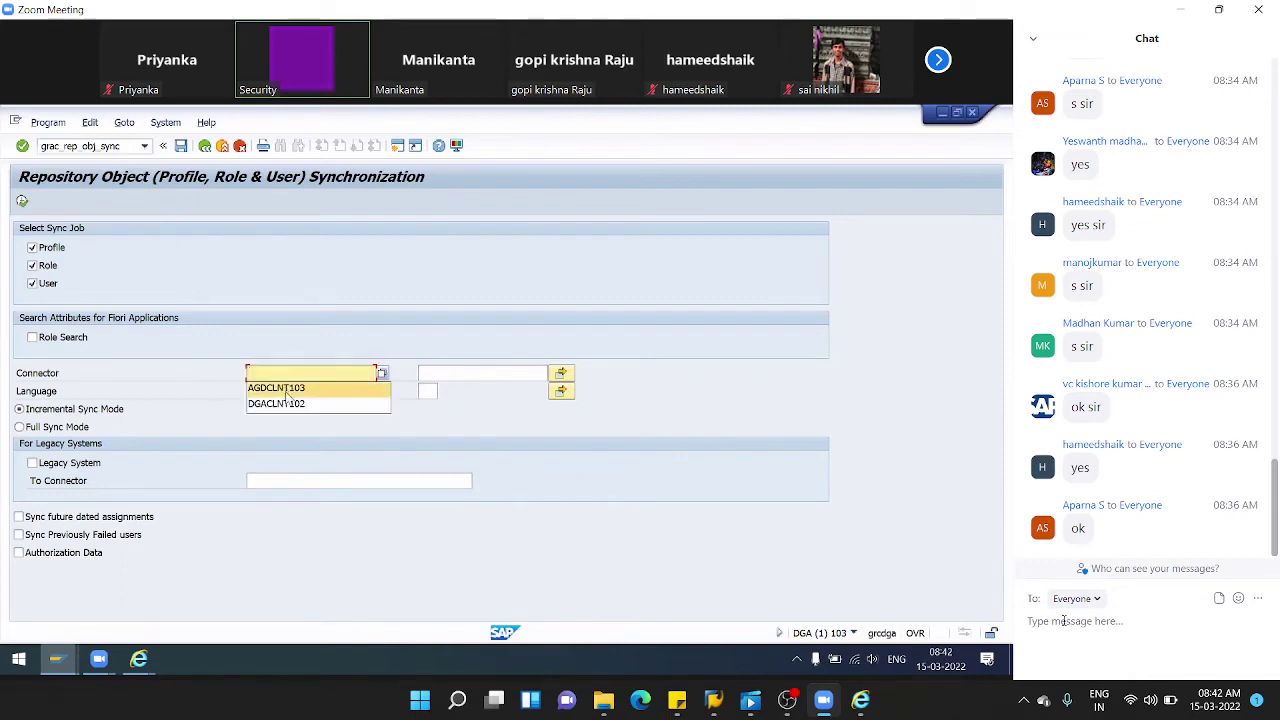
left_click(290, 387)
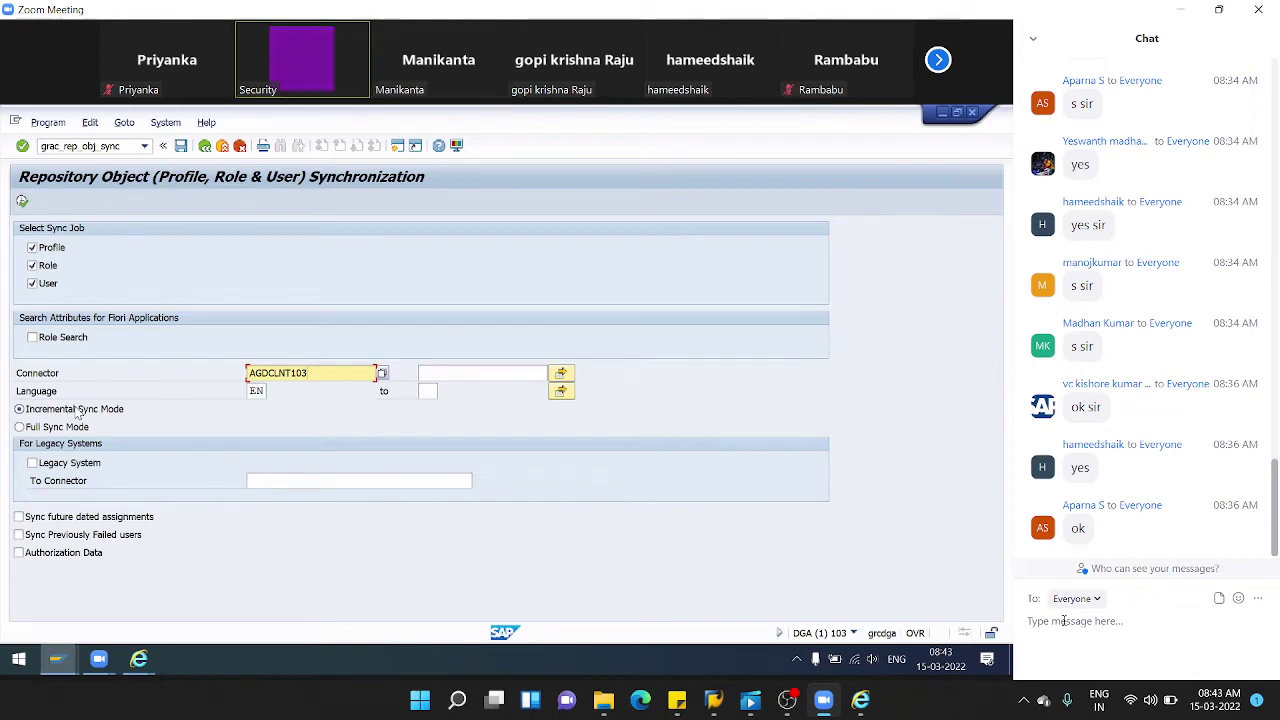
left_click(22, 201)
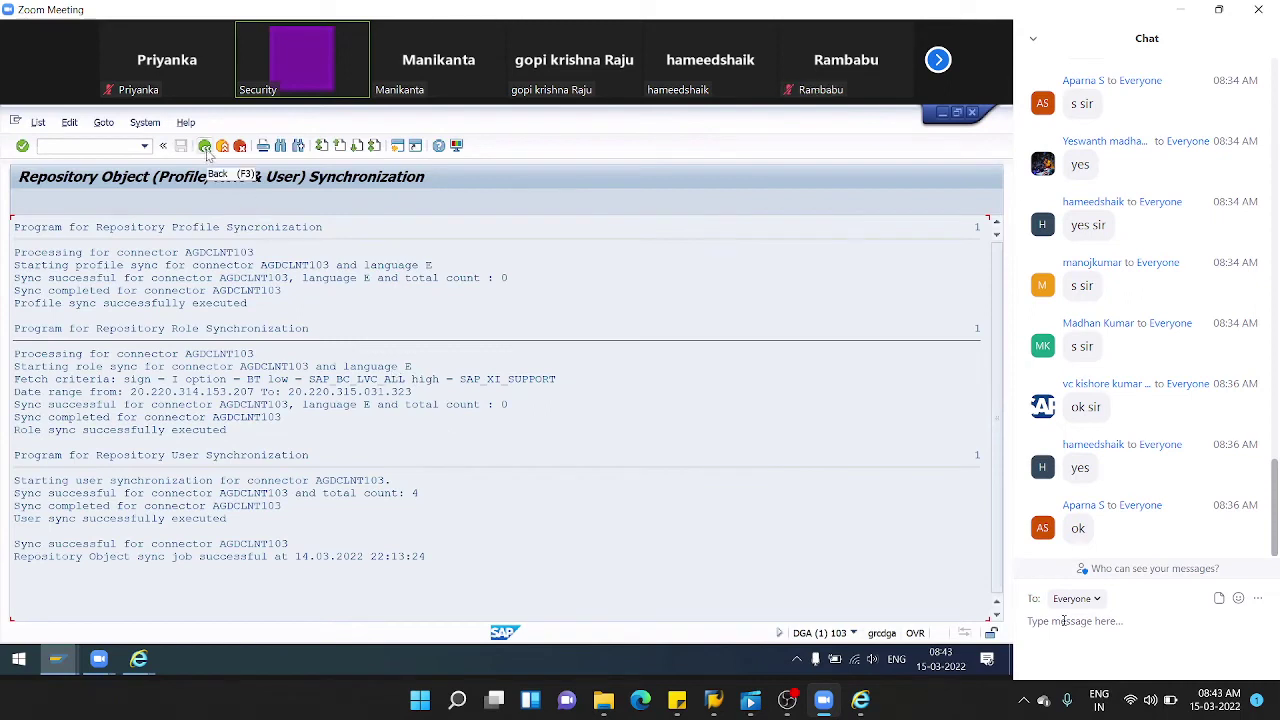
mouse_move(139, 658)
left_click(229, 594)
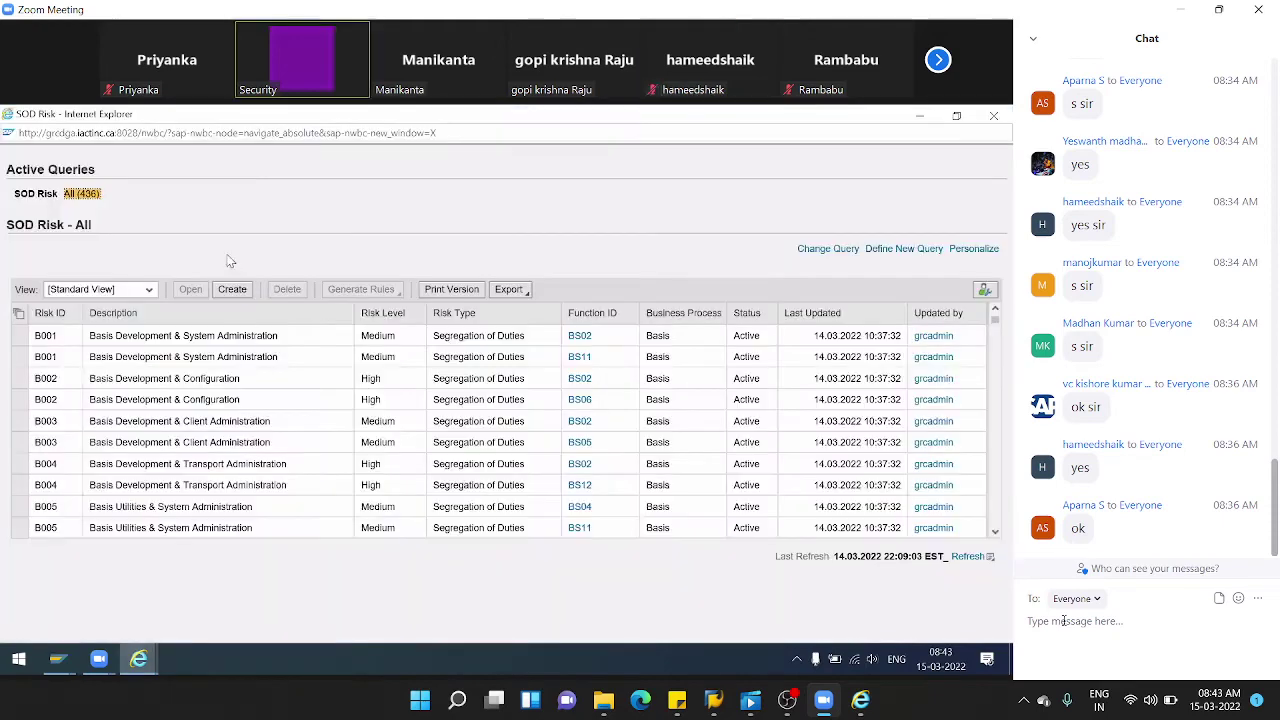
- Open risk B001 and add an empty row on its Risk Owners tab
left_click(18, 340)
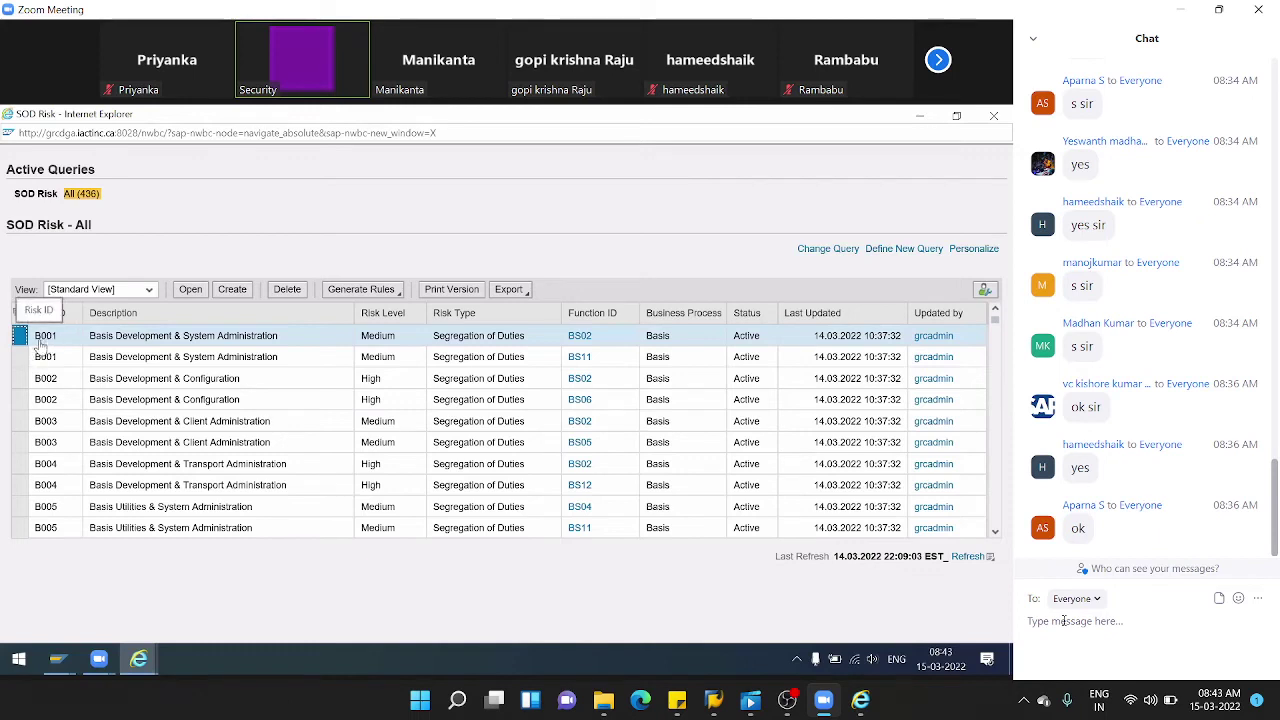
left_click(188, 292)
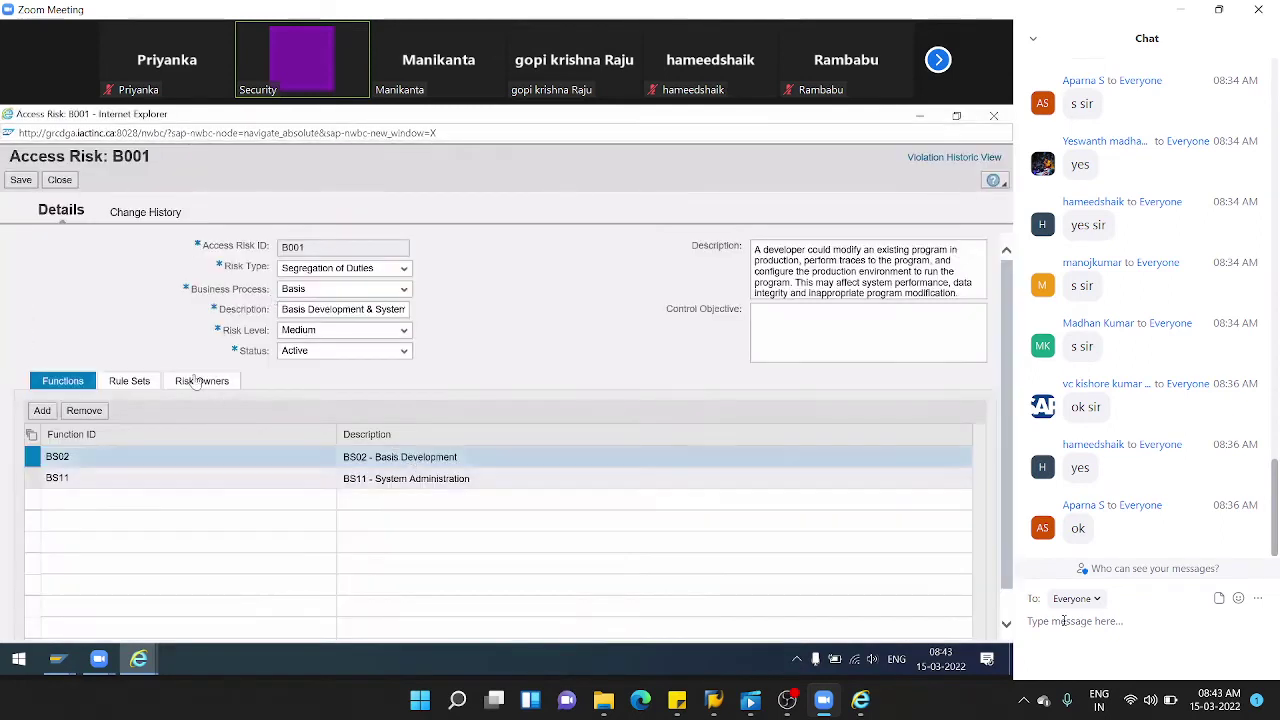
left_click(196, 386)
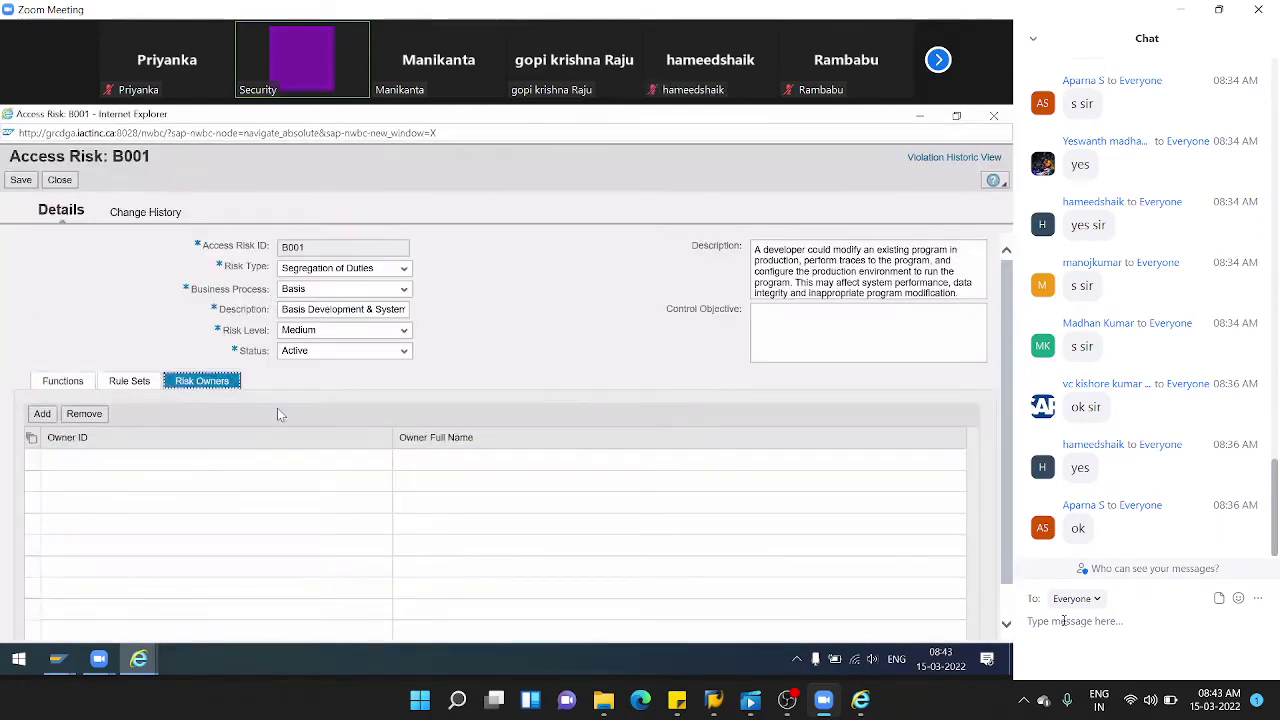
left_click(42, 414)
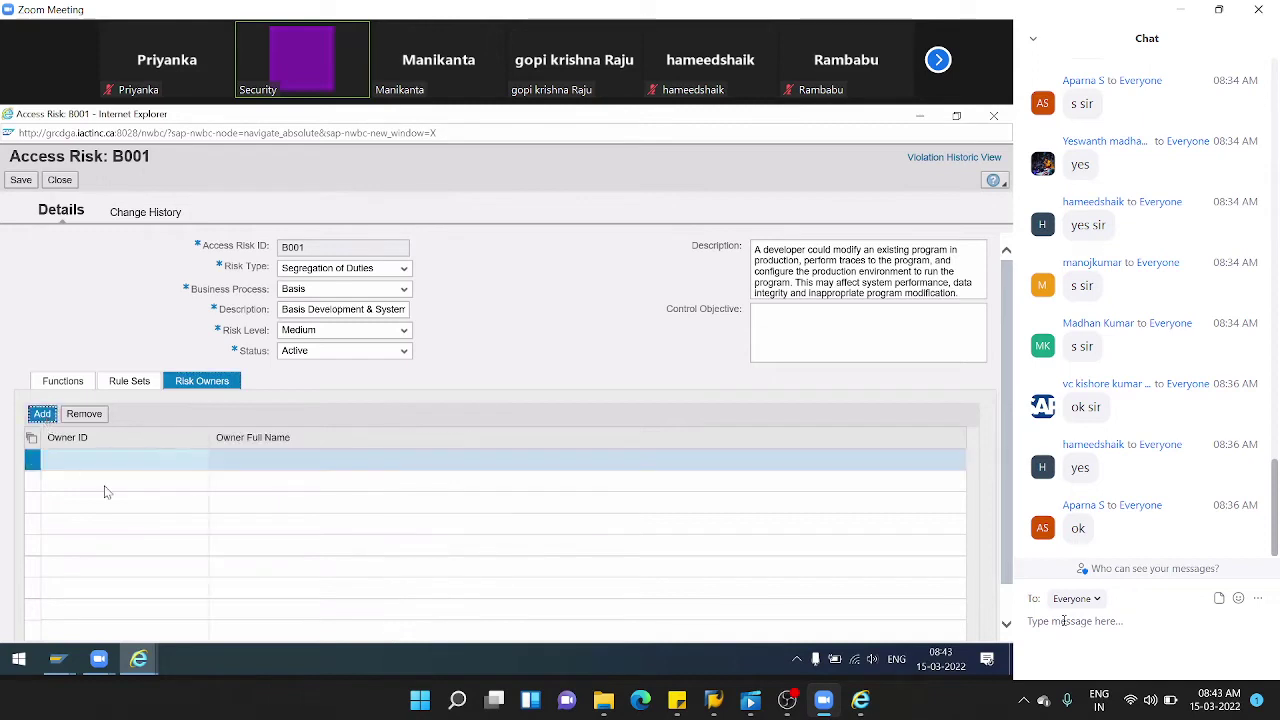
left_click(139, 456)
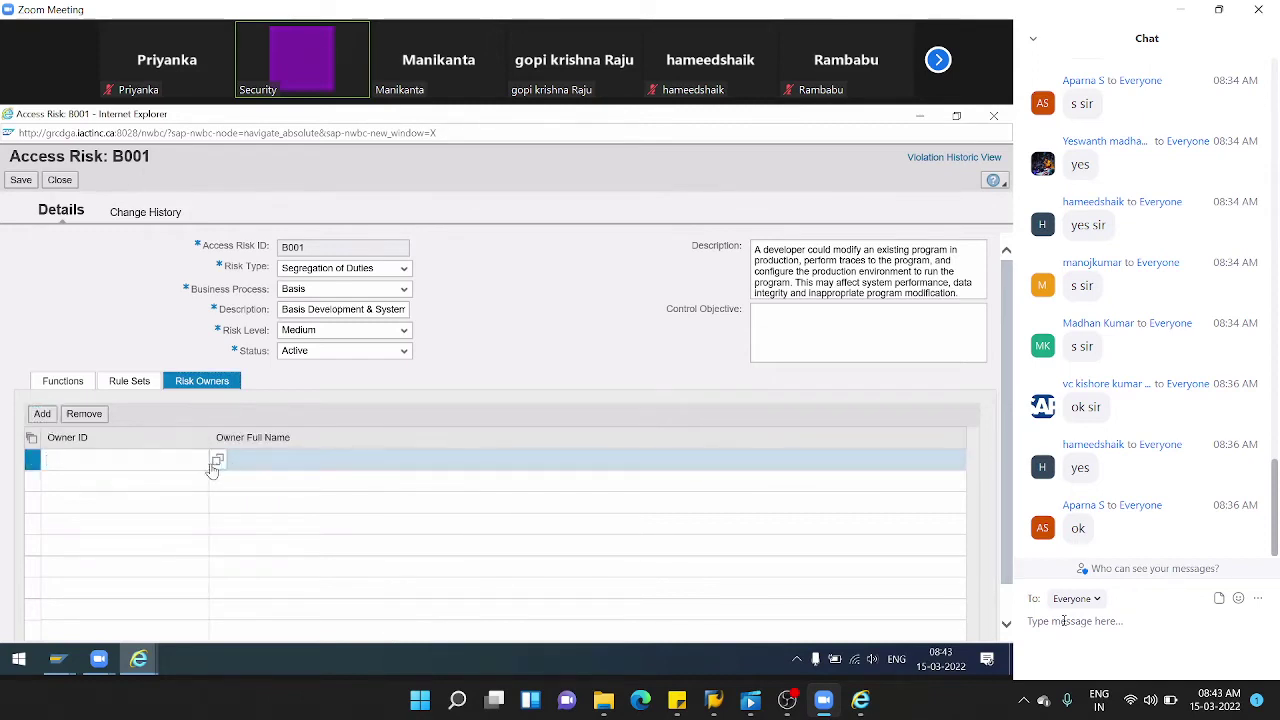
- Search the Owner ID value help for a name pattern, then close everything unsaved and minimize SOD Risk
left_click(219, 460)
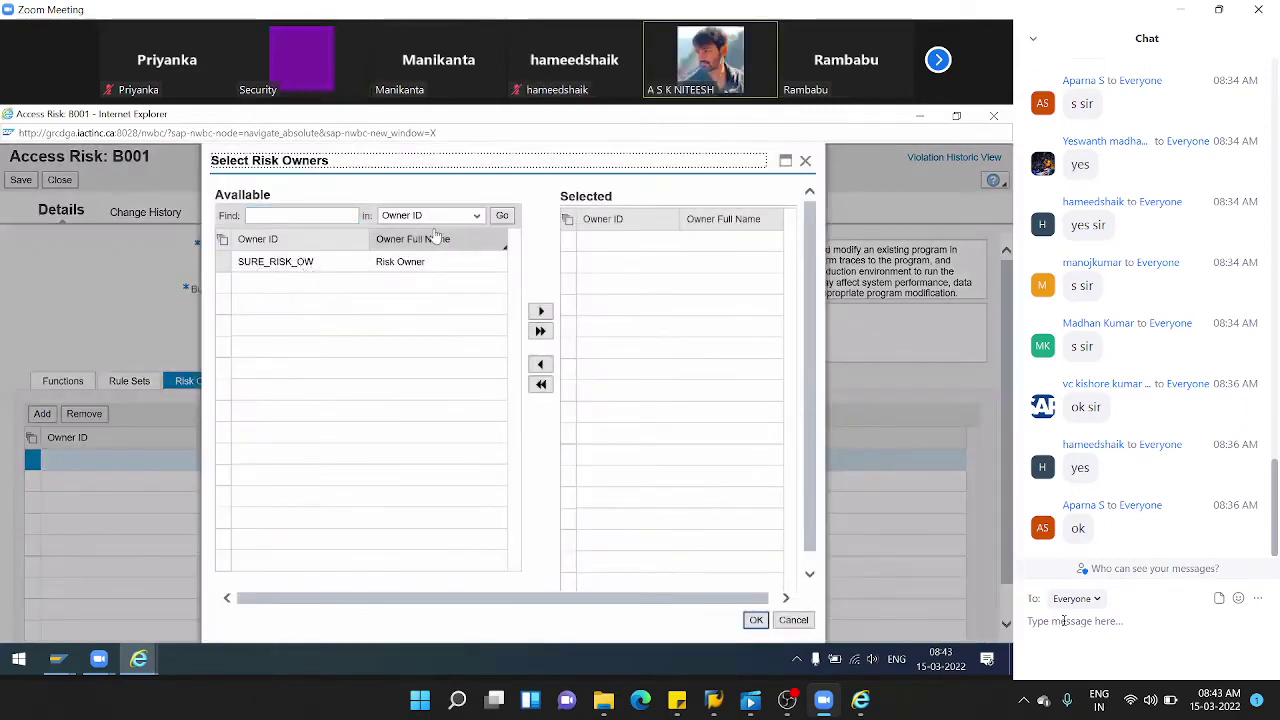
left_click(502, 216)
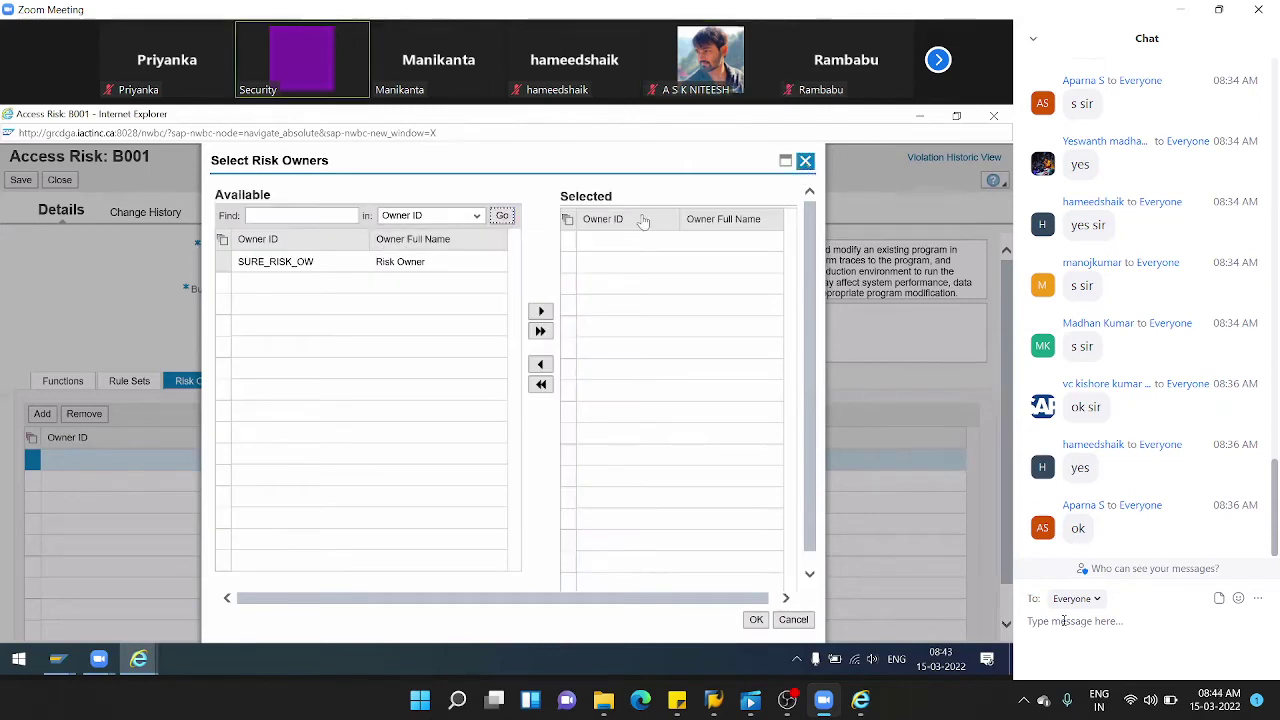
left_click(293, 215)
type("Venu_*")
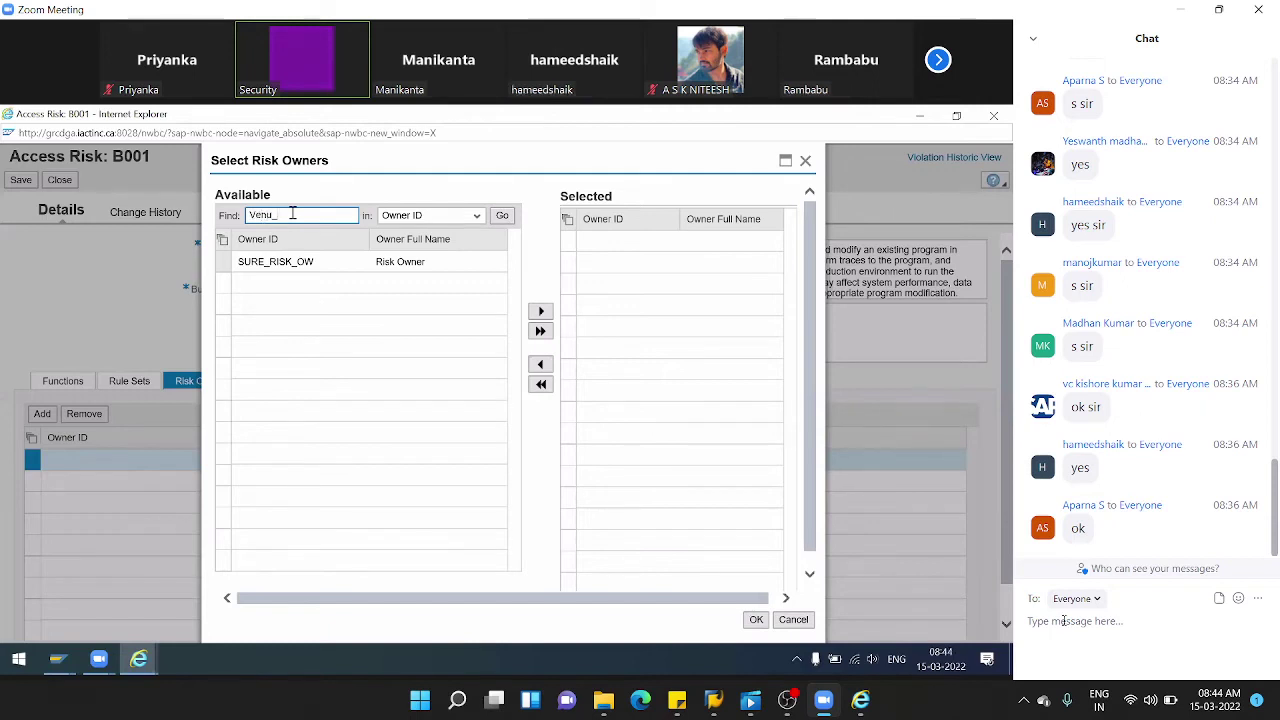
left_click(502, 216)
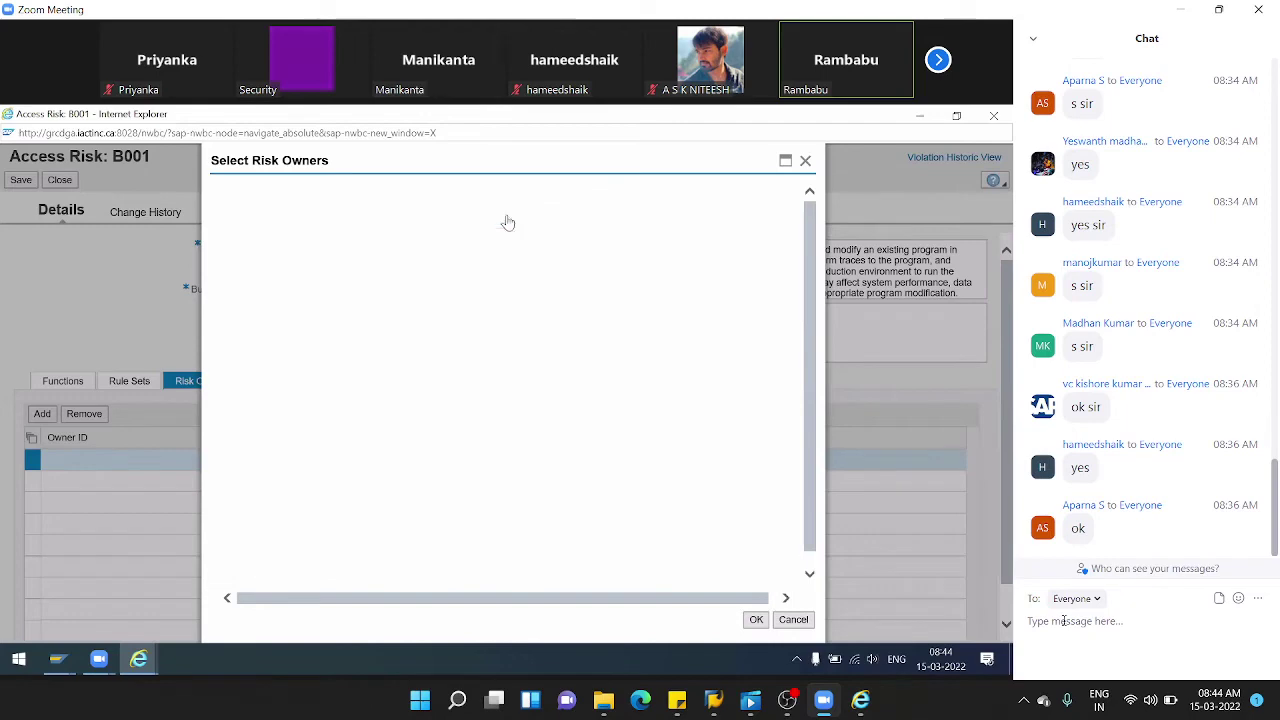
left_click(805, 161)
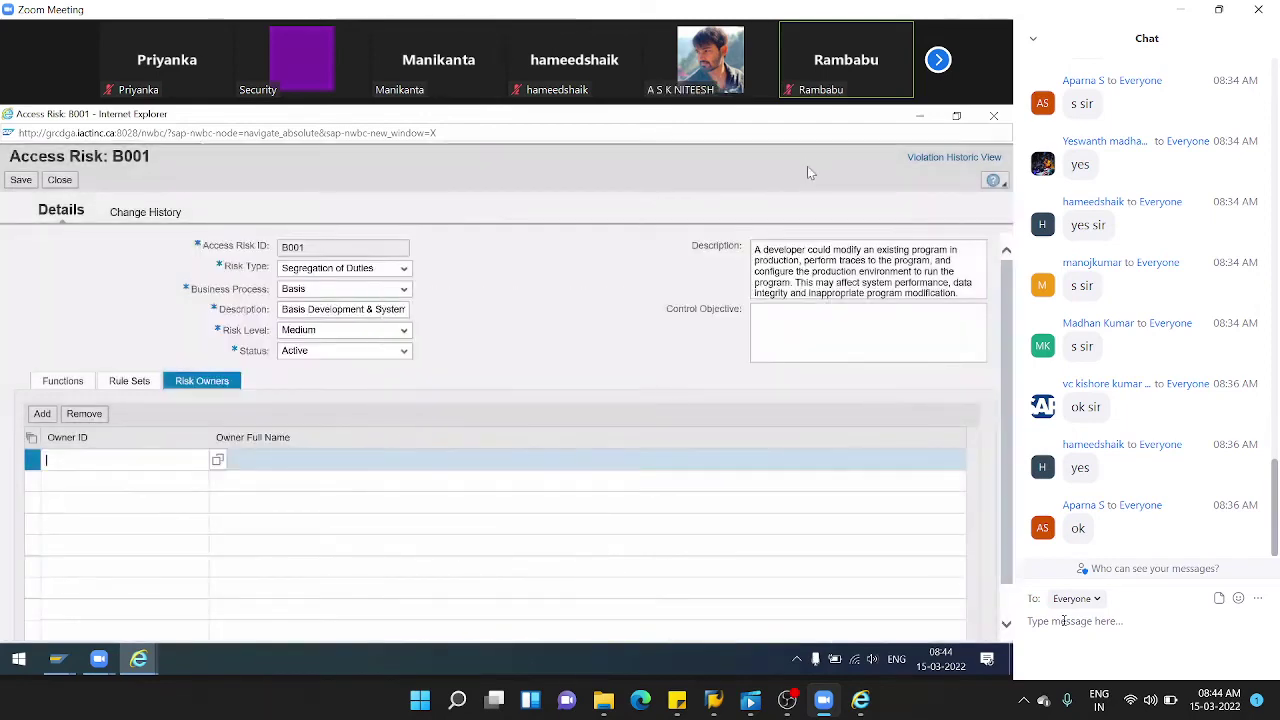
left_click(994, 116)
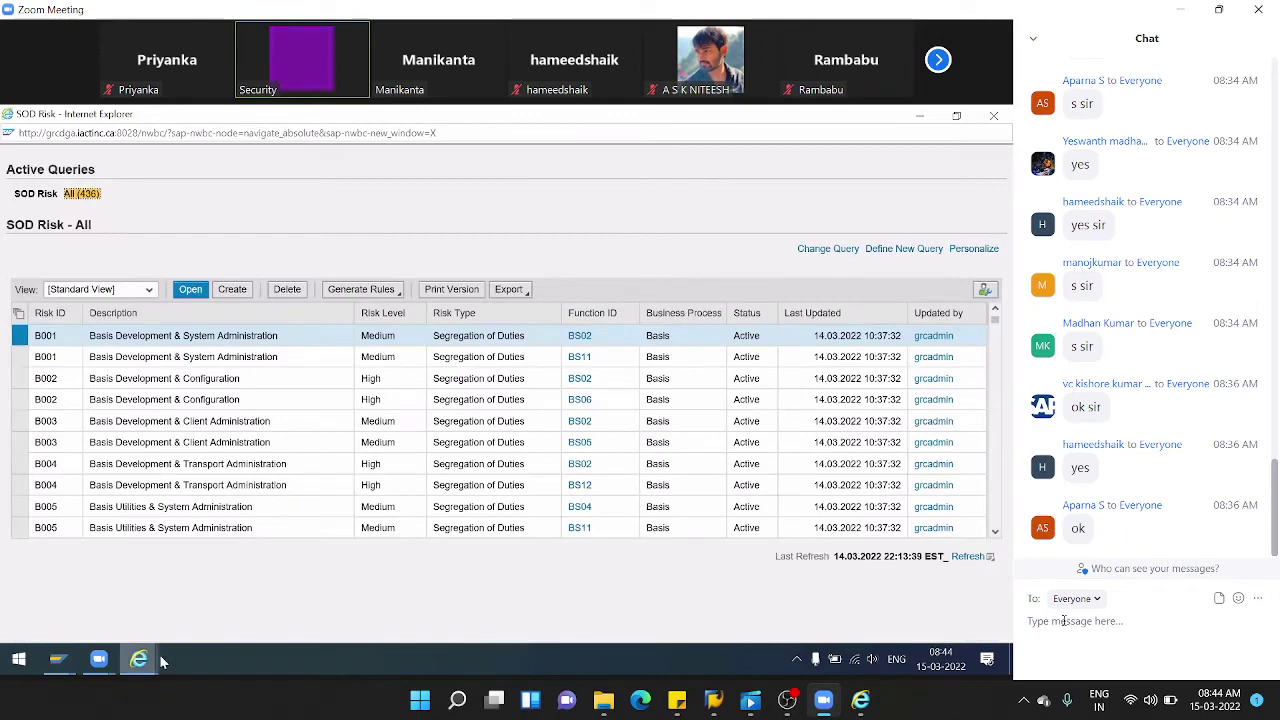
left_click(919, 118)
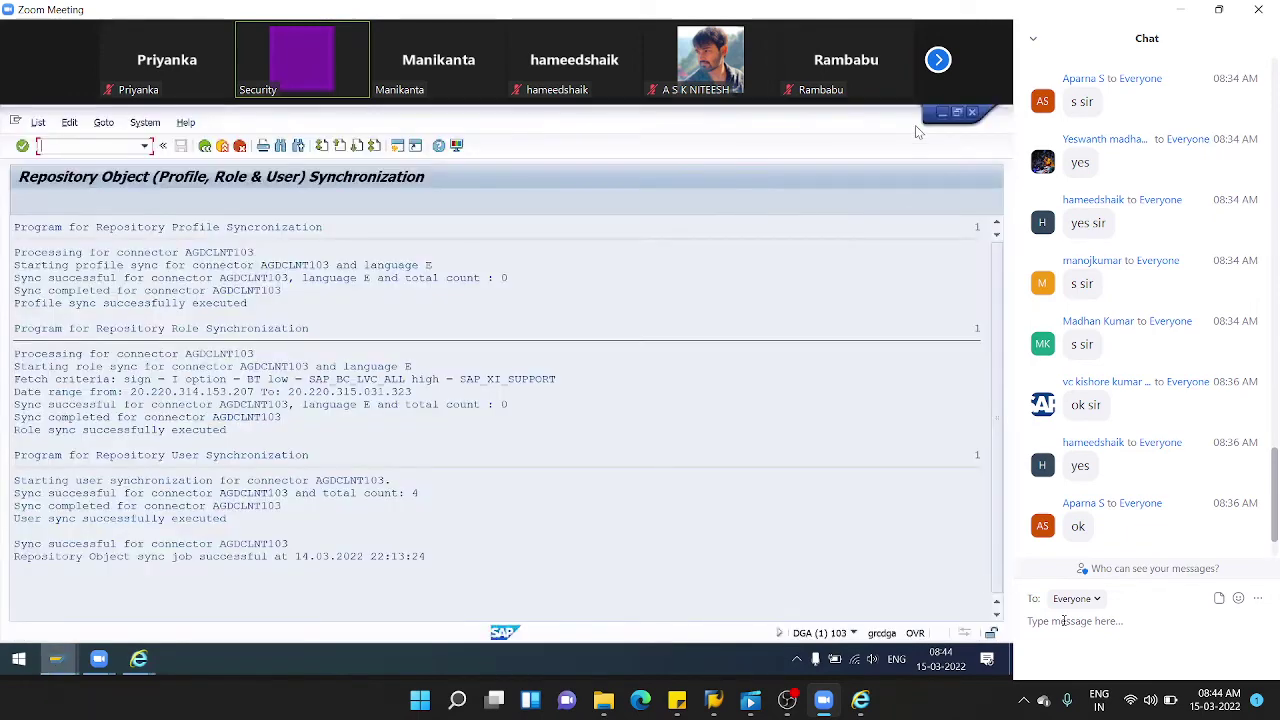
- Open Setup > Access Control Owners and start a new owner assignment
left_click(940, 112)
left_click(494, 211)
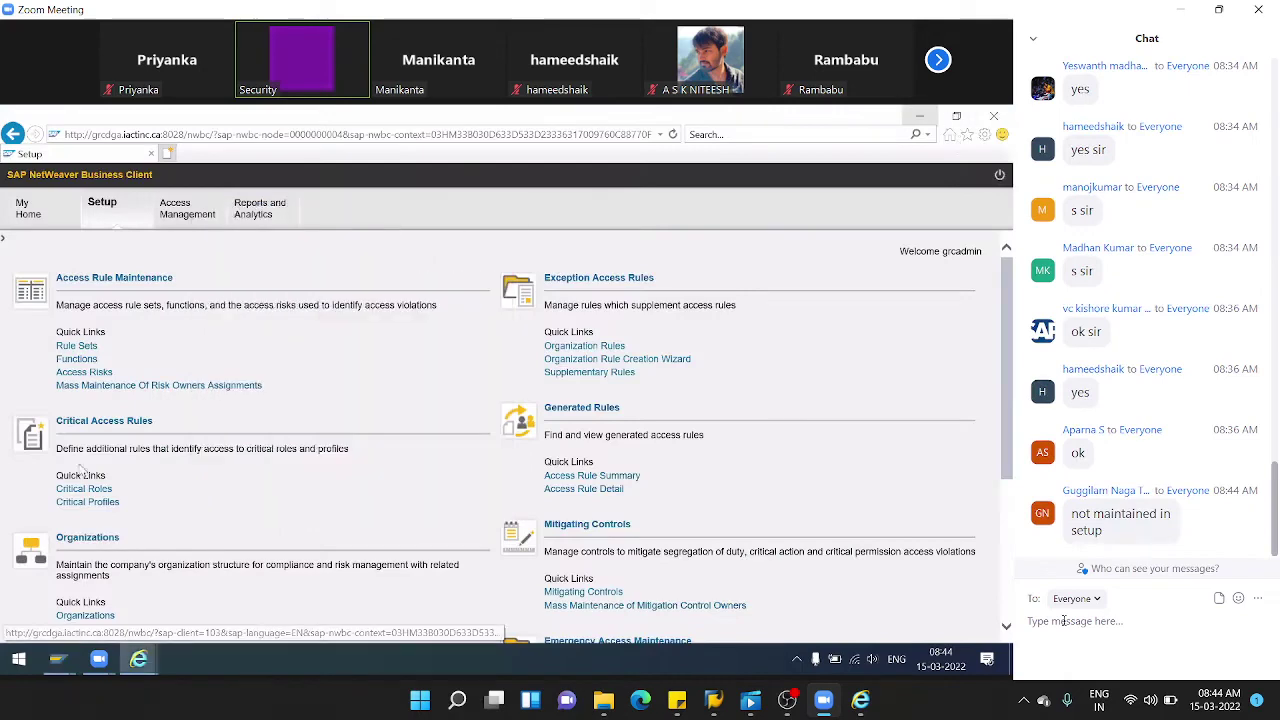
scroll(110, 540, "down", 3)
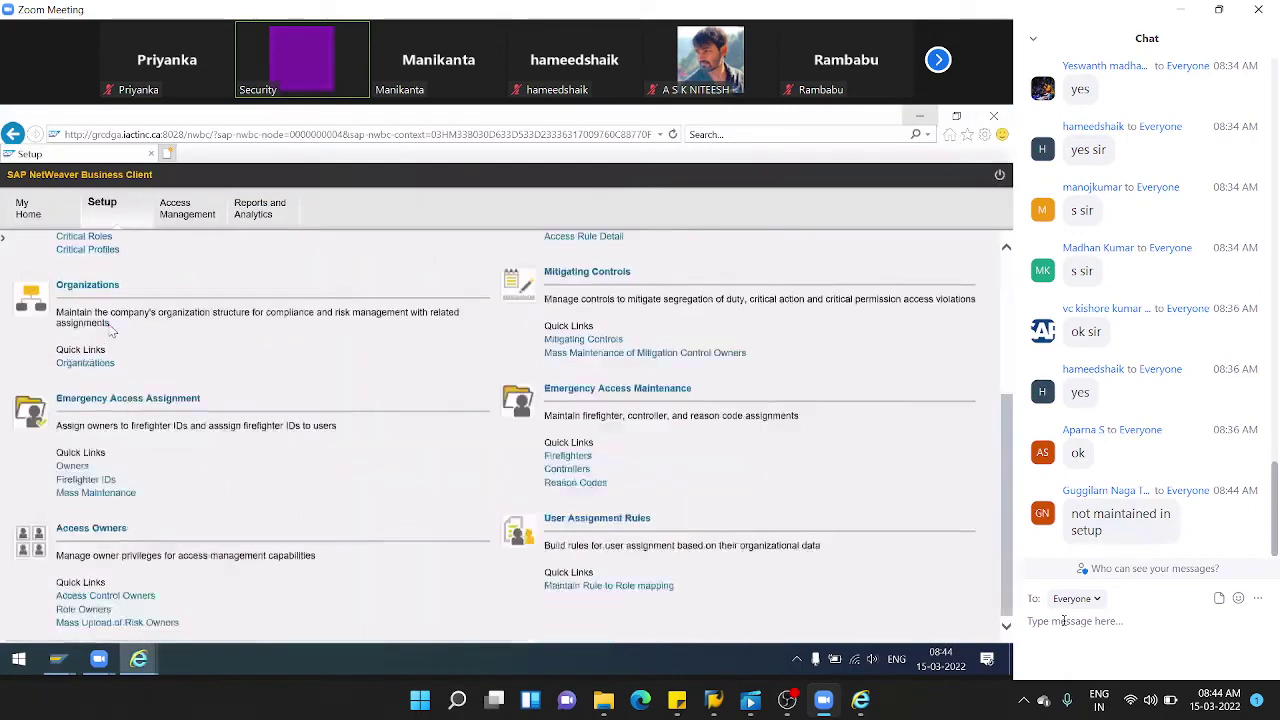
left_click(112, 598)
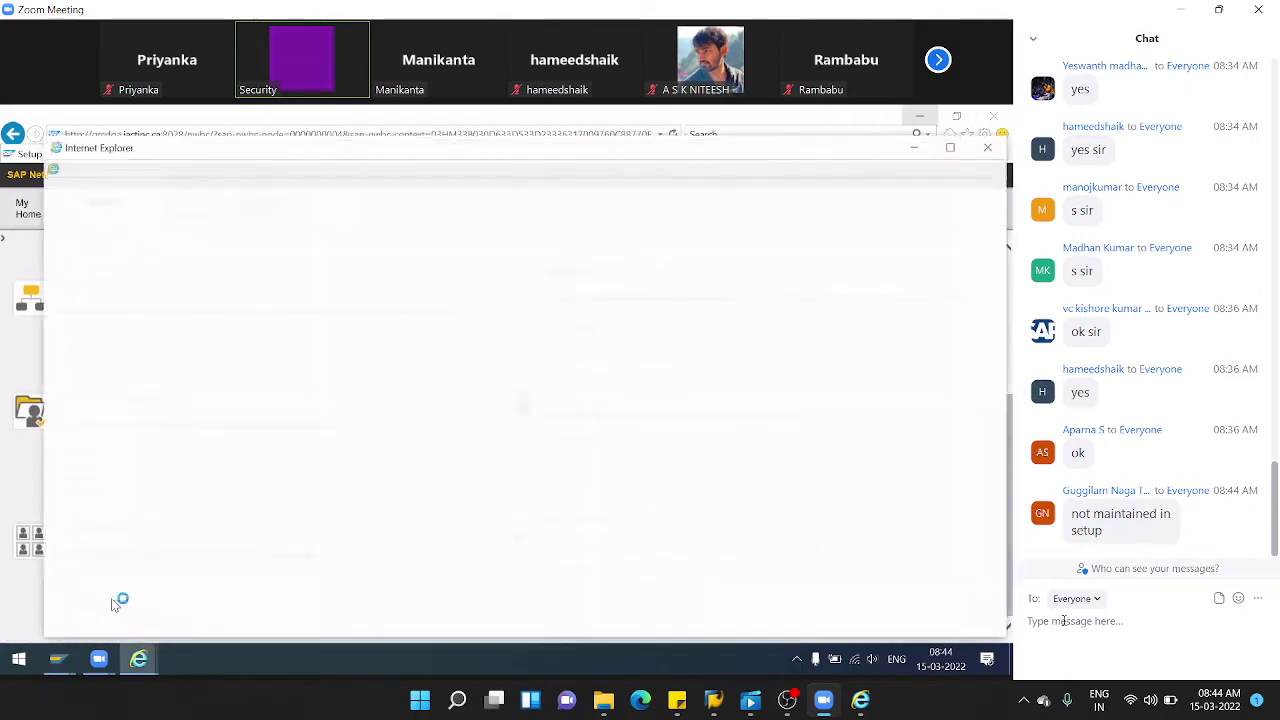
double_click(84, 148)
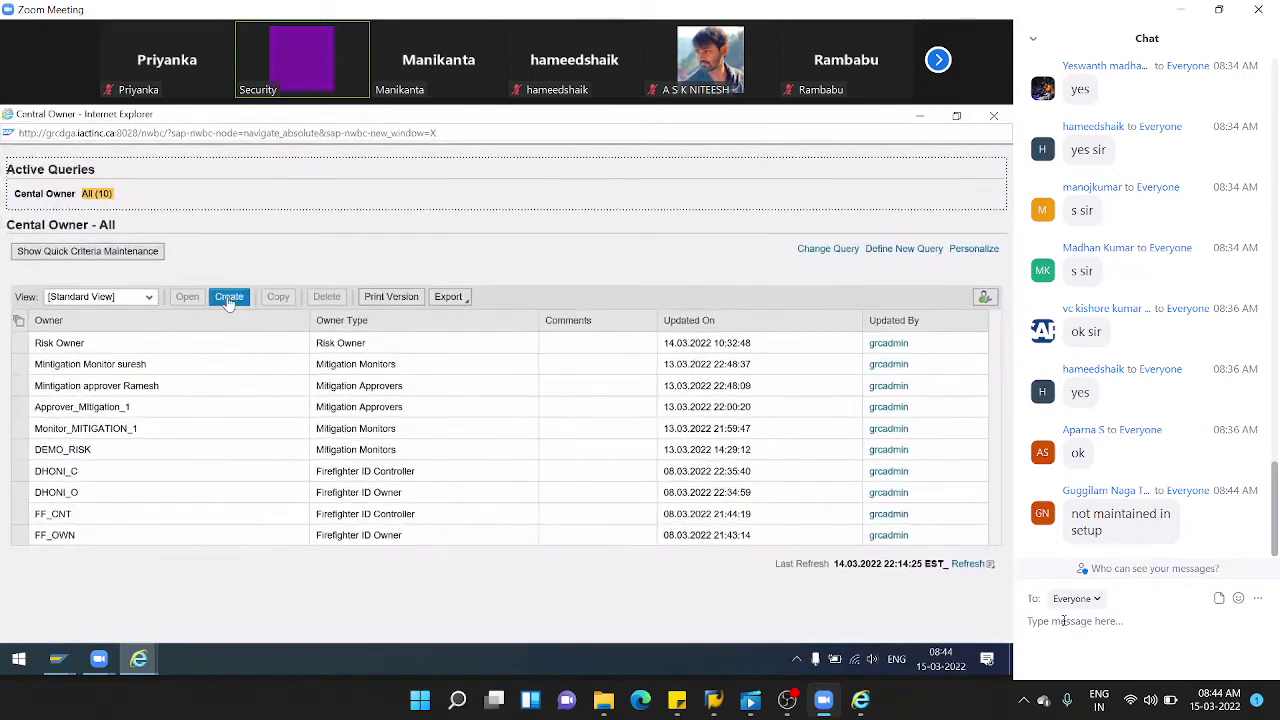
left_click(228, 298)
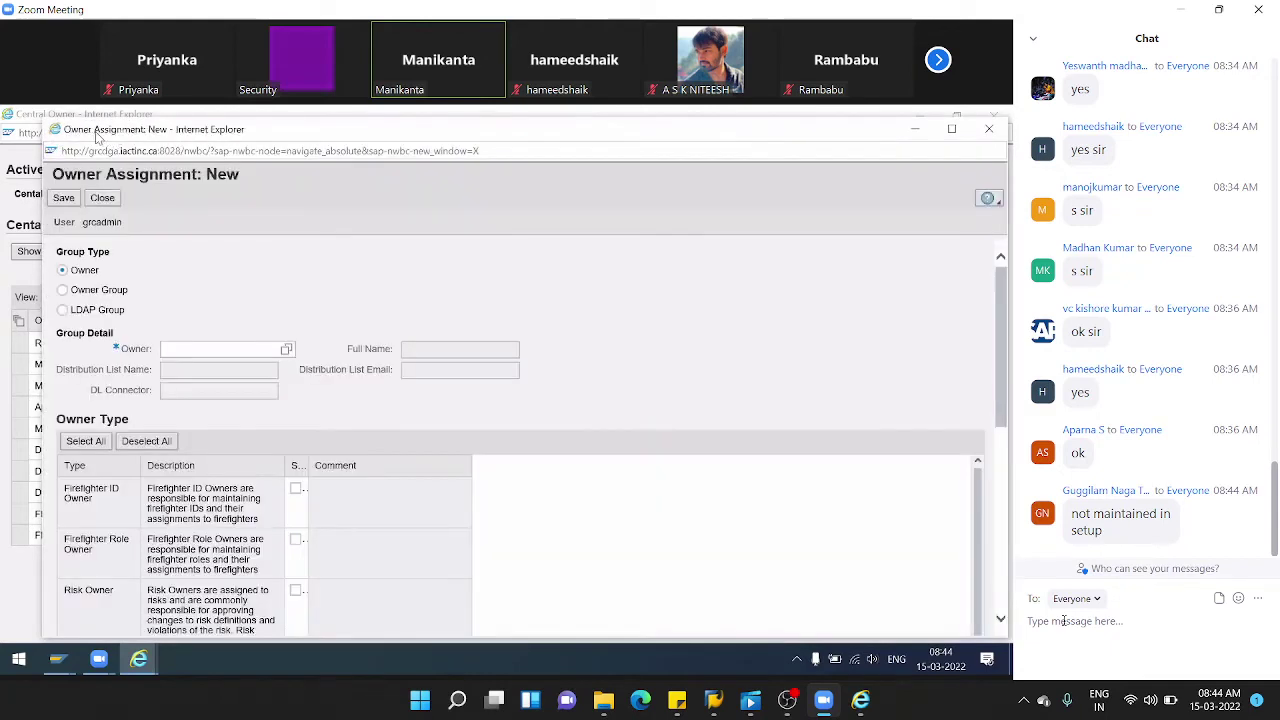
double_click(115, 130)
- Choose the risk-owner user through the Owner field's user lookup
left_click(240, 331)
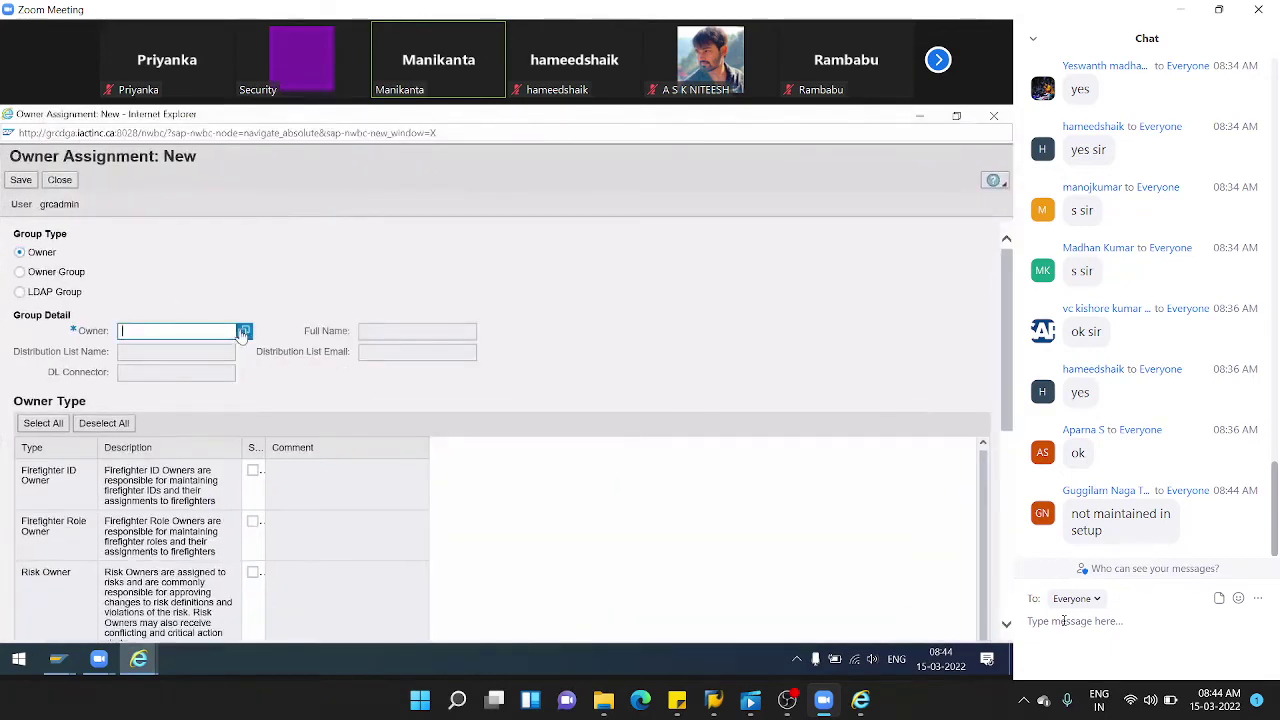
left_click(243, 332)
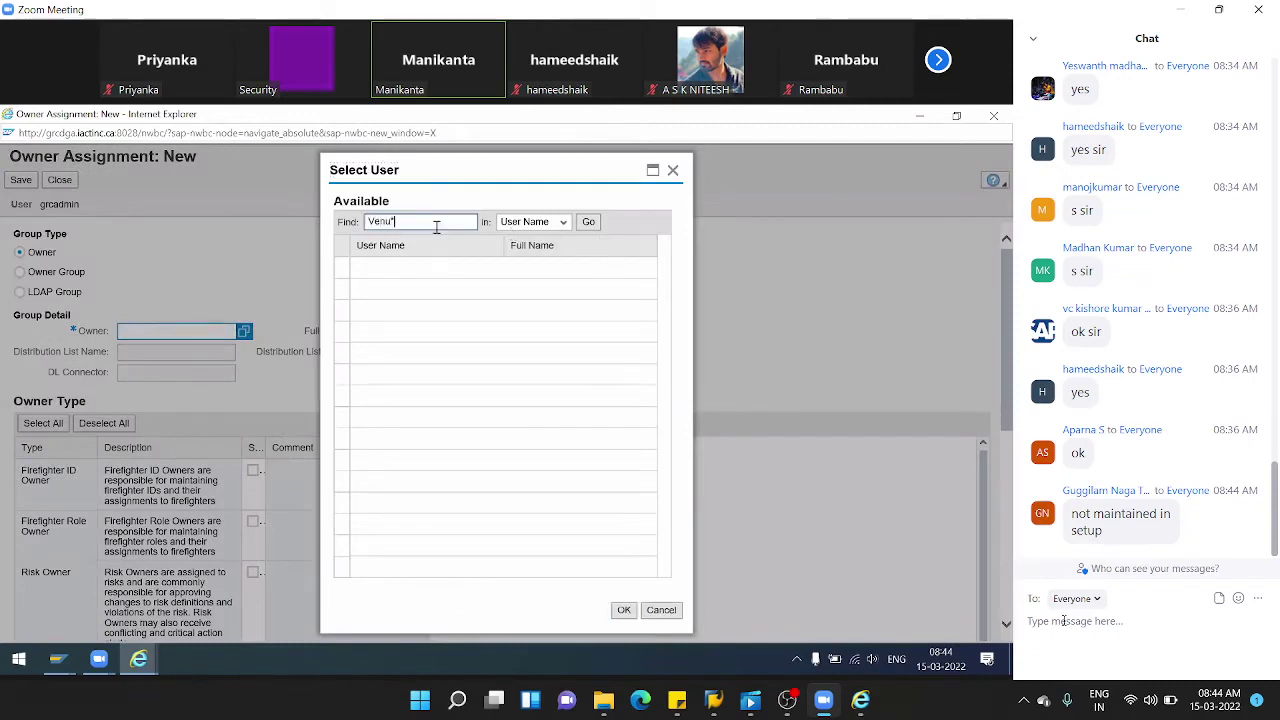
left_click(588, 222)
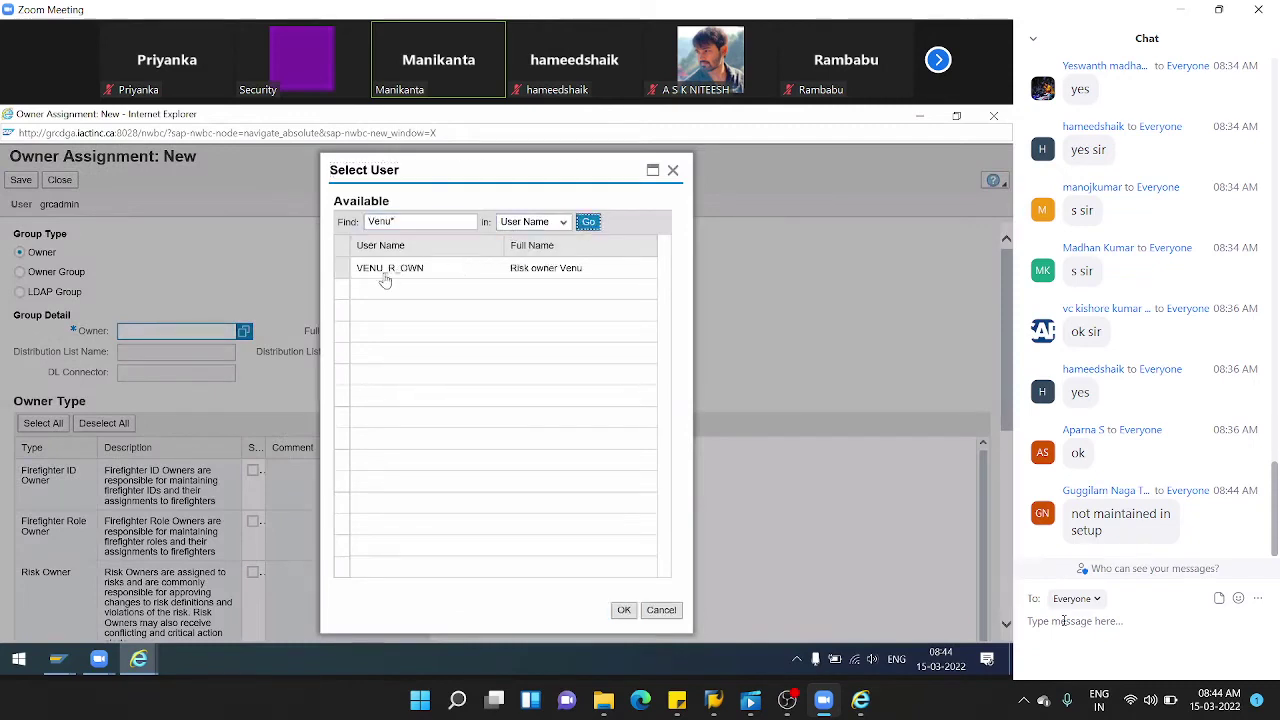
left_click(342, 268)
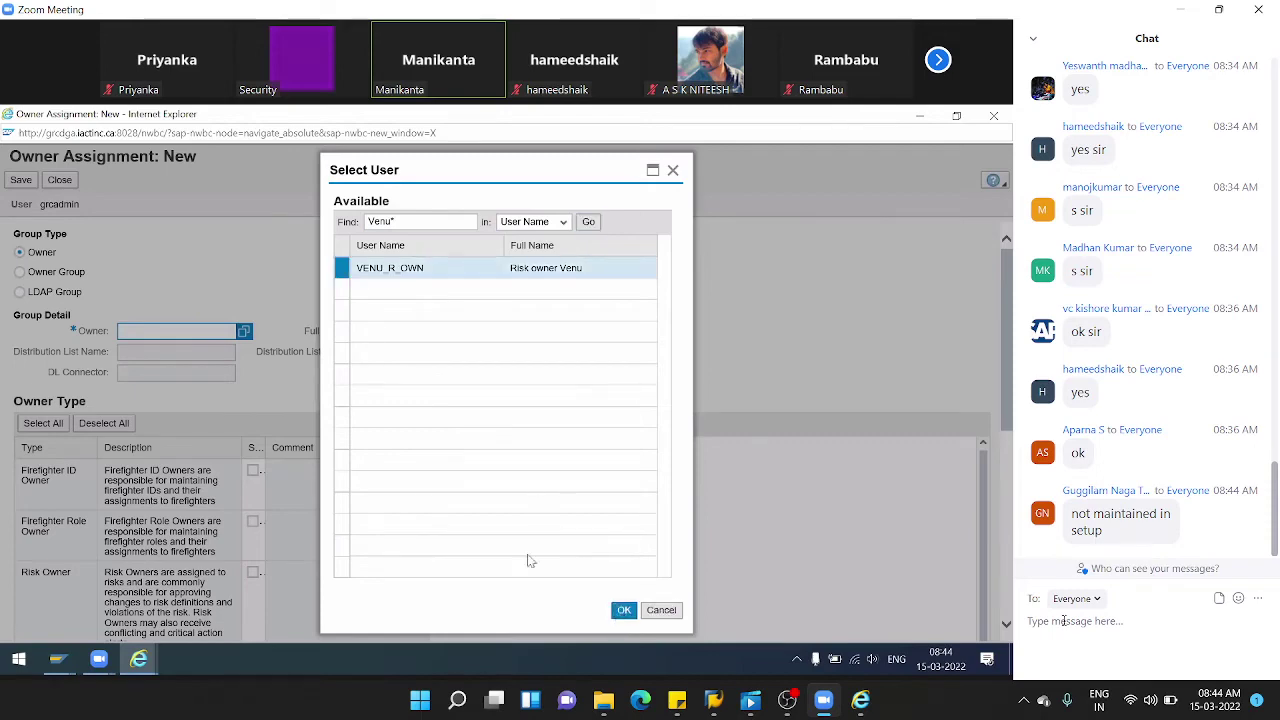
left_click(623, 610)
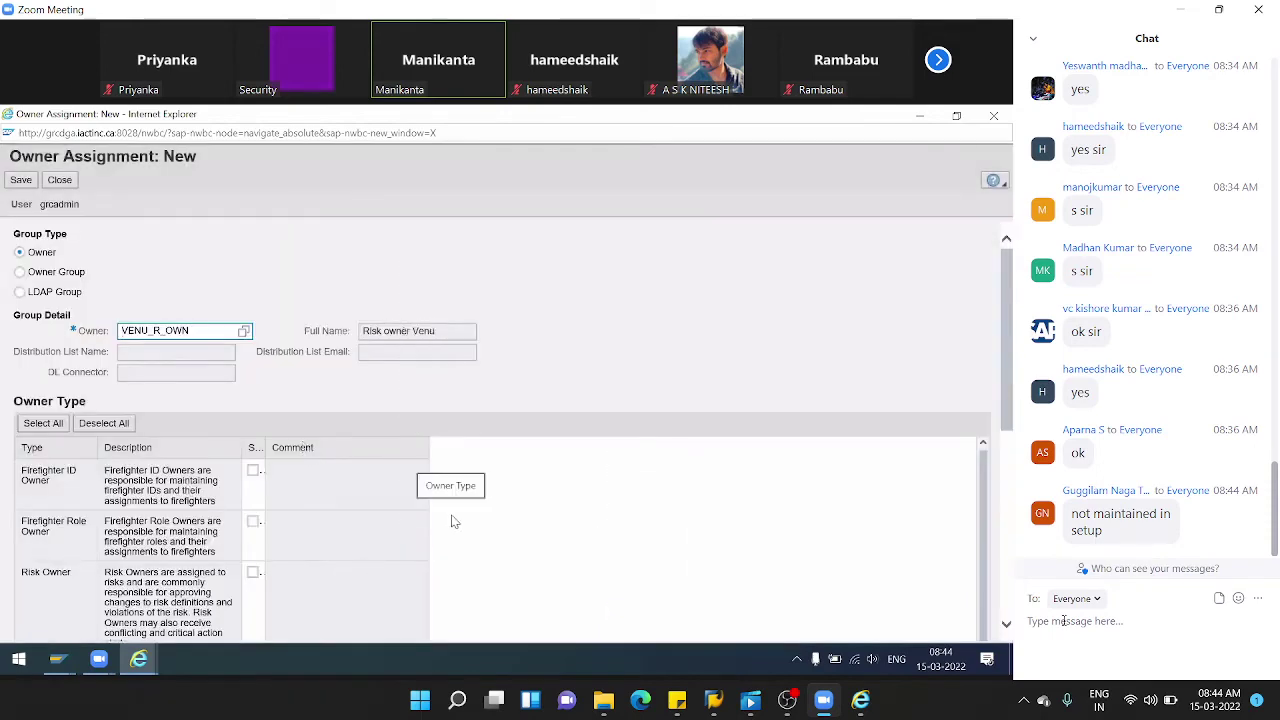
- Set the owner type to Risk Owner, save the assignment, and close the Central Owner list
scroll(451, 520, "down", 5)
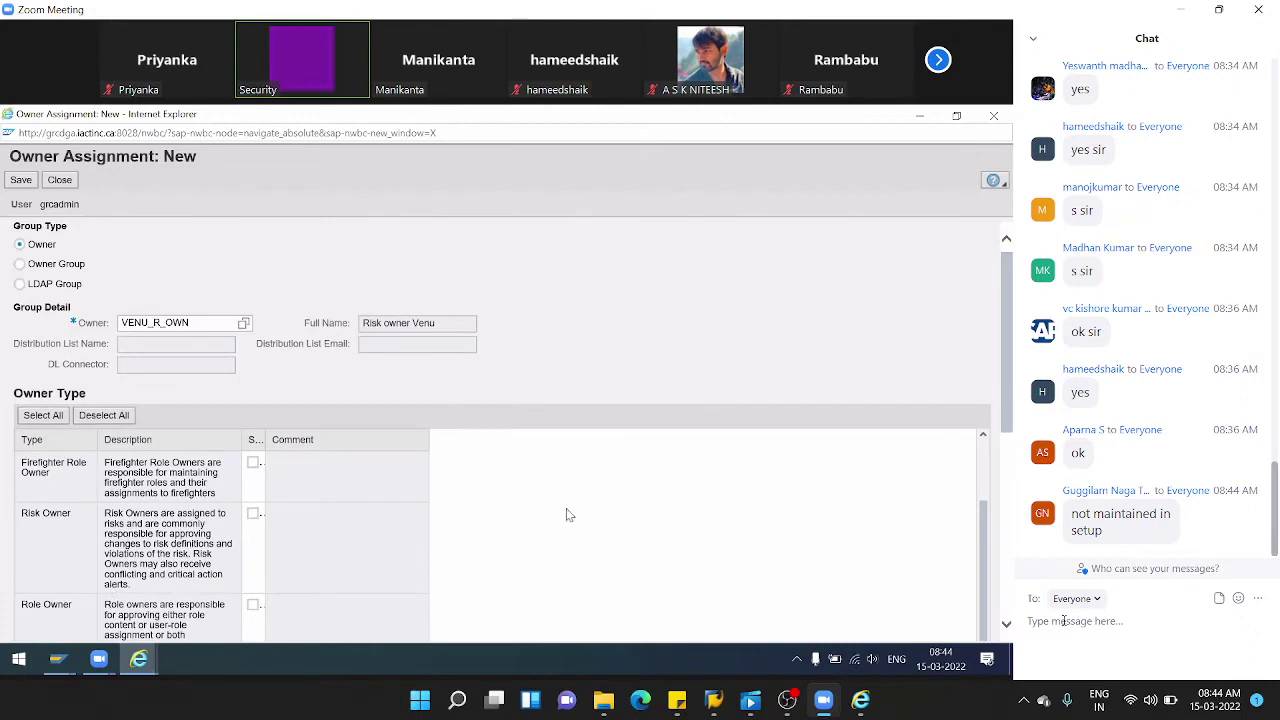
scroll(563, 517, "down", 4)
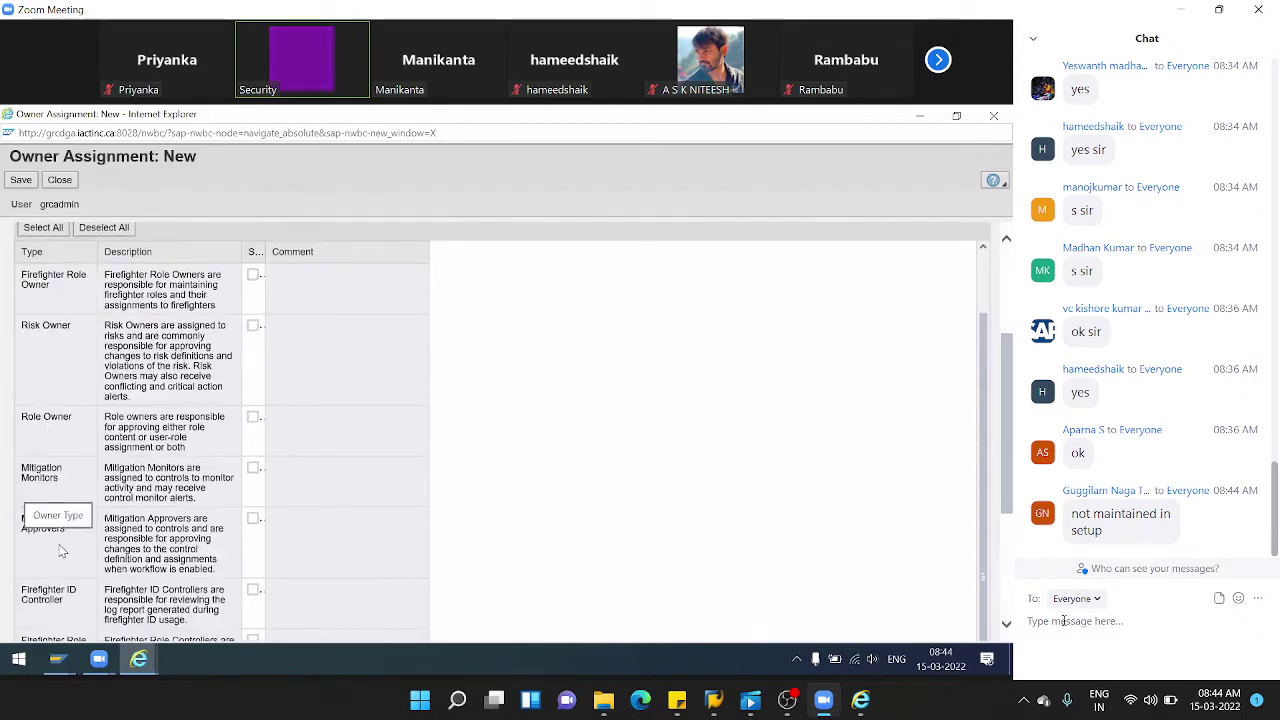
left_click(253, 326)
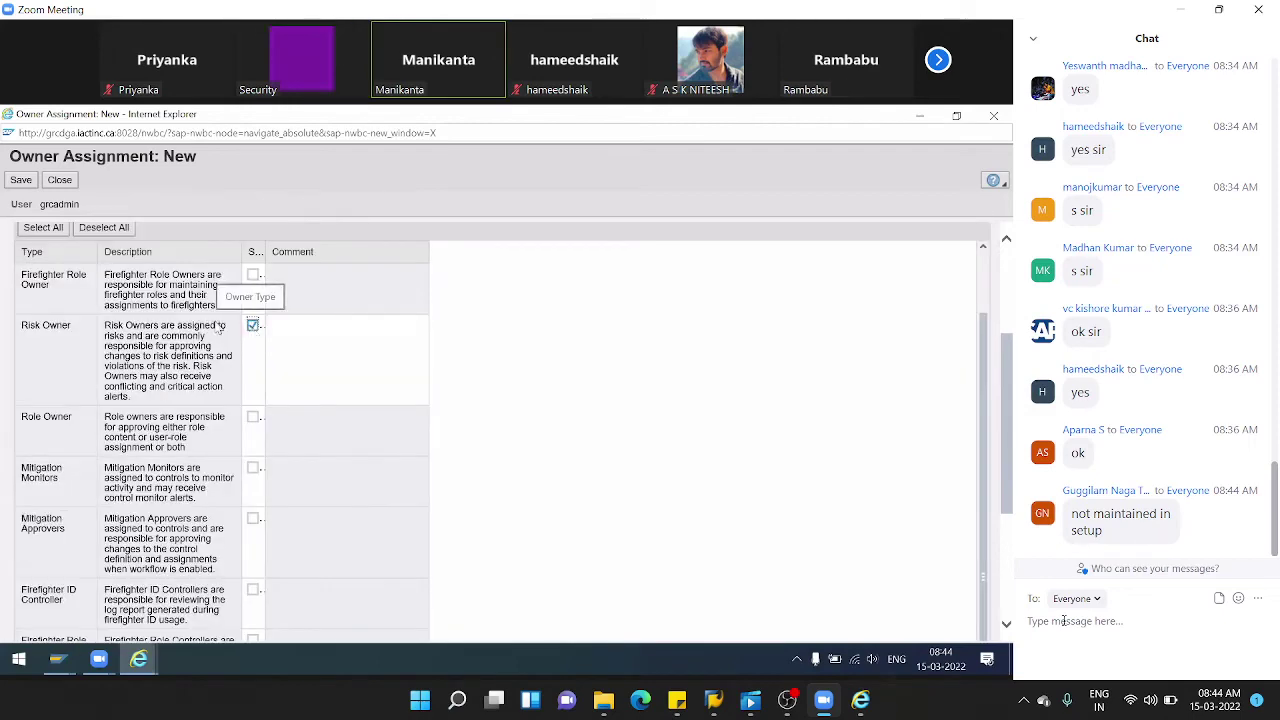
left_click(22, 180)
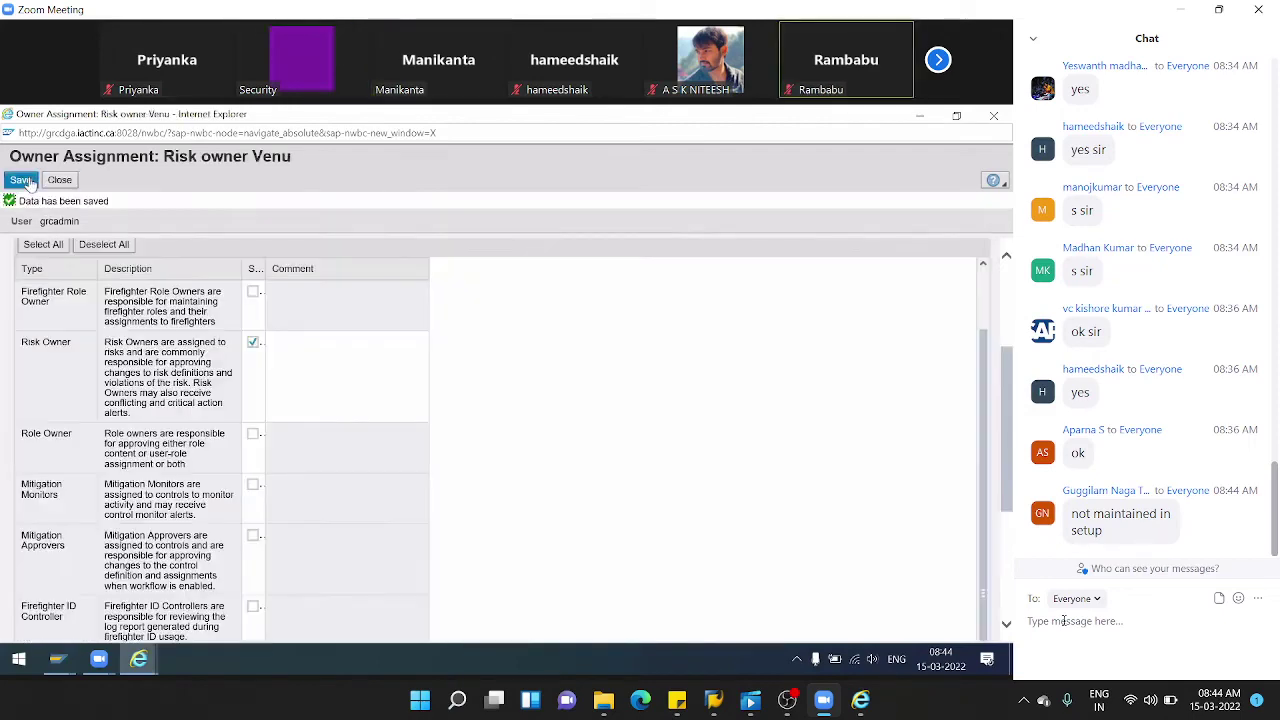
left_click(59, 181)
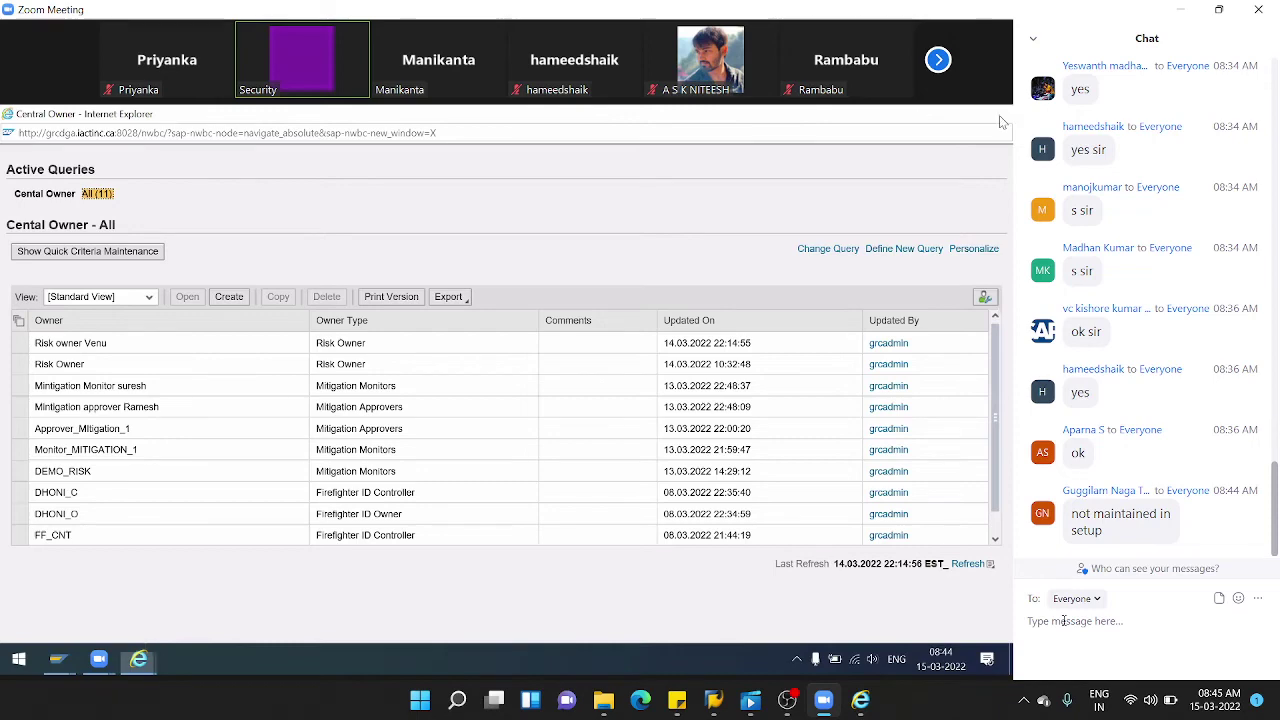
left_click(995, 116)
- Reopen risk B001 from Setup > Access Risks and show its Risk Owners tab
scroll(115, 377, "up", 5)
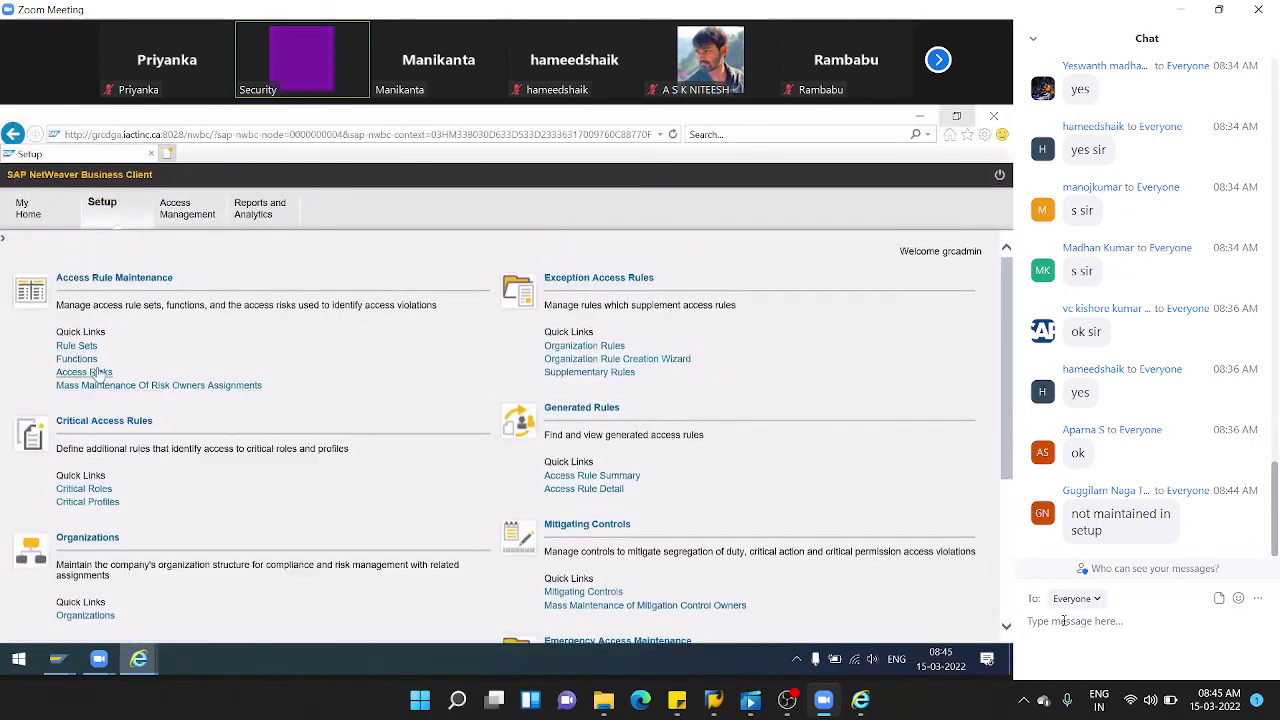
mouse_move(139, 659)
left_click(217, 618)
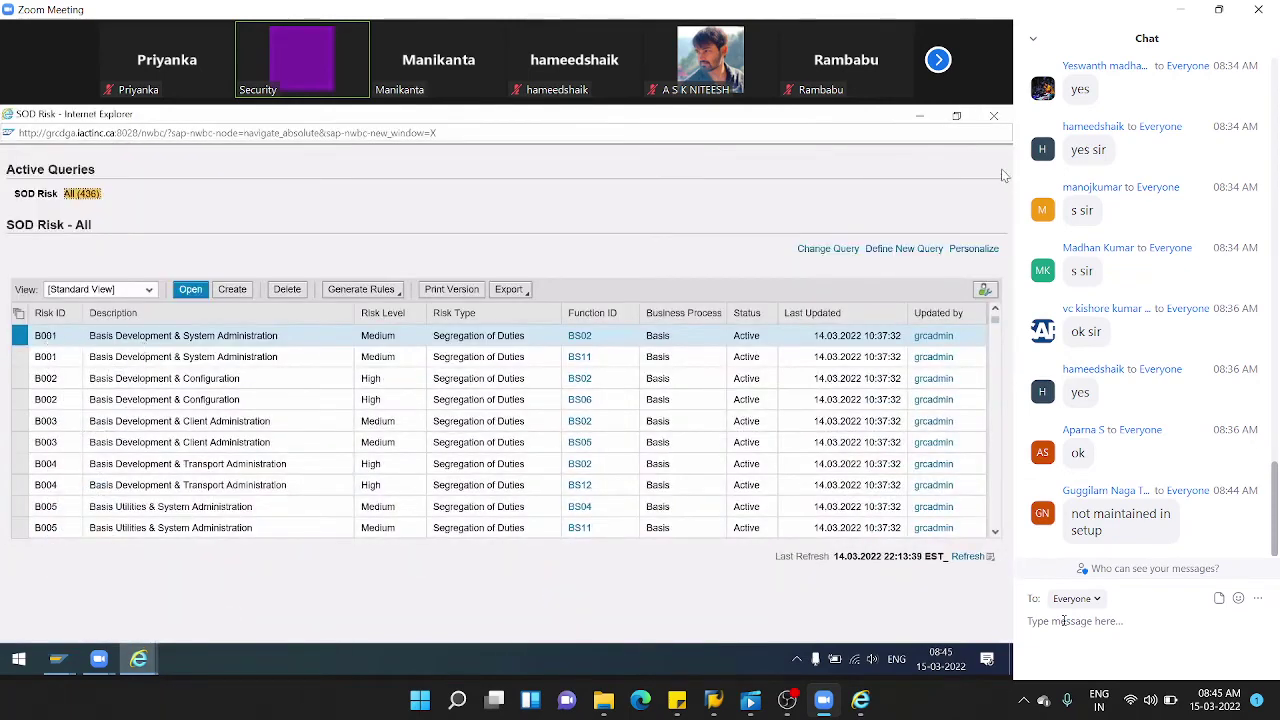
left_click(993, 117)
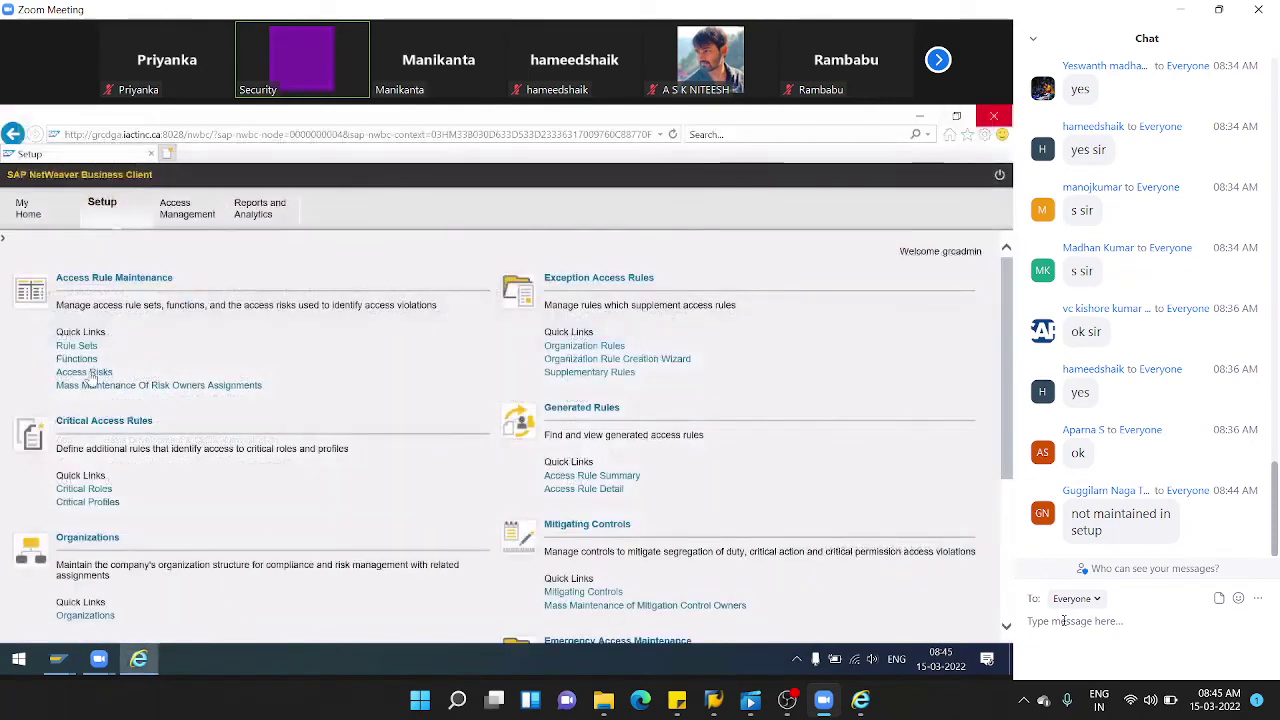
left_click(88, 374)
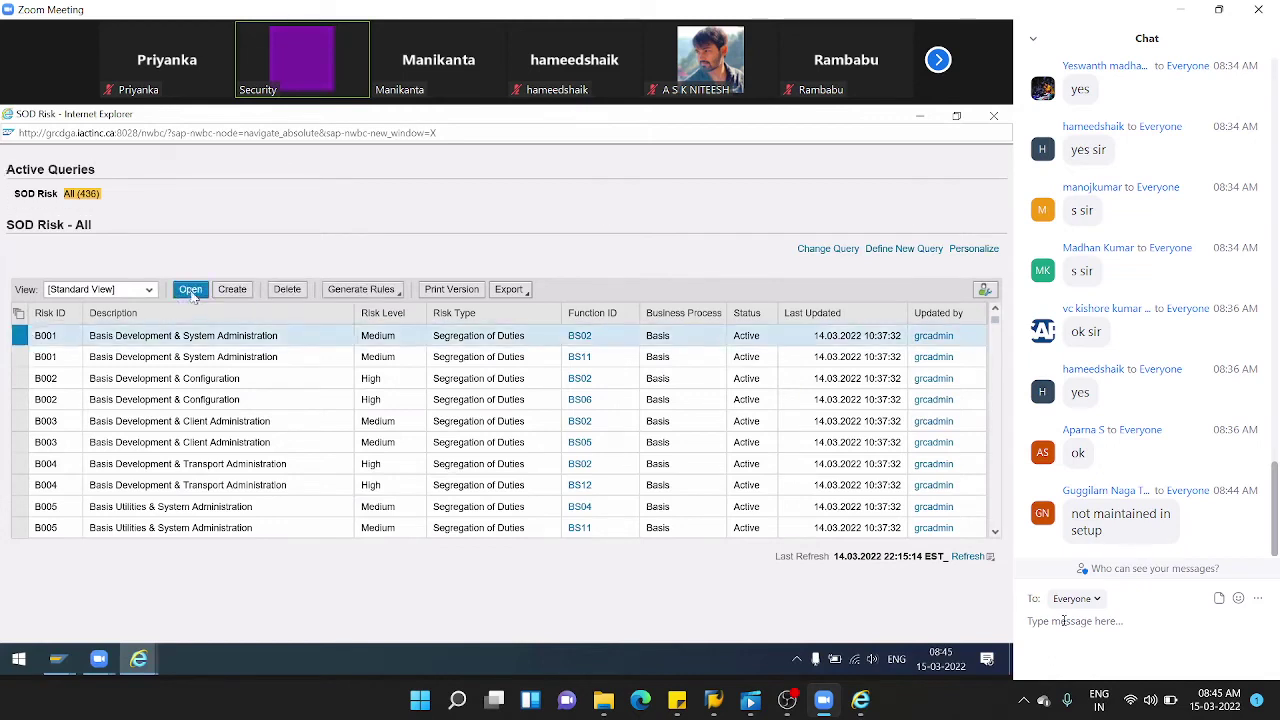
left_click(191, 289)
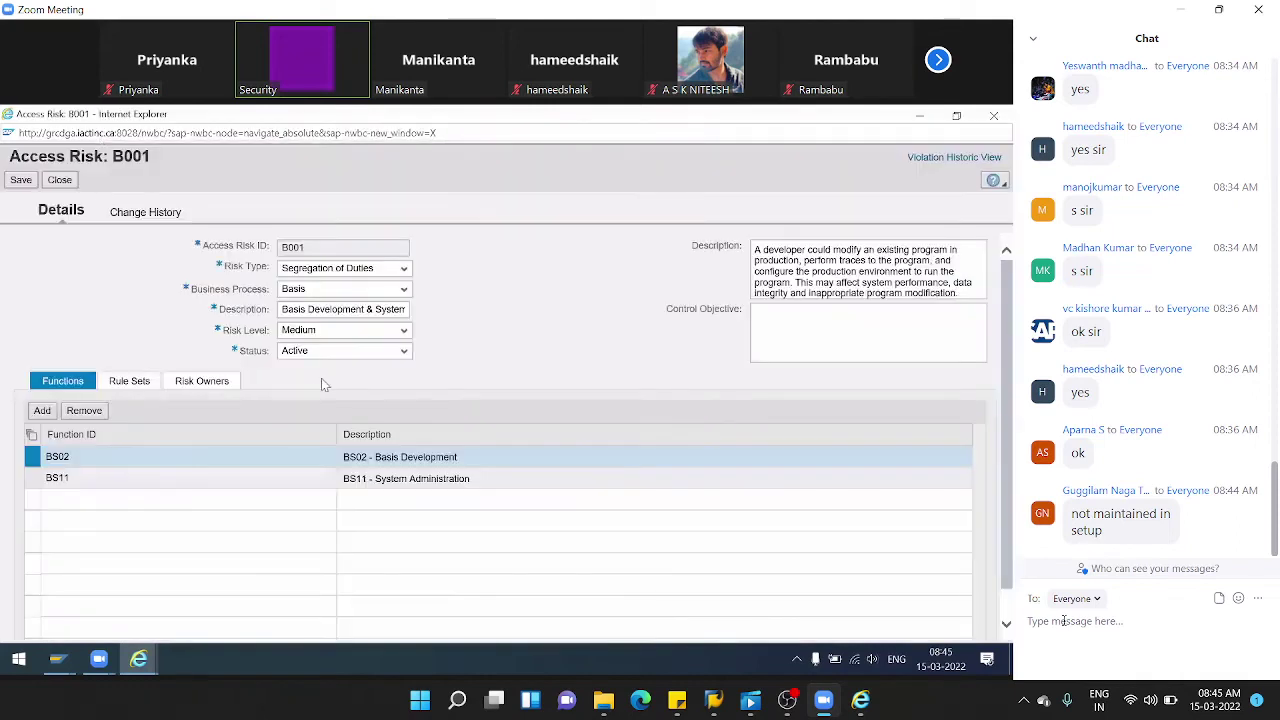
left_click(208, 384)
- Add an owner row and select the first available risk owner from the value help
left_click(61, 469)
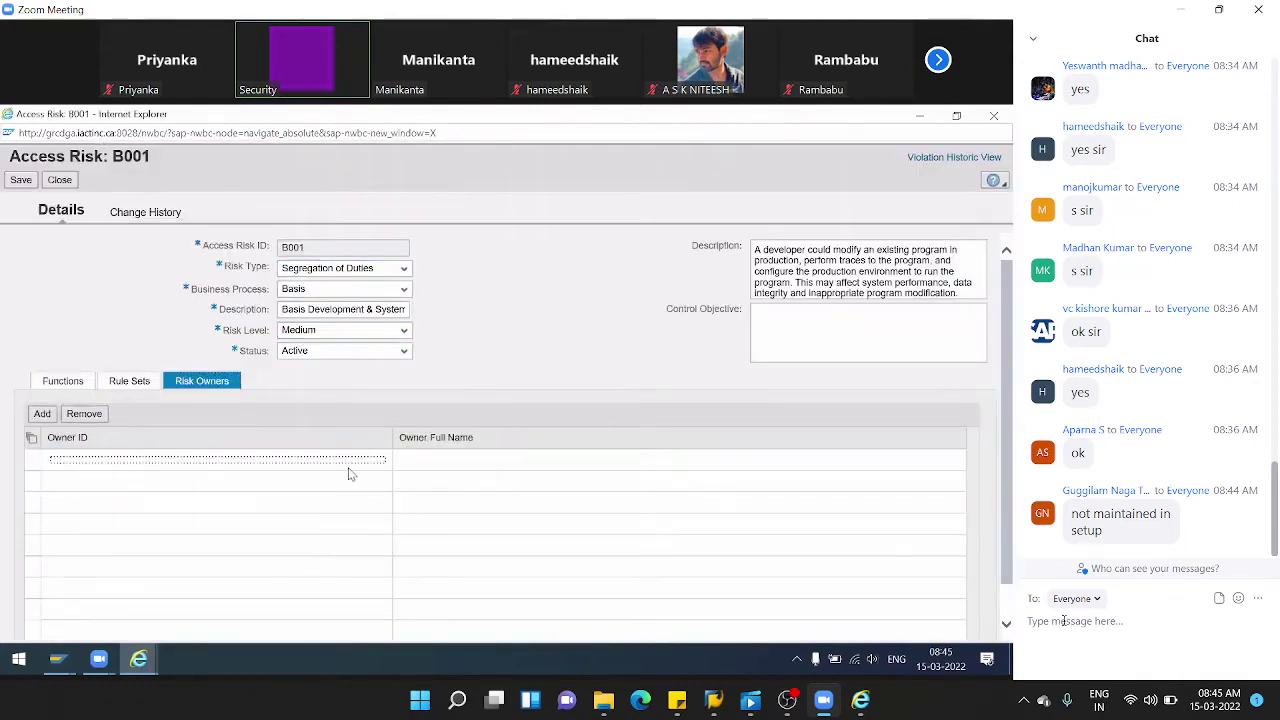
left_click(42, 413)
left_click(207, 463)
left_click(217, 462)
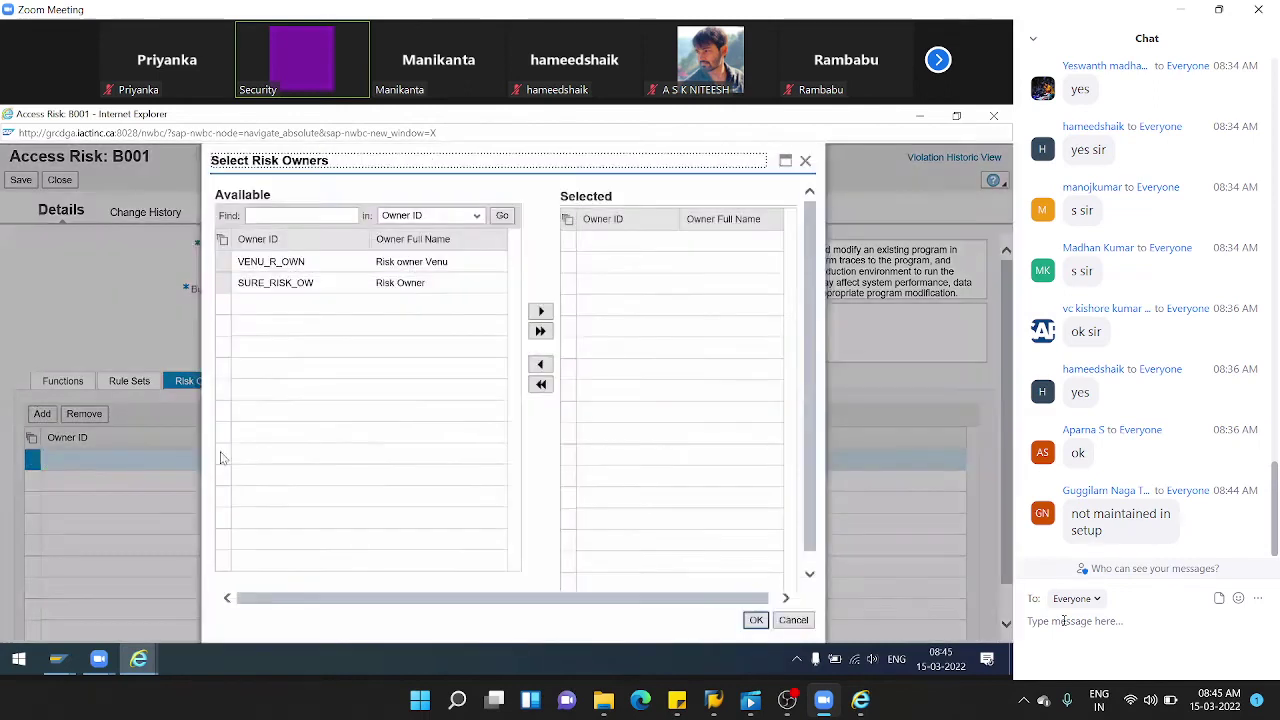
left_click(222, 262)
left_click(541, 314)
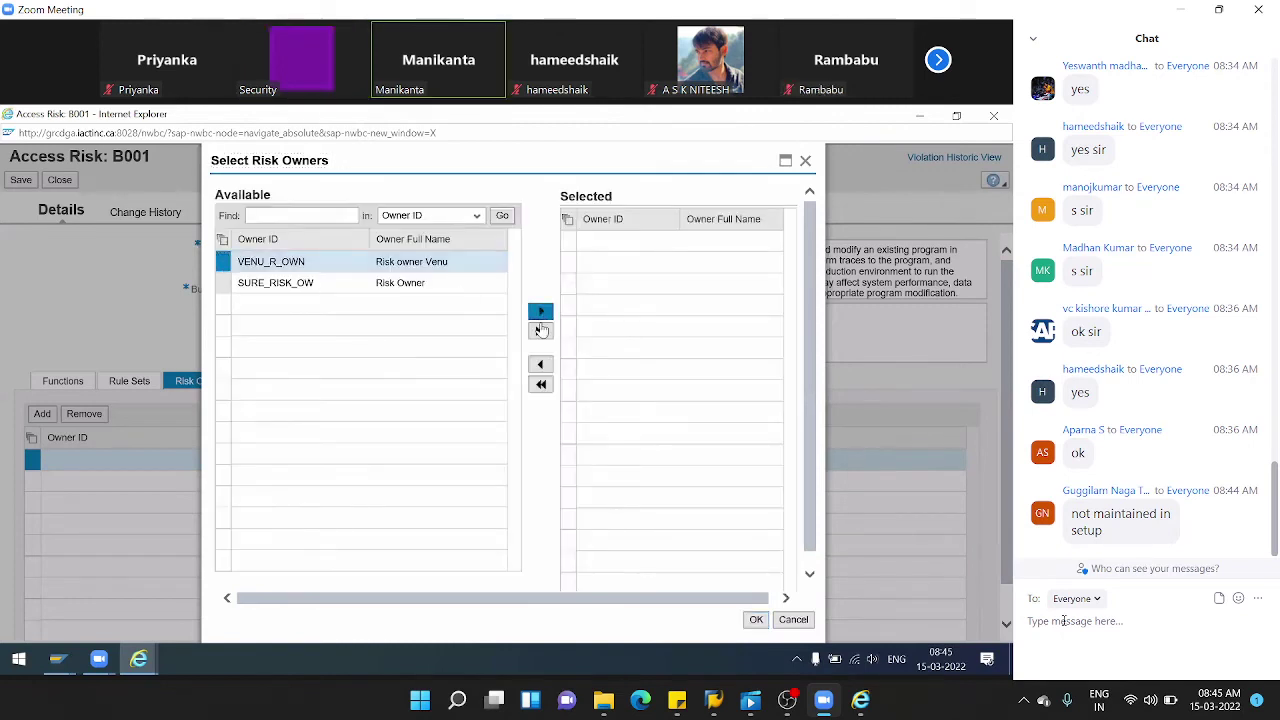
left_click(756, 620)
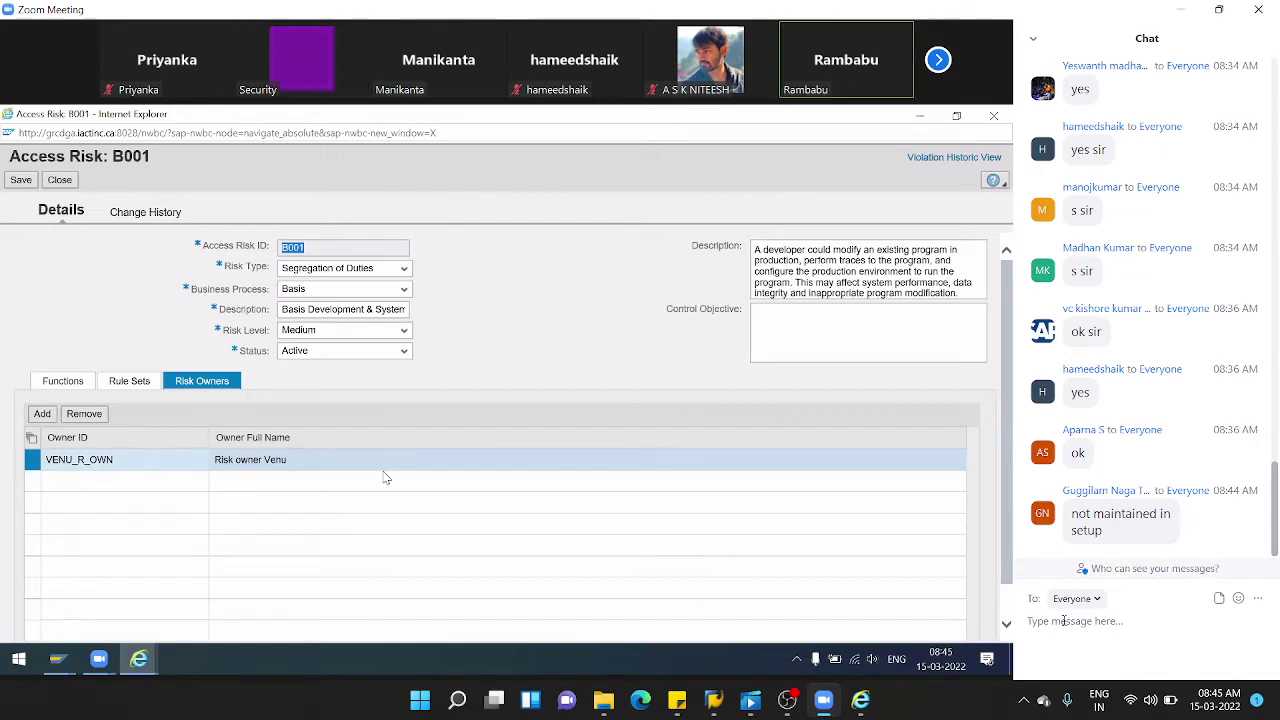
- Save B001's risk owner assignment and return to the SOD Risk list
left_click(21, 180)
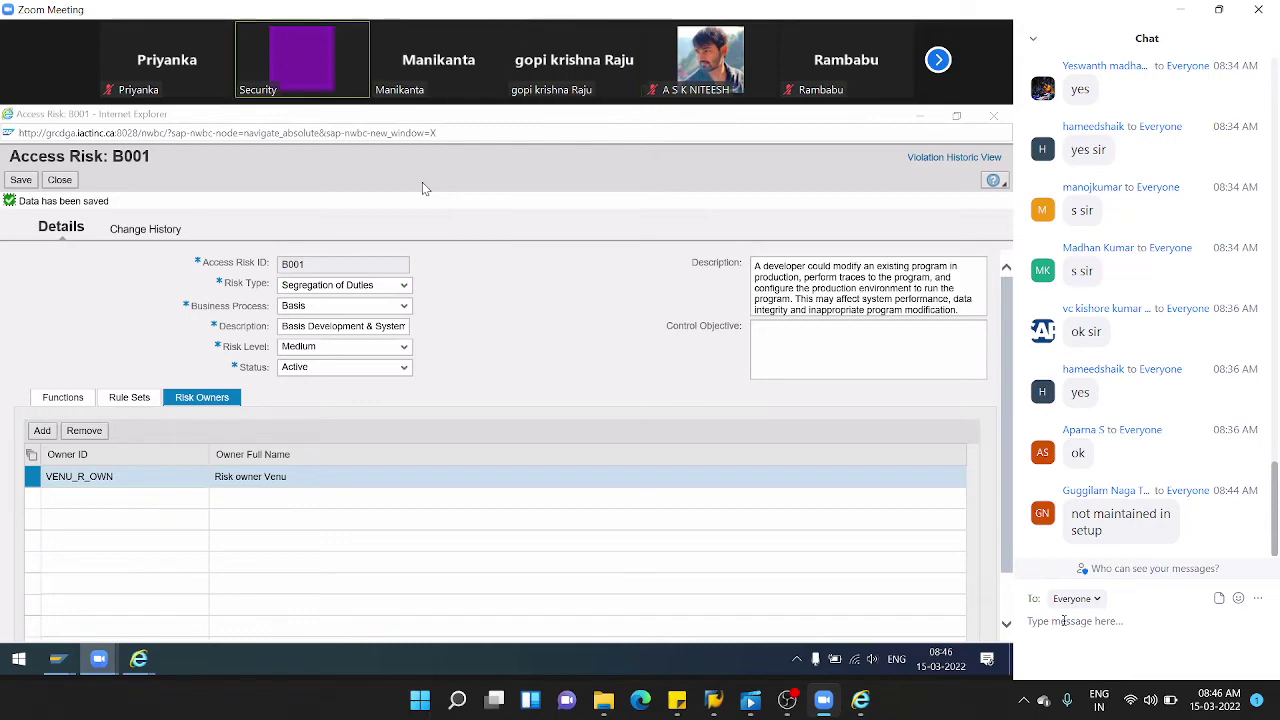
left_click(59, 180)
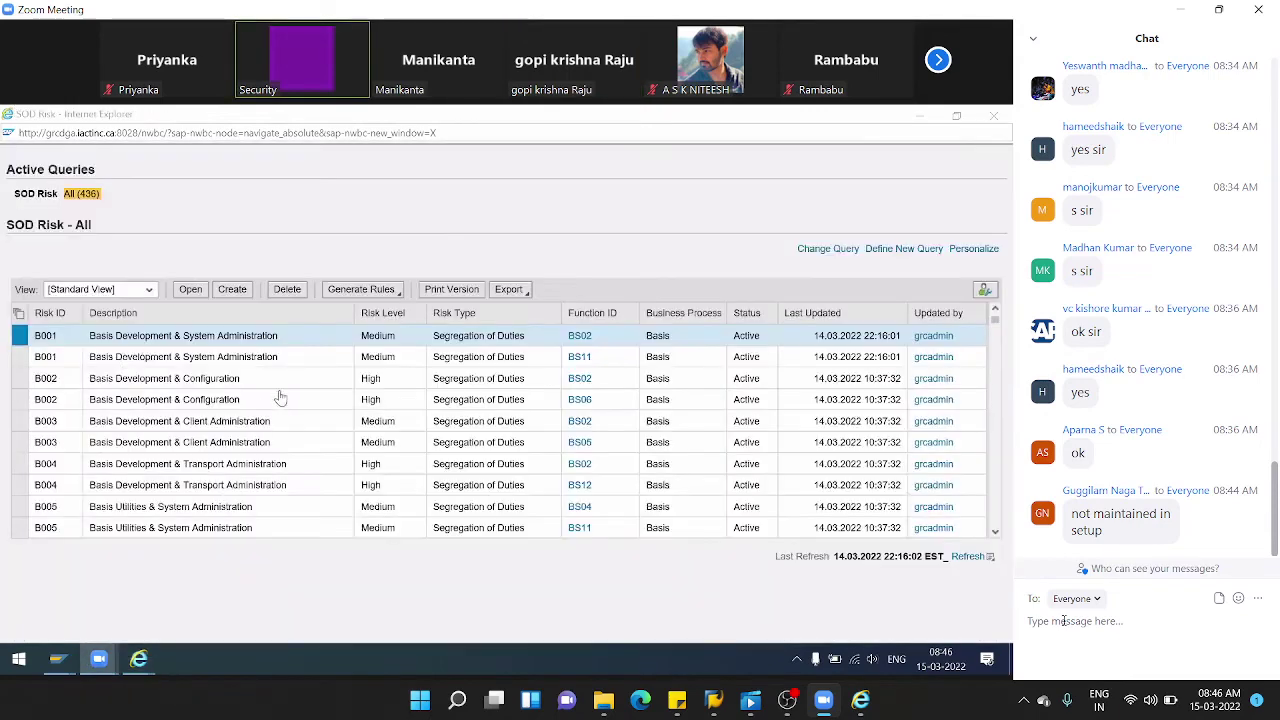
scroll(280, 398, "down", 14)
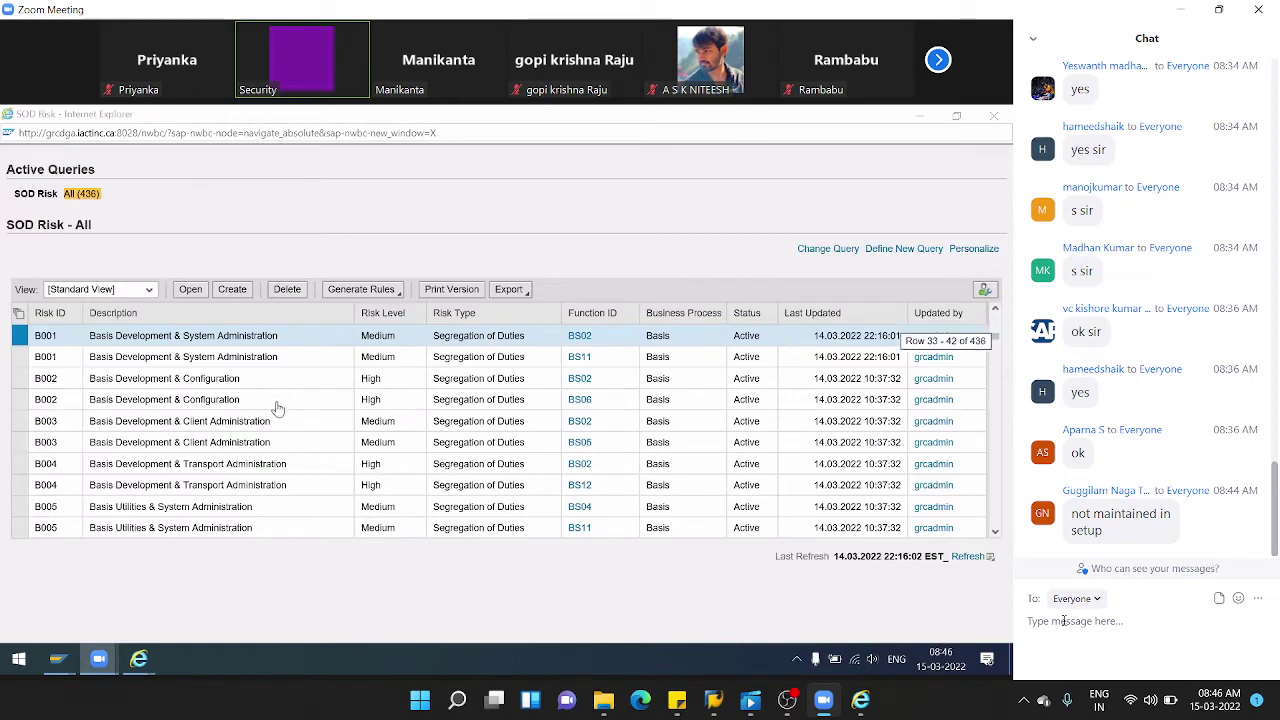
scroll(278, 412, "up", 6)
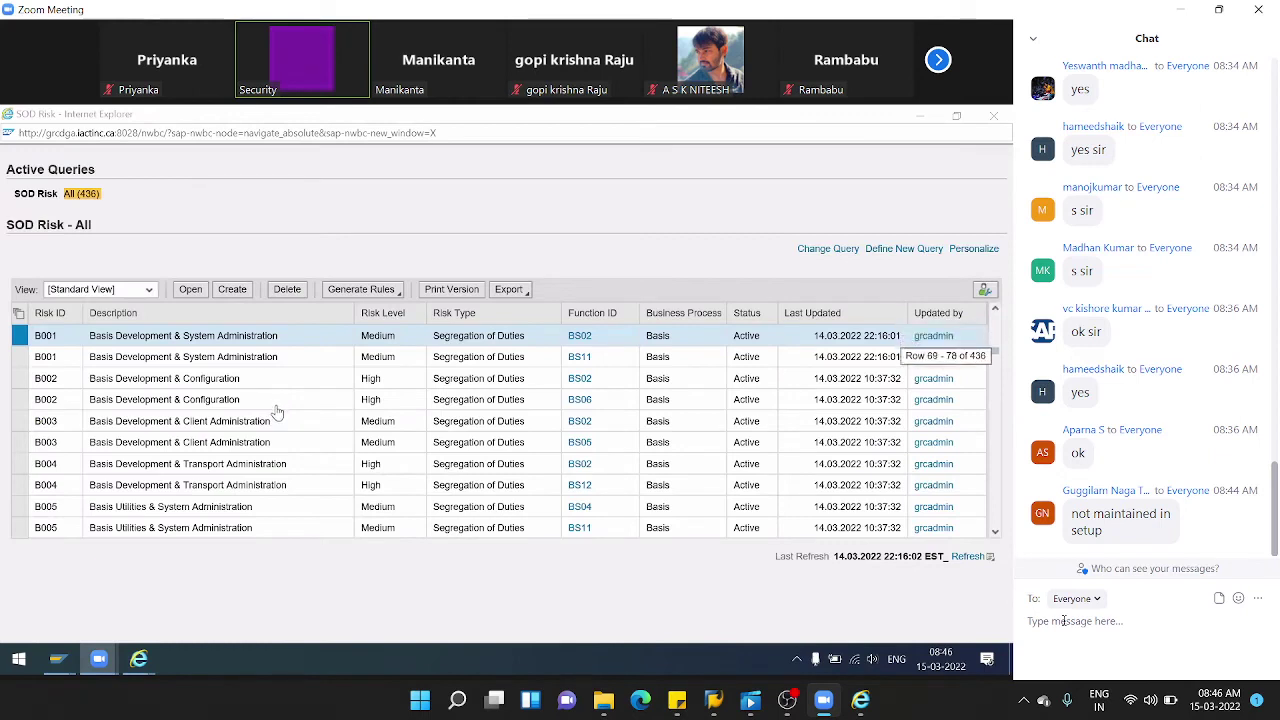
scroll(278, 412, "up", 15)
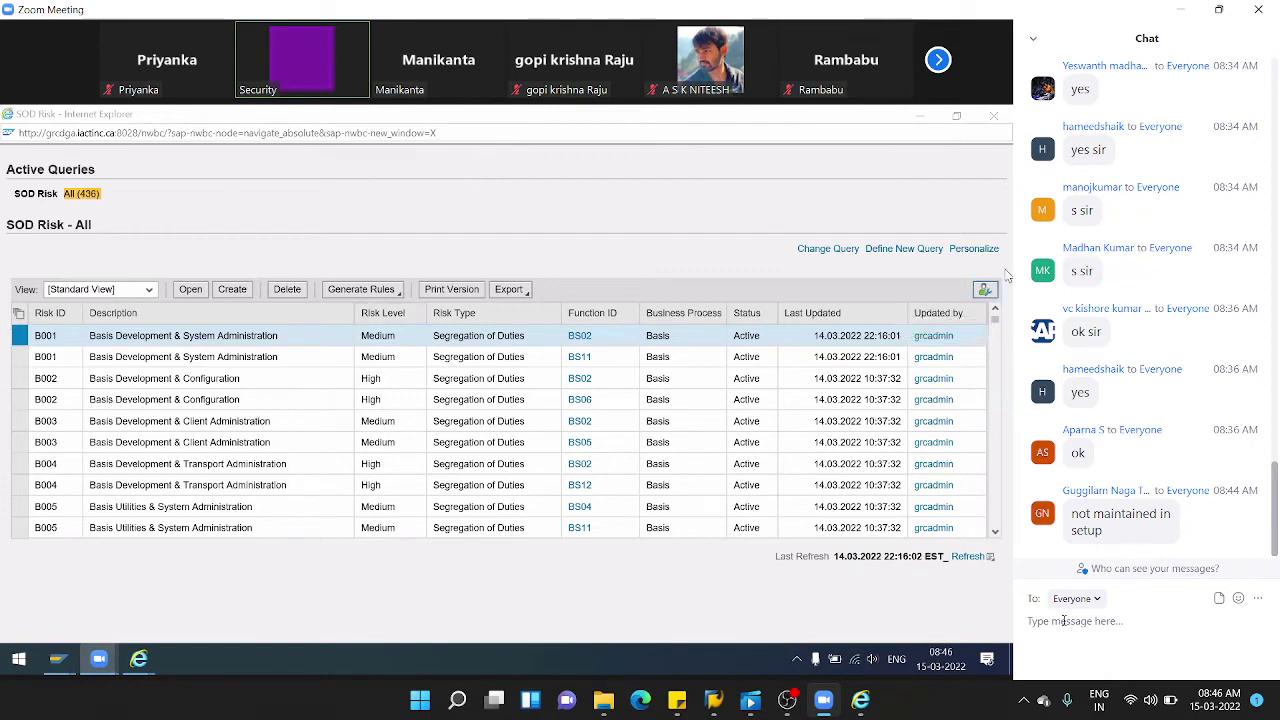
- Open Mass Maintenance of Risk Owner Assignments and set the Access Risk ID criterion to B001
left_click(994, 119)
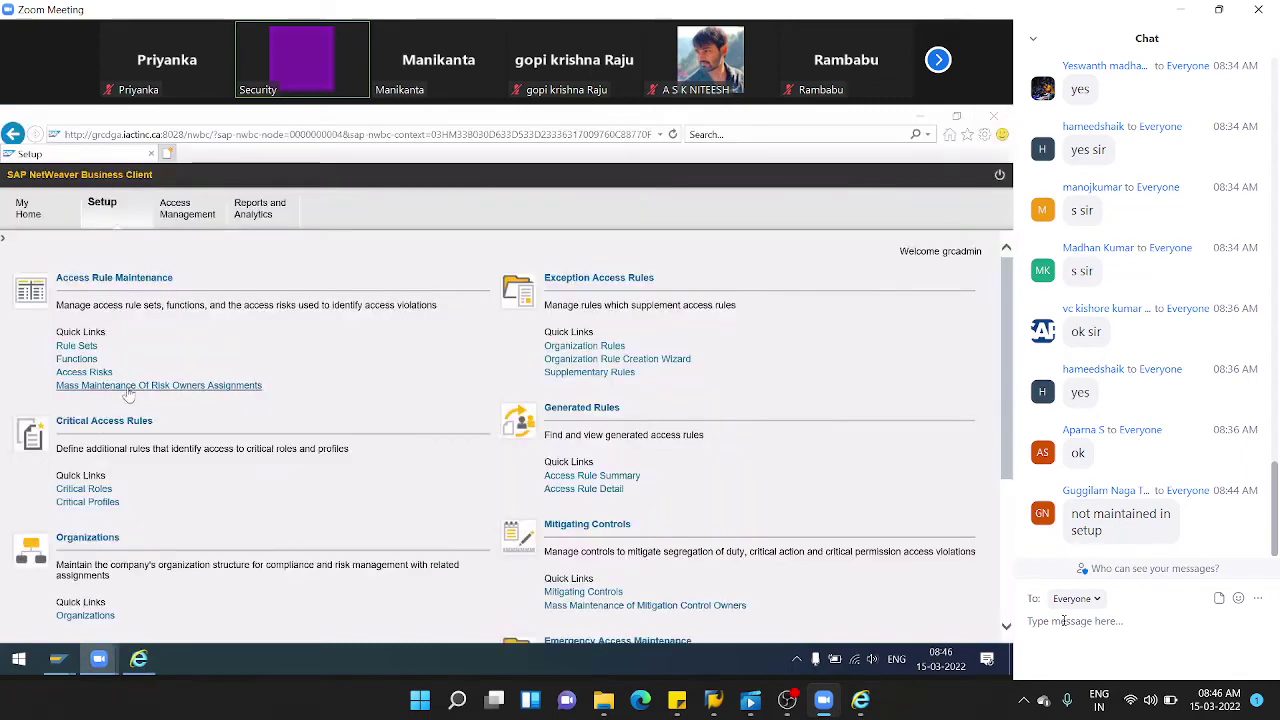
left_click(184, 389)
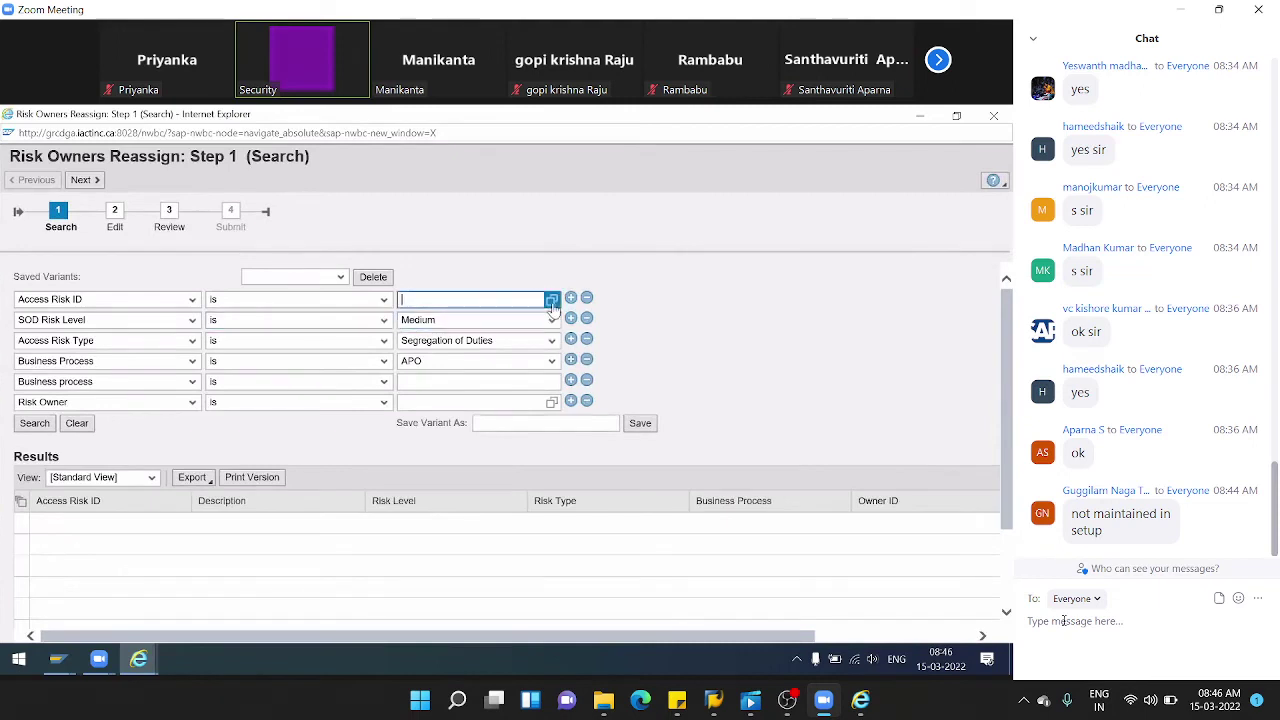
left_click(553, 303)
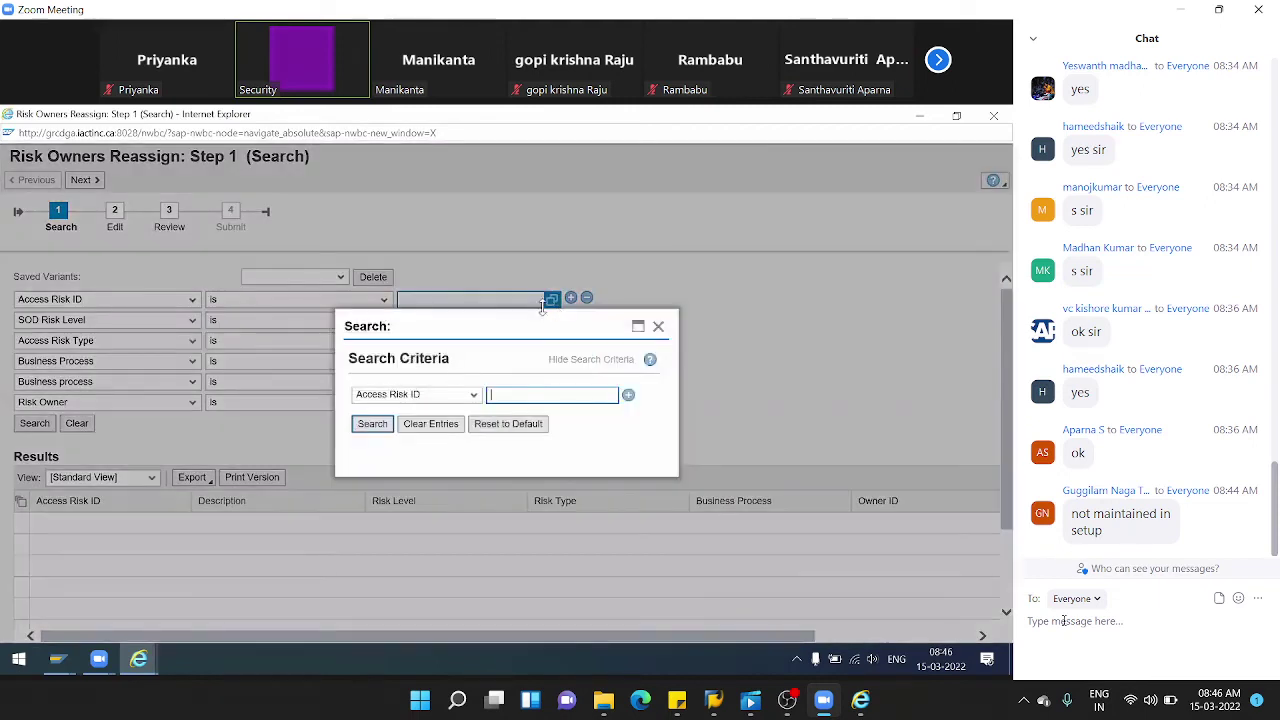
left_click(372, 424)
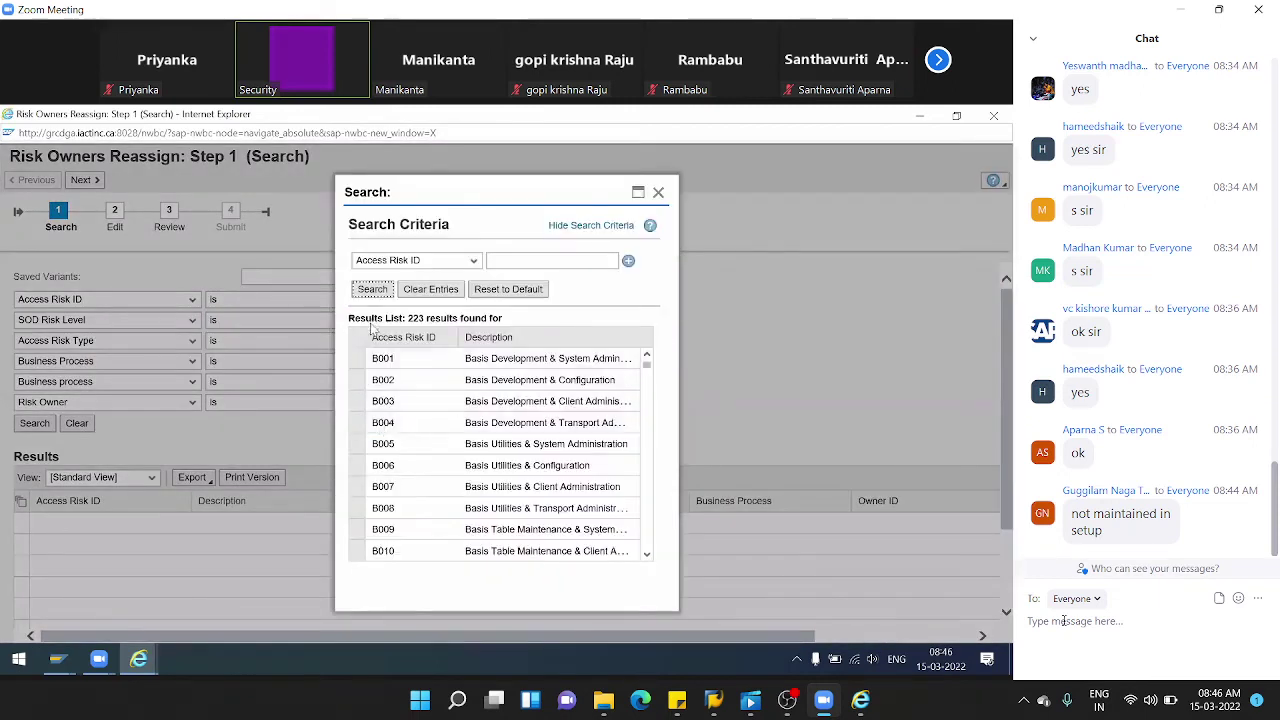
left_click(358, 359)
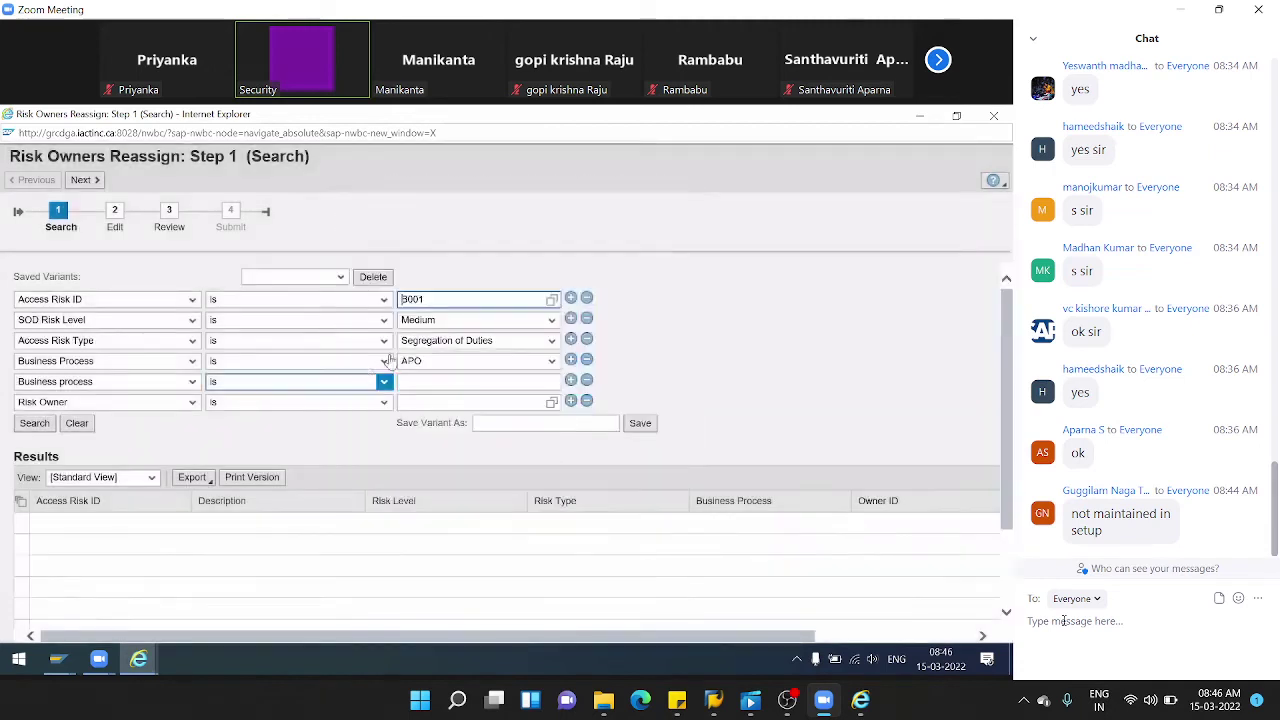
- Search access risk IDs with pattern Z* and change the criterion to Z_RI_AUD
left_click(552, 300)
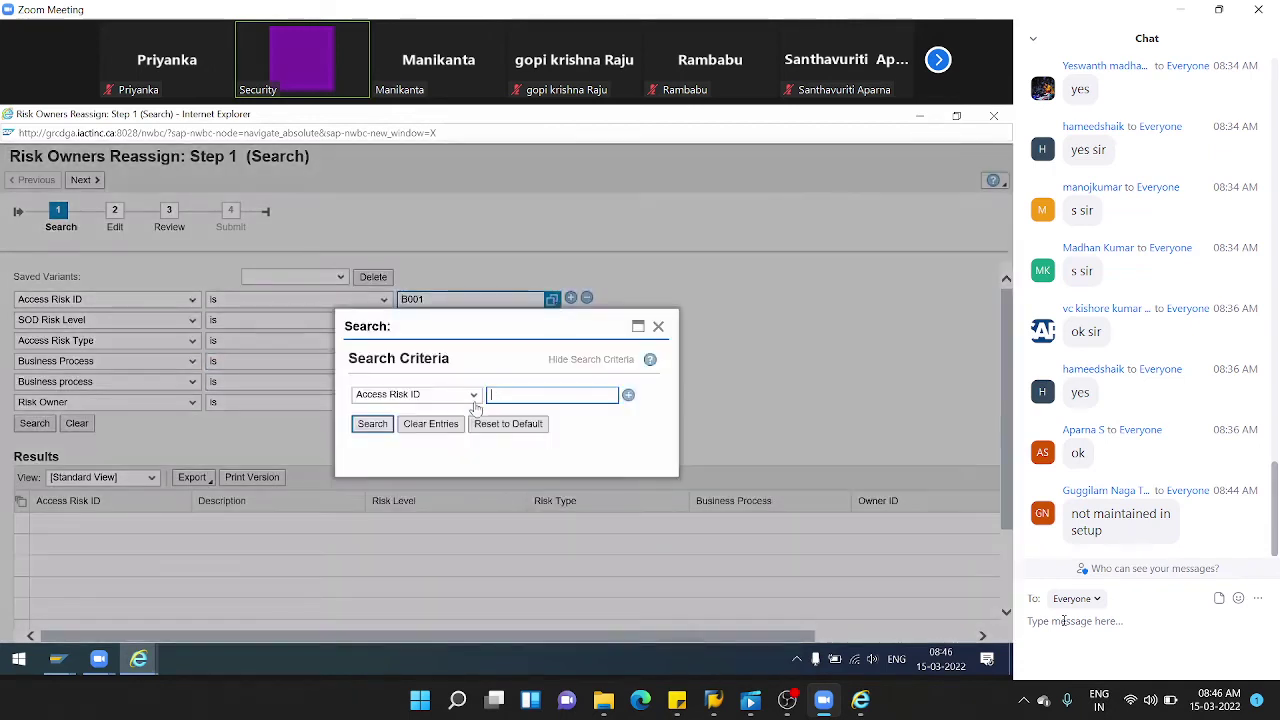
left_click(372, 424)
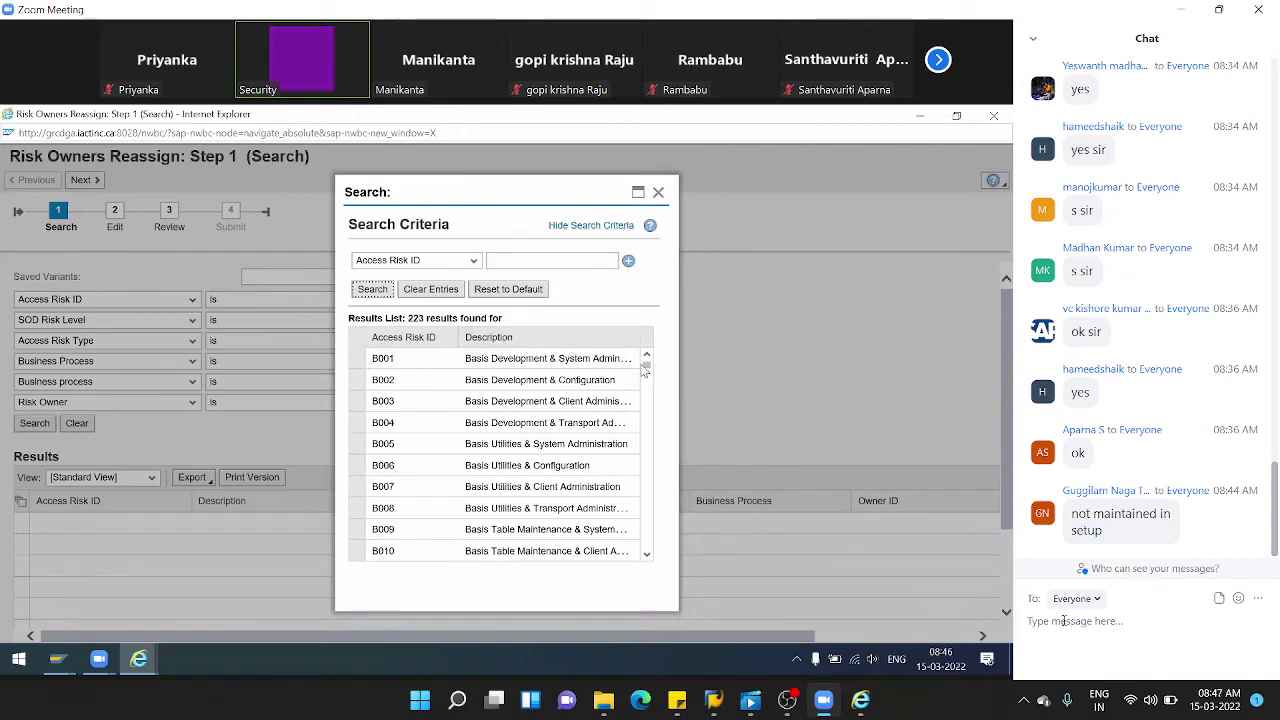
left_click(531, 260)
type("Z")
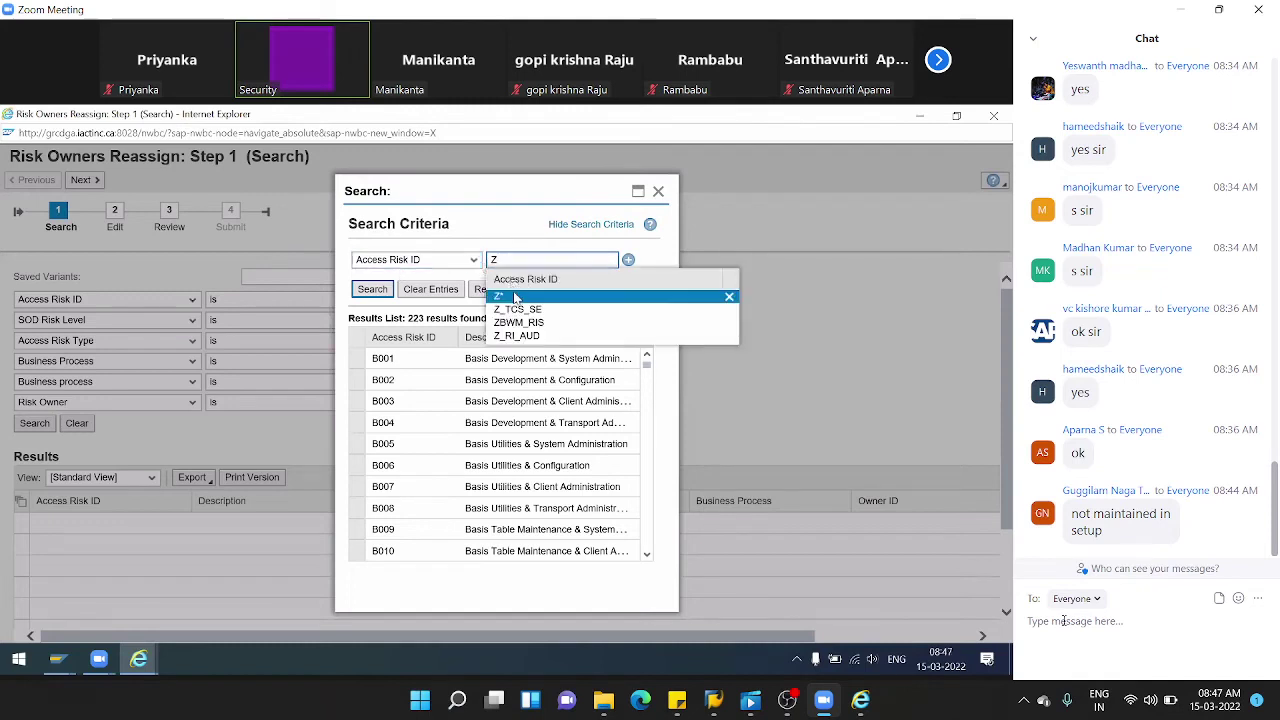
left_click(500, 298)
left_click(377, 288)
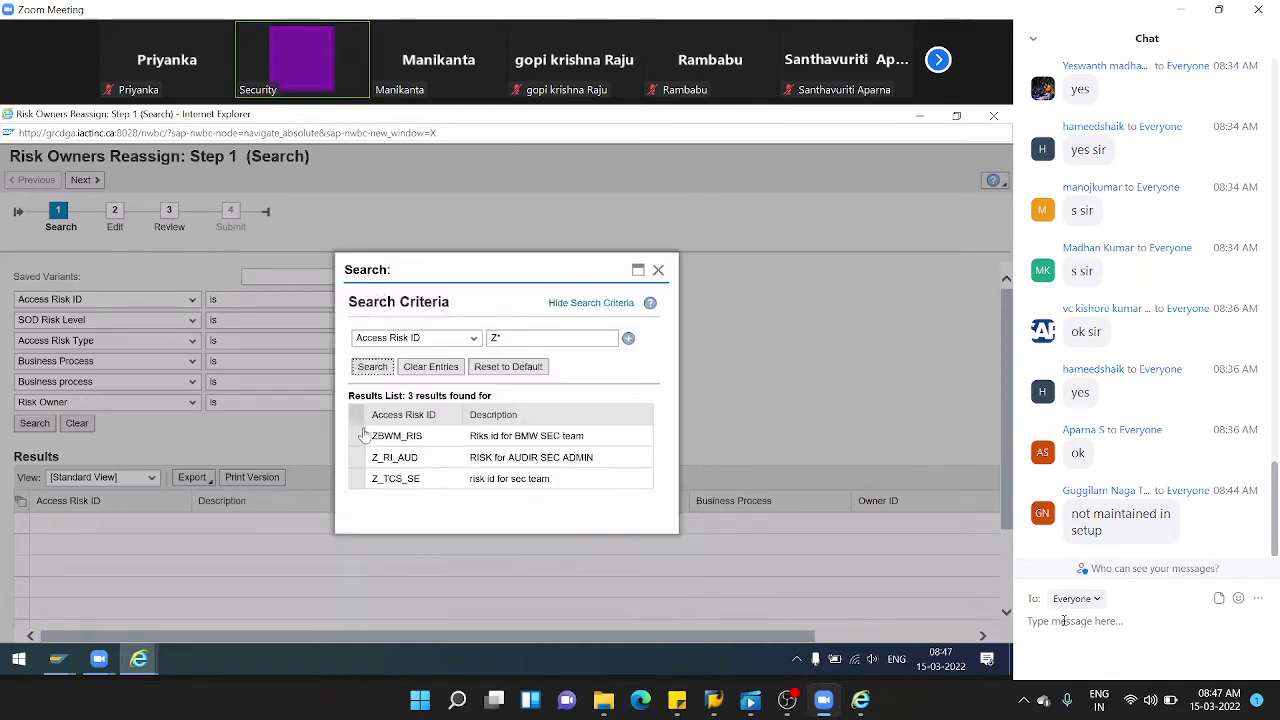
left_click(367, 458)
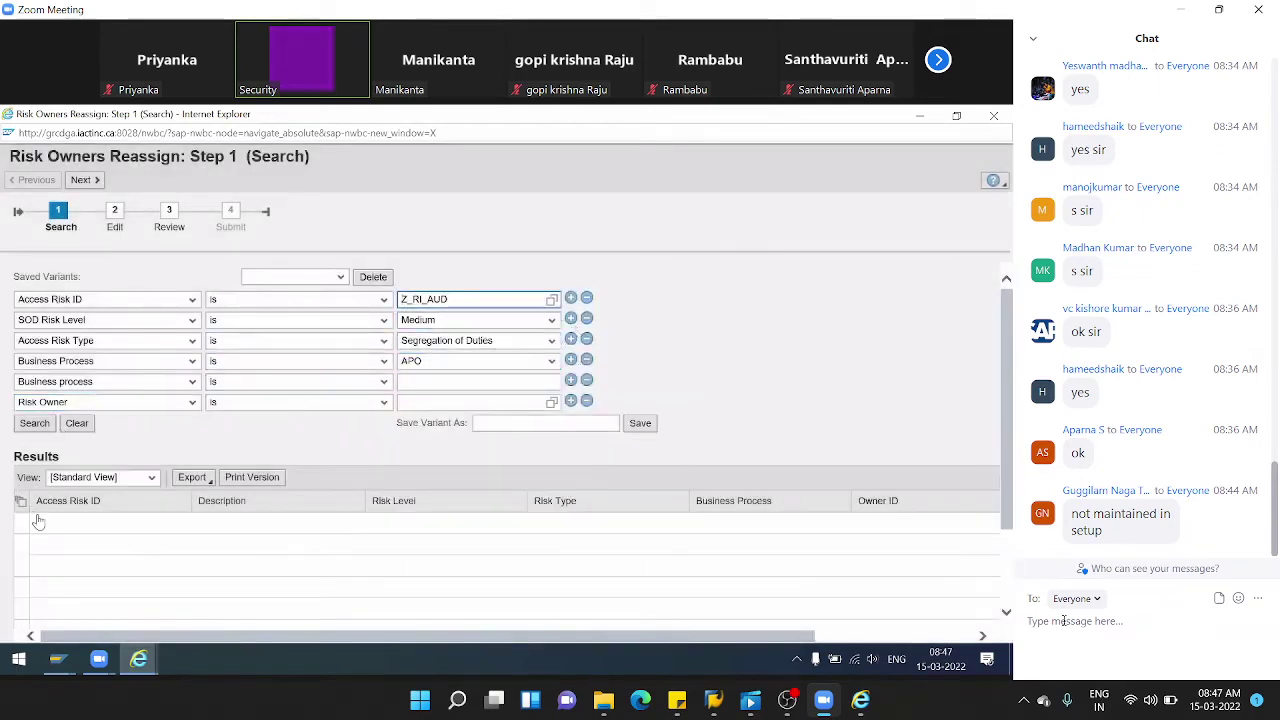
left_click(549, 321)
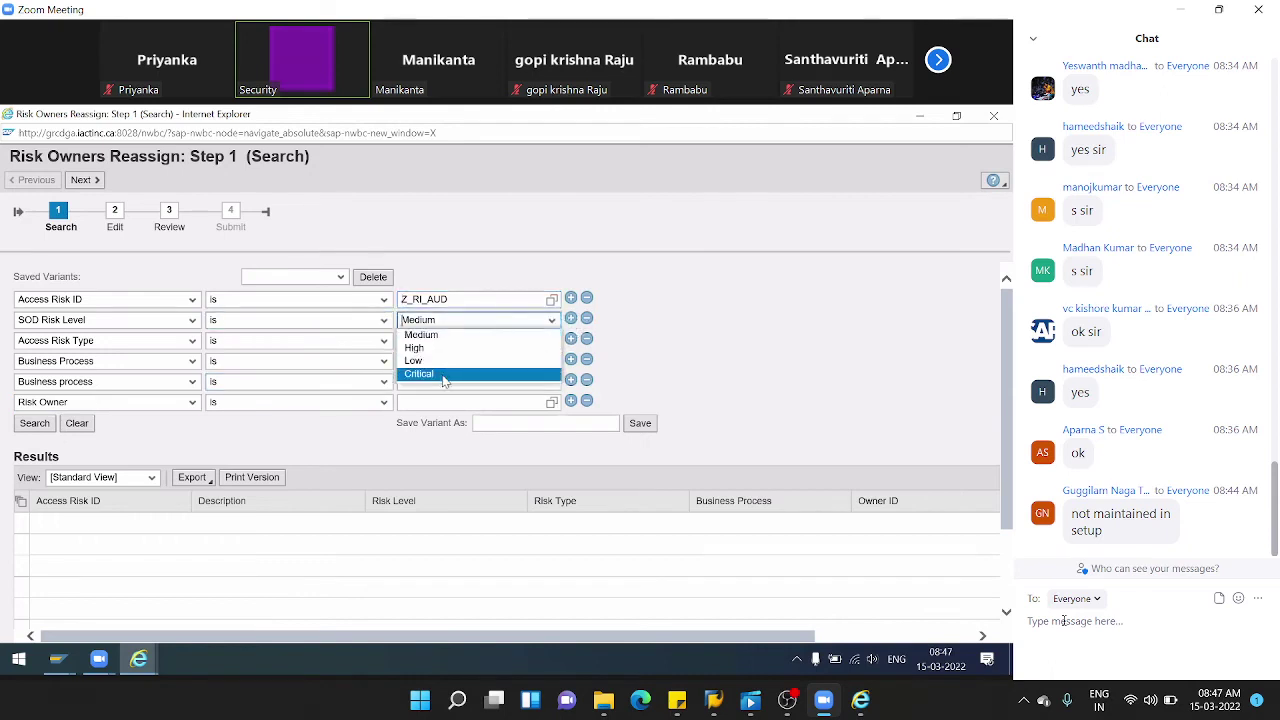
- Filter by Critical risk level, Basis business process, and the second listed risk owner
left_click(531, 373)
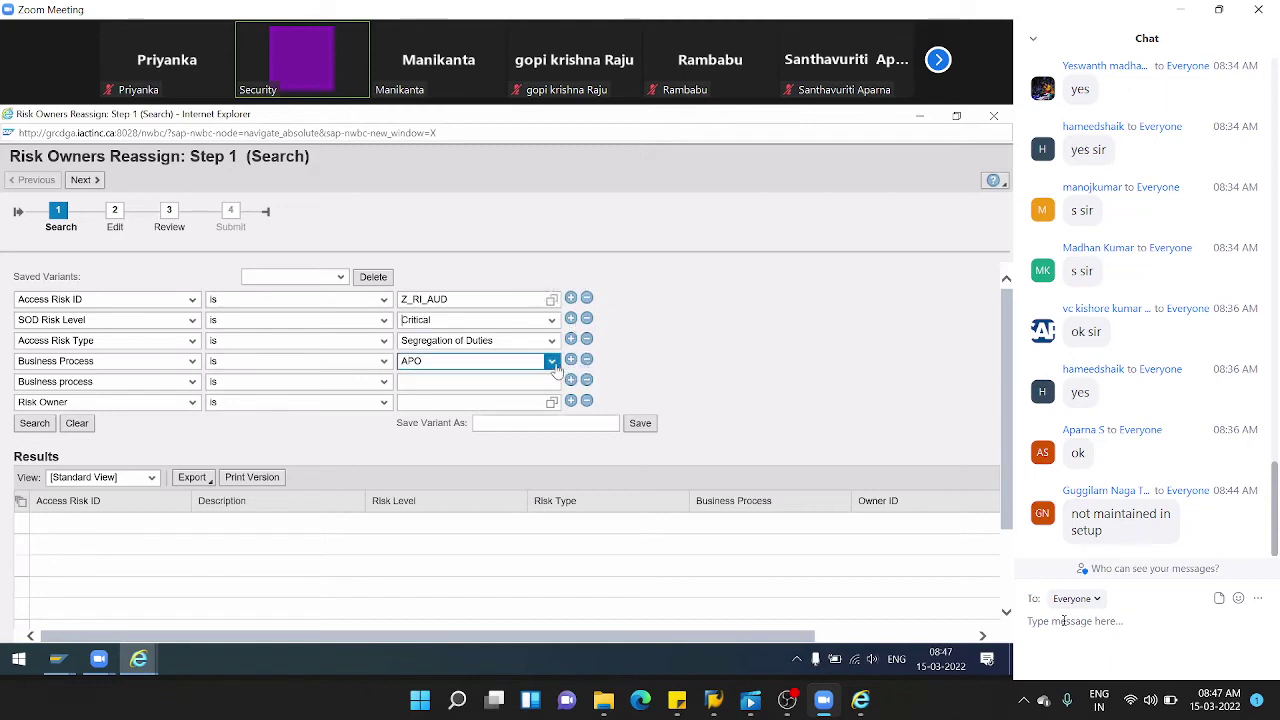
left_click(551, 361)
left_click(470, 390)
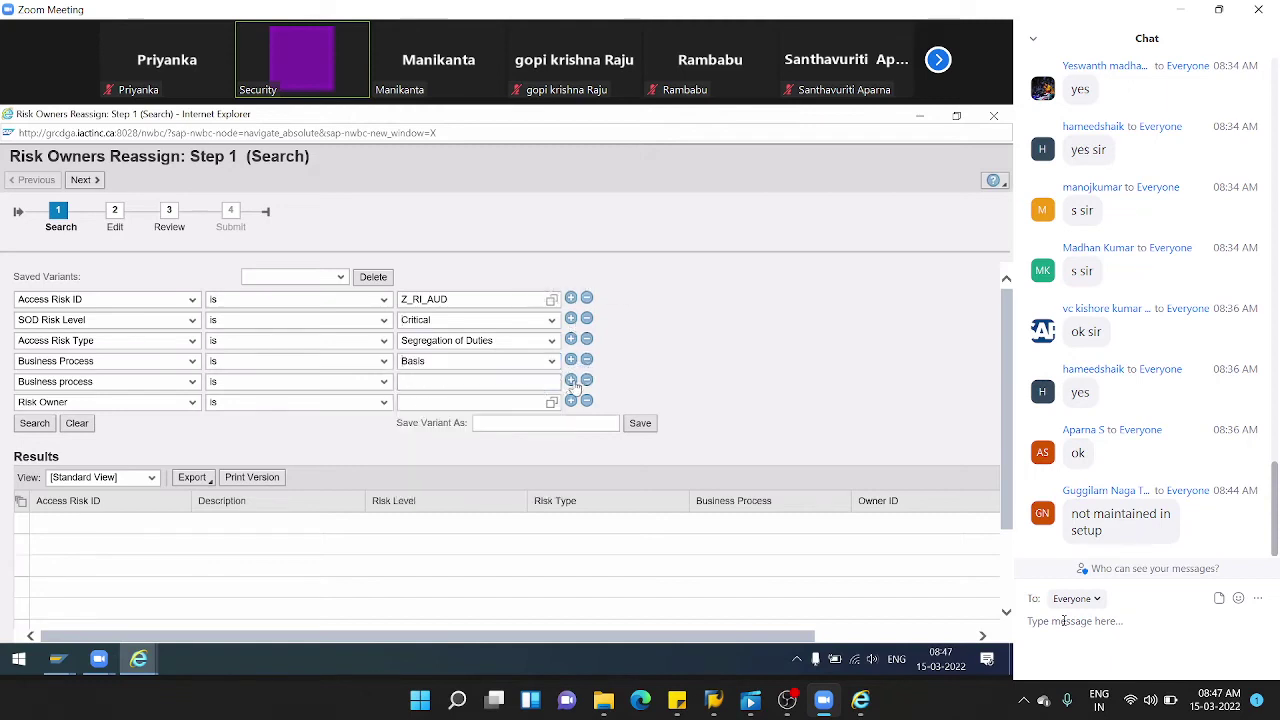
left_click(586, 386)
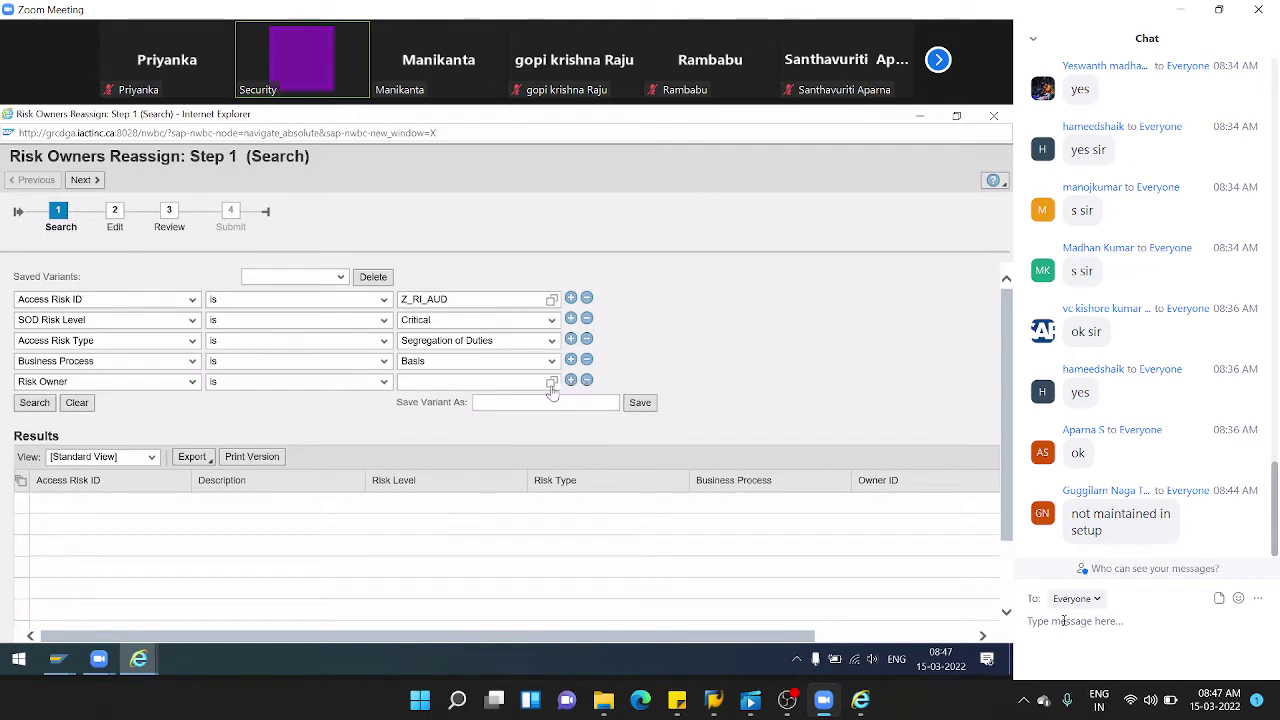
left_click(551, 381)
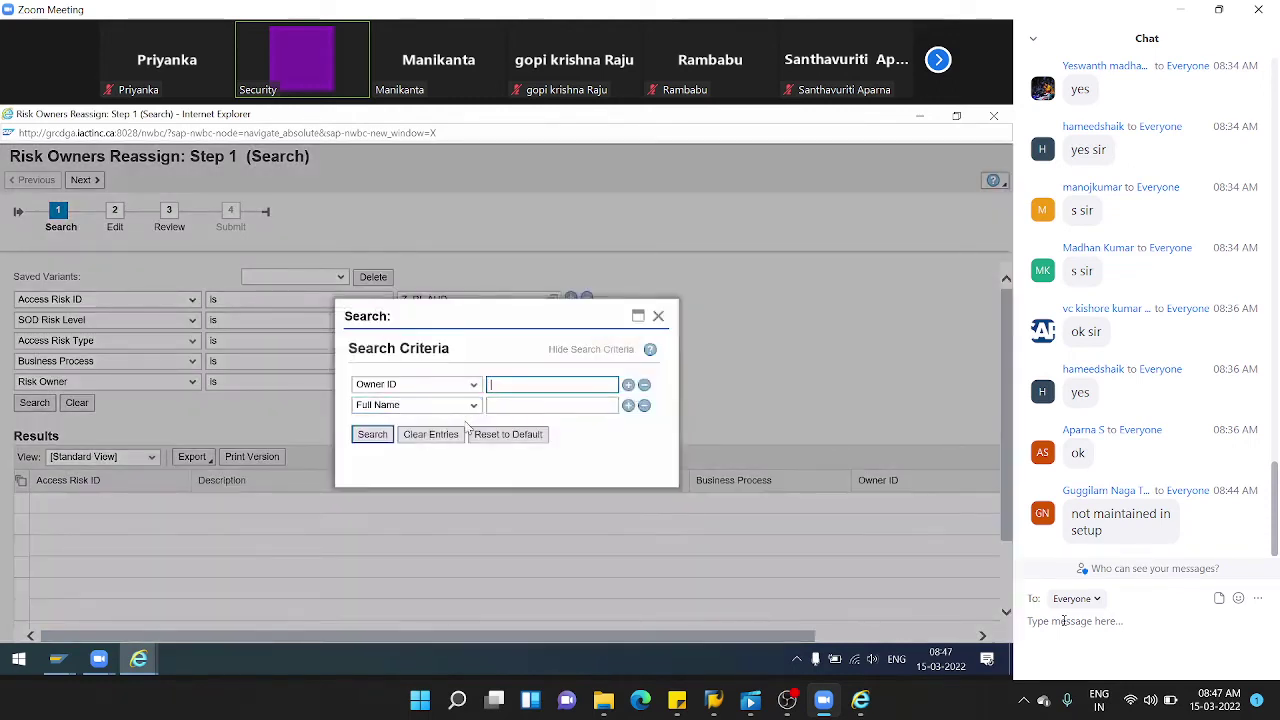
left_click(372, 434)
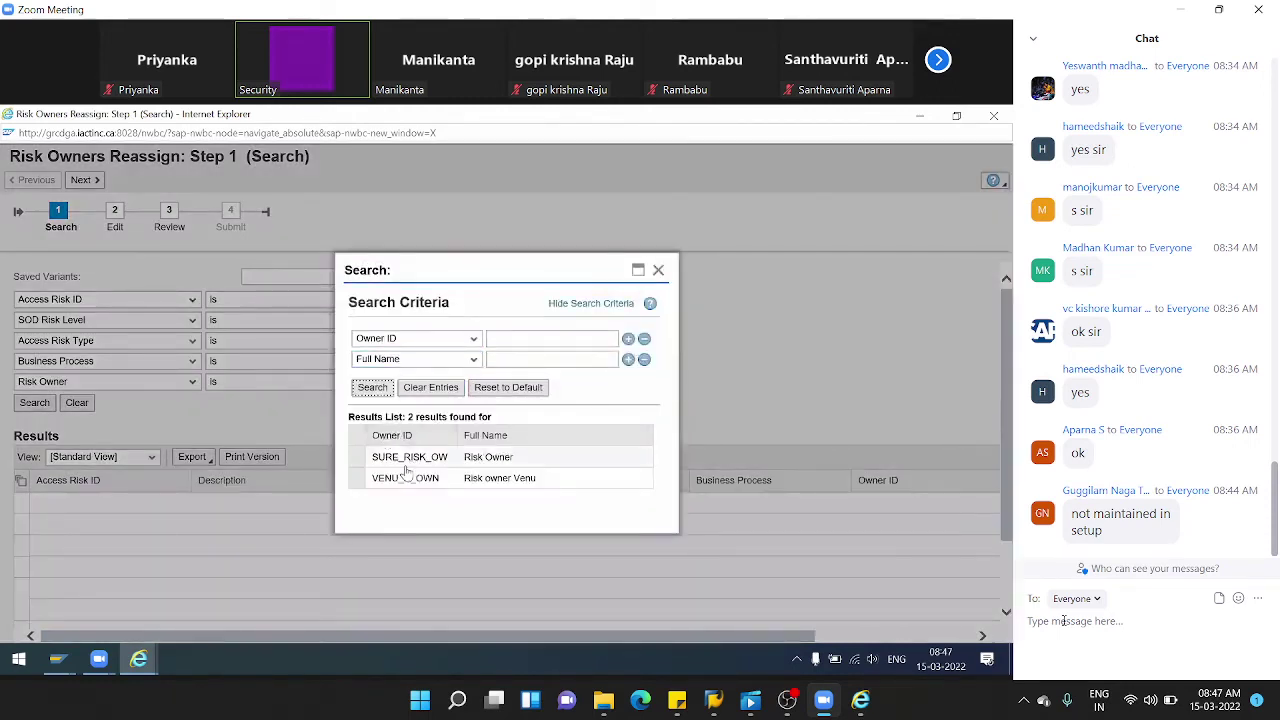
left_click(358, 480)
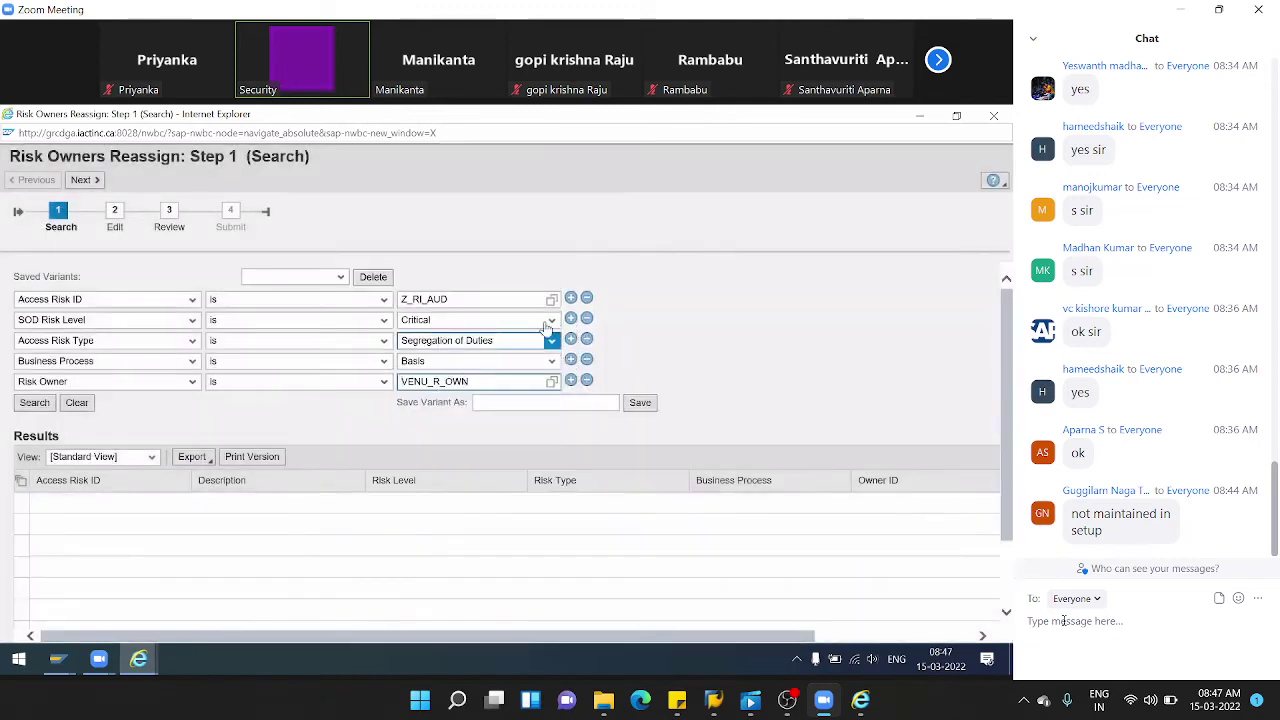
- Clear the Access Risk ID, search, then drop the Risk Owner criterion and search again
left_click_drag(545, 299, 358, 299)
key("BackSpace")
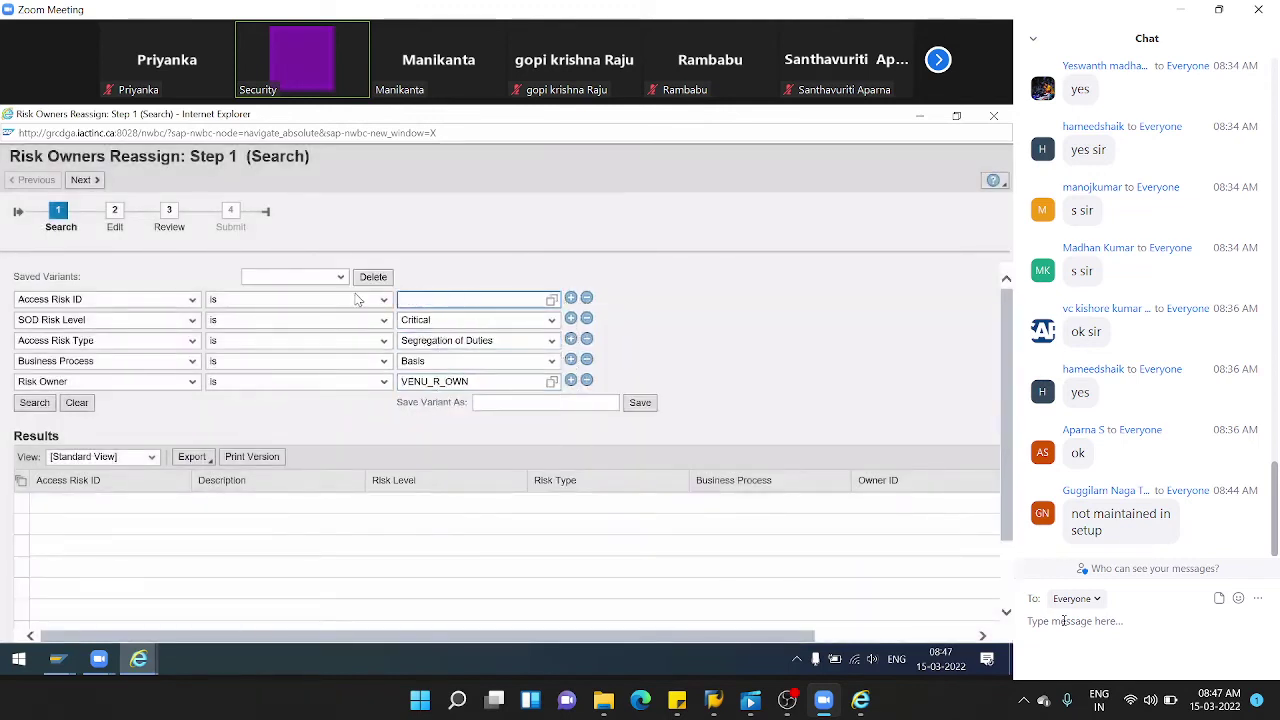
left_click(36, 404)
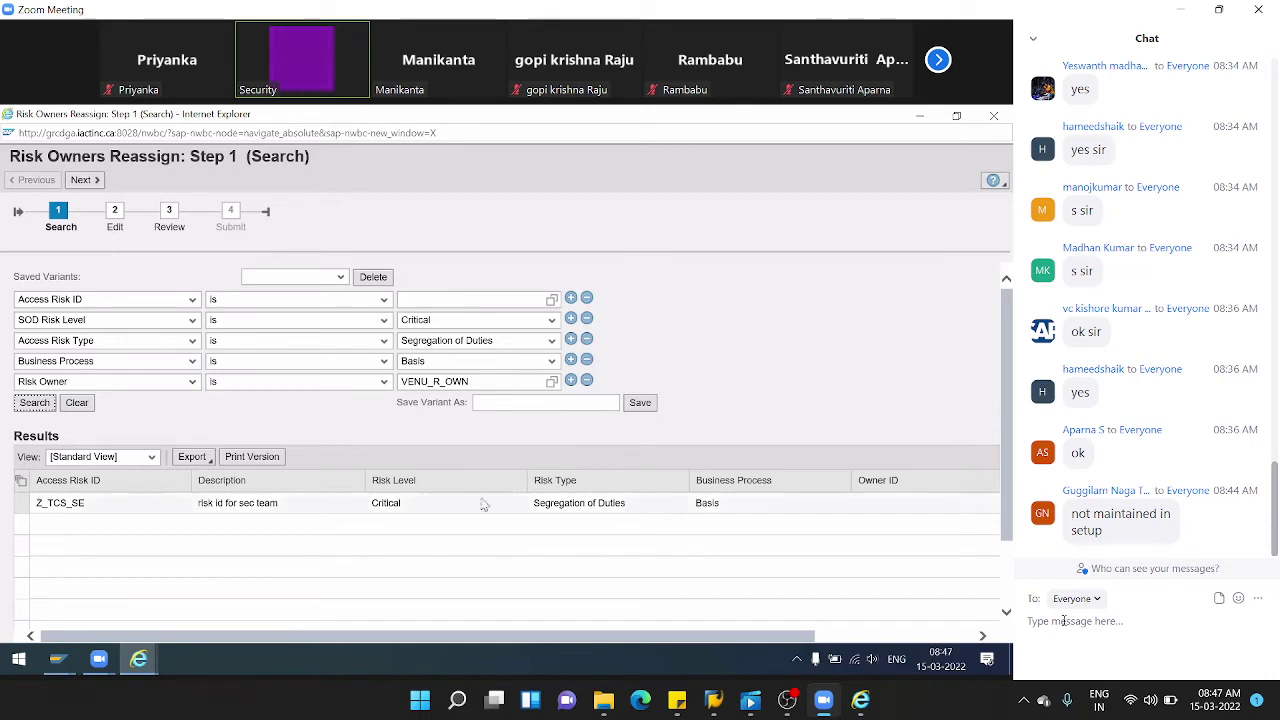
double_click(478, 385)
key("ctrl+c")
key("BackSpace")
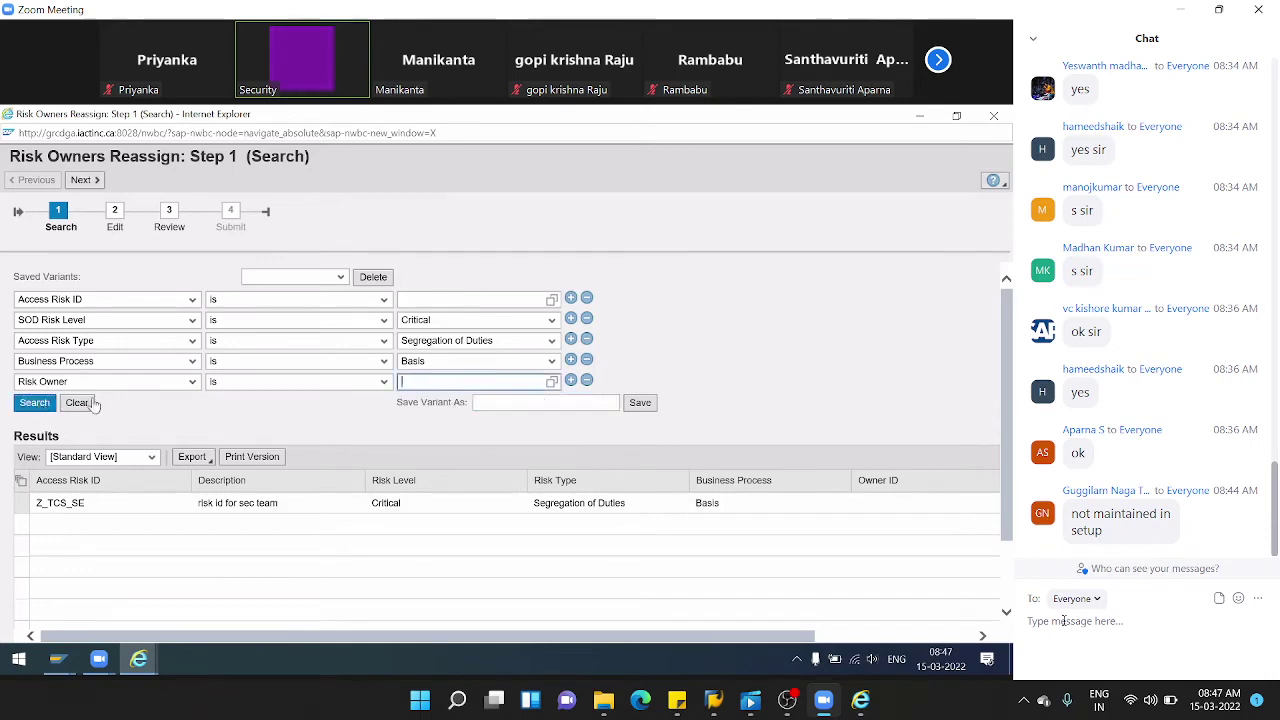
left_click(587, 380)
left_click(39, 388)
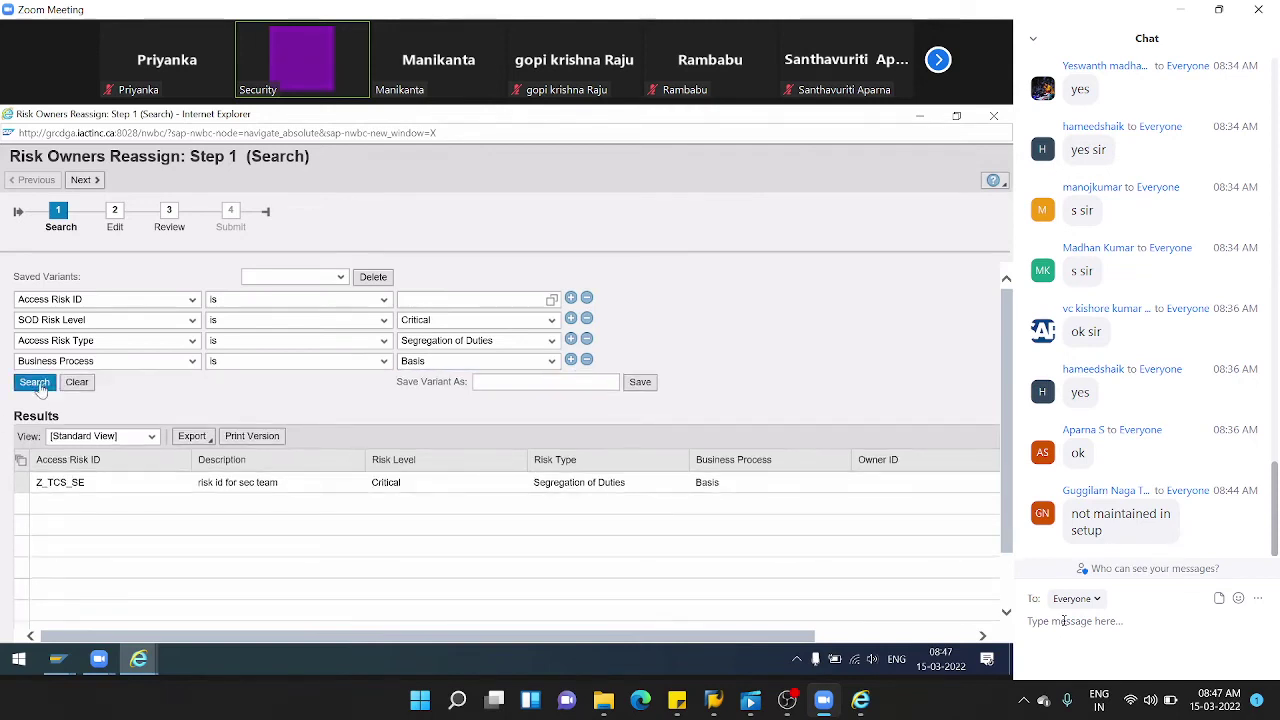
- Change the SOD risk level filter to Medium and search, listing ten Basis SoD risks
left_click(550, 320)
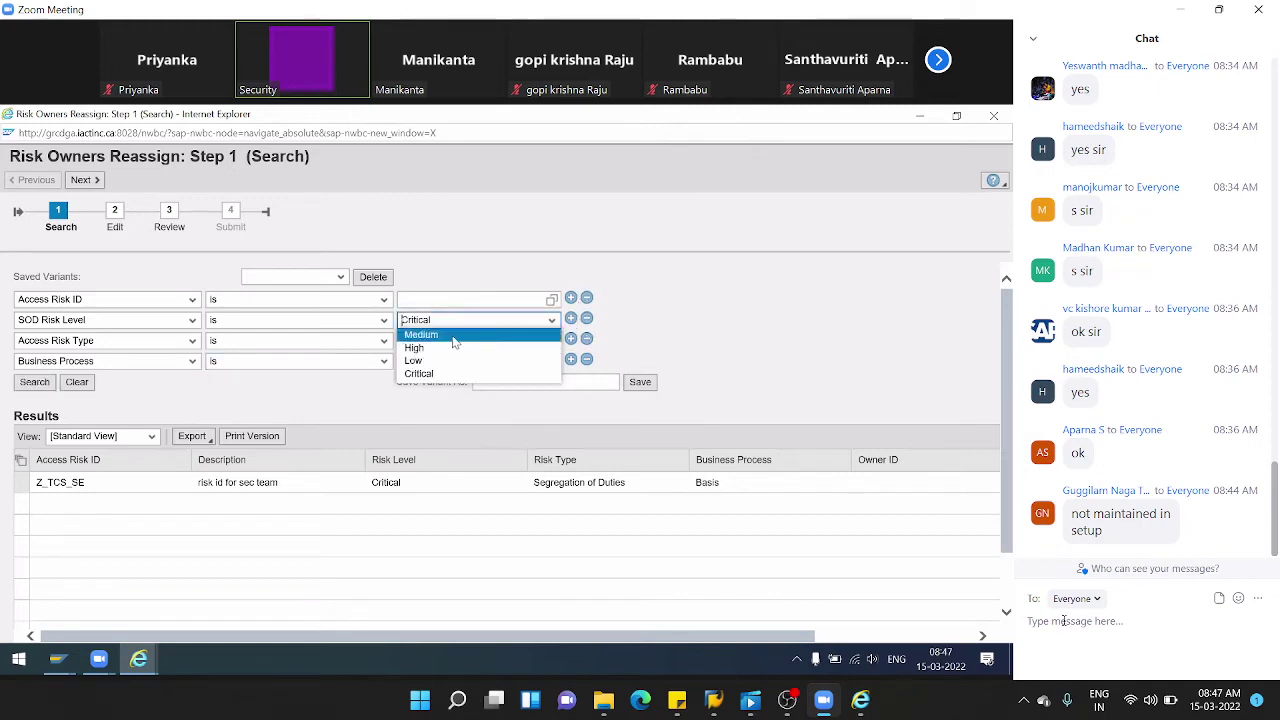
left_click(452, 336)
left_click(35, 384)
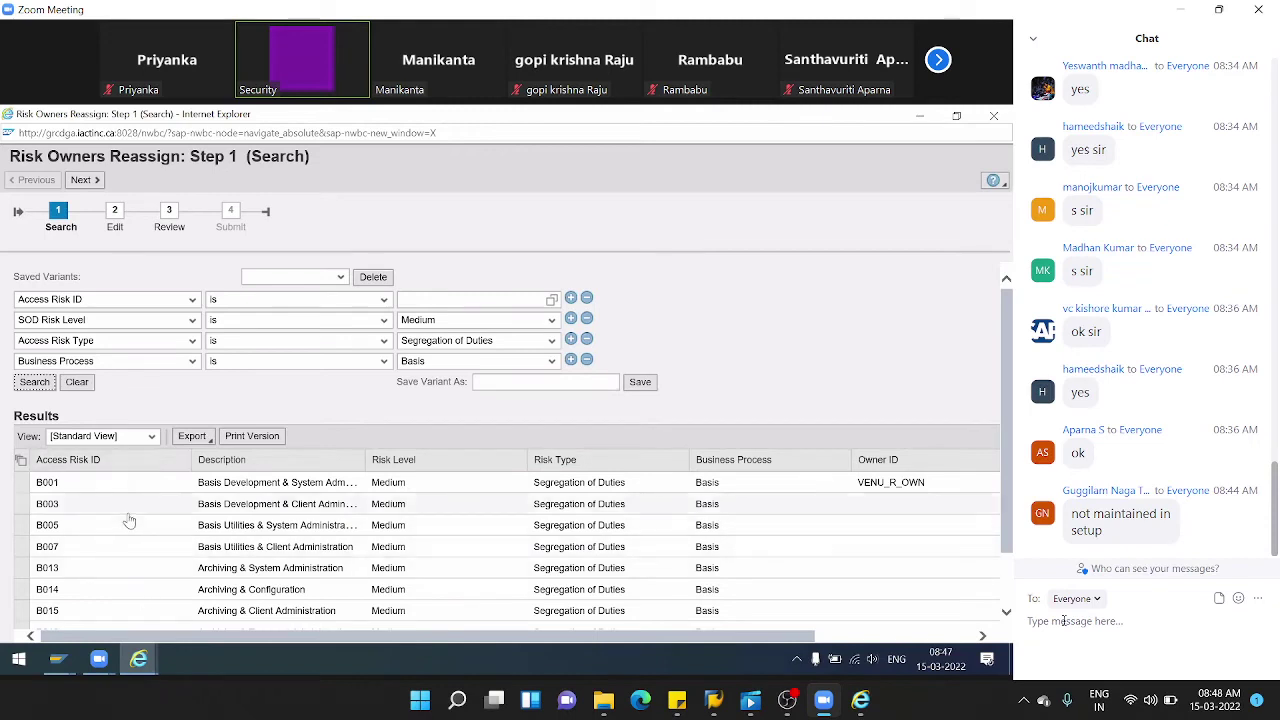
scroll(129, 520, "down", 1)
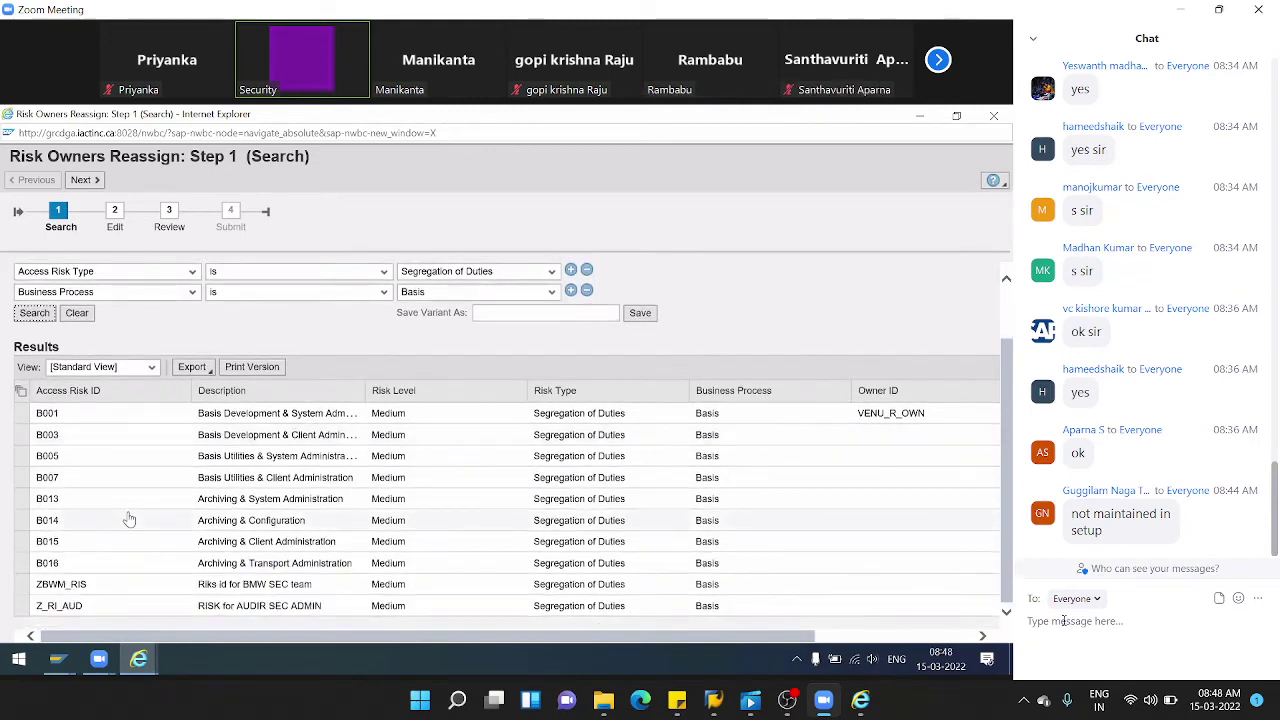
- Select all ten found risks and carry them into the reassignment edit step
left_click(79, 181)
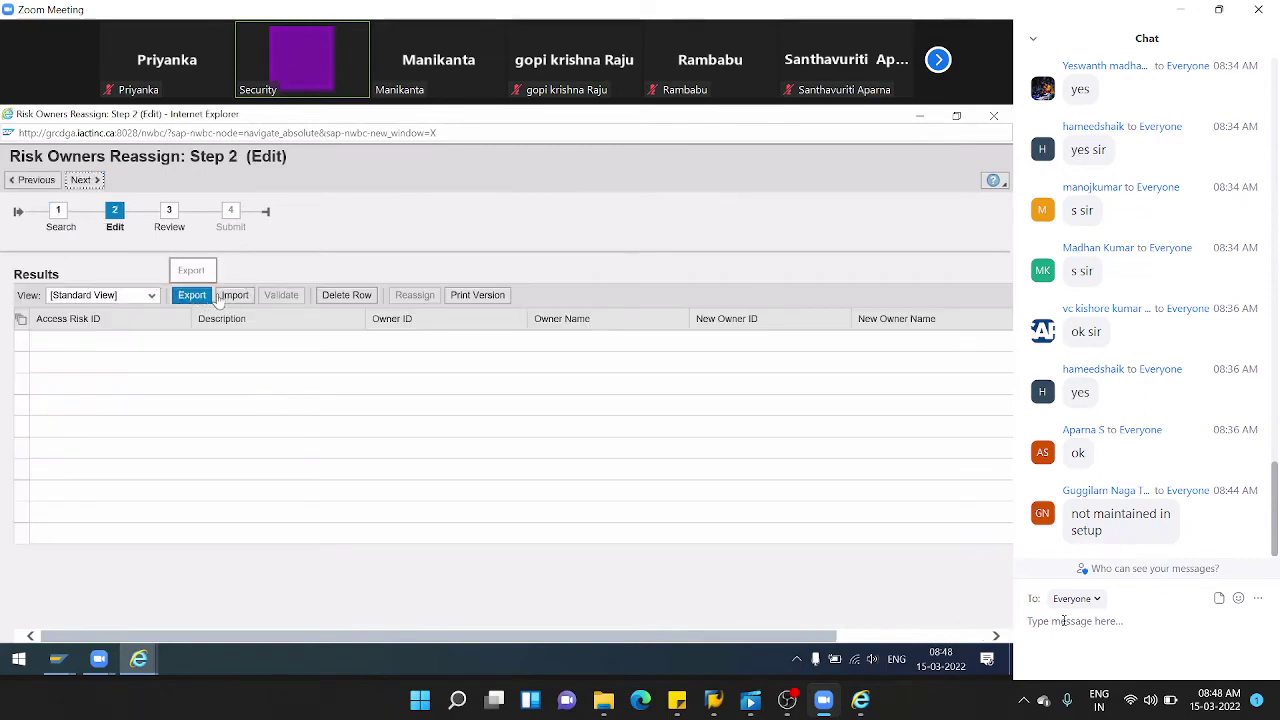
left_click(36, 180)
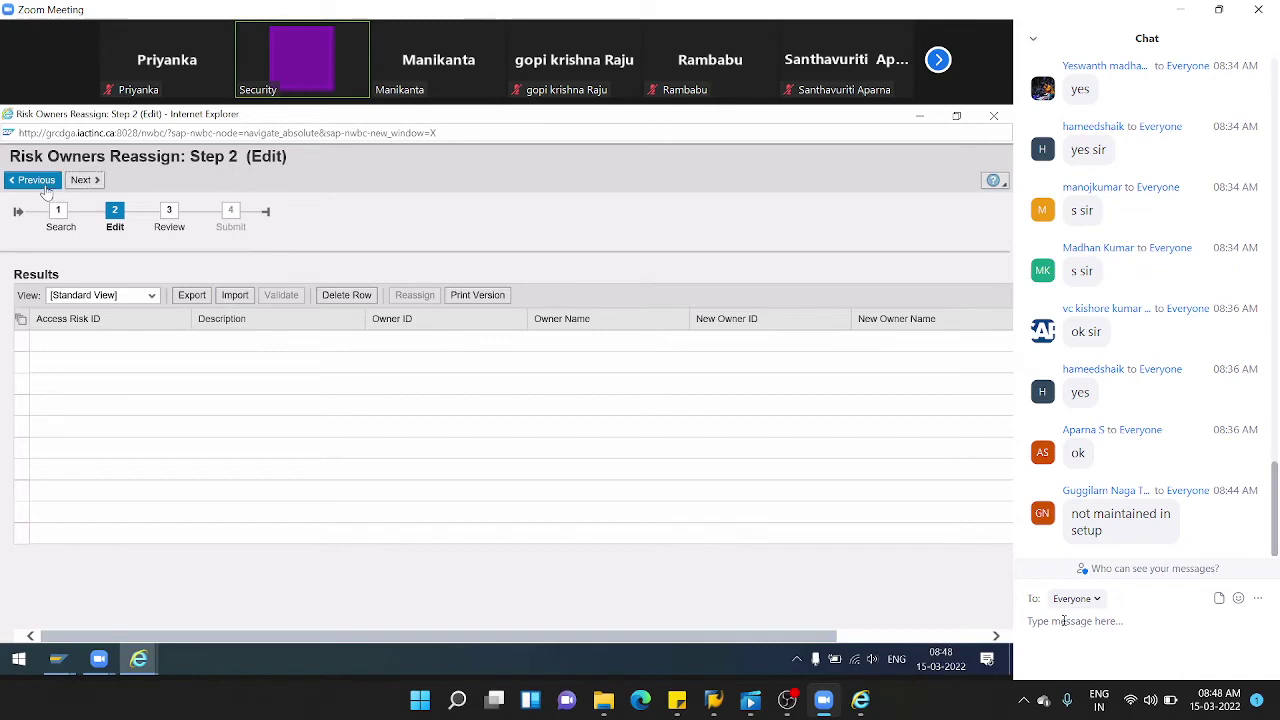
scroll(500, 470, "down", 2)
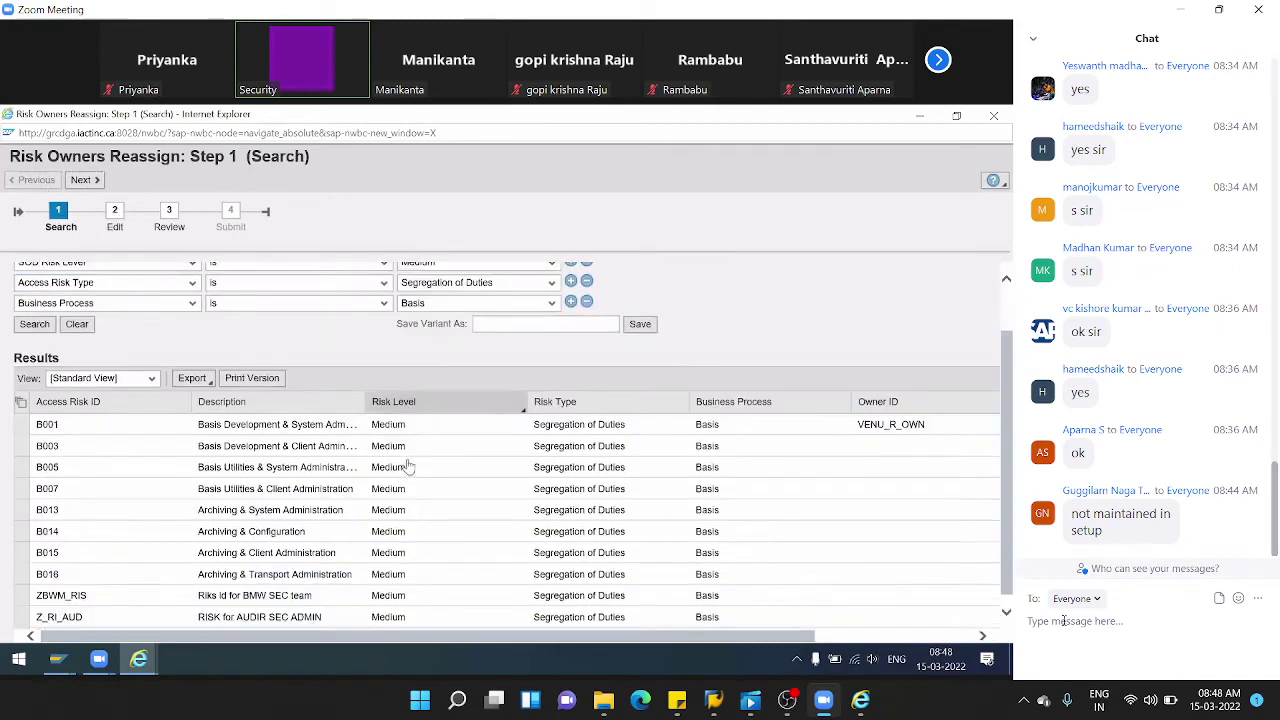
left_click(18, 393)
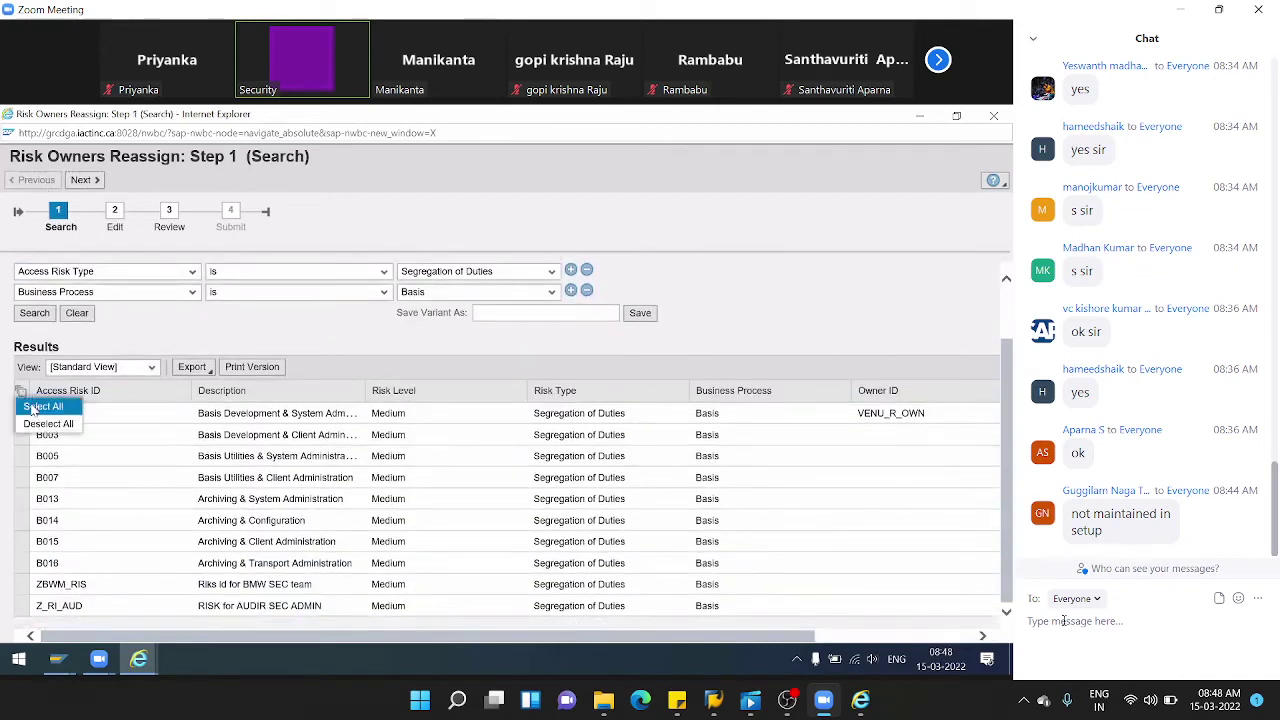
left_click(33, 405)
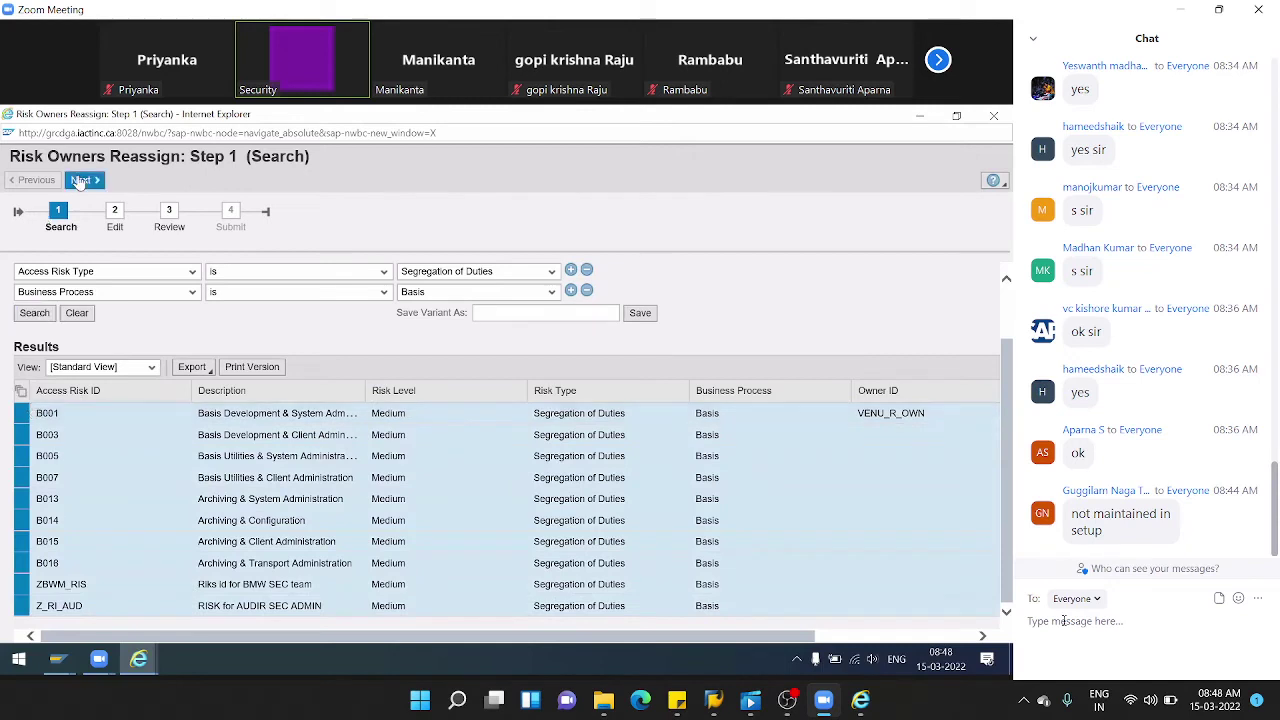
left_click(80, 180)
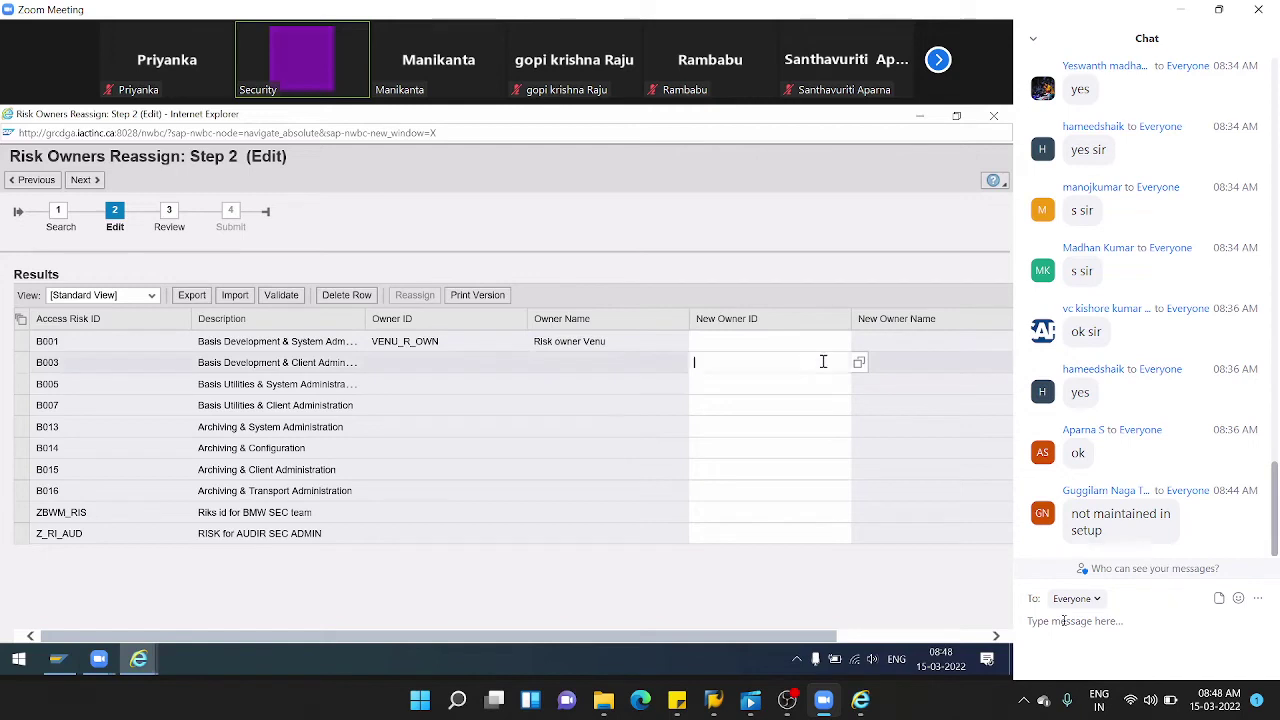
- Pick the risk-owner user as B003's New Owner ID via the value help
left_click(859, 363)
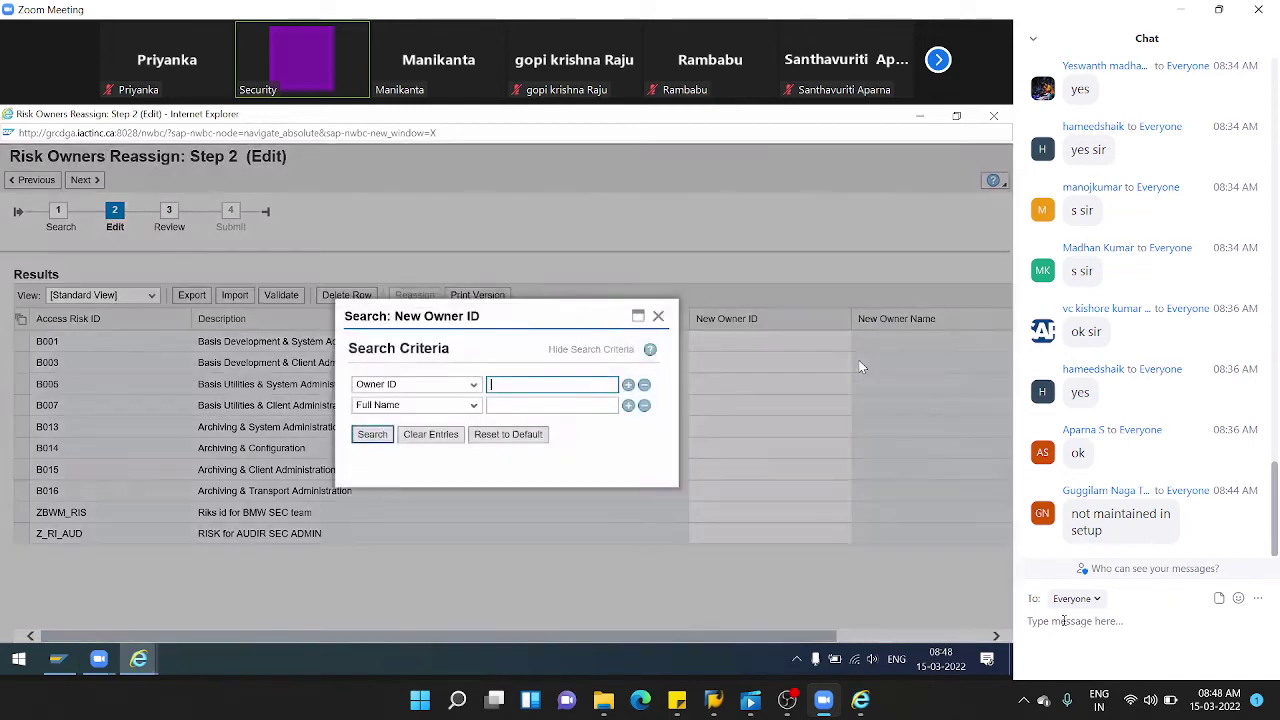
key("Return")
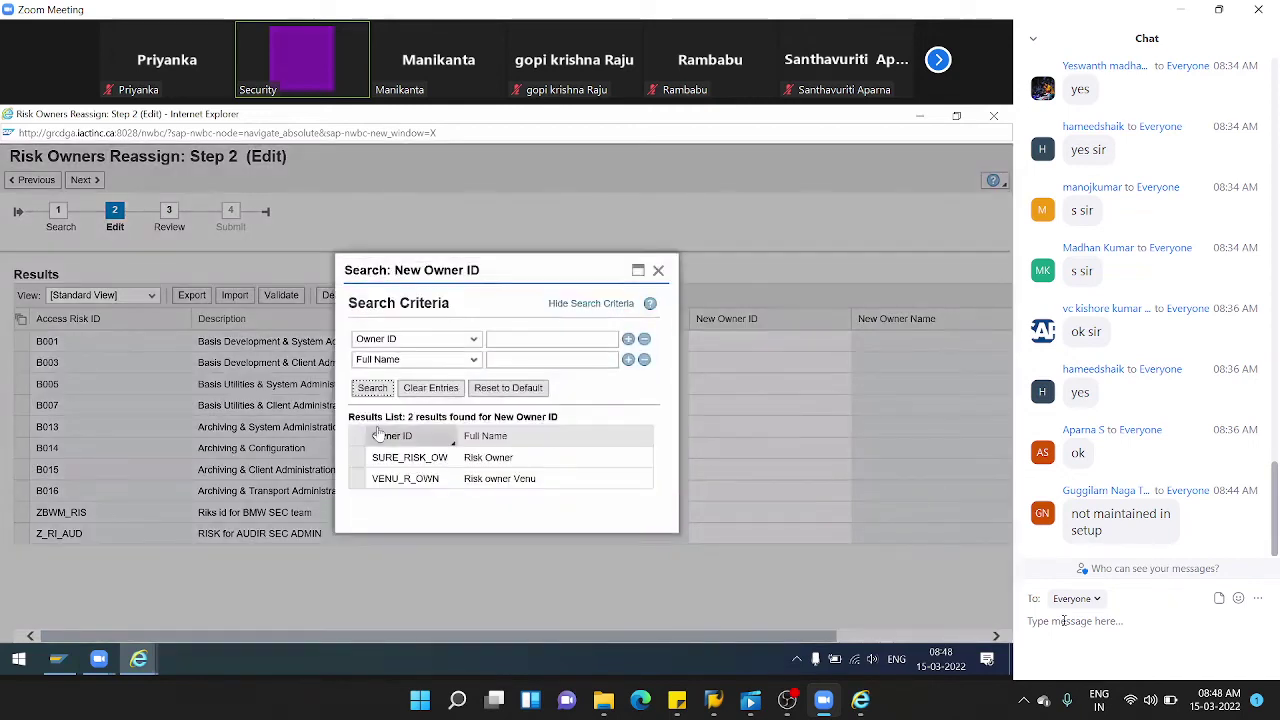
left_click(362, 476)
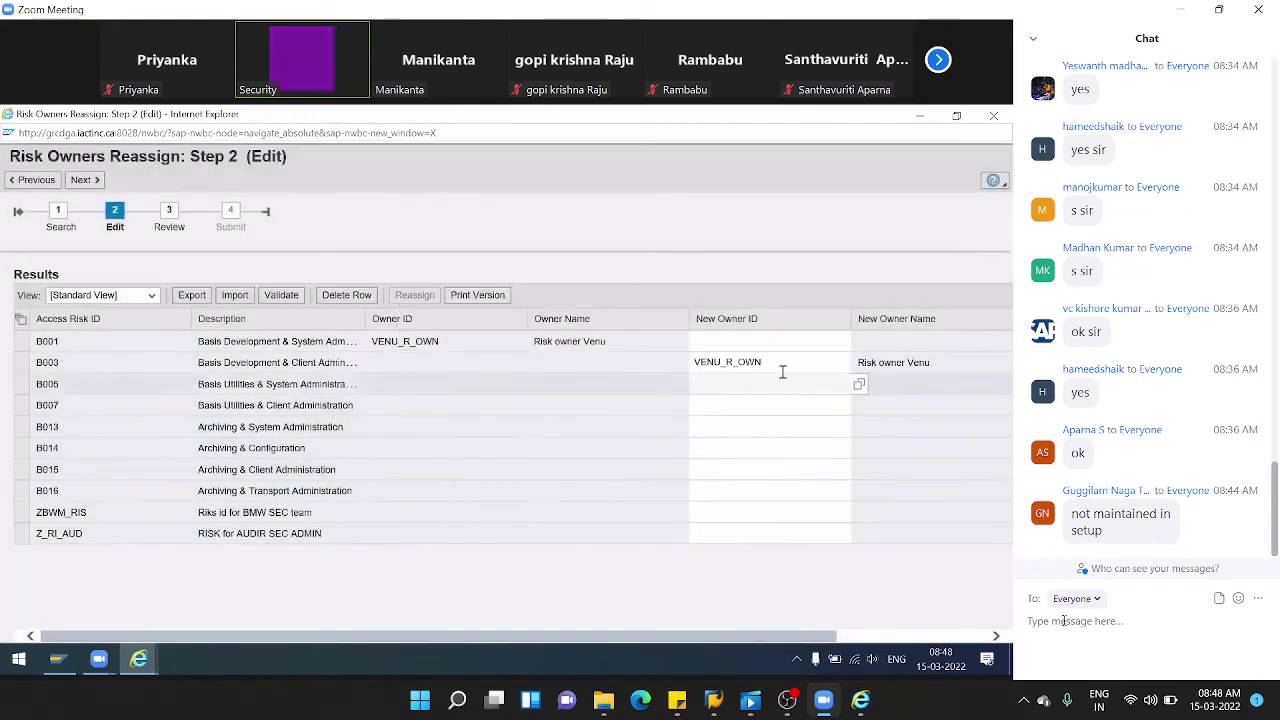
- Paste the same New Owner ID into the remaining risks through Z_RI_AUD and advance to review
left_click(726, 382)
key("ctrl+v")
left_click(729, 408)
key("ctrl+v")
left_click(727, 425)
key("ctrl+v")
left_click(727, 448)
key("ctrl+v")
left_click(729, 469)
key("ctrl+v")
left_click(737, 491)
key("ctrl+v")
left_click(734, 511)
key("ctrl+v")
left_click(743, 537)
key("ctrl+v")
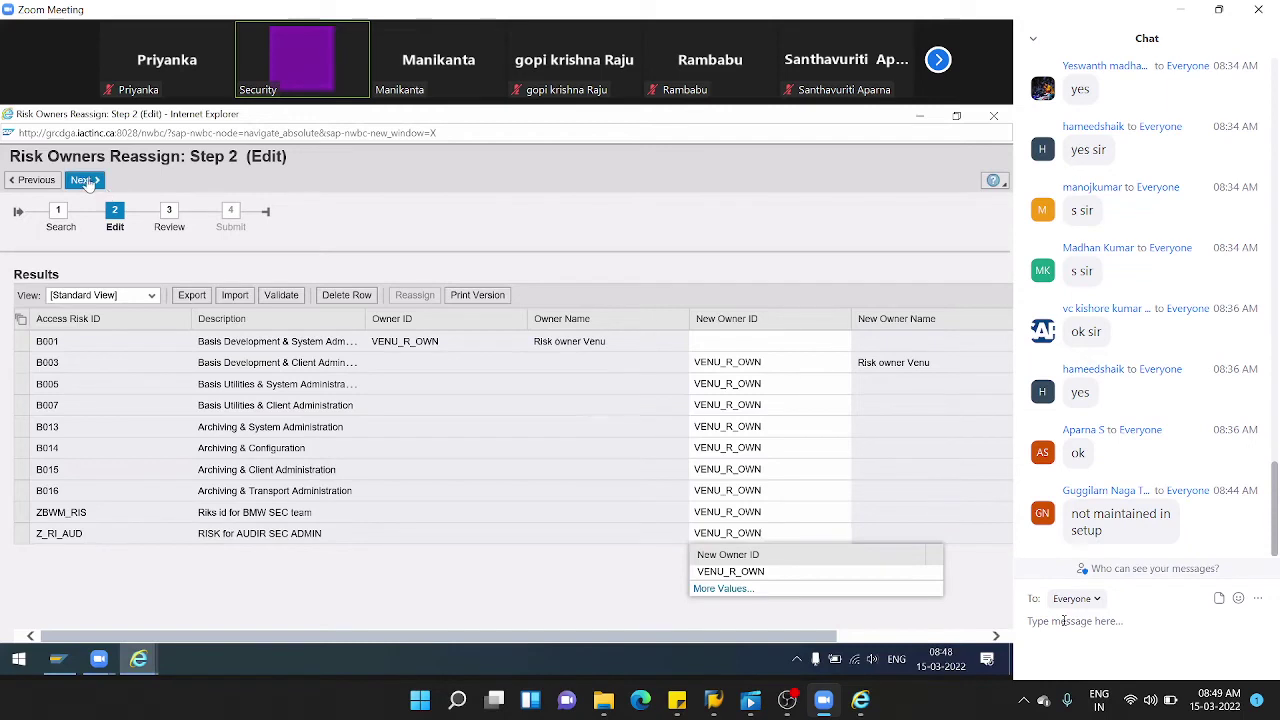
left_click(84, 180)
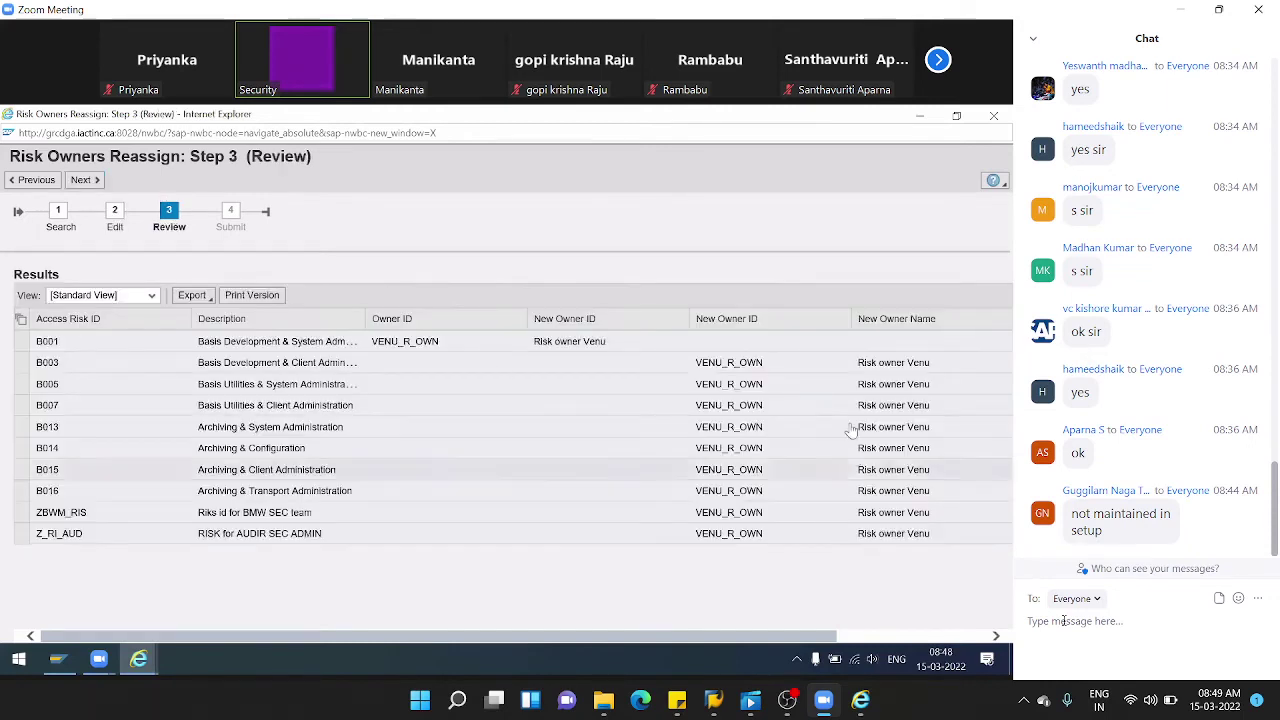
- Submit the reassignment and confirm 9 owners assigned, 1 removed, each row Success
left_click(81, 186)
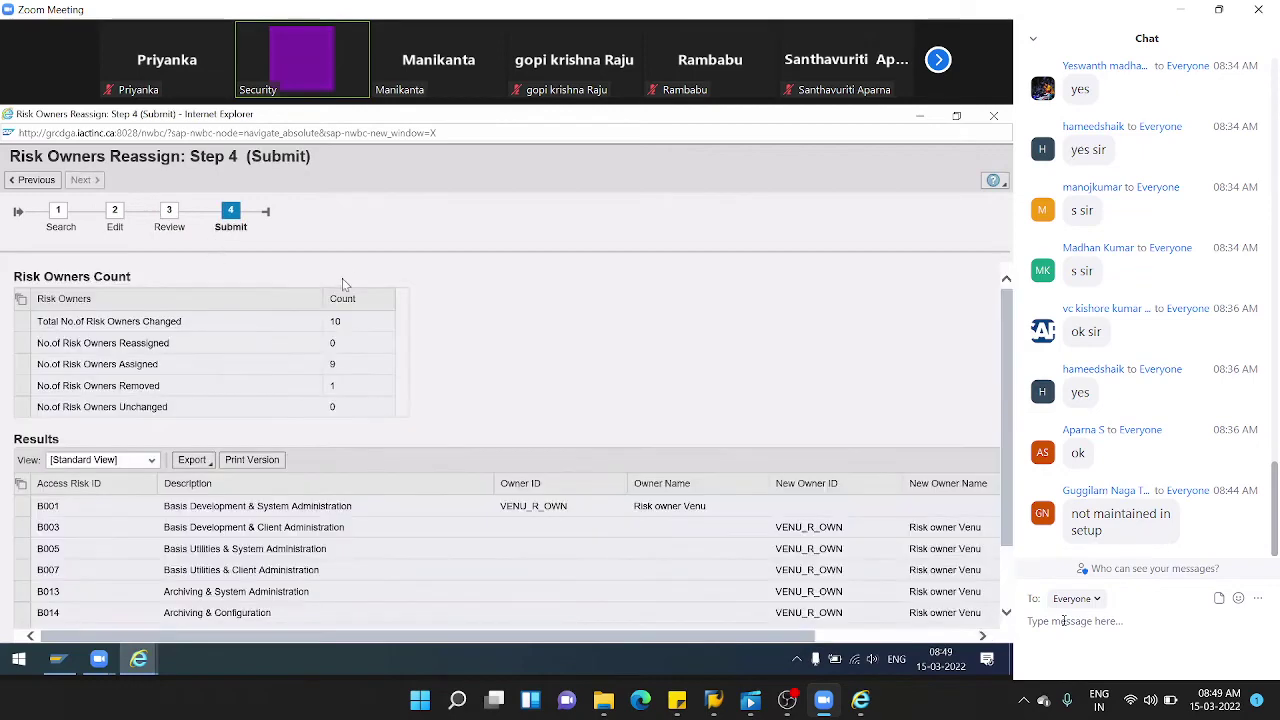
scroll(339, 287, "down", 2)
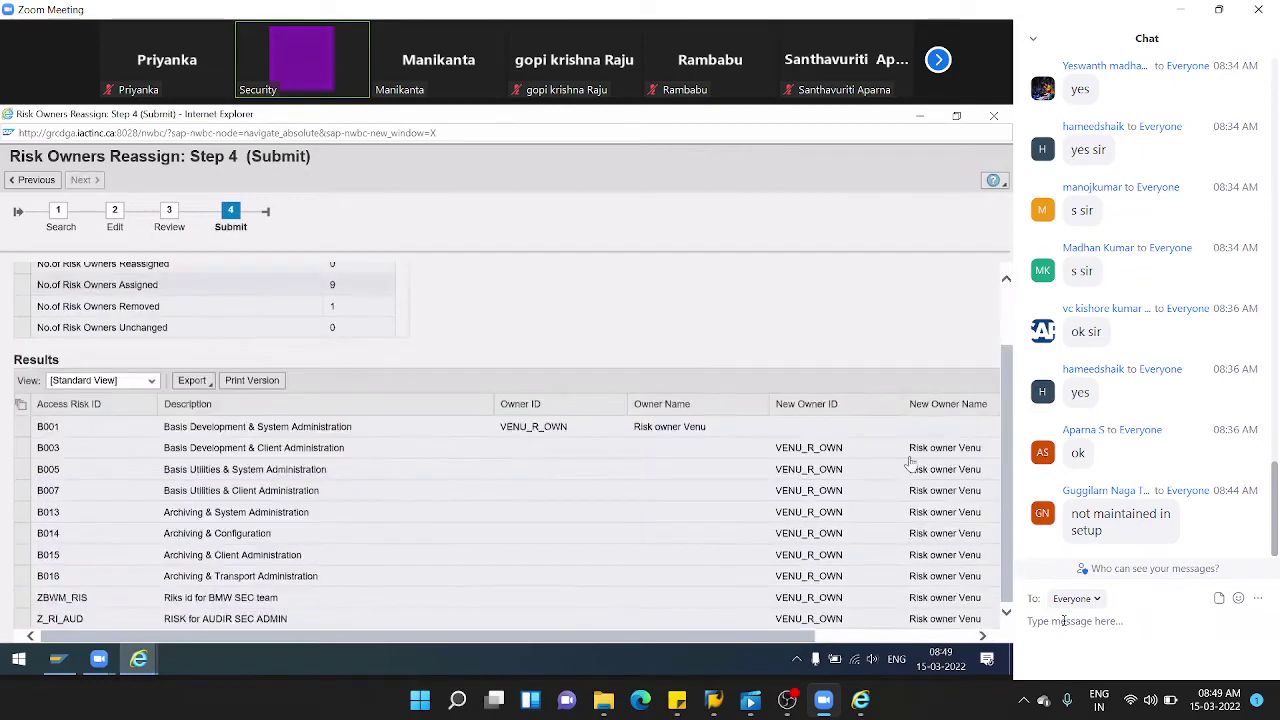
left_click(882, 637)
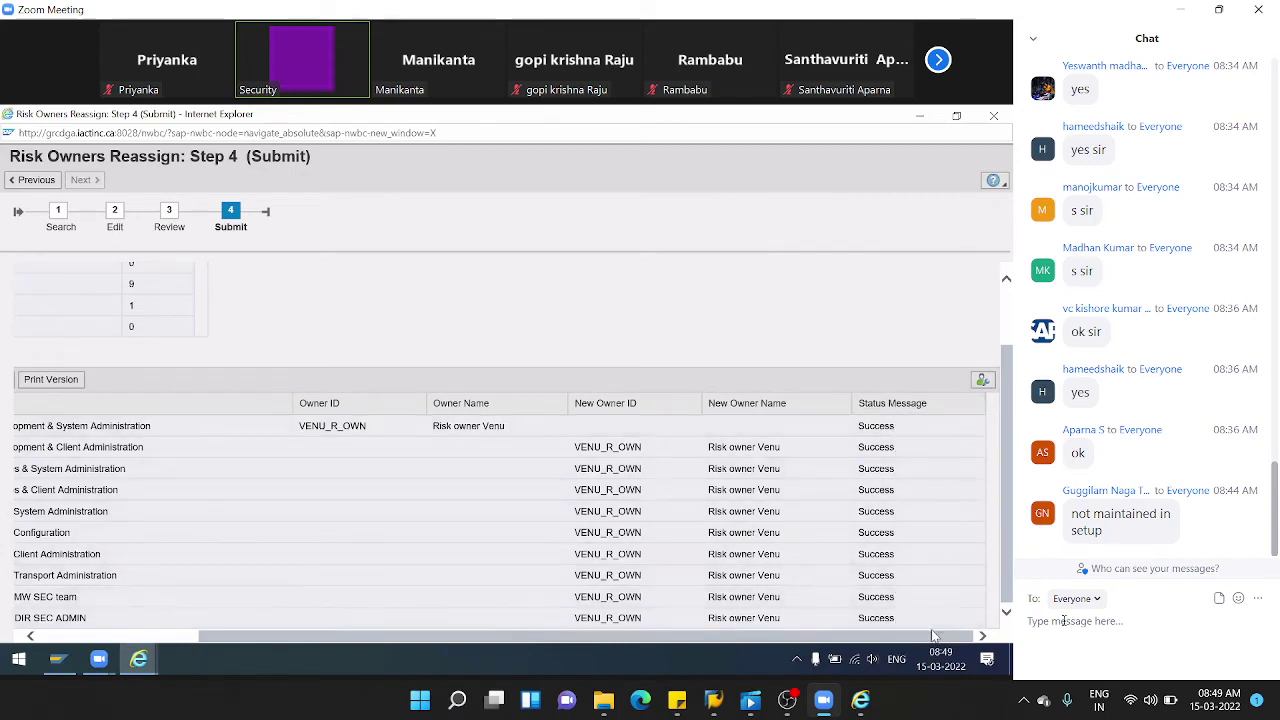
left_click_drag(811, 645, 643, 645)
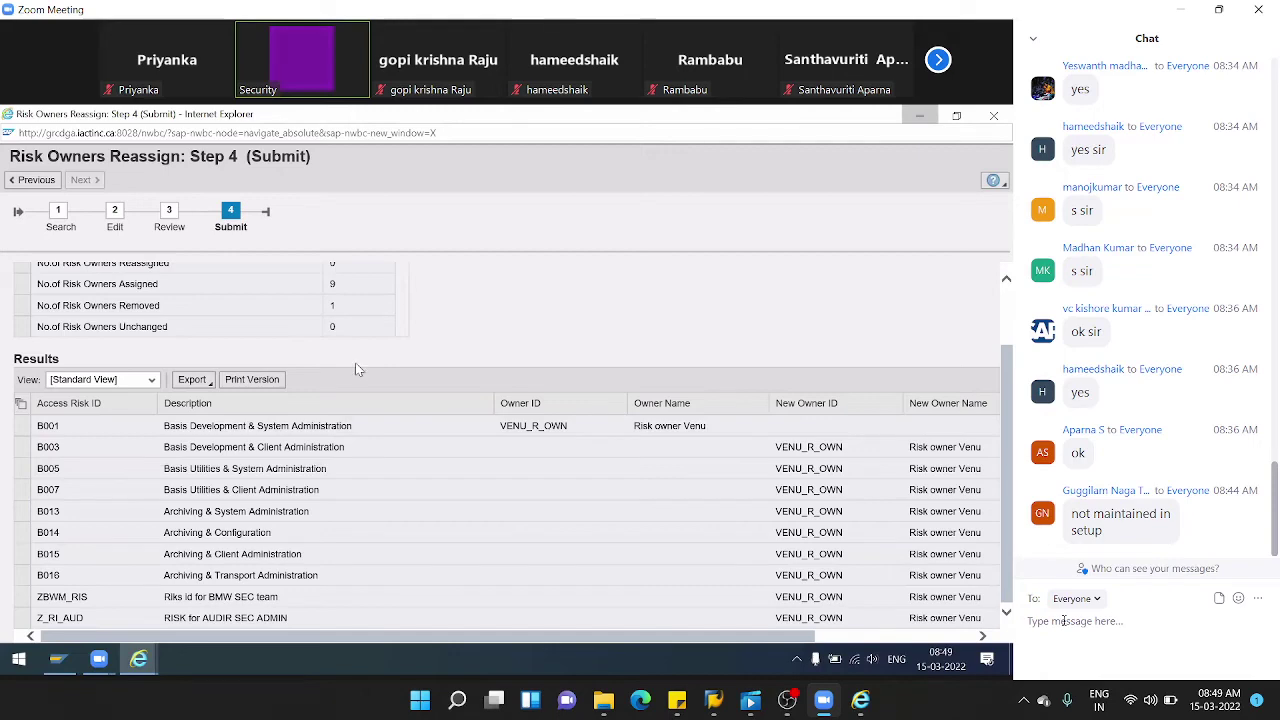
key("alt+F4")
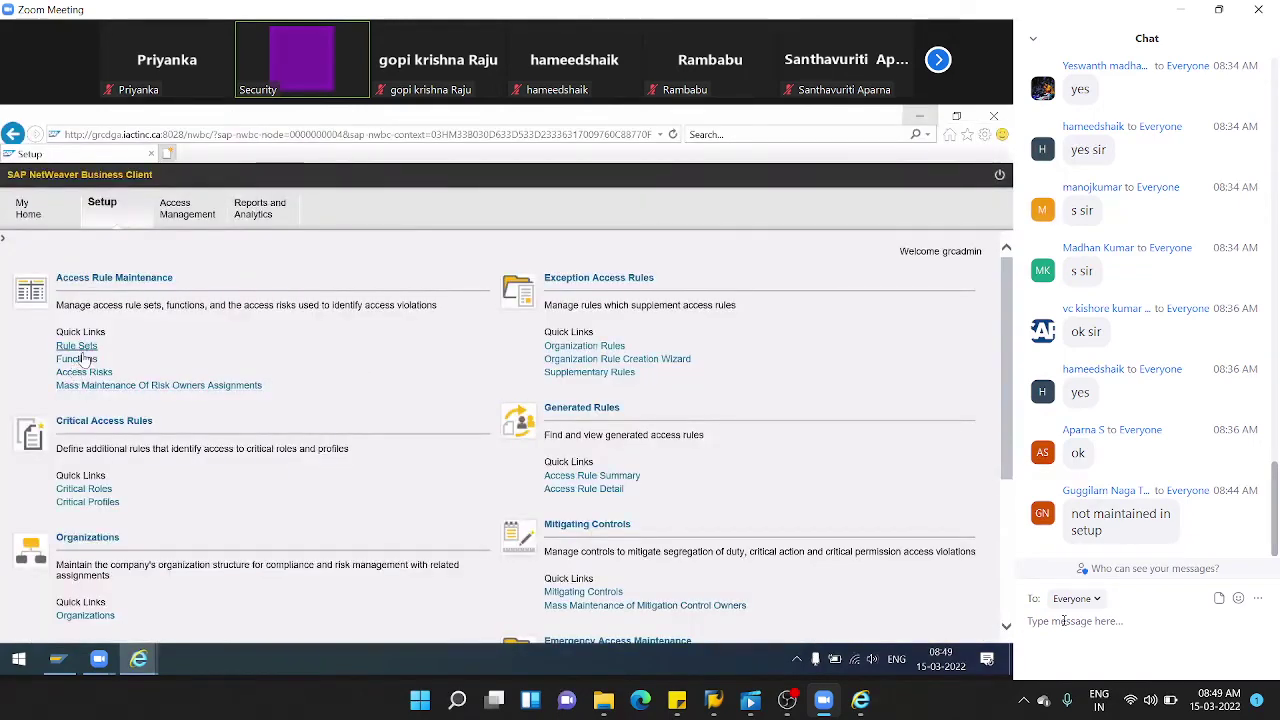
- Open risk B003 from Access Risks and confirm its Risk Owners tab lists the new owner
left_click(84, 372)
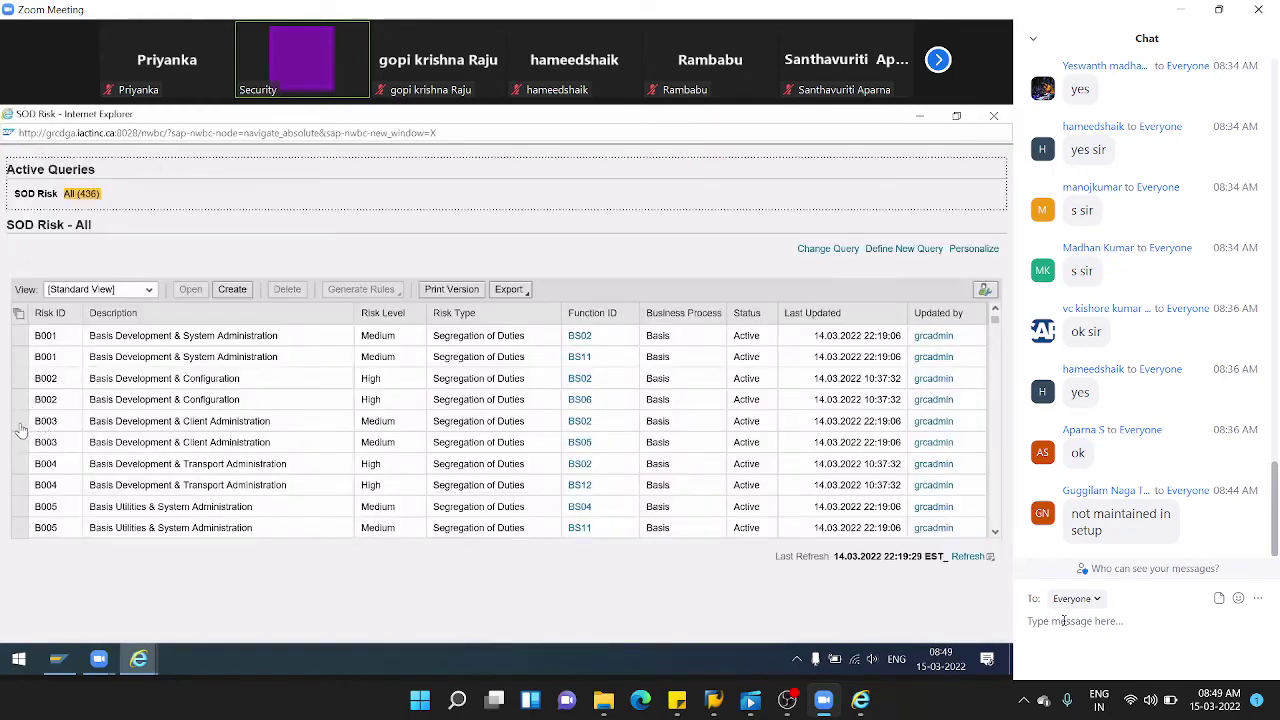
left_click(20, 421)
left_click(192, 290)
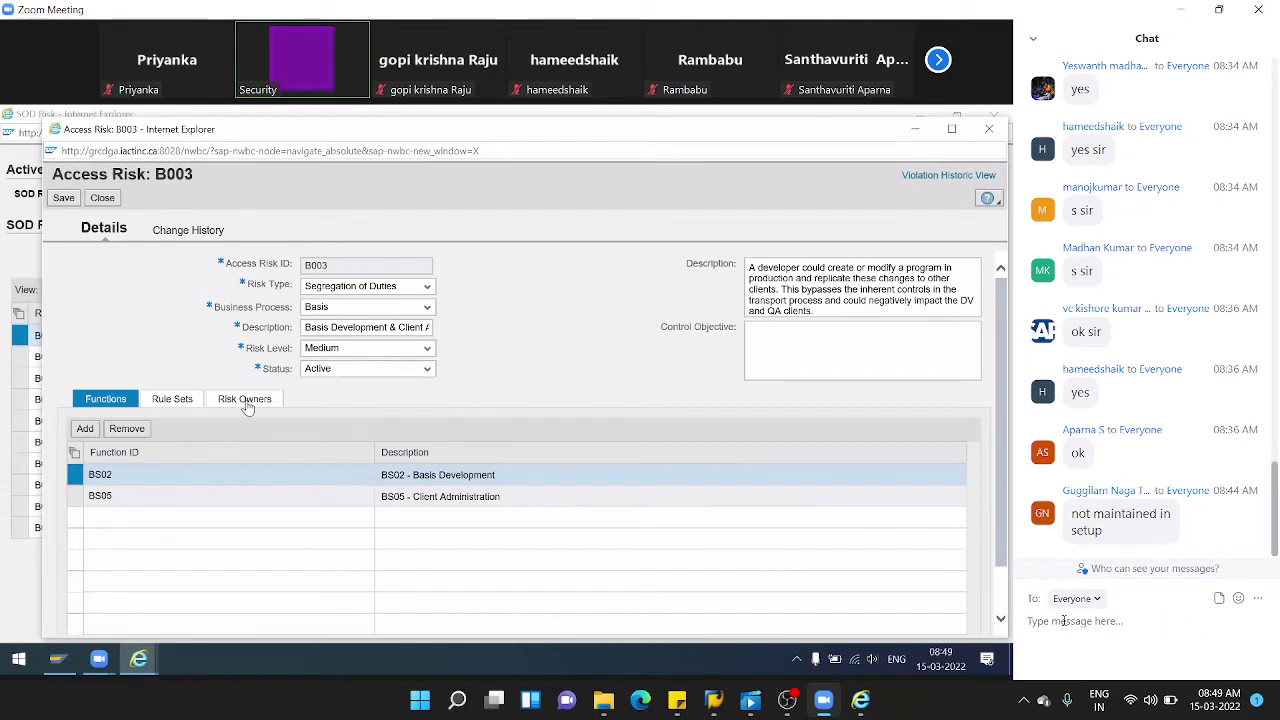
left_click(246, 400)
double_click(159, 484)
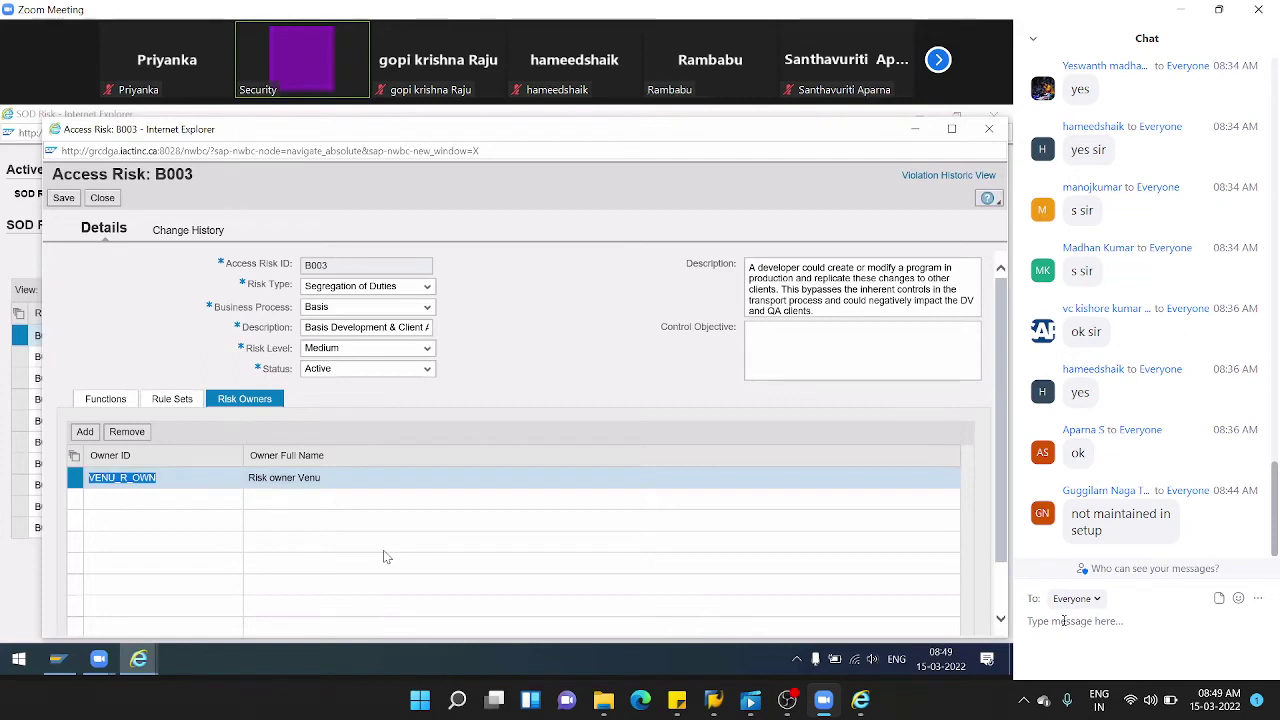
- Close B003 and the SOD risk list, returning to the owner reassignment window
left_click(103, 198)
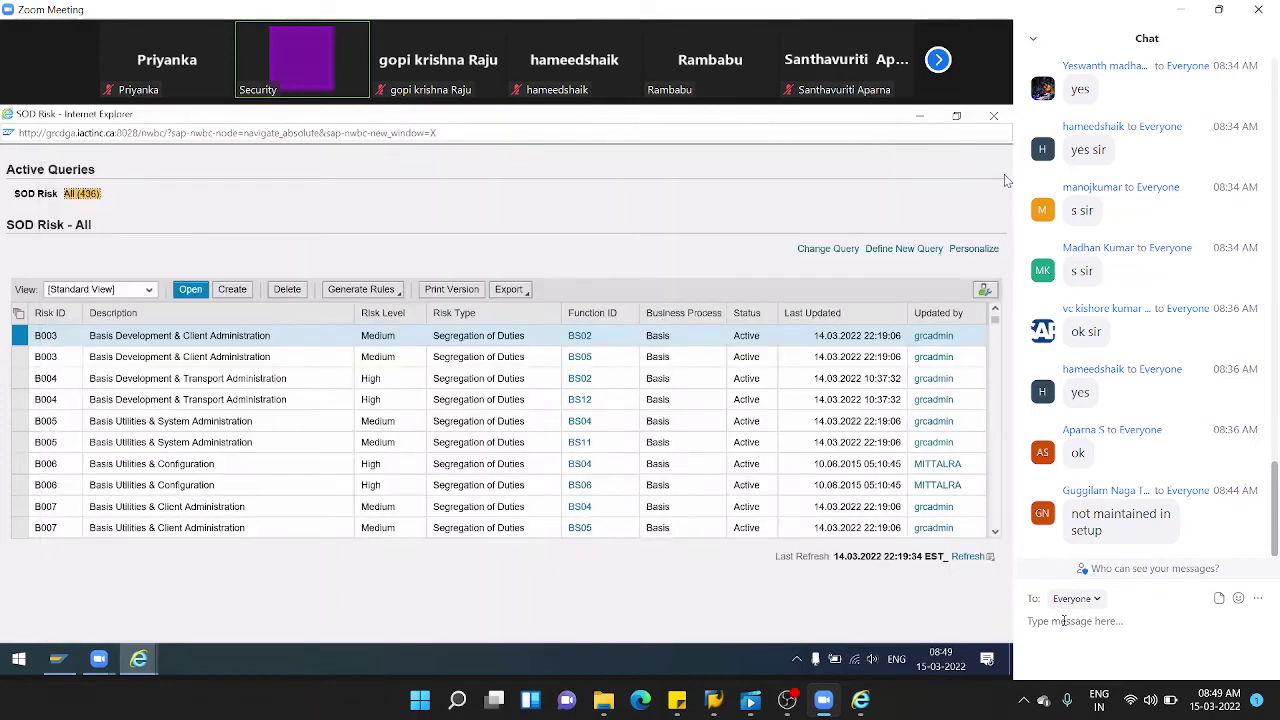
left_click(993, 116)
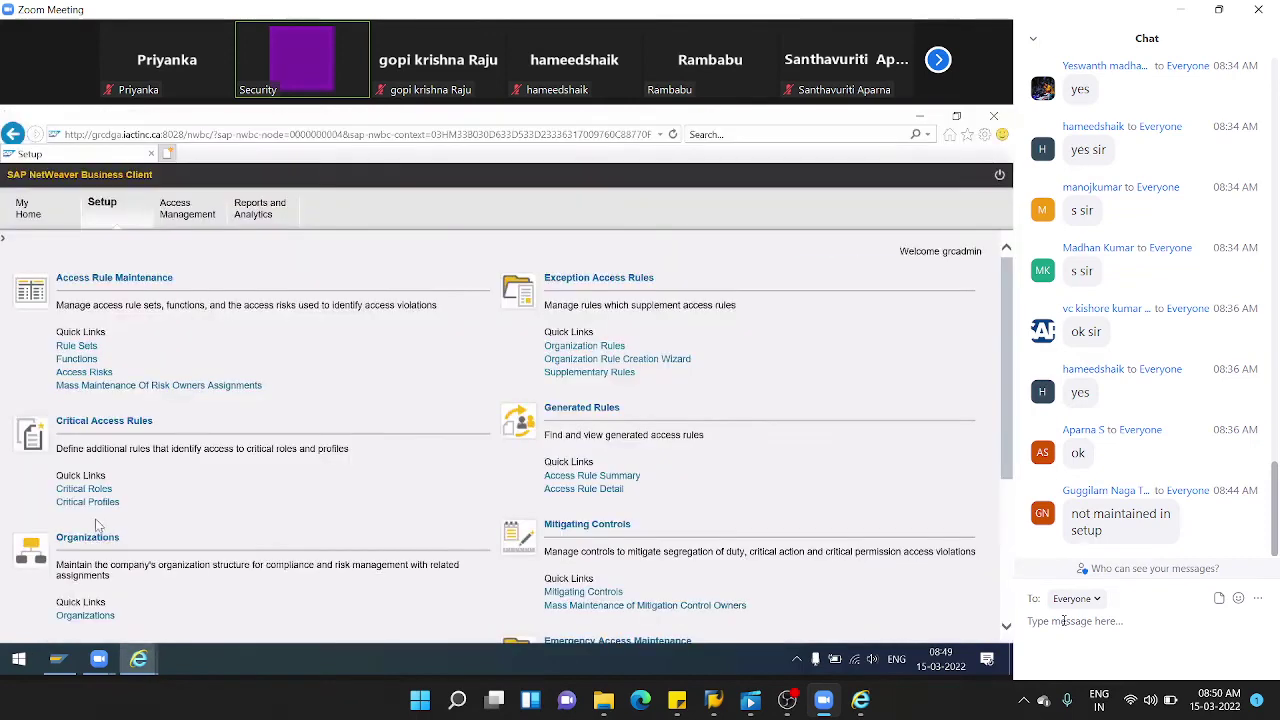
mouse_move(140, 660)
left_click(250, 600)
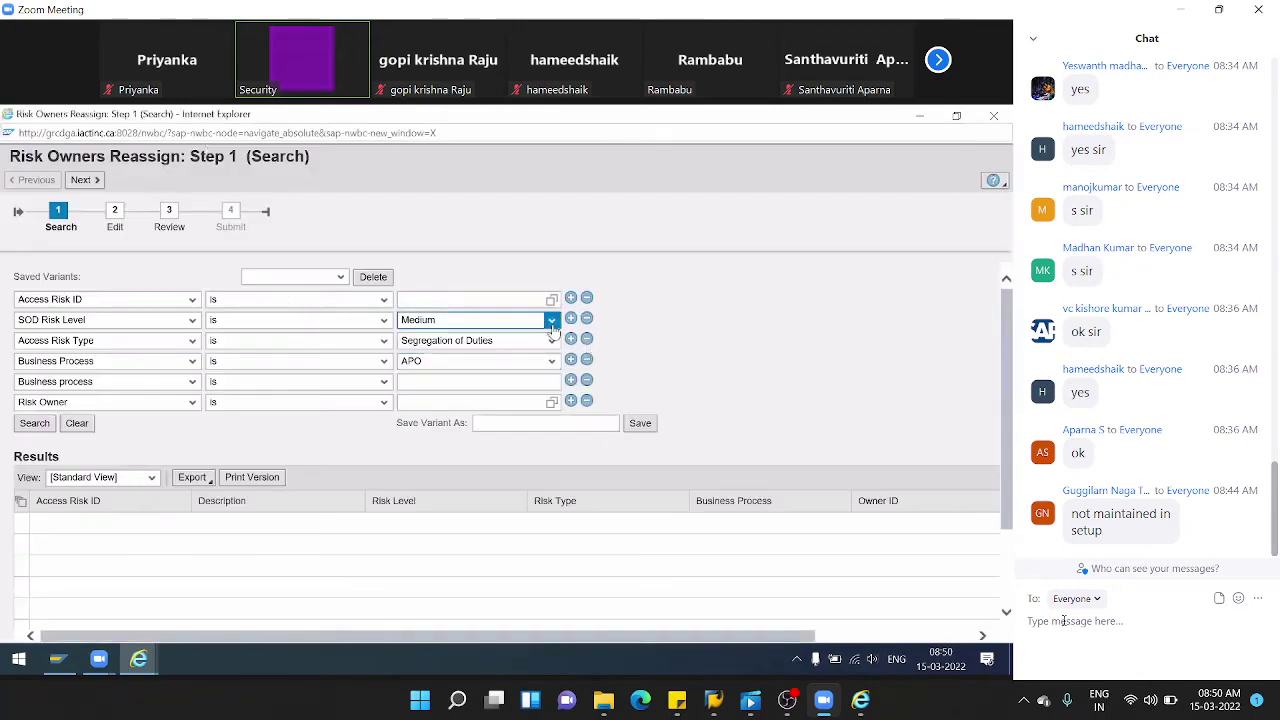
- Set the SOD Risk Level filter to Critical and add three more Access Risk ID lines
left_click(551, 322)
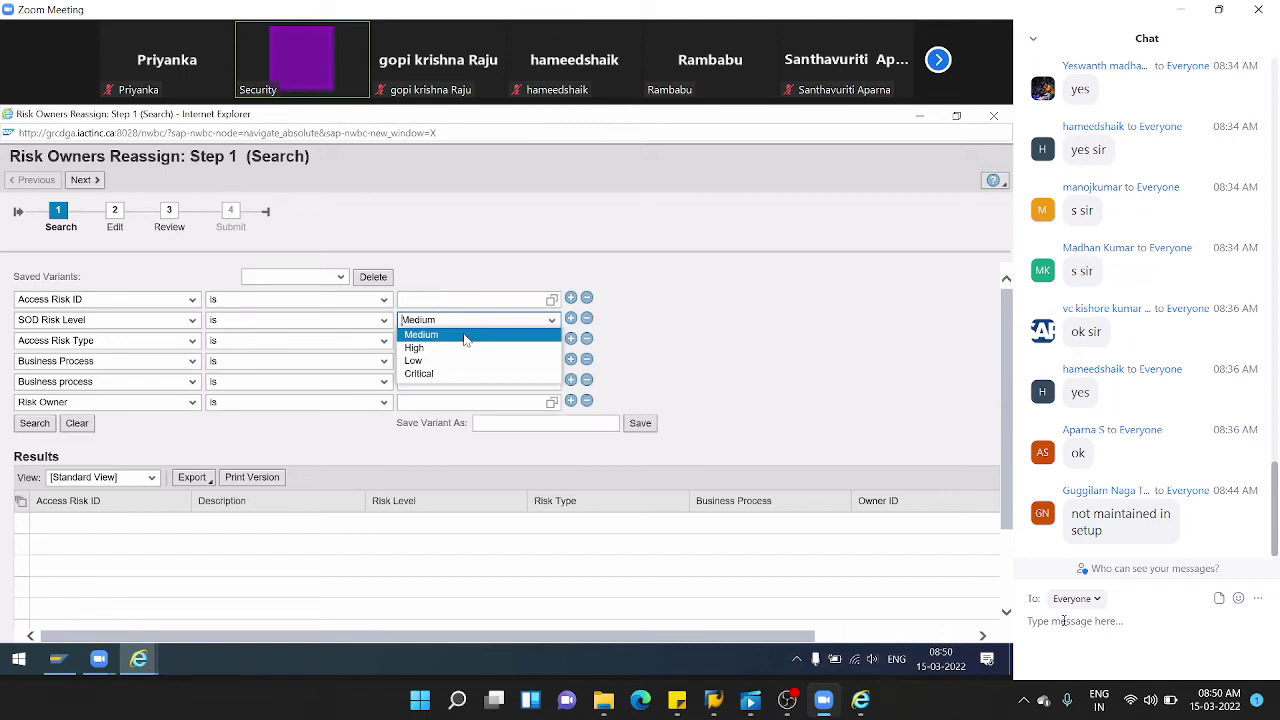
left_click(449, 373)
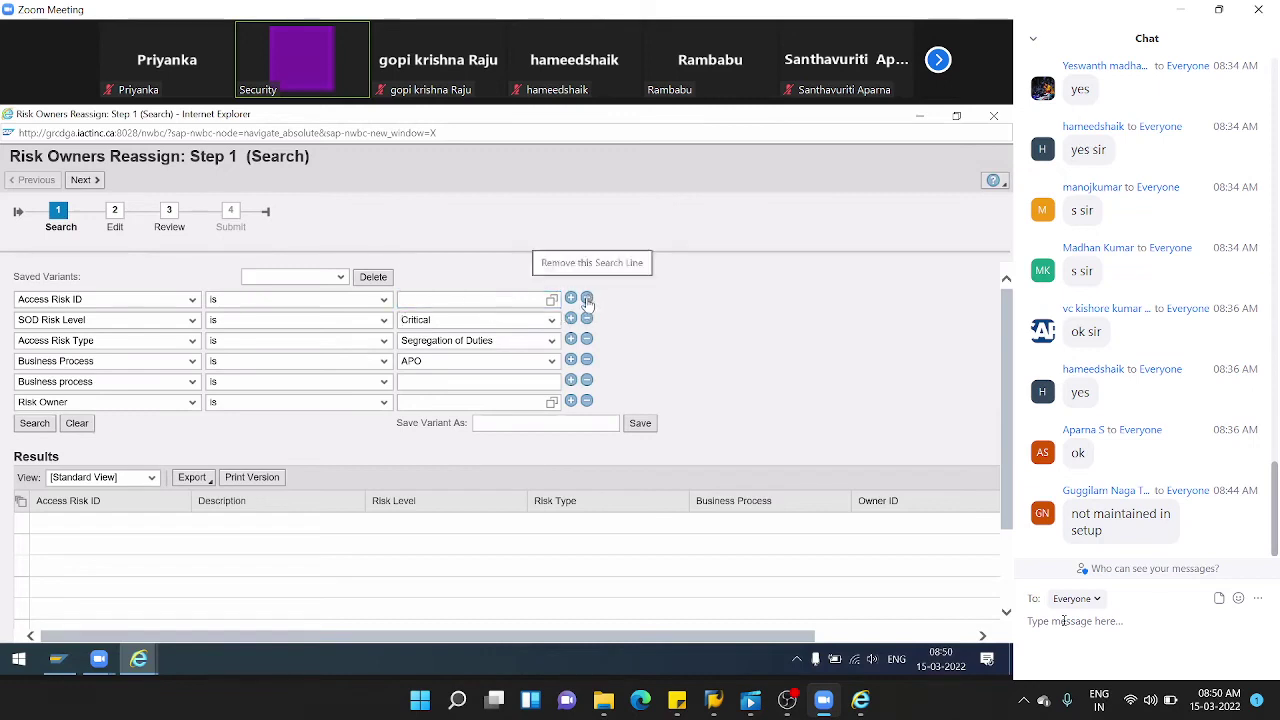
left_click(539, 302)
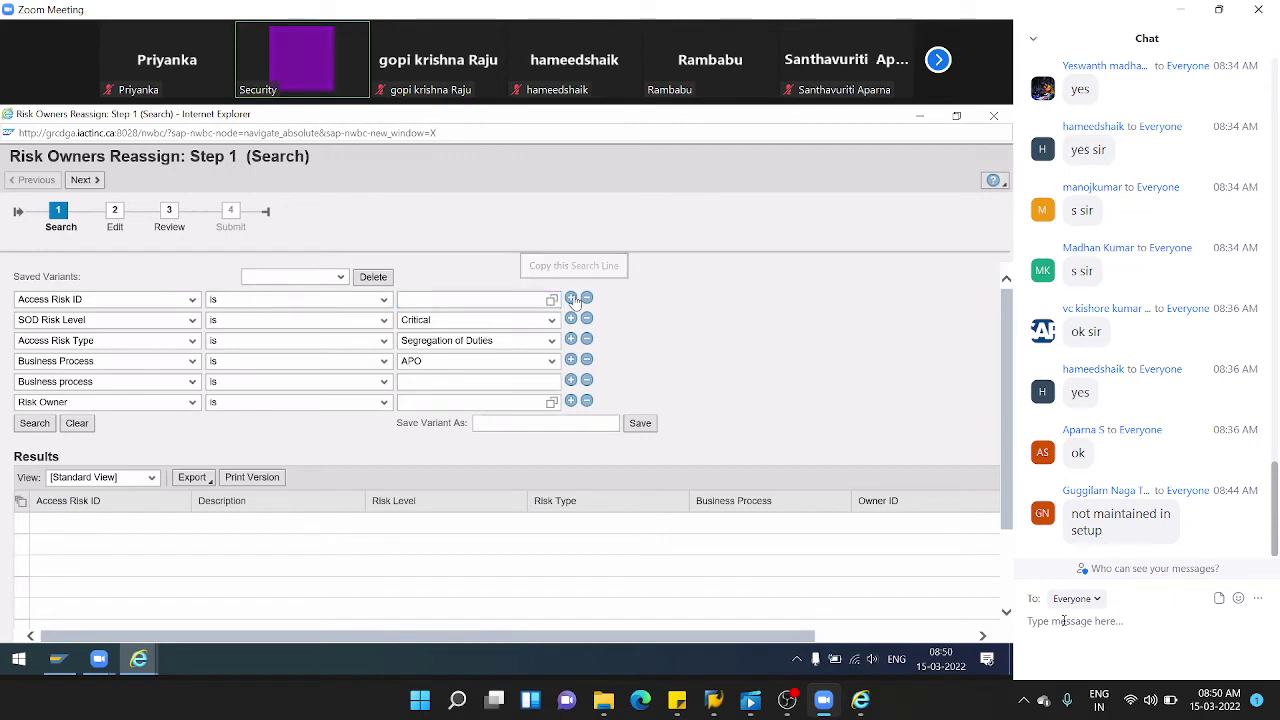
left_click(572, 299)
left_click(572, 299)
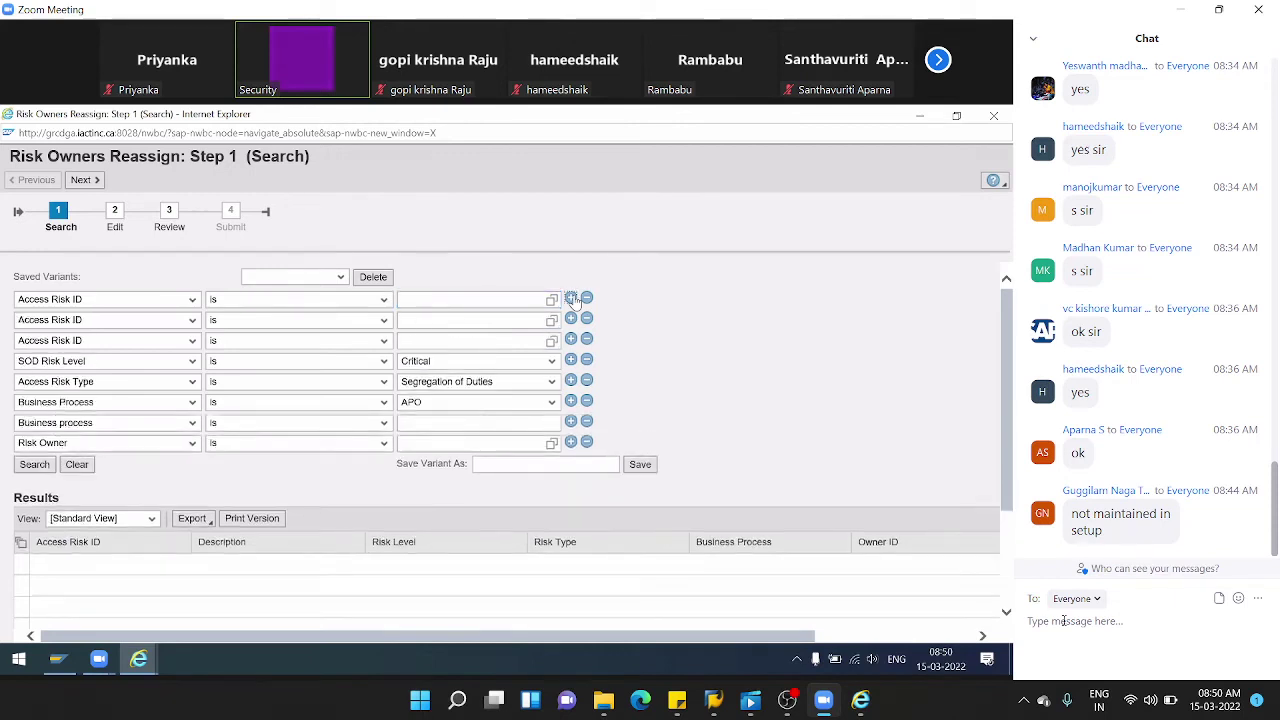
left_click(572, 299)
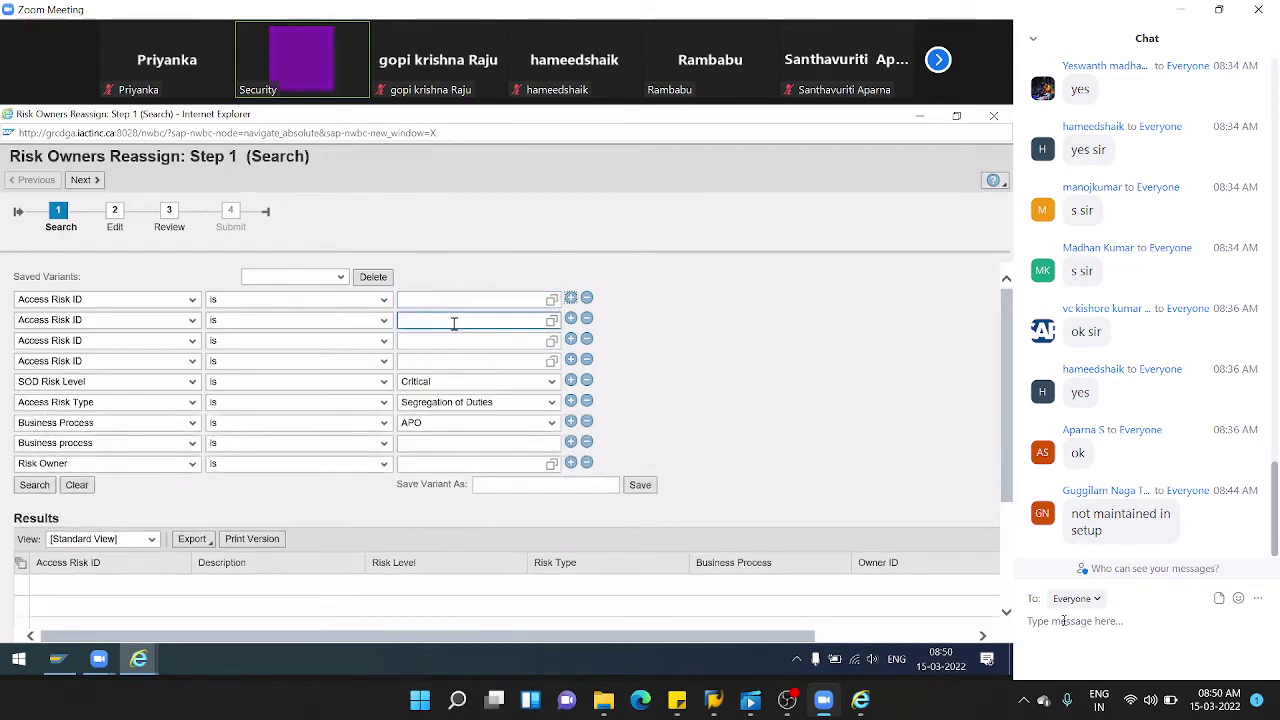
- Fill the first Access Risk ID with ZBWM_RIS from a Z* value-help search
left_click(553, 301)
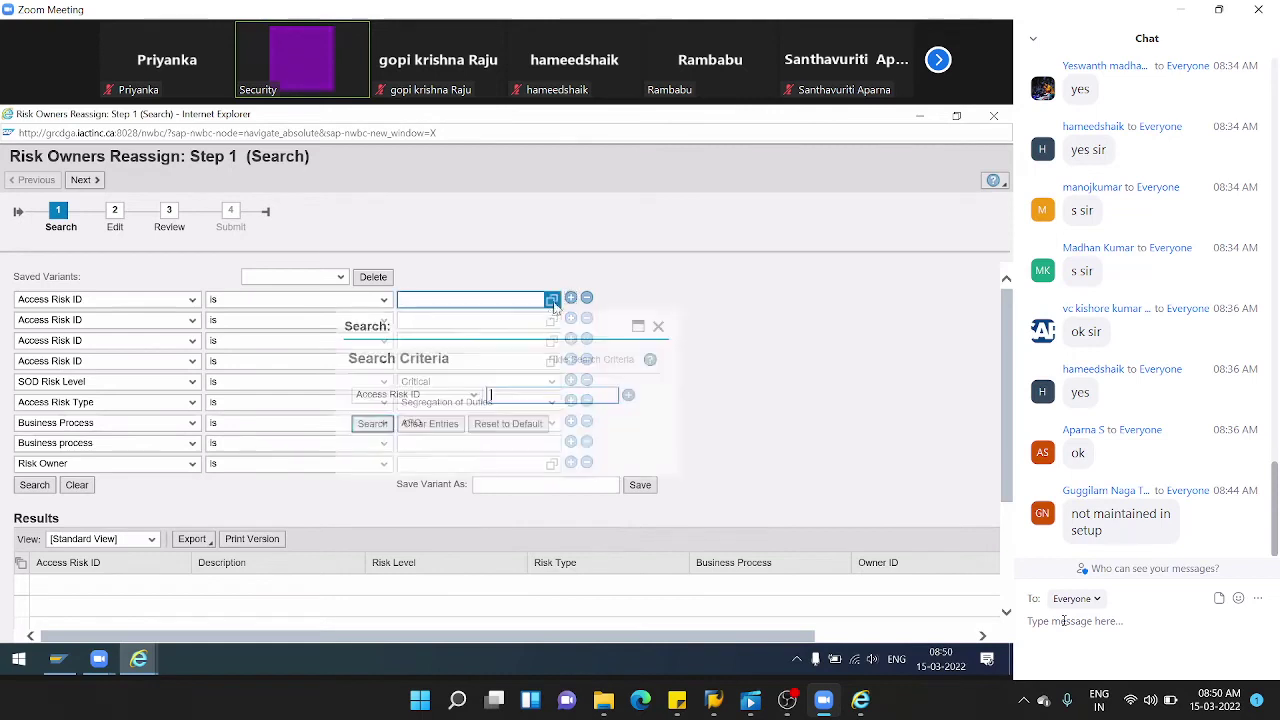
left_click(372, 424)
scroll(528, 408, "down", 2)
left_click(504, 259)
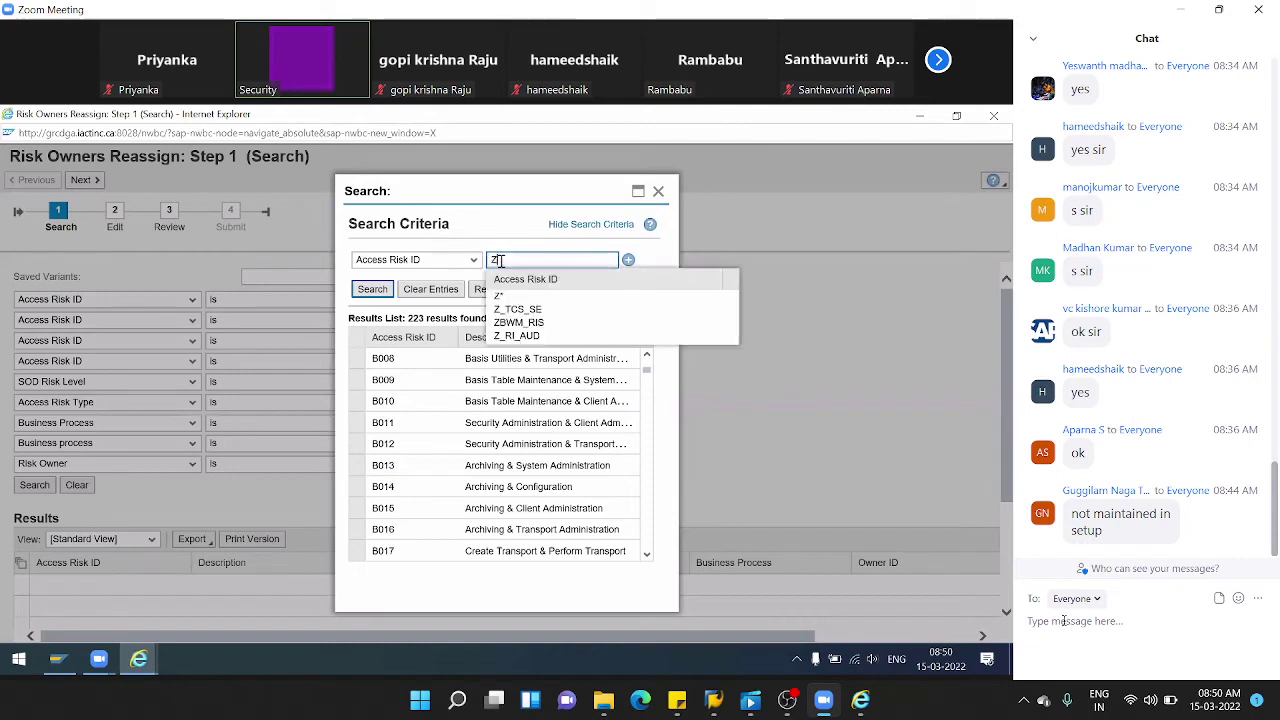
left_click(372, 289)
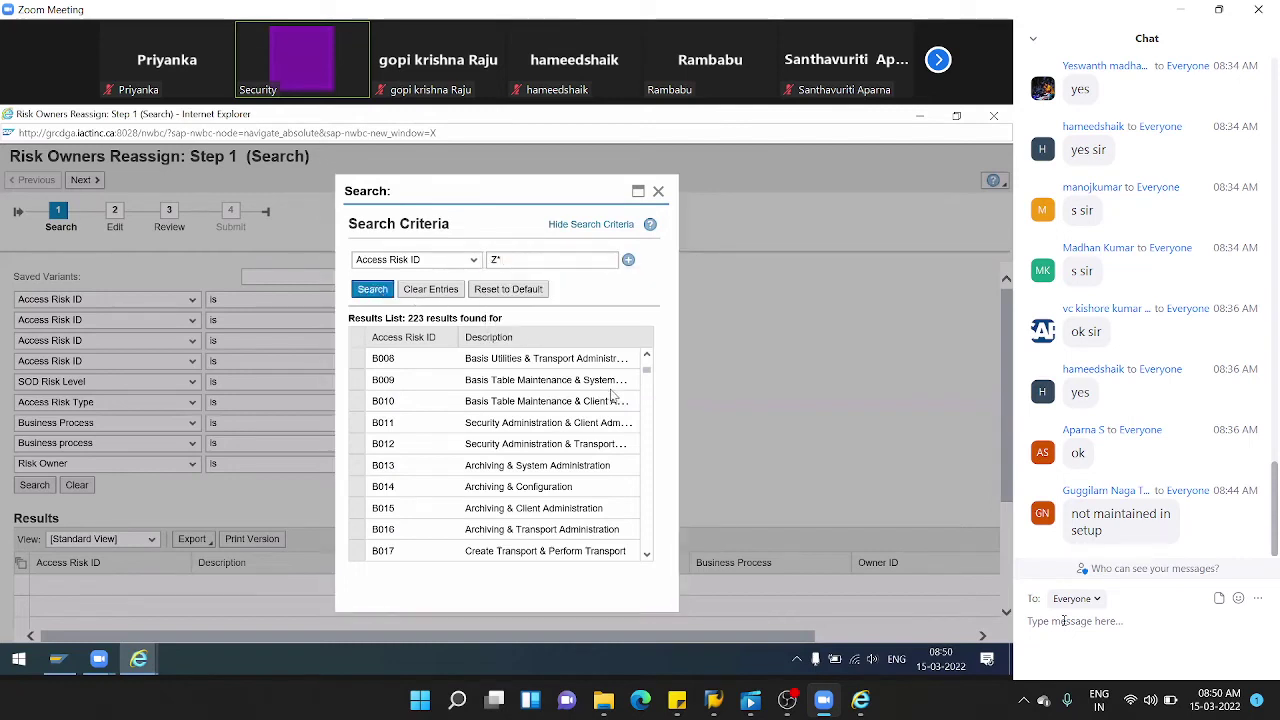
left_click(365, 440)
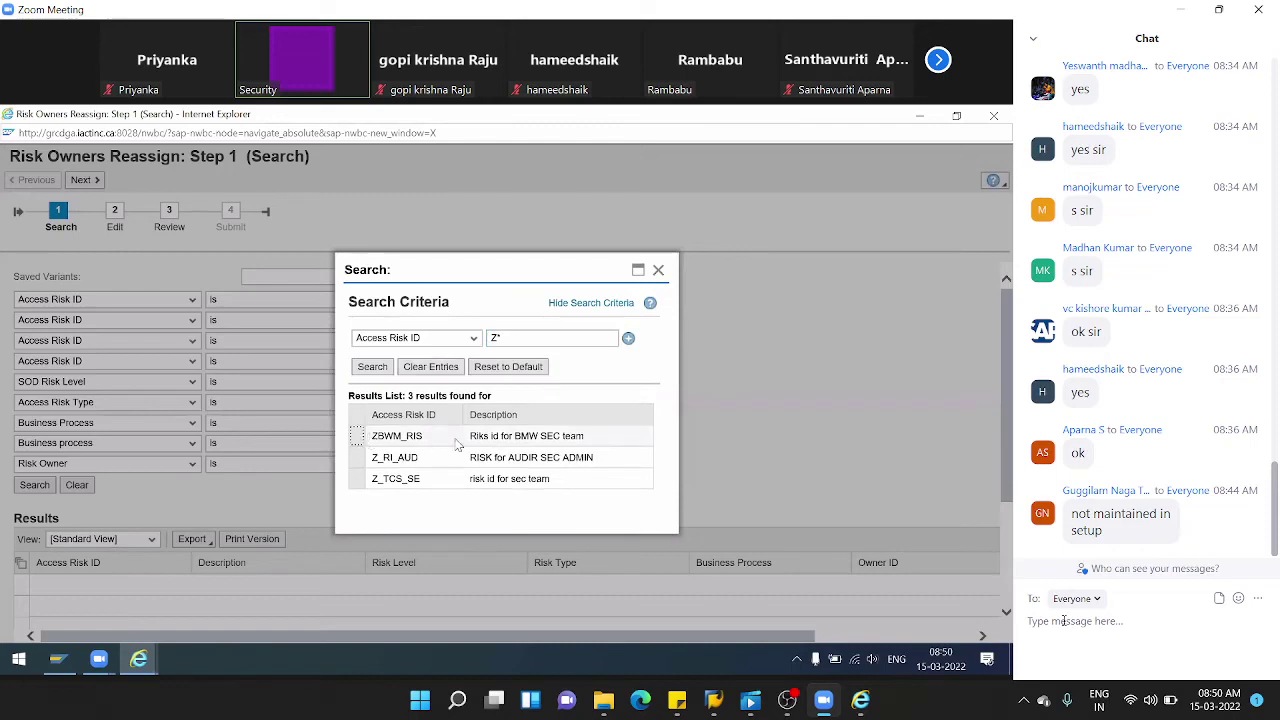
- Fill the second Access Risk ID with Z_RI_AUD using a Z* search
left_click(442, 321)
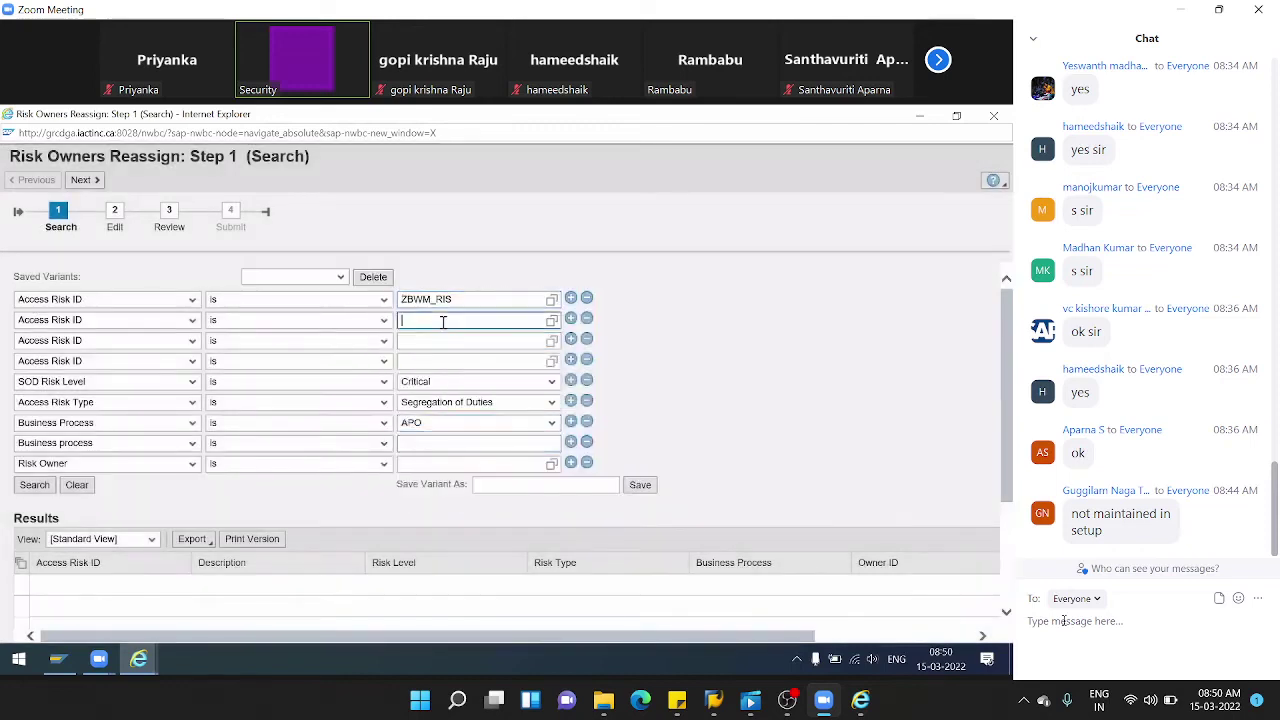
left_click(552, 320)
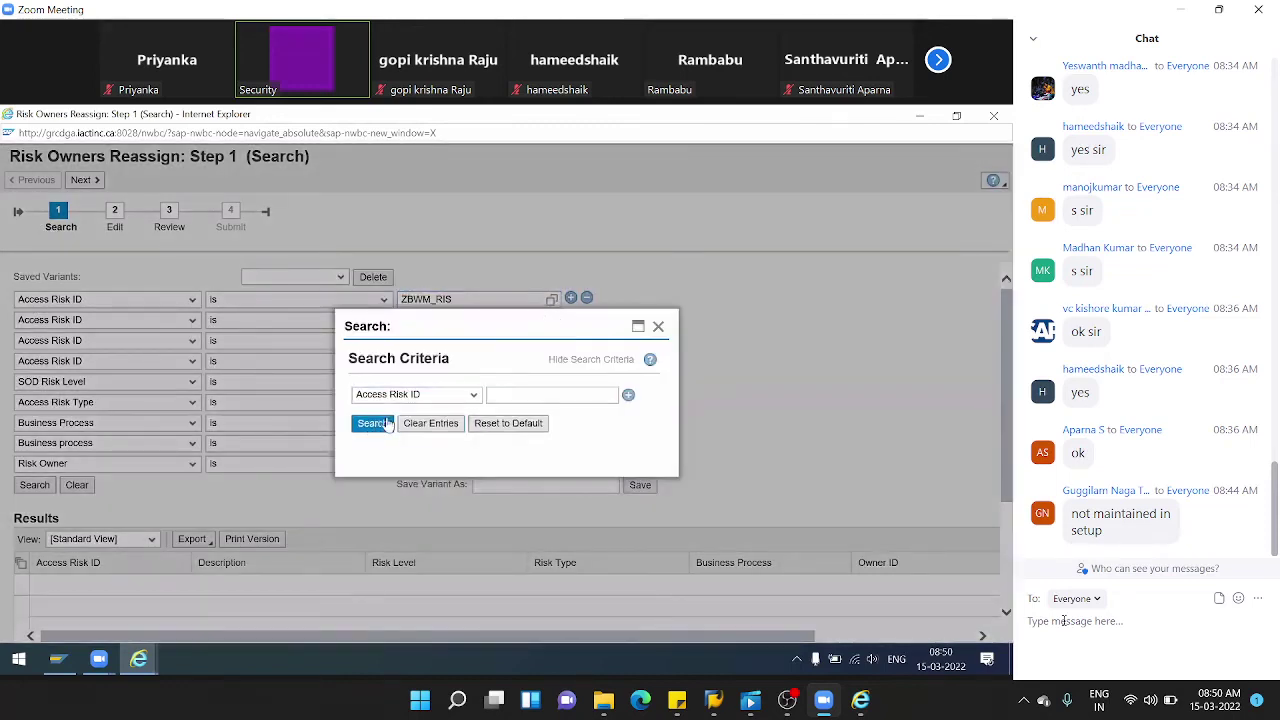
left_click(517, 259)
type("Z*")
left_click(374, 292)
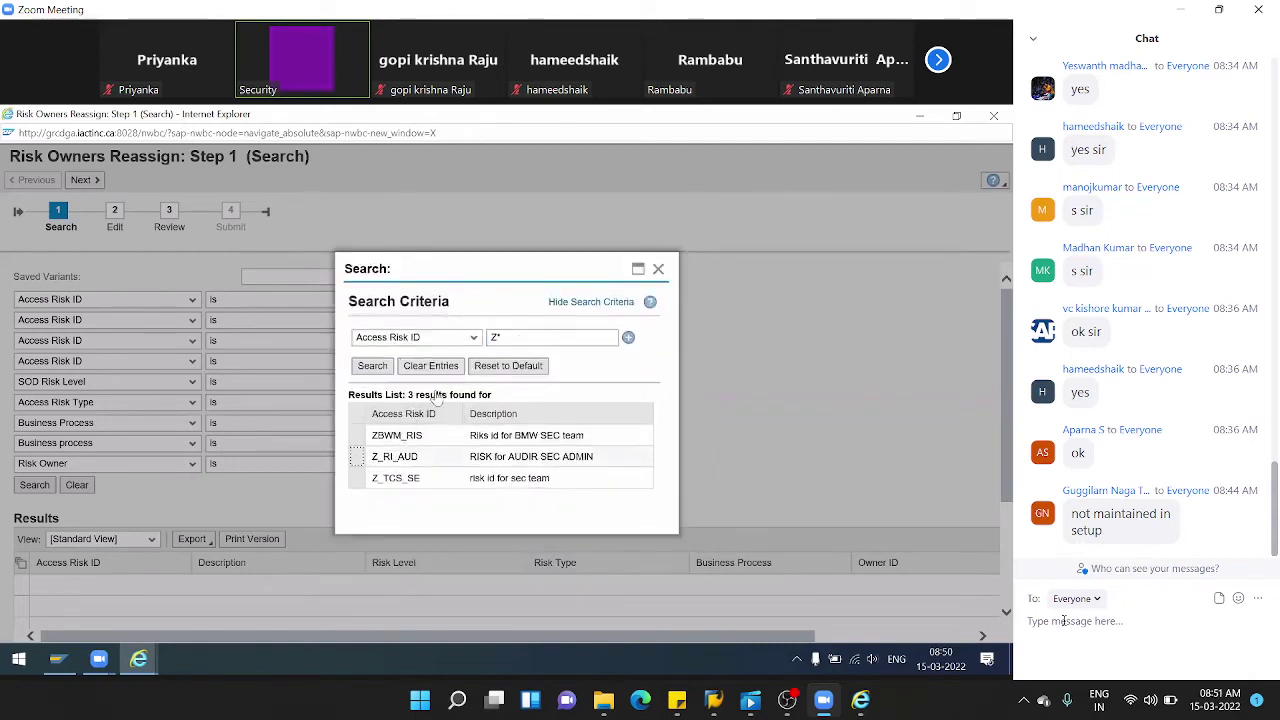
left_click(362, 466)
left_click(477, 340)
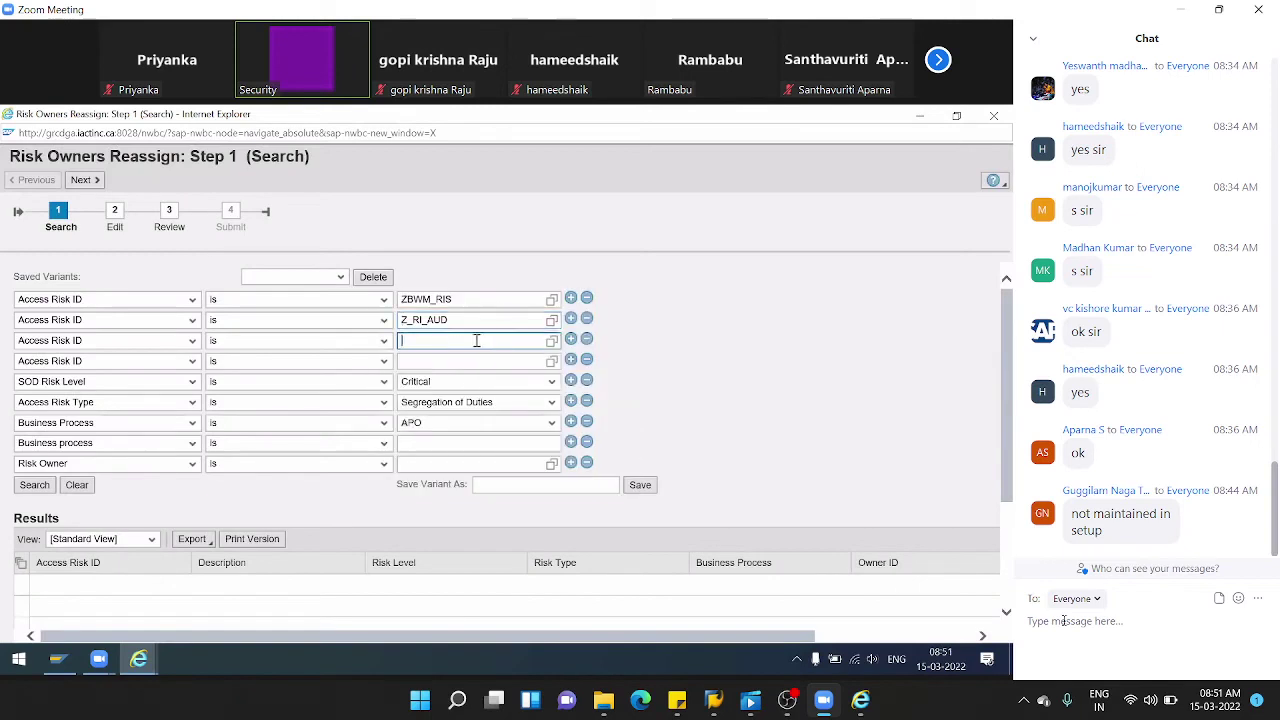
- Replace the duplicate ZBWM_RIS in the third Access Risk ID with Z_TCS_SE
left_click(552, 342)
type("Z*")
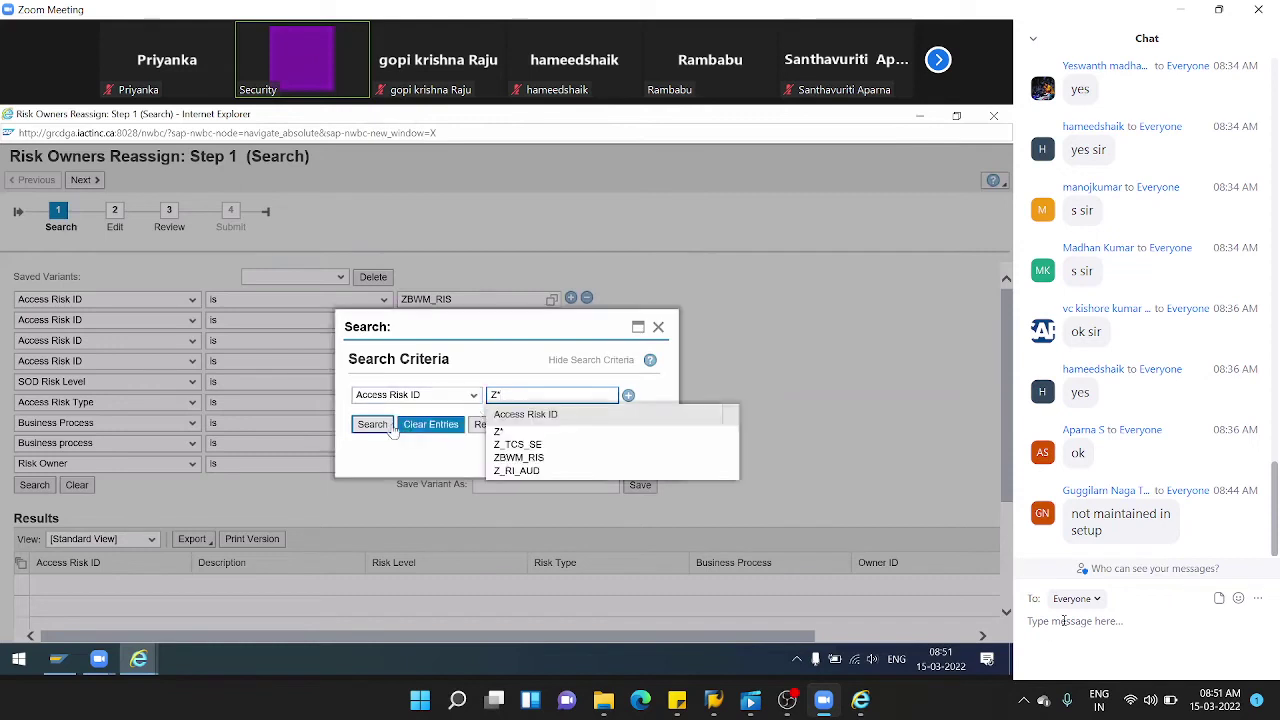
left_click(373, 424)
left_click(395, 432)
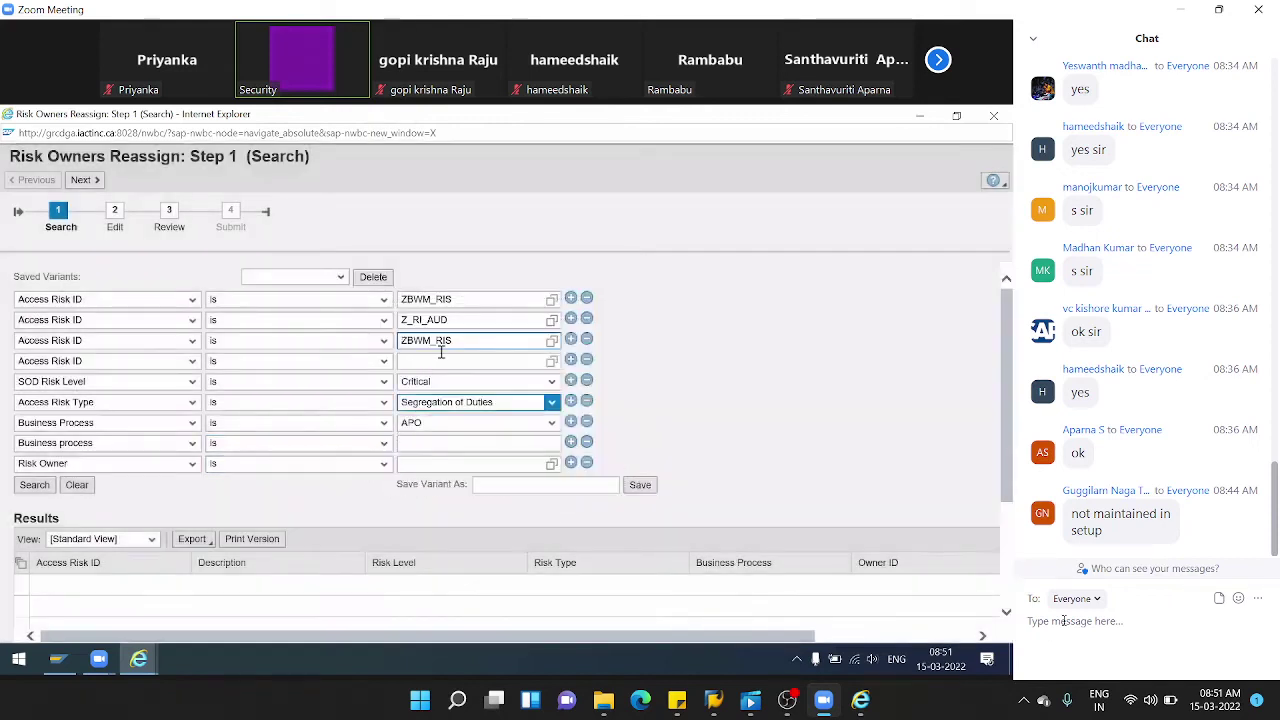
left_click_drag(463, 345, 278, 342)
key("BackSpace")
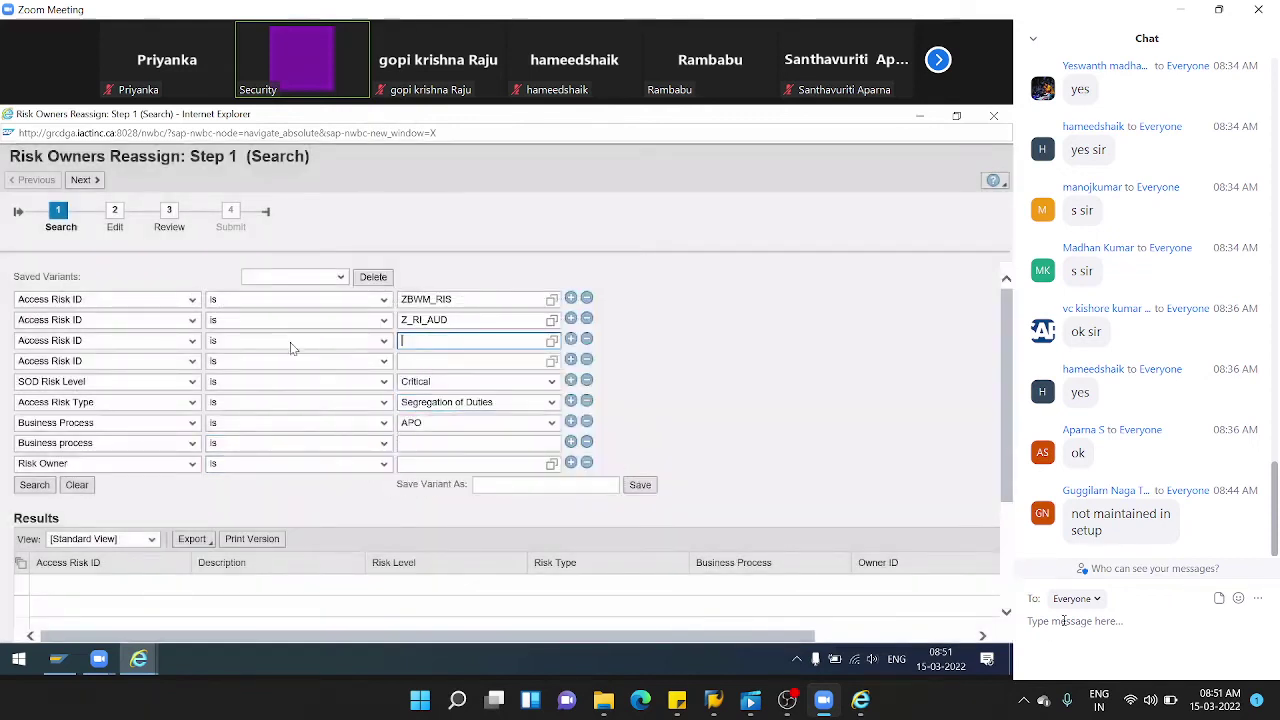
left_click(552, 340)
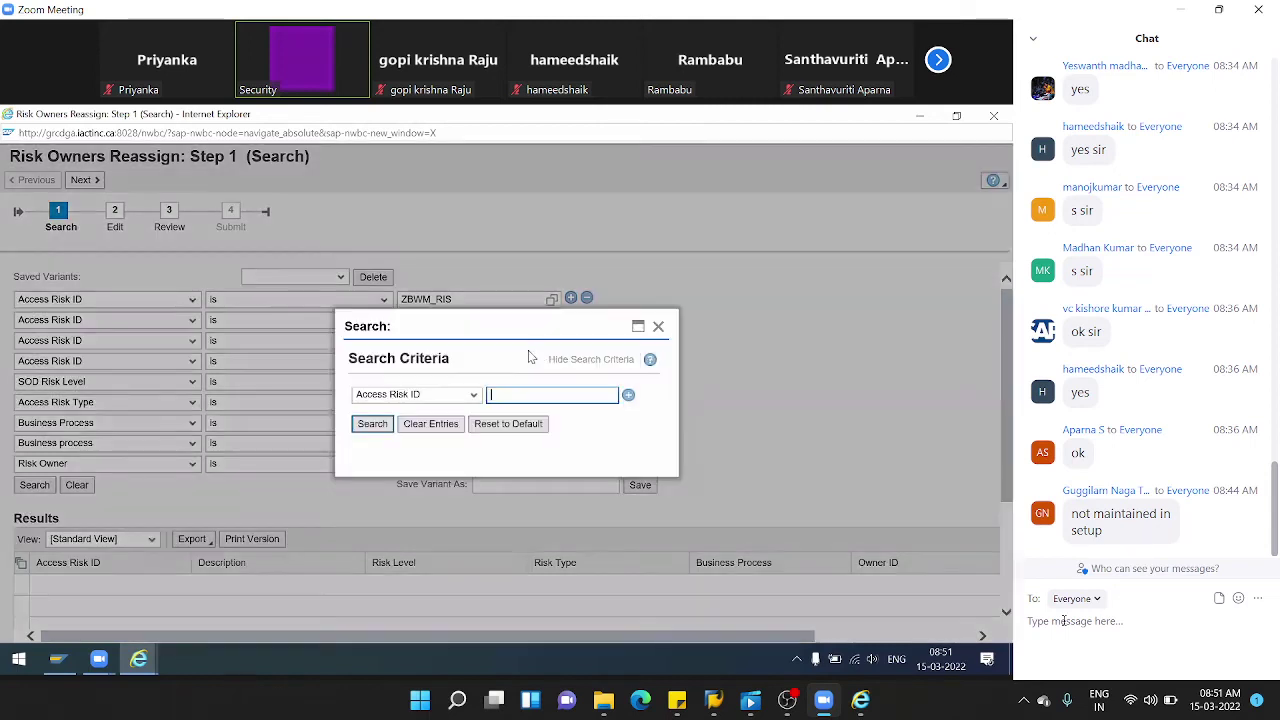
left_click(370, 424)
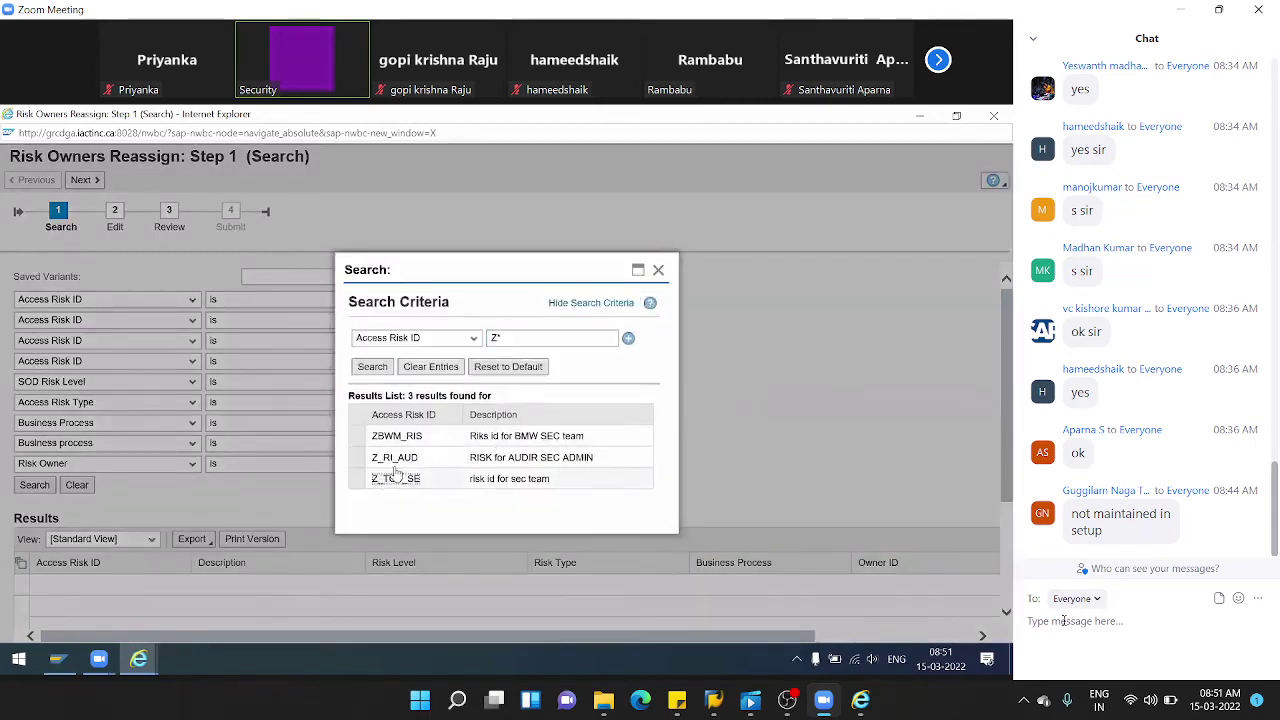
left_click(396, 477)
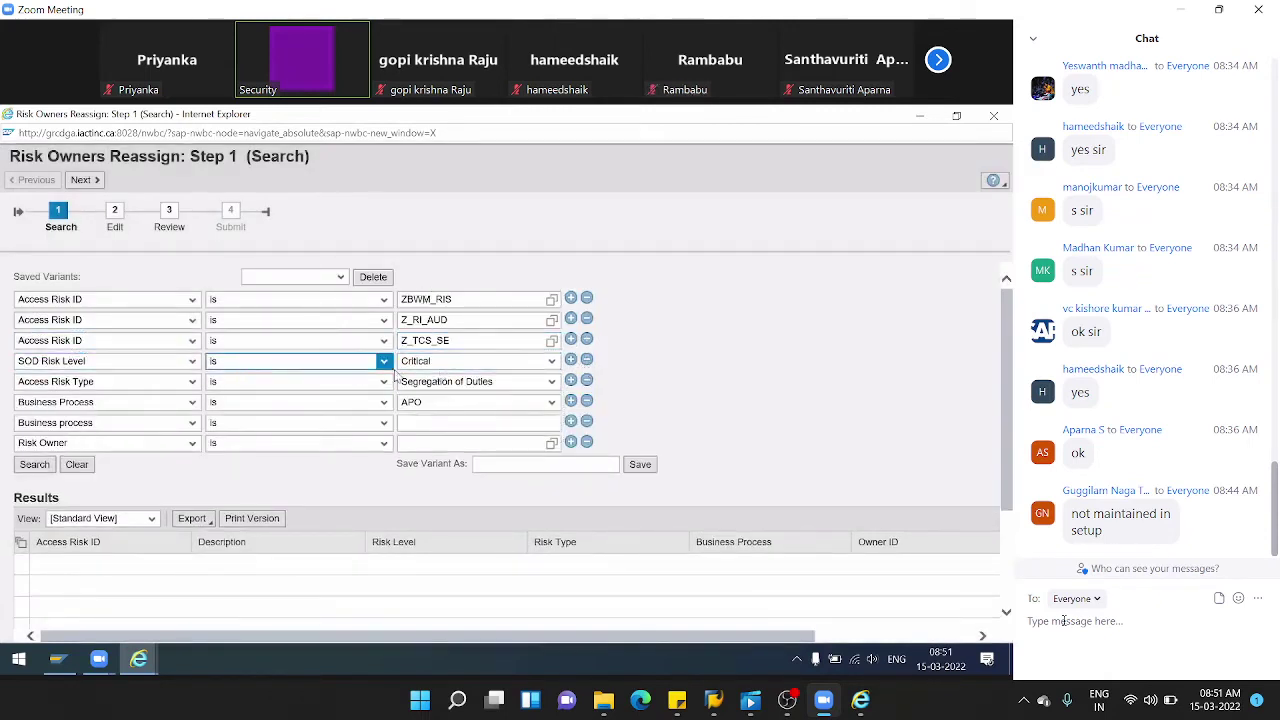
- Set Business Process to Basis and remove the empty extra Business process line
left_click(551, 401)
left_click(470, 420)
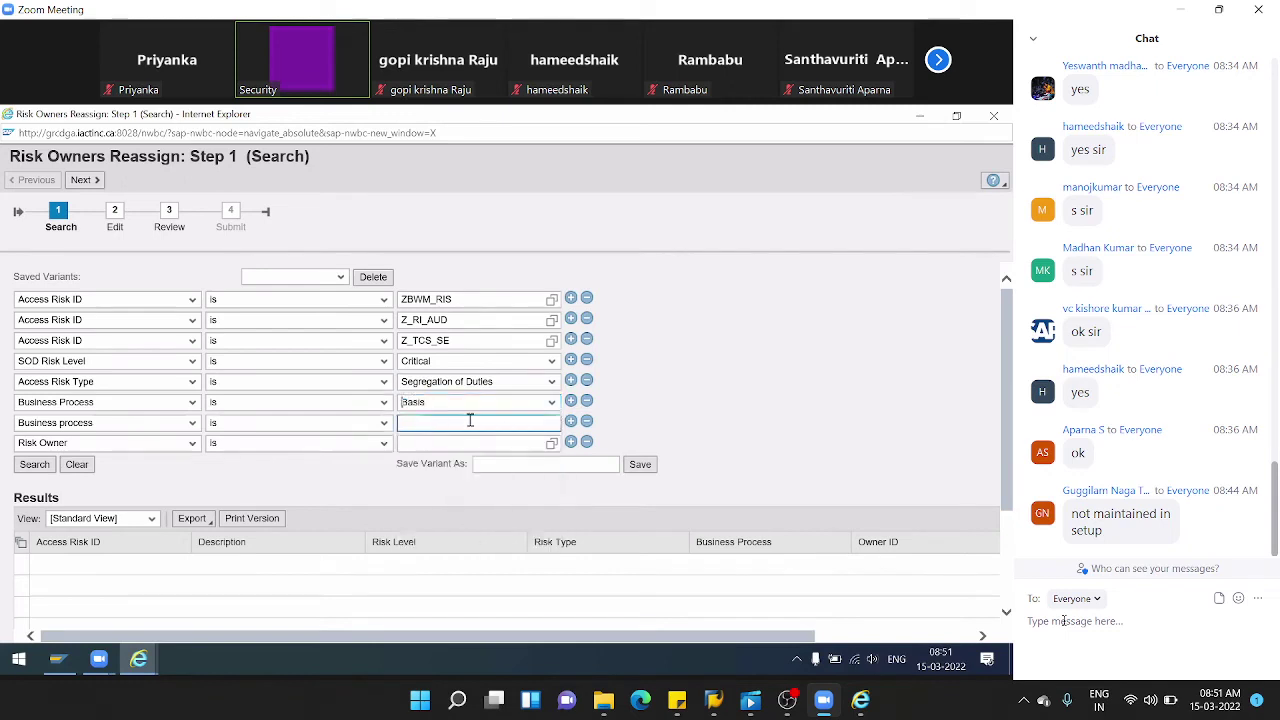
left_click(586, 421)
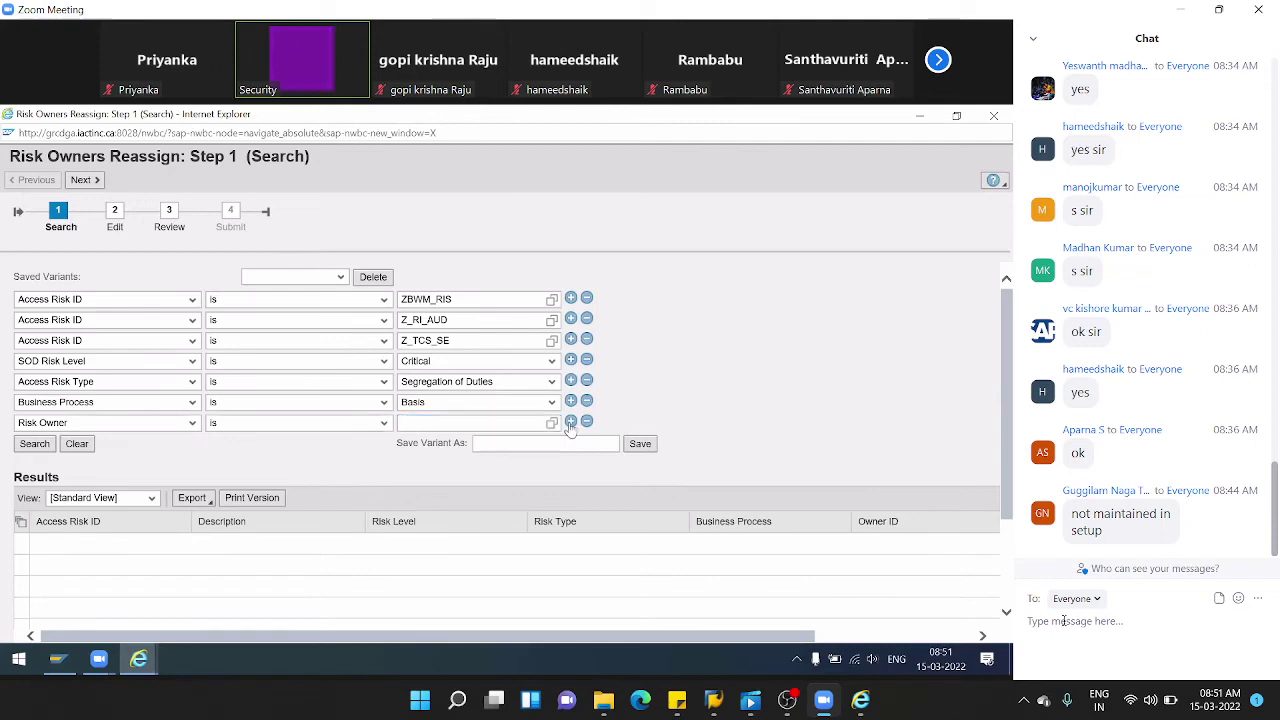
- Run the search, then remove the SOD Risk Level criterion
left_click(43, 448)
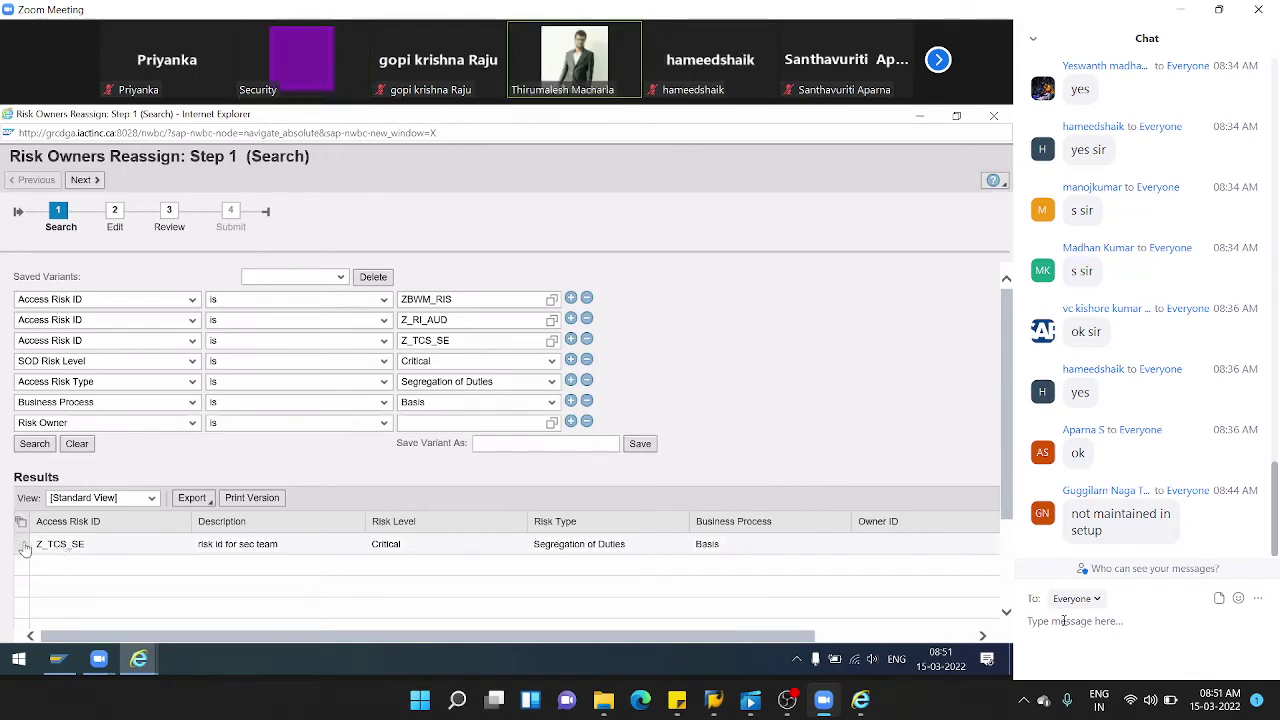
left_click(24, 546)
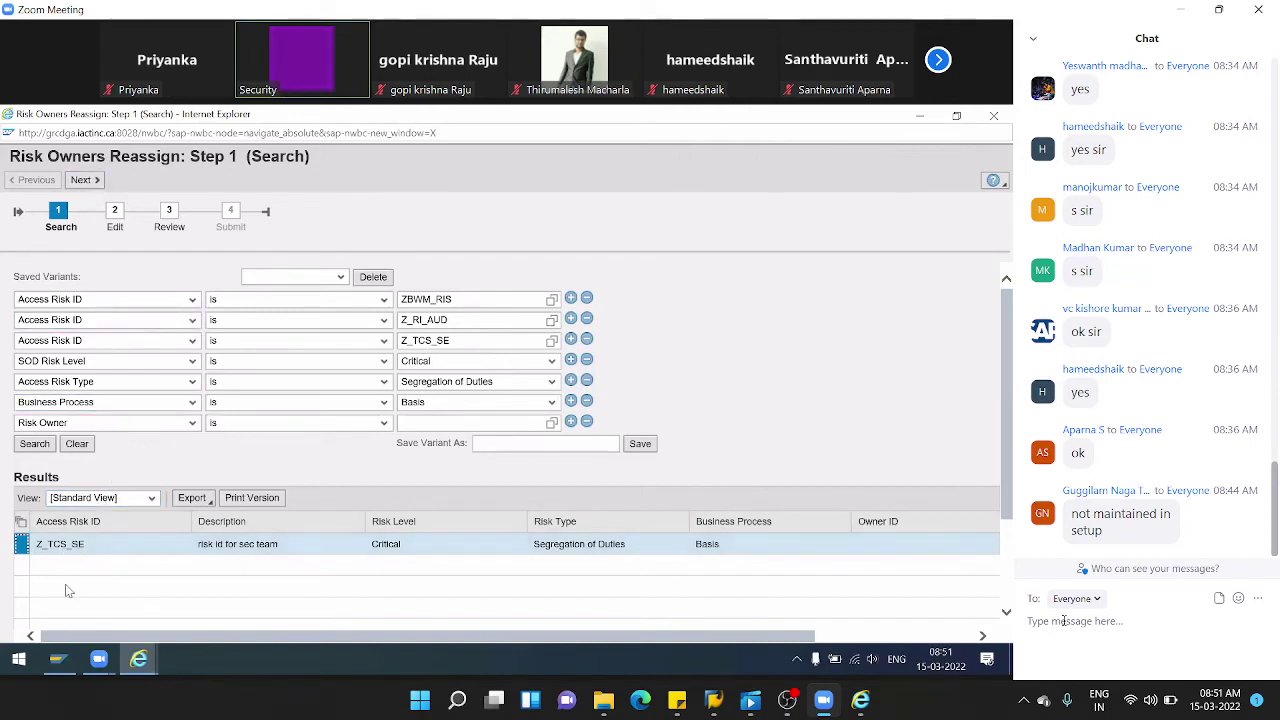
left_click(551, 362)
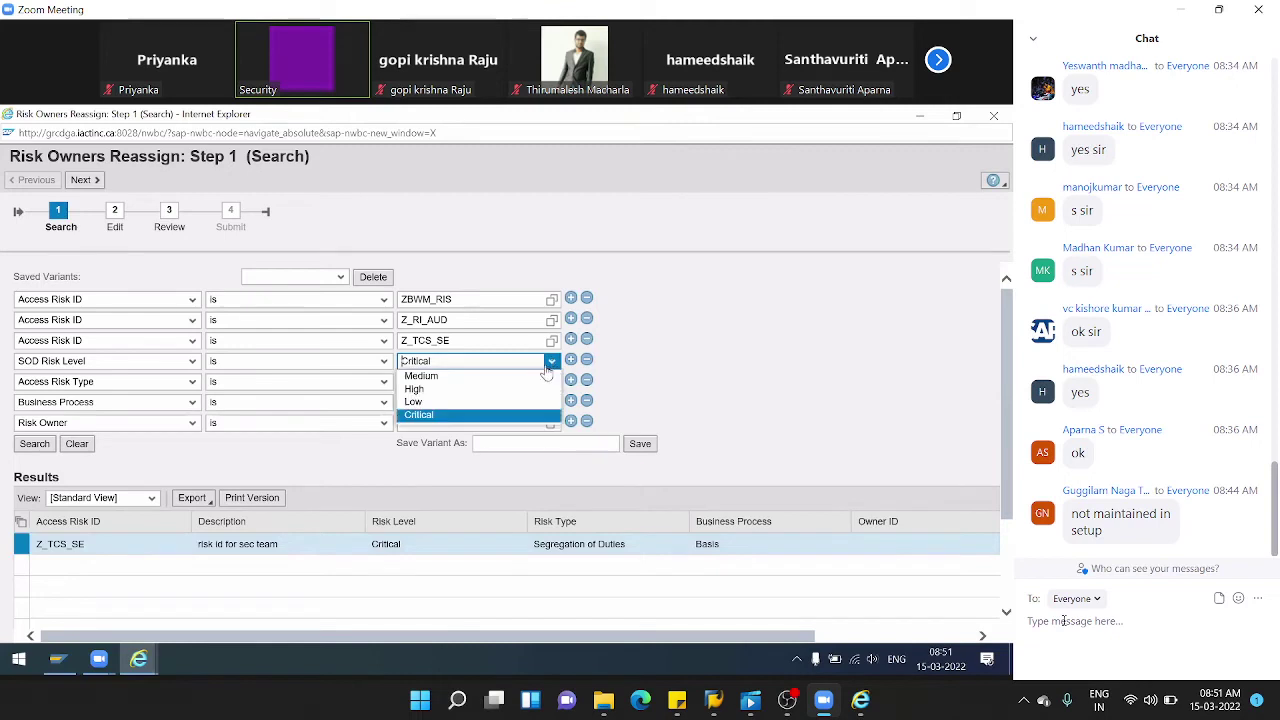
left_click(587, 360)
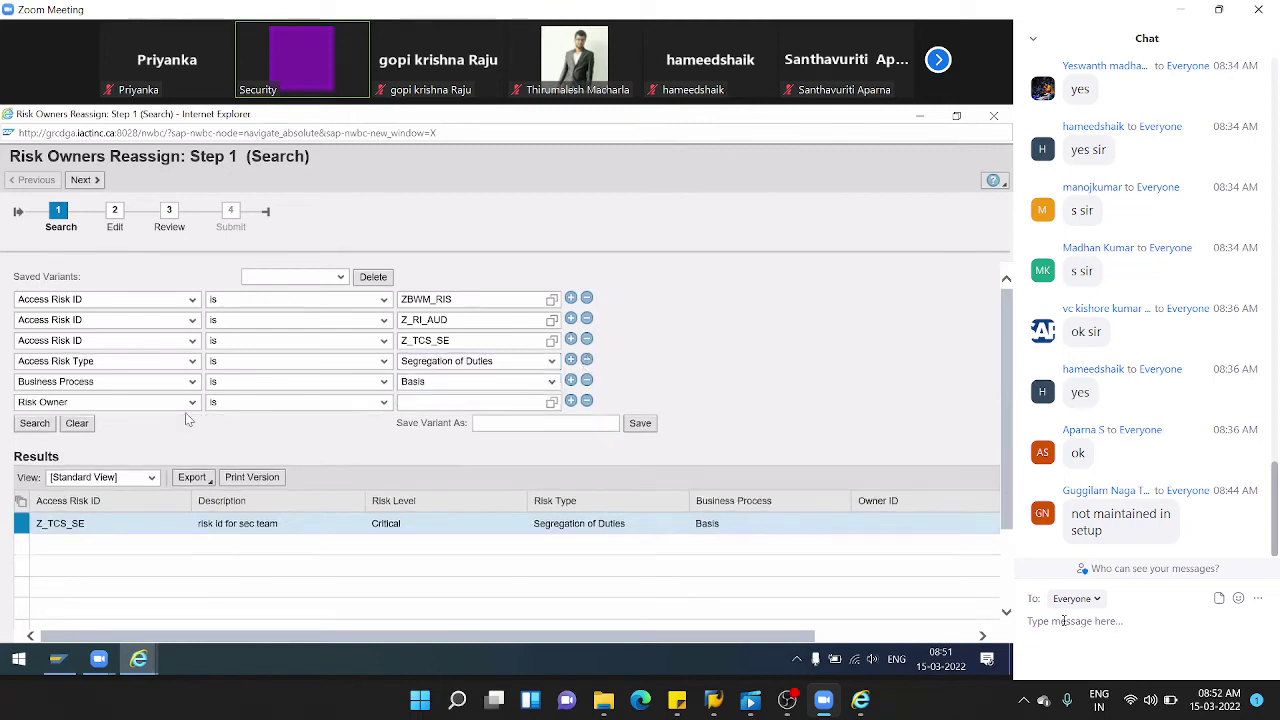
- Rerun the search, select all three results ZBWM_RIS, Z_RI_AUD and Z_TCS_SE, and go on to Edit
left_click(34, 424)
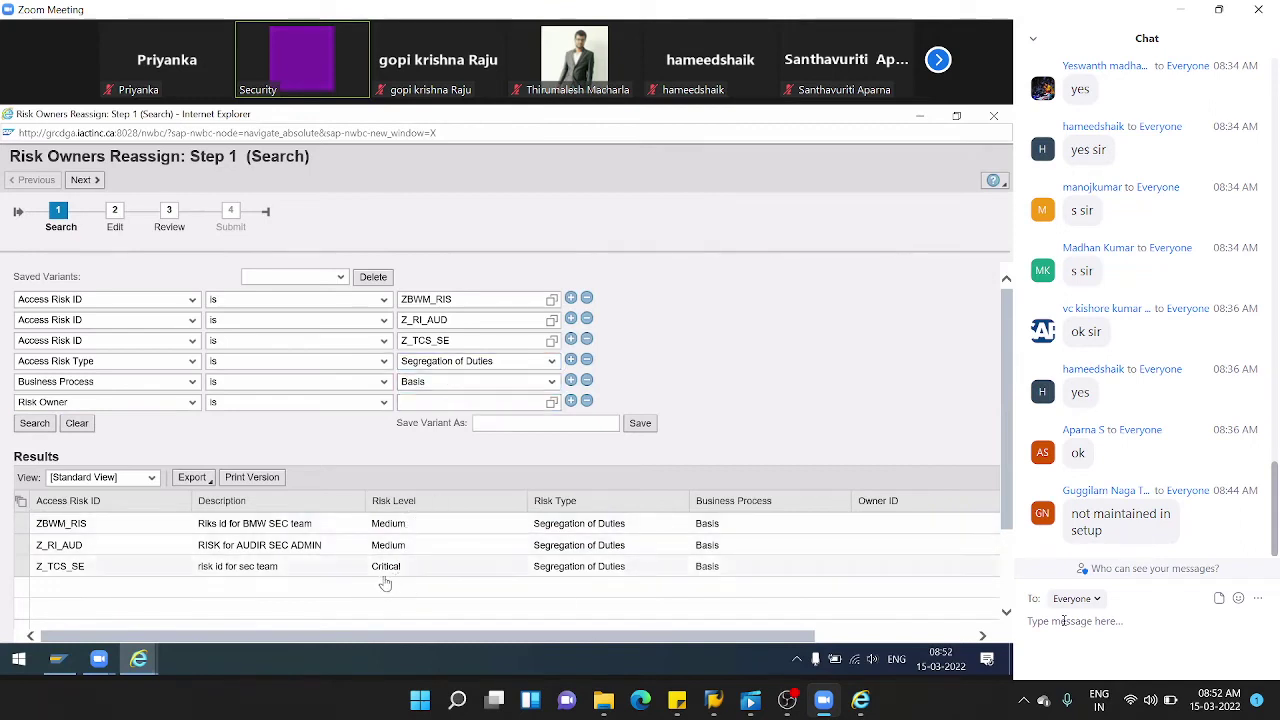
left_click(25, 569)
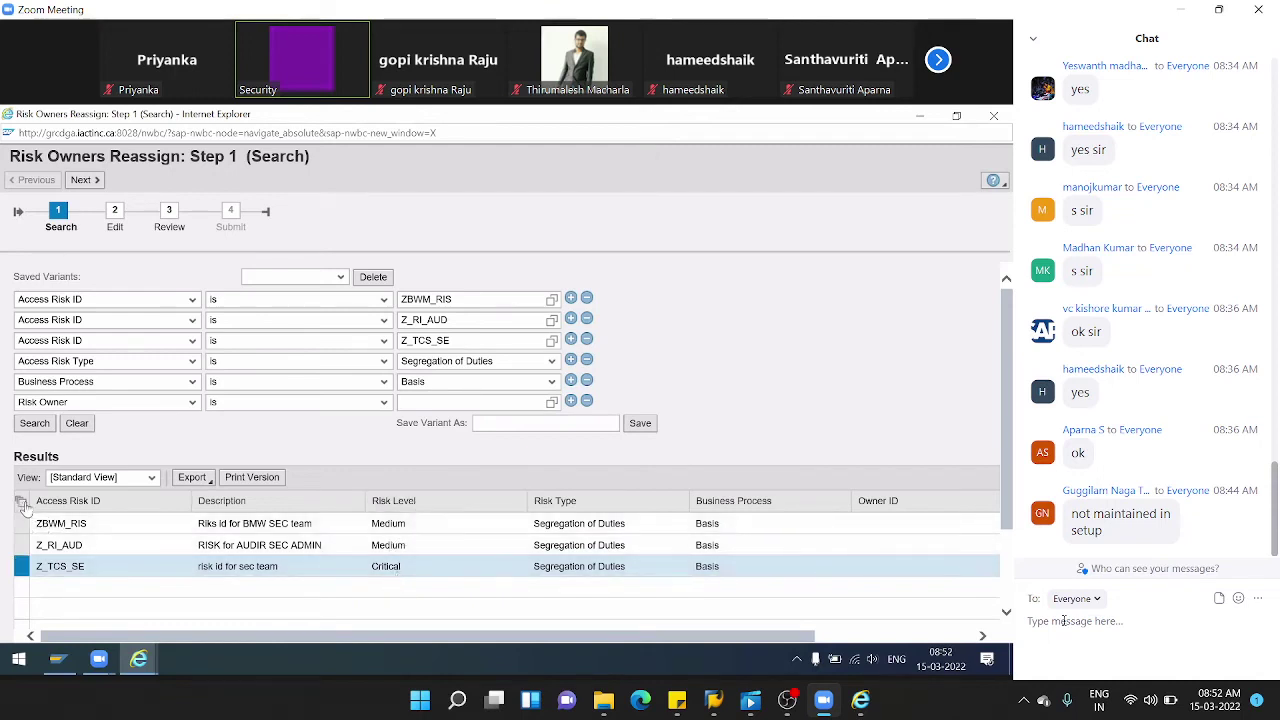
left_click(21, 507)
left_click(38, 513)
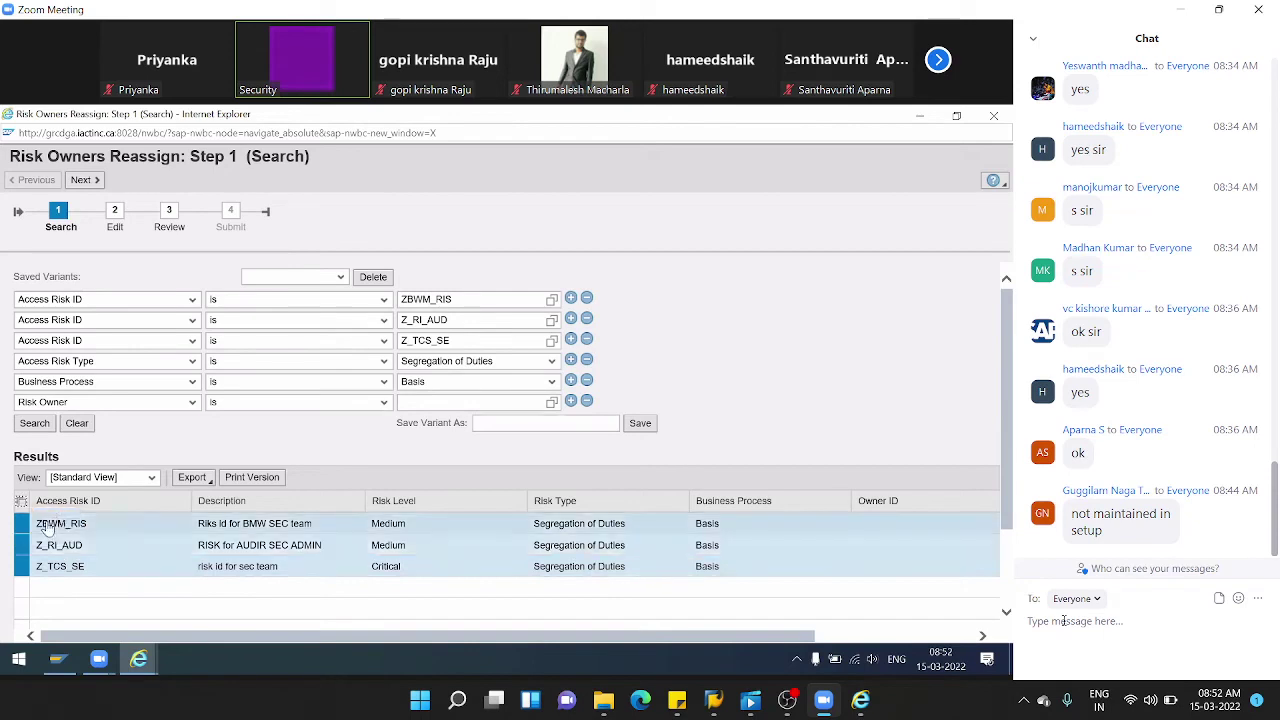
left_click(83, 179)
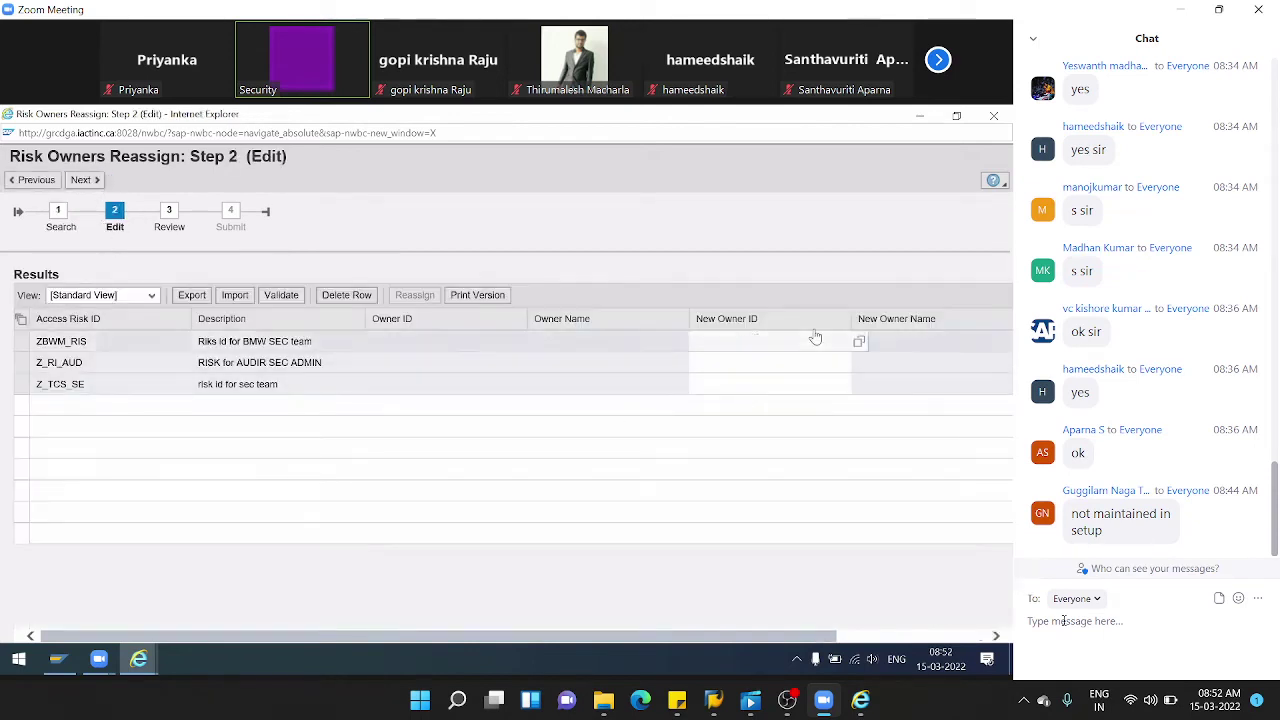
- Paste the risk owner's user ID as New Owner ID for all three risks, then review and submit
left_click(776, 344)
type("VENU_R_OWN")
left_click(743, 362)
type("VENU_R_OWN")
left_click(734, 384)
type("VENU_R_OWN")
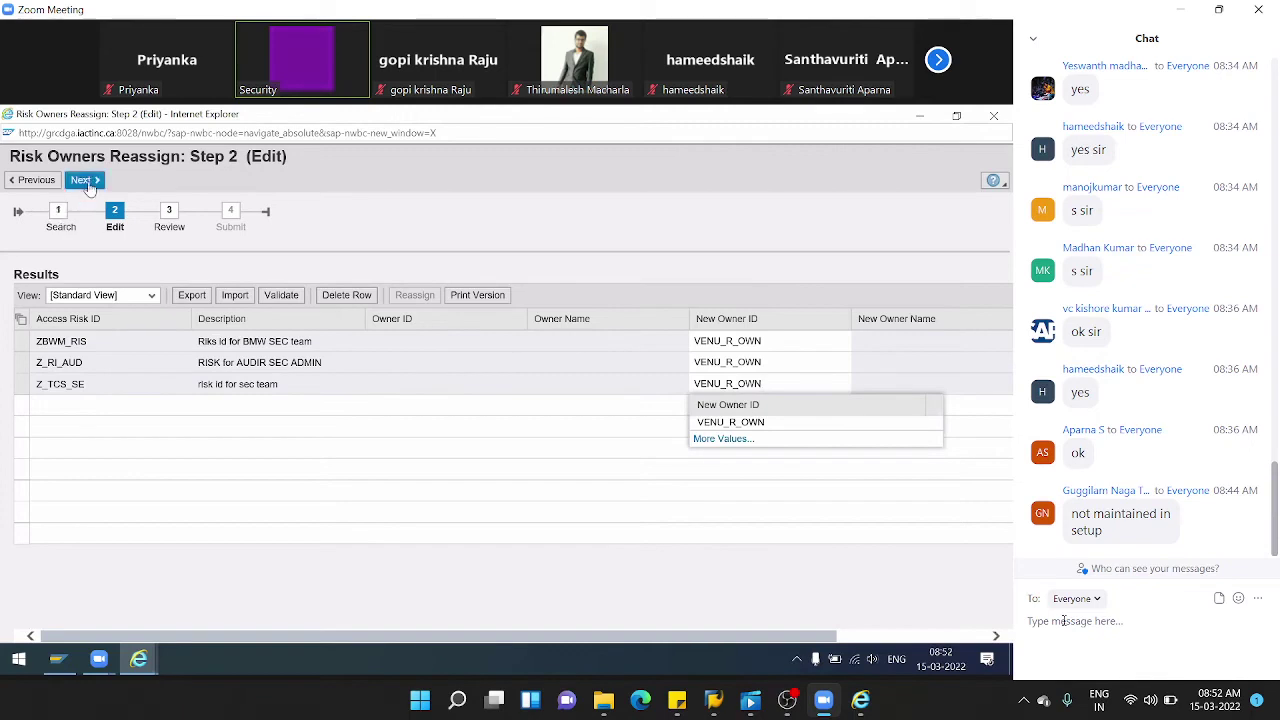
left_click(86, 181)
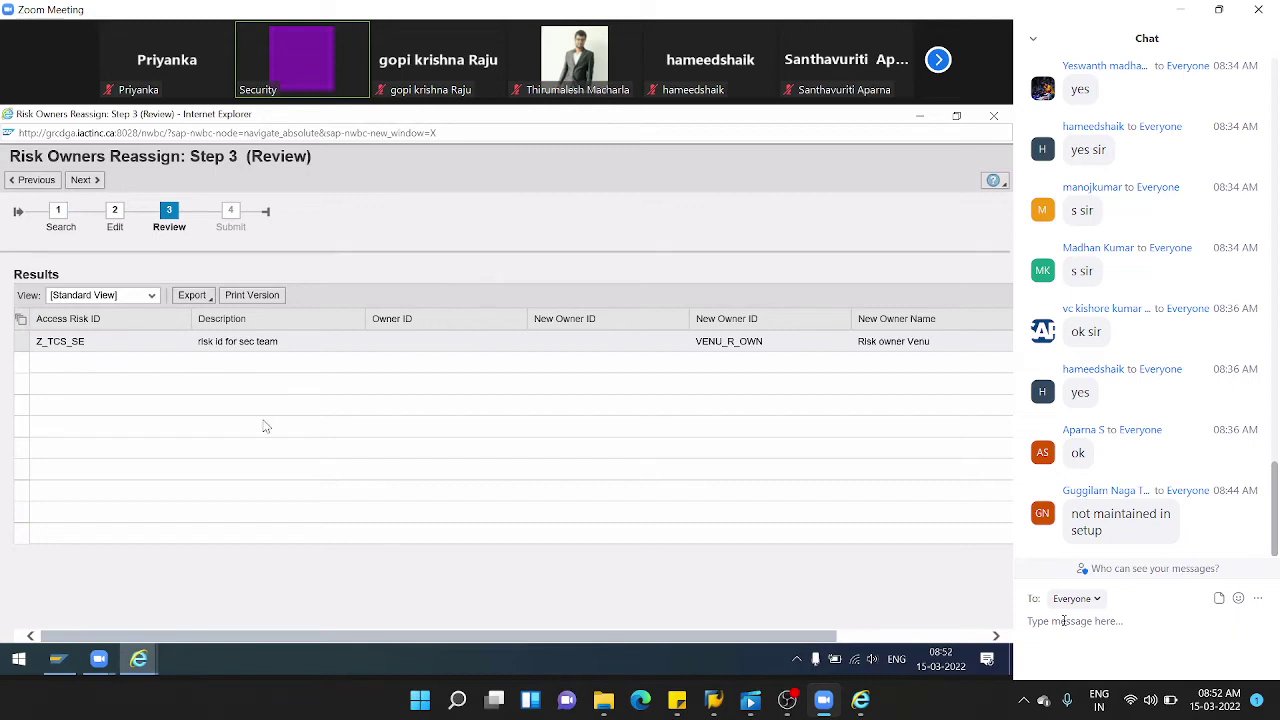
left_click(87, 181)
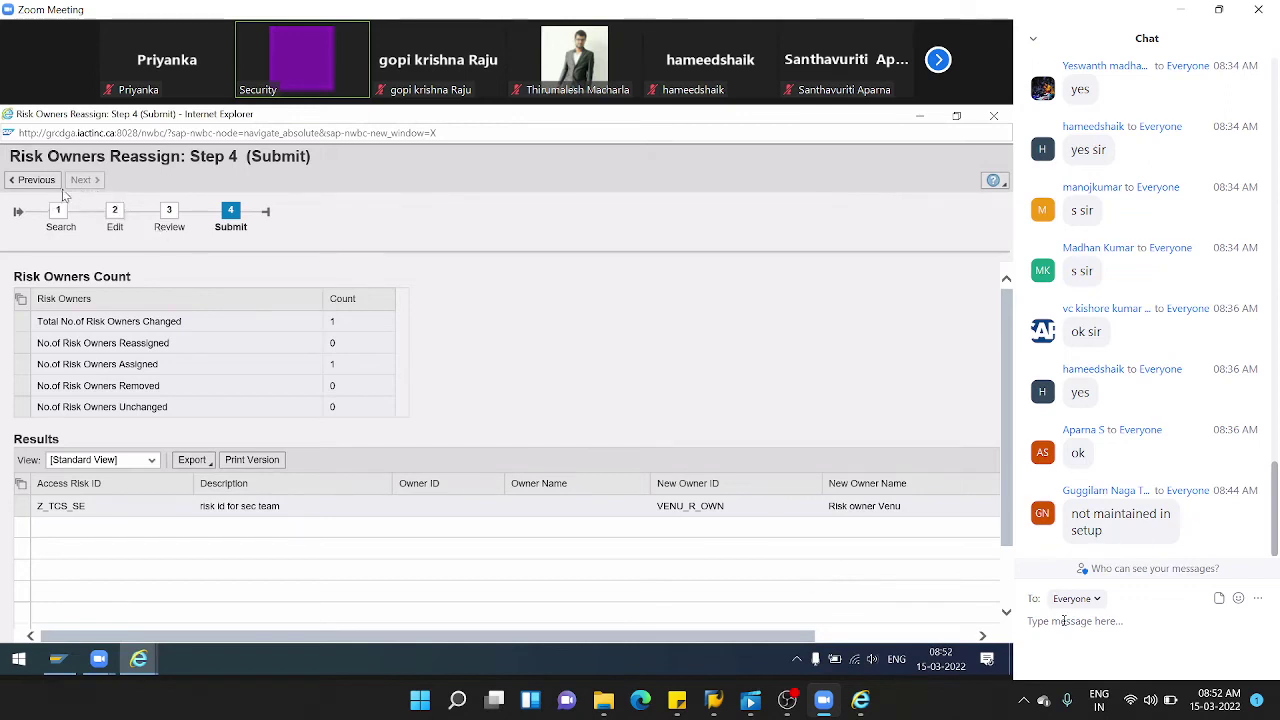
- Step the risk owner reassignment wizard back to its Search step
left_click(40, 186)
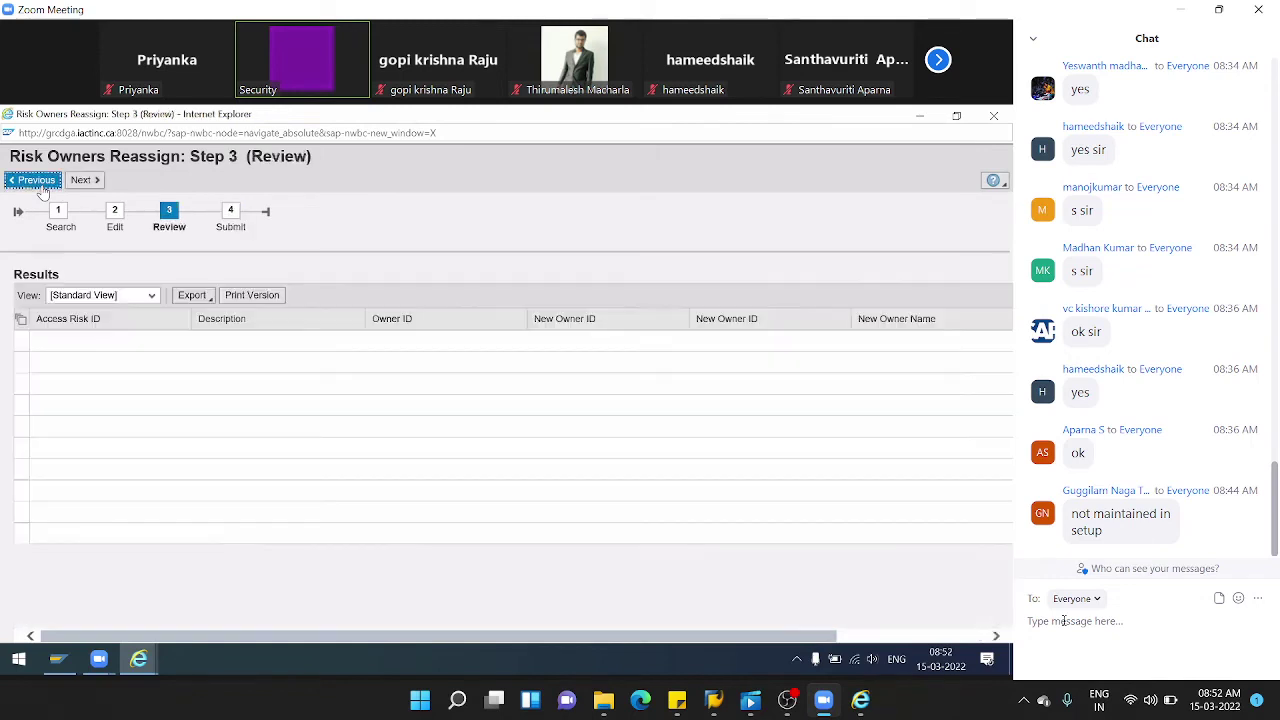
left_click(36, 180)
left_click(38, 182)
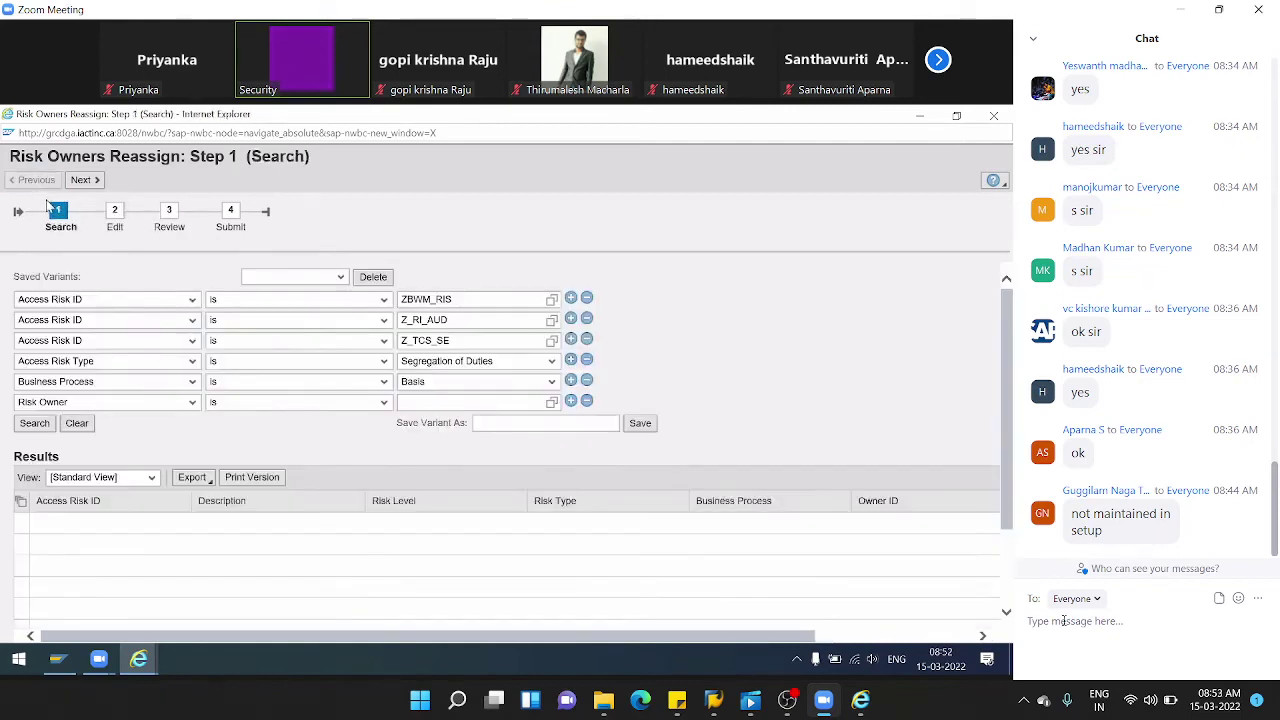
- Search without the Business Process criterion, select all three risks, and advance to Edit
left_click(587, 381)
left_click(40, 406)
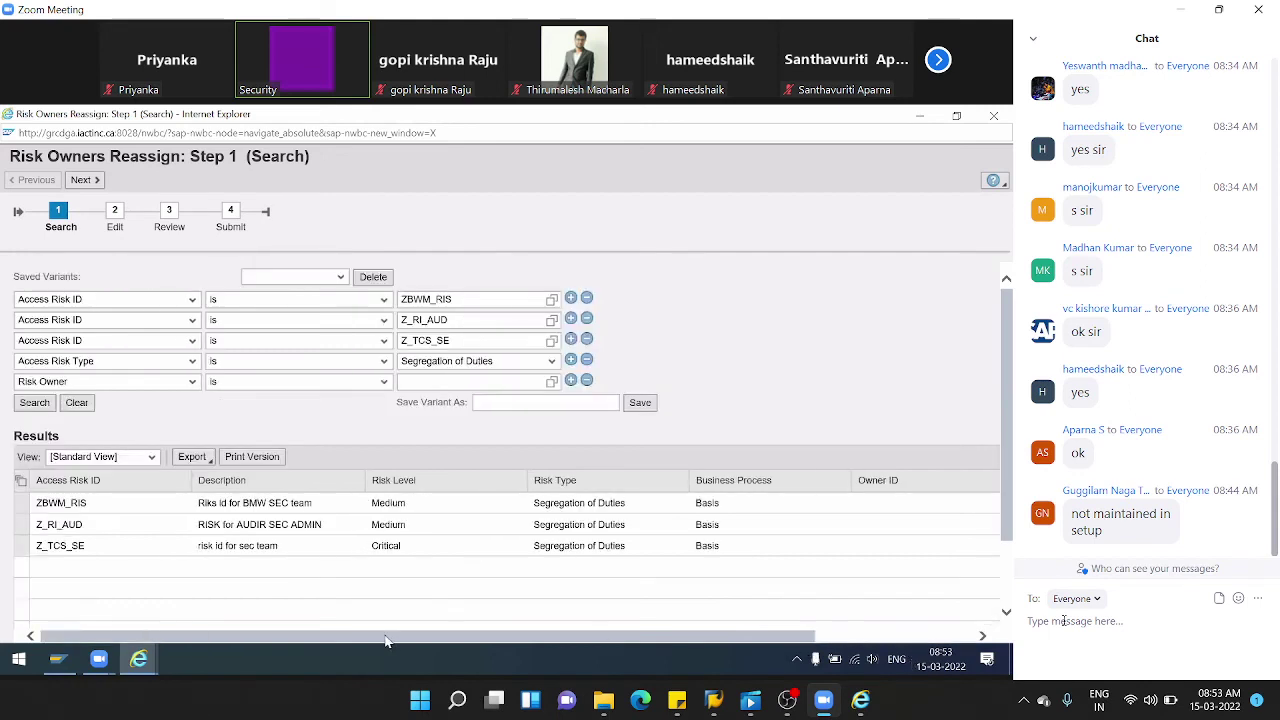
left_click(21, 482)
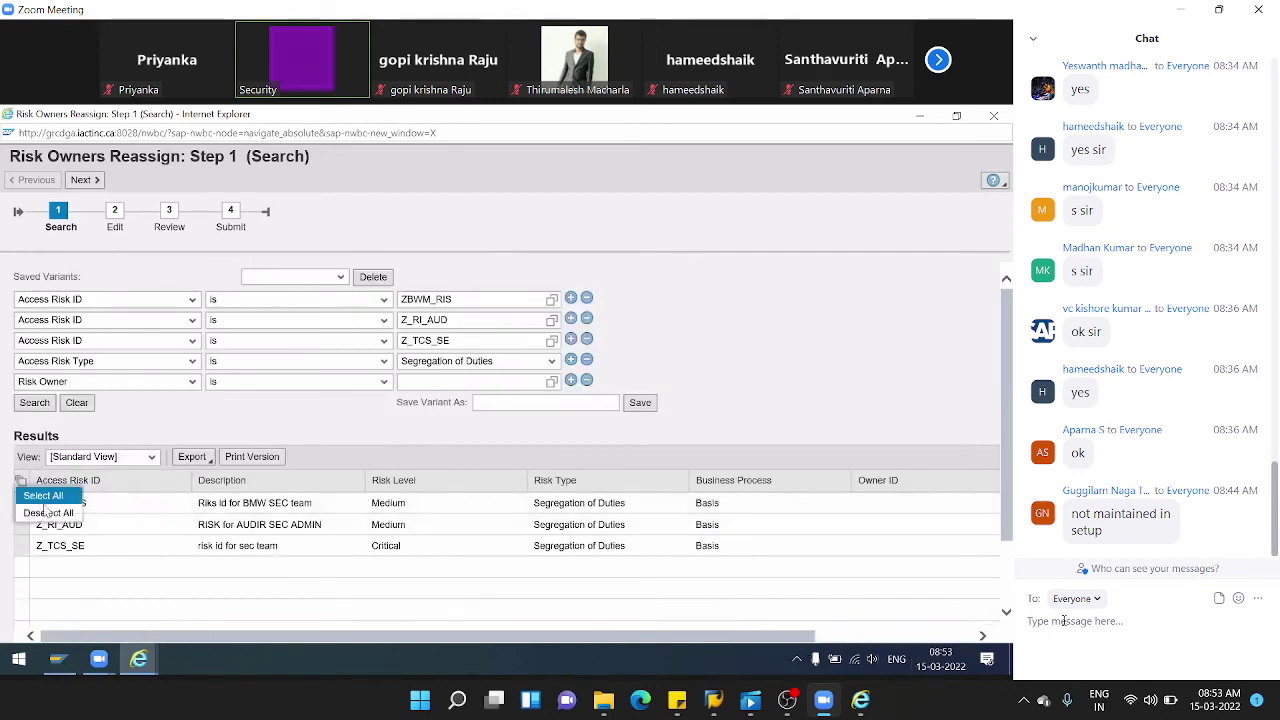
left_click(43, 495)
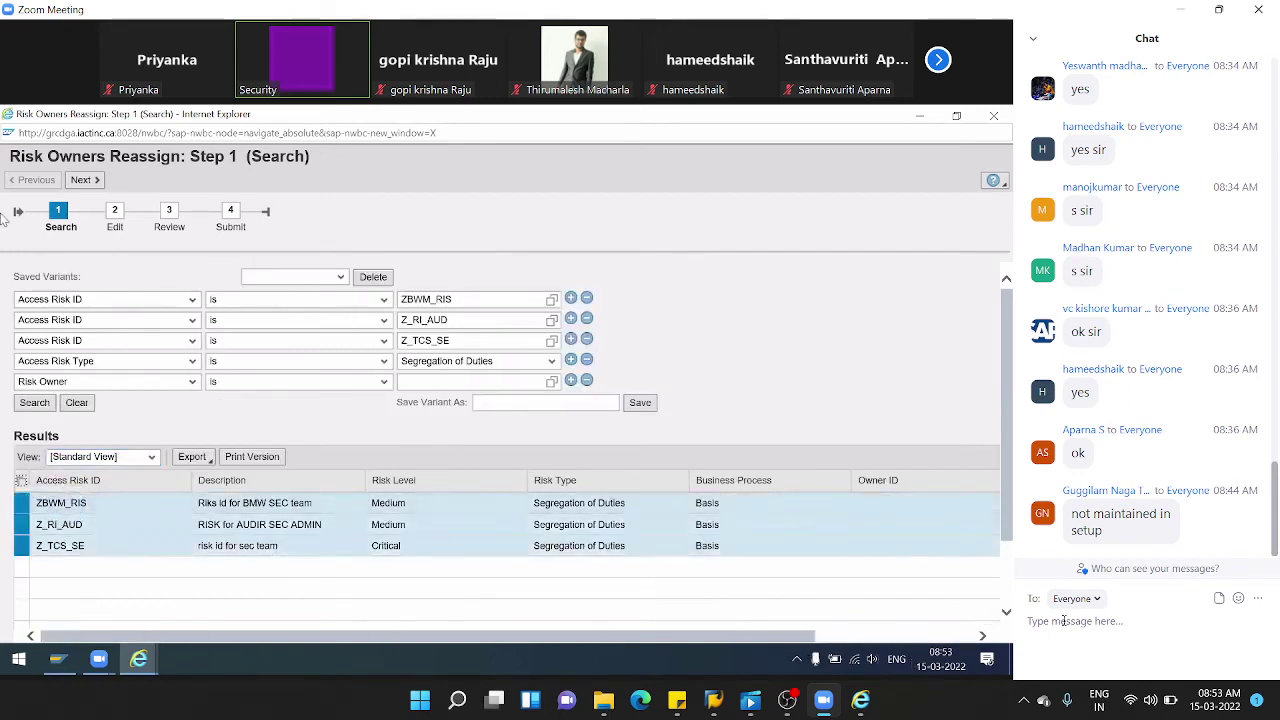
left_click(81, 182)
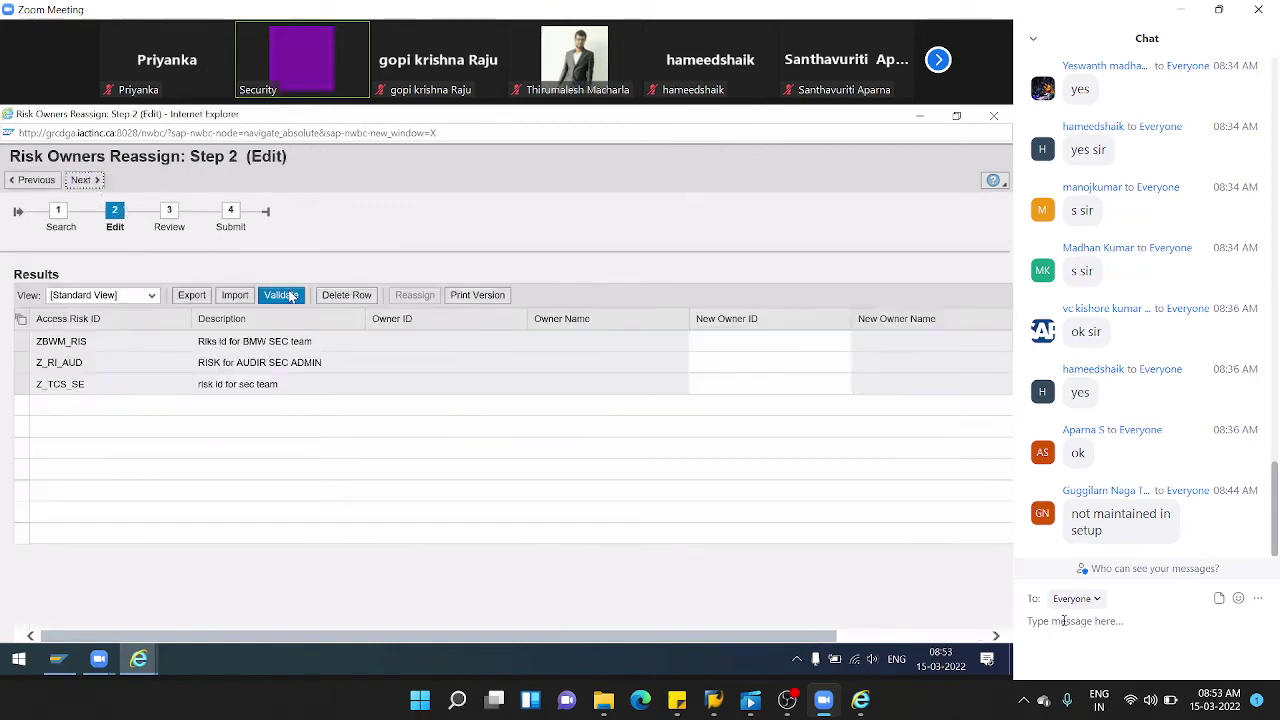
- Assign the second listed risk owner as ZBWM_RIS's new owner
left_click(791, 346)
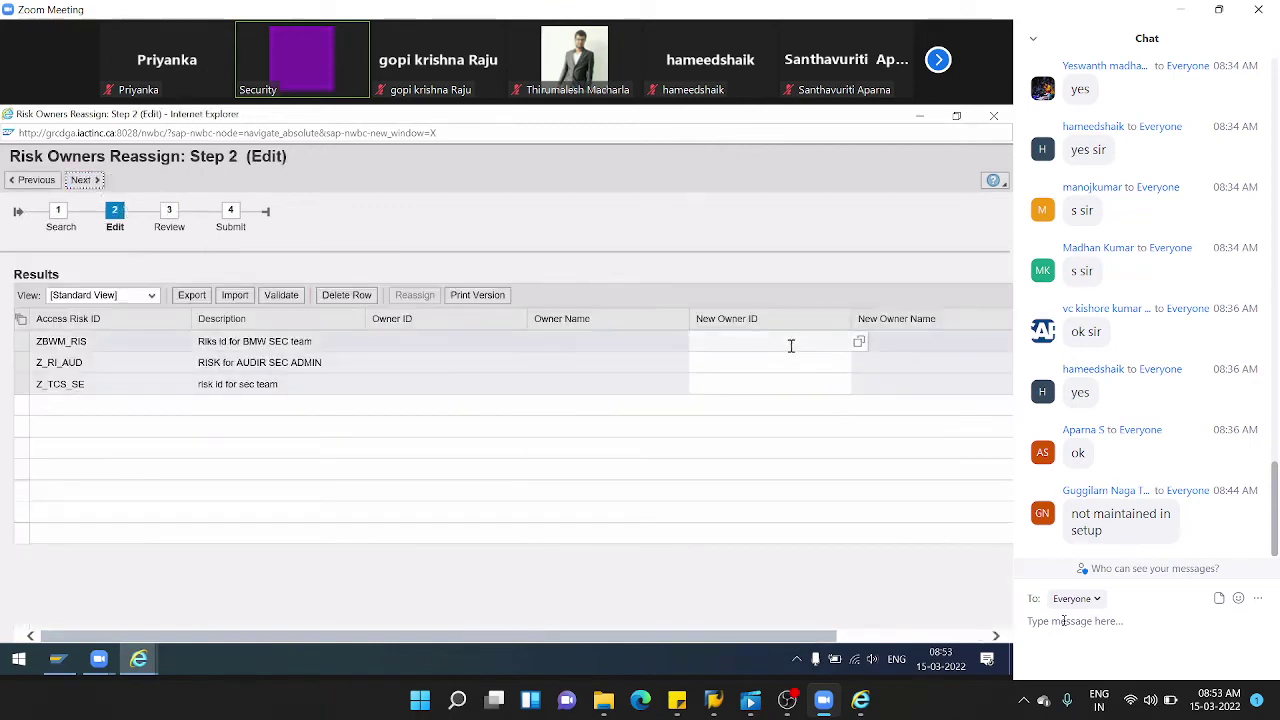
left_click(791, 346)
left_click(859, 344)
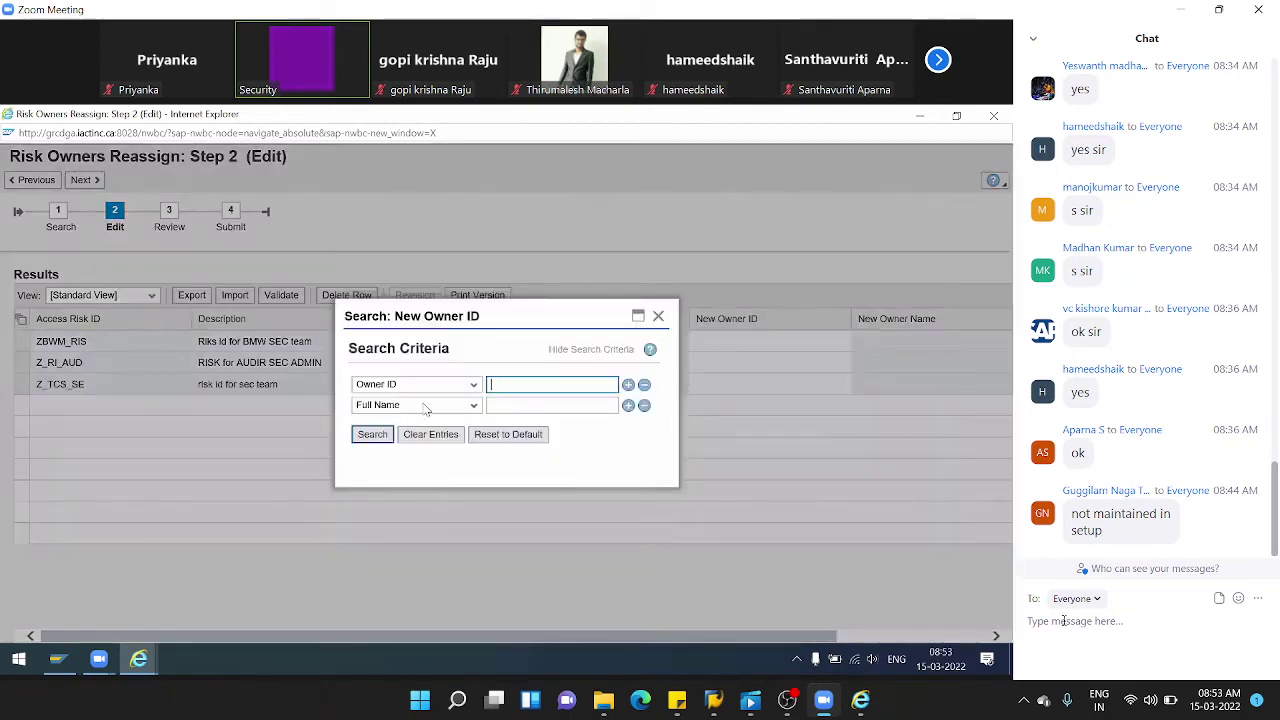
left_click(372, 407)
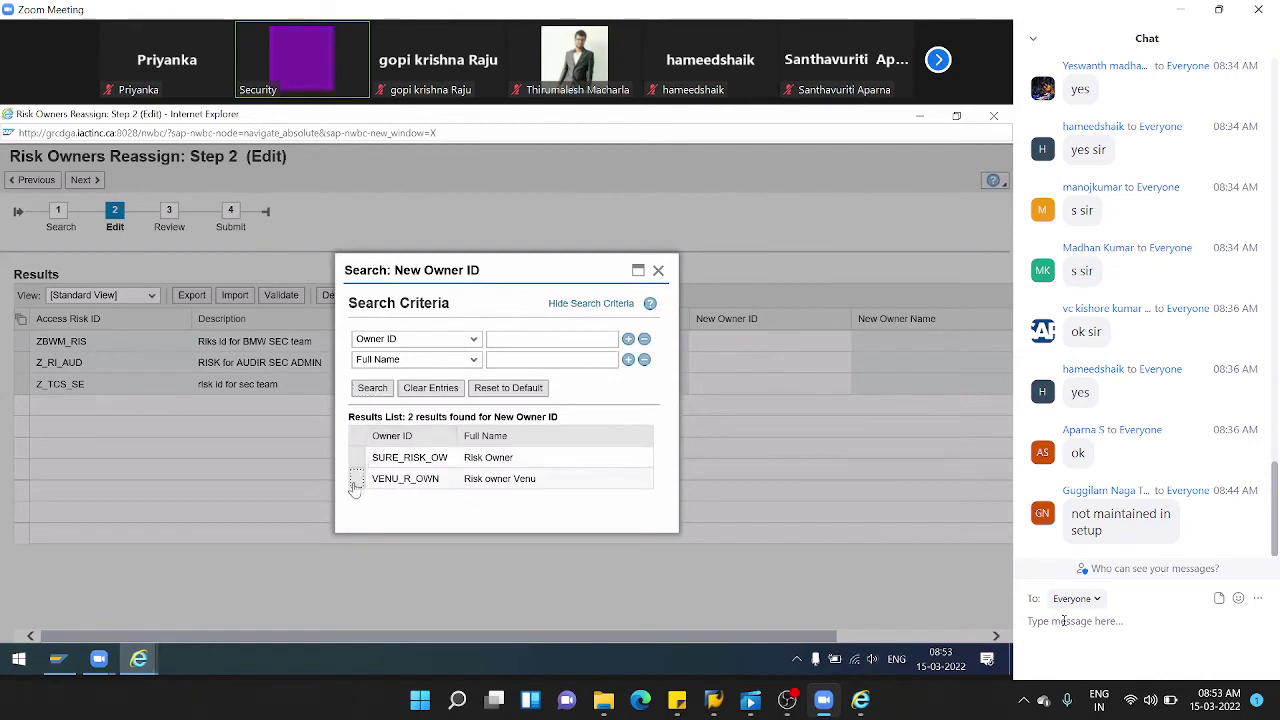
left_click(405, 478)
- Give Z_RI_AUD and Z_TCS_SE the same new owner, then advance to Review
left_click(798, 362)
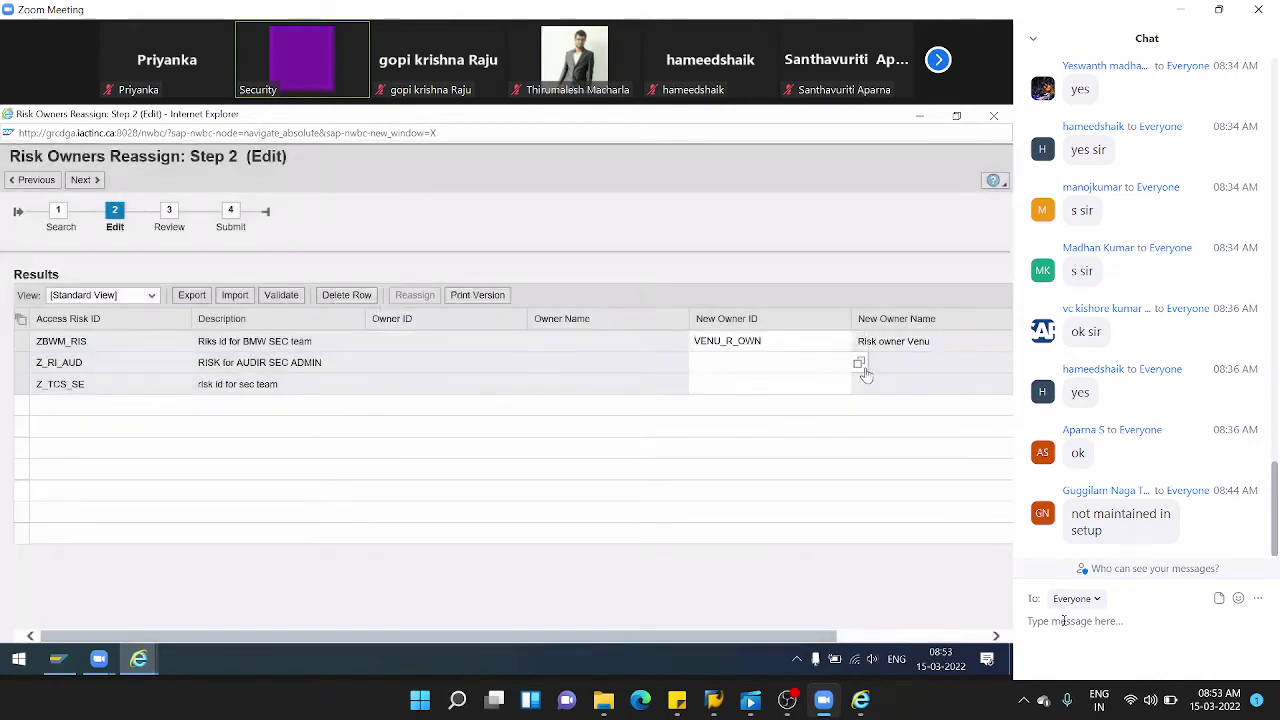
left_click(859, 365)
left_click(372, 434)
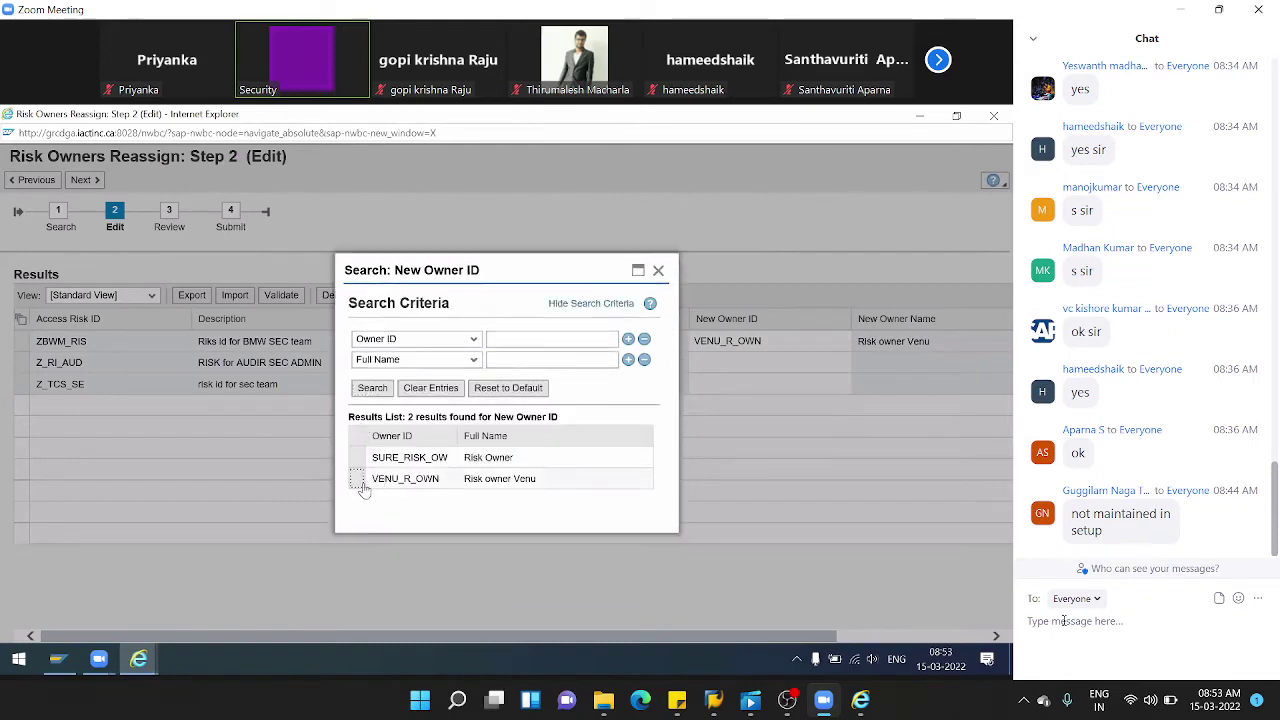
left_click(359, 480)
left_click(838, 384)
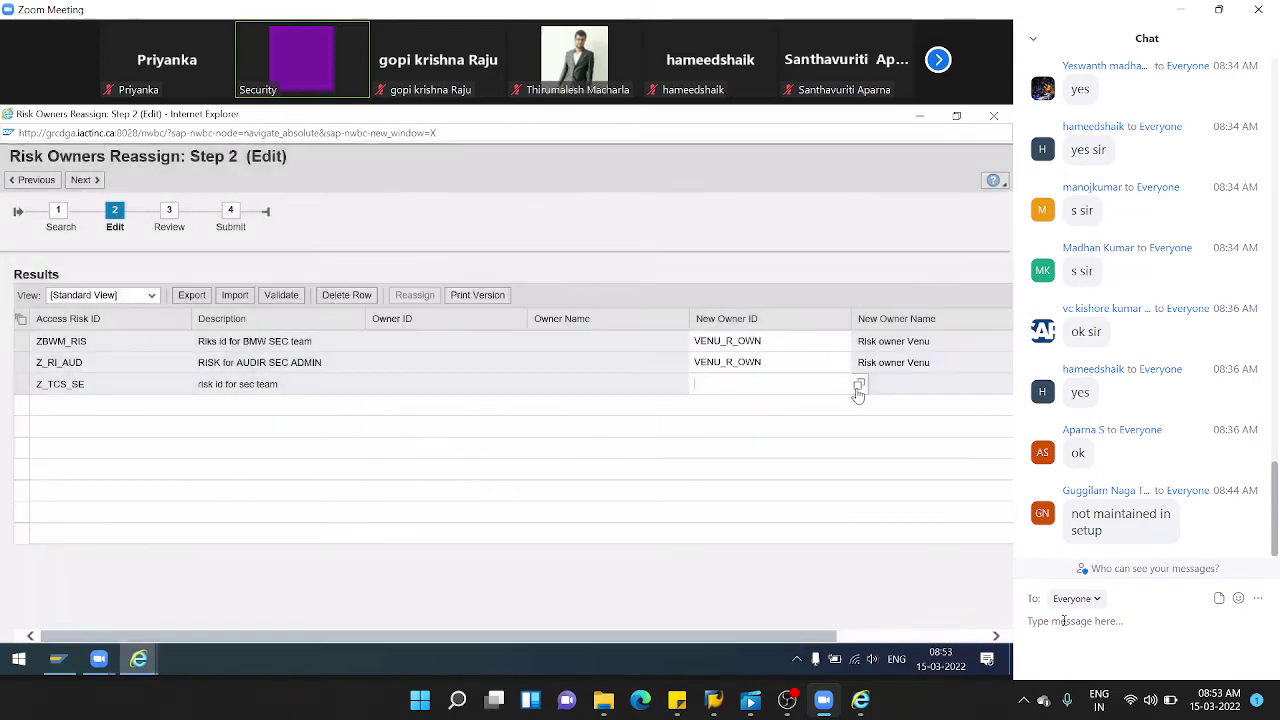
left_click(858, 387)
left_click(372, 432)
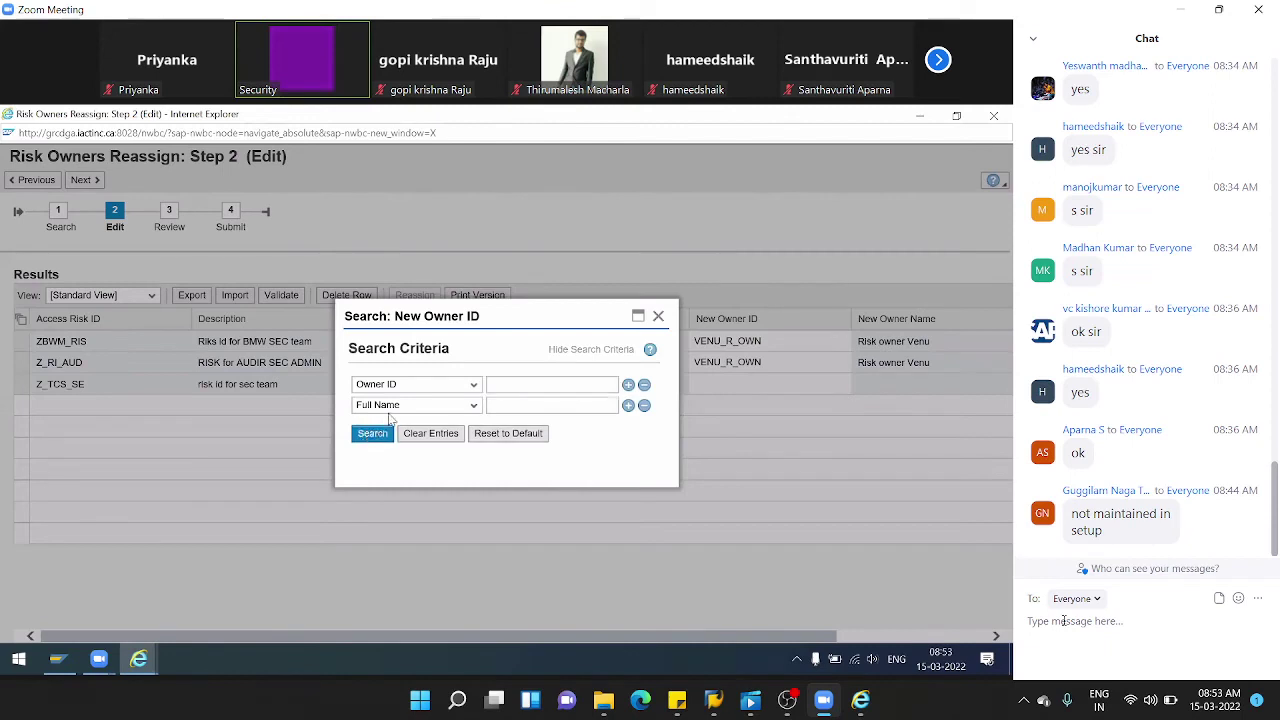
left_click(357, 483)
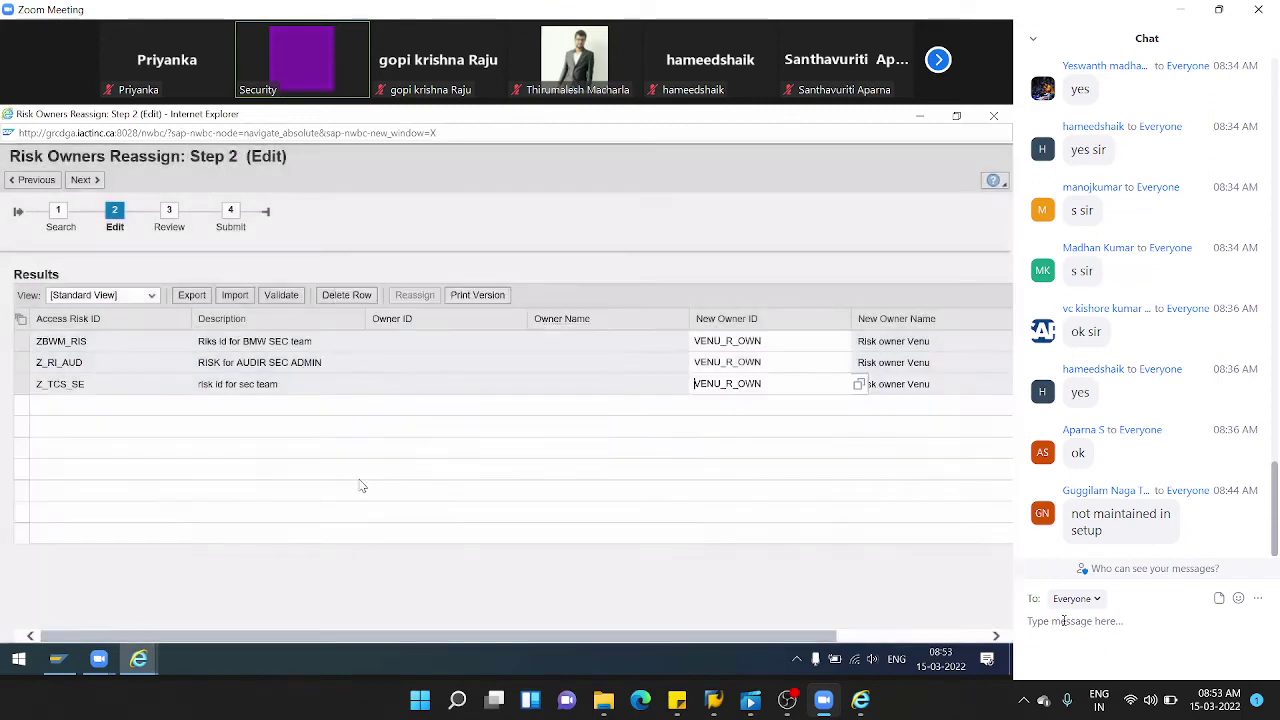
left_click(88, 180)
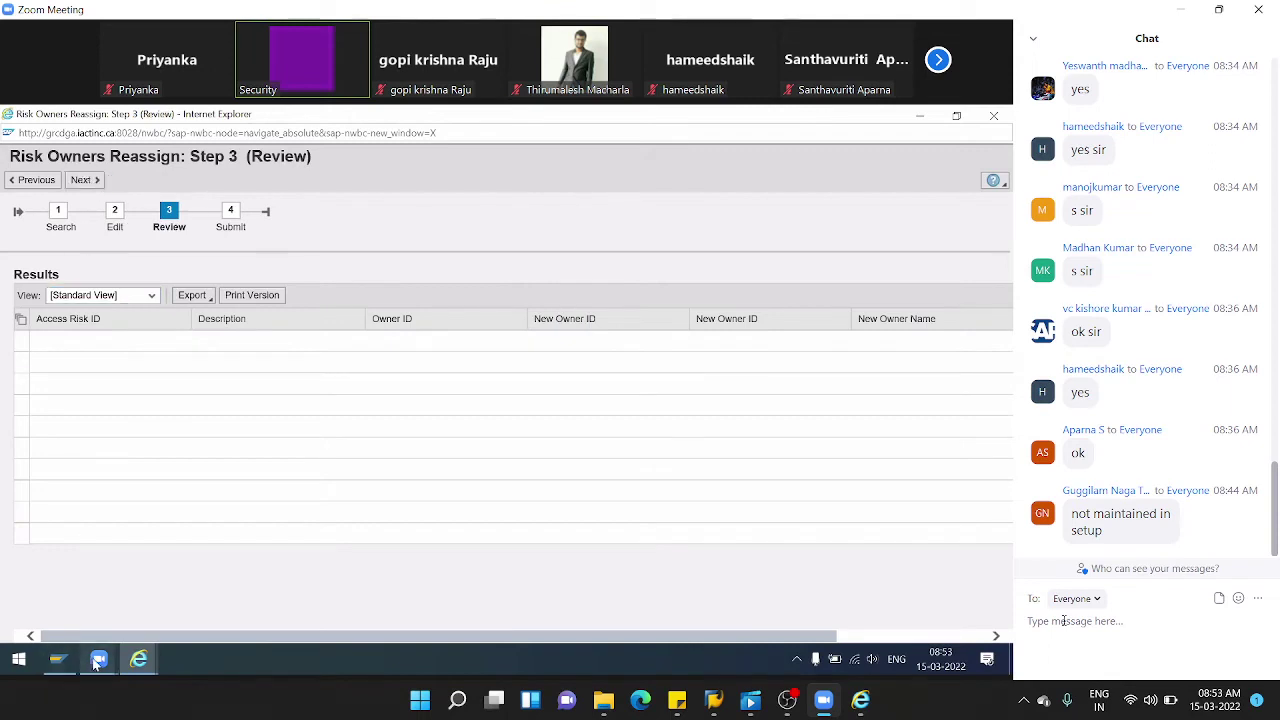
- Open the Access Risks list from the Setup window
mouse_move(131, 666)
left_click(88, 580)
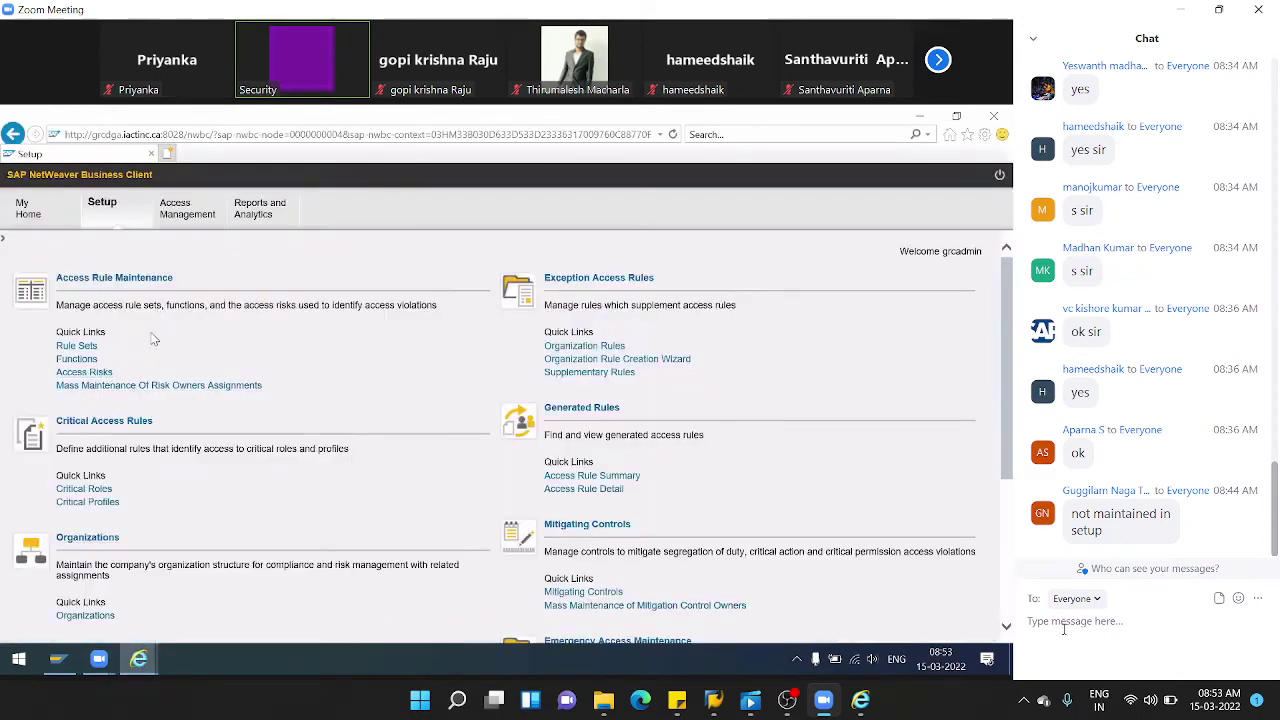
left_click(100, 371)
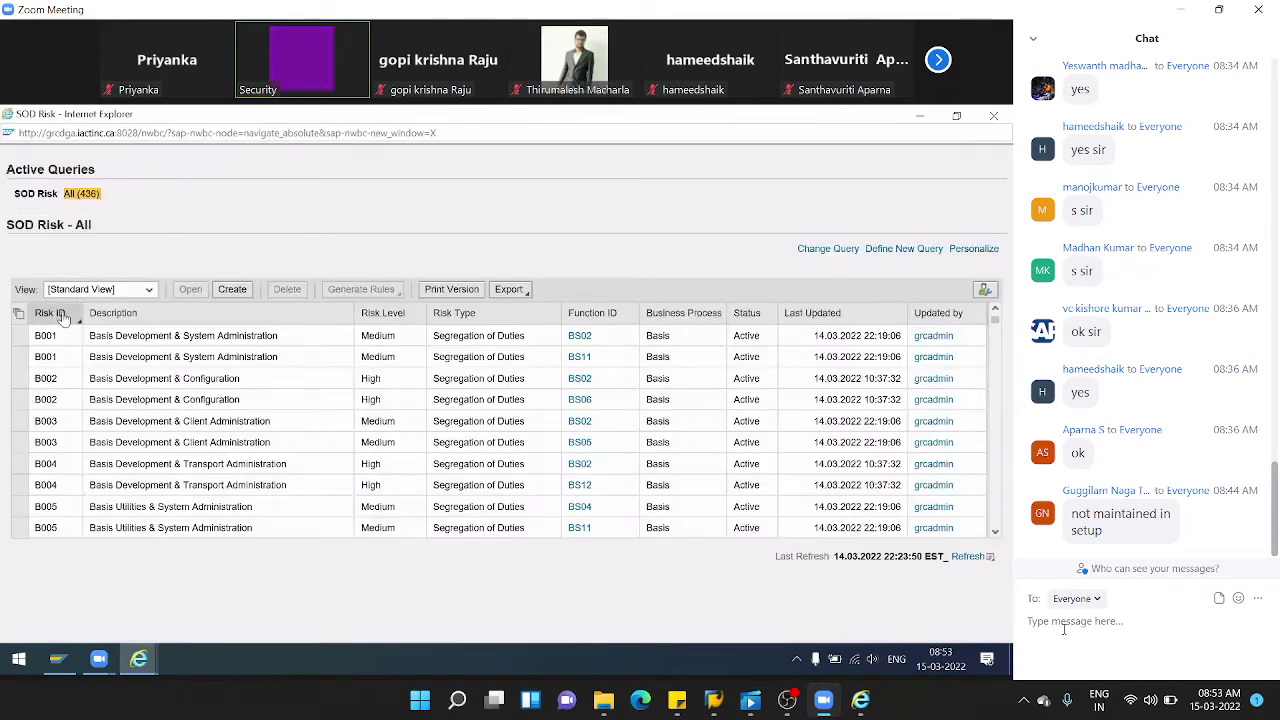
- Apply a custom Risk ID filter of Z* to the SOD Risk list
left_click(62, 318)
left_click(465, 405)
left_click(497, 403)
type("Z*")
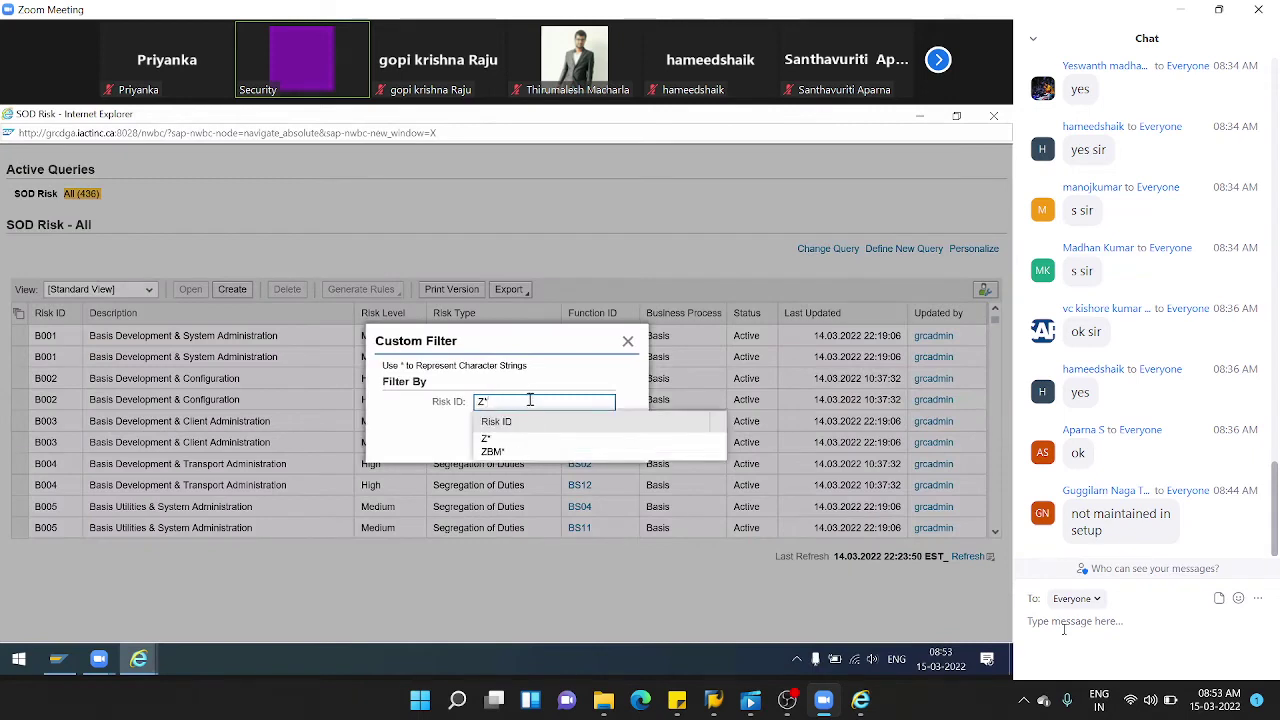
left_click(562, 439)
left_click(574, 440)
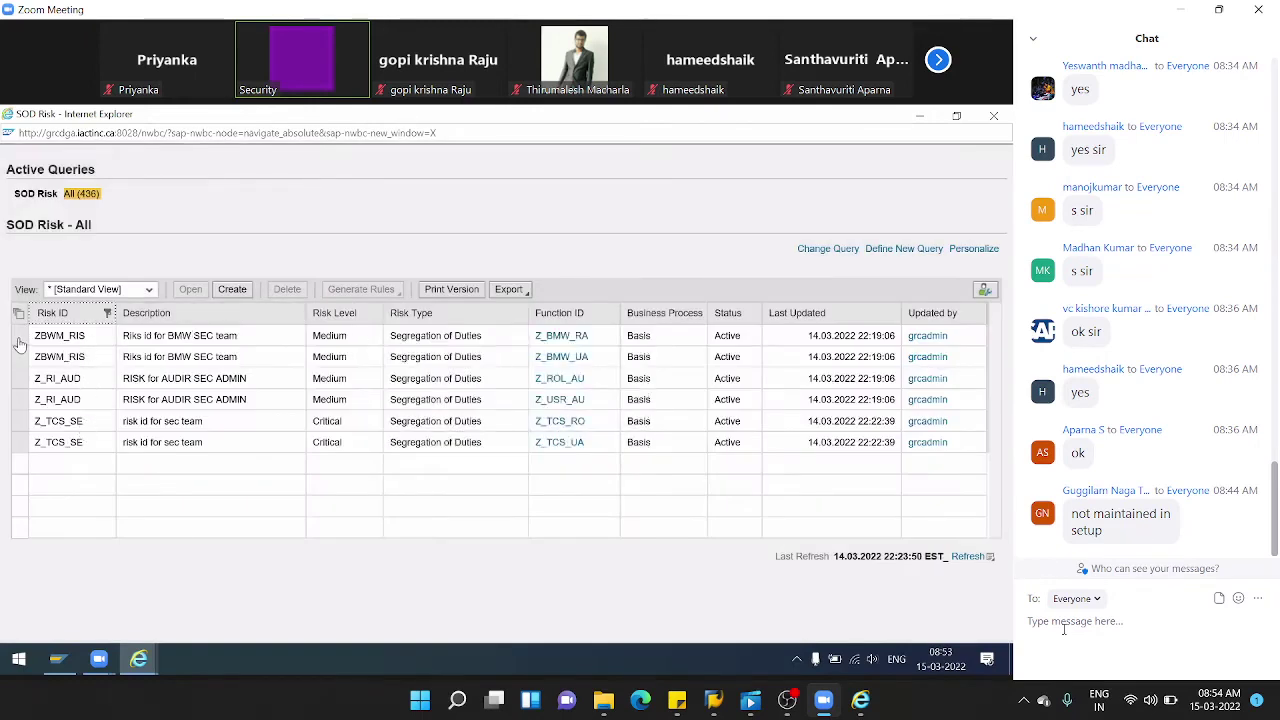
- Check the risk owners assigned to ZBWM_RIS in its maximised details
left_click(52, 338)
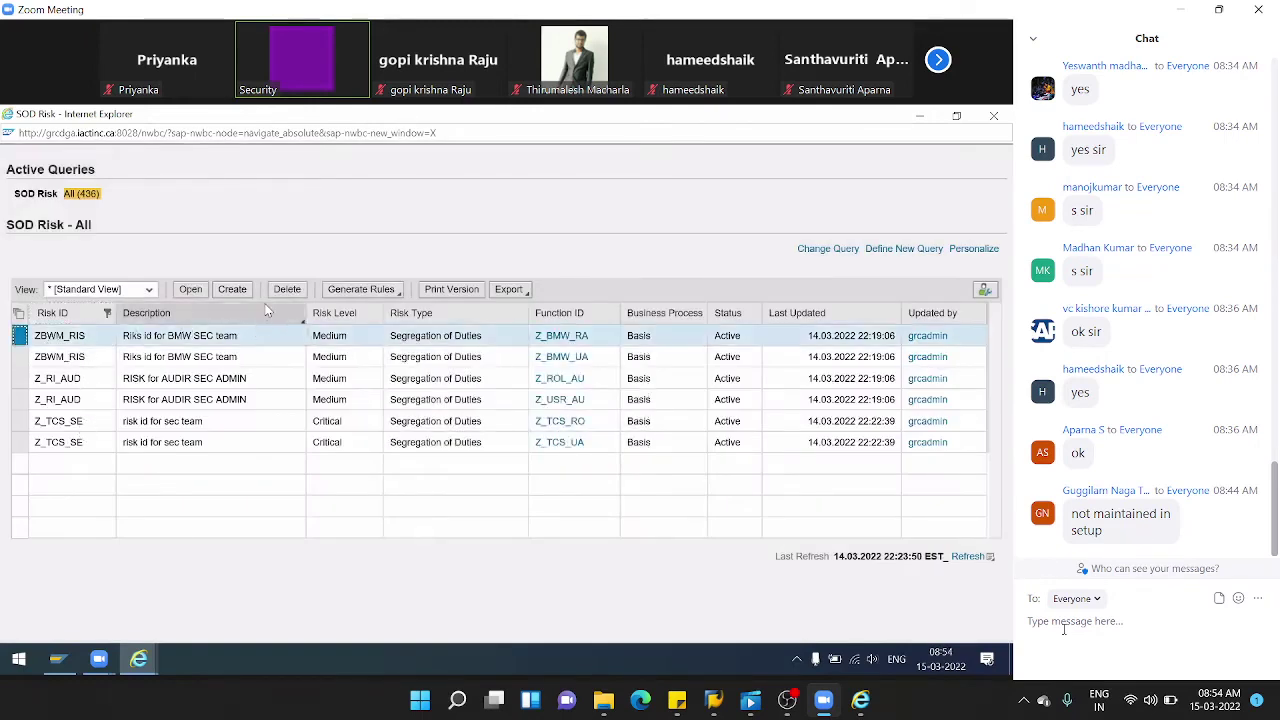
left_click(192, 290)
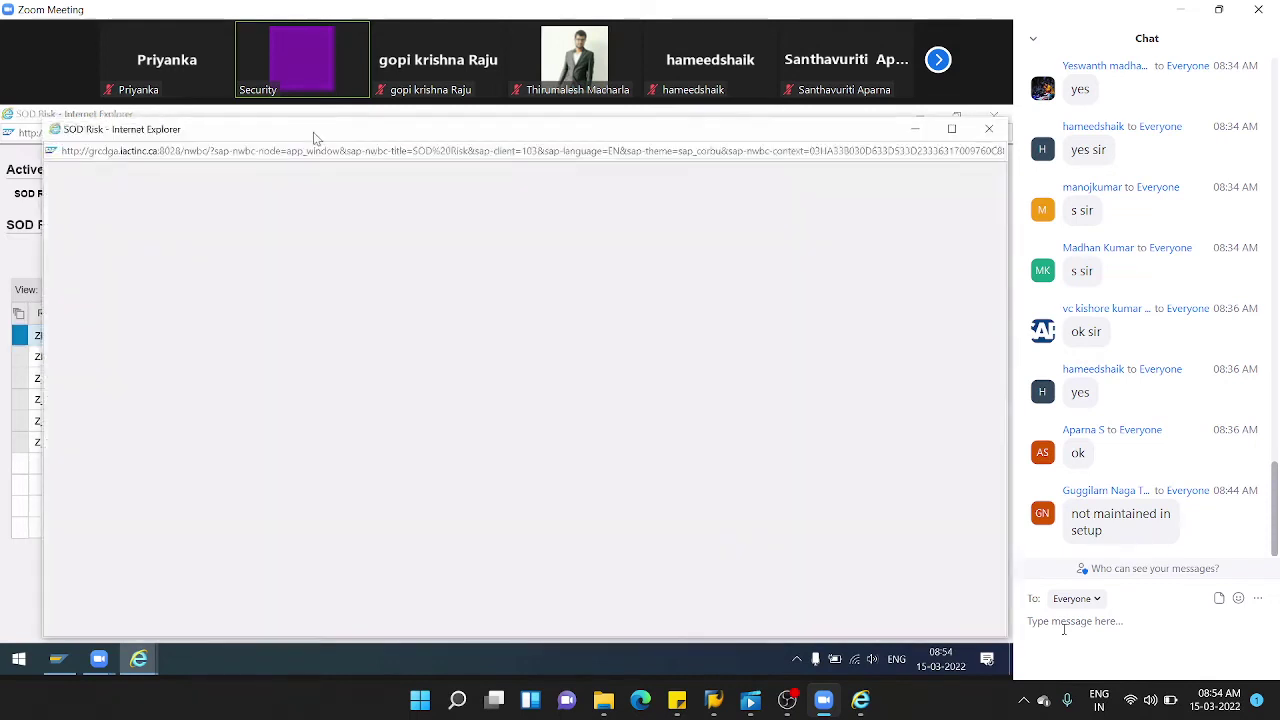
double_click(313, 137)
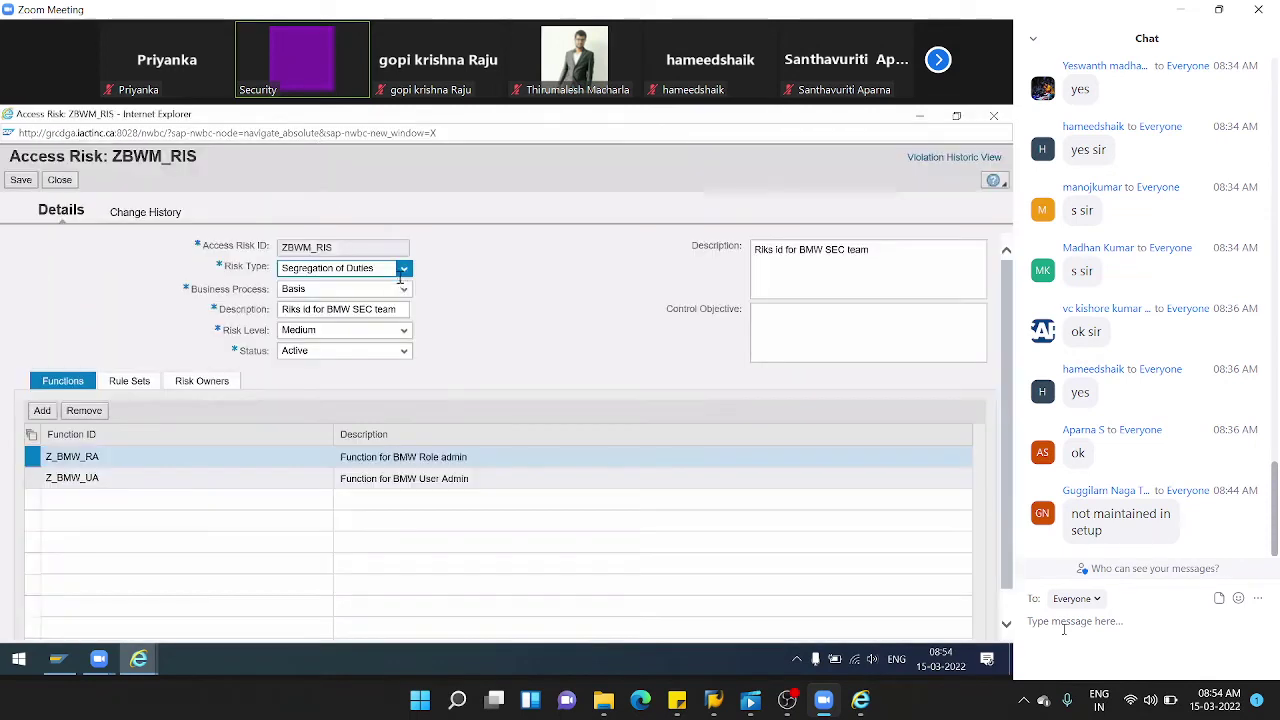
left_click(207, 385)
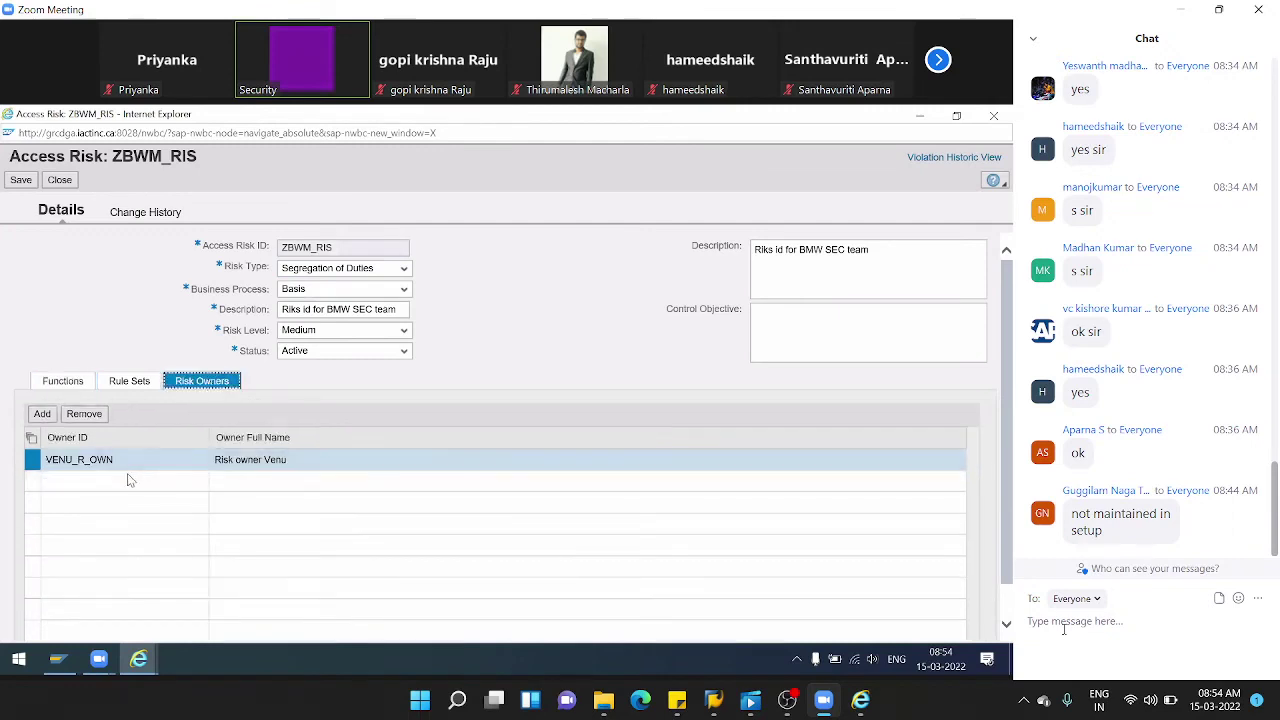
left_click(59, 180)
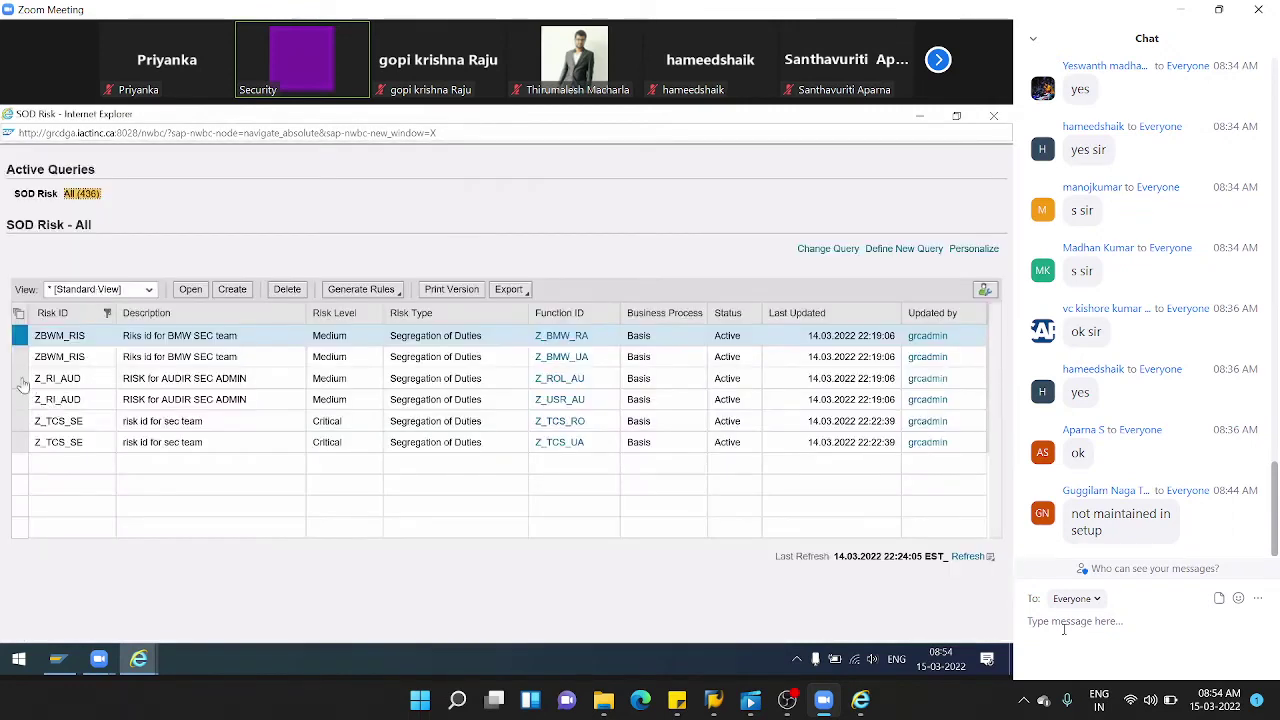
- Check the risk owners assigned to Z_RI_AUD
left_click(19, 378)
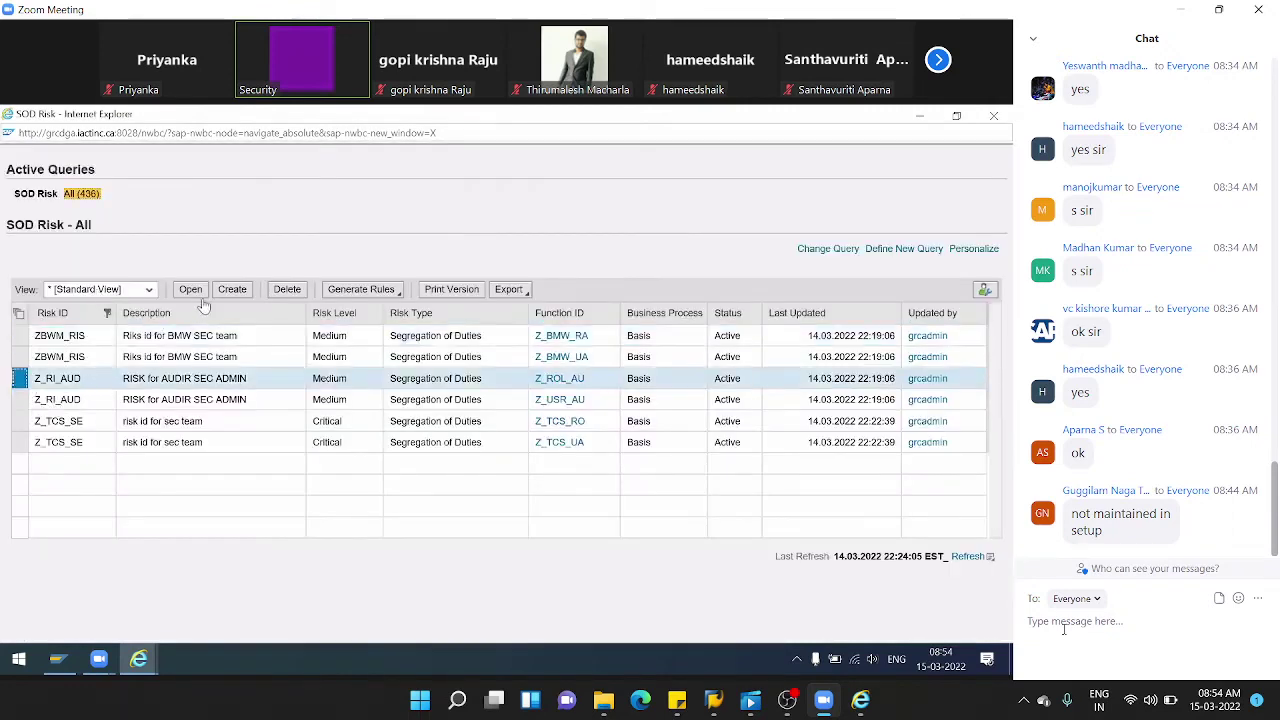
left_click(193, 303)
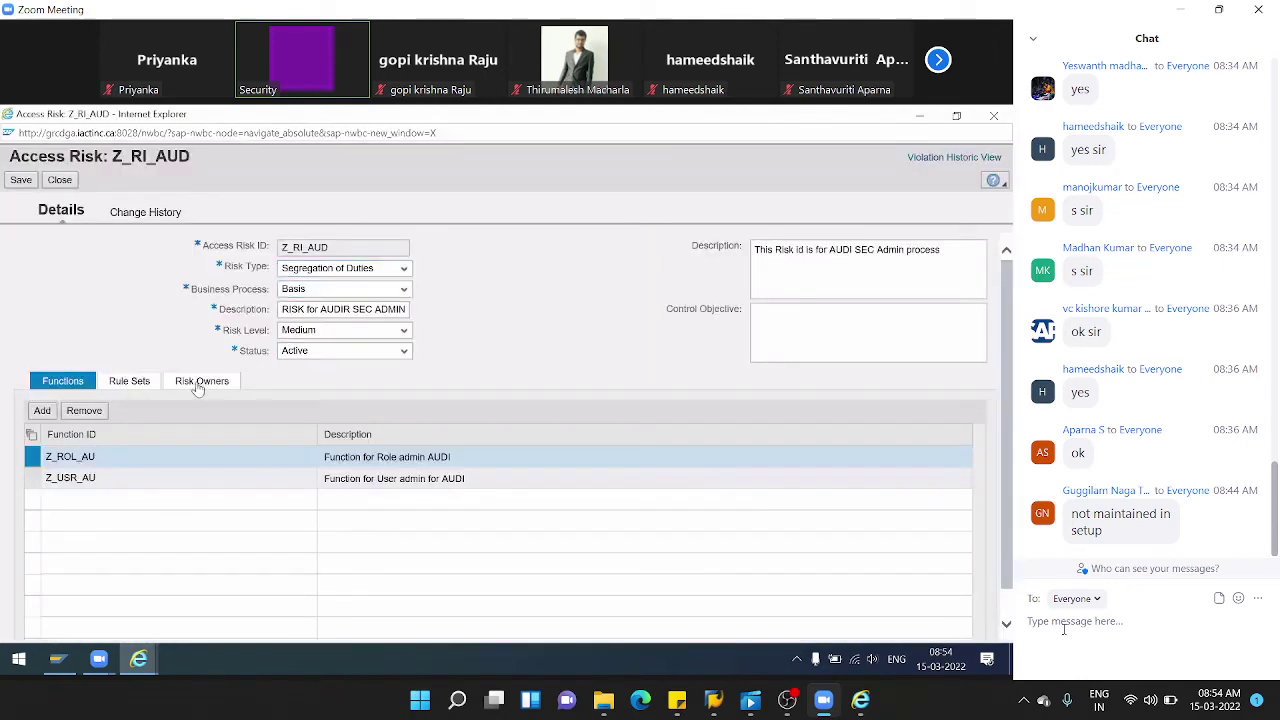
left_click(201, 381)
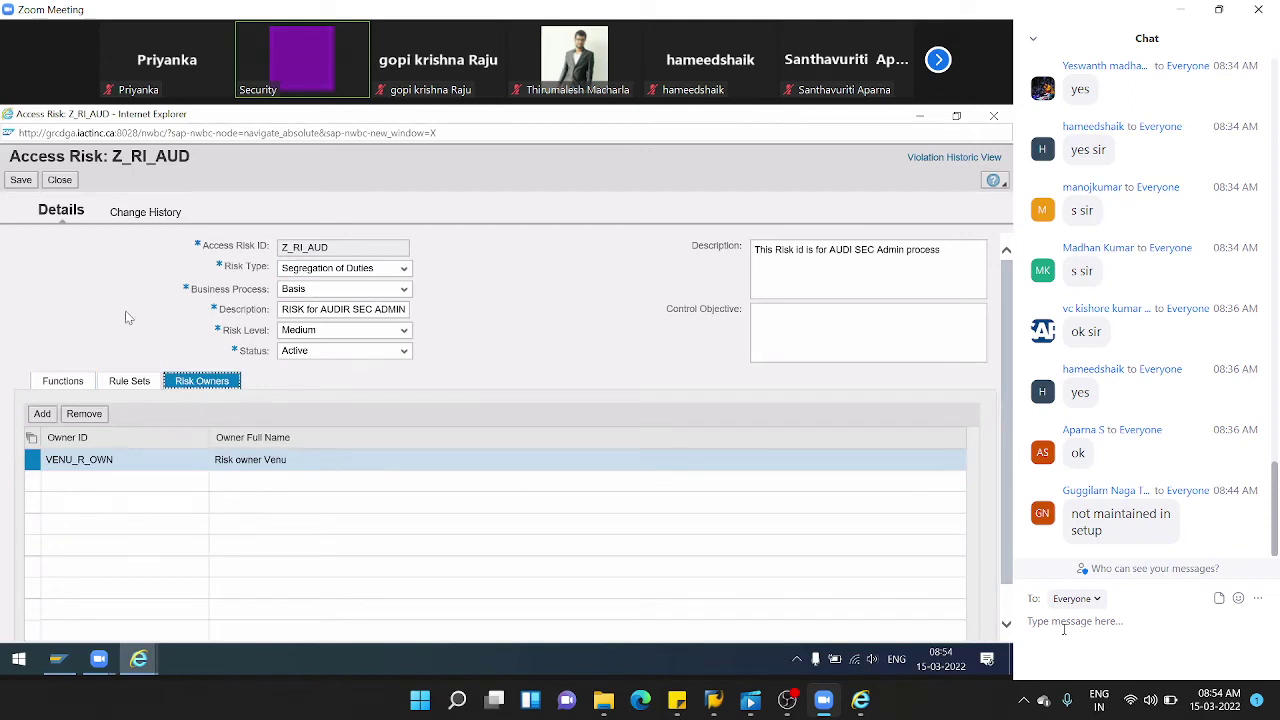
left_click(60, 180)
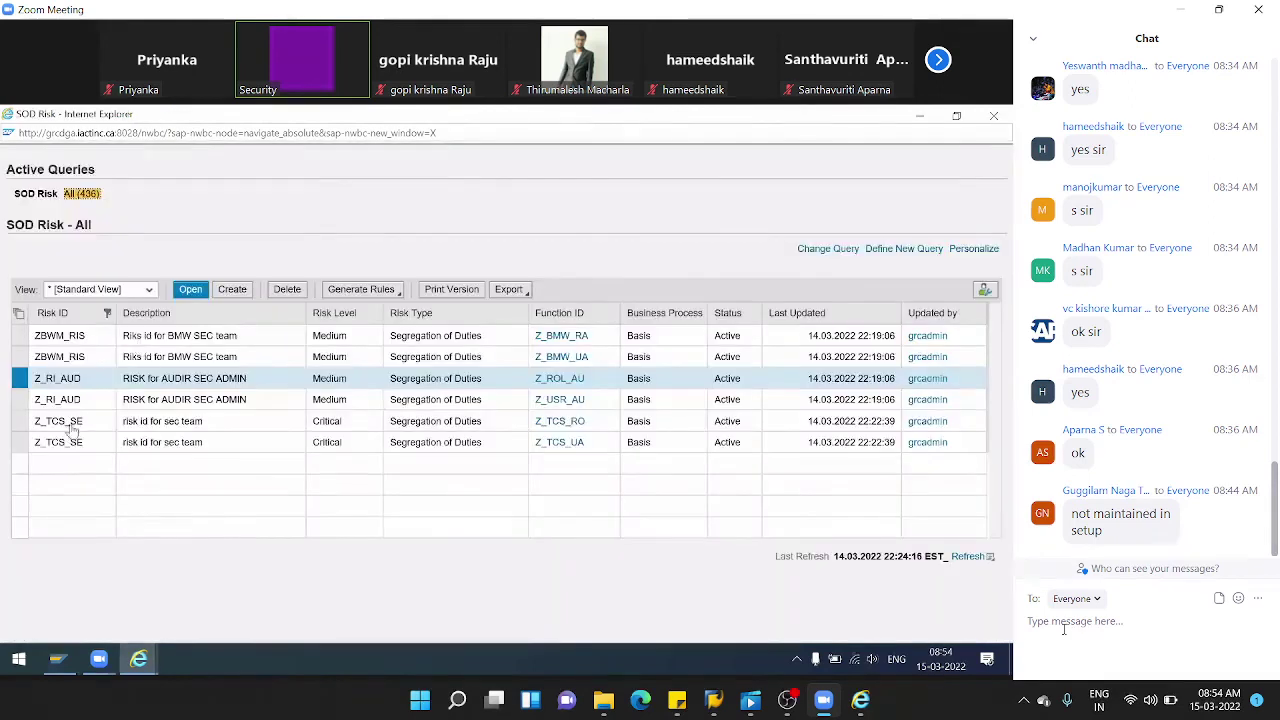
- Confirm Z_TCS_SE's new risk owner, then close its details
left_click(70, 423)
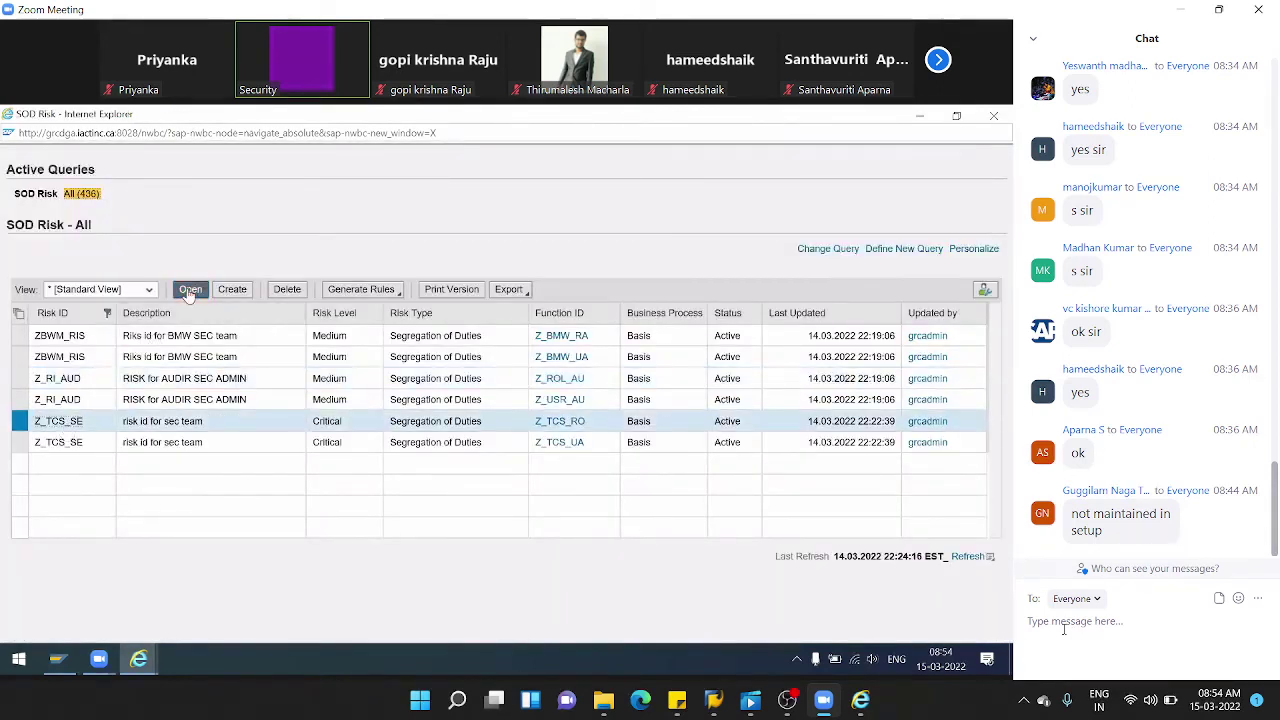
left_click(189, 291)
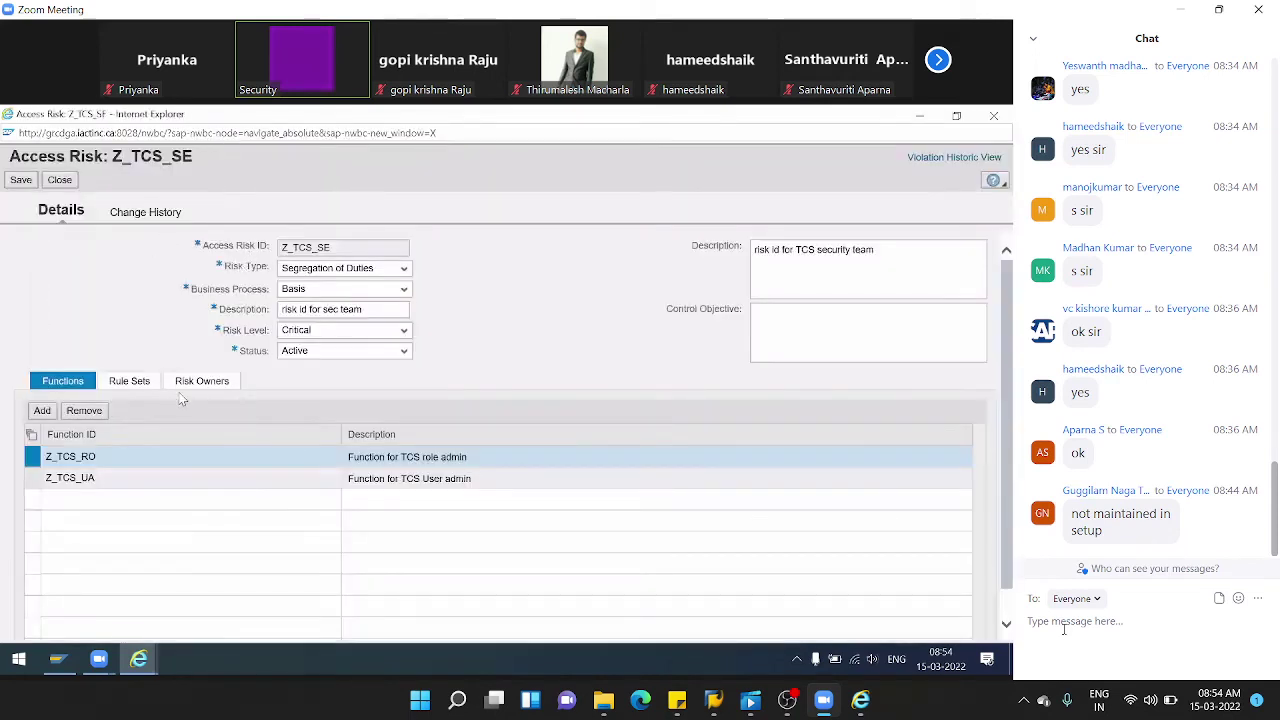
left_click(196, 386)
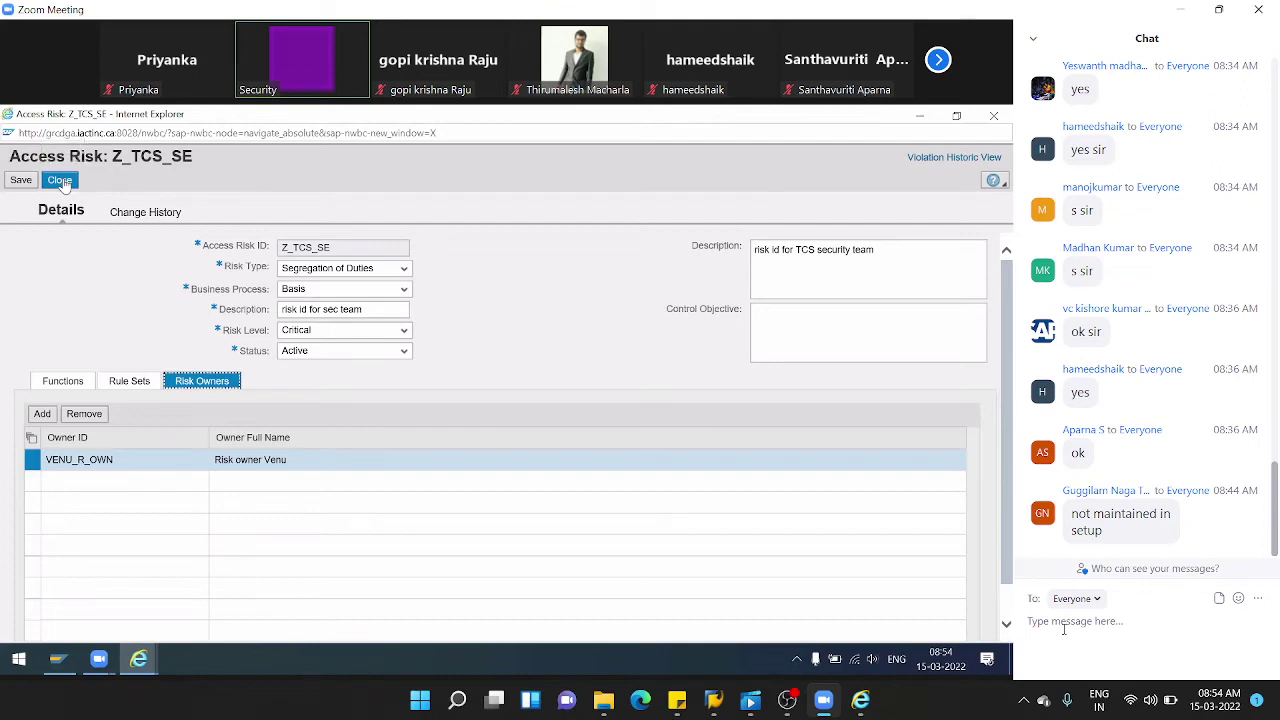
left_click(122, 467)
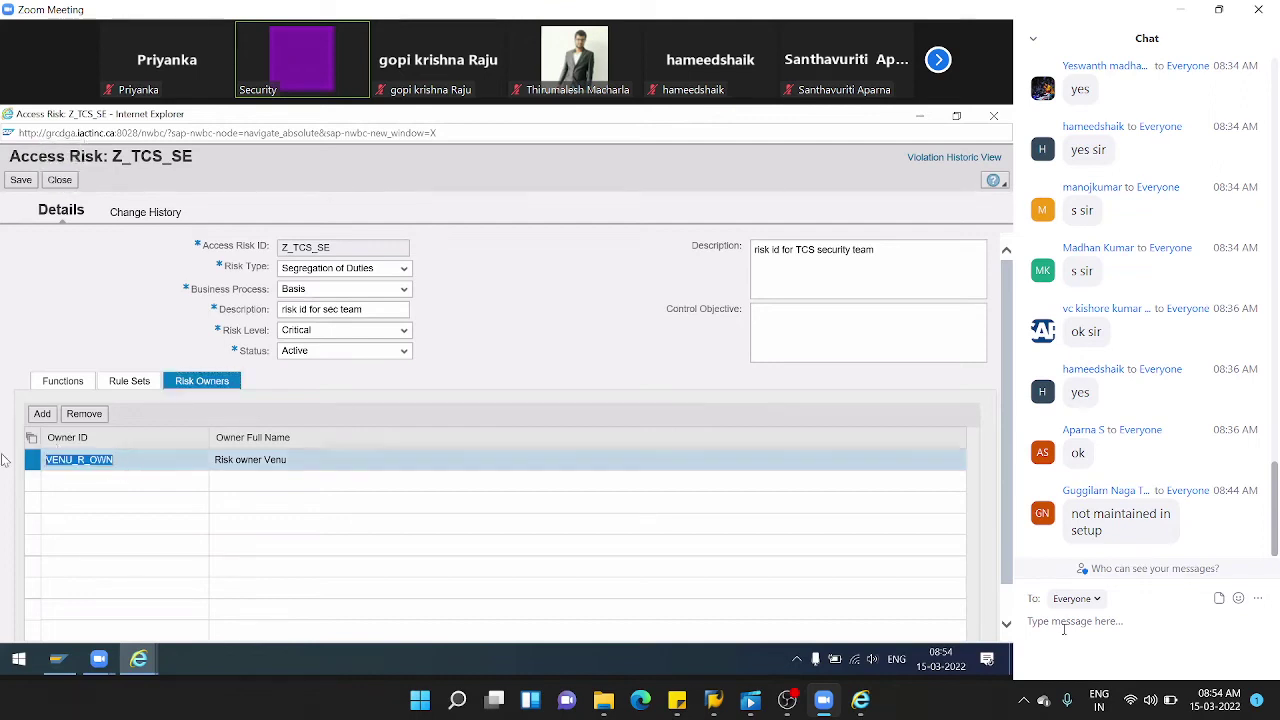
left_click(59, 181)
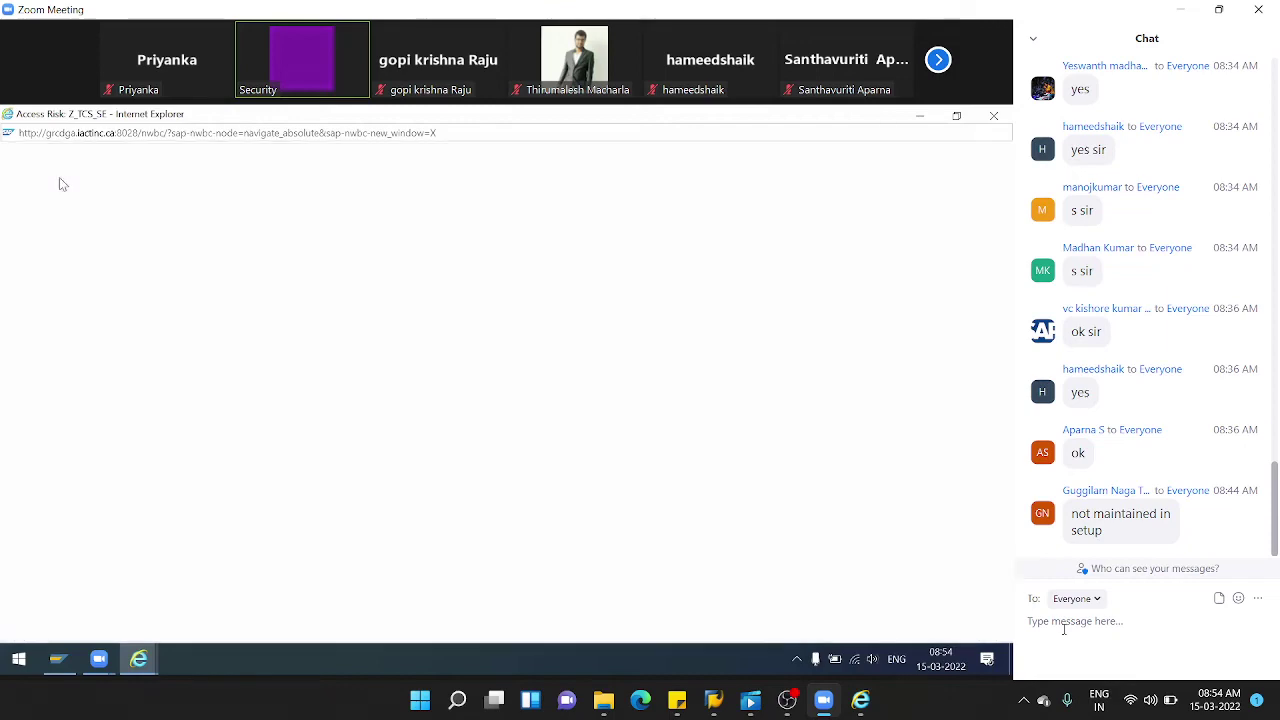
- Close the SOD Risk list and the old owner reassignment window
left_click(995, 115)
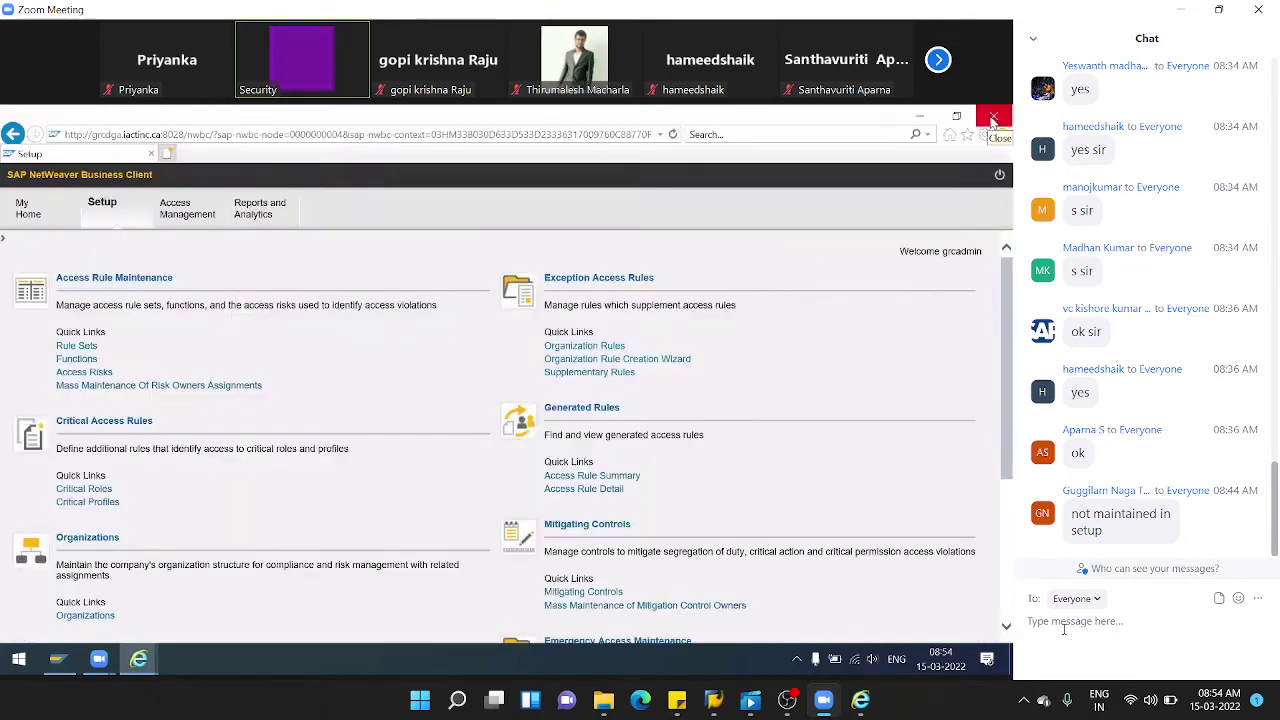
mouse_move(140, 660)
left_click(260, 600)
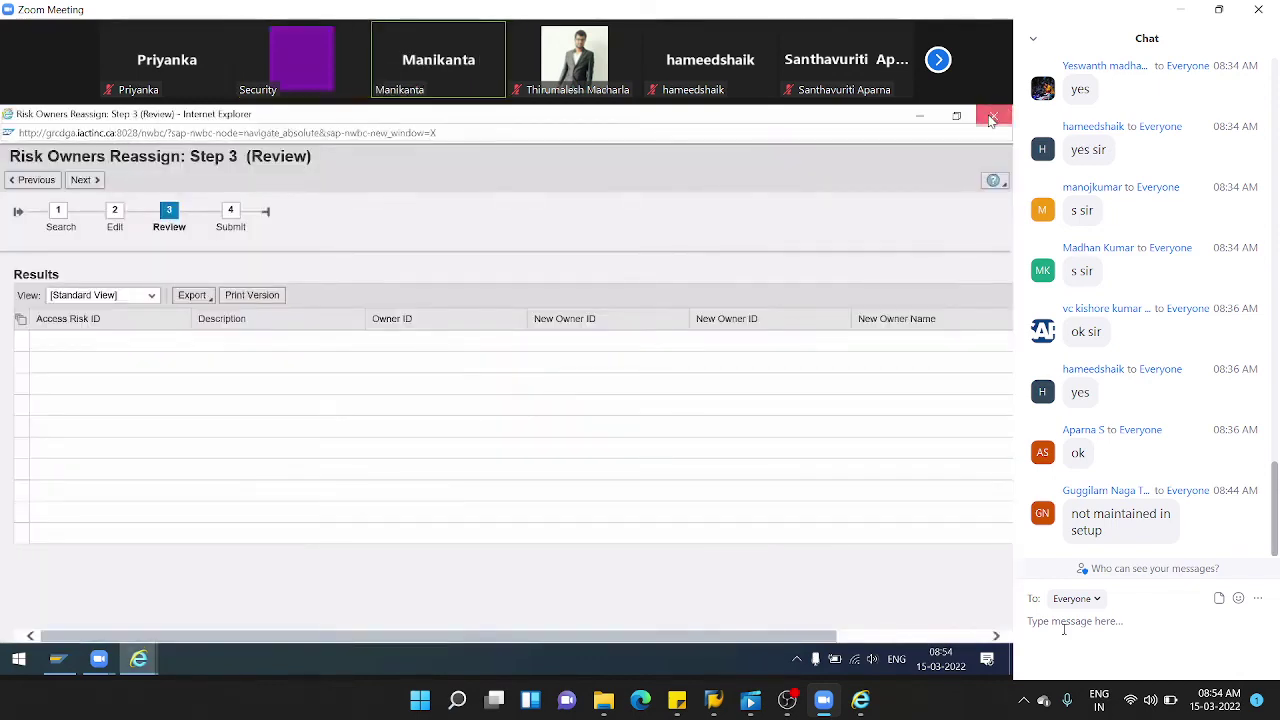
left_click(994, 115)
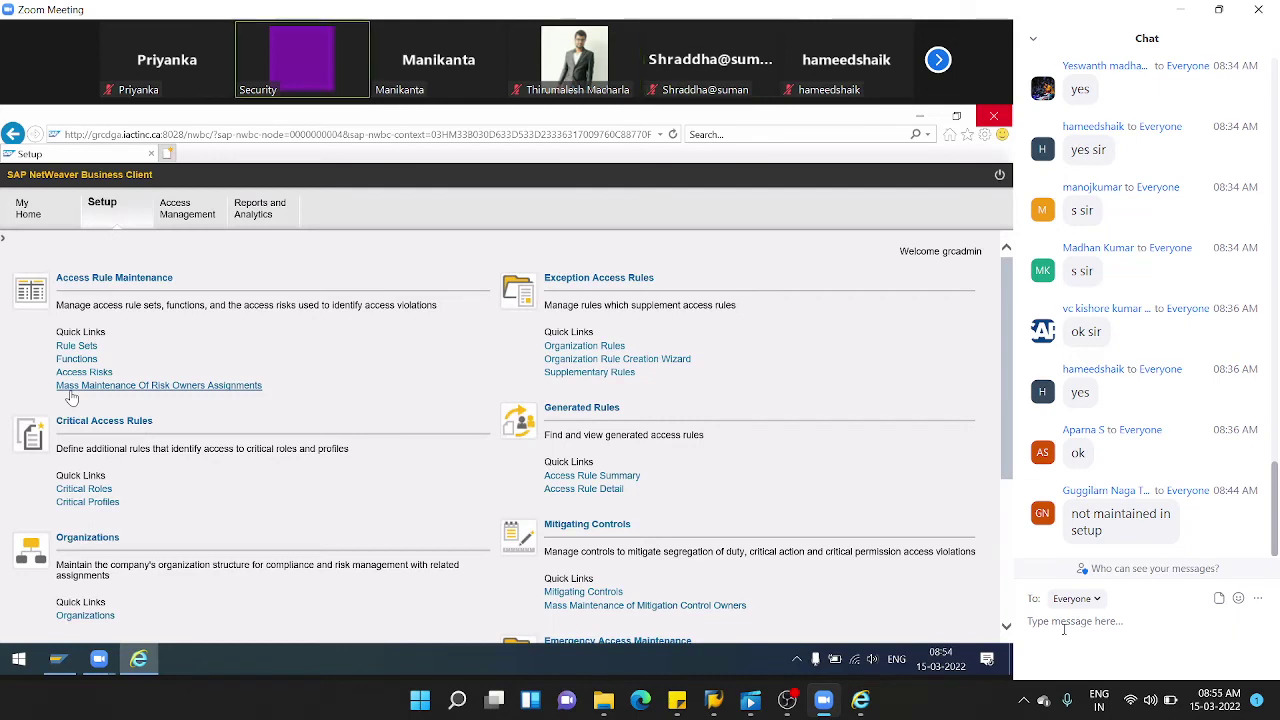
- In Mass Maintenance Of Risk Owners Assignments, search SoD risks with business process Basis
left_click(86, 388)
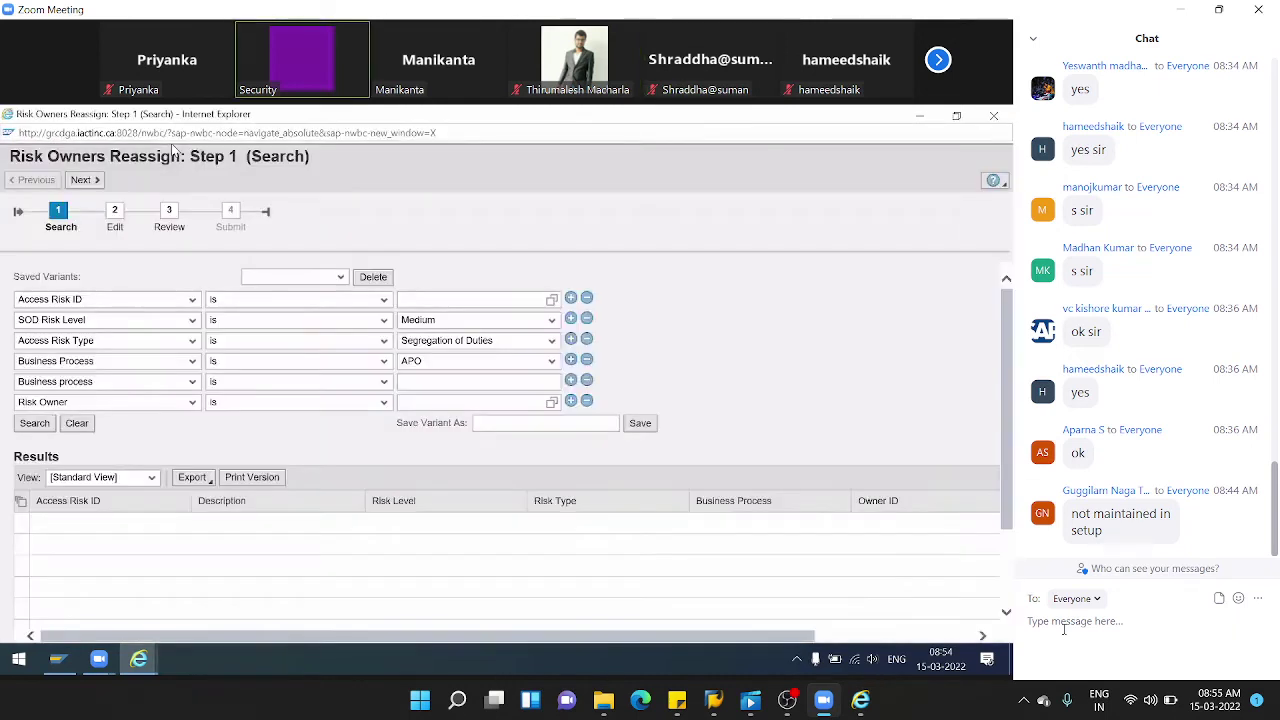
left_click(587, 319)
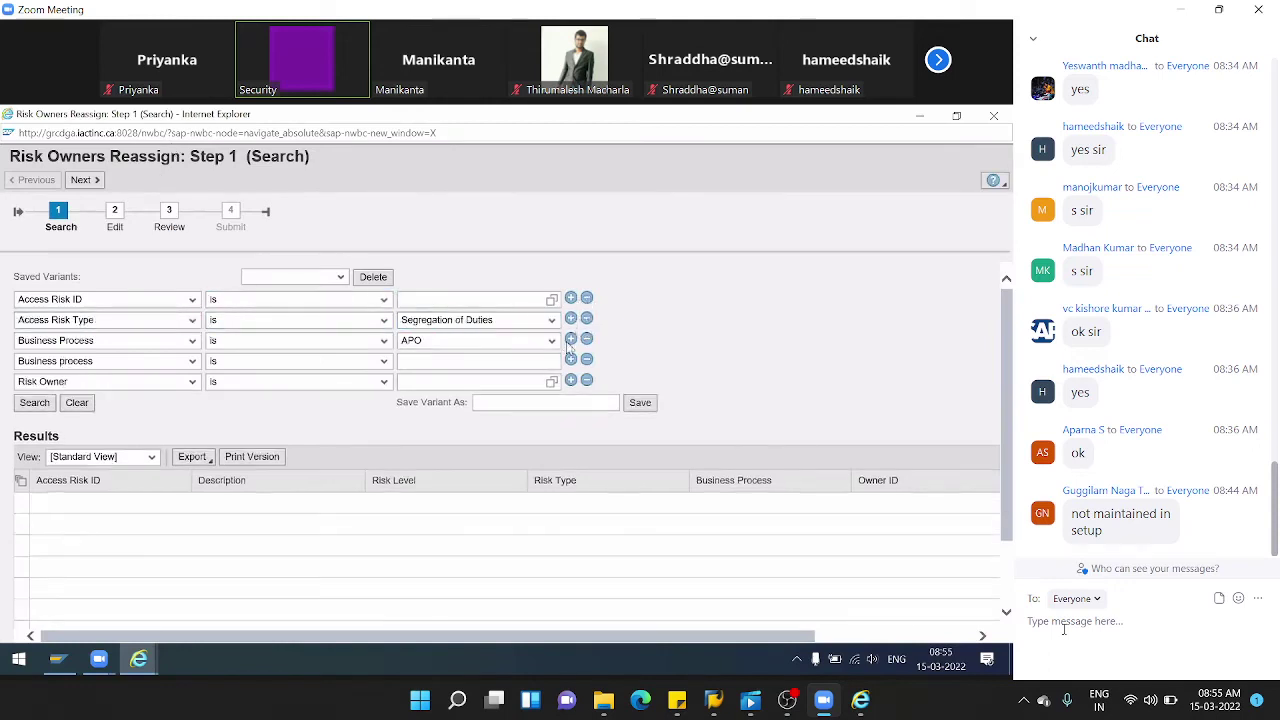
left_click(551, 340)
left_click(475, 374)
left_click(587, 360)
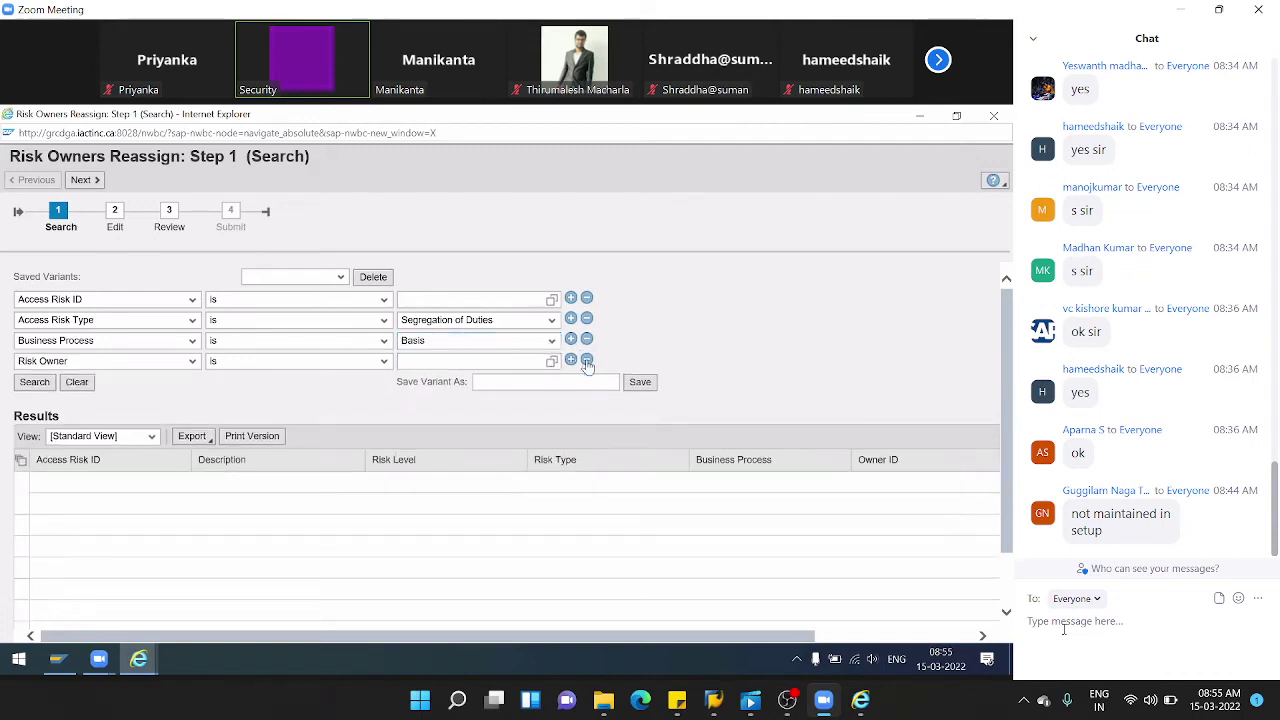
left_click(587, 360)
left_click(587, 297)
left_click(34, 341)
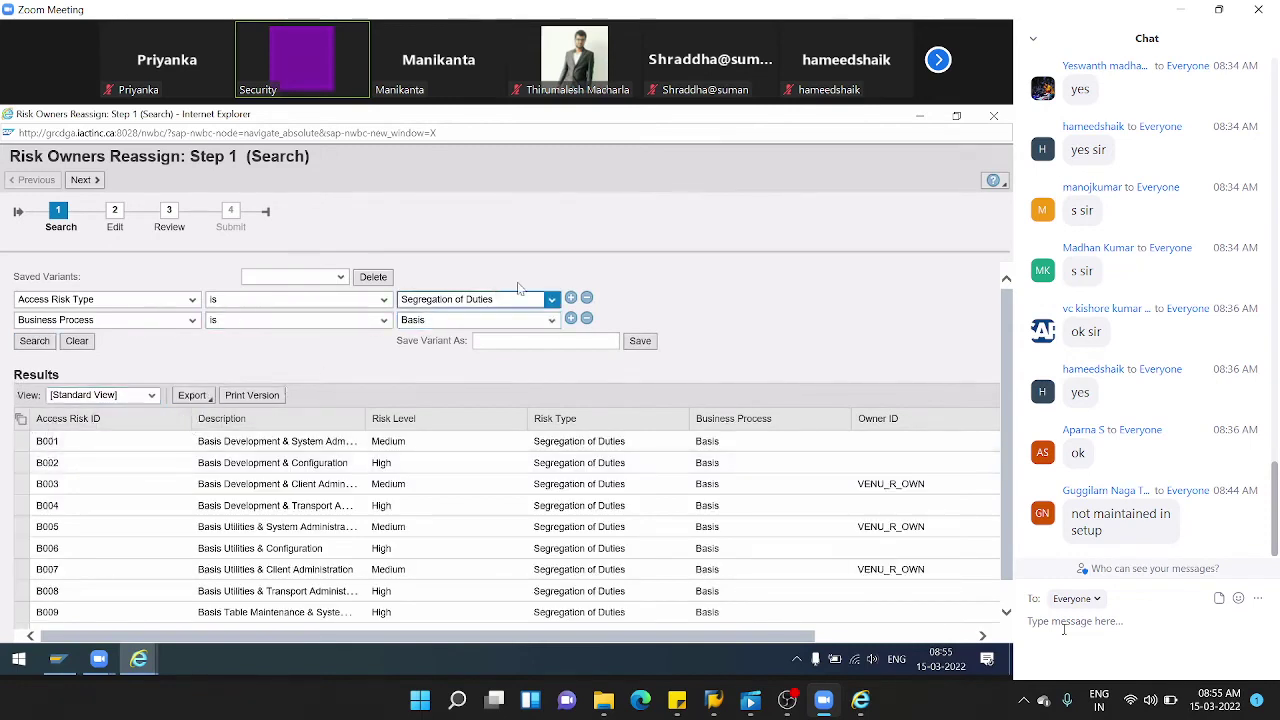
- Add an Access Risk ID criterion of ZBWM_RIS, search, select it, and advance
left_click(570, 318)
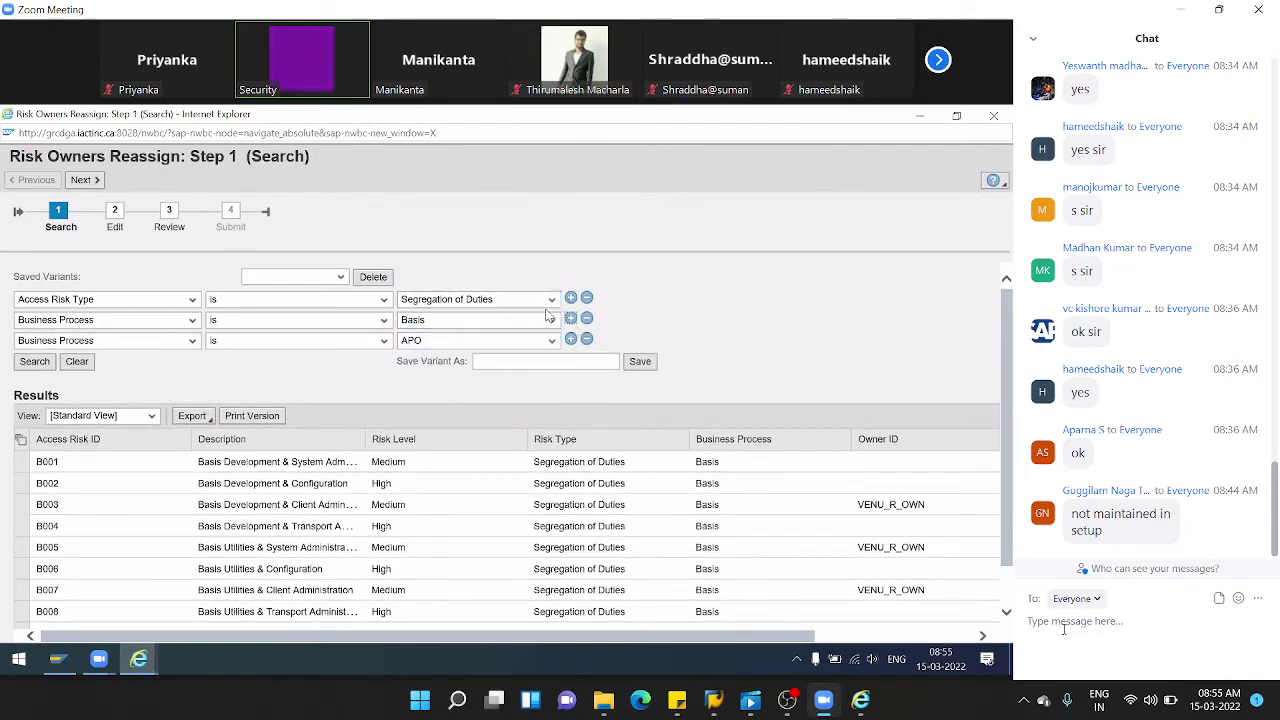
left_click(192, 340)
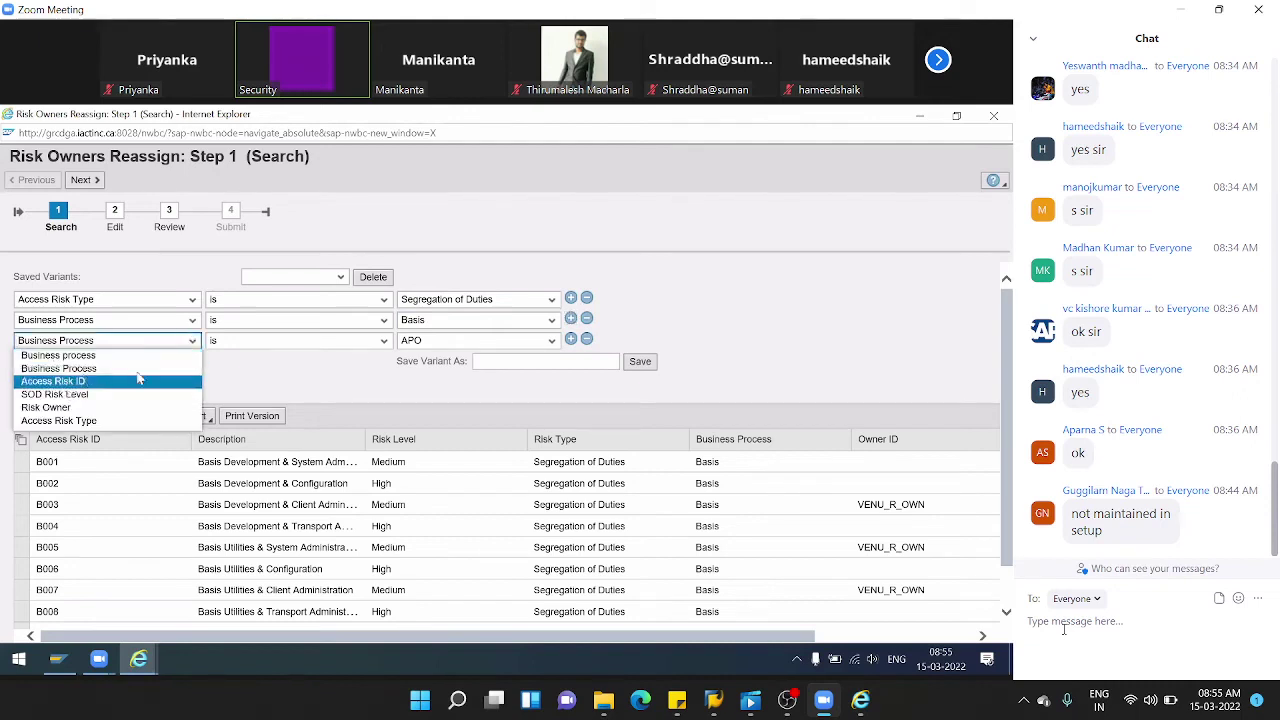
left_click(139, 381)
left_click(543, 342)
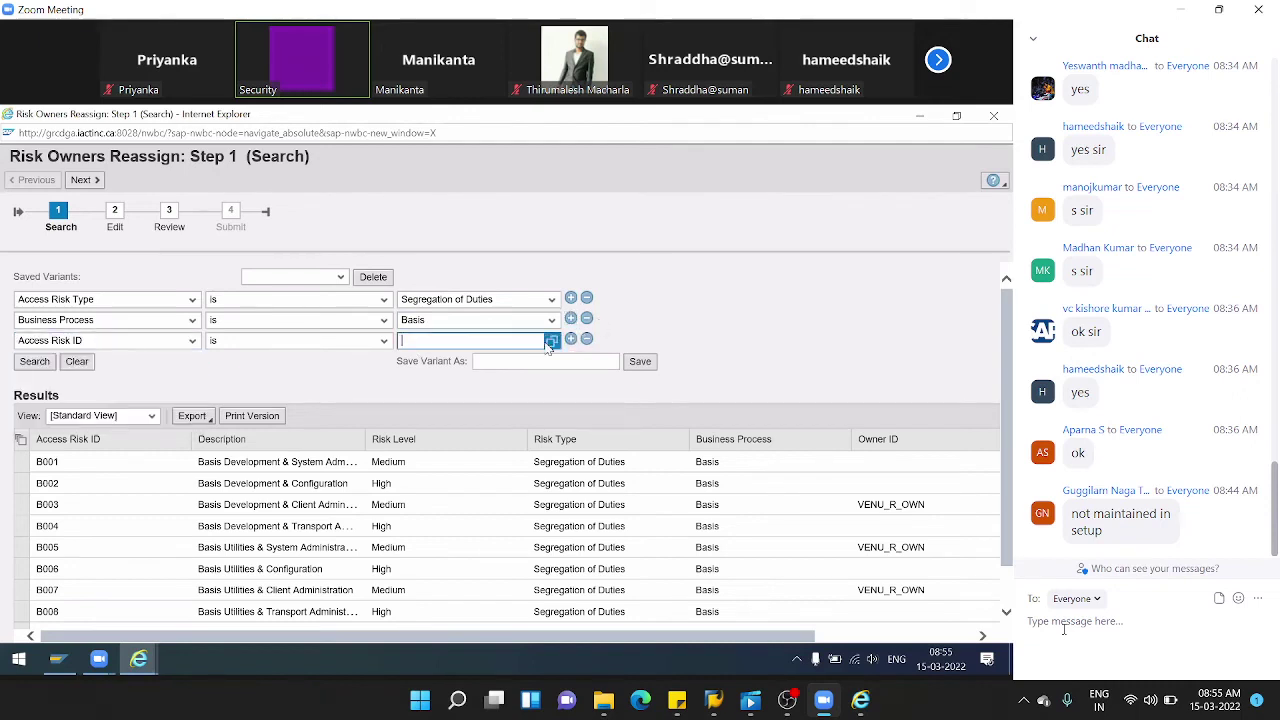
left_click(551, 341)
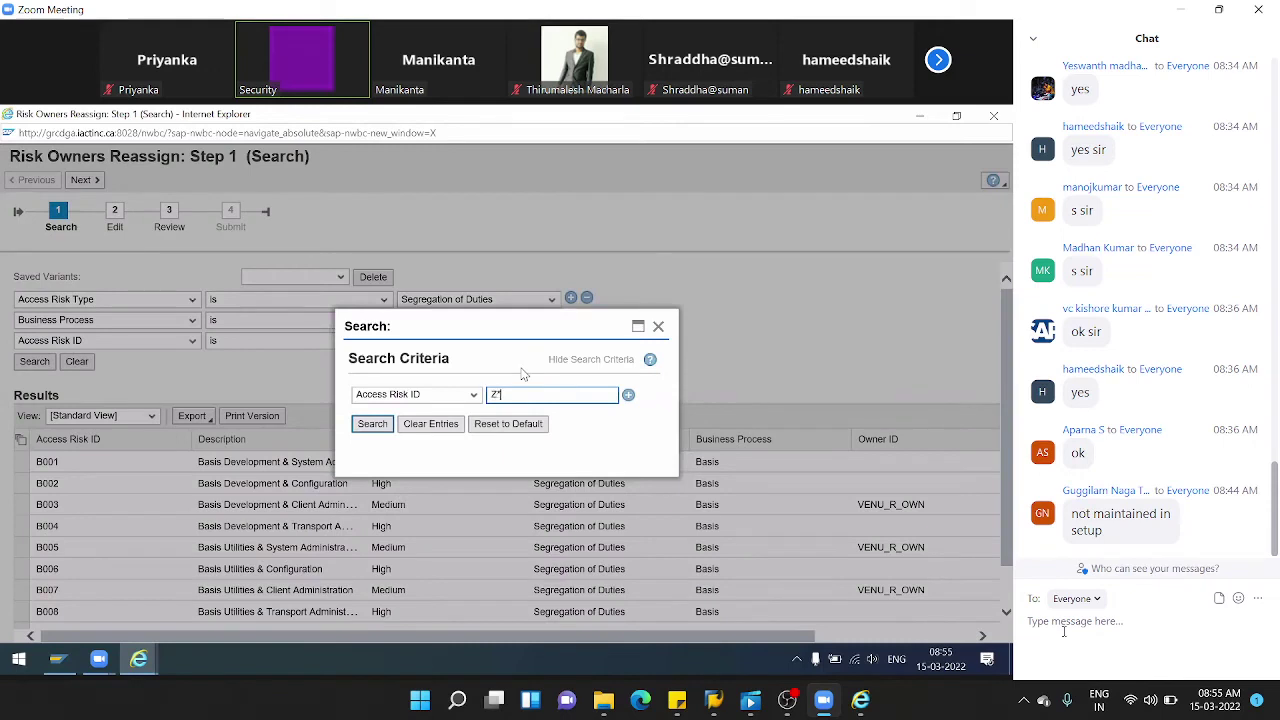
left_click(372, 426)
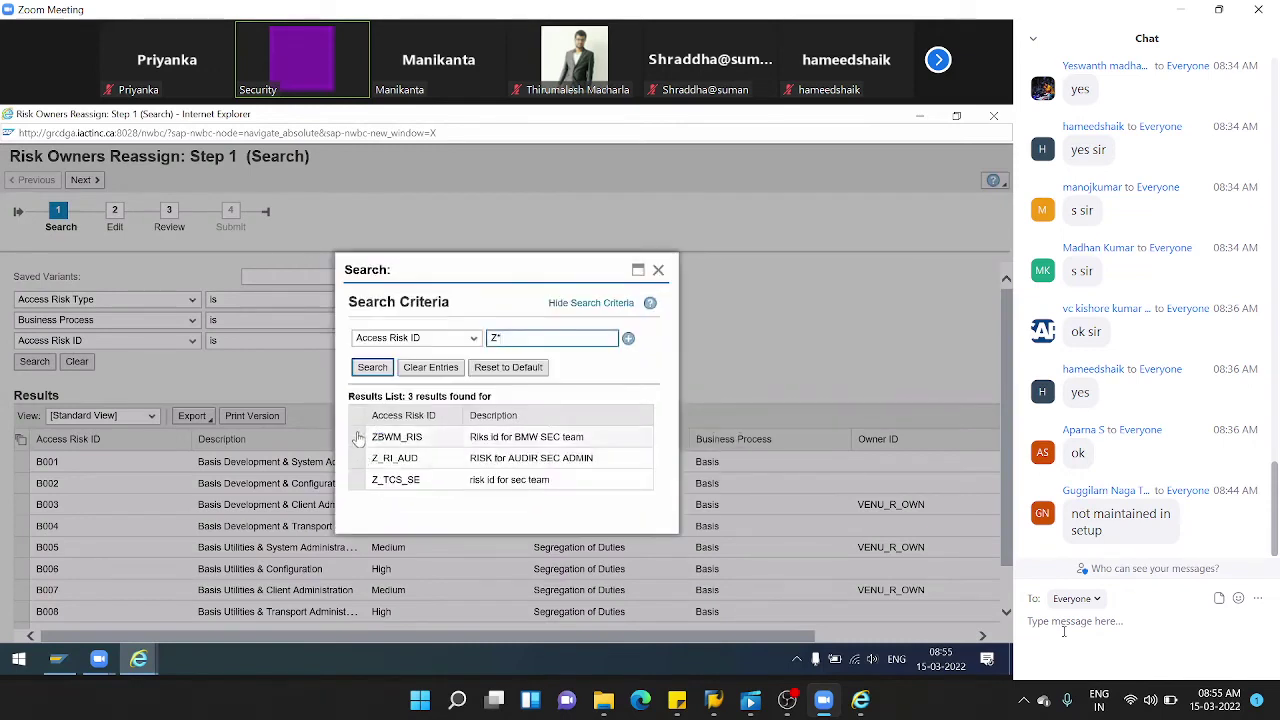
left_click(358, 440)
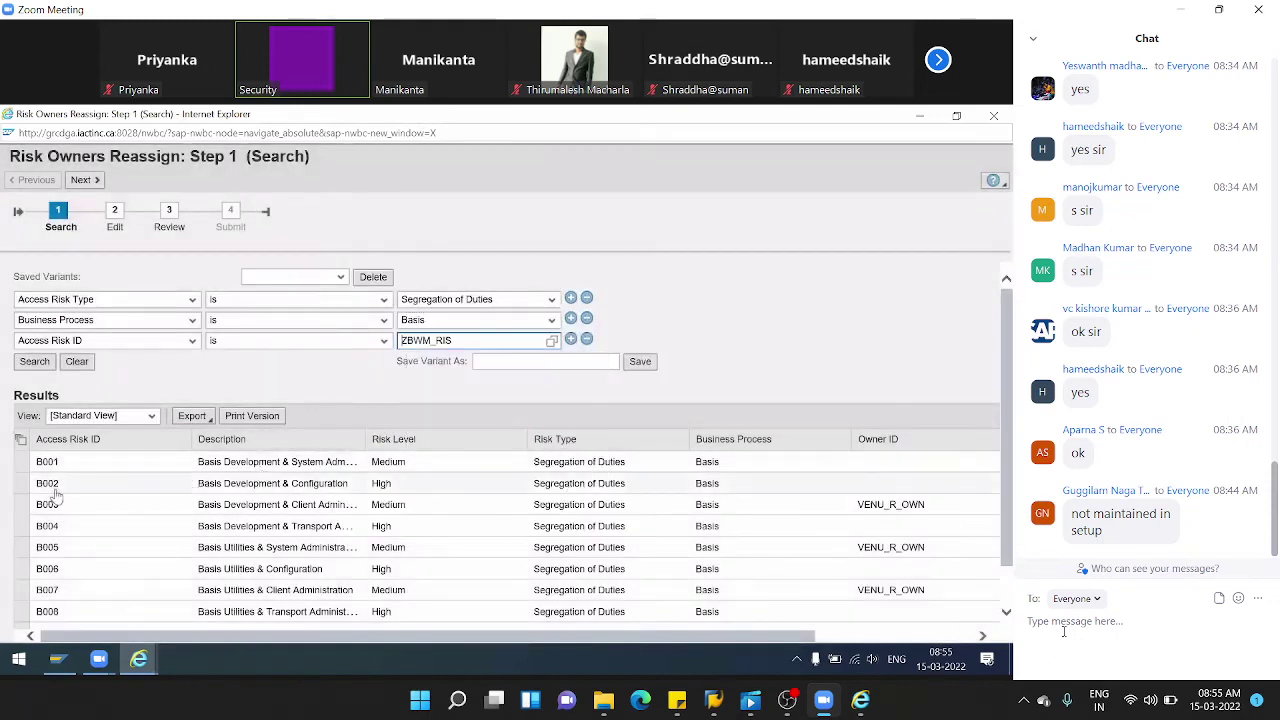
left_click(34, 361)
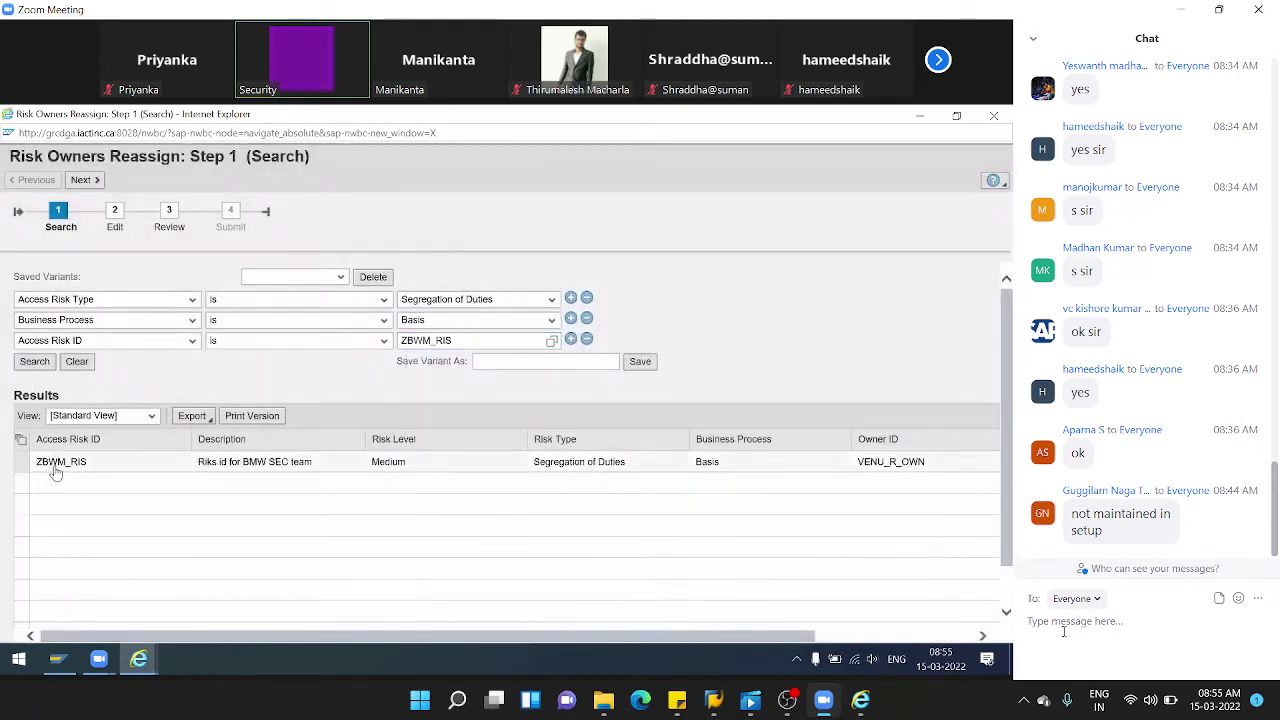
left_click(20, 465)
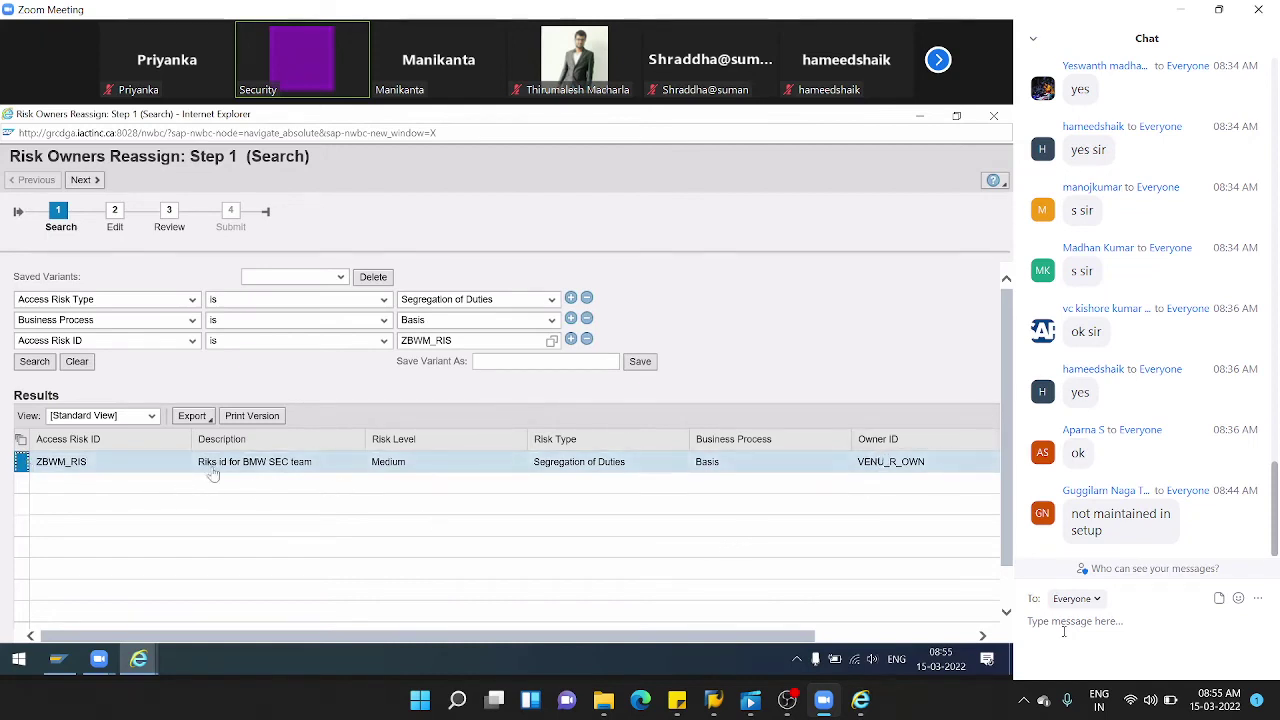
left_click(84, 179)
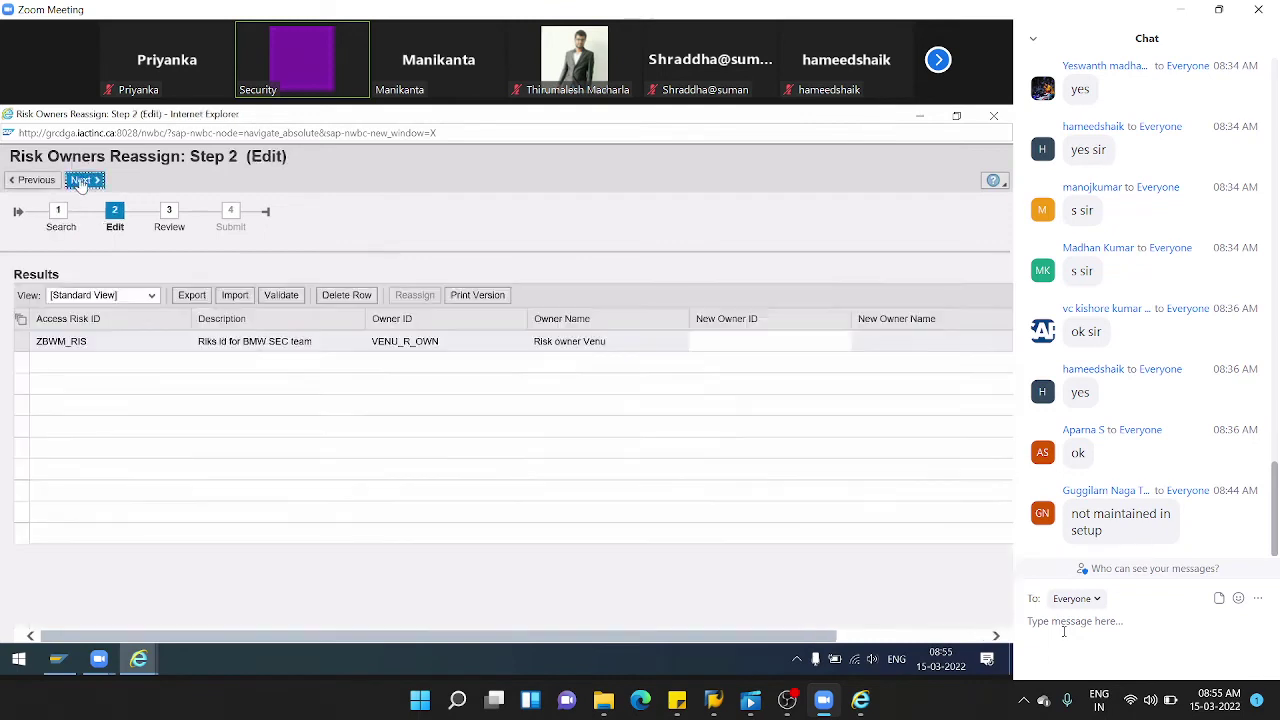
- Pick a new owner for ZBWM_RIS from the value help and advance to Review
left_click(729, 345)
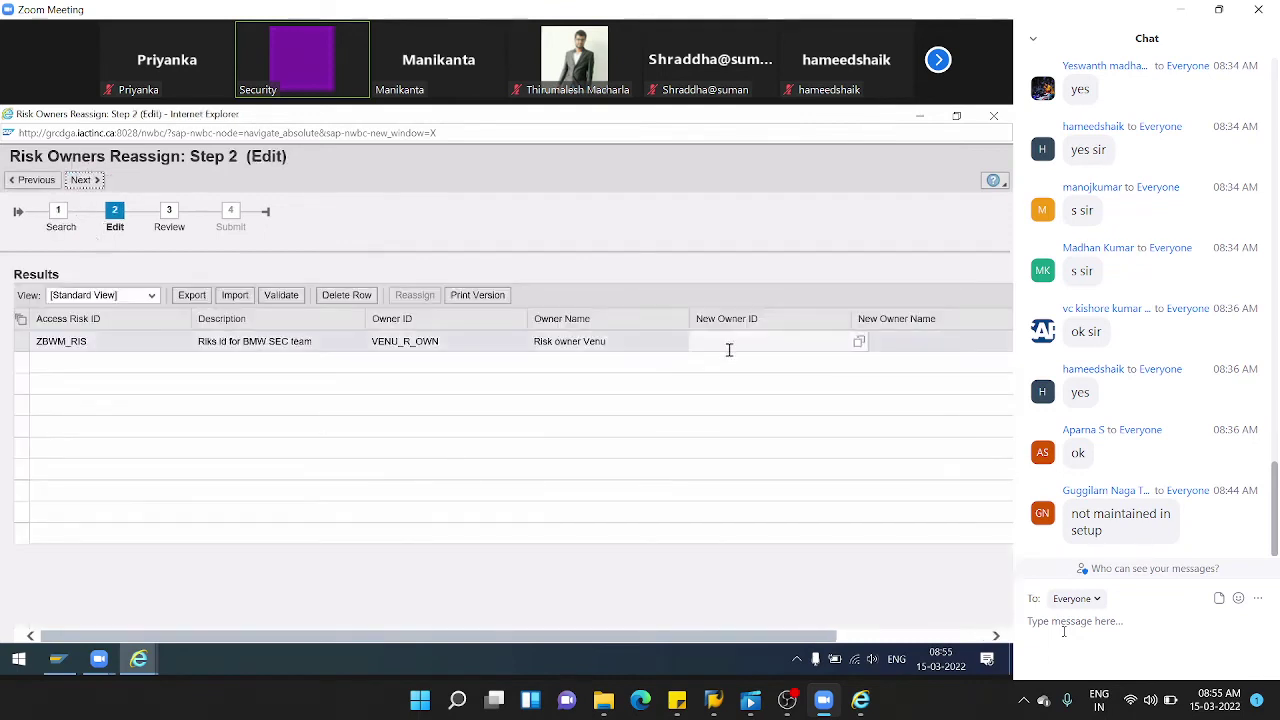
left_click(860, 344)
left_click(372, 434)
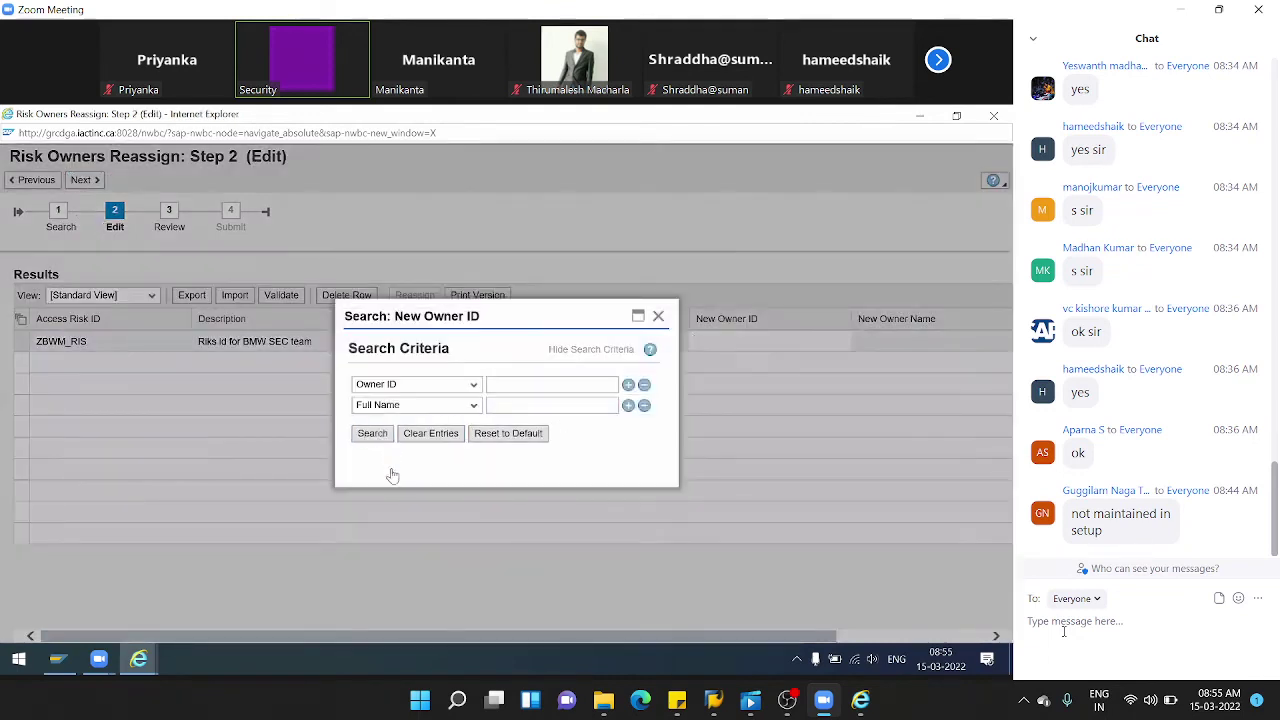
left_click(358, 457)
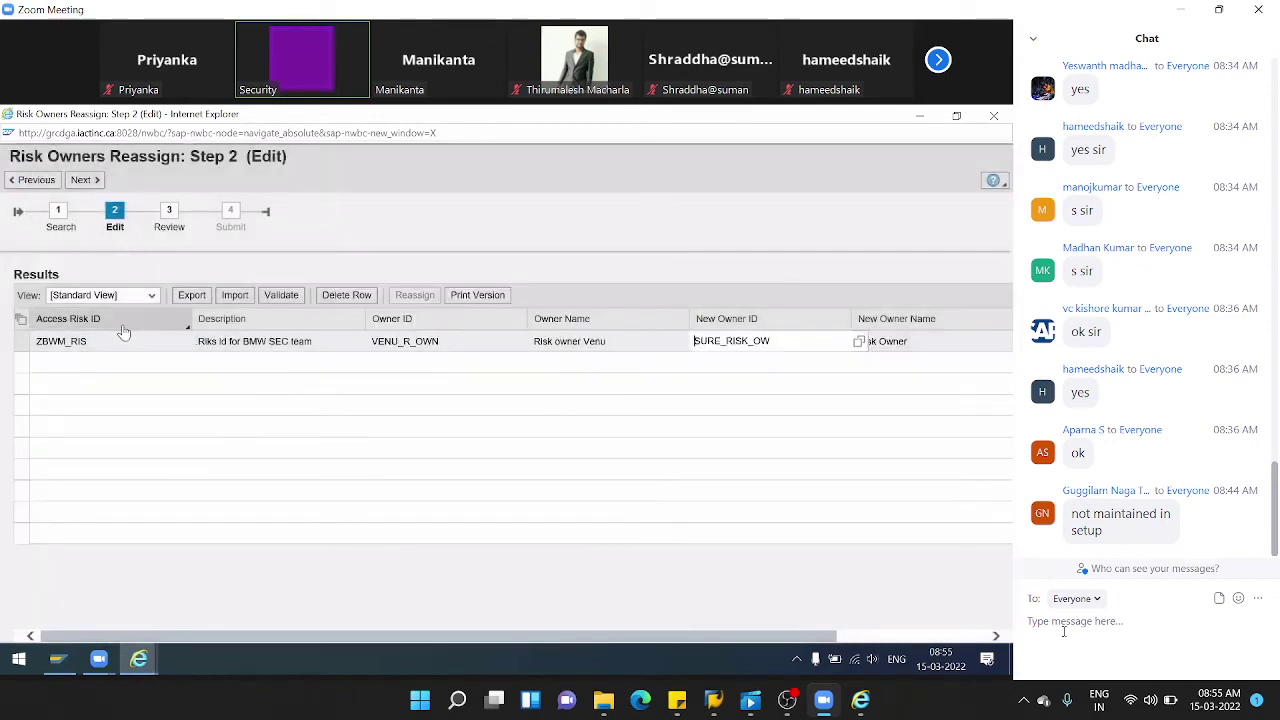
left_click(84, 180)
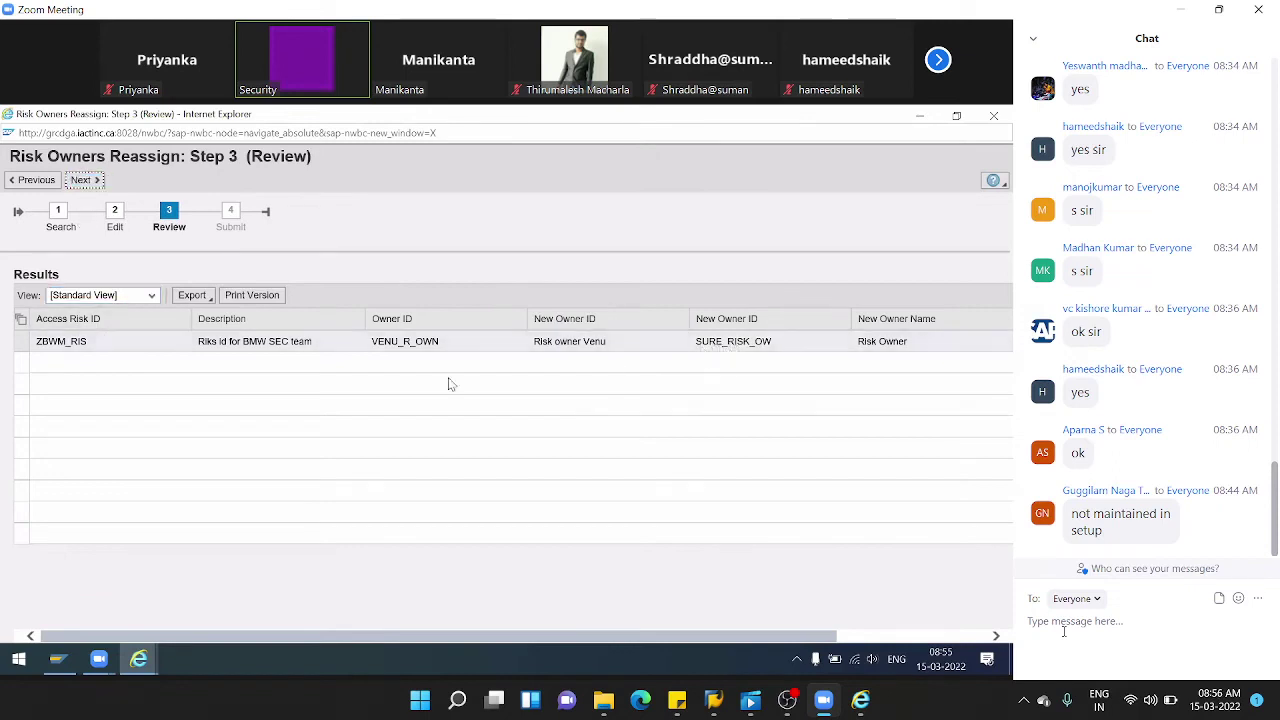
- Submit the reassignment with Success status and return to the Setup page
left_click_drag(785, 638, 437, 637)
left_click_drag(760, 636, 912, 636)
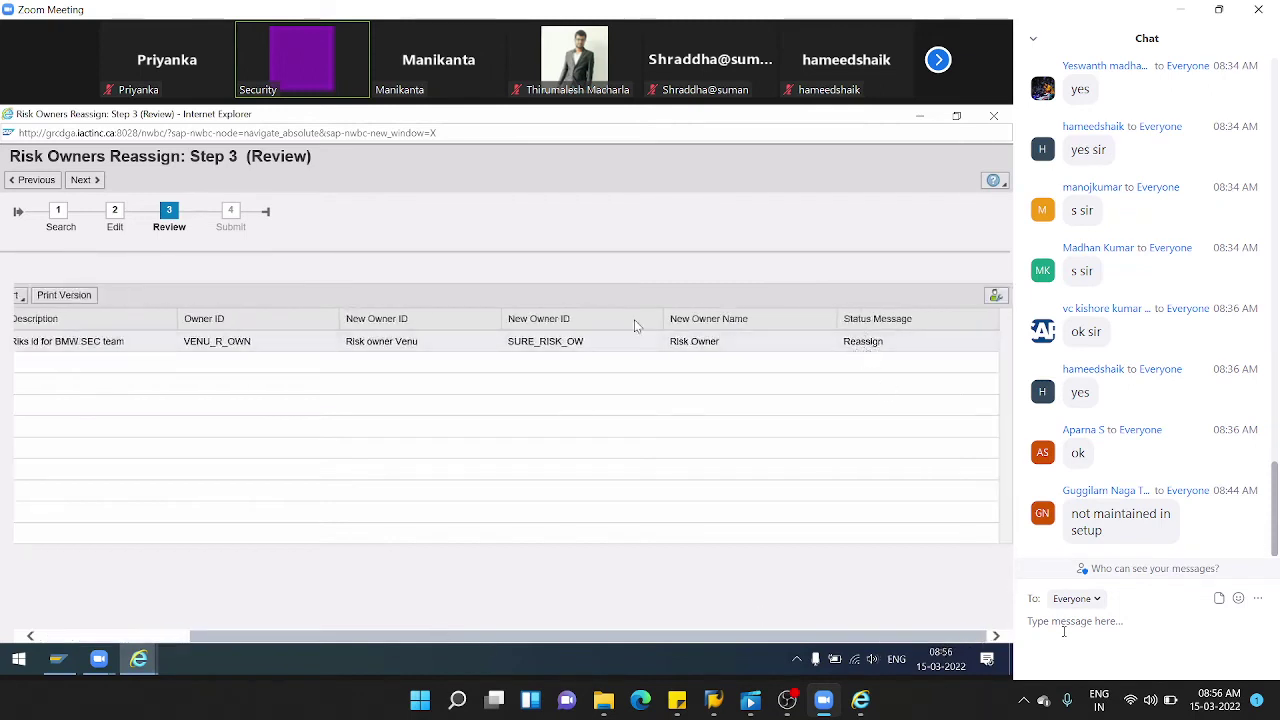
left_click(80, 183)
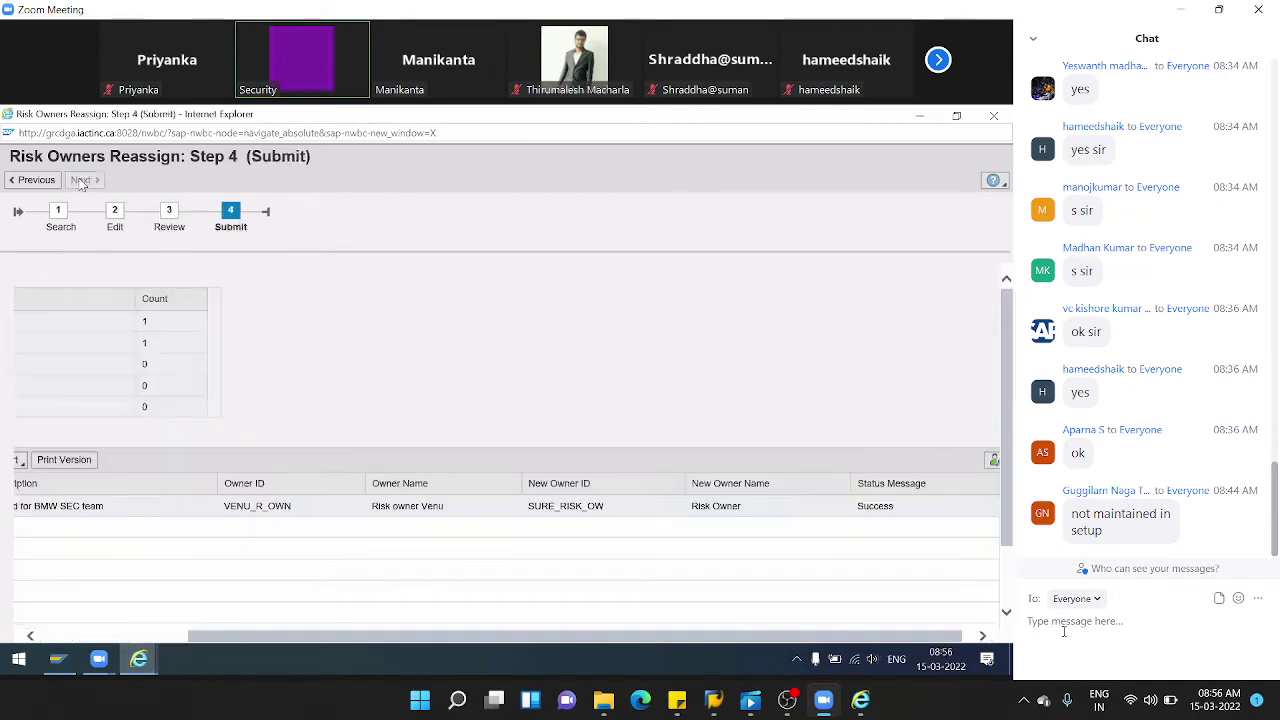
mouse_move(138, 658)
left_click(85, 585)
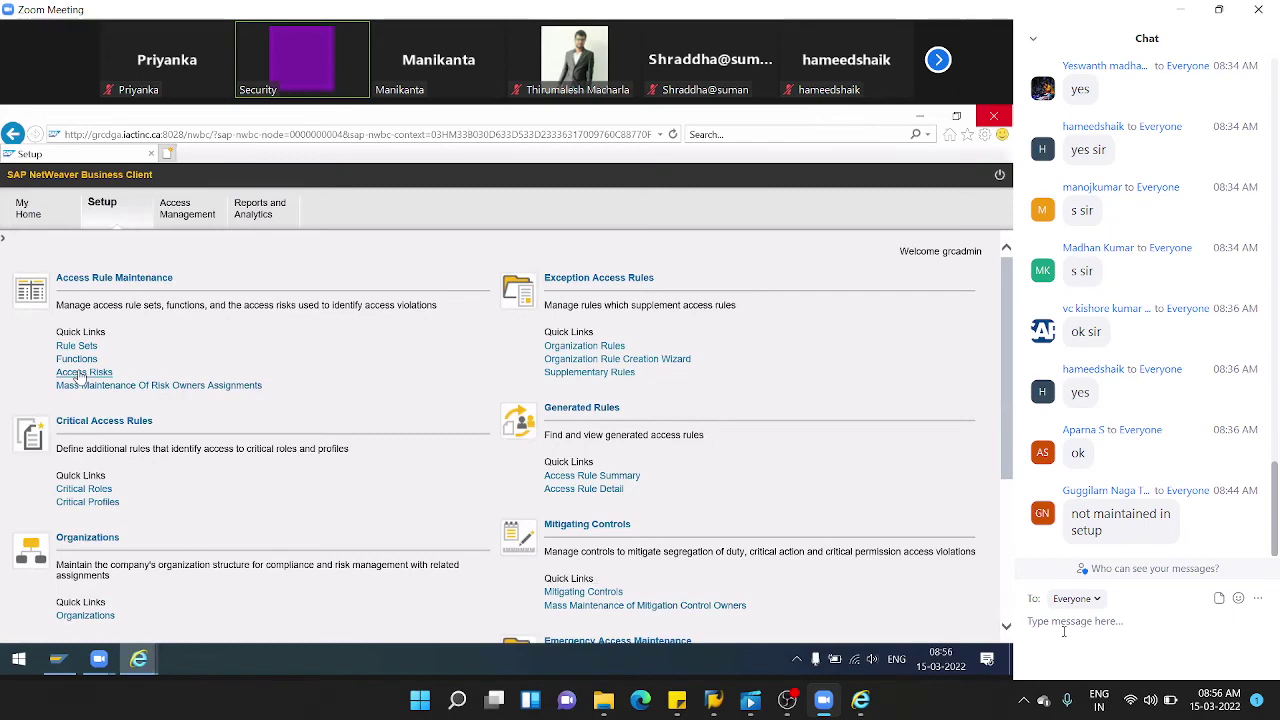
- Open the Access Risks list filtered to Risk ID Z*
left_click(78, 373)
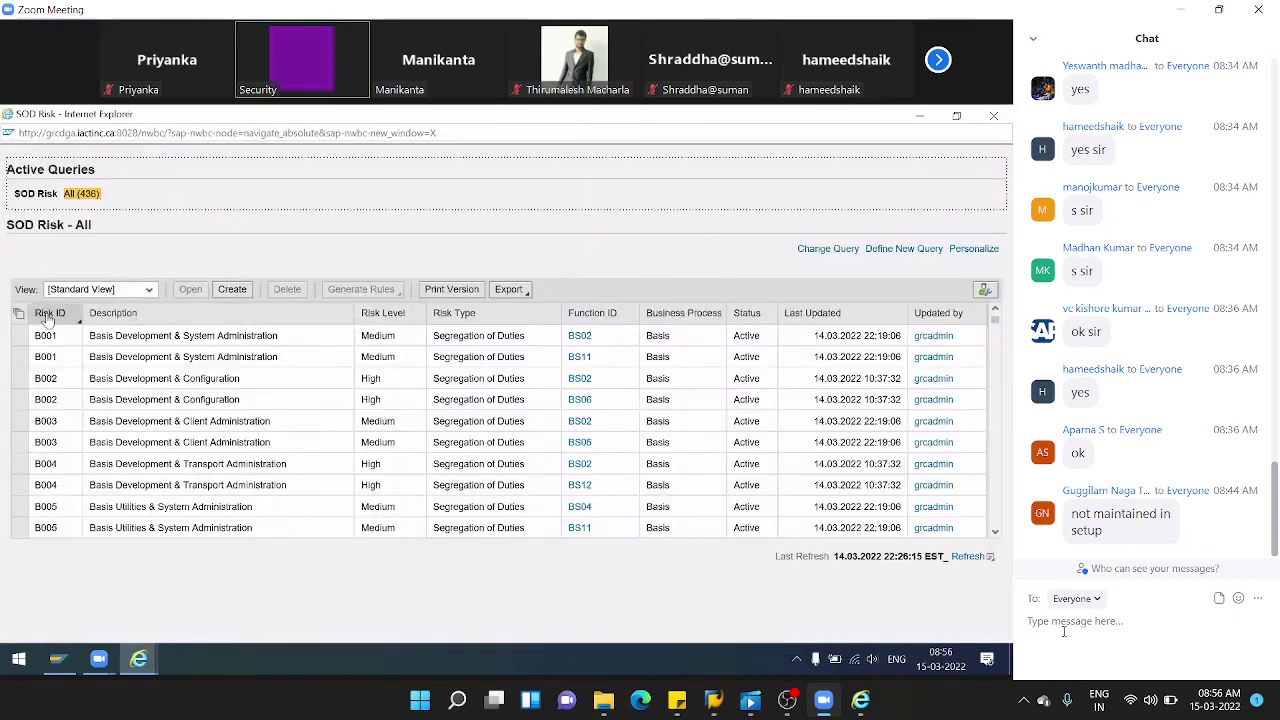
left_click(47, 314)
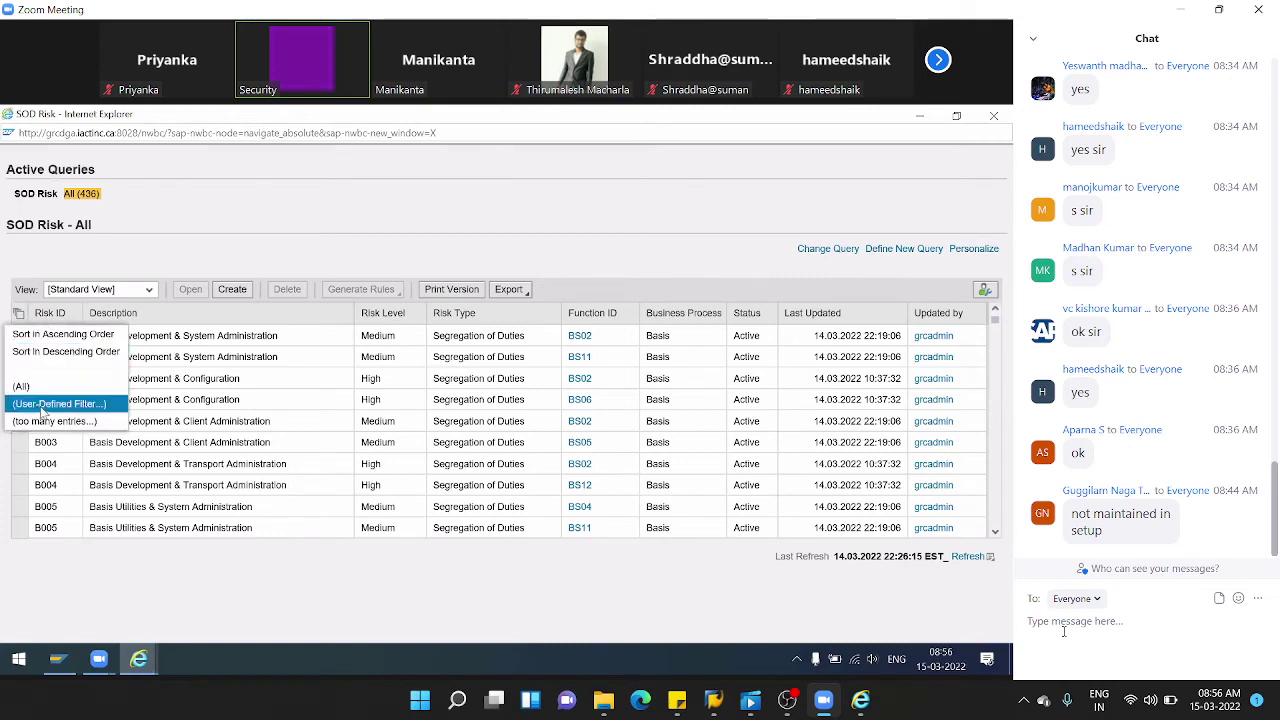
left_click(43, 406)
type("Z*")
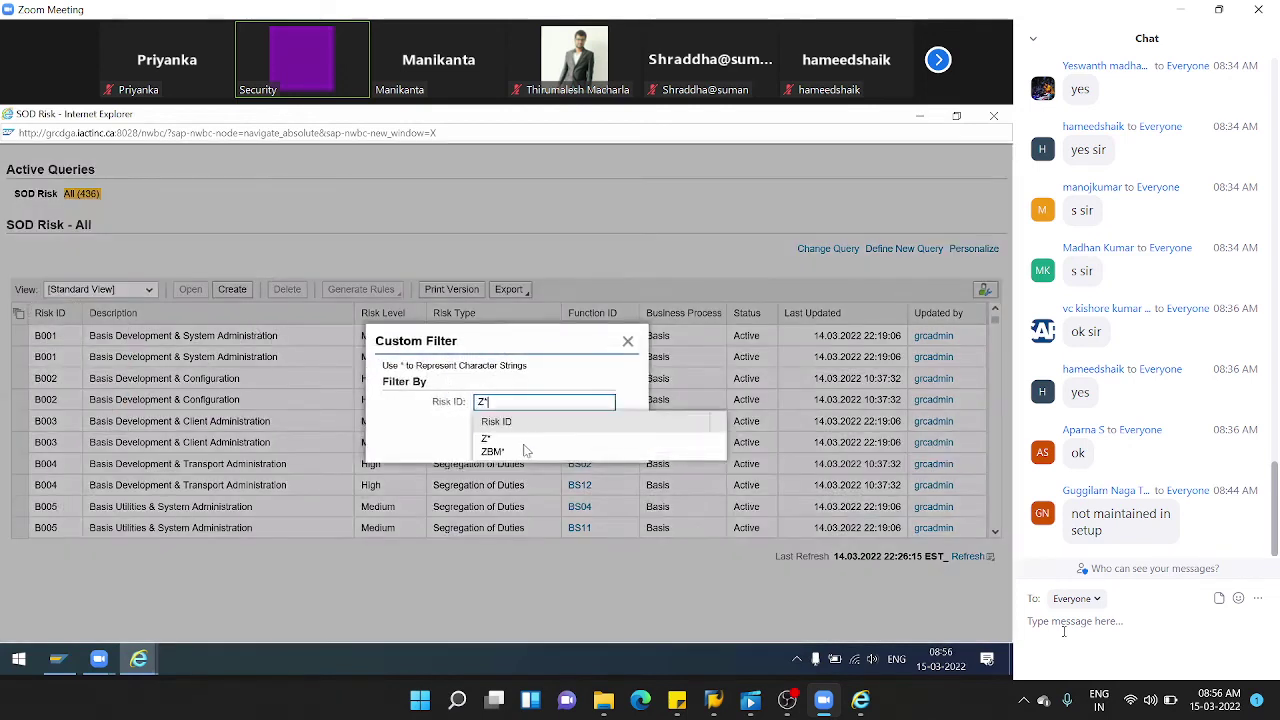
left_click(505, 440)
key("Return")
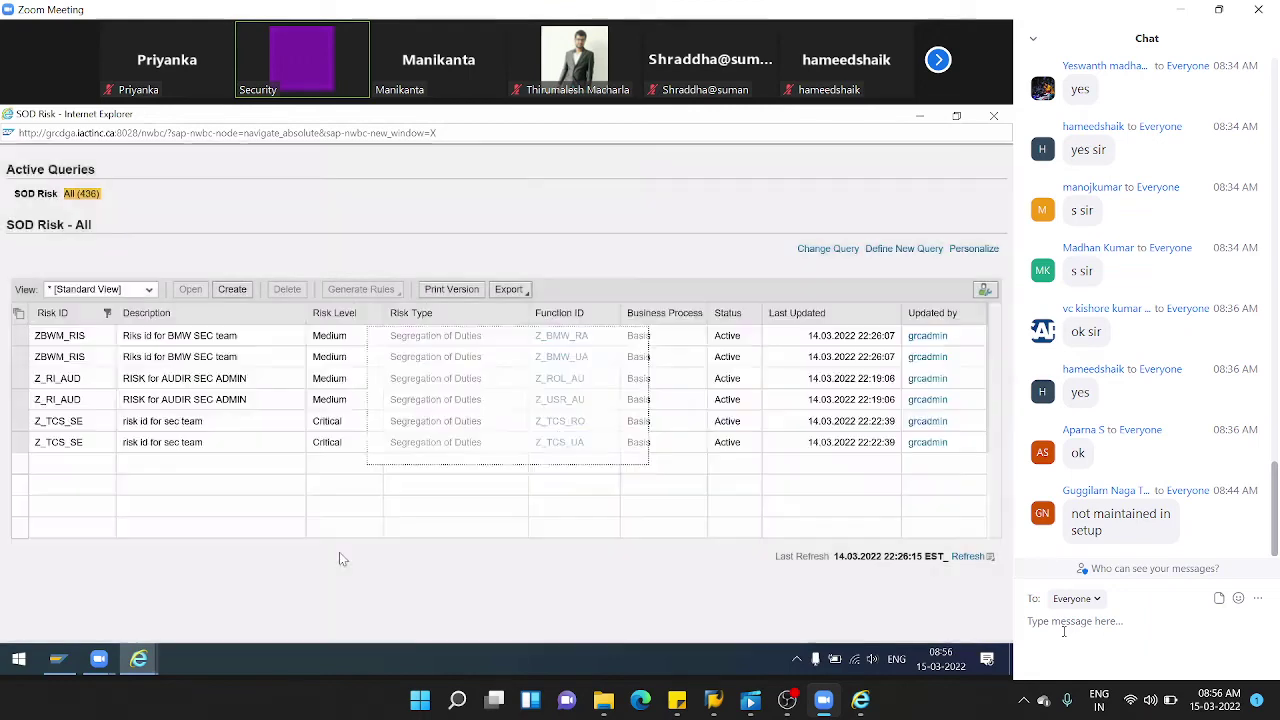
- Verify ZBWM_RIS's Risk Owners tab shows the newly assigned owner, then close it
mouse_move(138, 658)
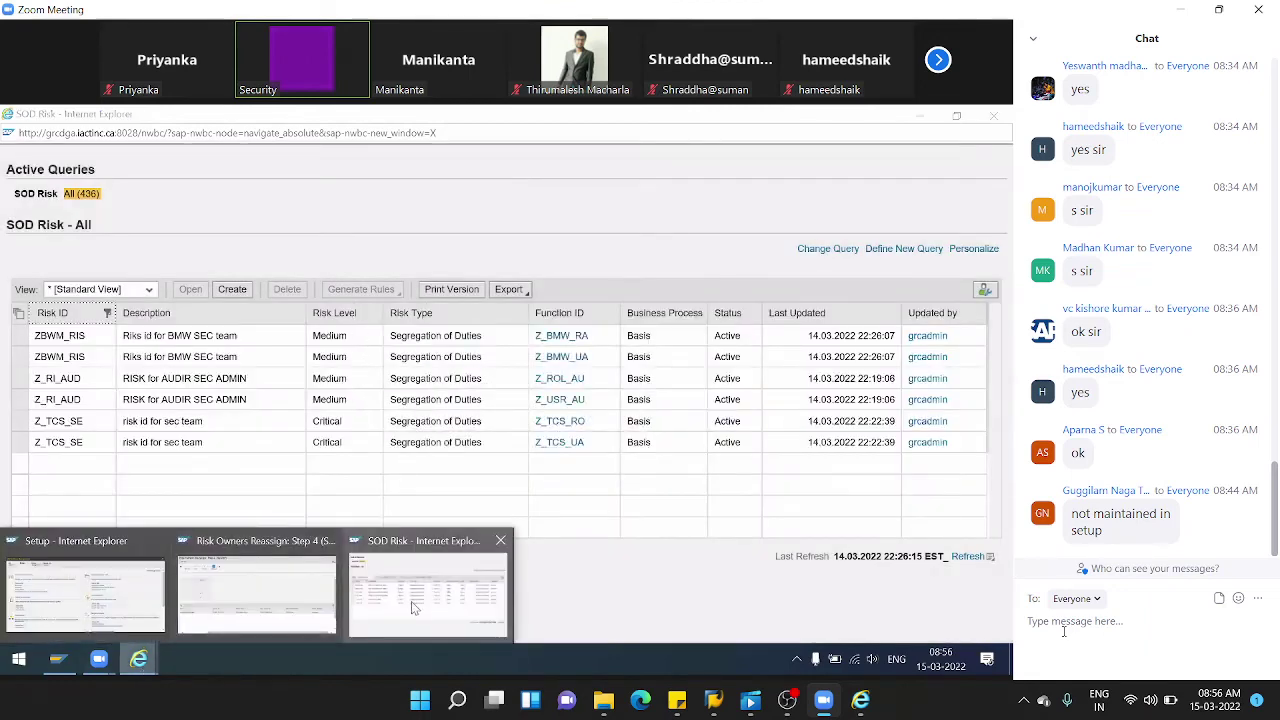
left_click(279, 615)
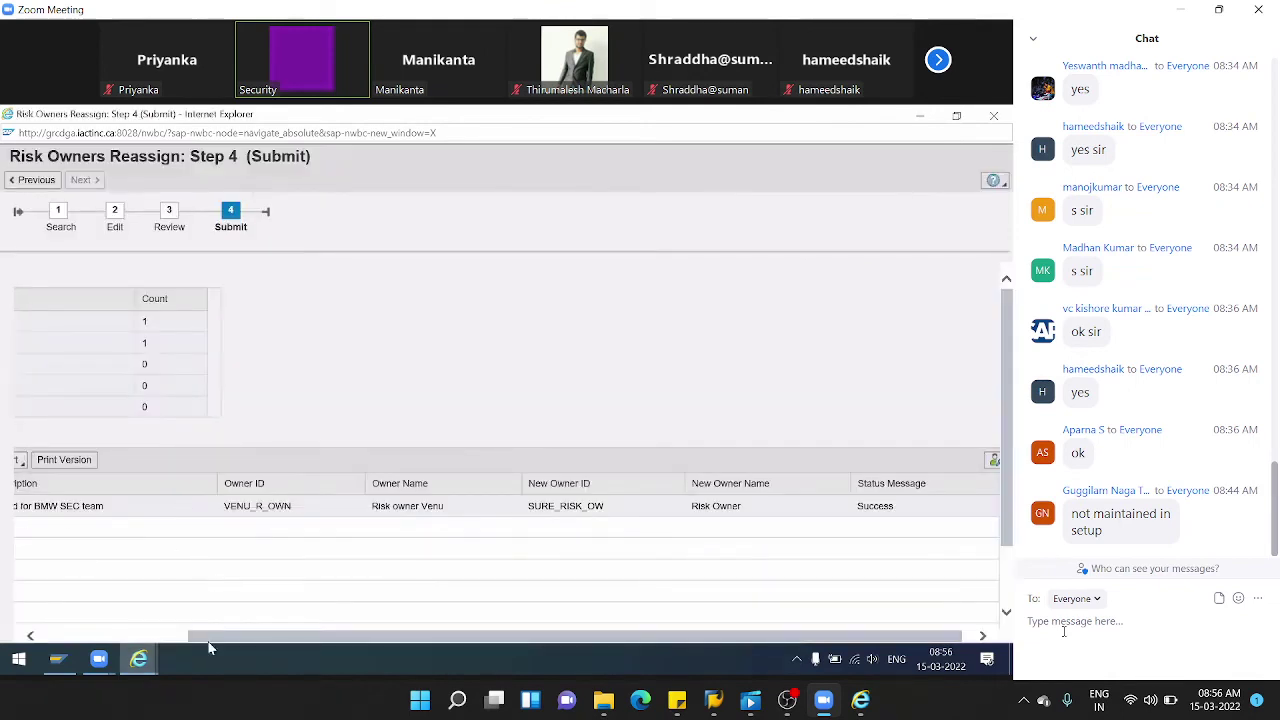
left_click_drag(210, 638, 60, 638)
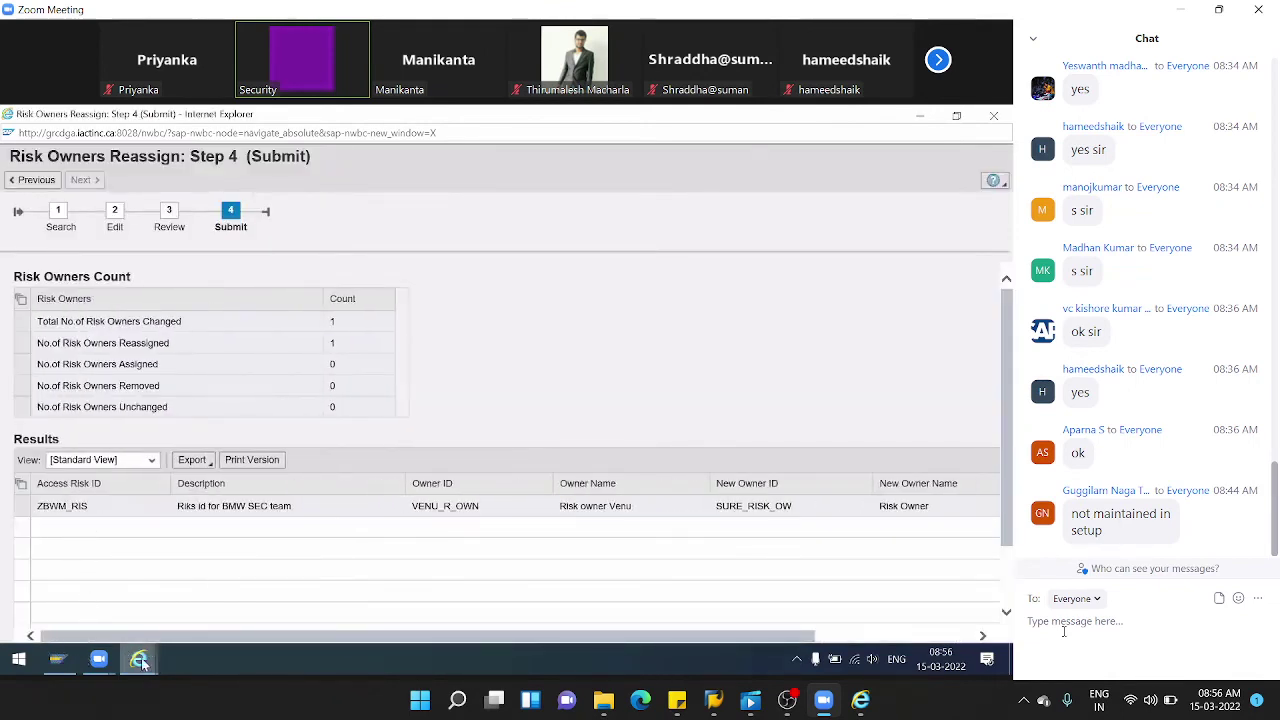
mouse_move(142, 662)
left_click(389, 592)
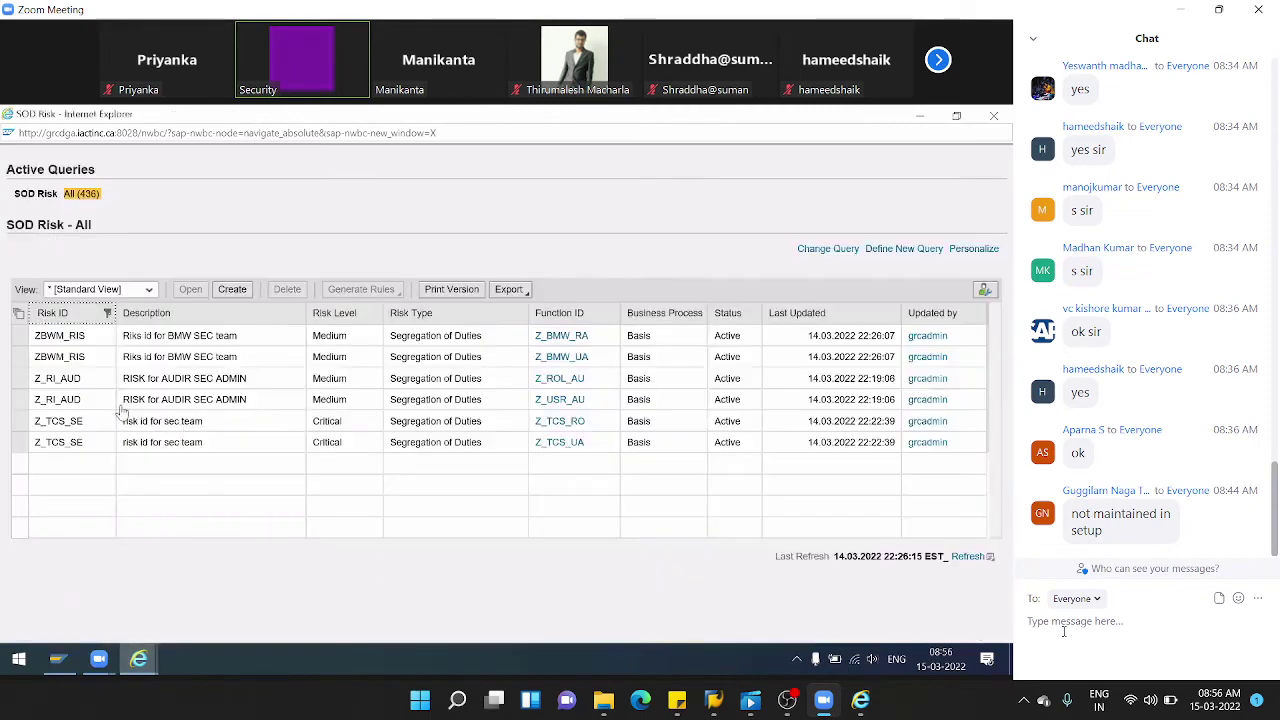
left_click(55, 334)
left_click(193, 292)
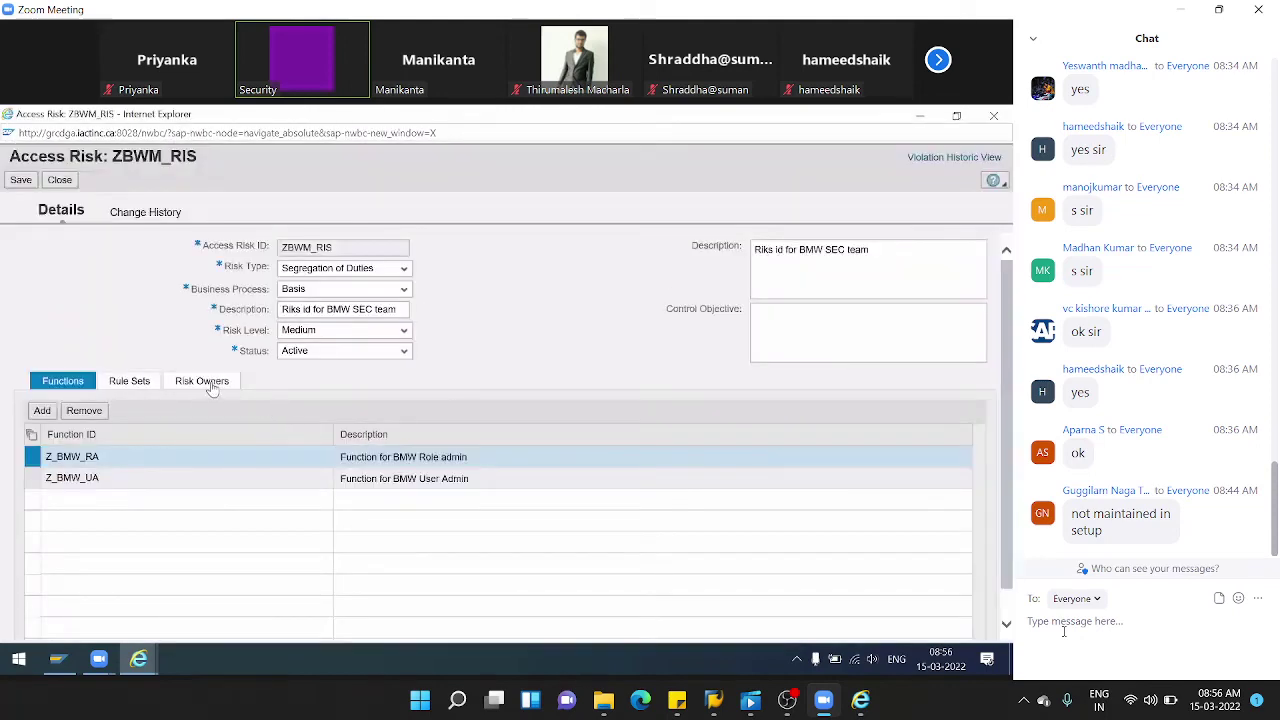
left_click(211, 384)
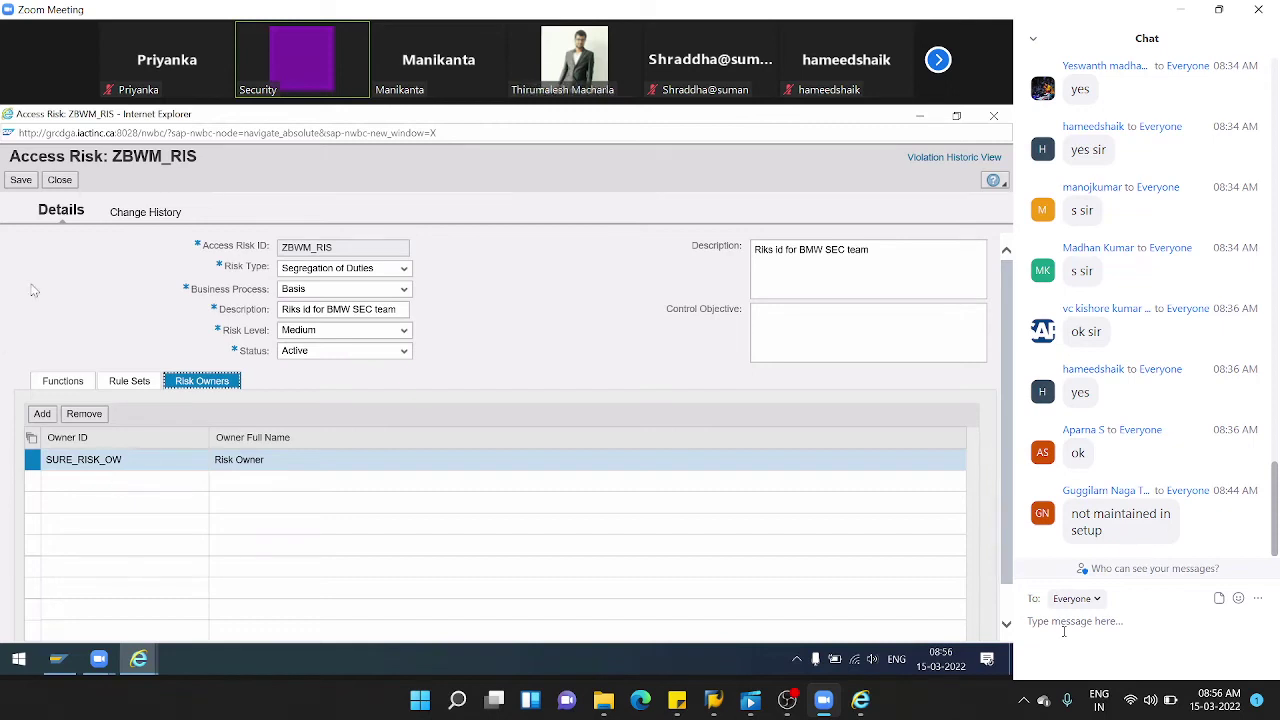
left_click(60, 180)
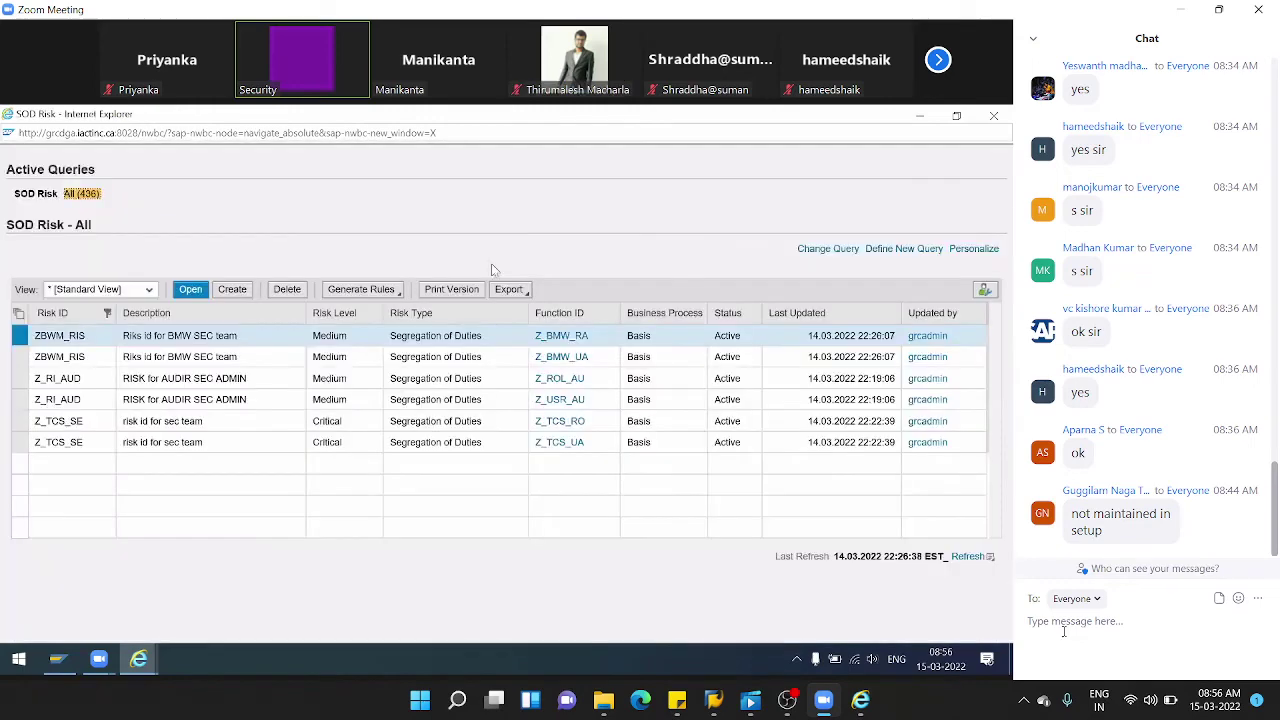
- Close the SOD Risk and Risk Owners Reassign windows and scroll down the Setup page
left_click(994, 117)
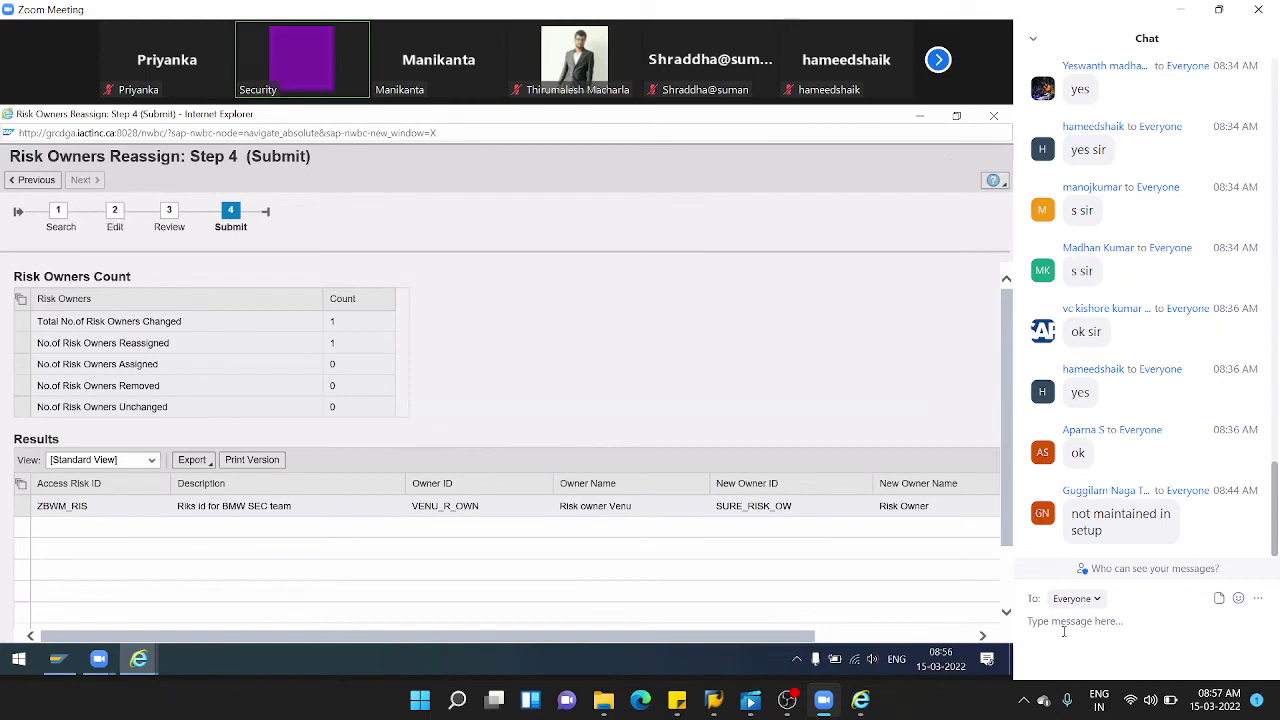
left_click(994, 117)
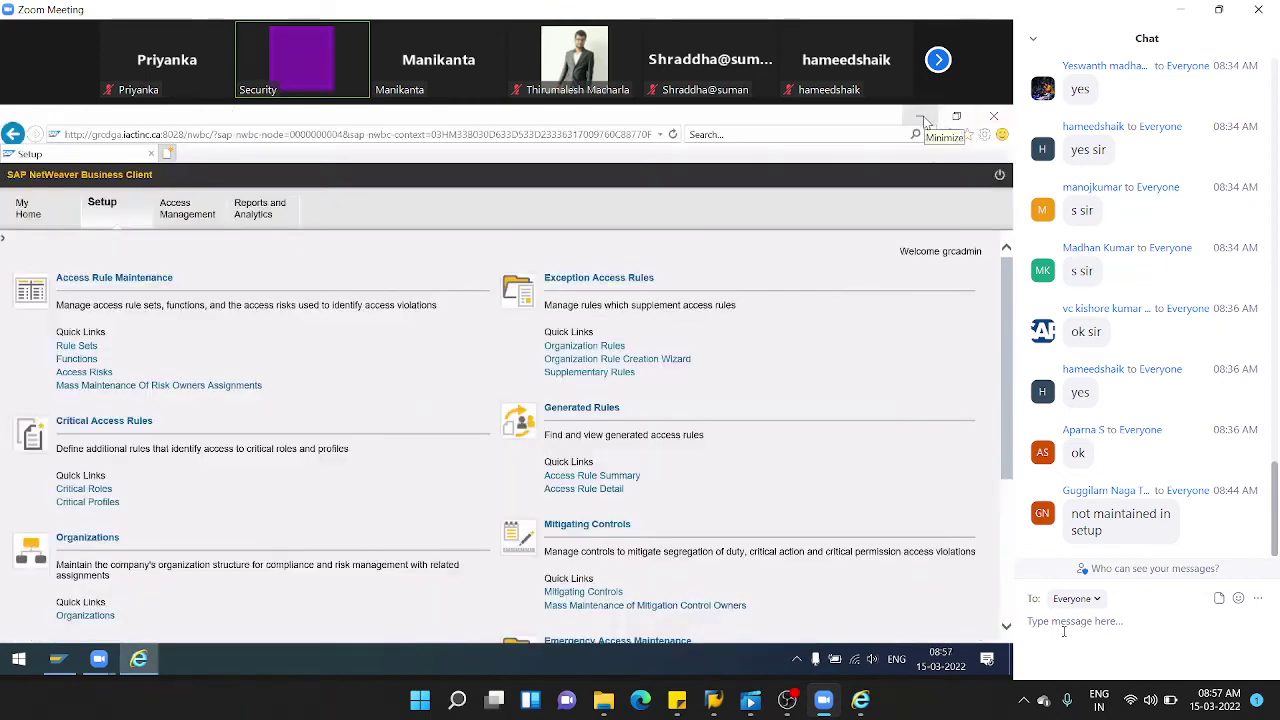
left_click(923, 117)
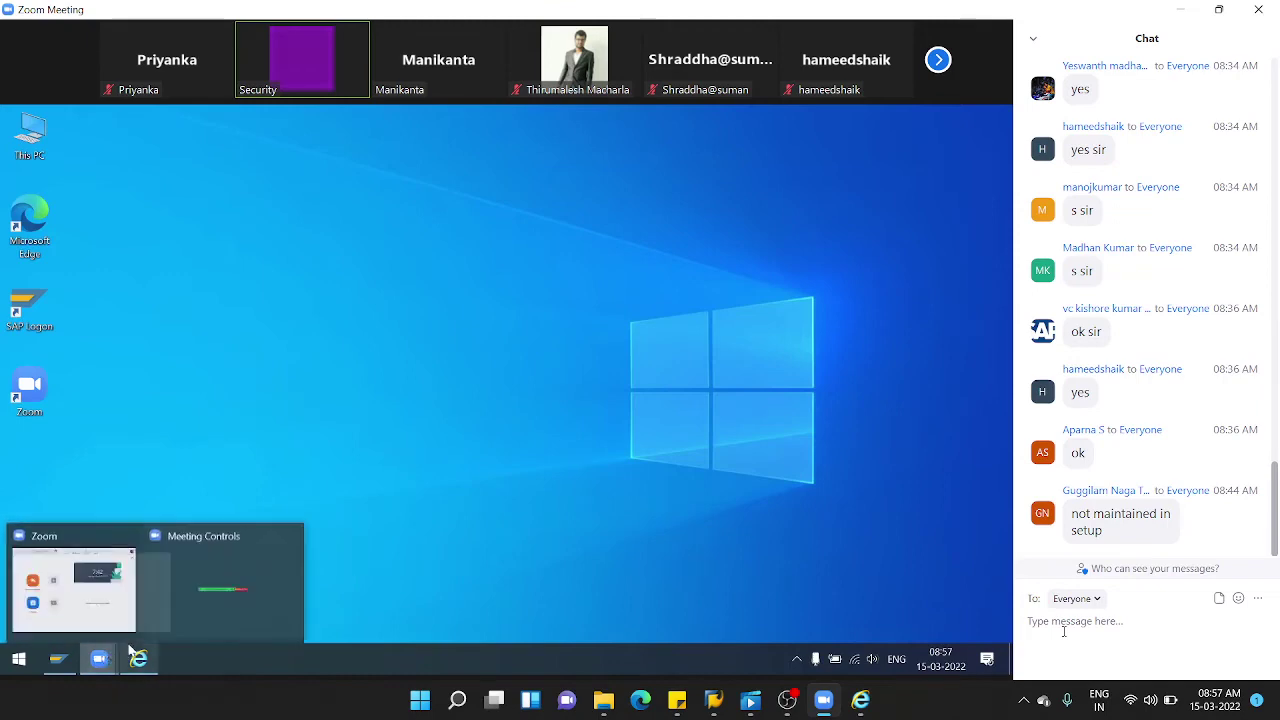
left_click(151, 668)
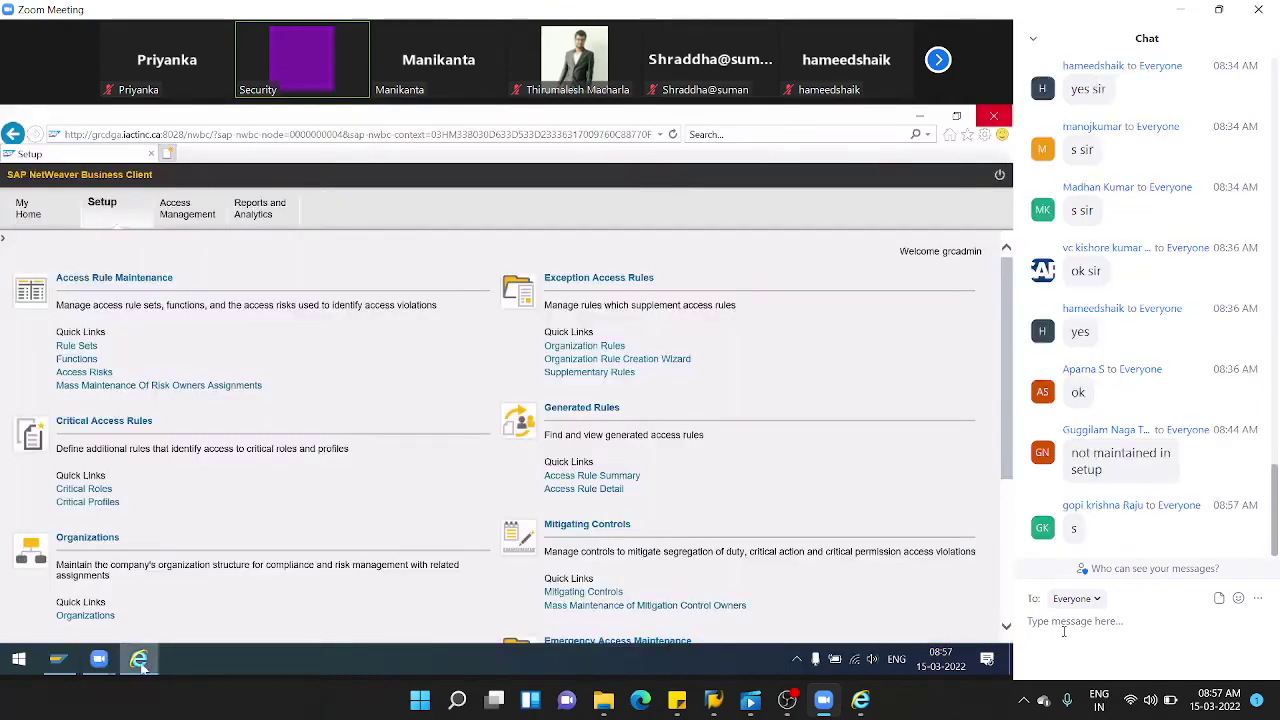
left_click(142, 667)
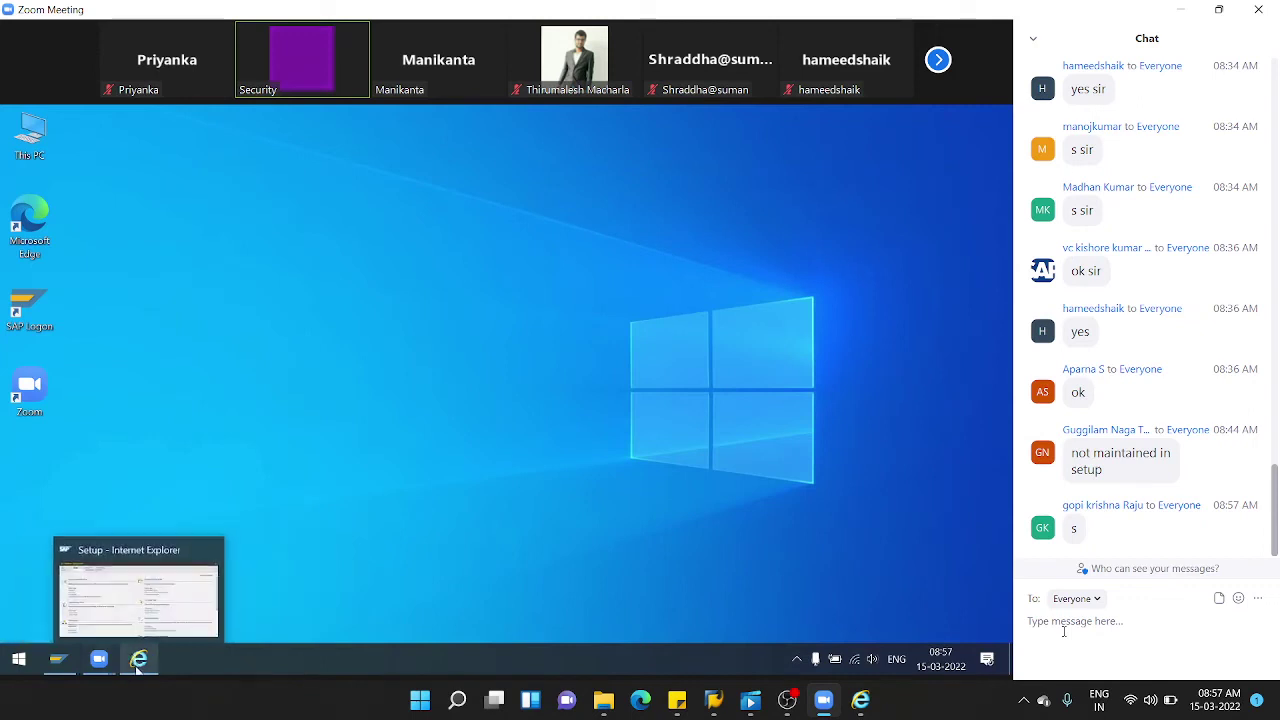
left_click(129, 612)
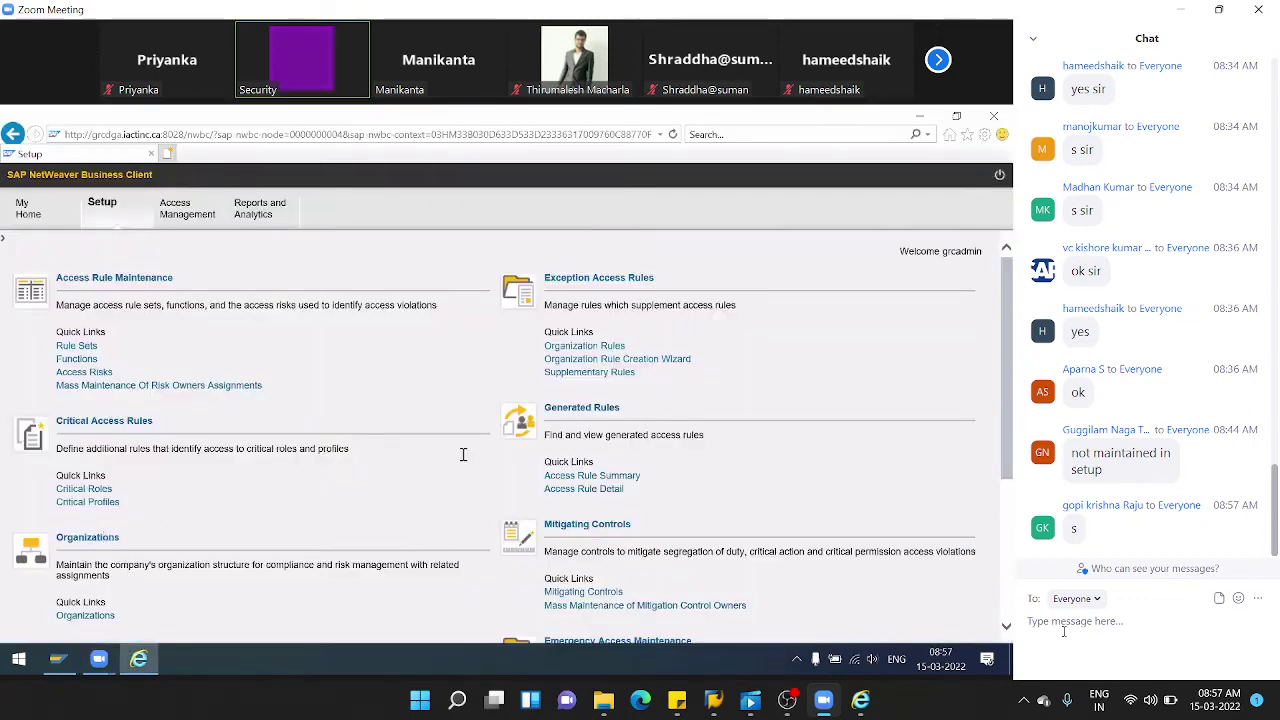
scroll(650, 450, "down", 5)
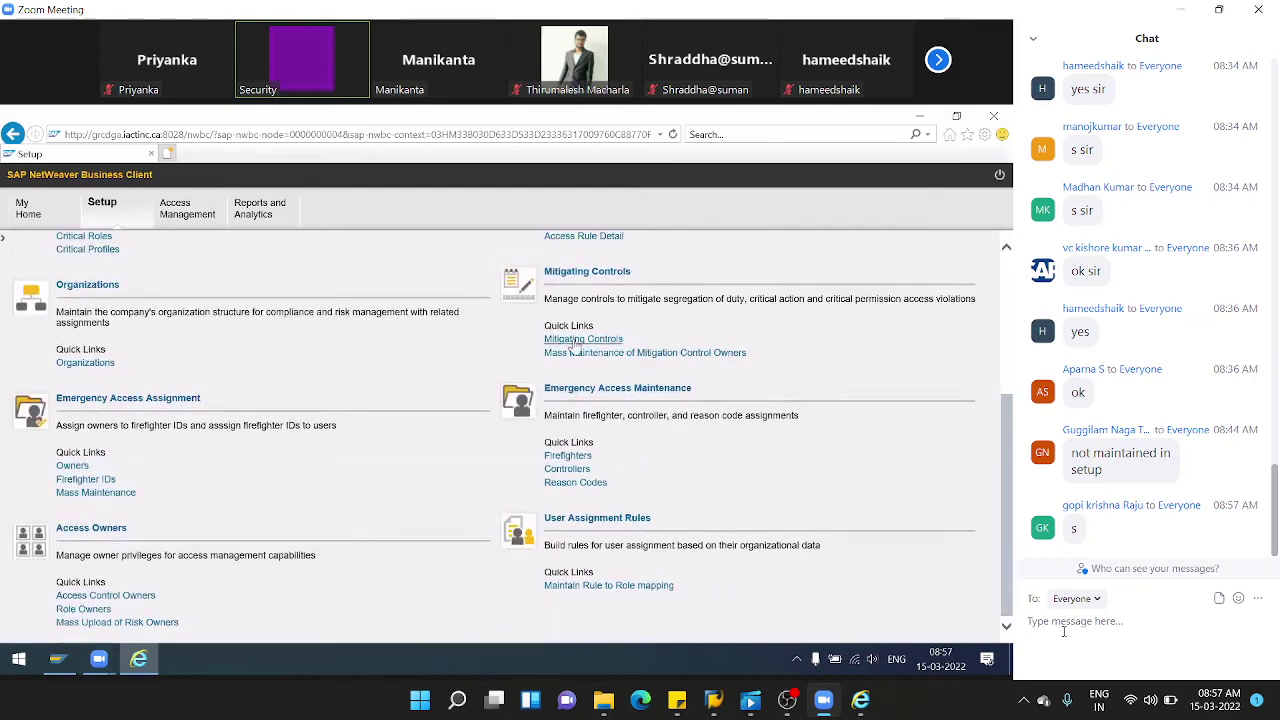
- Review Z_AU_I_SEL's linked access risk Z_RI_AUD in Mitigating Controls, then cancel out
left_click(575, 343)
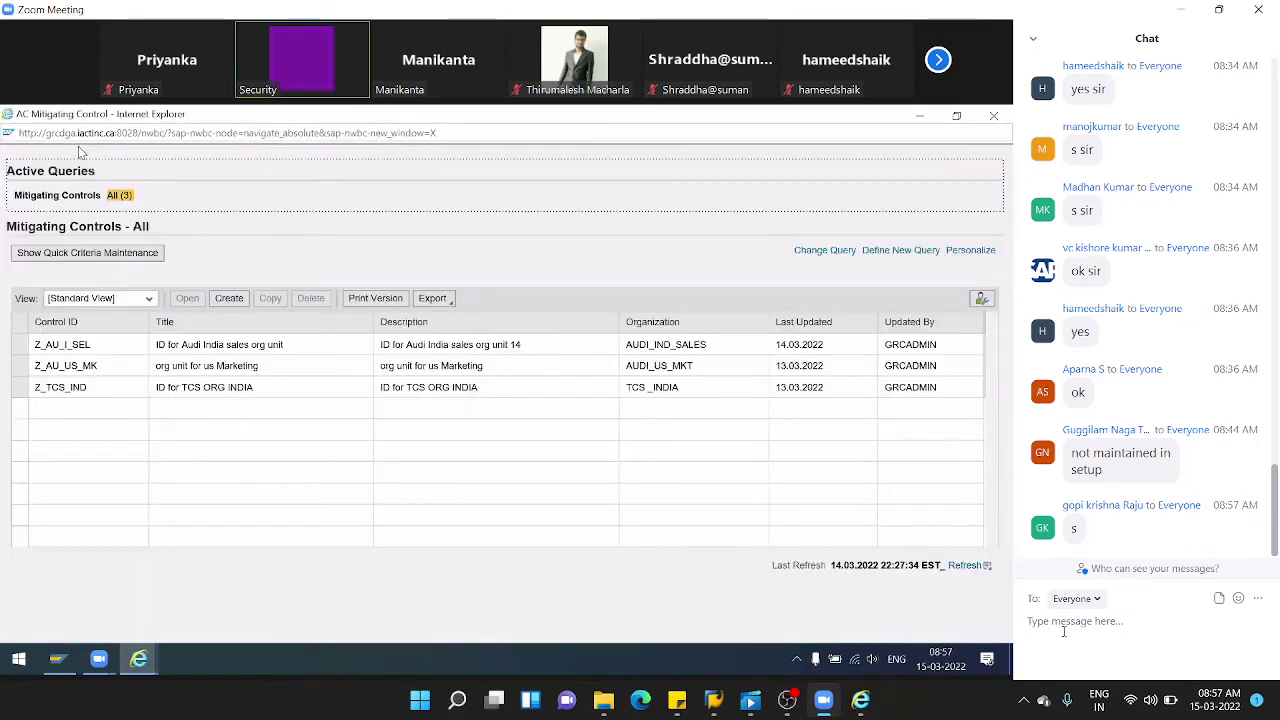
left_click(79, 350)
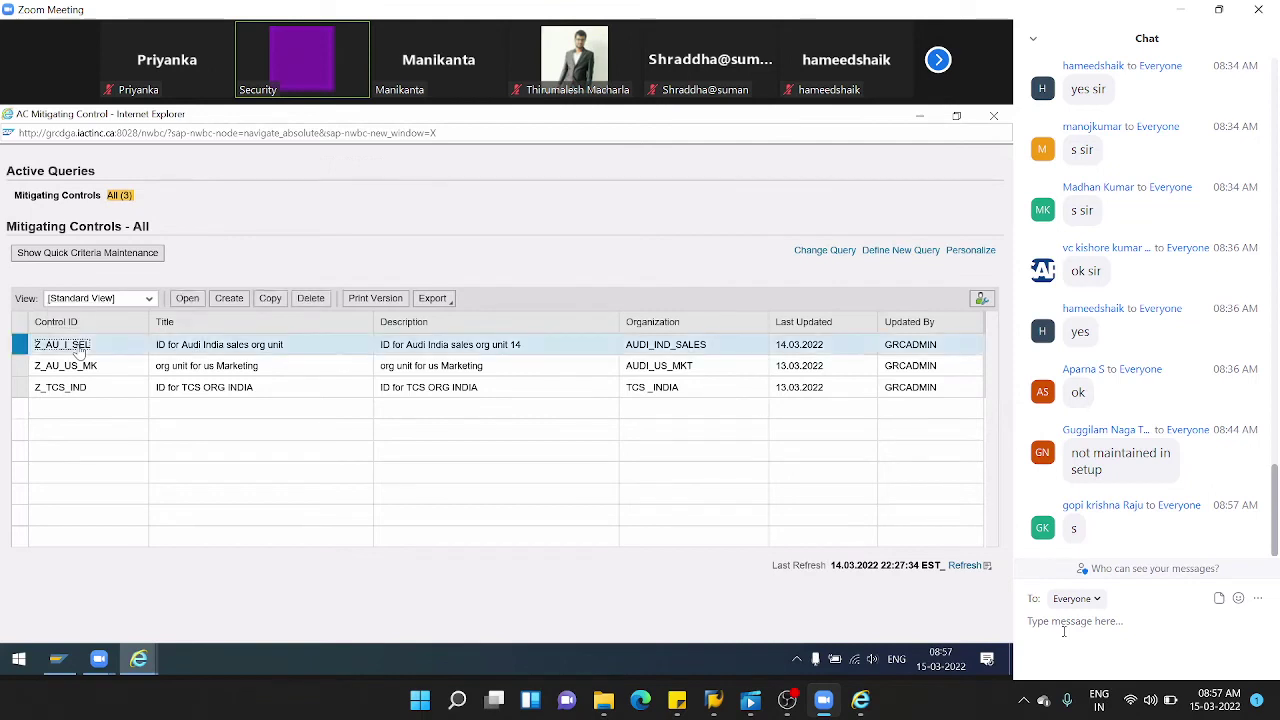
left_click(195, 300)
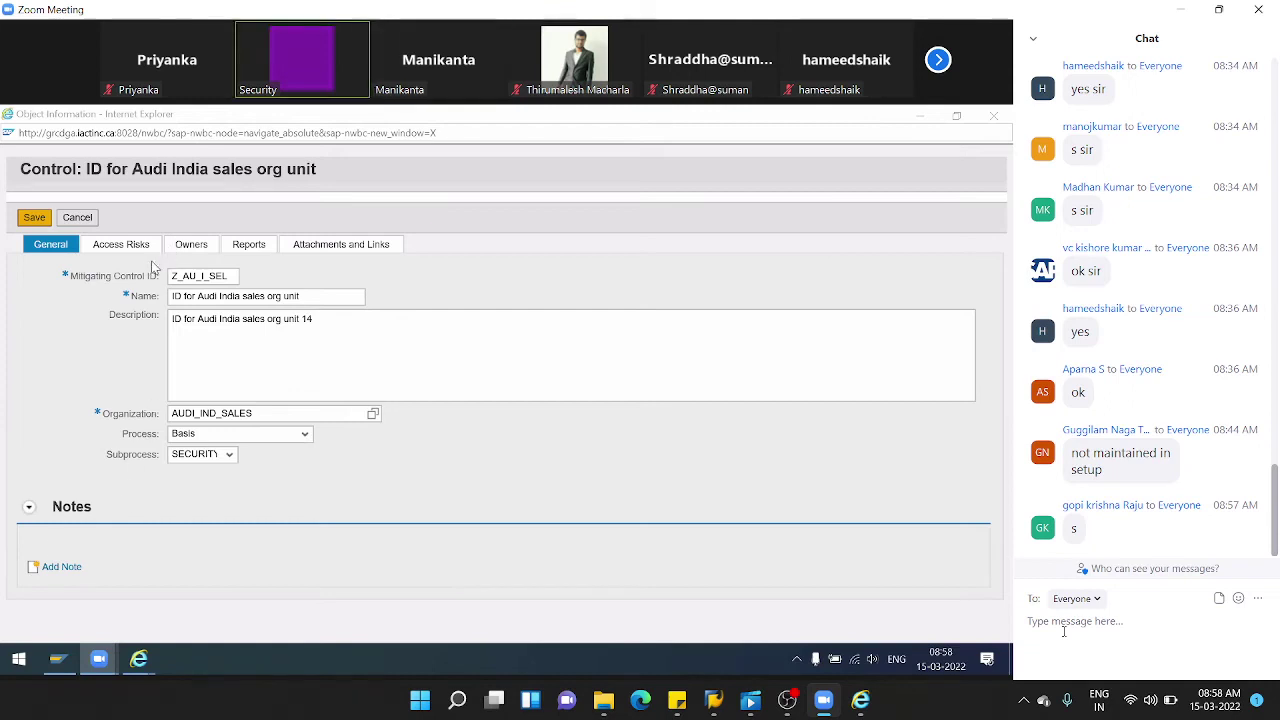
left_click(141, 247)
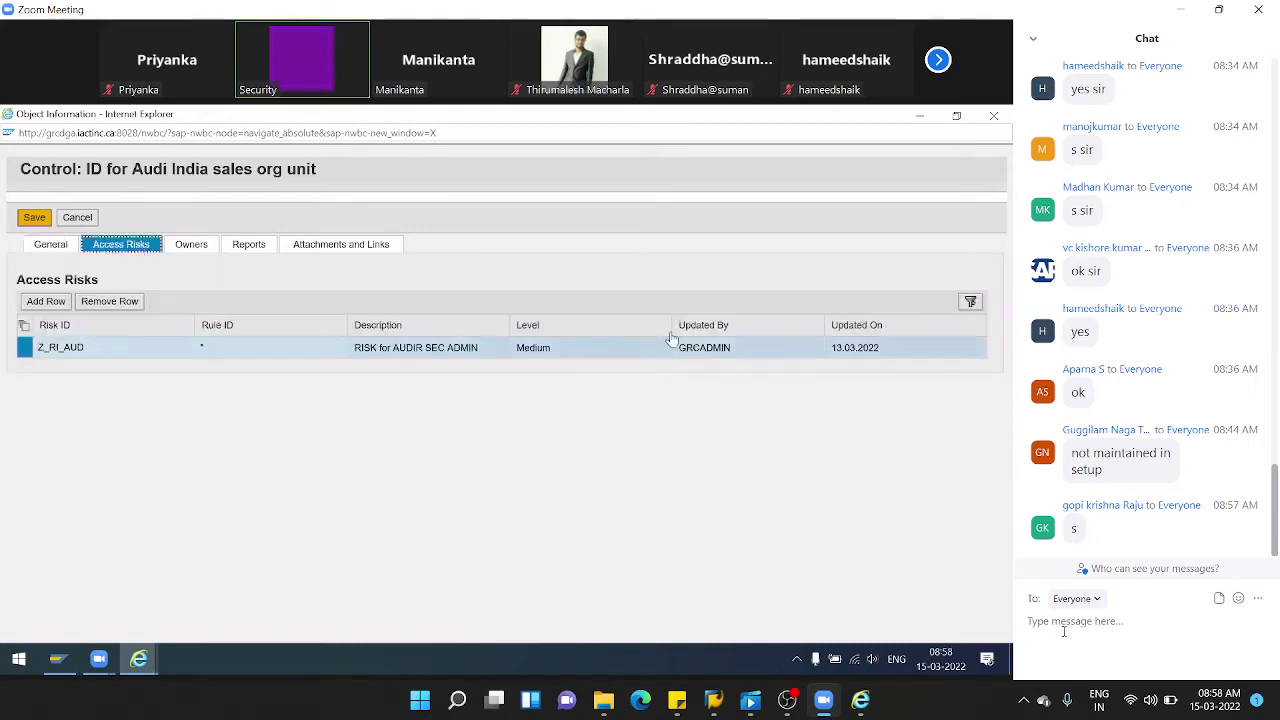
left_click(85, 221)
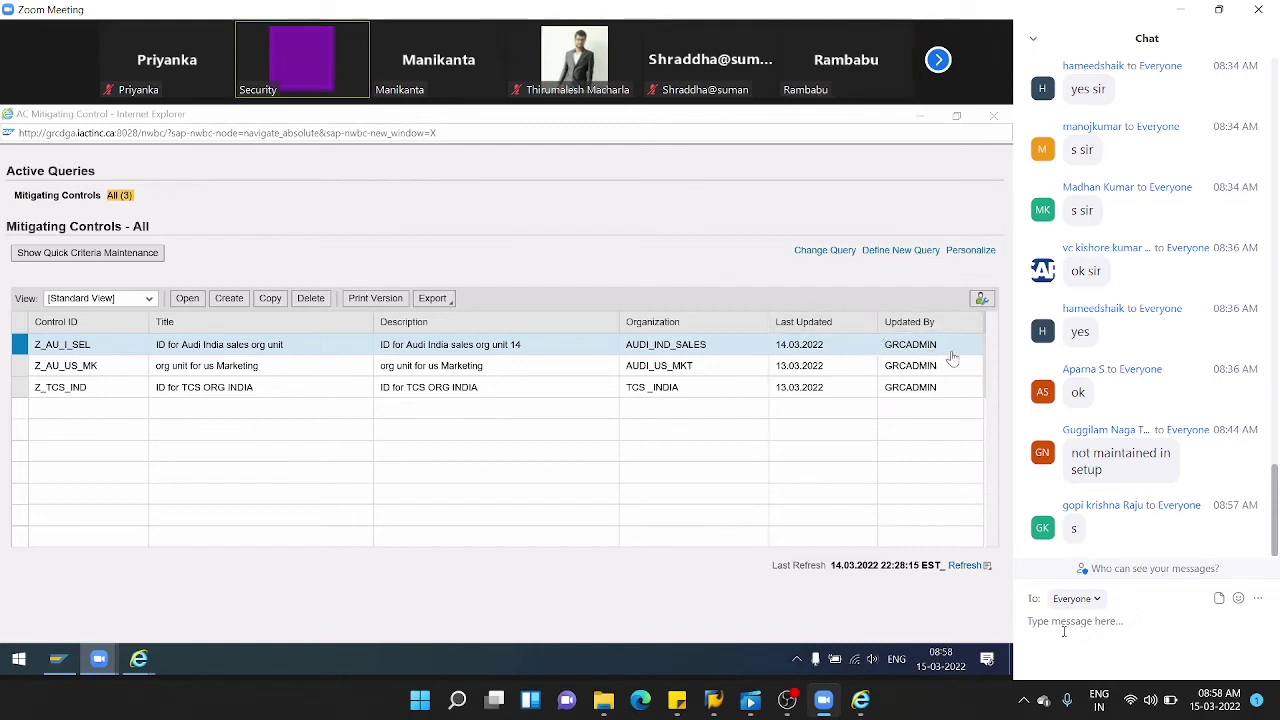
- Connect to the GRC system from SAP Logon with the saved user
left_click(57, 662)
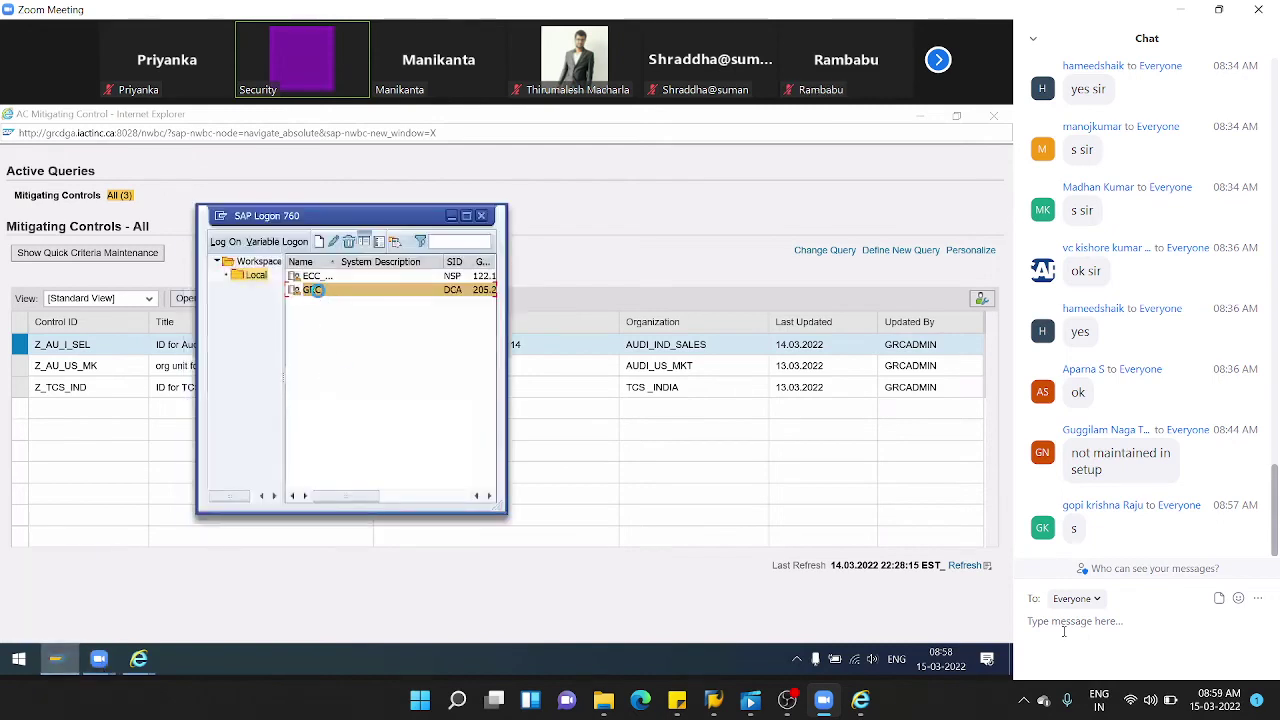
double_click(318, 292)
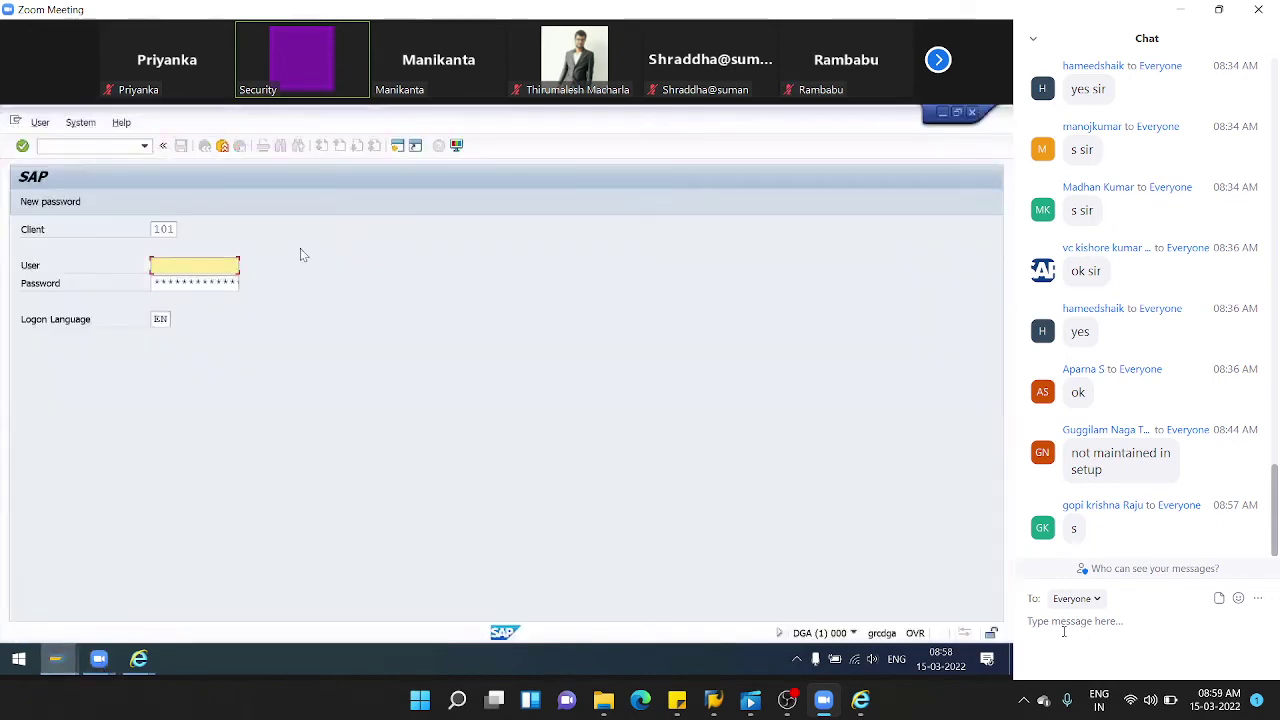
left_click(228, 268)
key("Down")
key("Return")
- Log on to client 103 with the password and start transaction SE16
left_click(172, 232)
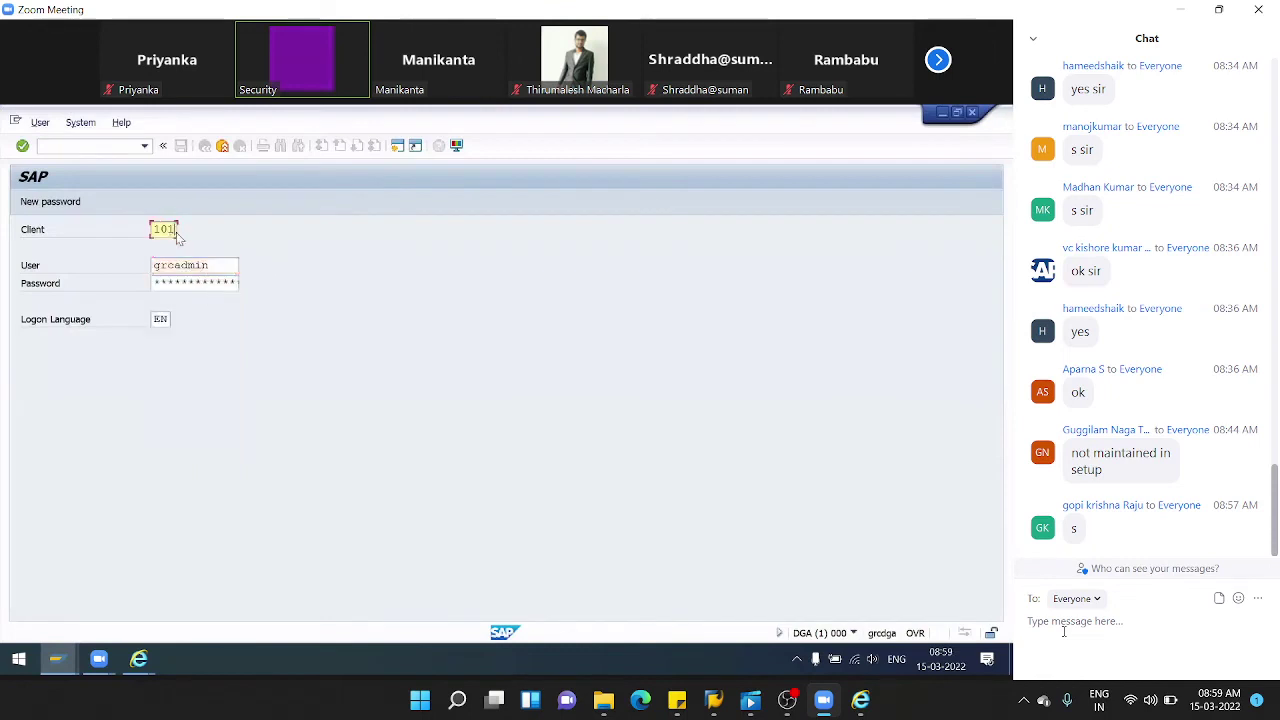
key("BackSpace")
type("3")
key("Tab")
key("Tab")
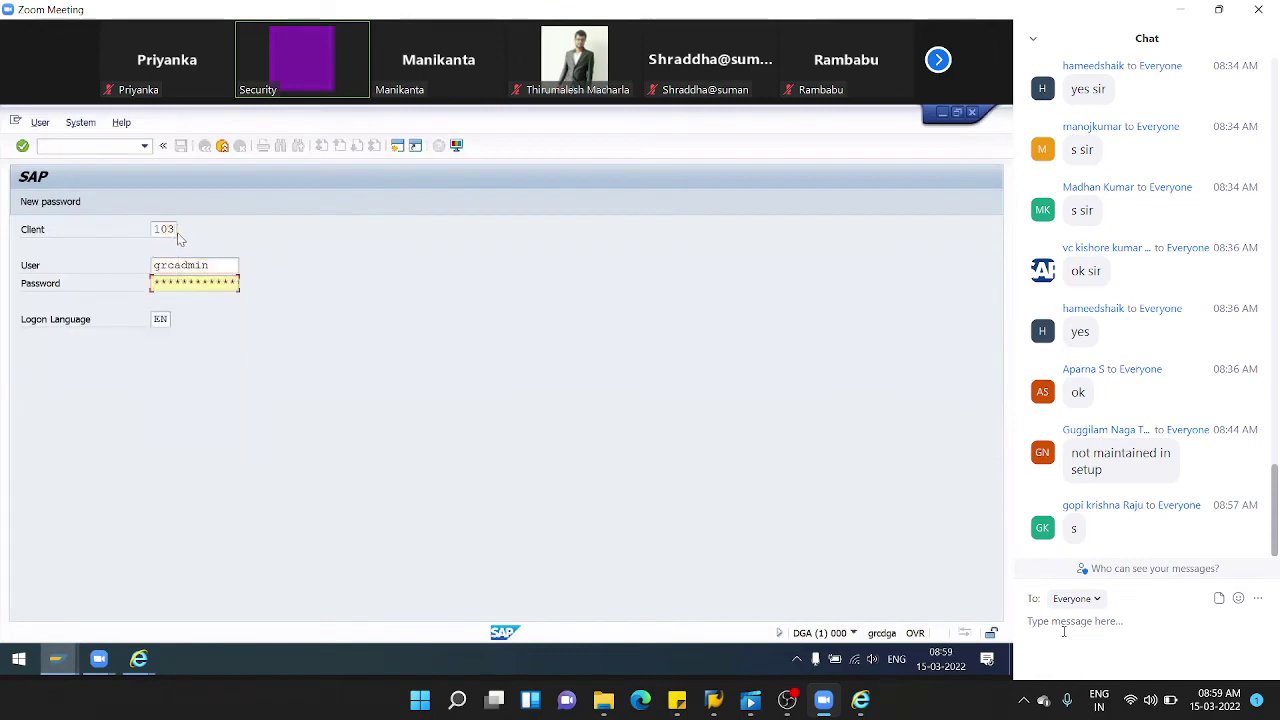
type("***")
key("Return")
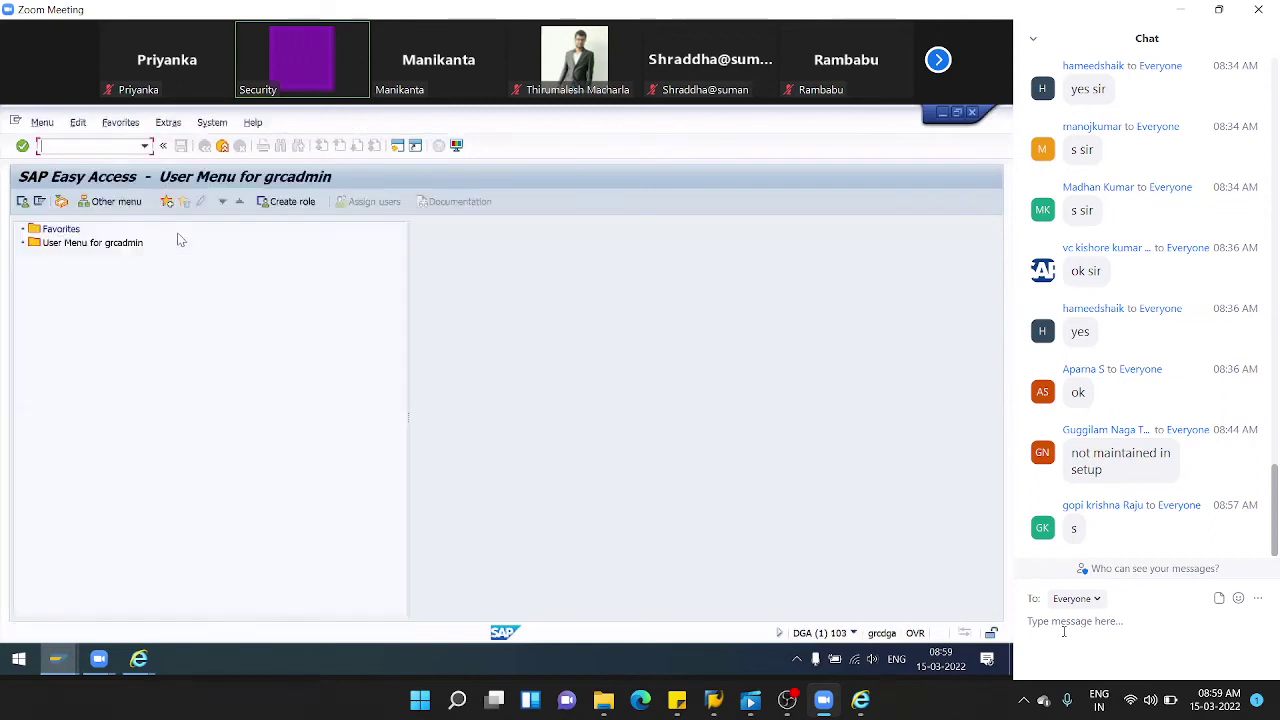
type("se16")
key("Return")
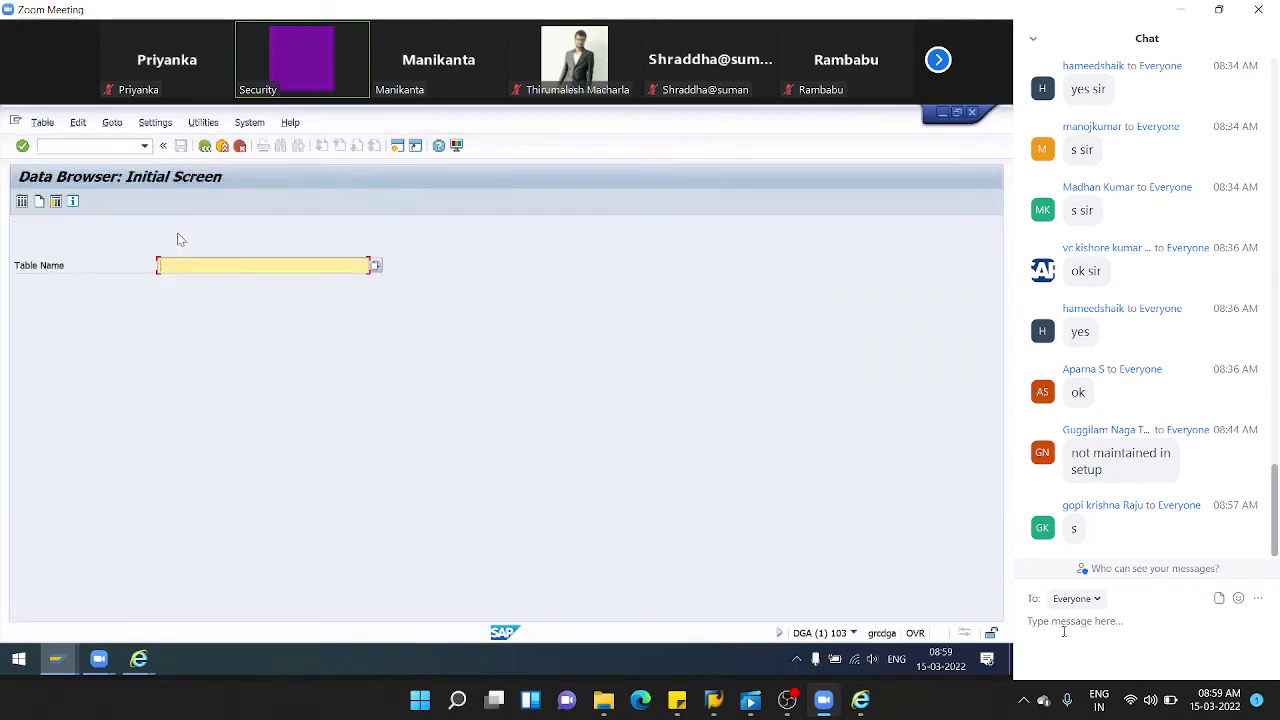
- Display all entries of table HRT5320 in the SE16 Data Browser
type("HRT")
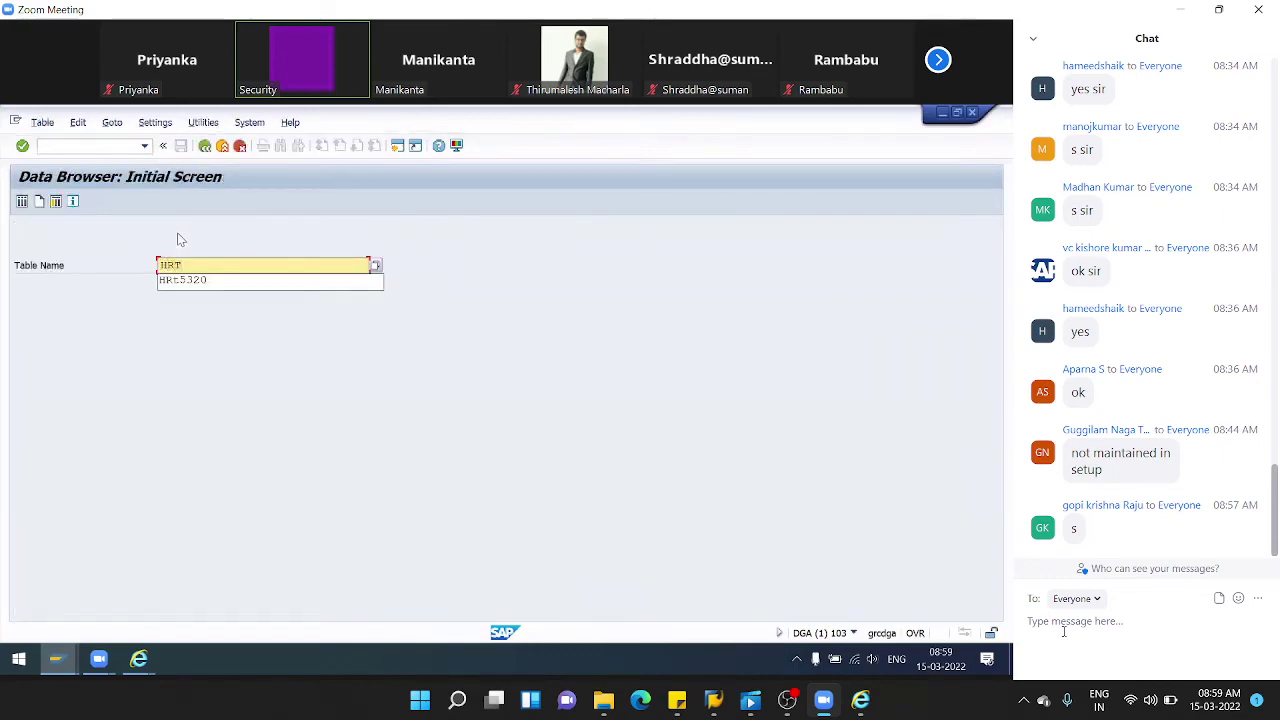
key("Down")
key("Return")
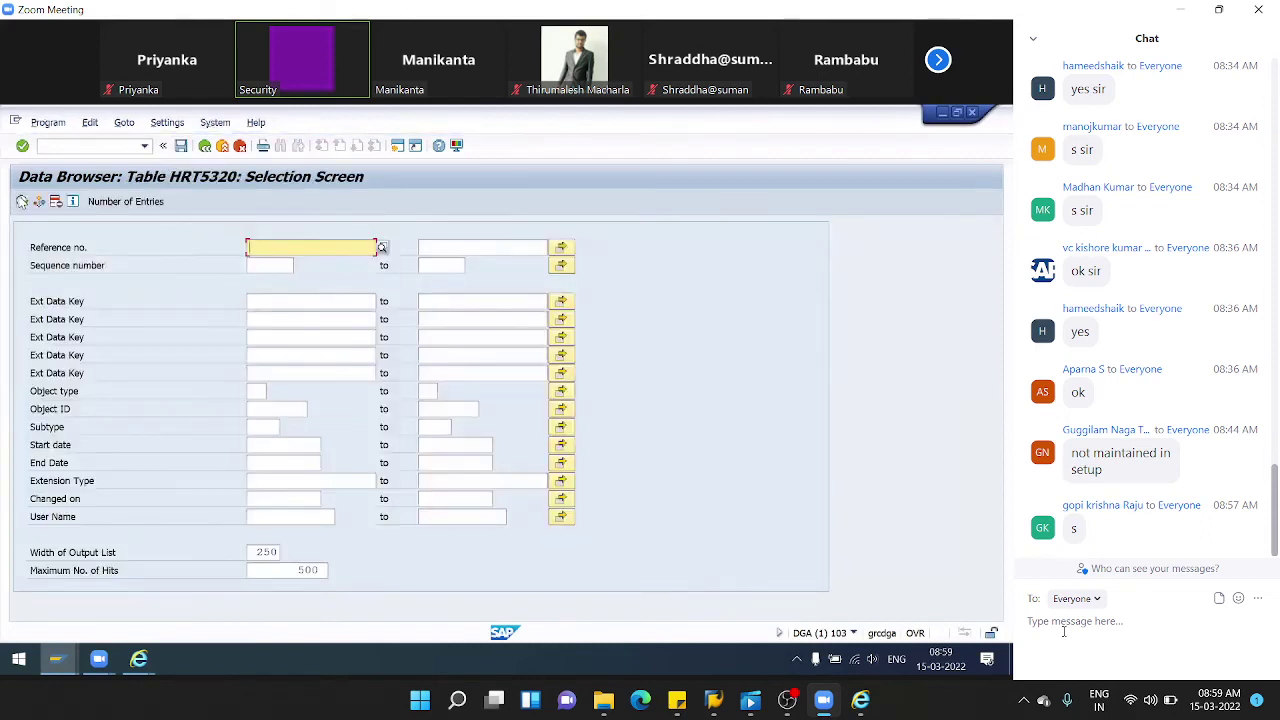
key("F8")
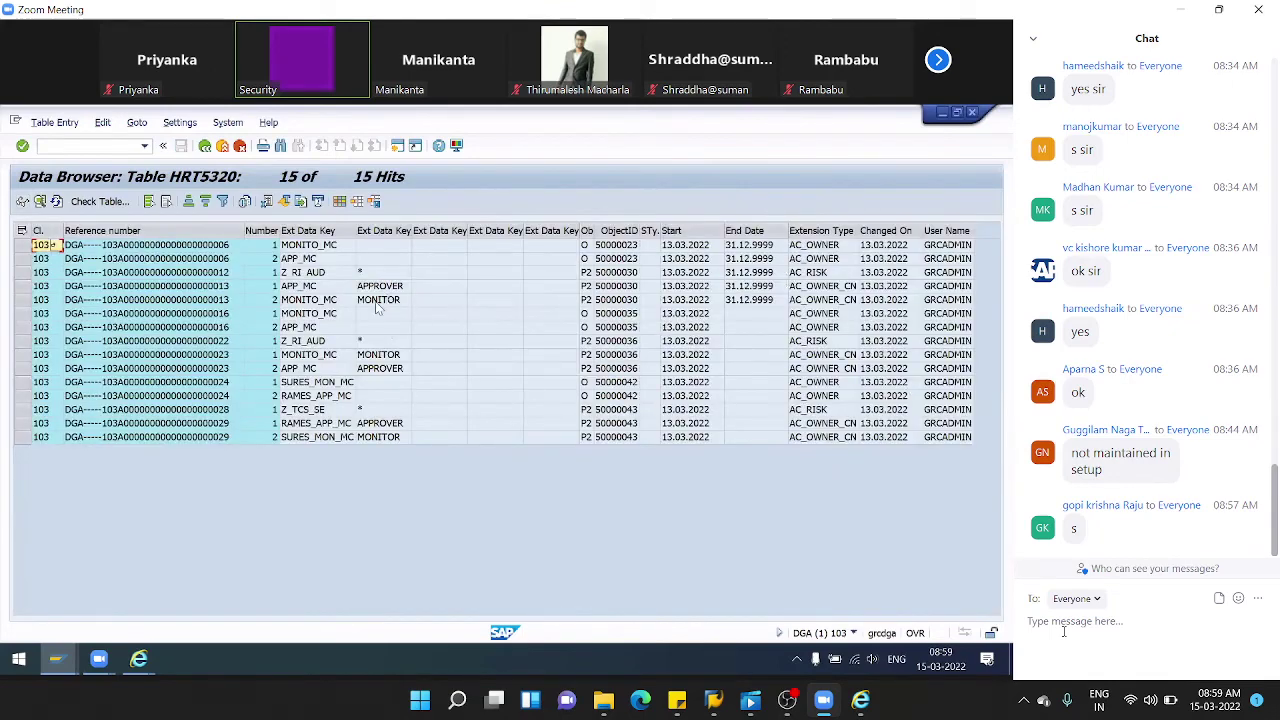
- Inspect the MONITO_MC and MONITOR rows' object ID 50000030, start date and user, then go back
left_click(301, 316)
key("Right")
key("Right")
key("Right")
key("Right")
key("Right")
key("Right")
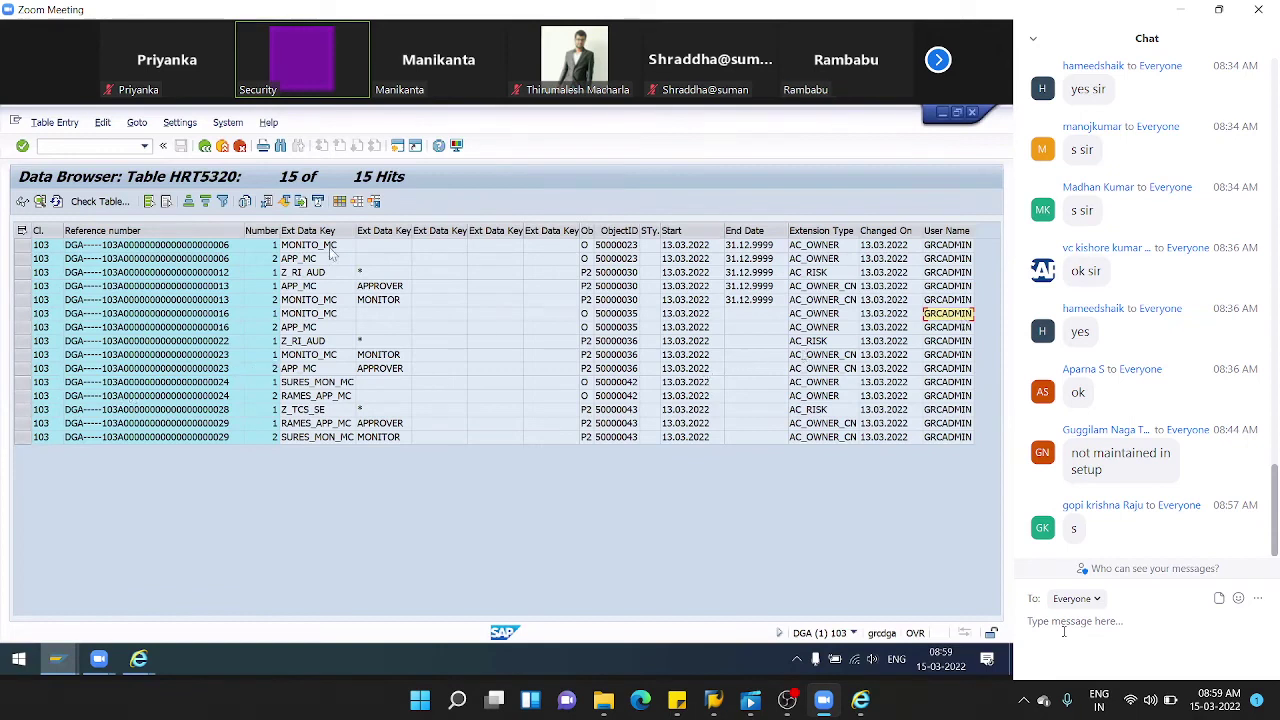
left_click(385, 301)
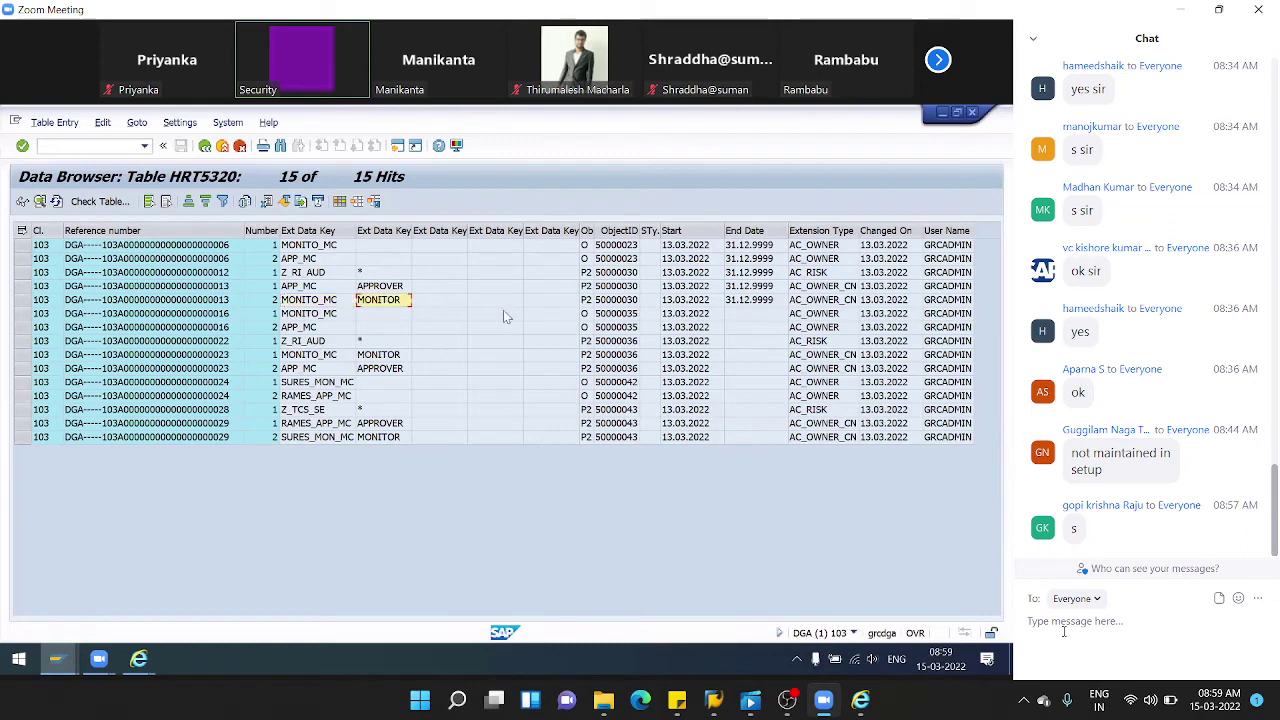
left_click(632, 302)
left_click(688, 302)
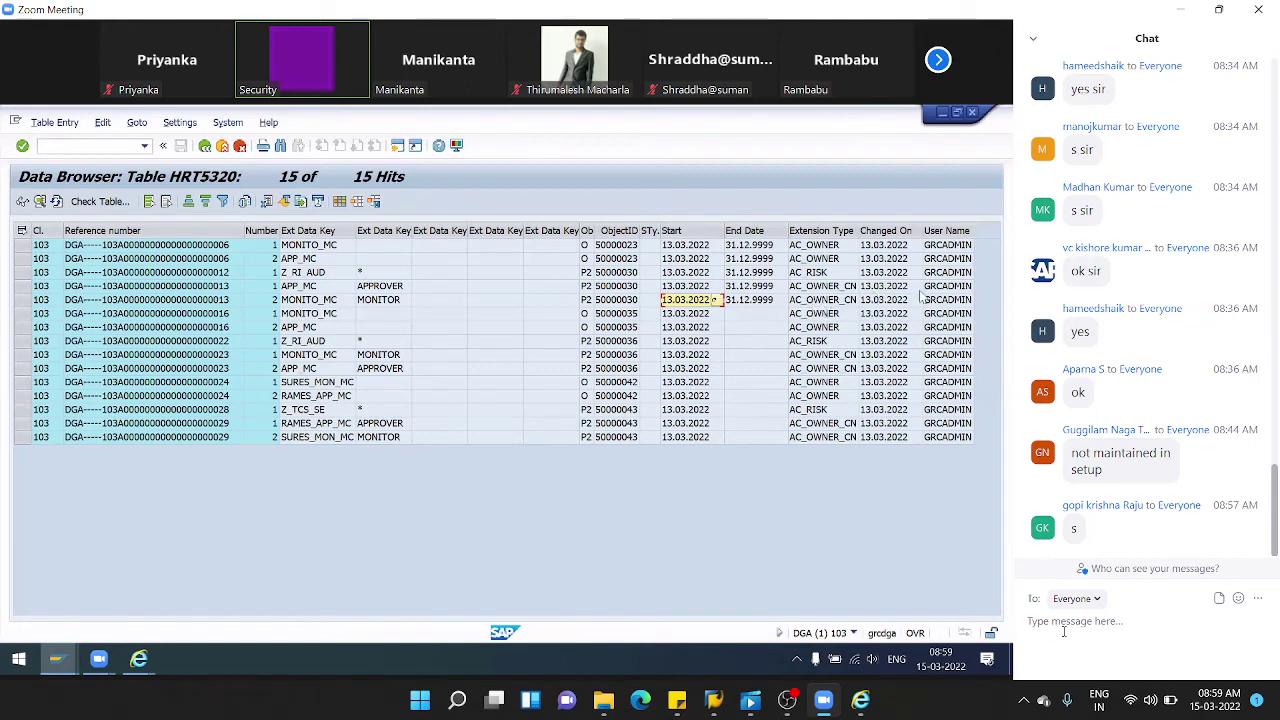
left_click(960, 303)
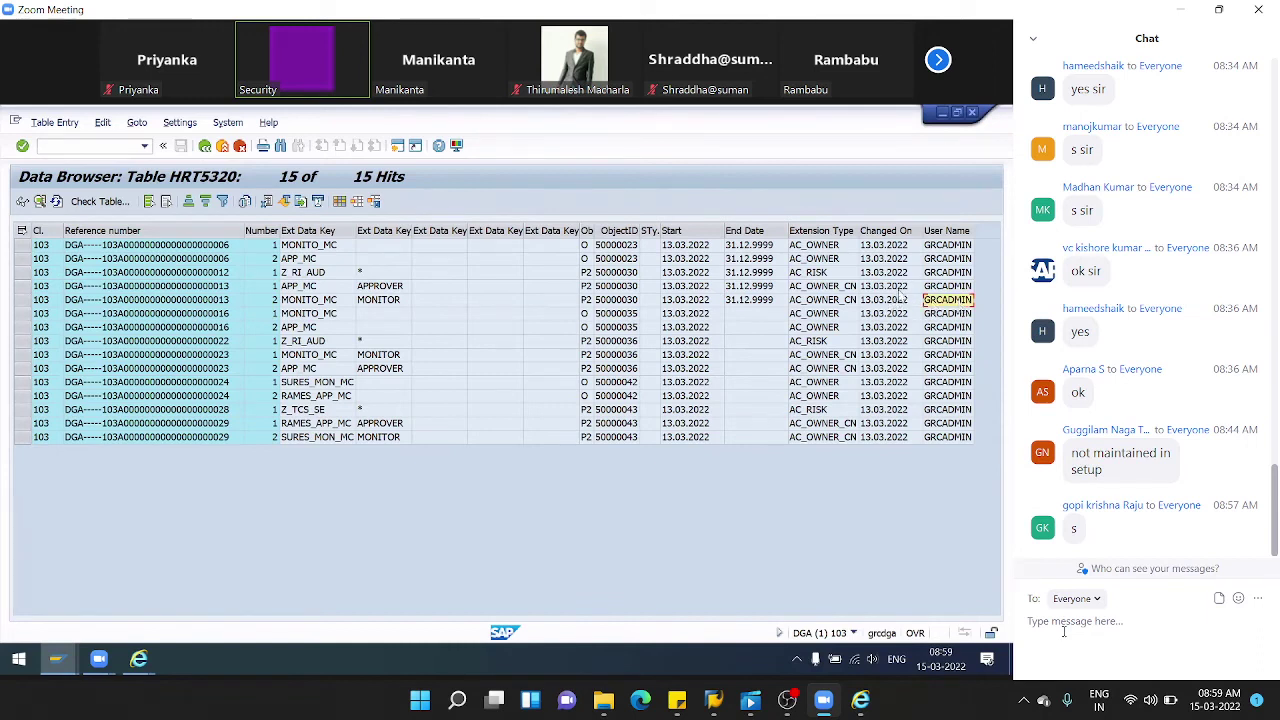
left_click(205, 147)
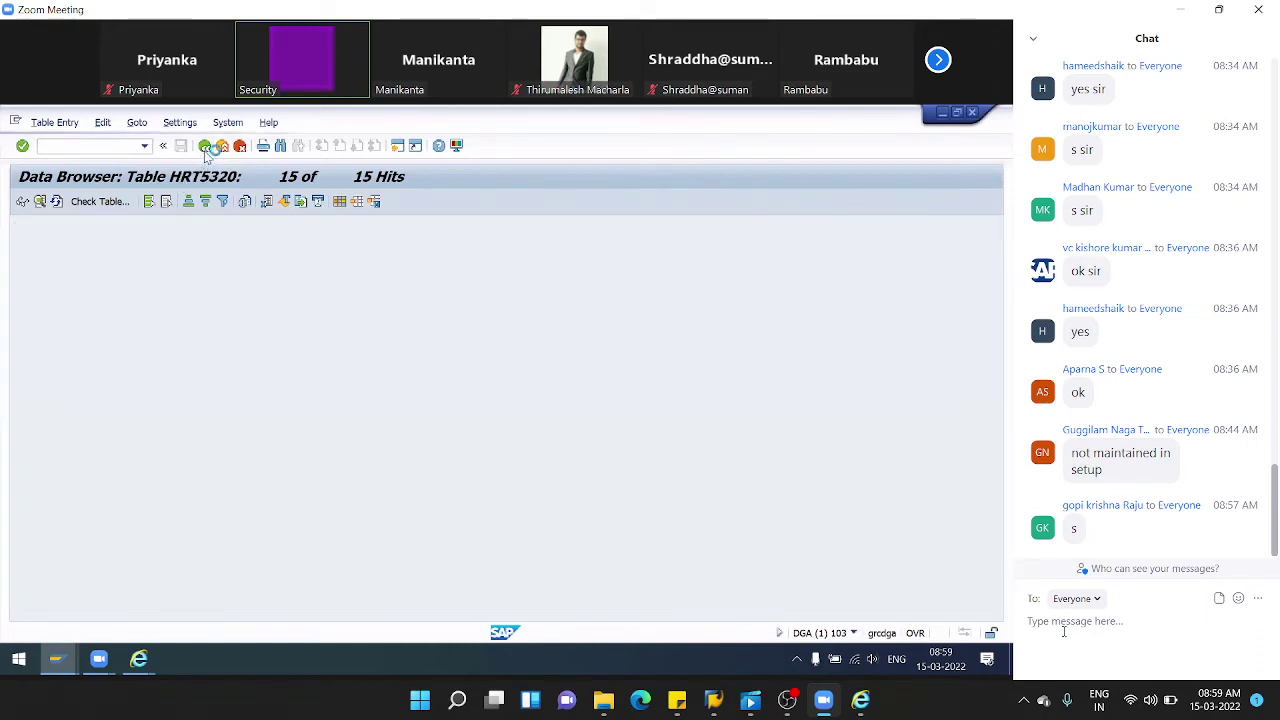
- Change the SE16 table to HRP5354 and list all its entries
left_click(205, 147)
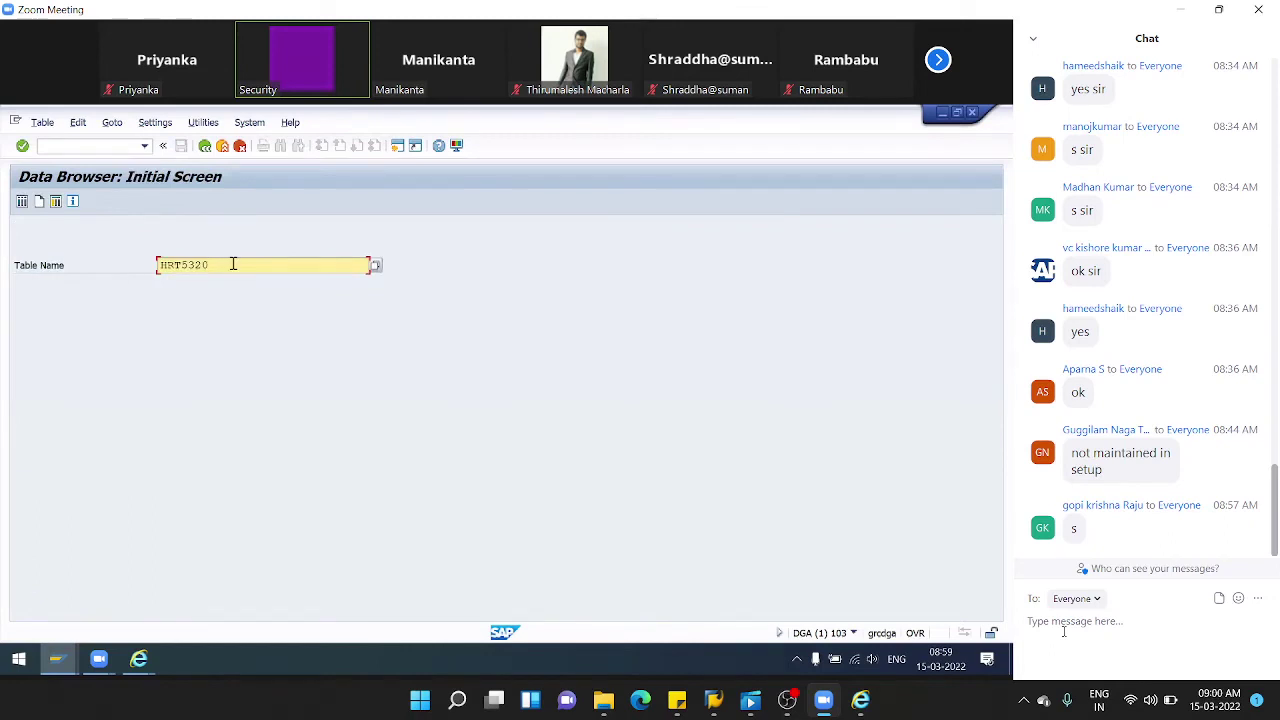
key("BackSpace")
key("BackSpace")
key("BackSpace")
key("BackSpace")
key("BackSpace")
type("P")
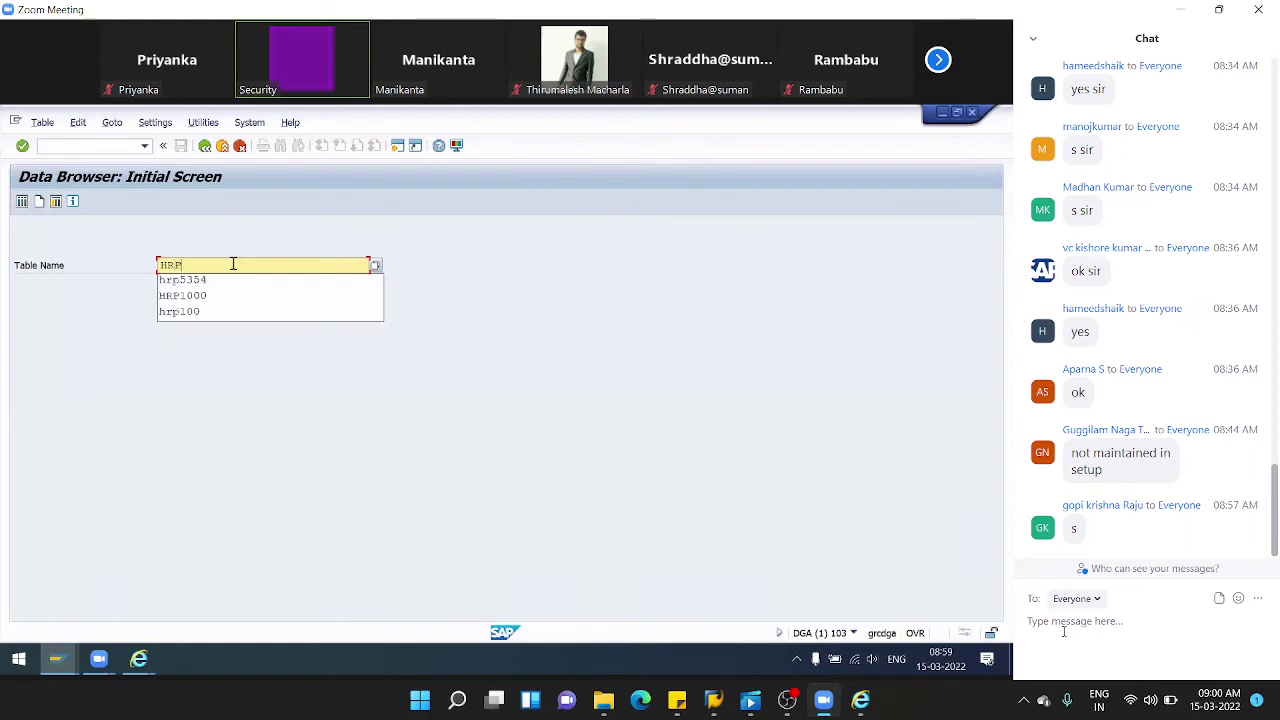
type("5354")
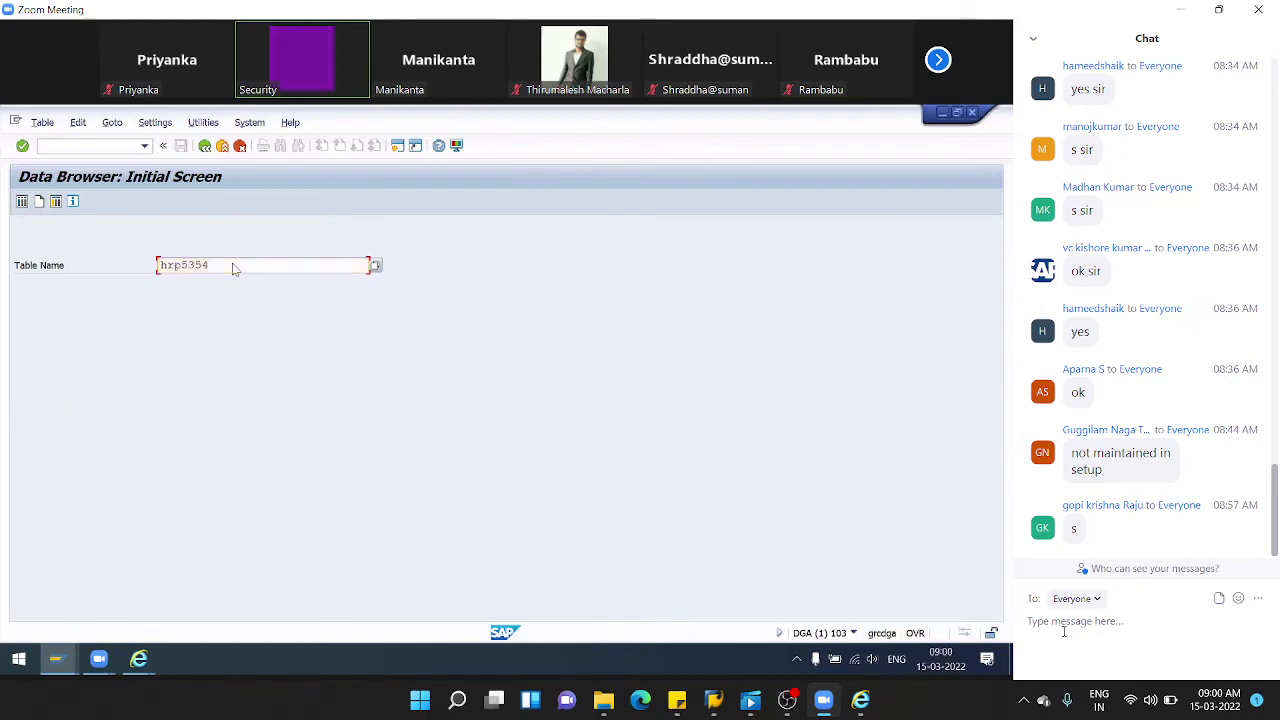
key("Return")
left_click(22, 204)
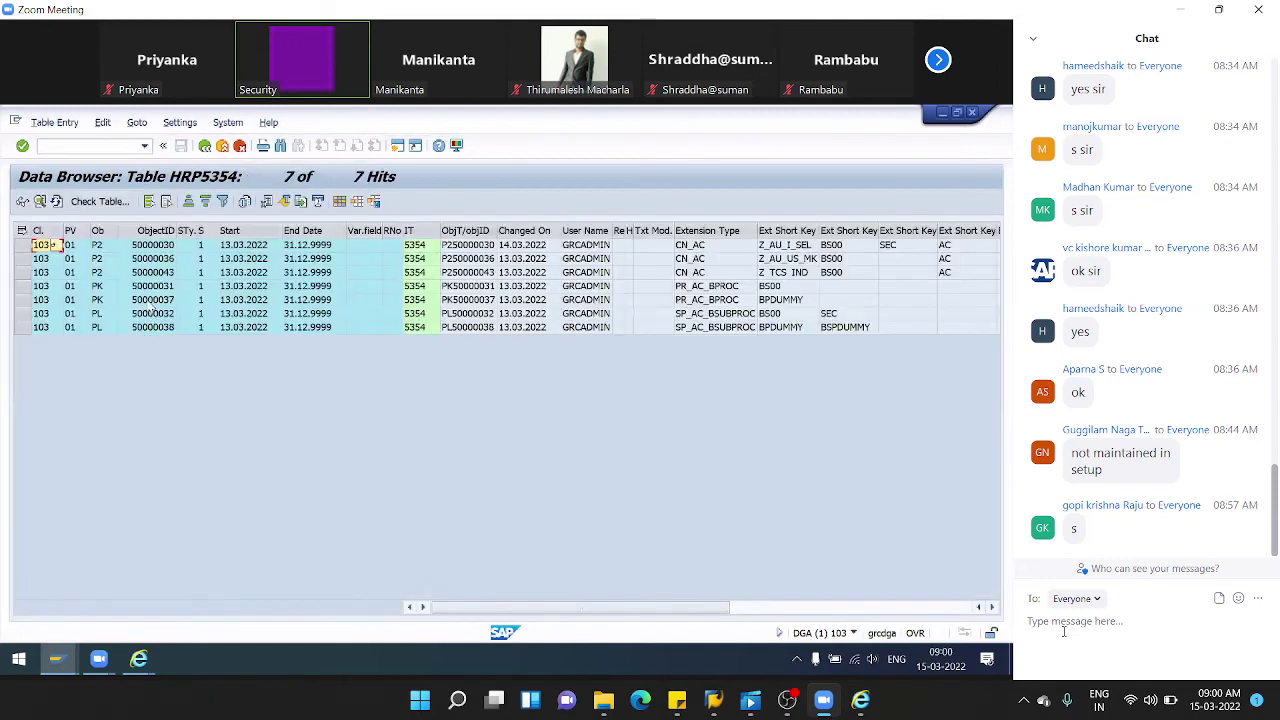
- Review row 4: PK object 50000037, its start, end and change dates, and user GRCADMIN
left_click(152, 300)
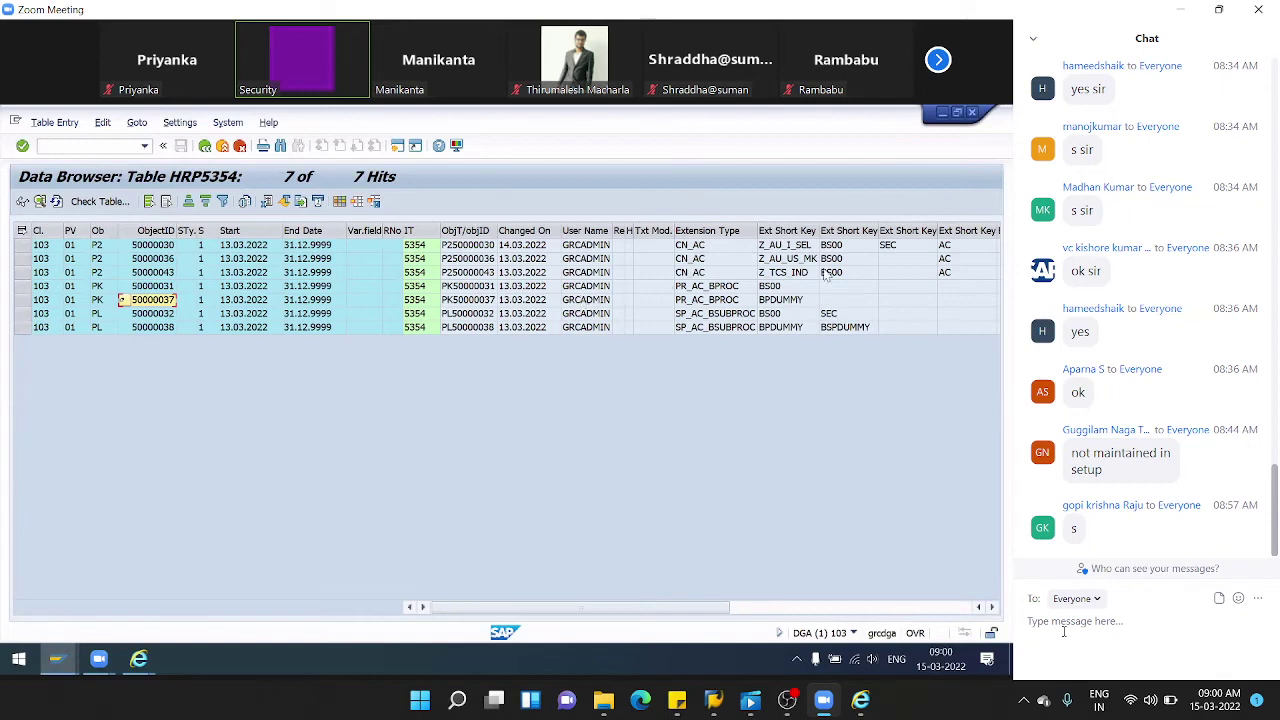
left_click(250, 289)
left_click(312, 289)
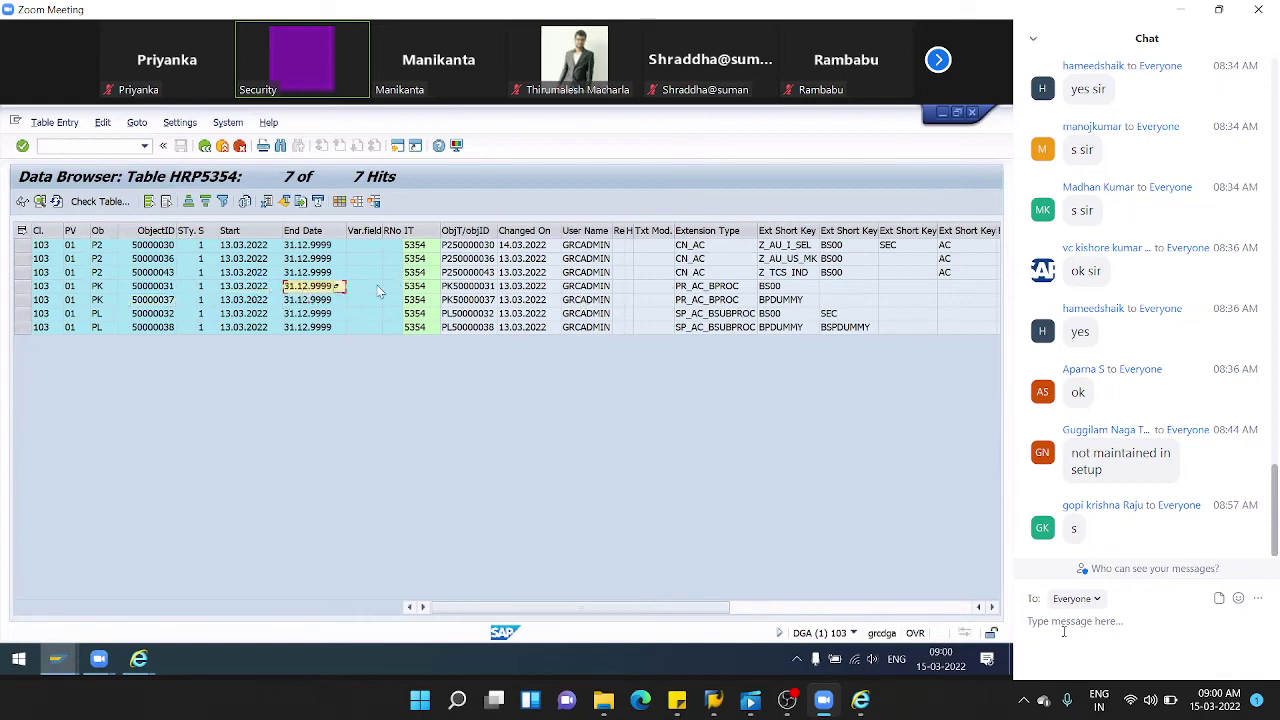
left_click(540, 290)
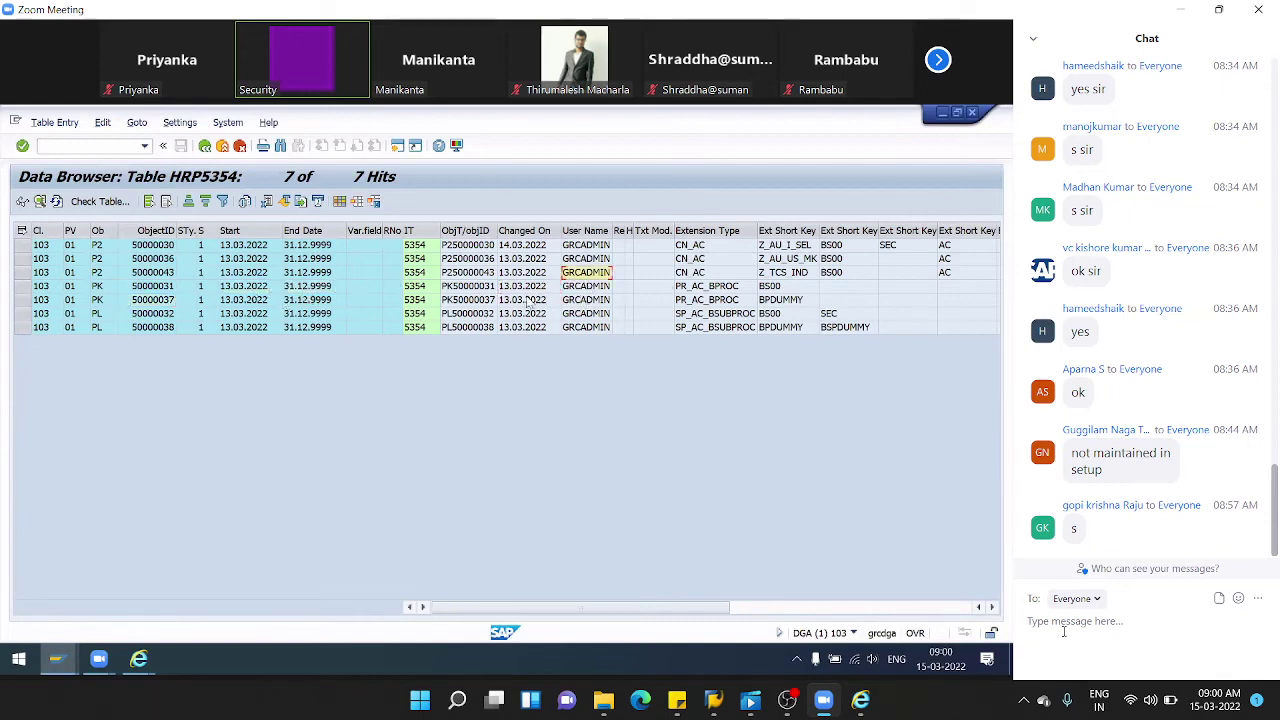
left_click(584, 290)
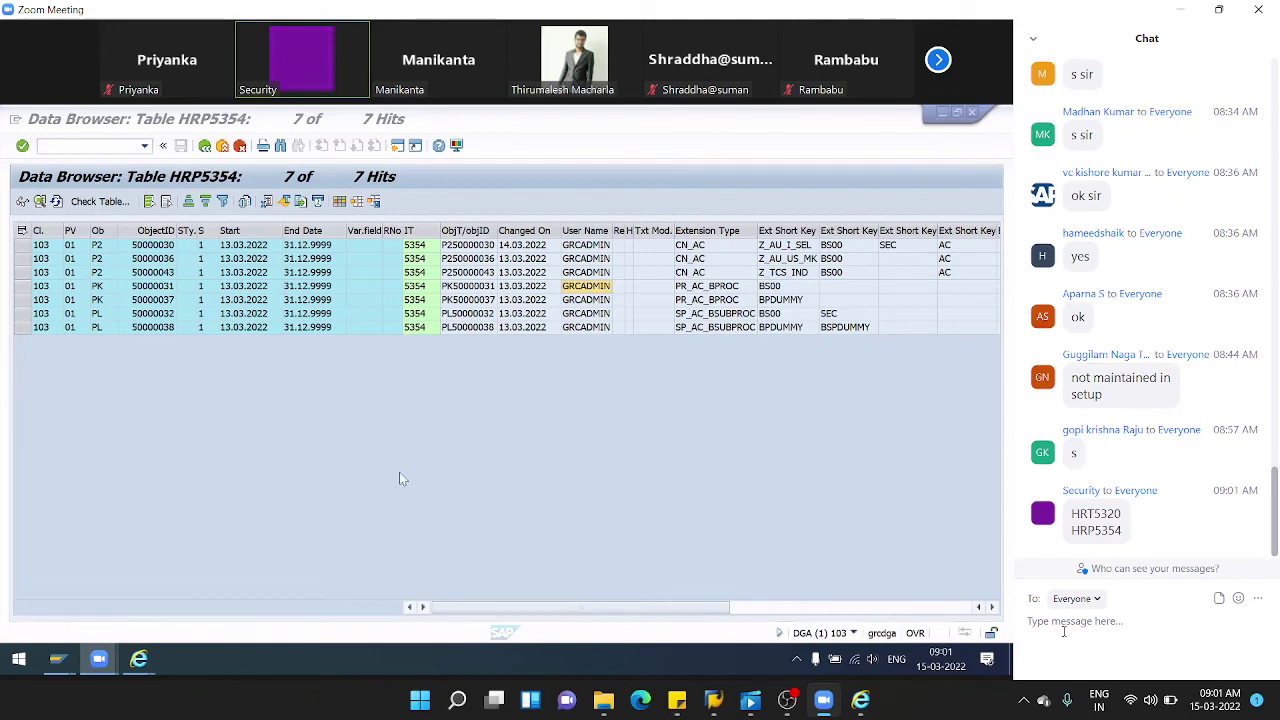
left_click(279, 462)
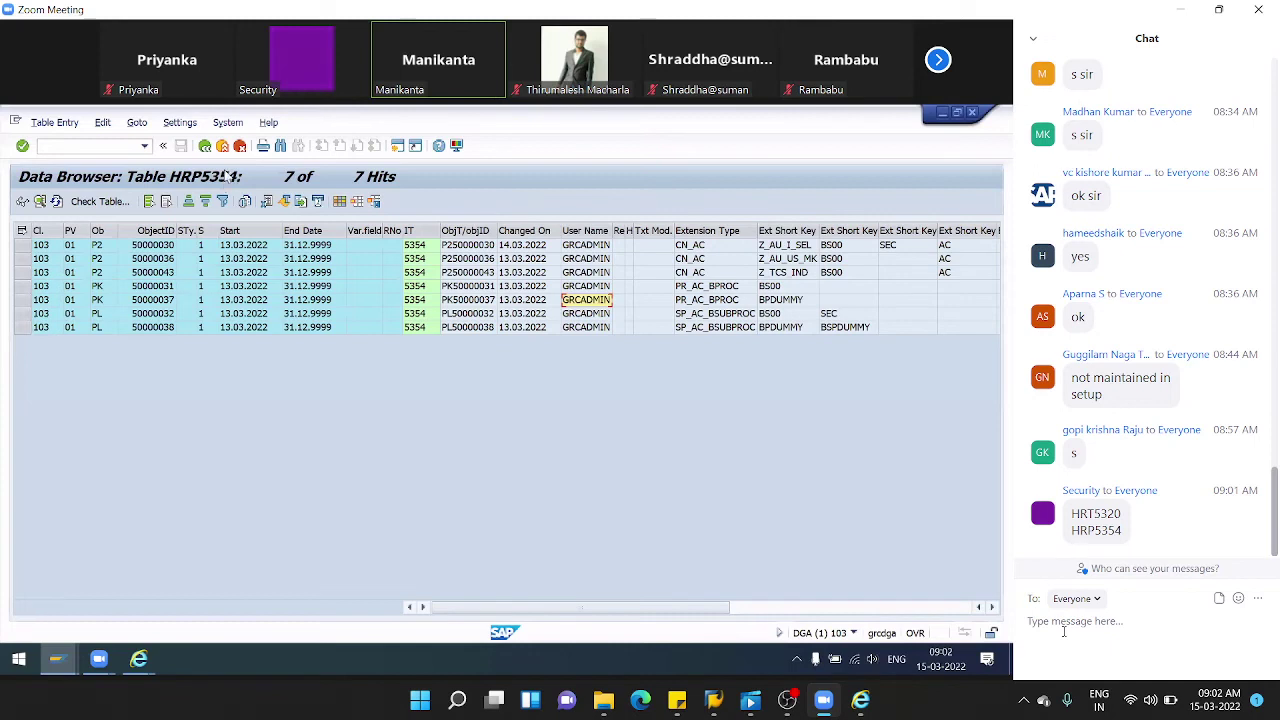
- Leave the HRP5354 results and list all HRT5320 entries again from the table-name history
left_click(206, 147)
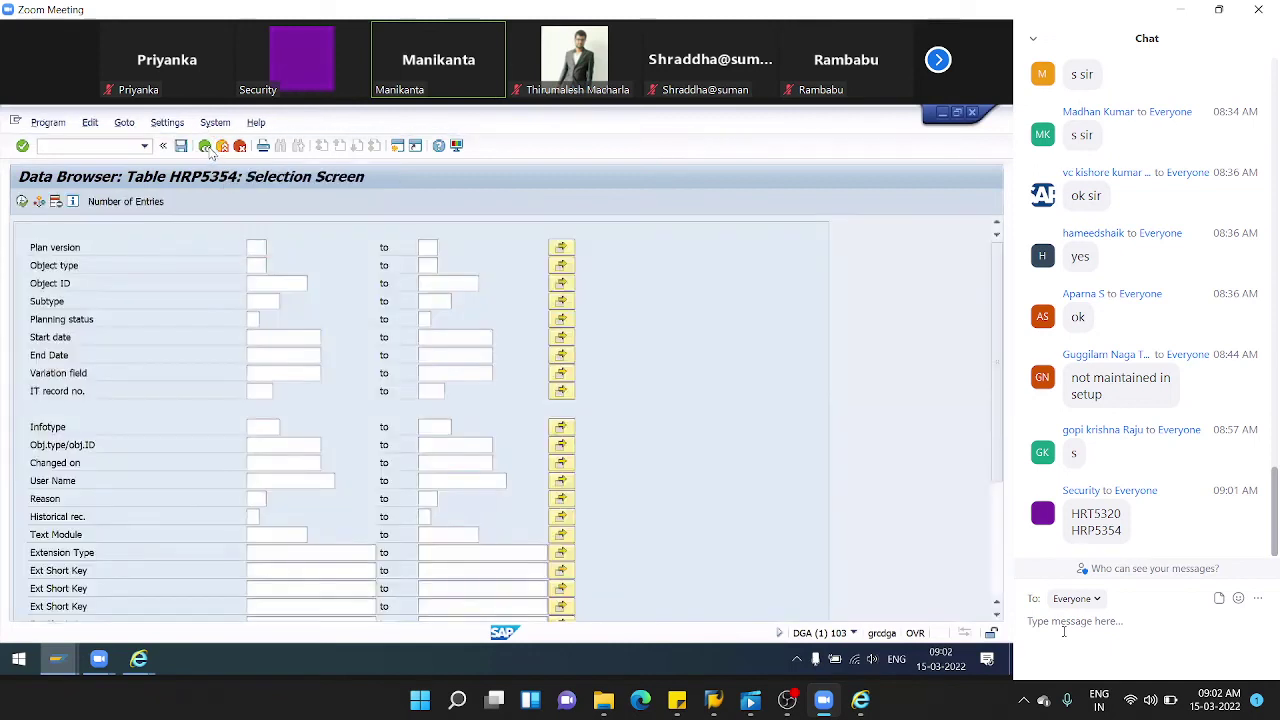
left_click(206, 147)
key("BackSpace")
key("BackSpace")
key("BackSpace")
key("BackSpace")
key("BackSpace")
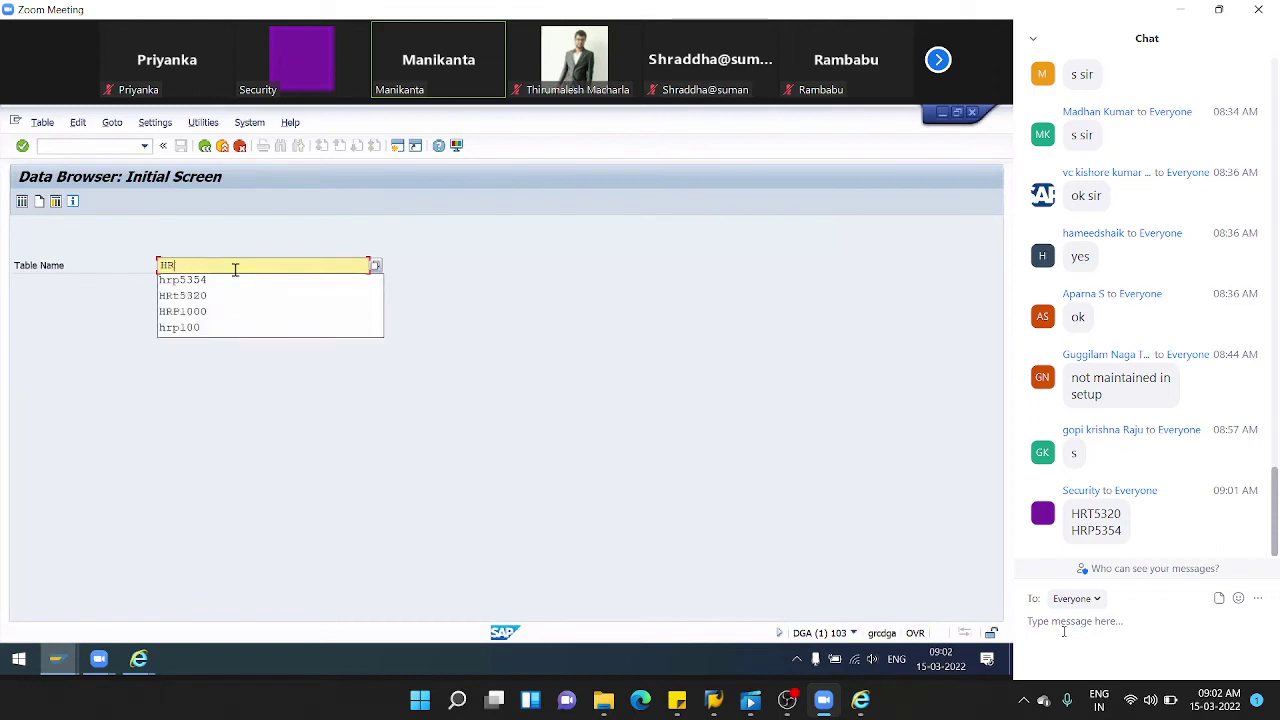
key("Down")
key("Down")
key("Return")
key("Return")
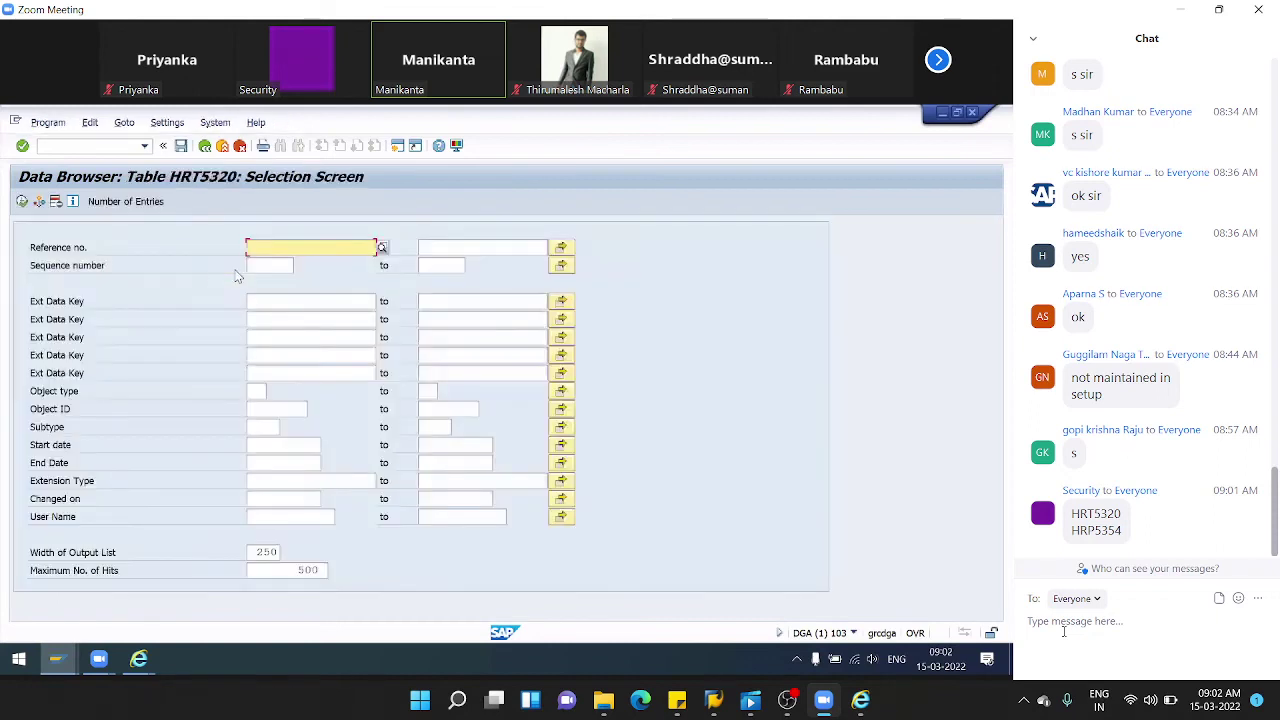
left_click(22, 201)
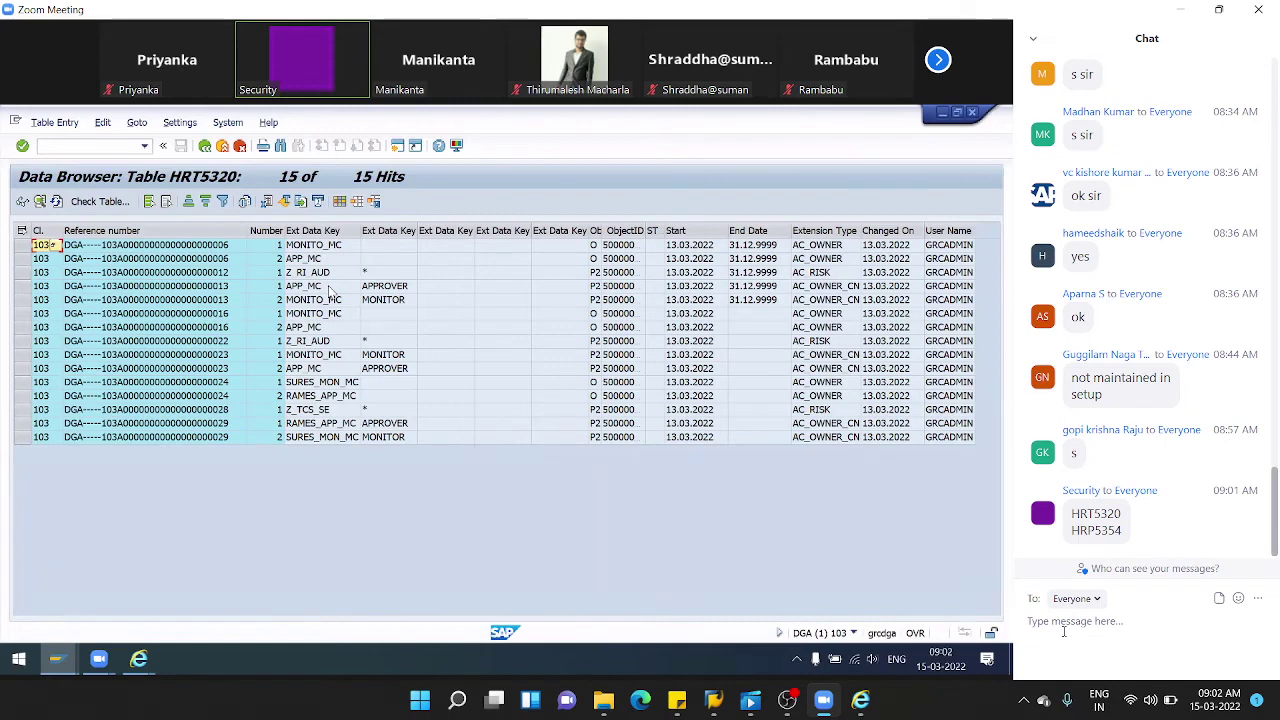
- Widen the ObjectID column, check AC_OWNER, row 3's change date and object 50000030, then go back
left_click_drag(641, 231, 706, 231)
left_click(866, 245)
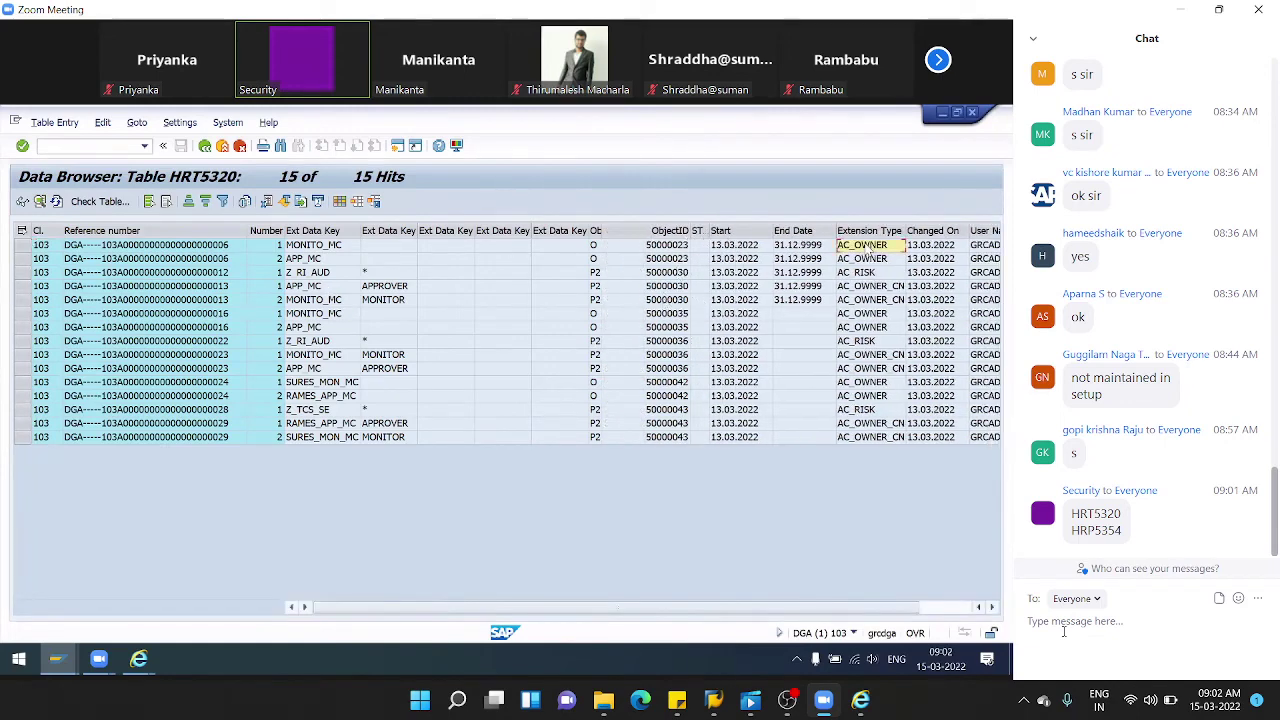
left_click(936, 273)
left_click(677, 287)
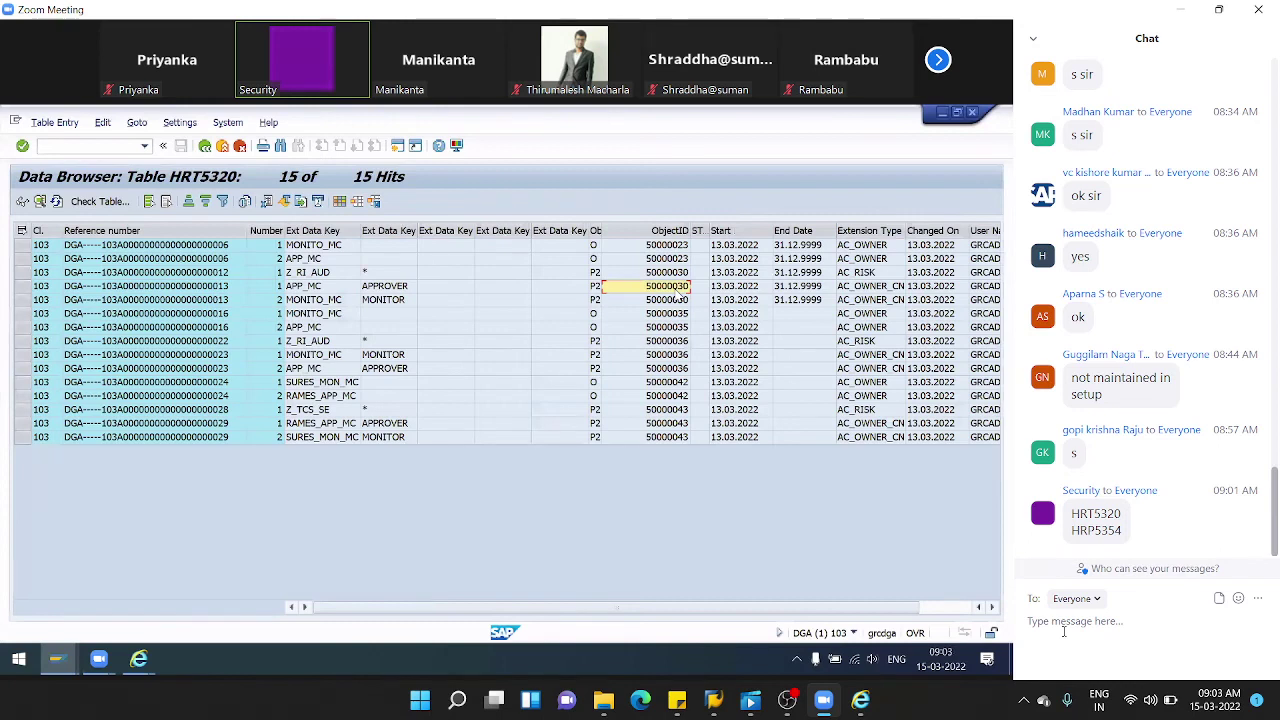
left_click(206, 148)
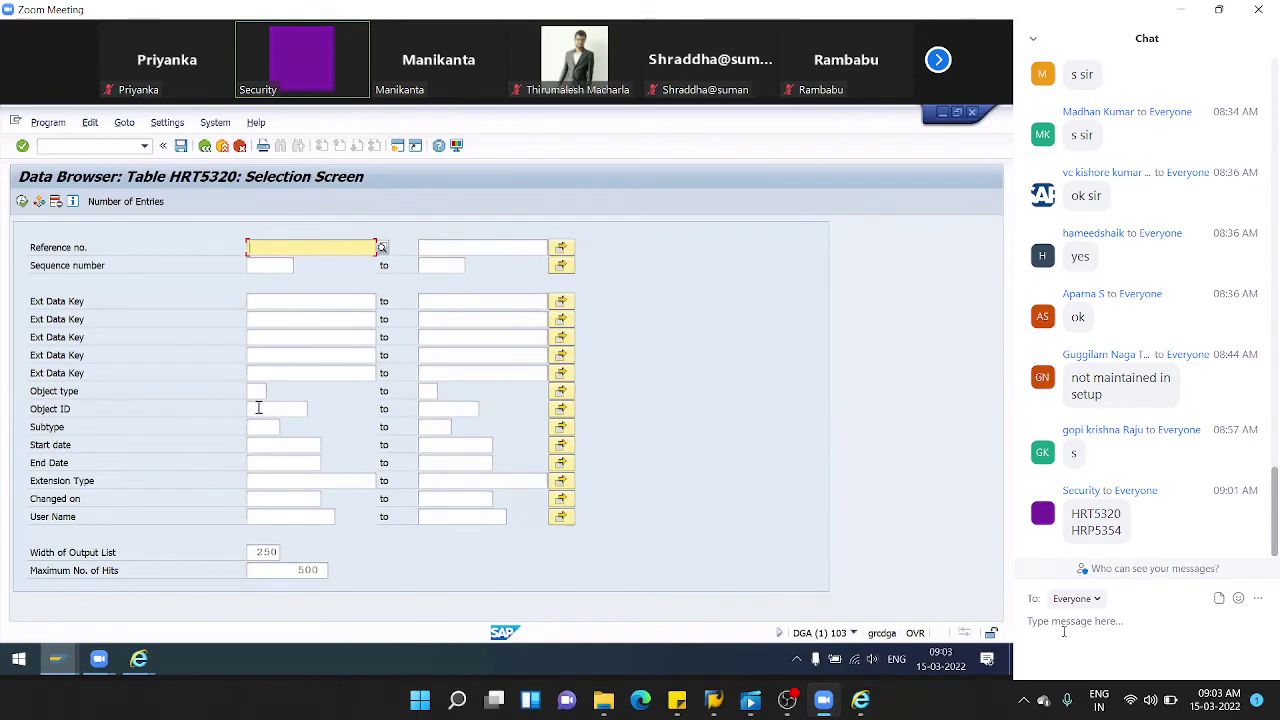
- Filter HRT5320 to object ID 50000030, clear the 500-hit limit, and execute
left_click(258, 408)
type("50000030")
left_click_drag(298, 570, 325, 578)
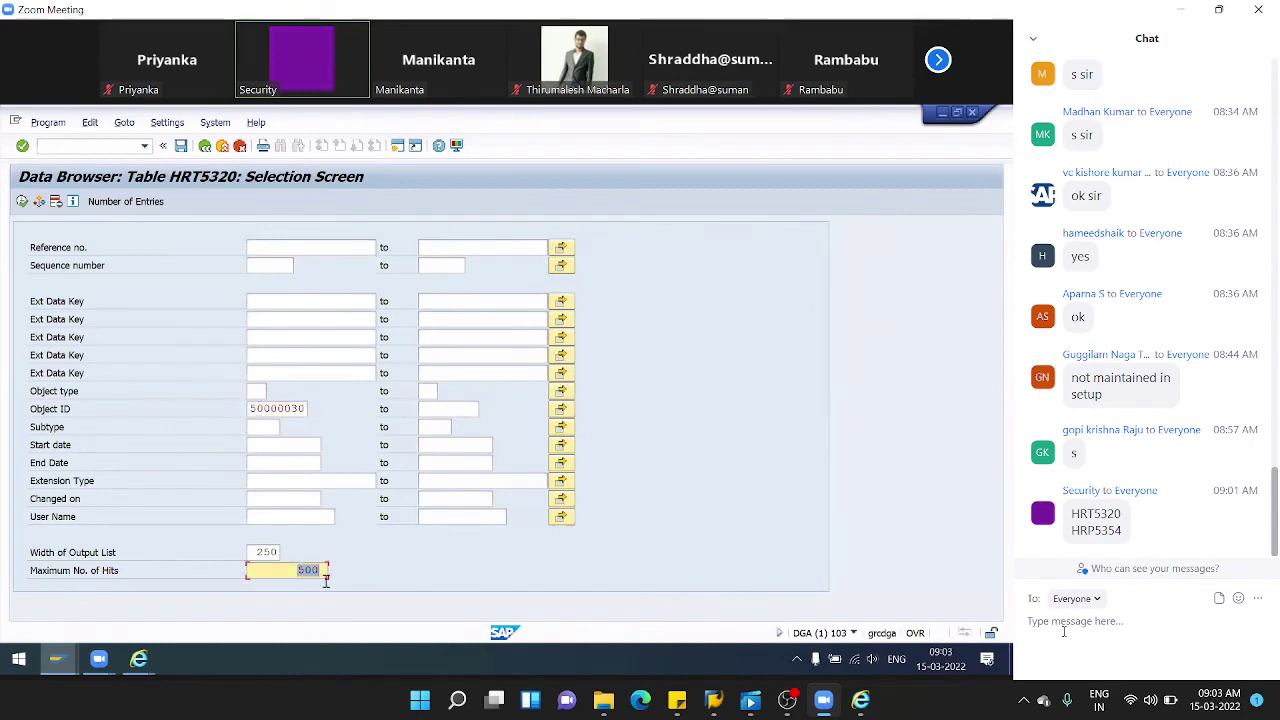
key("Delete")
left_click(22, 201)
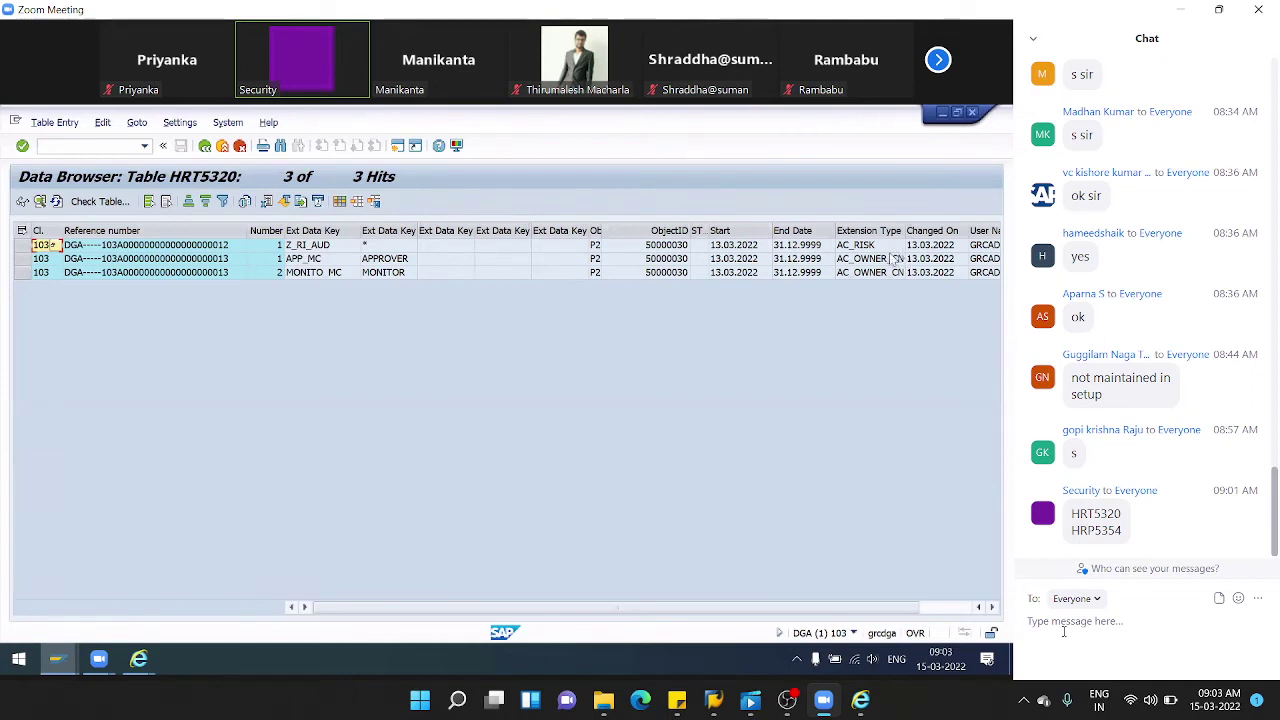
left_click_drag(540, 607, 699, 594)
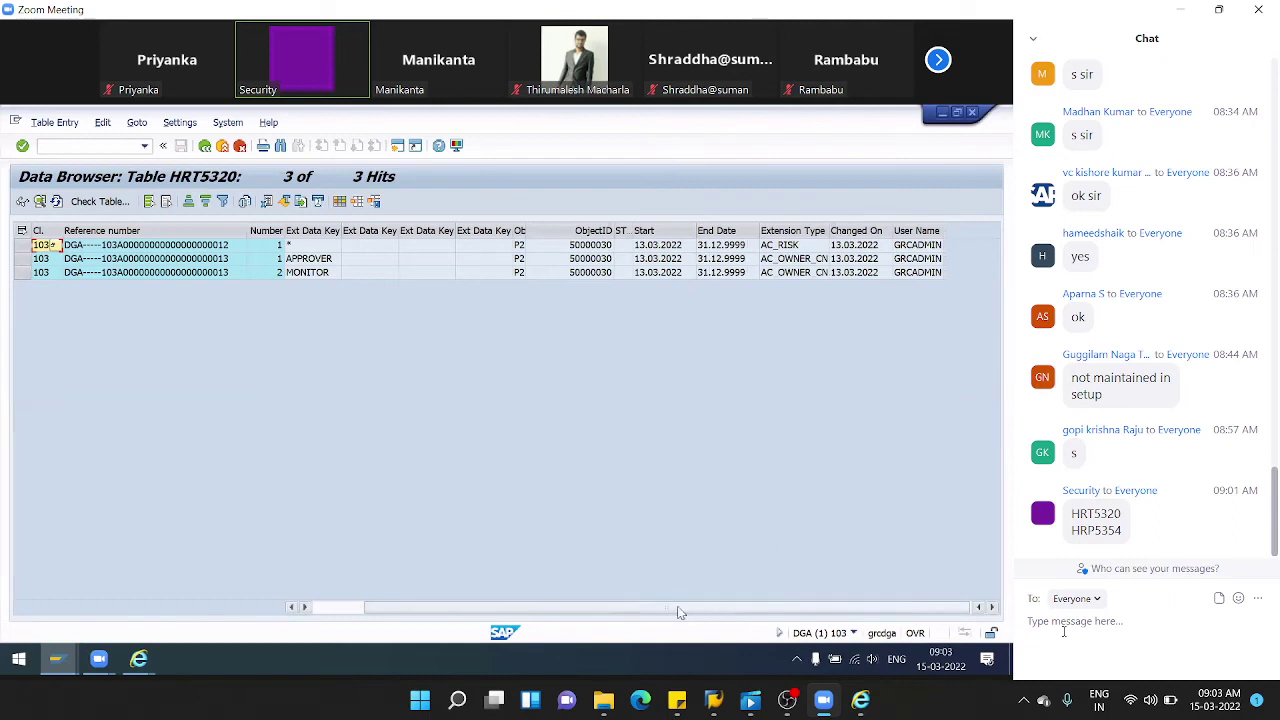
left_click(397, 145)
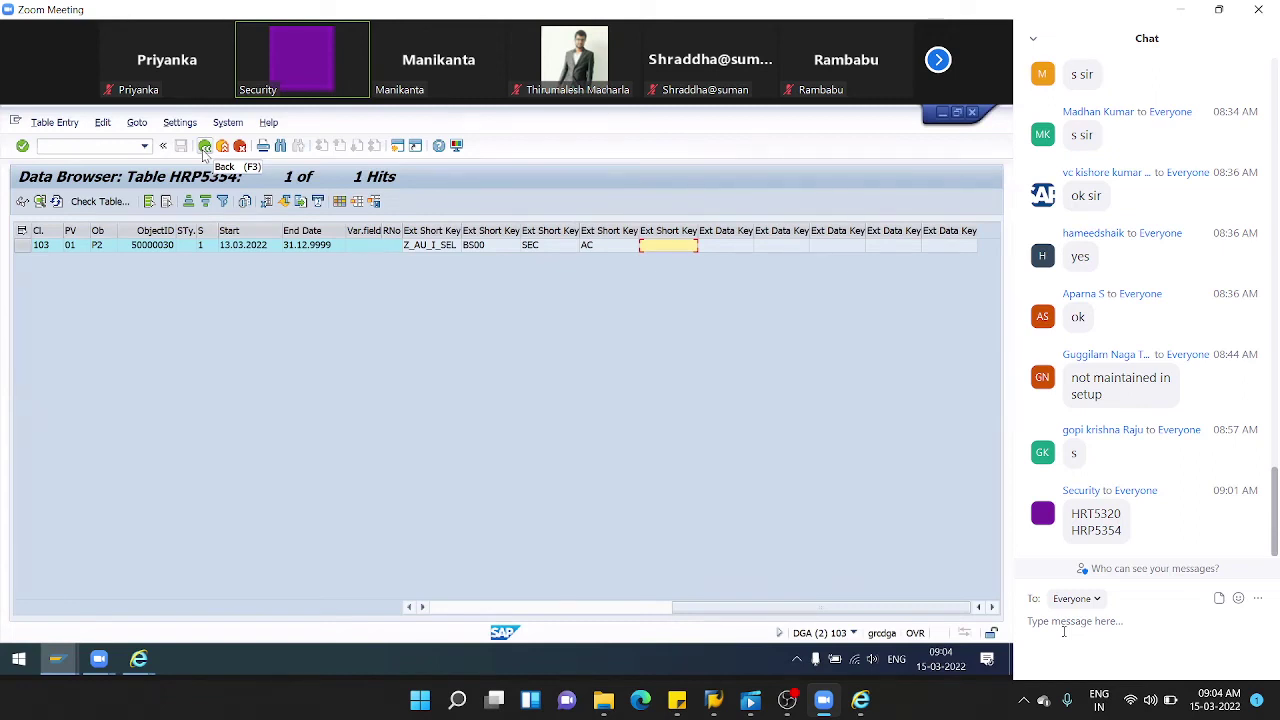
- Close the second session showing HRP5354 for object 50000030 and back out to the Data Browser
left_click(222, 147)
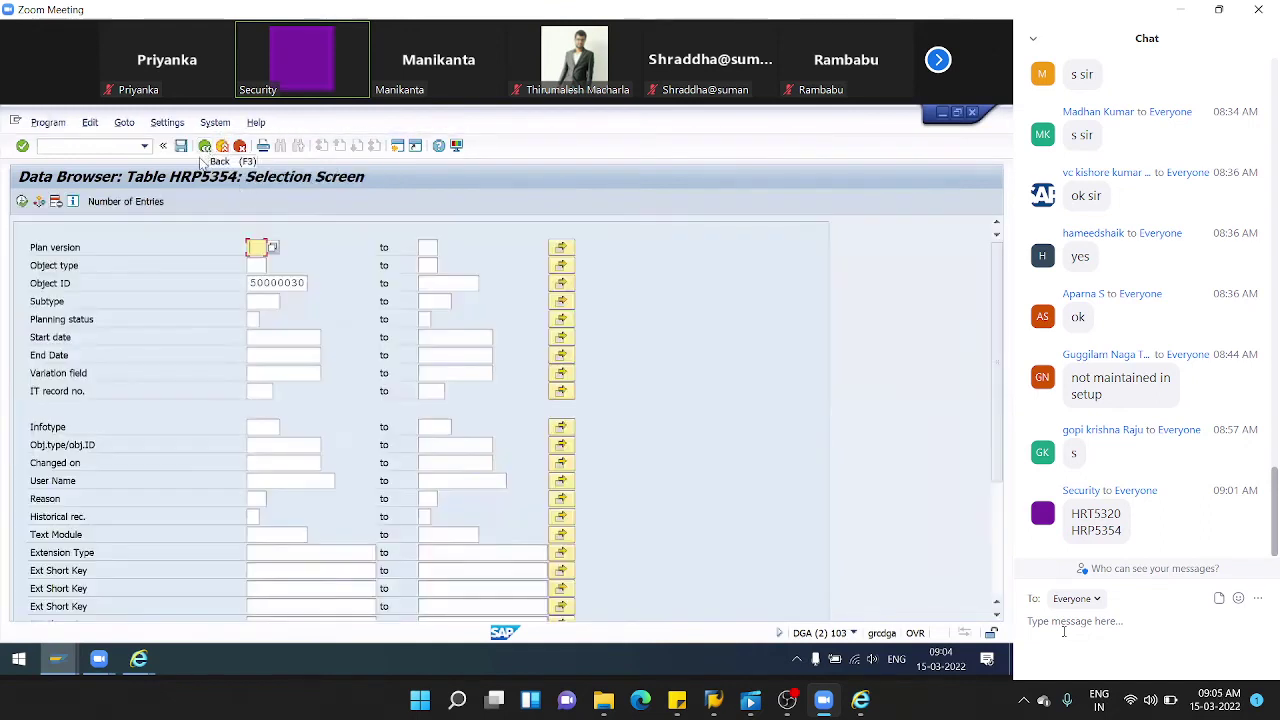
left_click(973, 113)
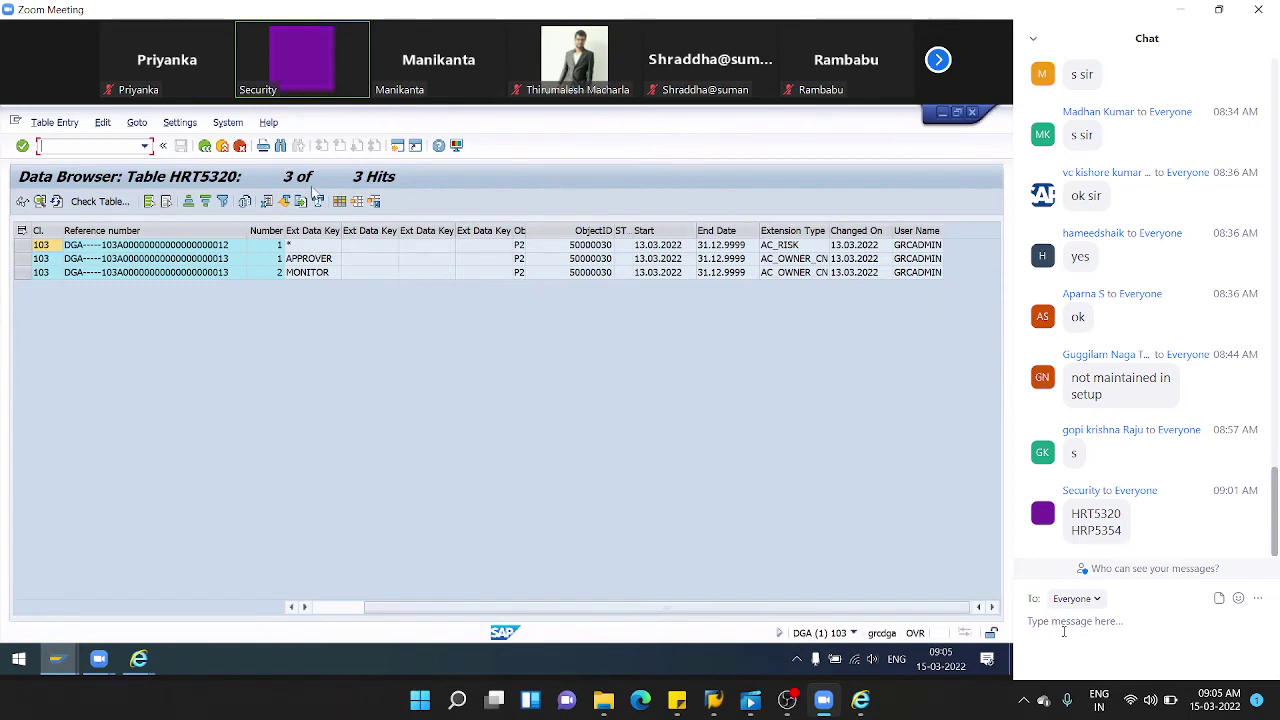
left_click(205, 146)
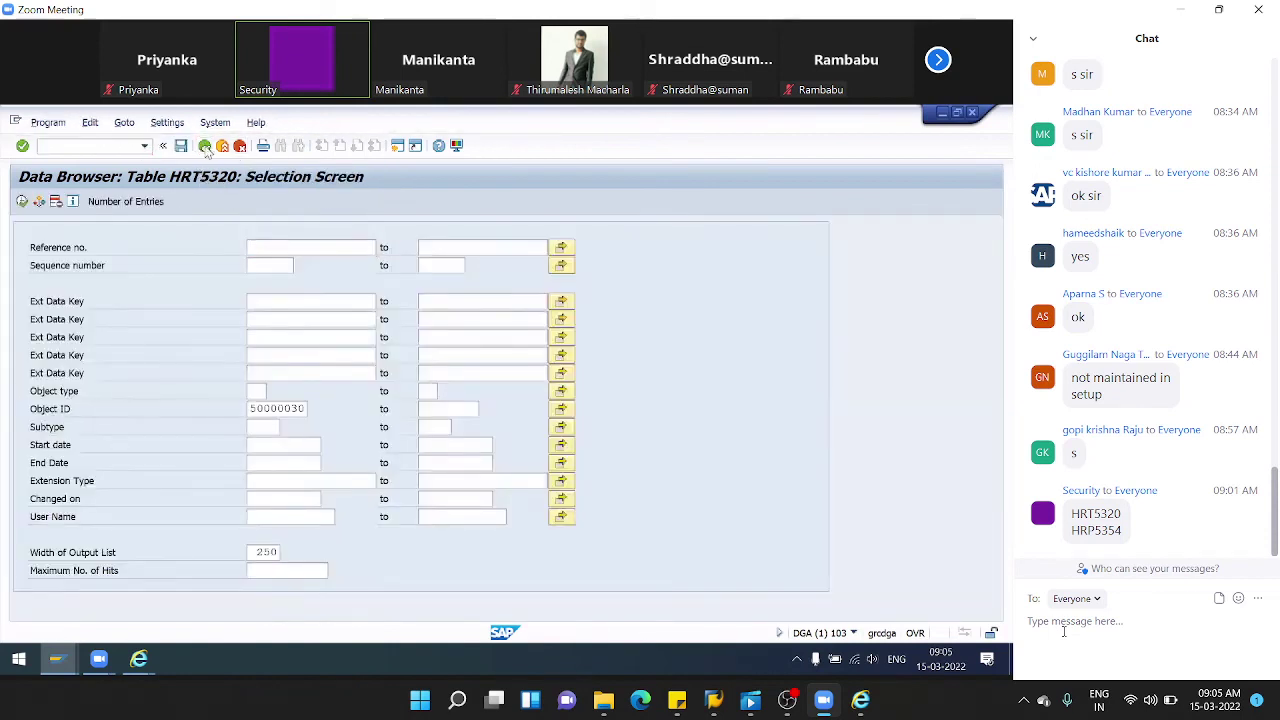
left_click(205, 146)
- Return to SAP Easy Access, run SCU3, accept the logging notice and open the evaluation screen
left_click(205, 146)
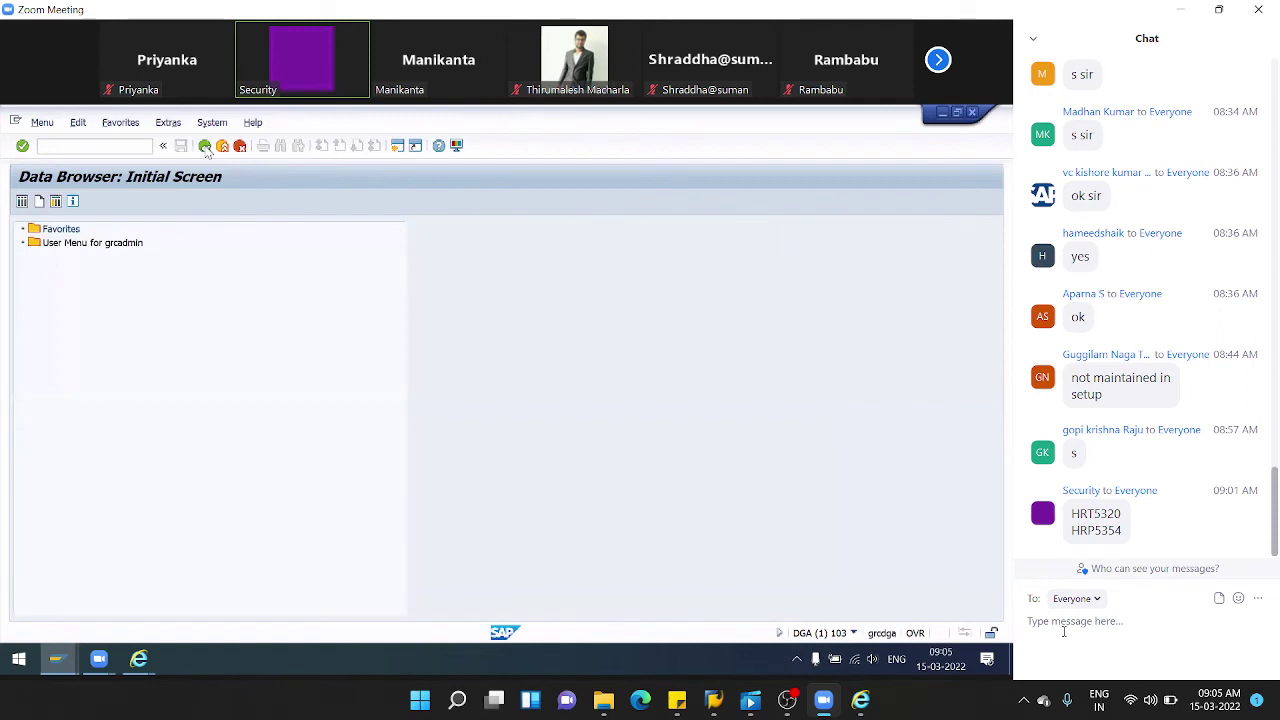
type("scu3")
key("Return")
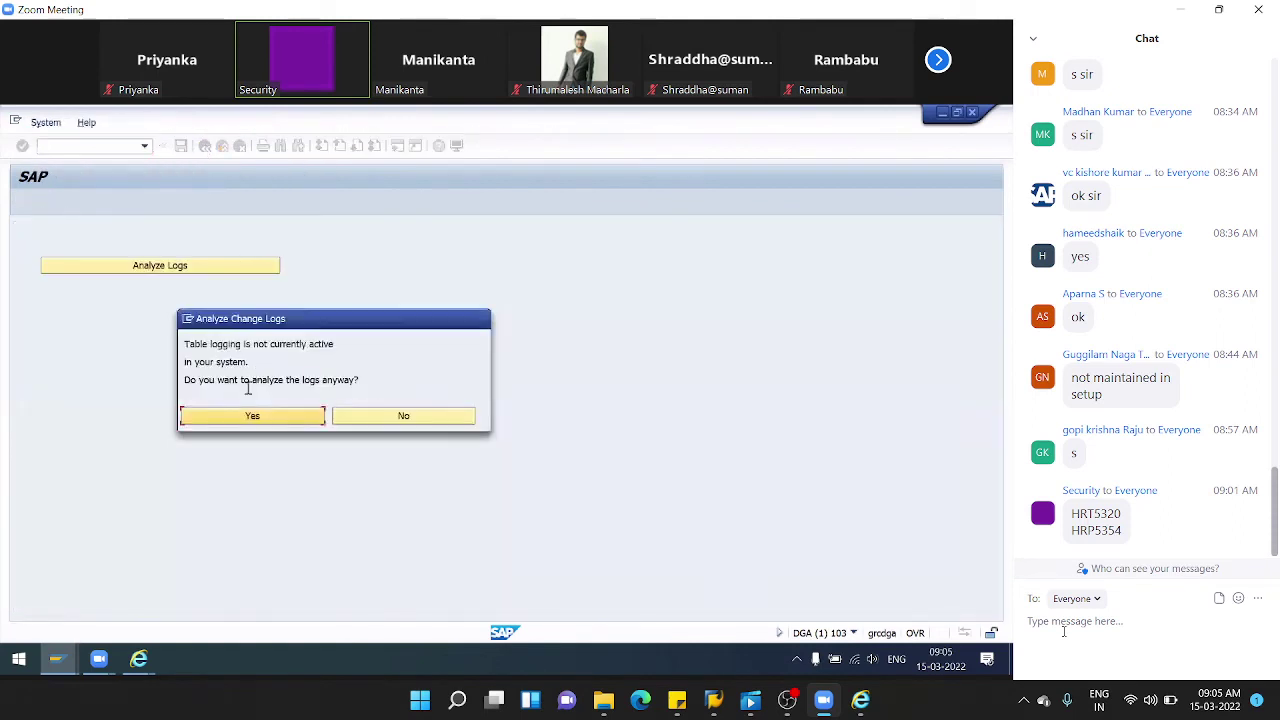
left_click(255, 415)
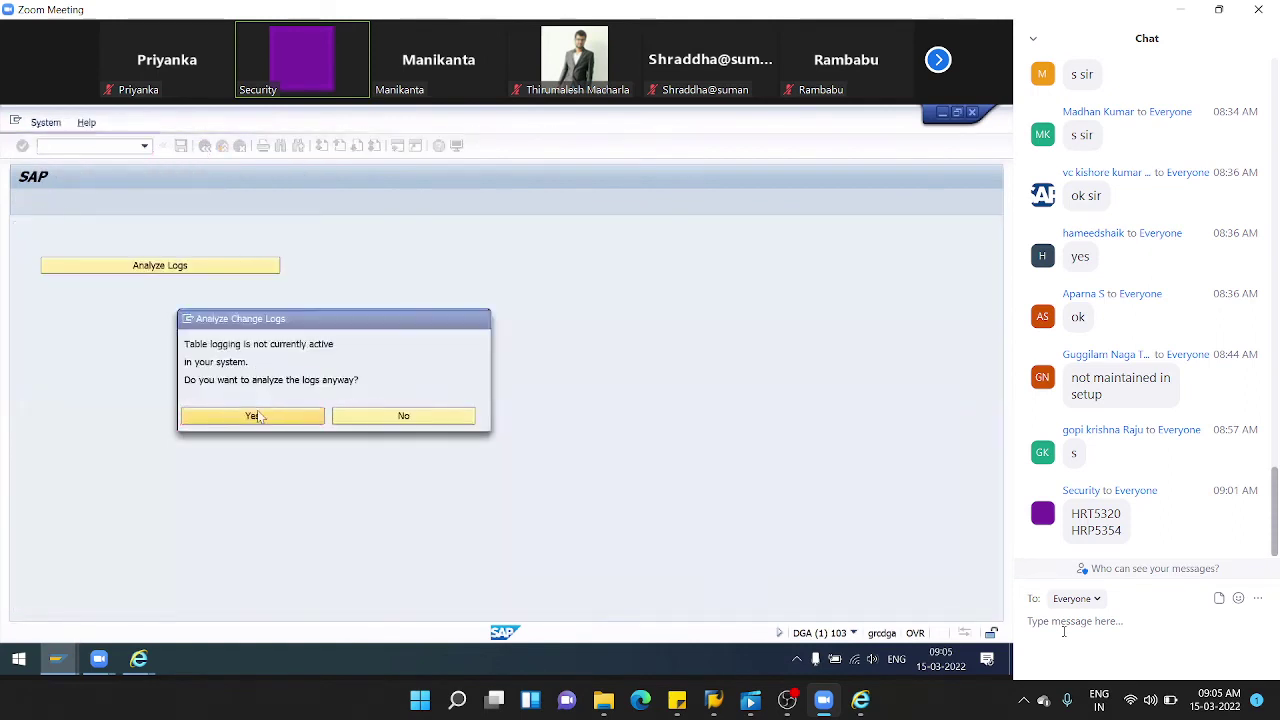
left_click(185, 266)
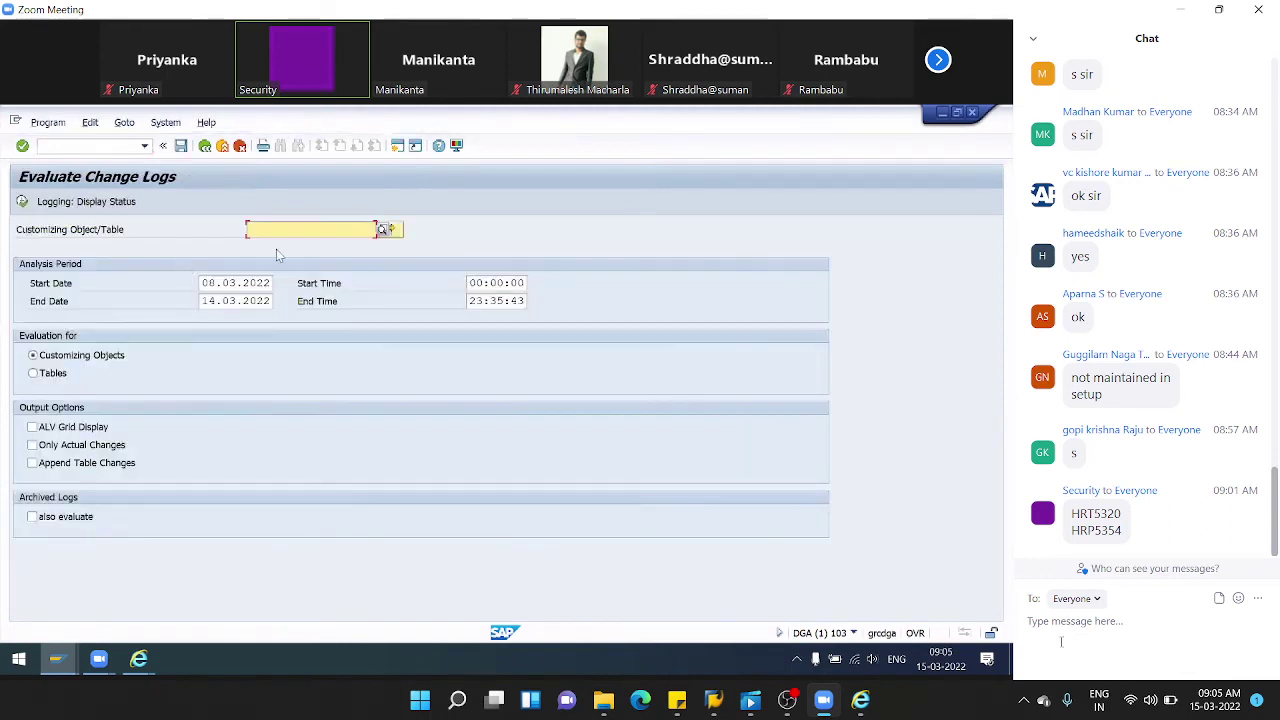
- Evaluate change logs for customizing object HRT5320, then back out to SAP Easy Access
type("H")
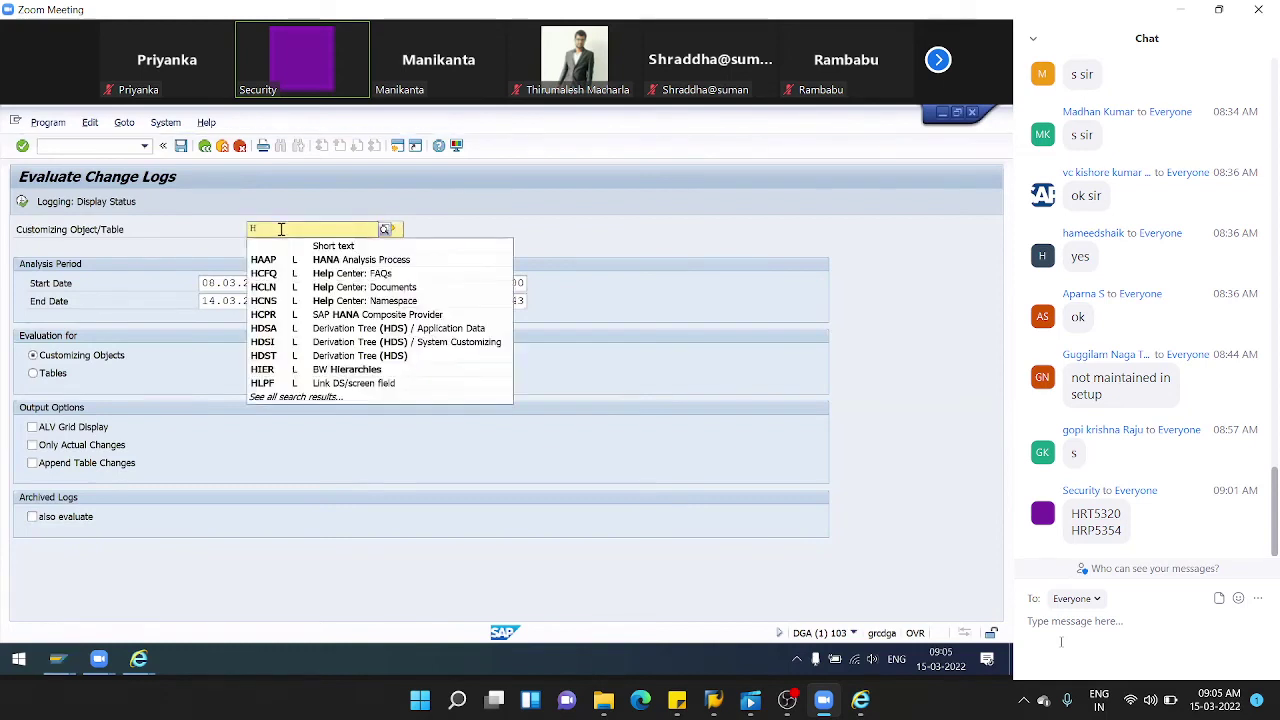
type("RT")
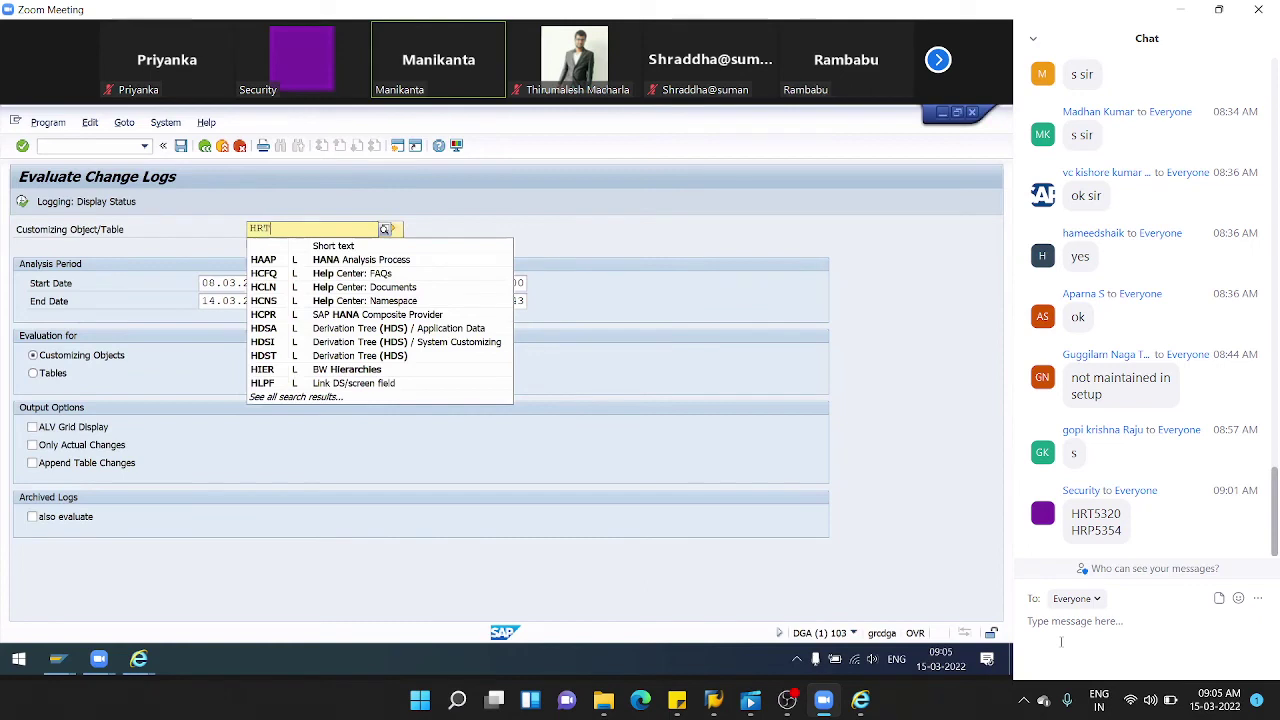
type("5329")
type("0")
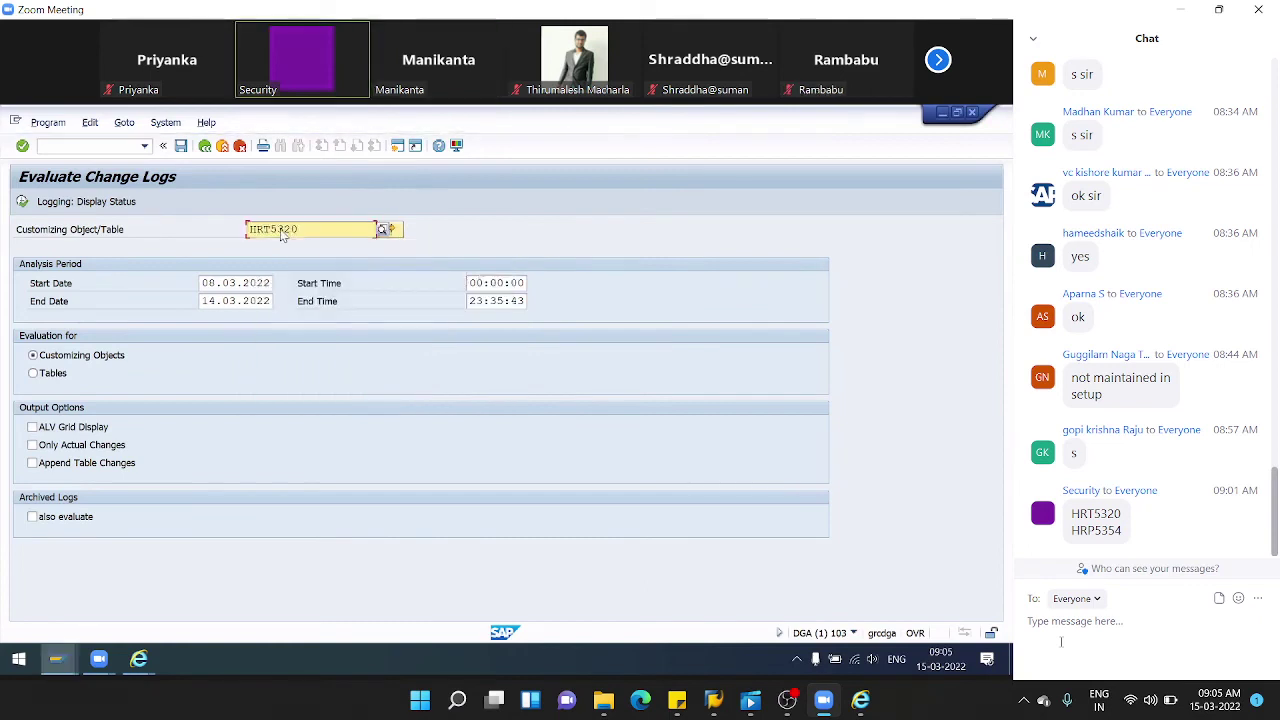
key("Return")
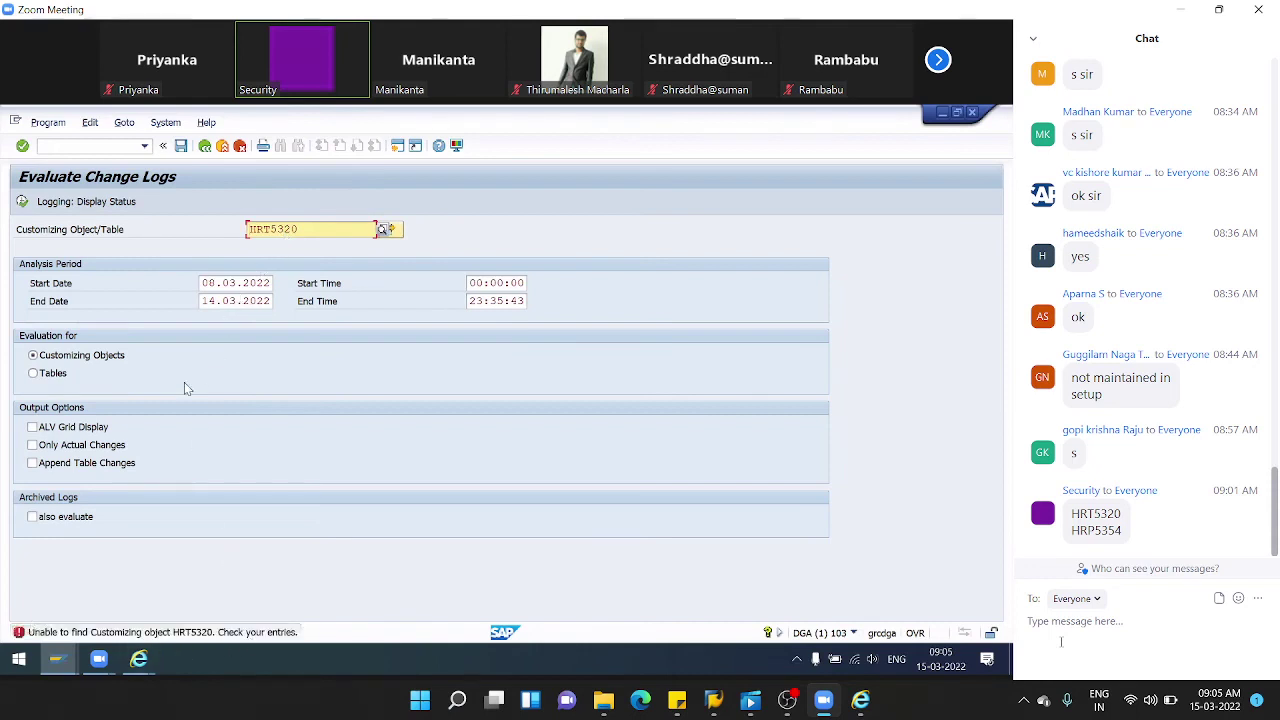
left_click_drag(314, 229, 162, 229)
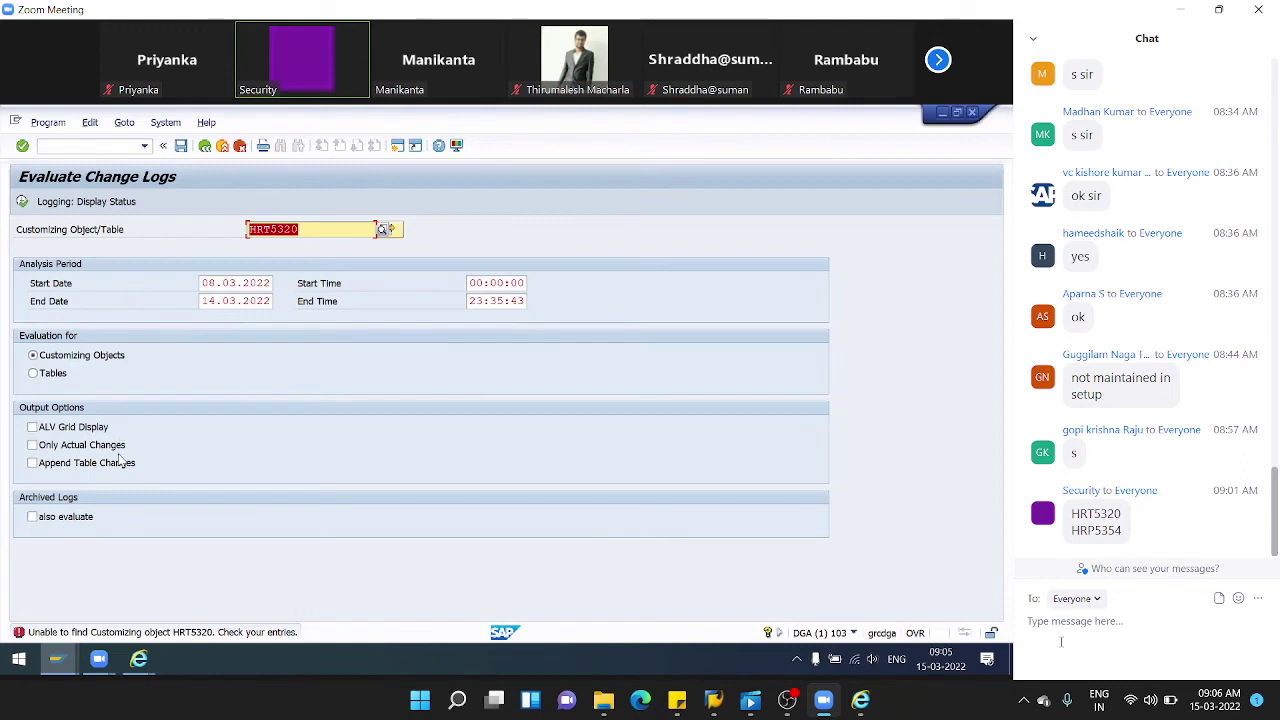
left_click(205, 146)
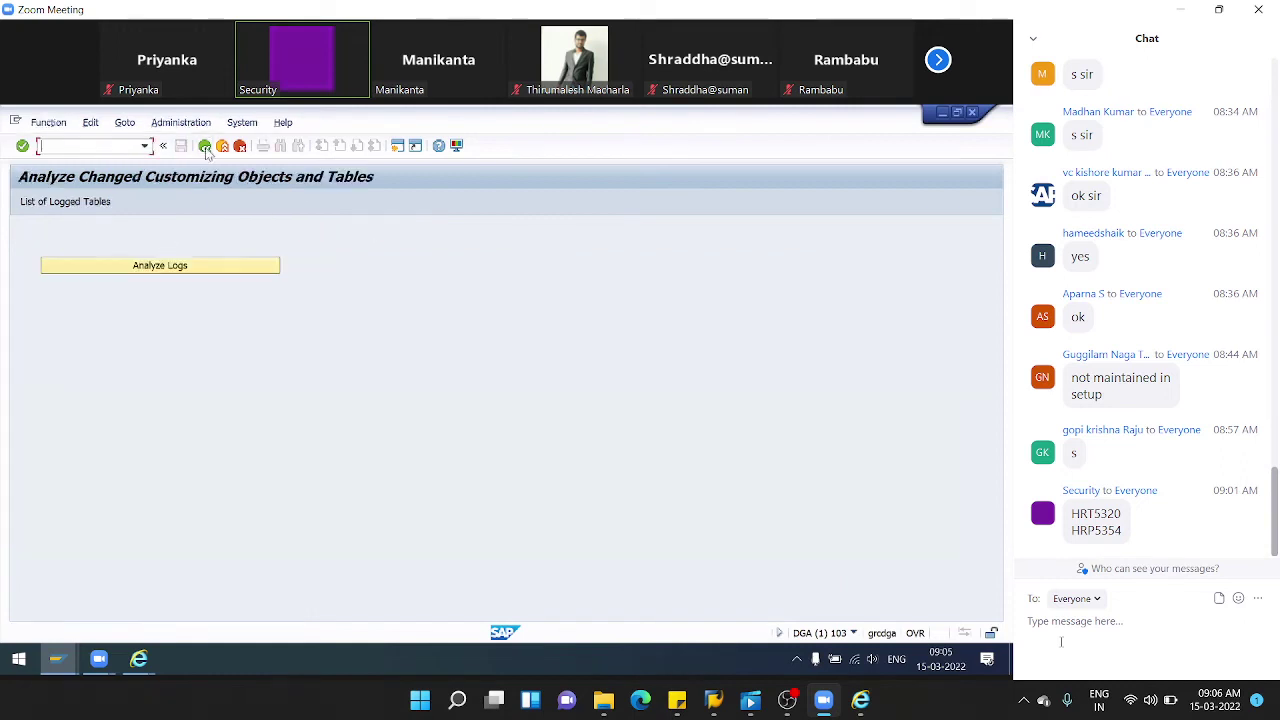
left_click(205, 146)
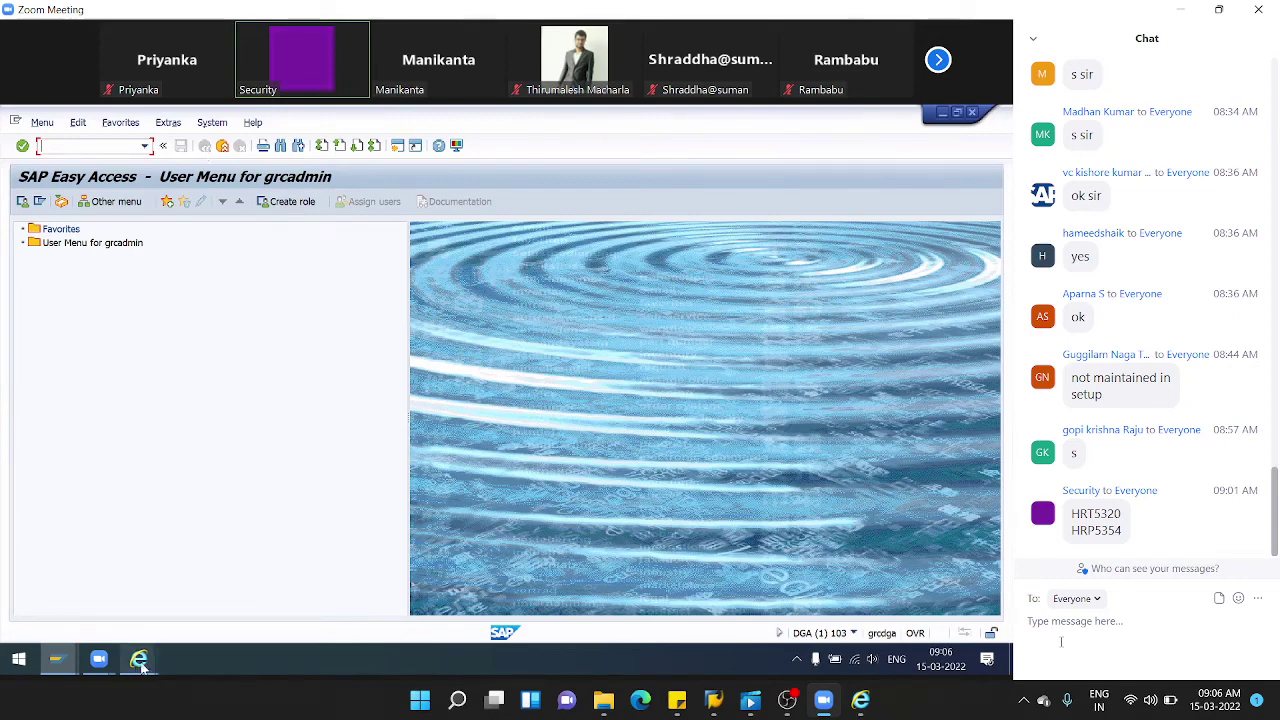
left_click(138, 659)
left_click(240, 588)
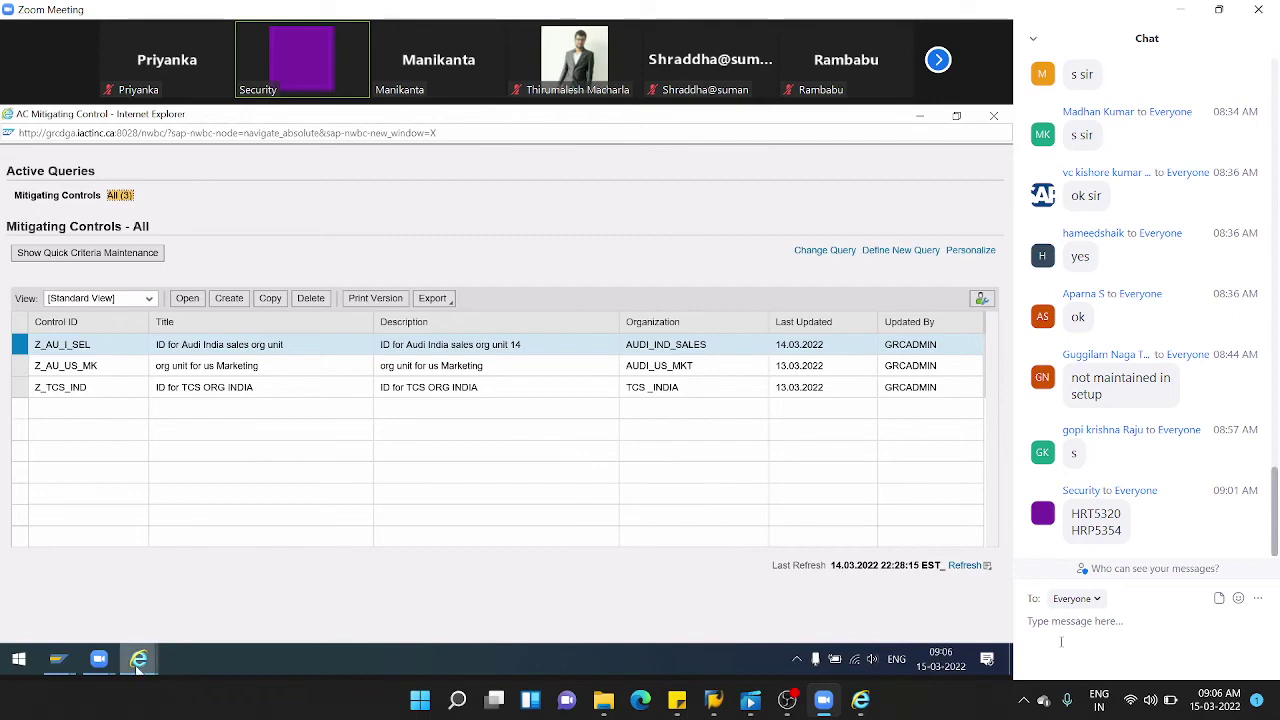
left_click(164, 608)
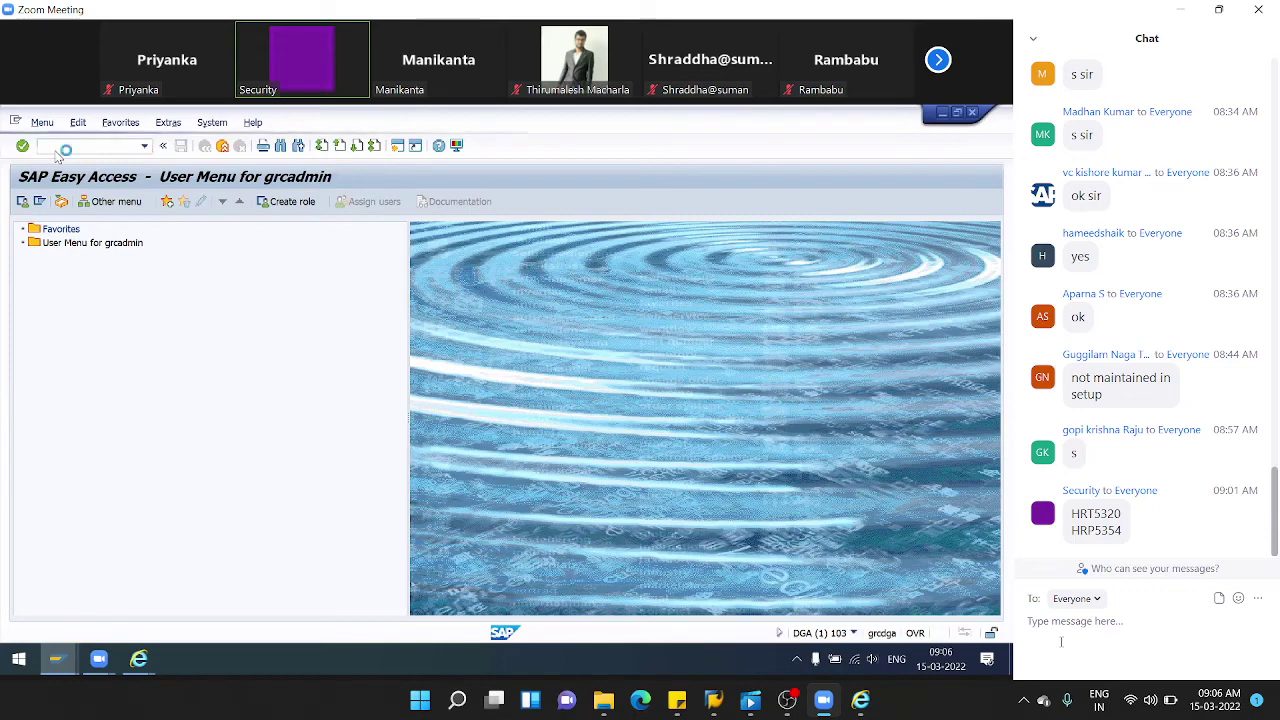
key("Return")
- Confirm the change-log analysis and reopen Evaluate Change Logs for HRT5320, 08.03.2022–14.03.2022
left_click(253, 416)
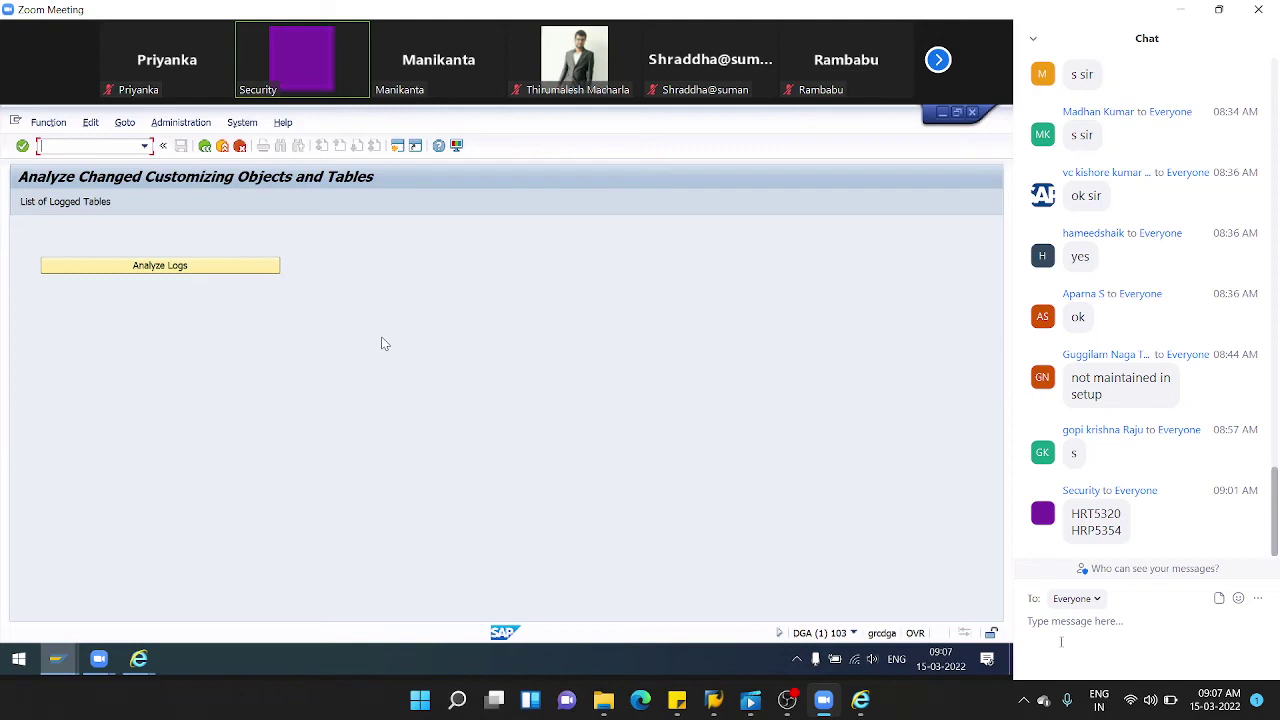
left_click(57, 660)
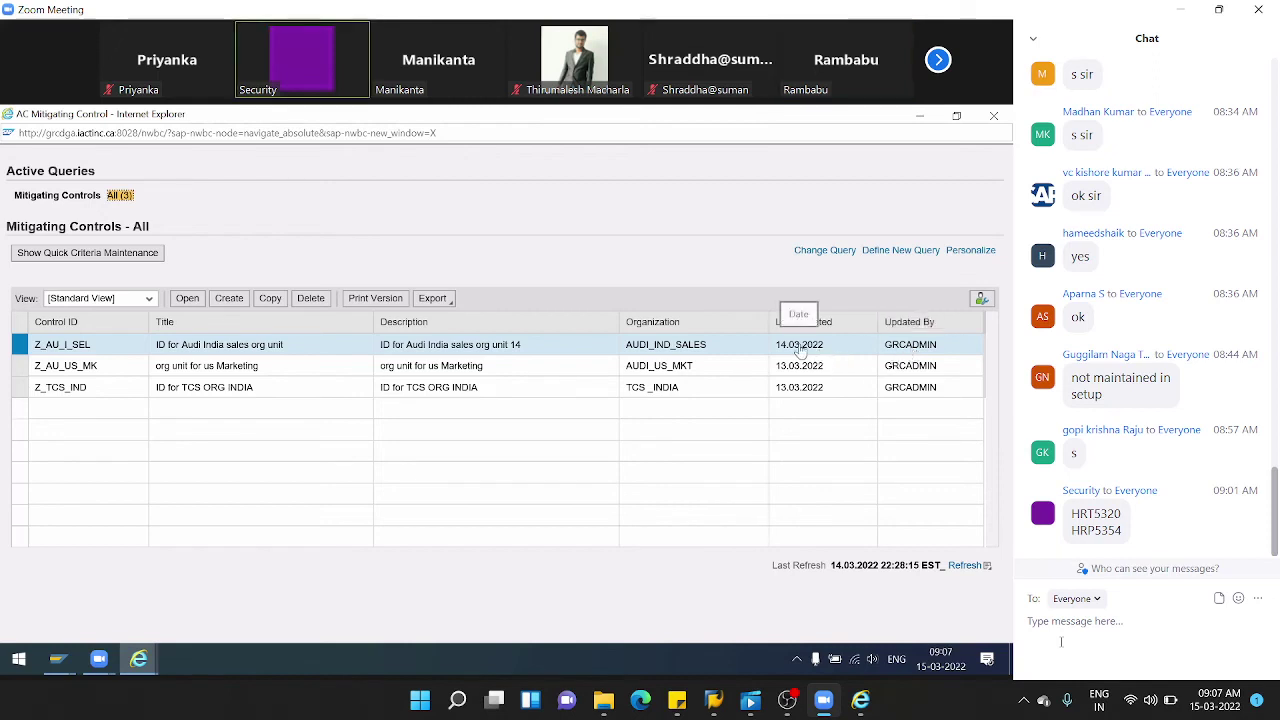
key("alt+Tab")
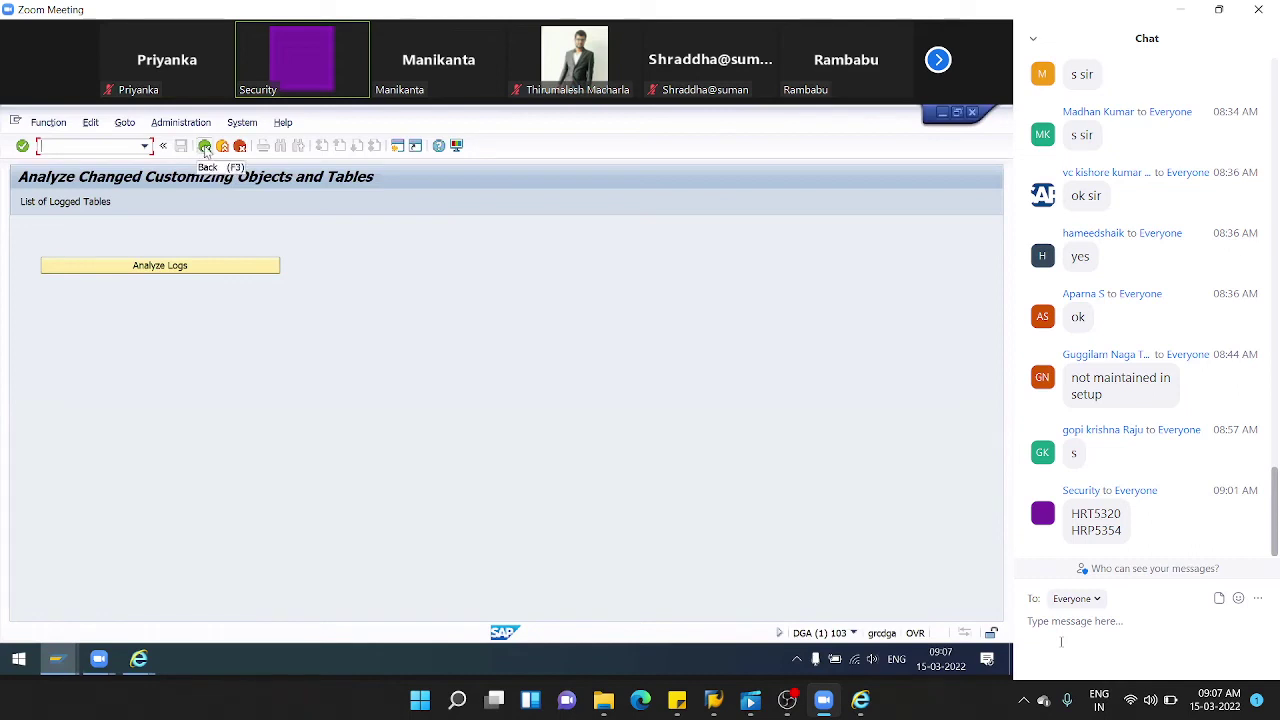
left_click(175, 266)
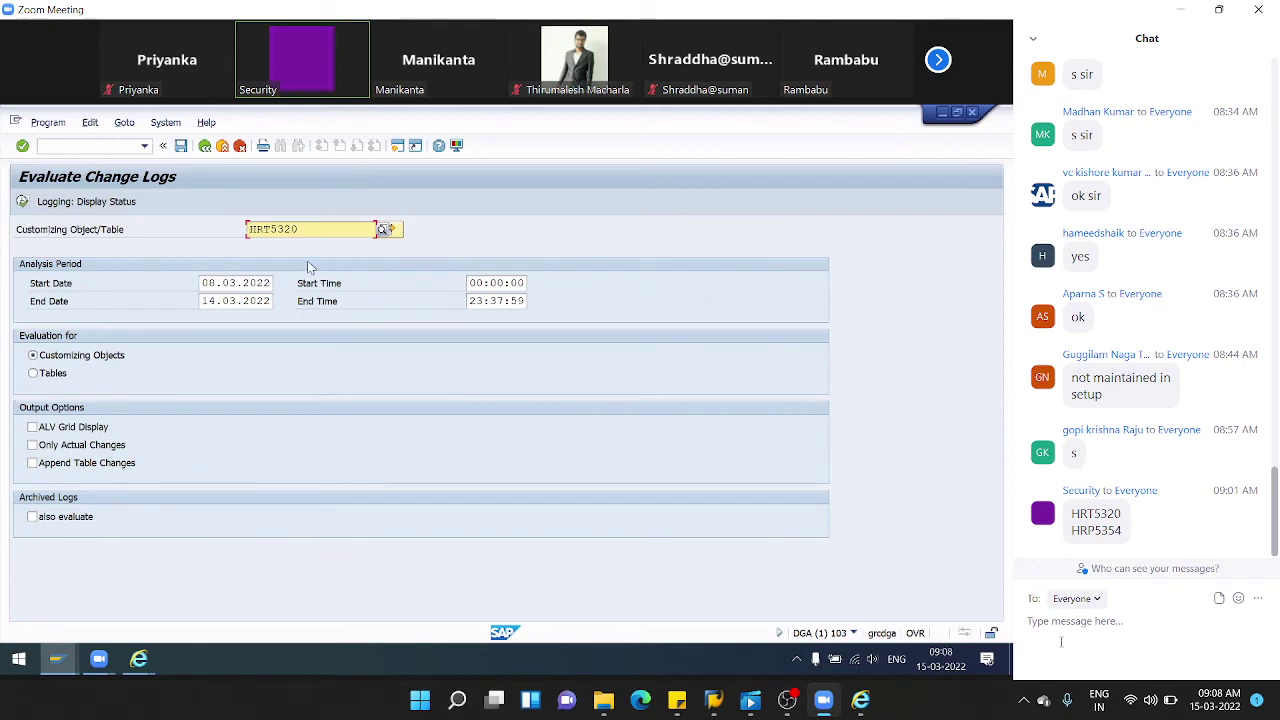
- Leave the change-log evaluation and bring the browser's three-control Mitigating Controls list forward
left_click(205, 147)
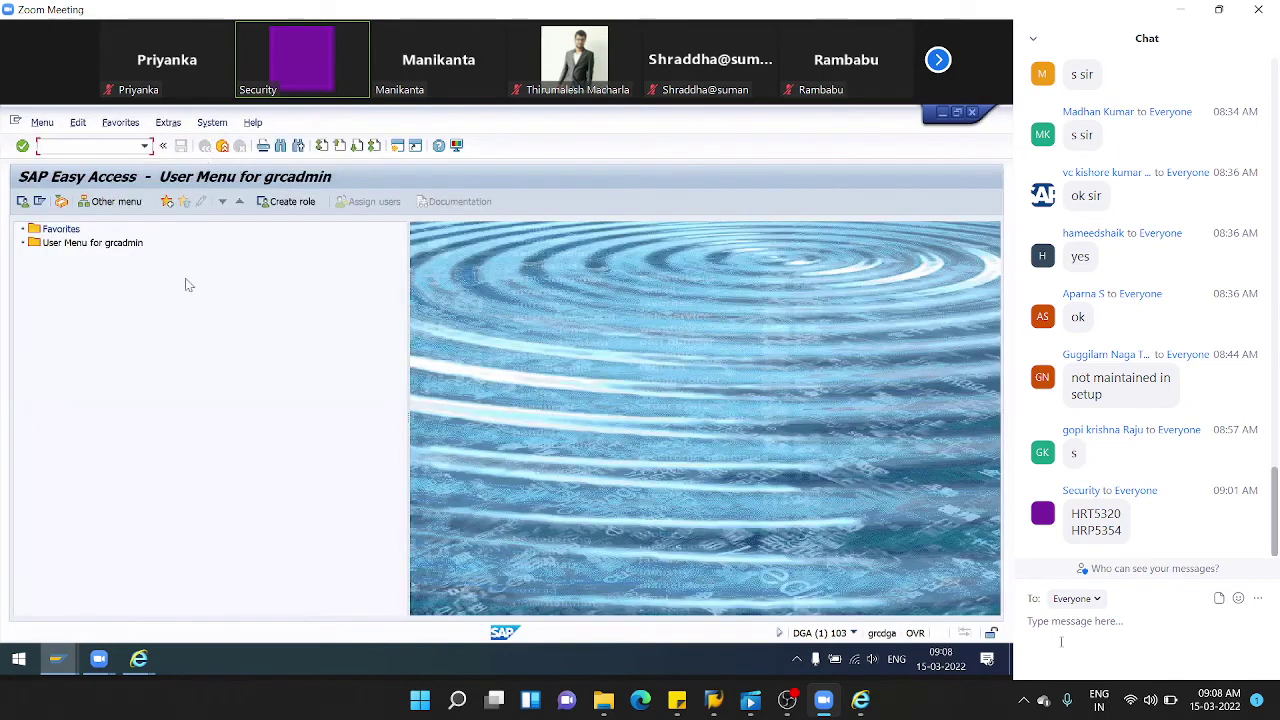
mouse_move(138, 658)
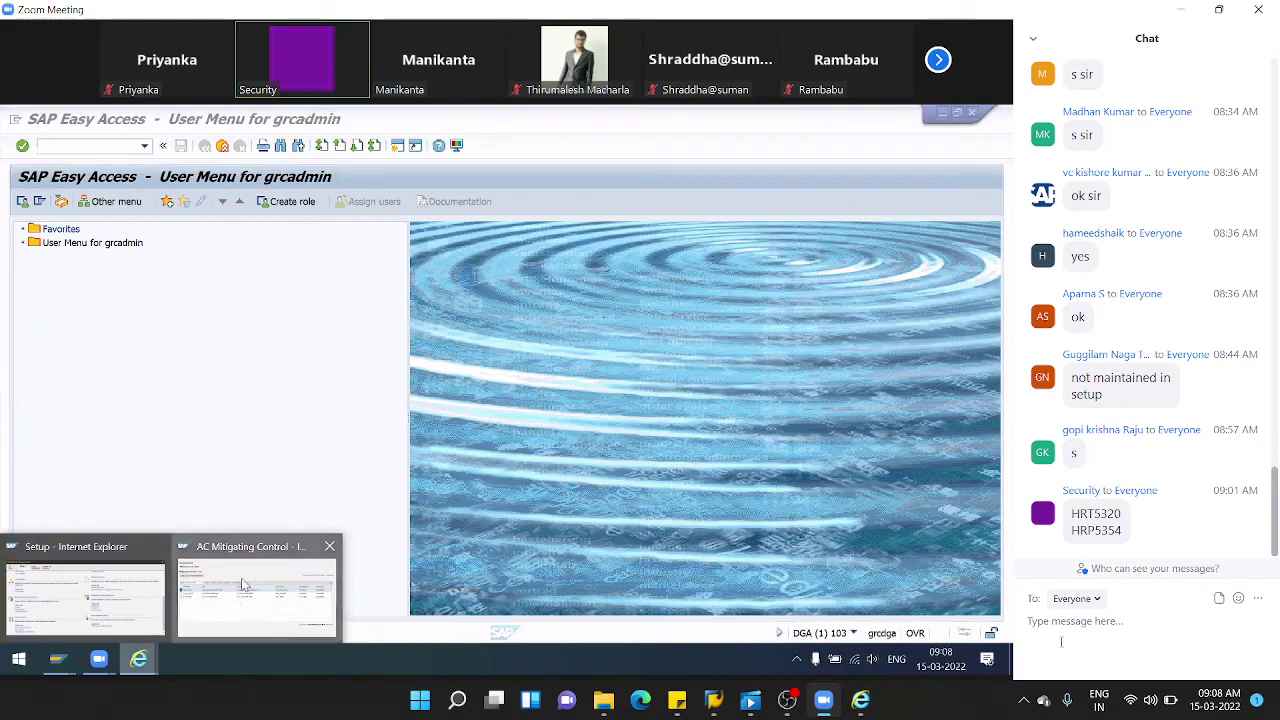
left_click(240, 600)
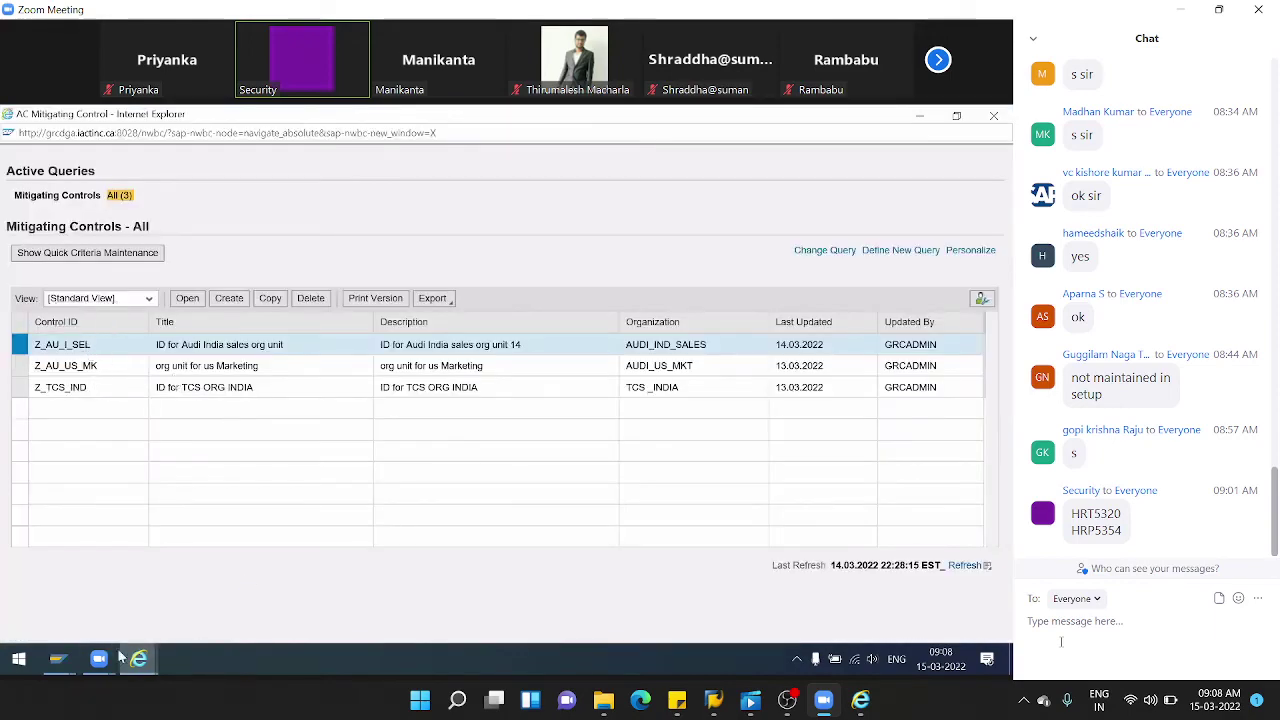
mouse_move(140, 660)
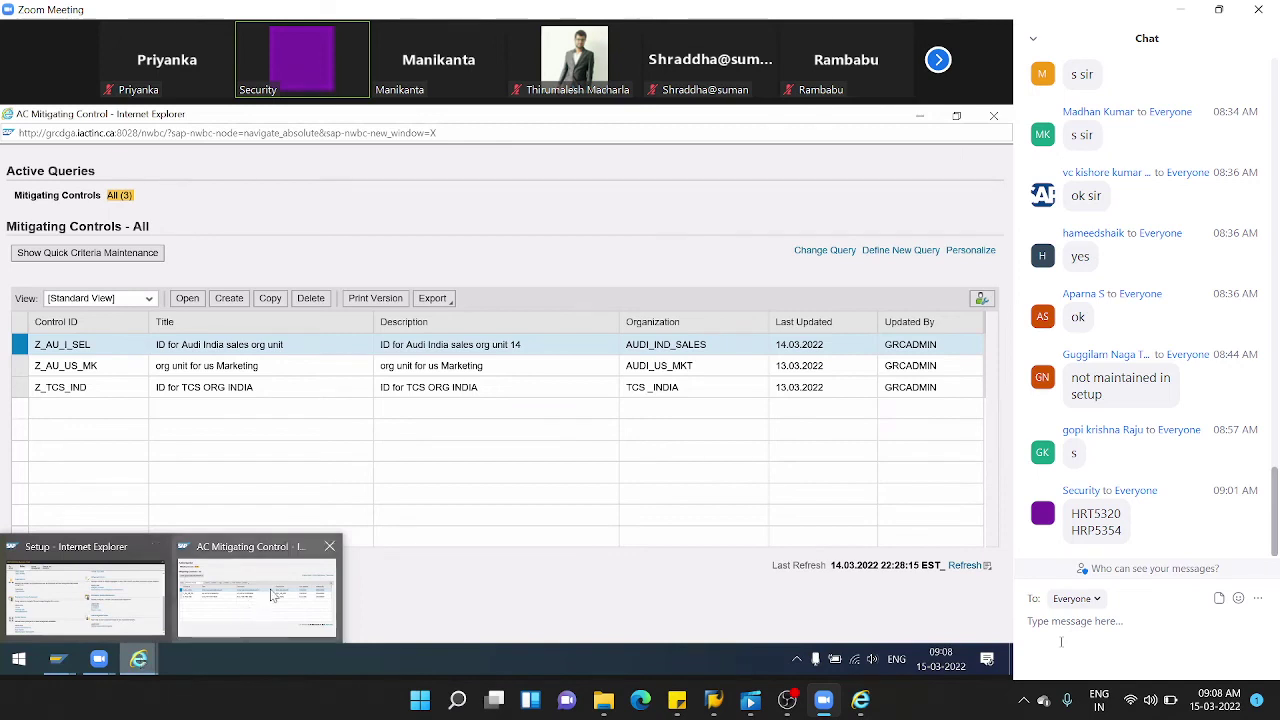
- Review the HCL rule set's change history, then open and close the Mitigating Controls list
left_click(138, 605)
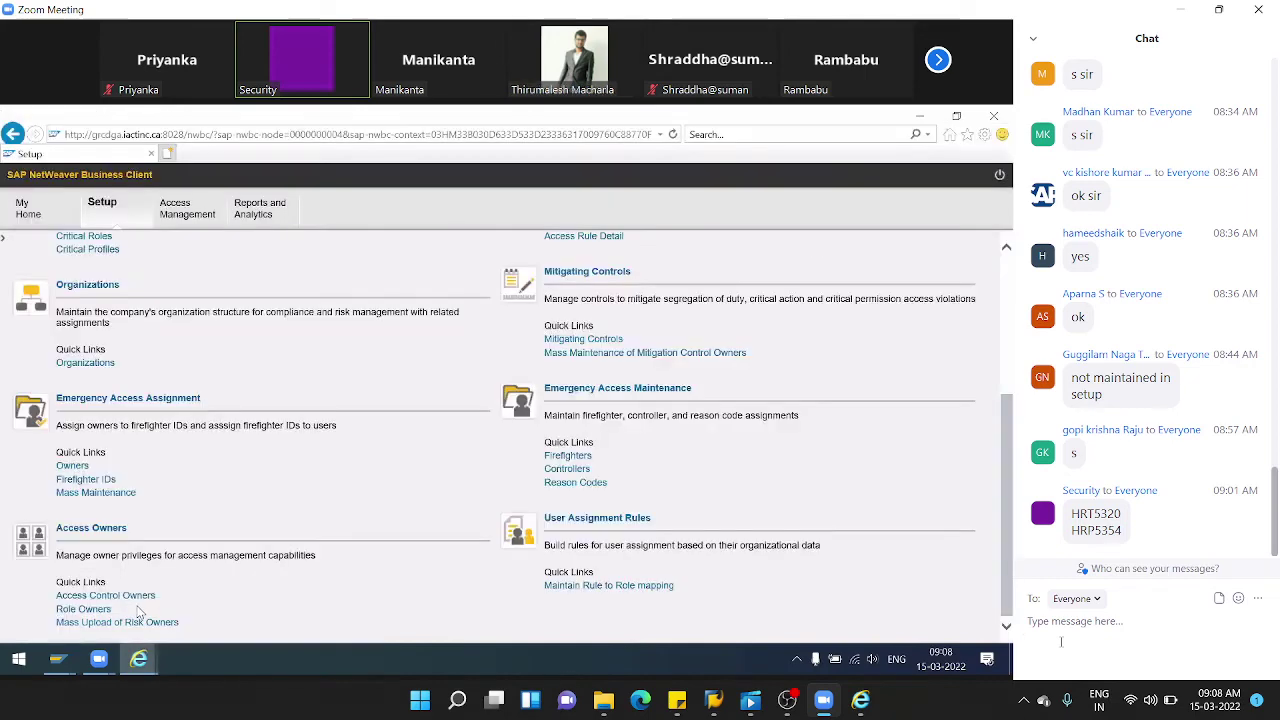
scroll(77, 257, "up", 5)
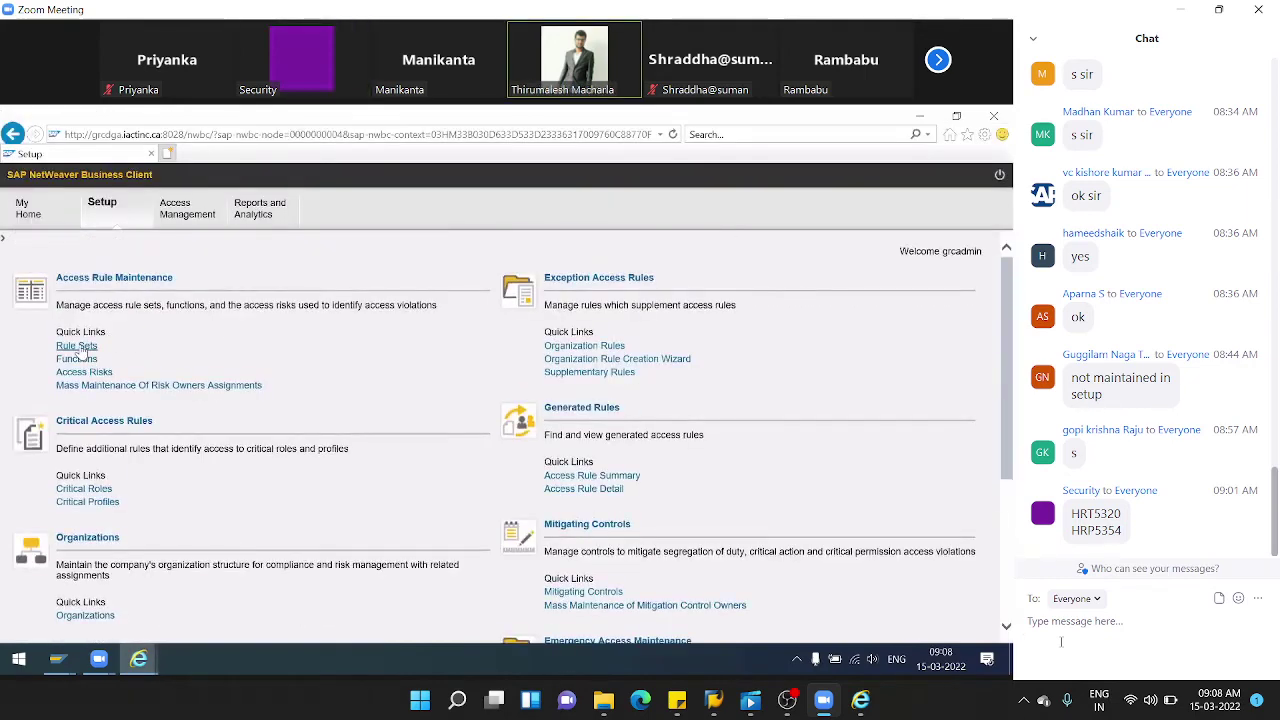
left_click(77, 346)
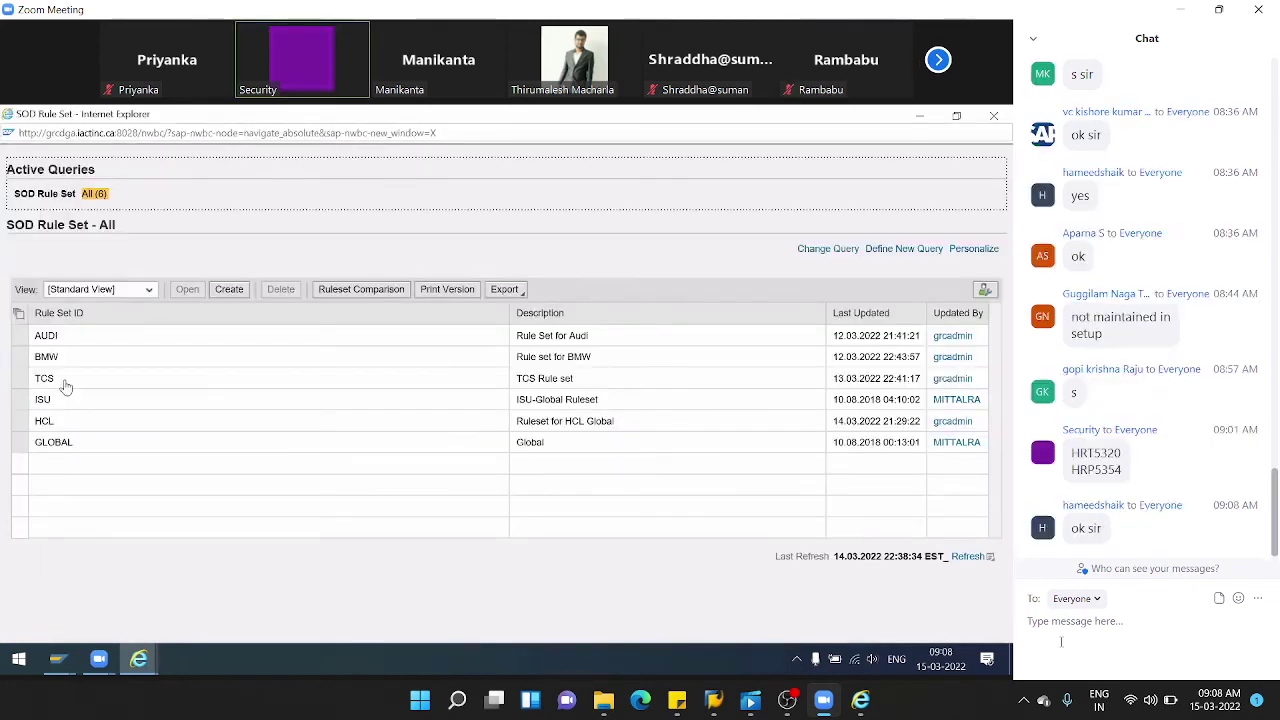
left_click(44, 423)
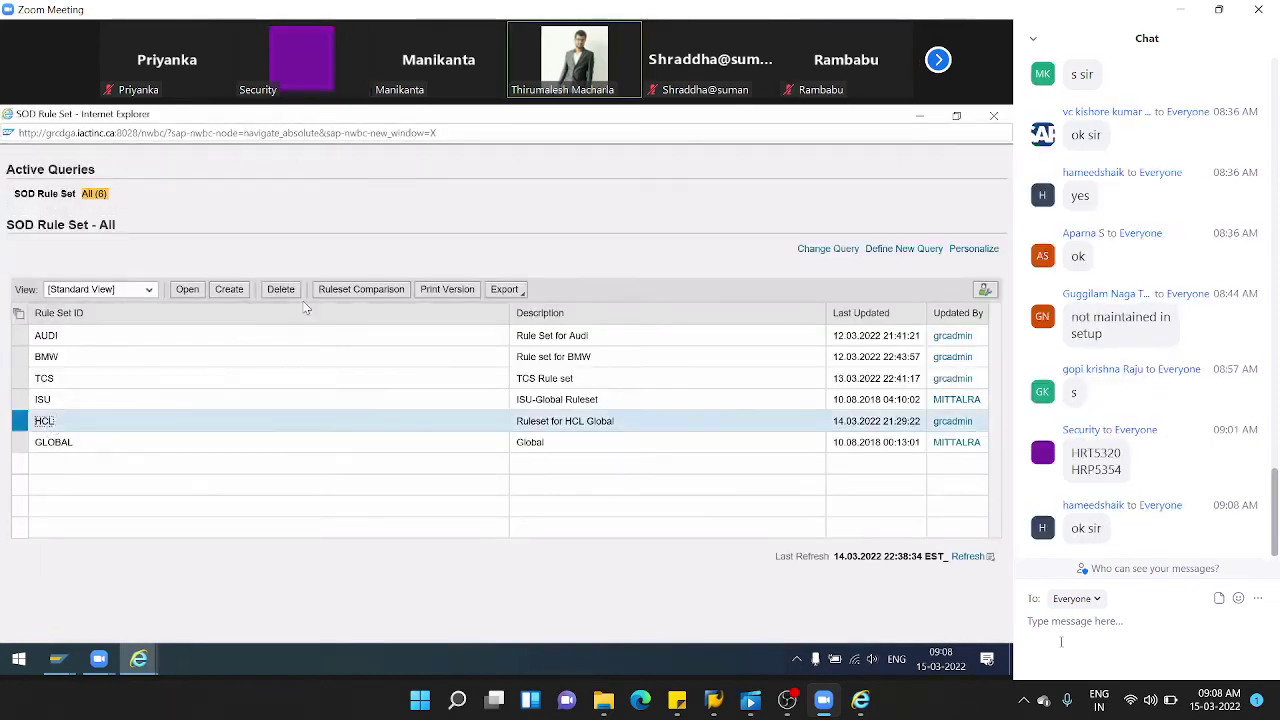
left_click(187, 289)
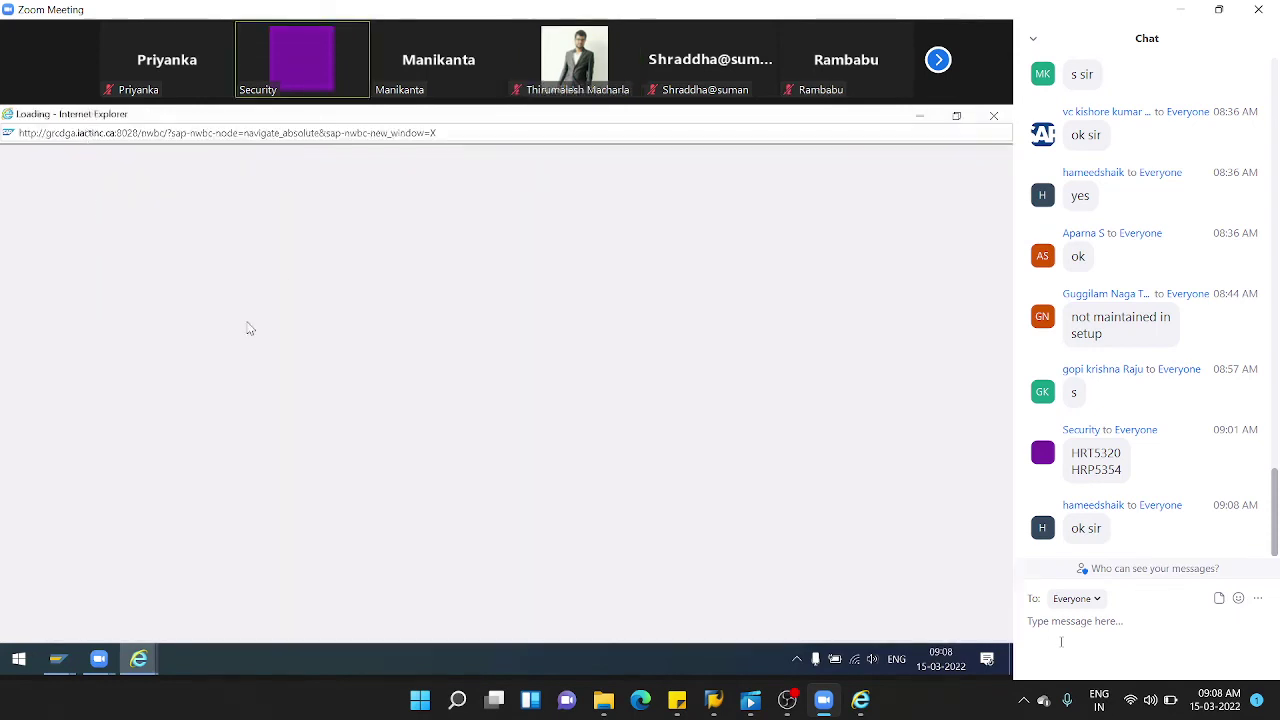
left_click(150, 214)
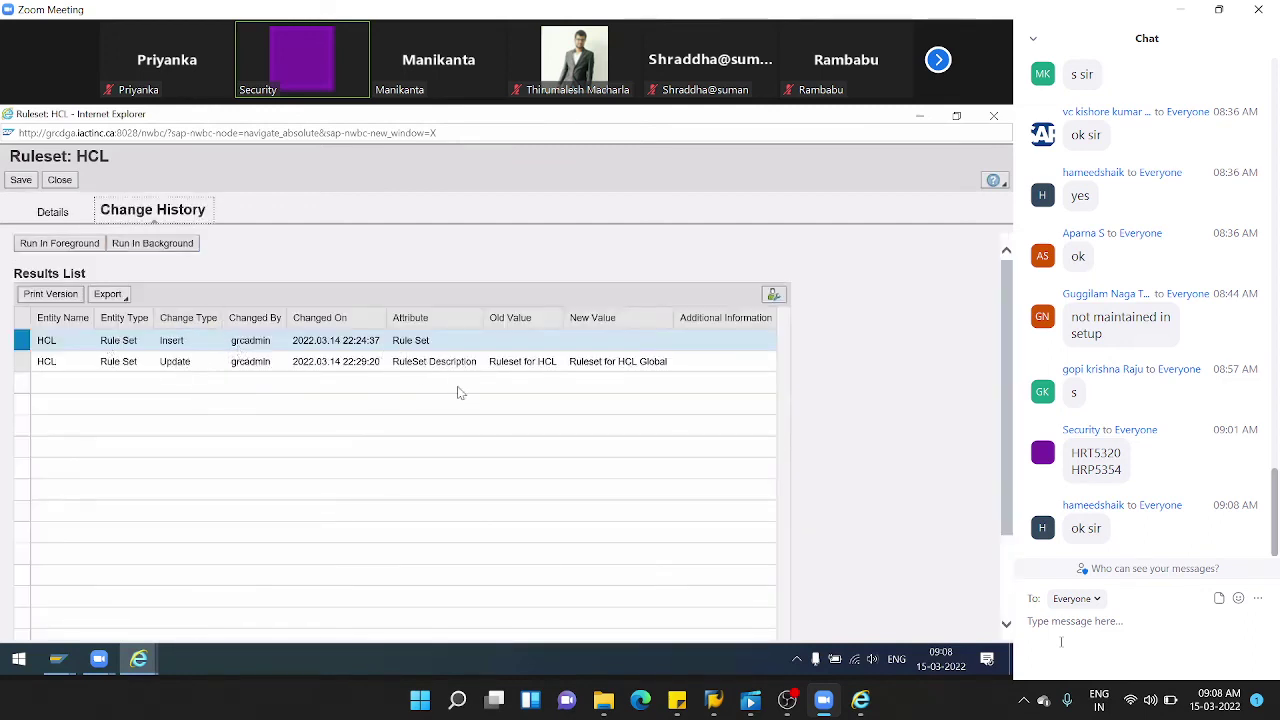
left_click(60, 180)
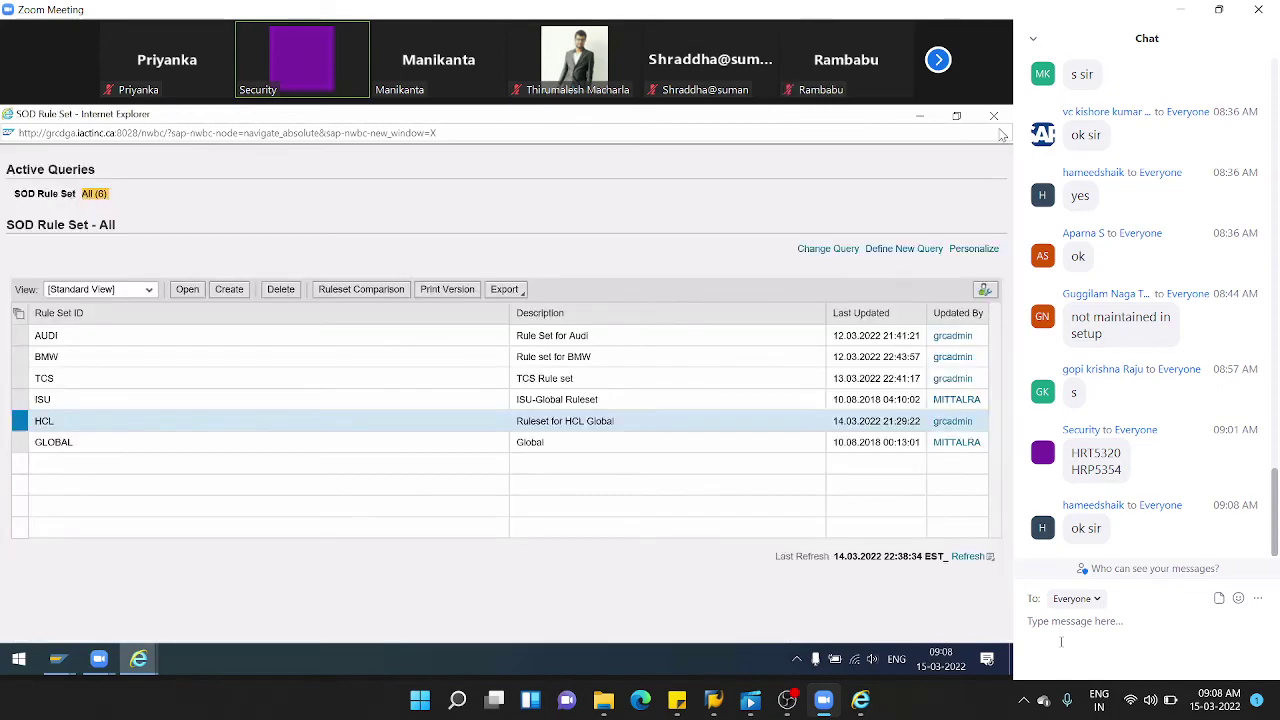
left_click(994, 115)
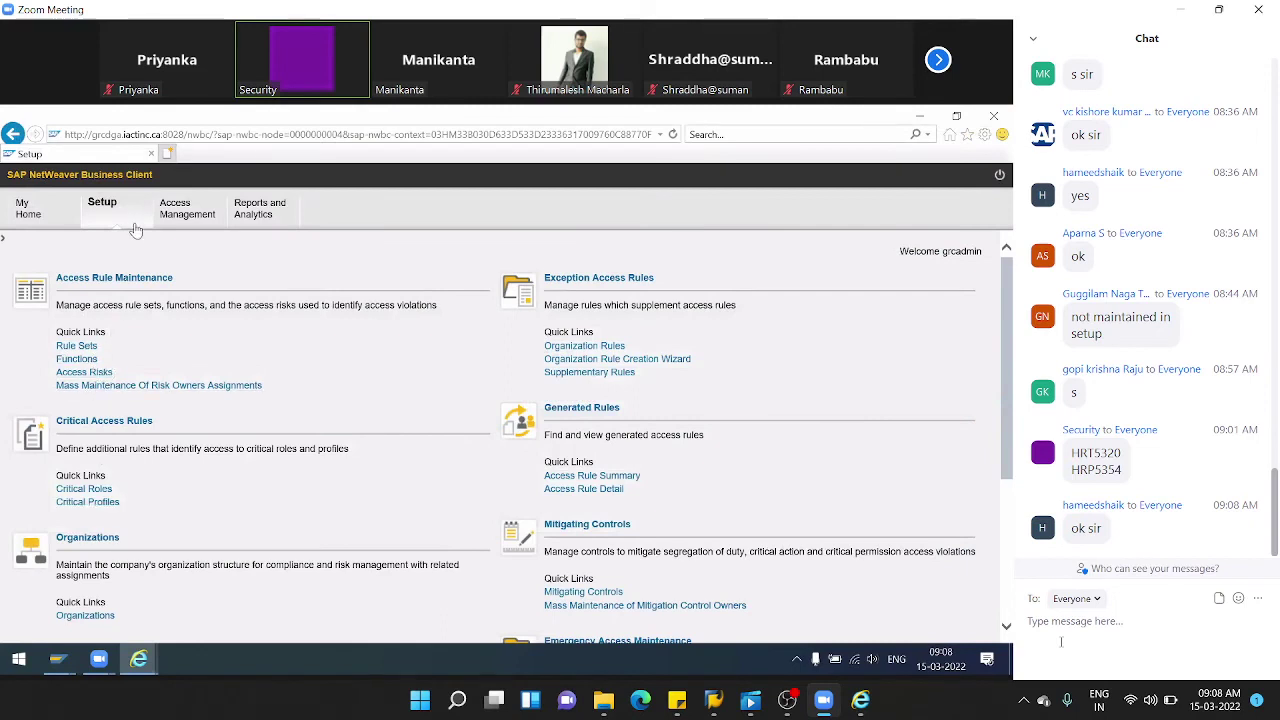
left_click(580, 592)
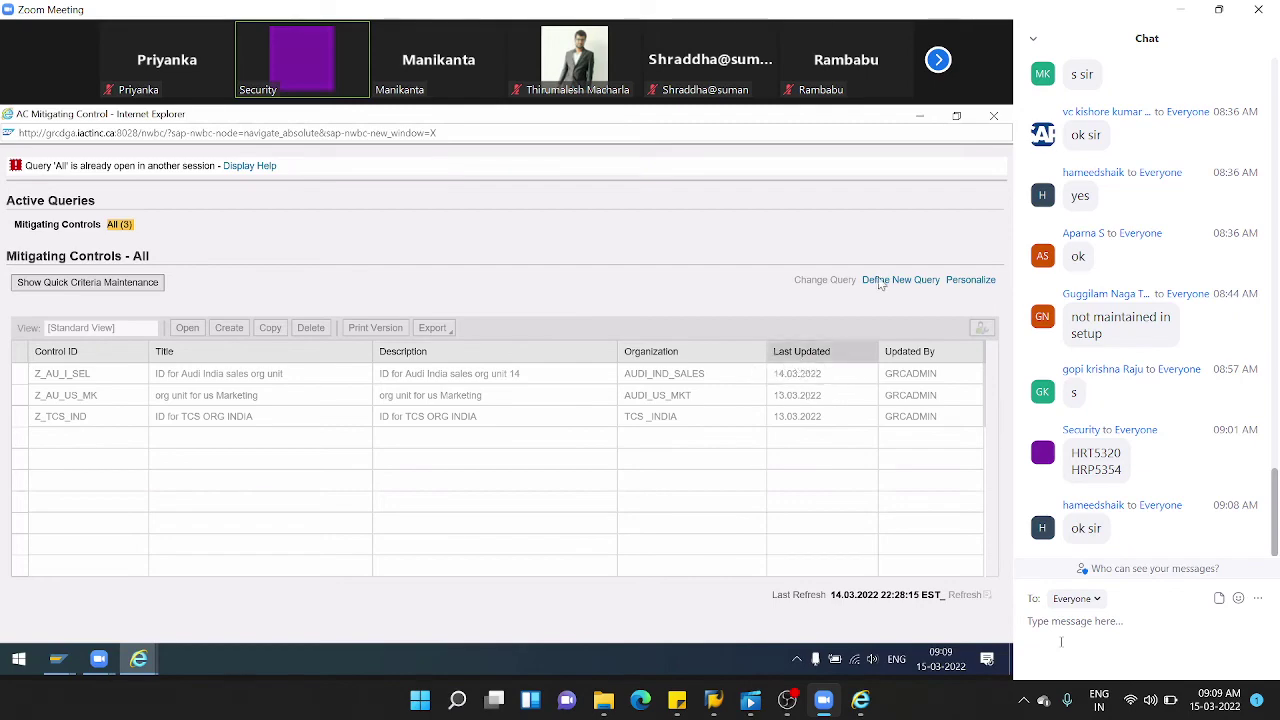
left_click(1000, 118)
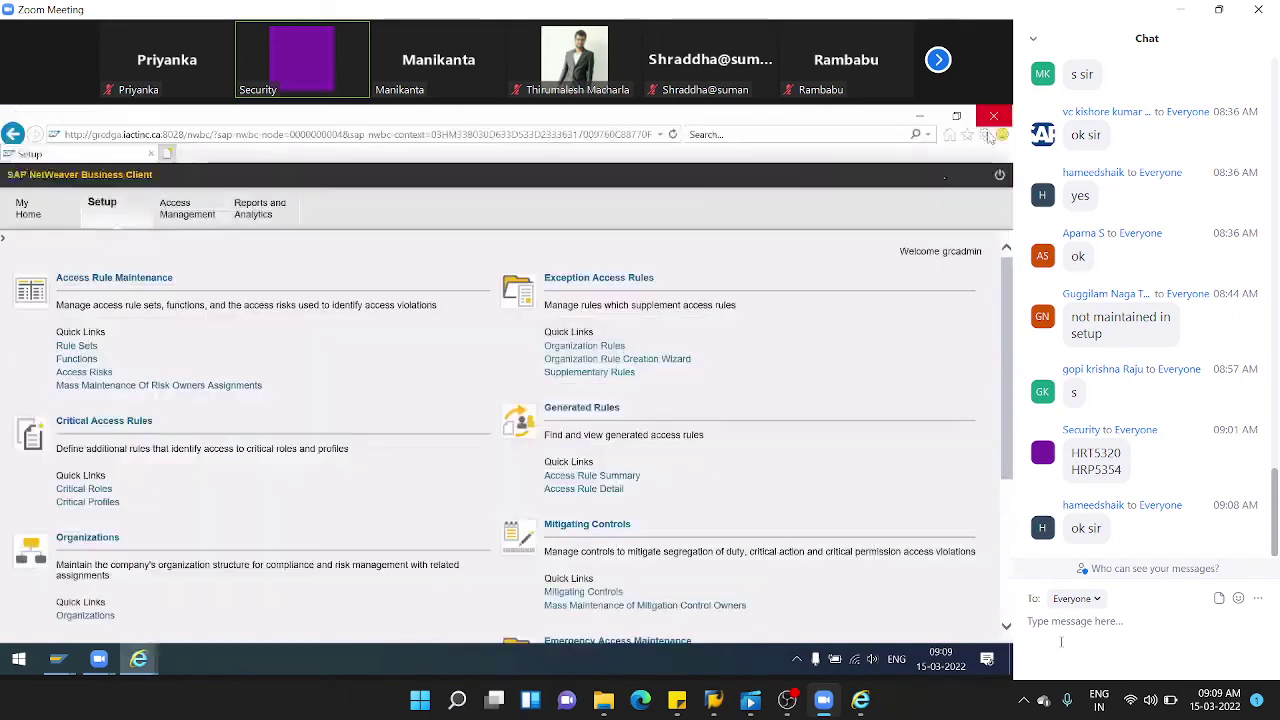
- Rerun SCU3 from history, confirm the analysis, and select HRT5320 in Evaluate Change Logs
mouse_move(57, 659)
left_click(138, 620)
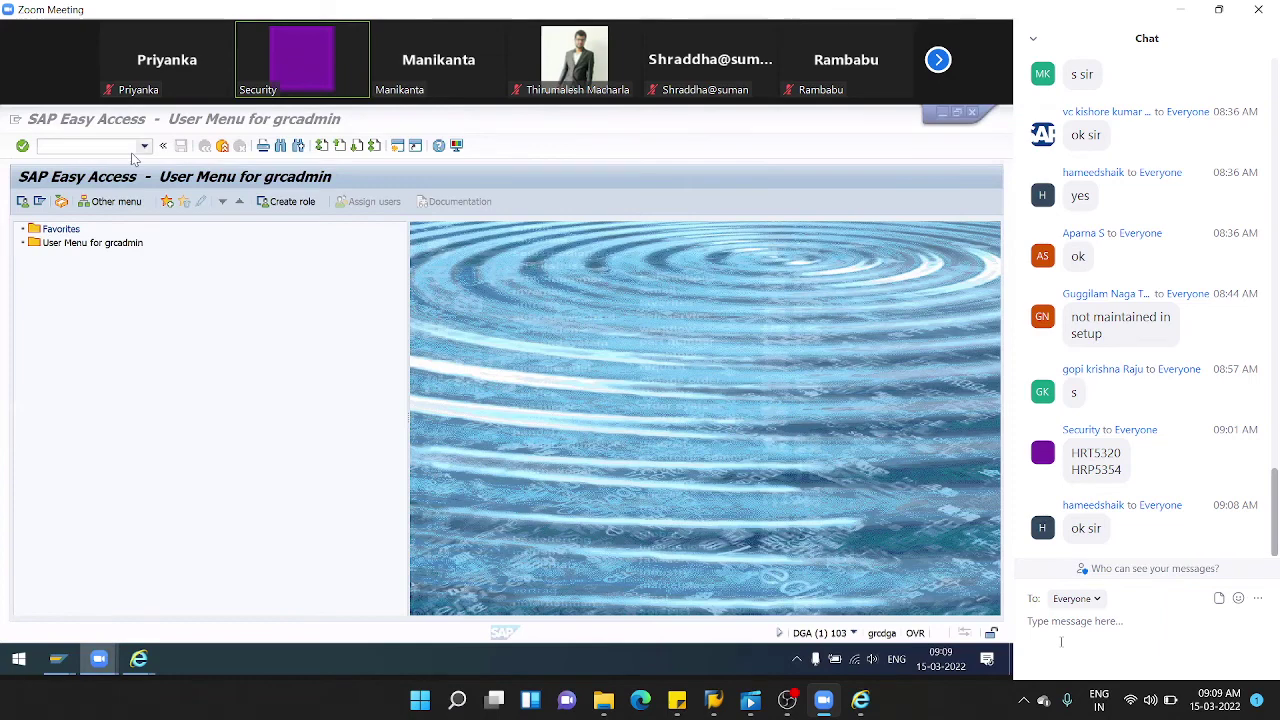
left_click(144, 146)
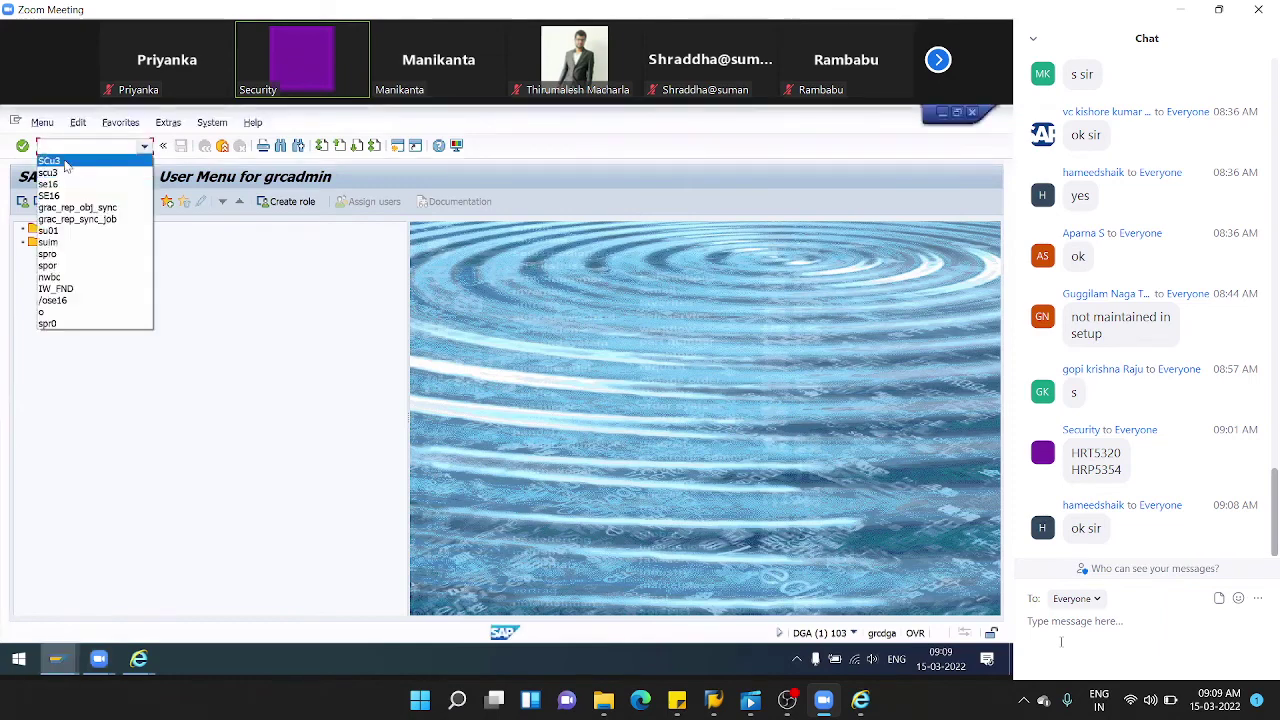
left_click(62, 161)
key("Return")
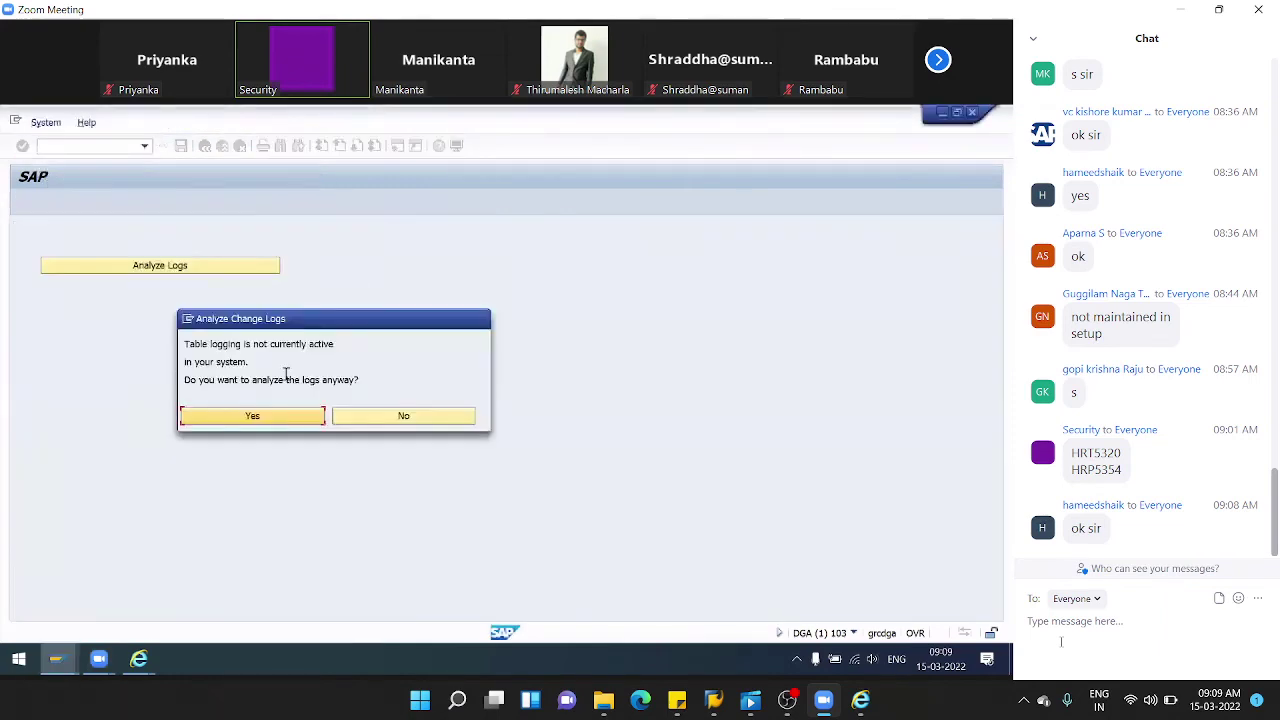
left_click(270, 418)
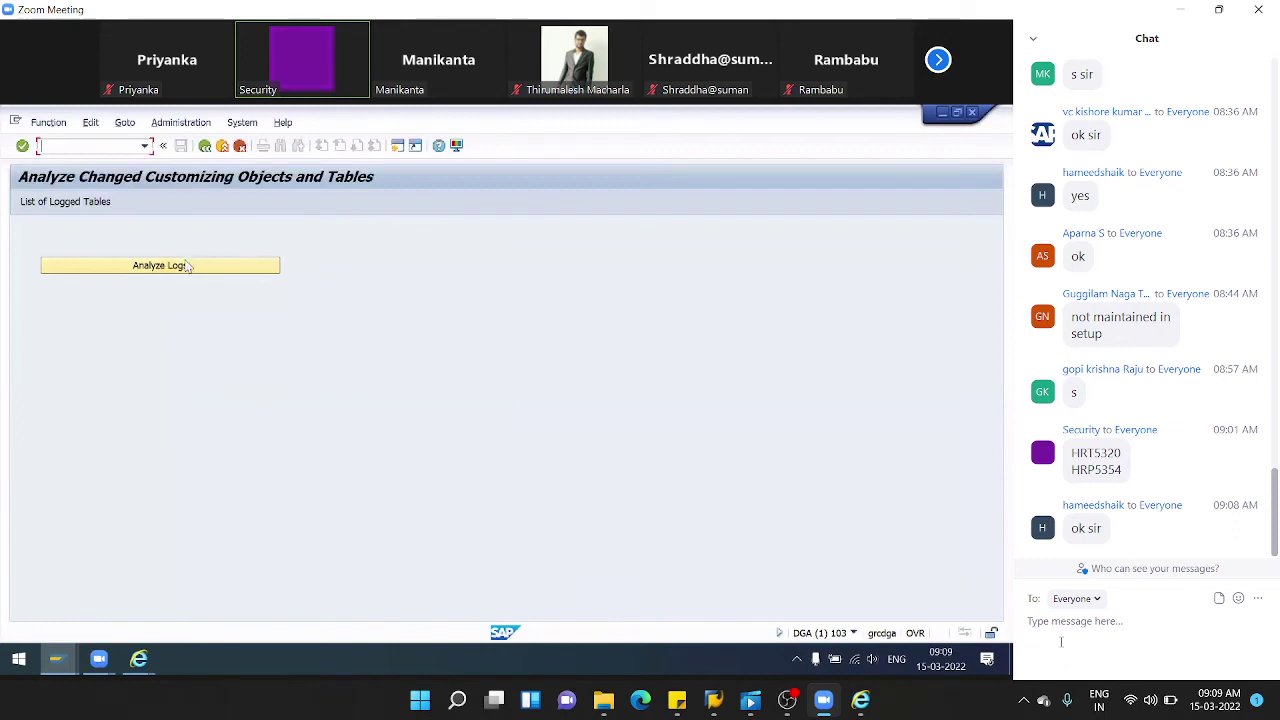
left_click(195, 265)
double_click(323, 229)
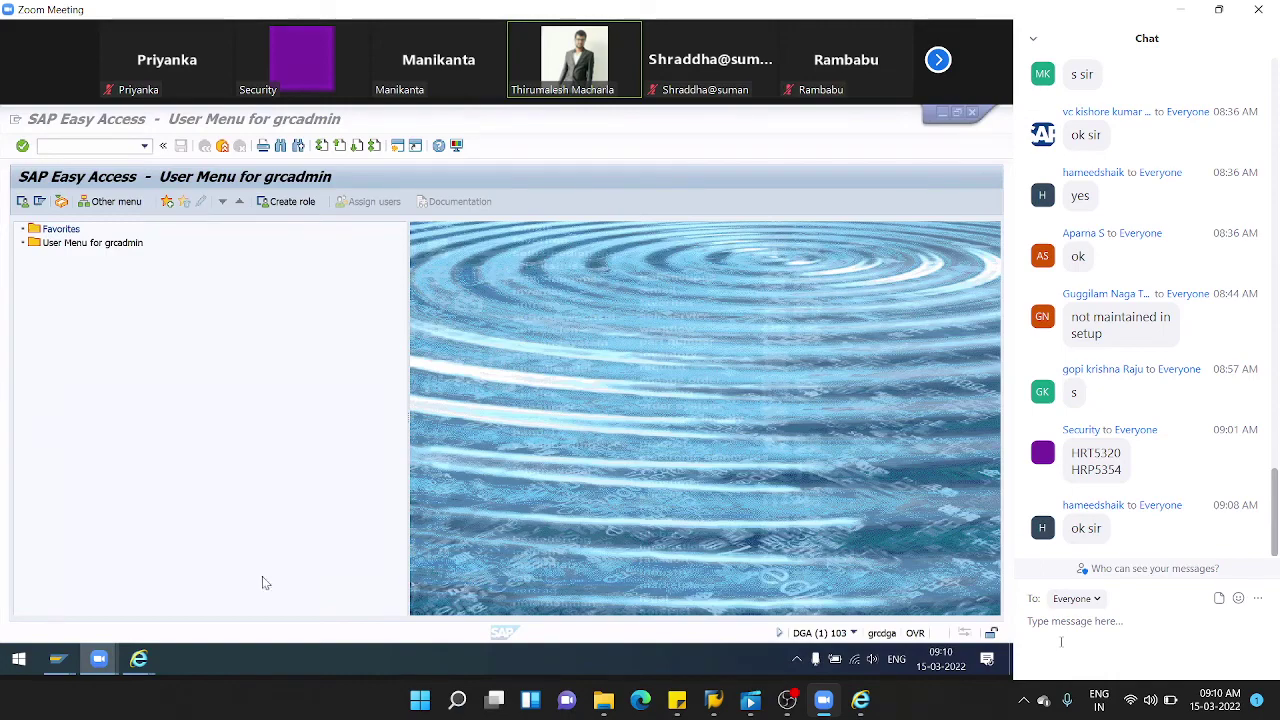
- Close the old AC Mitigating Control window
mouse_move(138, 658)
left_click(204, 616)
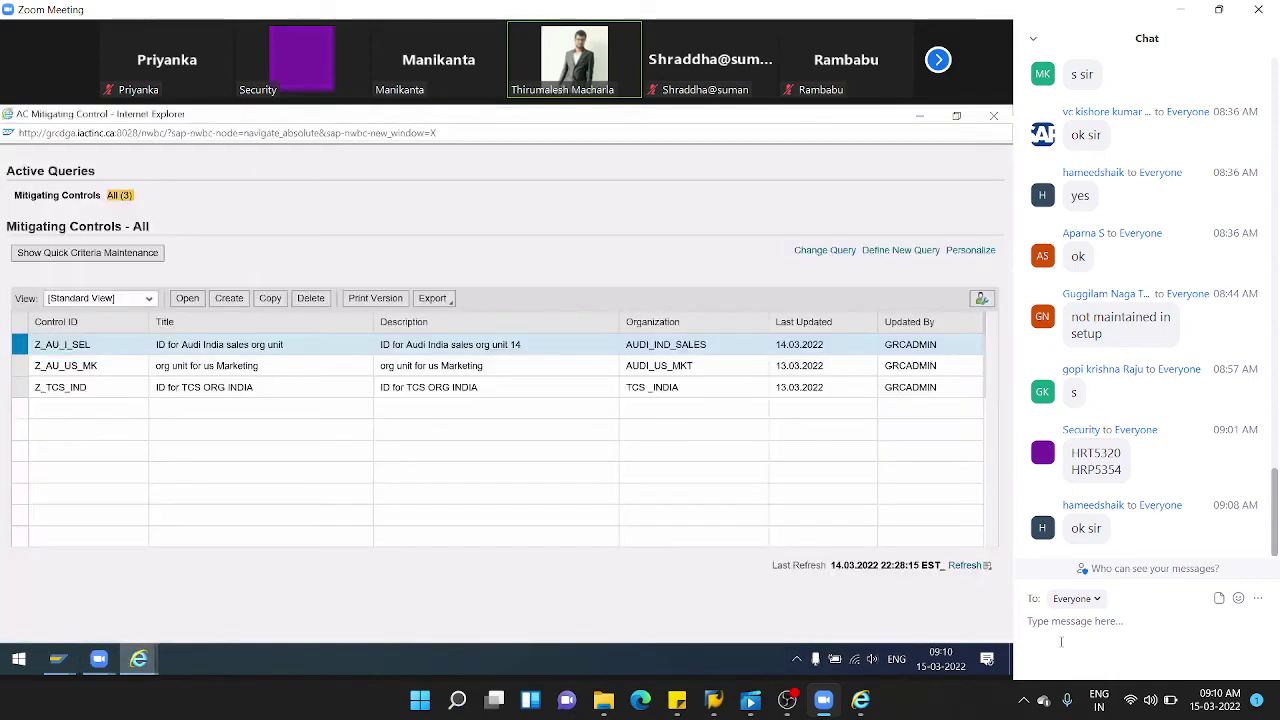
left_click(996, 118)
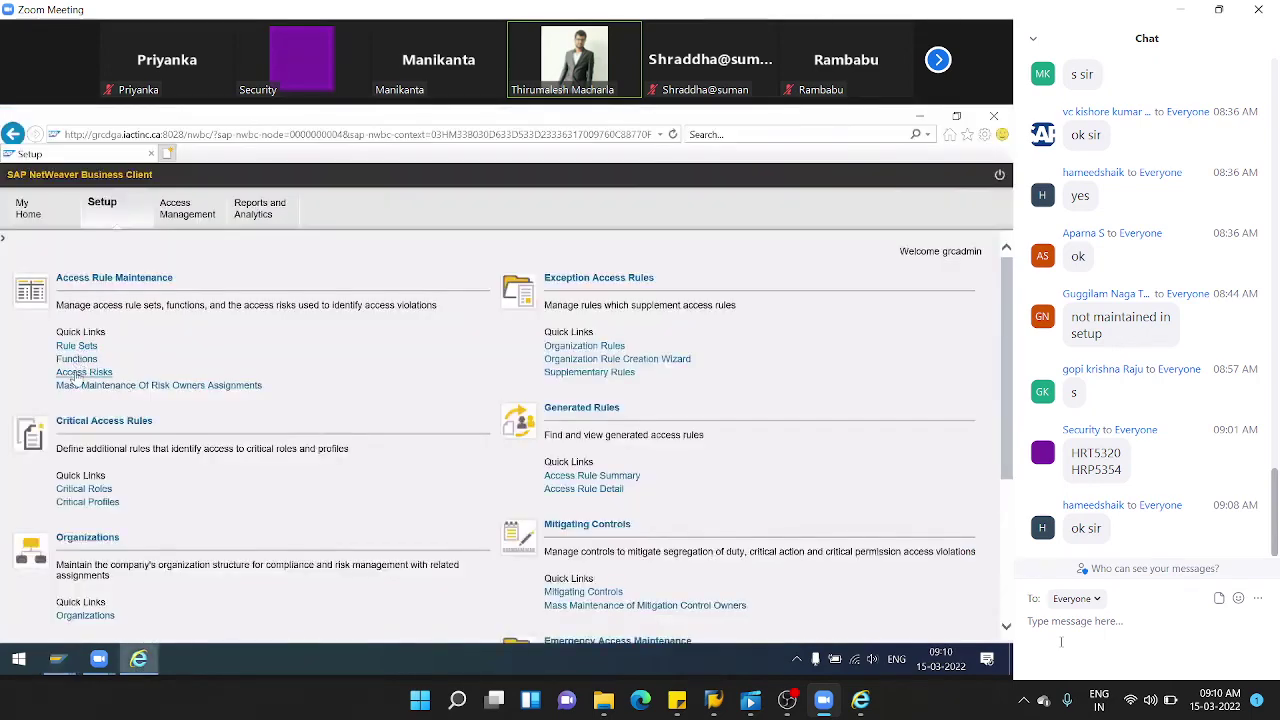
- Open and close the Access Risks (SOD Risk) list, then reopen the Mitigating Controls list
left_click(74, 373)
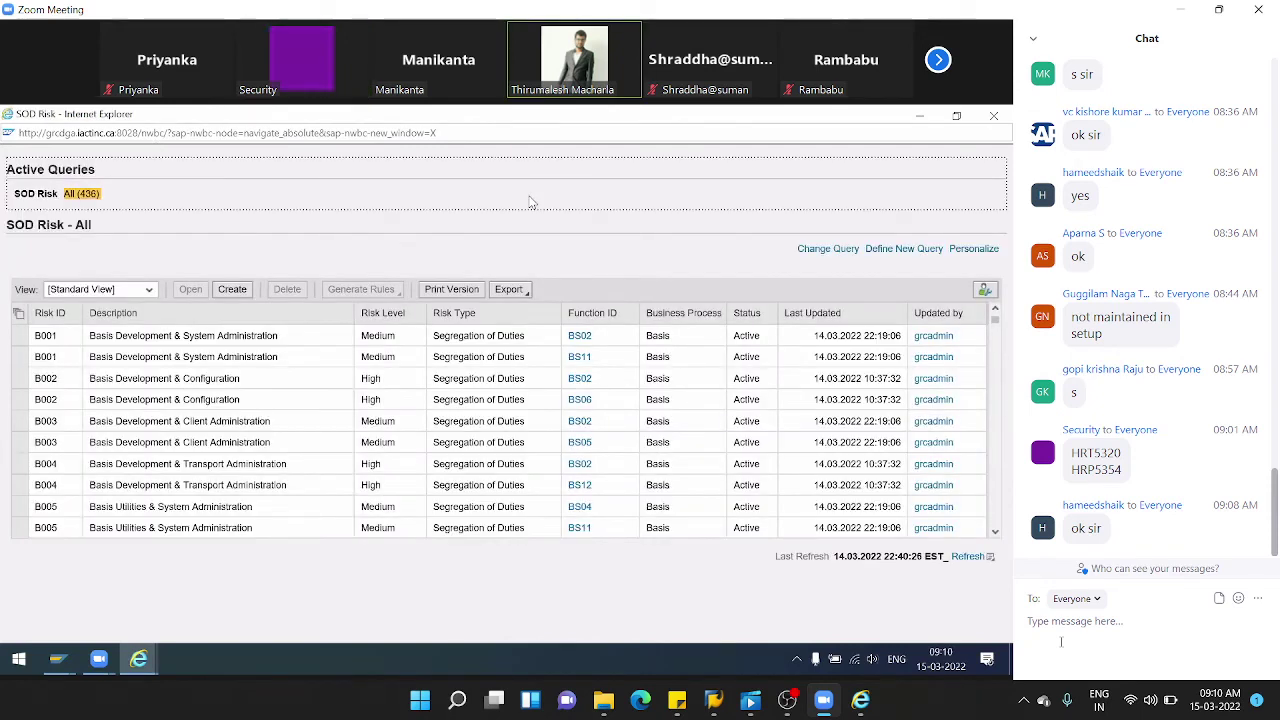
left_click(994, 116)
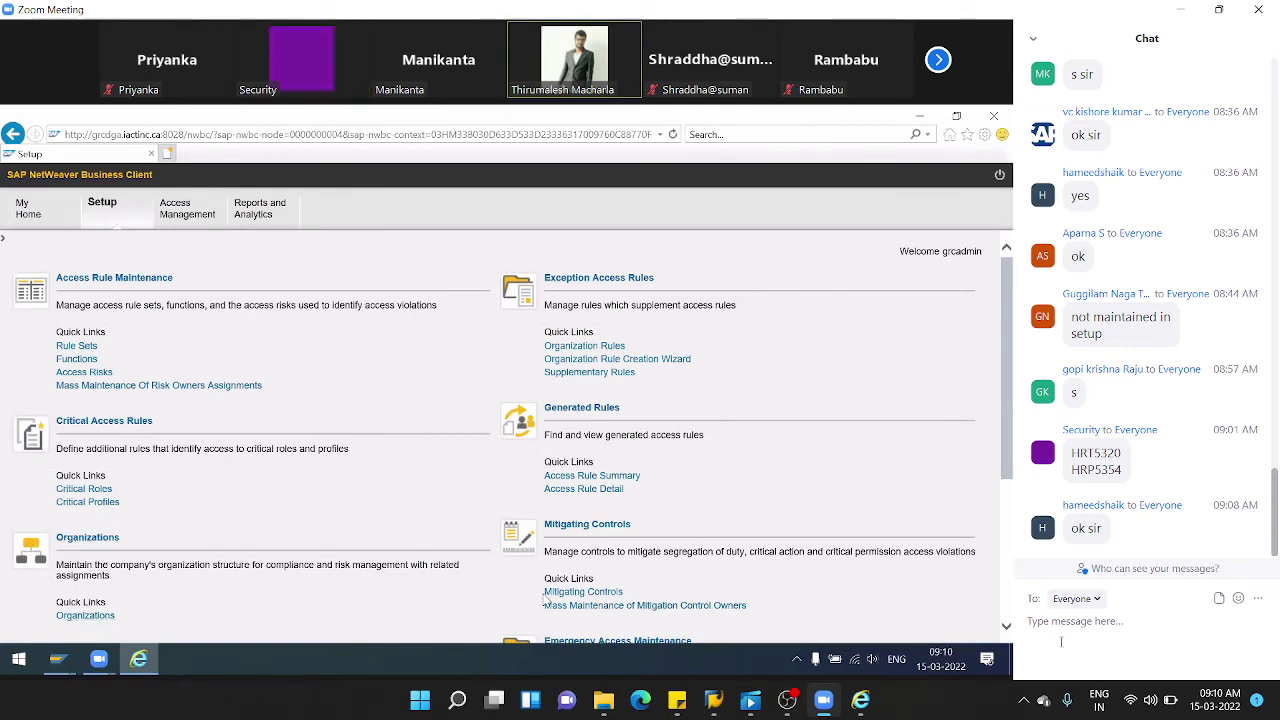
left_click(573, 592)
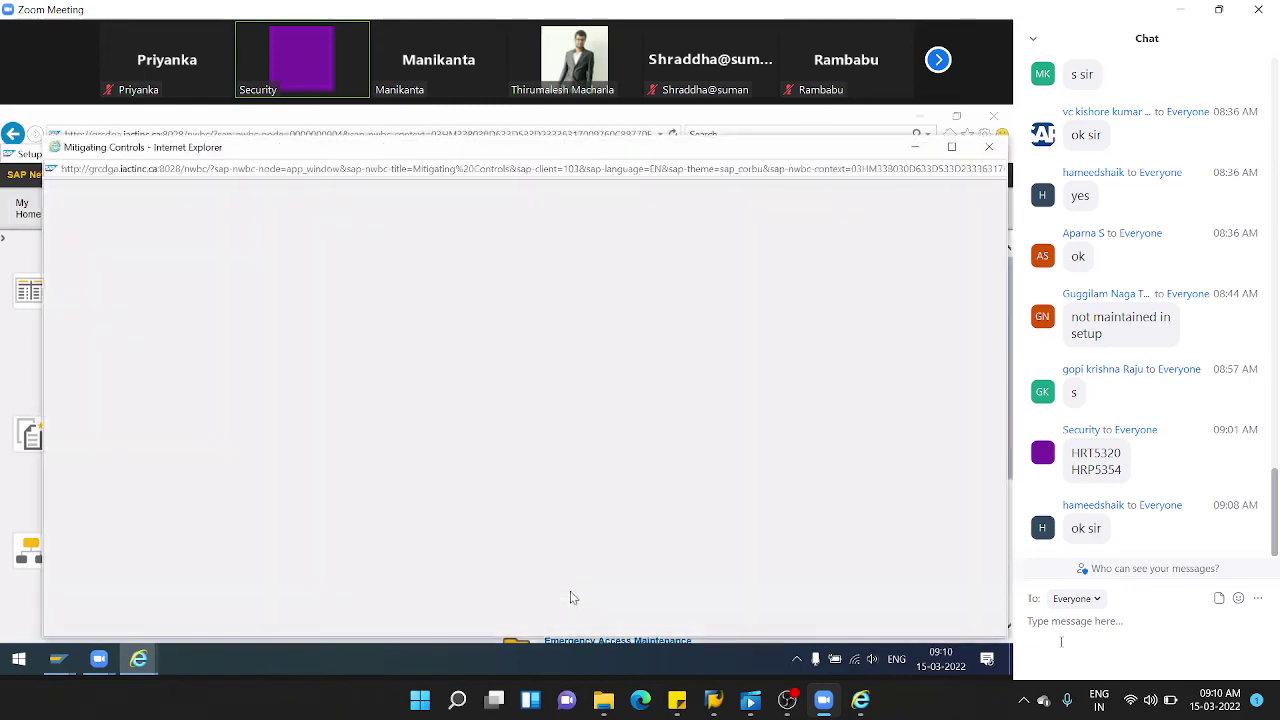
- Start a new mitigating control with ID Z_TCS_IND, name 'dsasdf' and description 'asdfasdf'
double_click(323, 150)
left_click(228, 300)
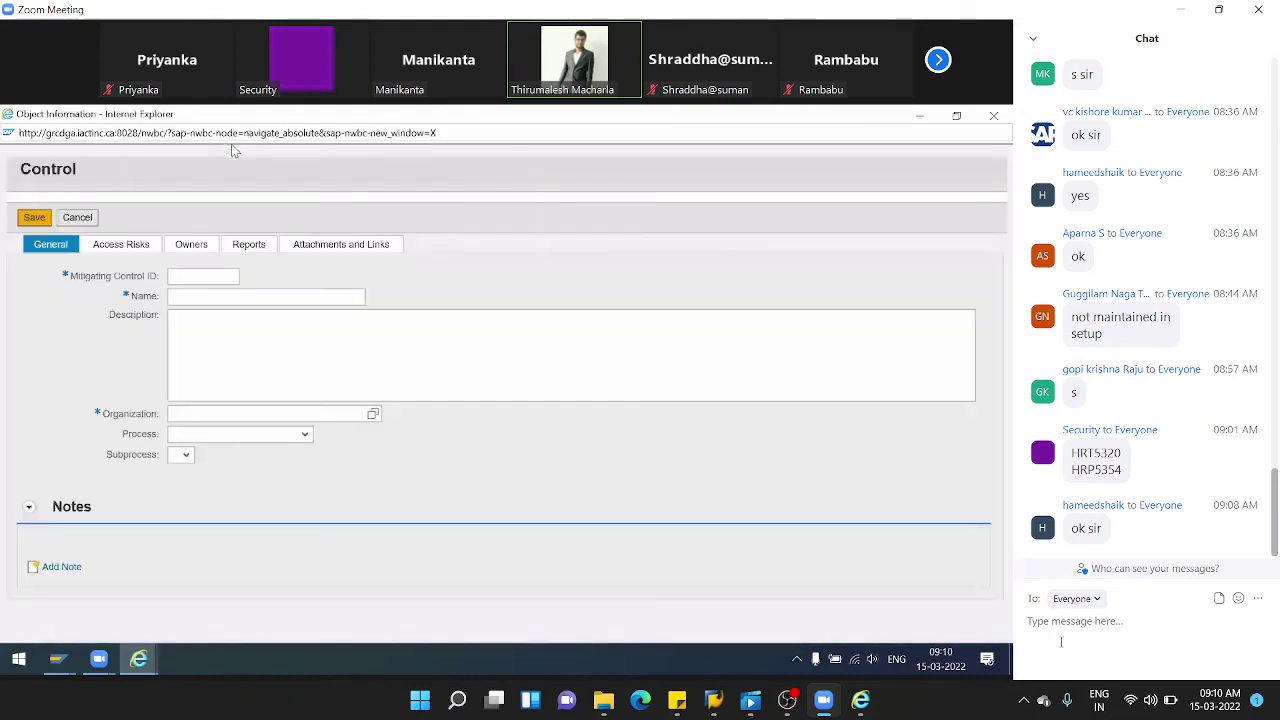
left_click(216, 276)
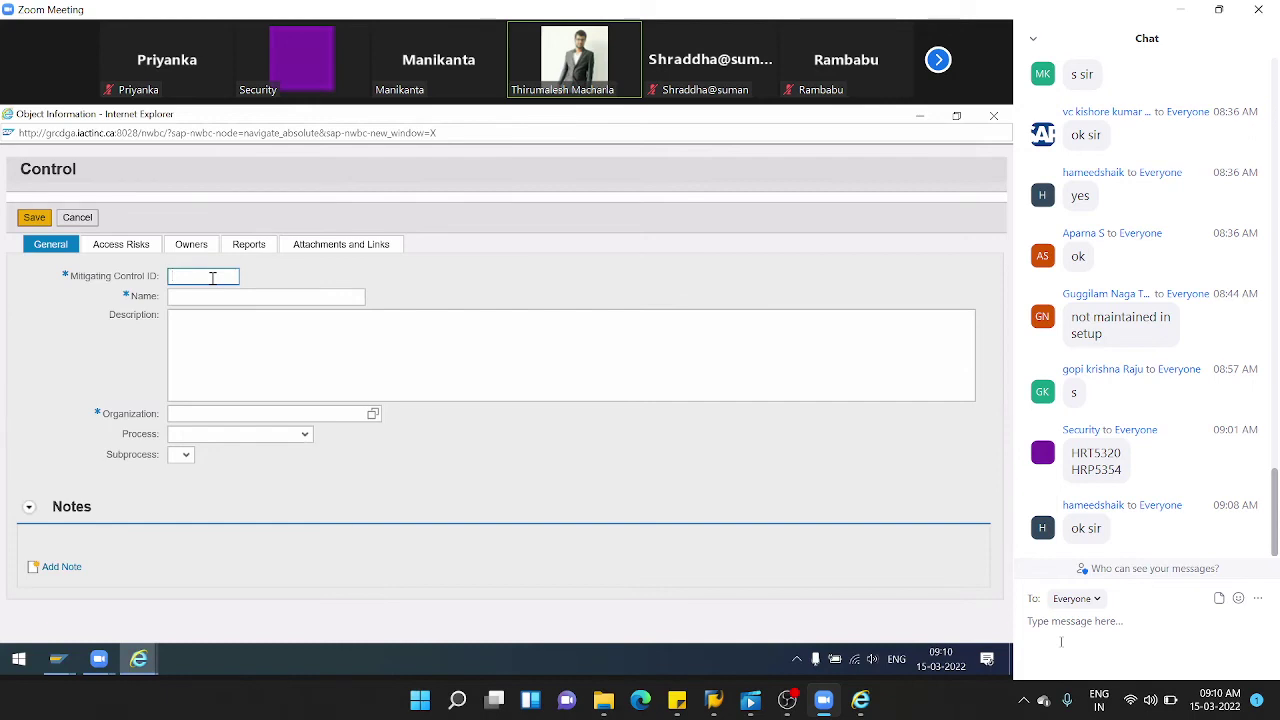
type("Z_")
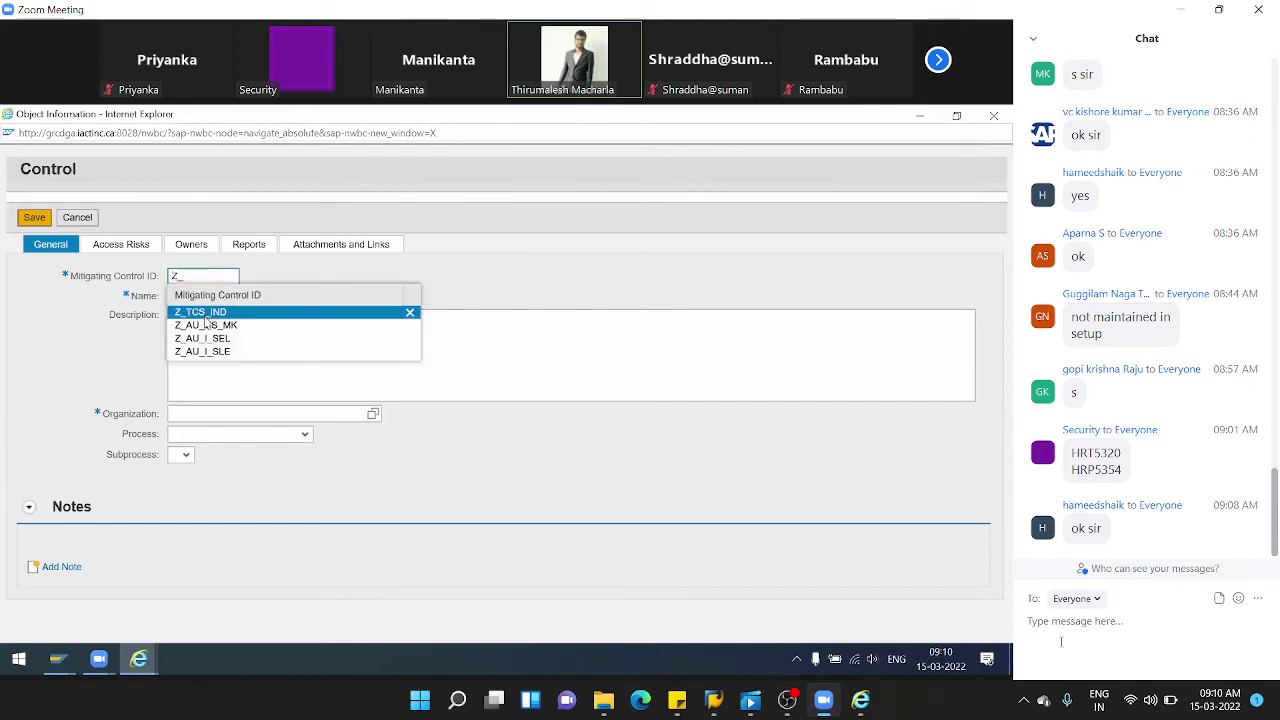
left_click(203, 312)
left_click(206, 297)
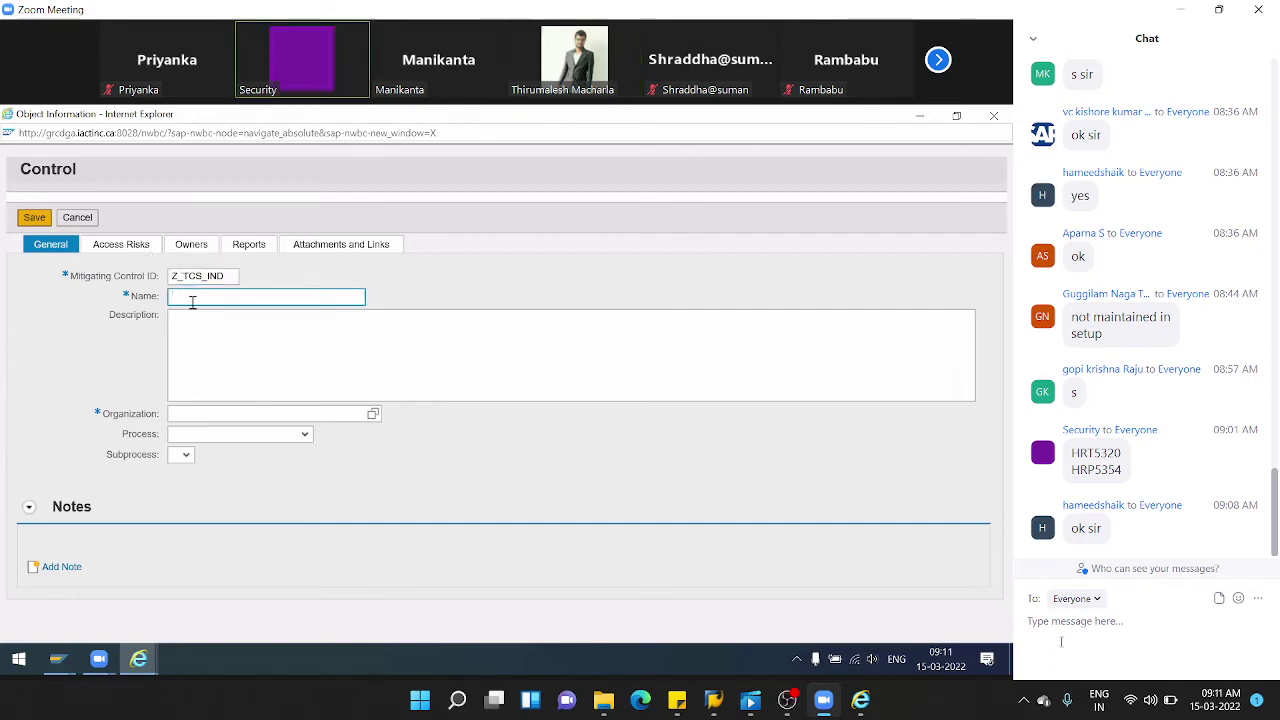
type("dsasdf")
left_click(193, 341)
type("asdfasdf")
- Set the control's organization to TCS _INDIA and its process to Basis
left_click(230, 413)
left_click(373, 413)
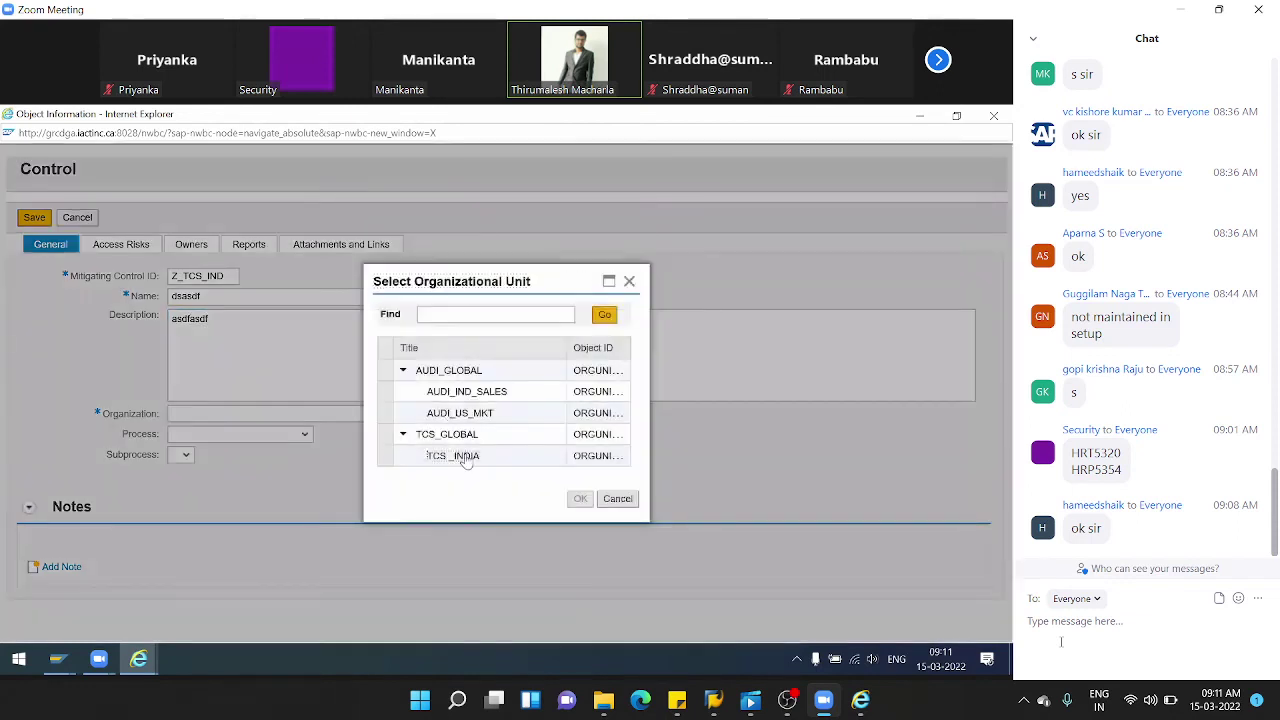
left_click(385, 455)
double_click(385, 455)
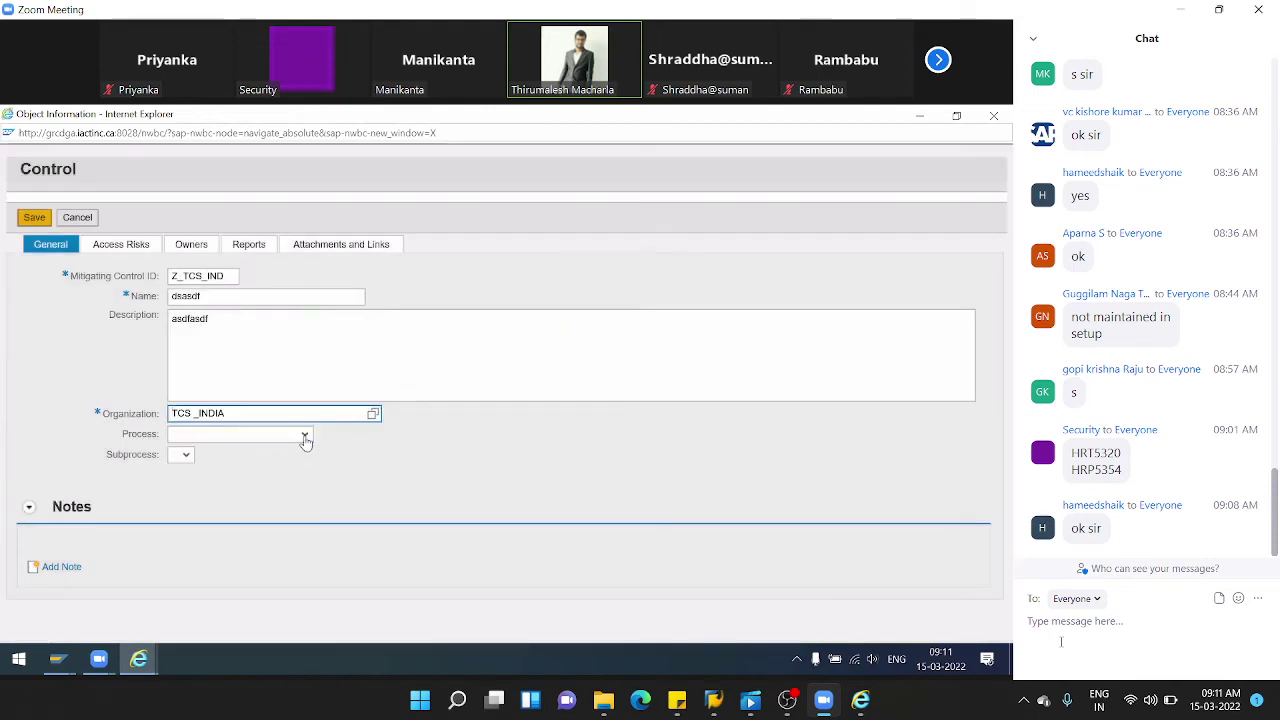
left_click(232, 434)
left_click(212, 462)
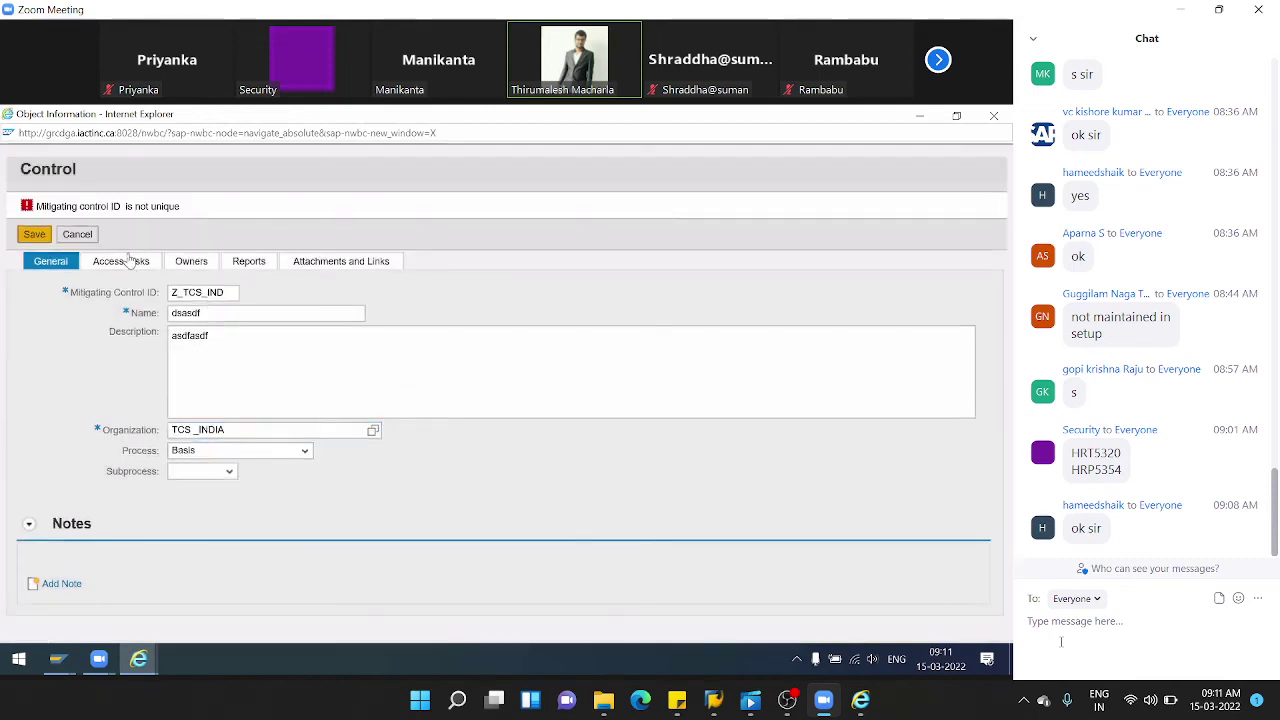
- Assign access risk B001 to the new control on its Access Risks tab
left_click(228, 291)
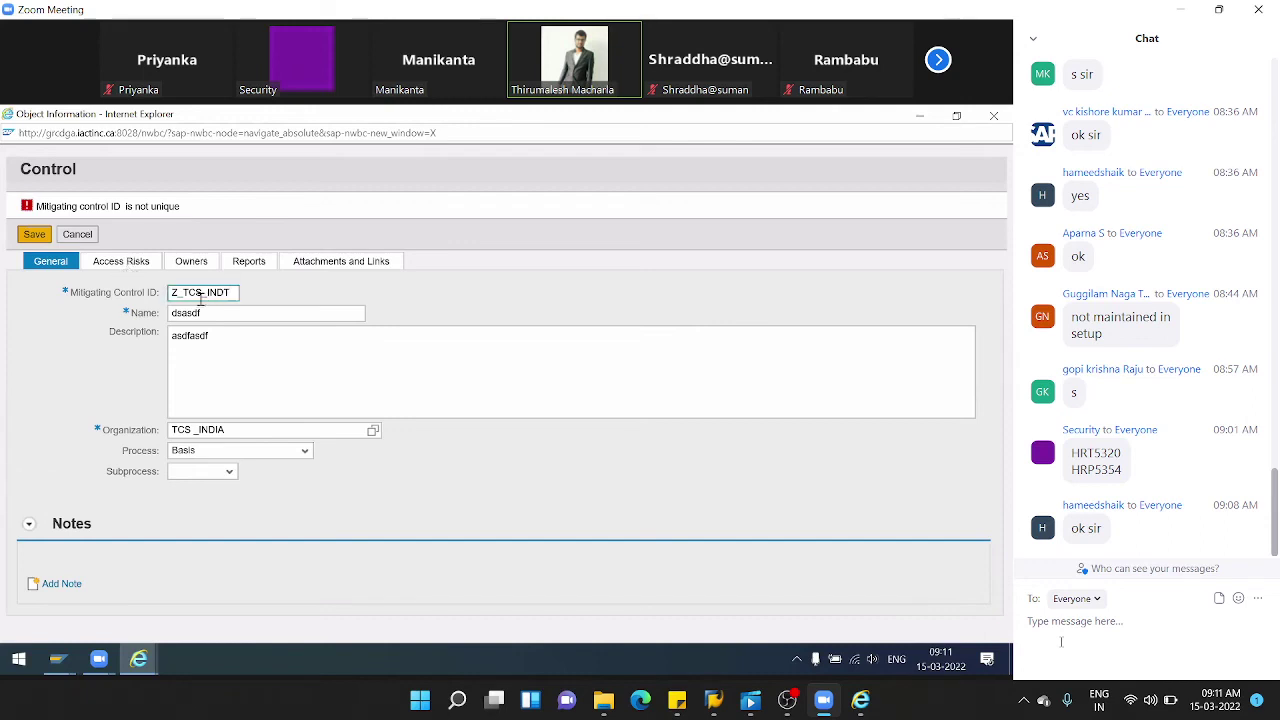
left_click(130, 262)
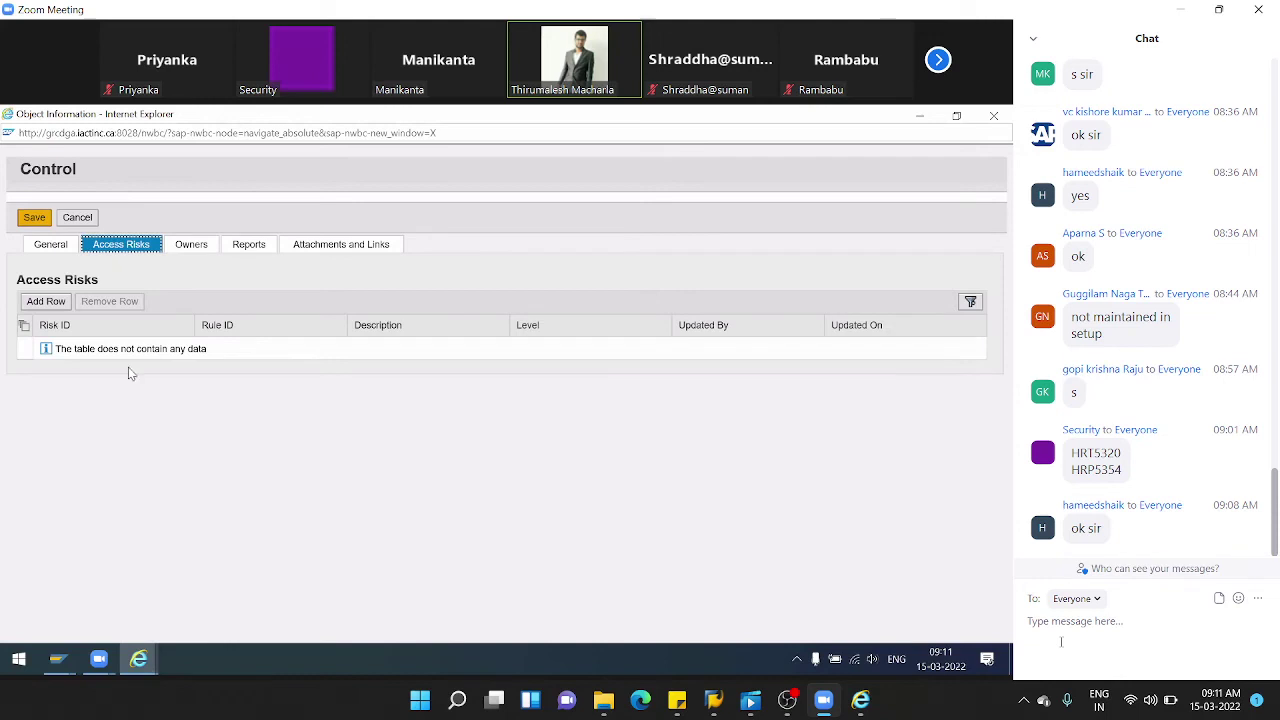
left_click(46, 301)
left_click(139, 351)
left_click(203, 349)
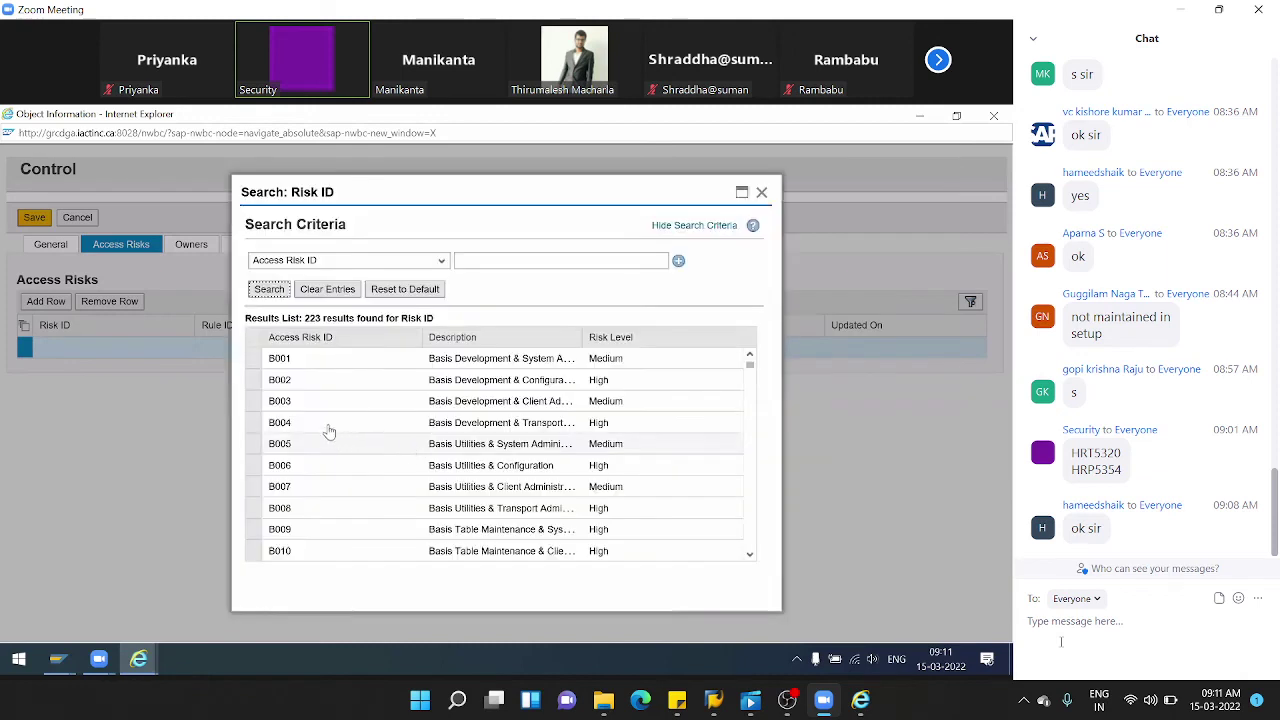
left_click(254, 362)
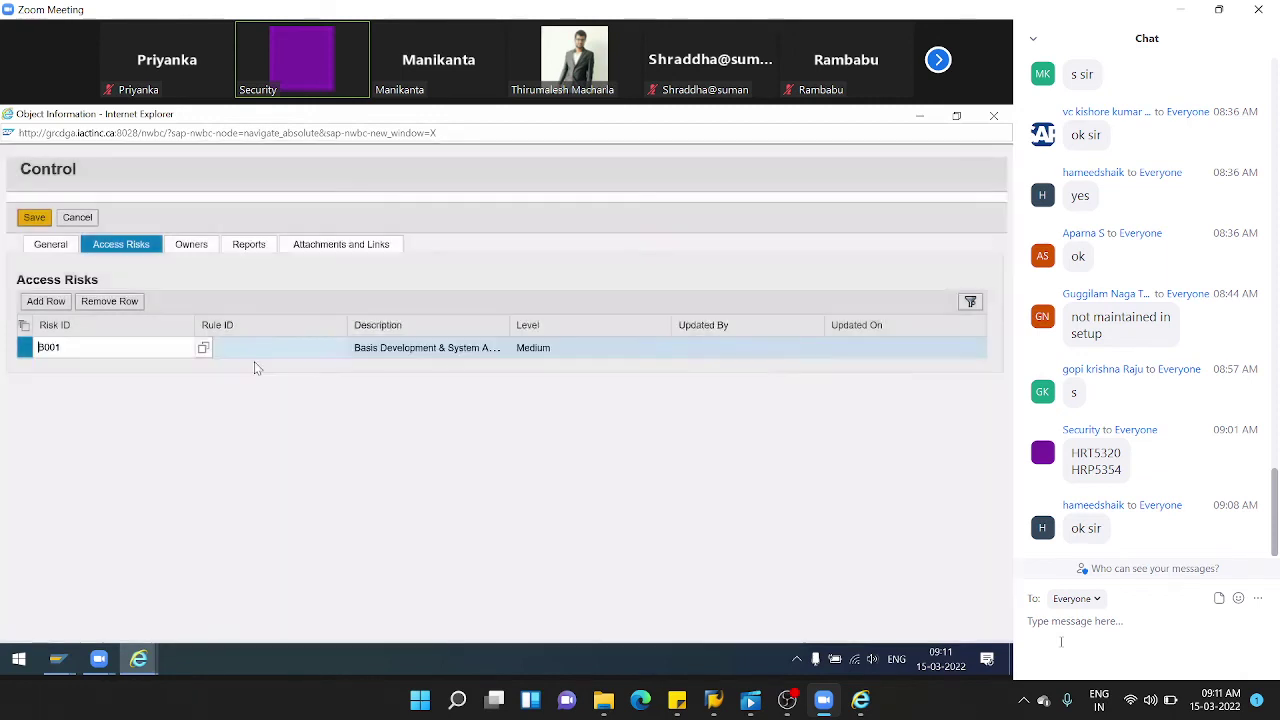
- Add then remove an empty Owners row, and cancel the control, confirming the discard
left_click(184, 247)
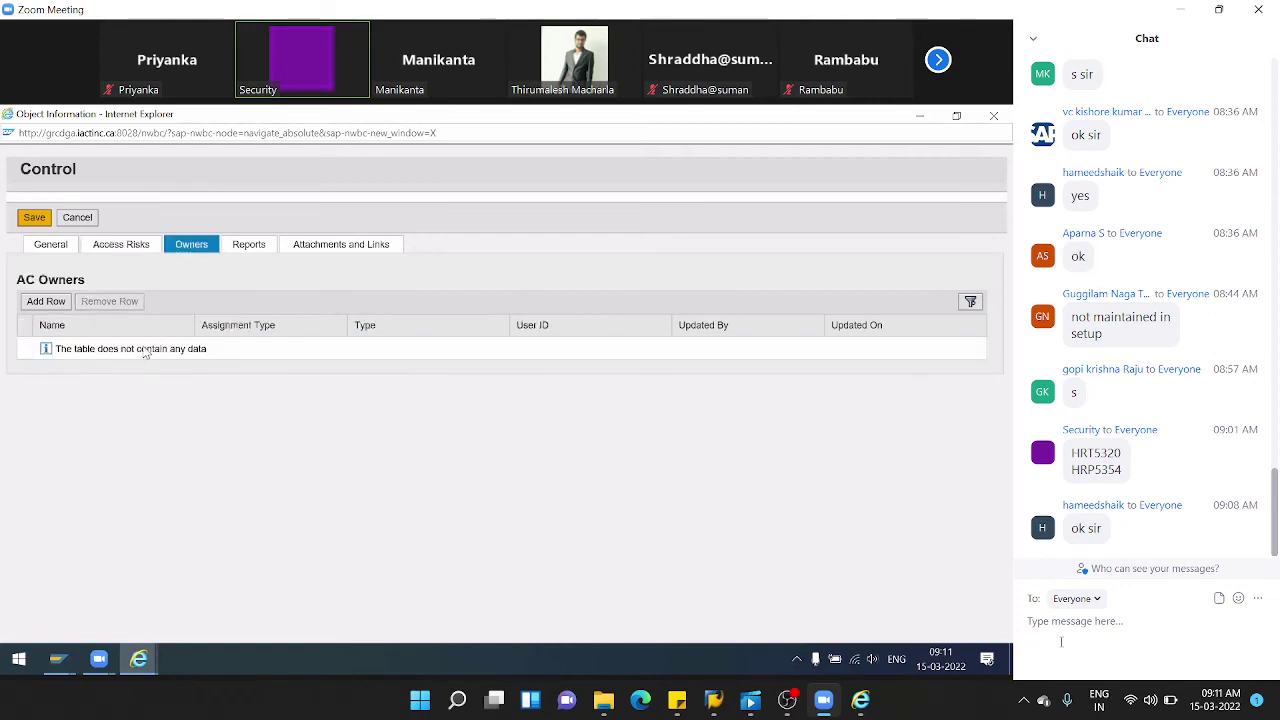
left_click(30, 303)
left_click(180, 348)
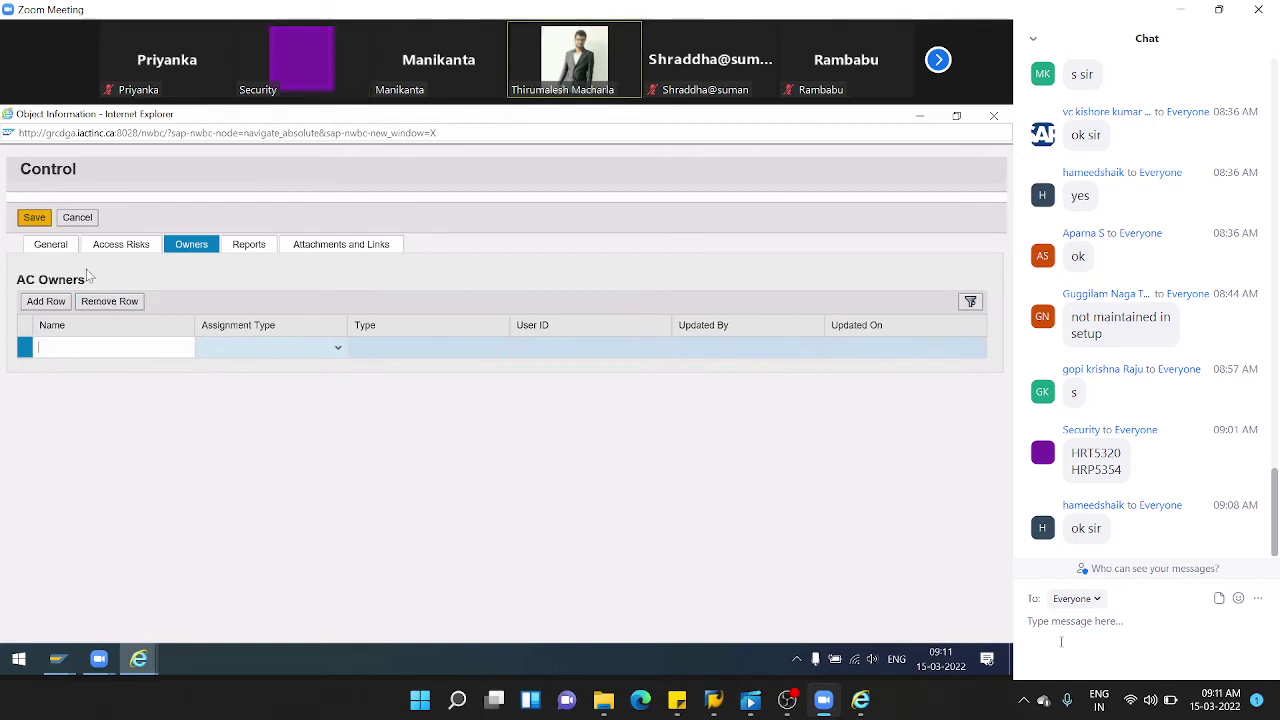
left_click(62, 252)
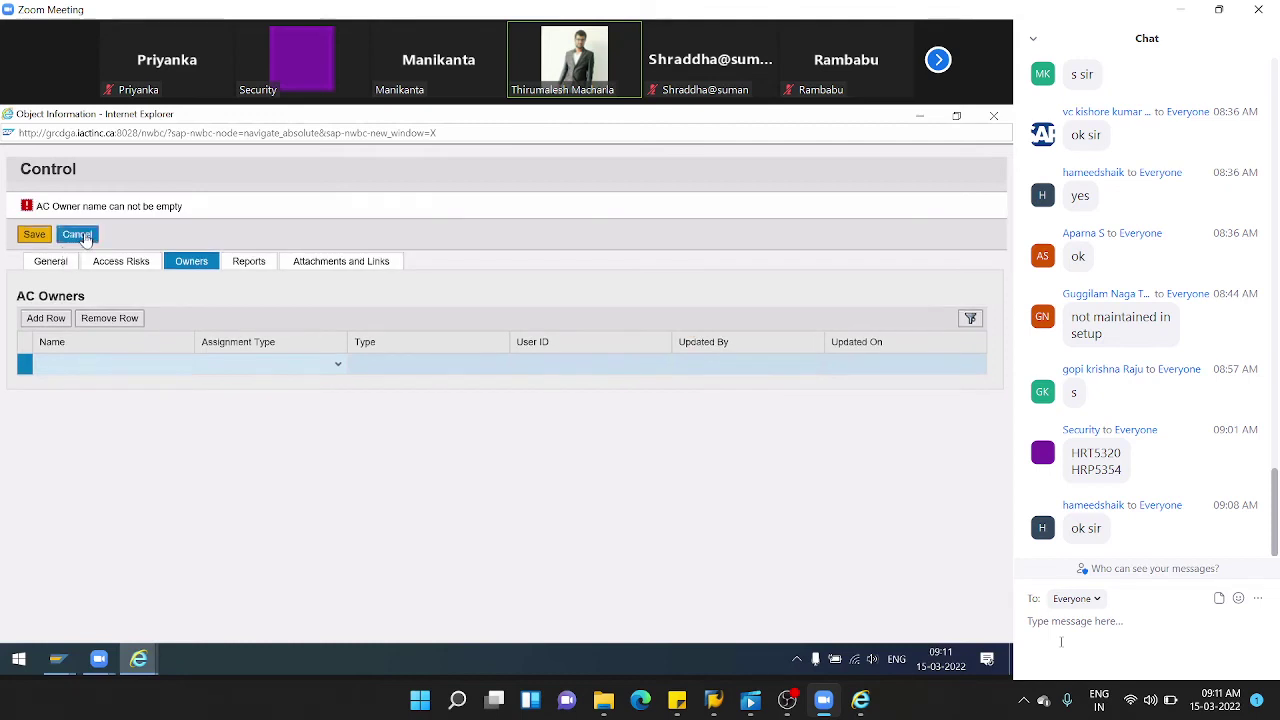
left_click(89, 322)
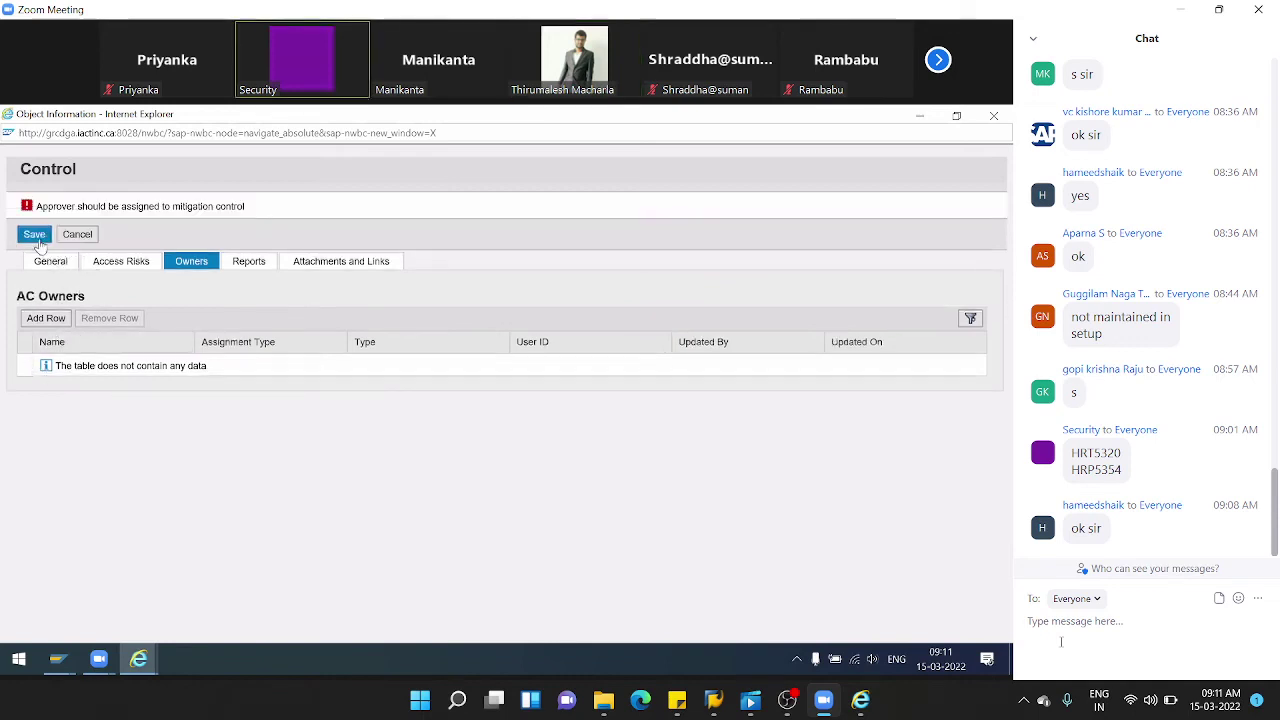
left_click(77, 234)
left_click(566, 443)
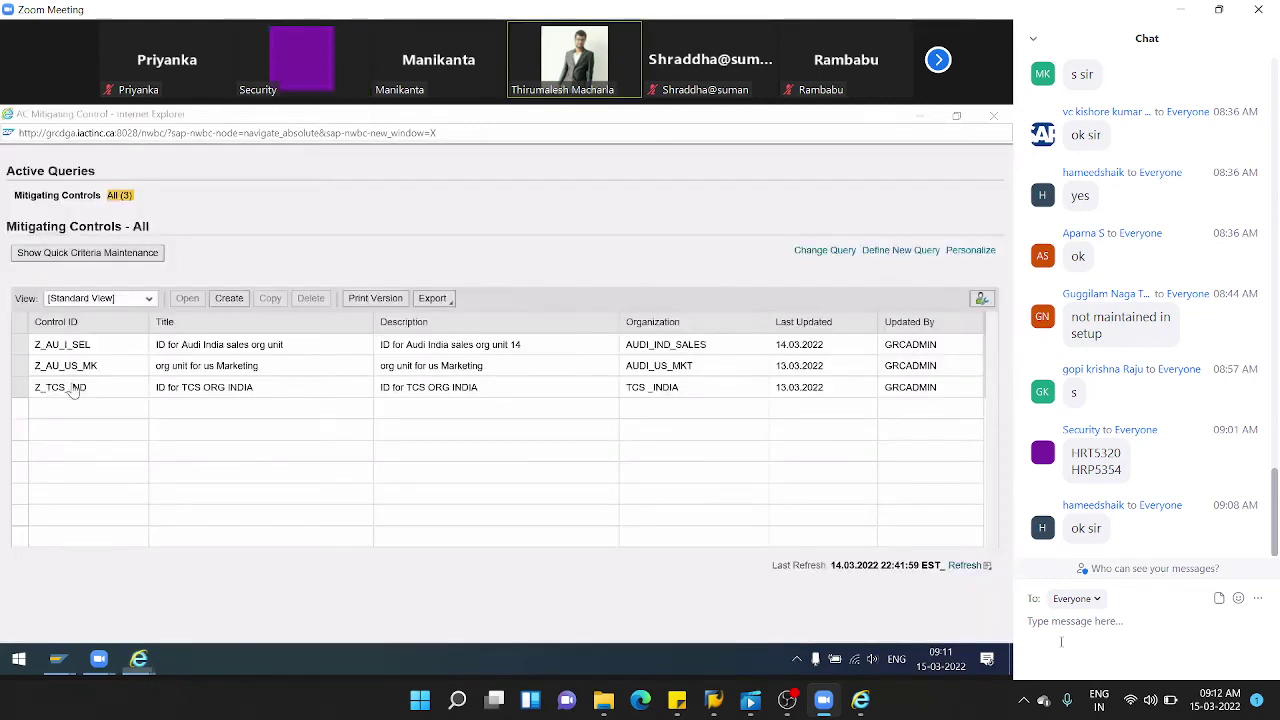
left_click(241, 301)
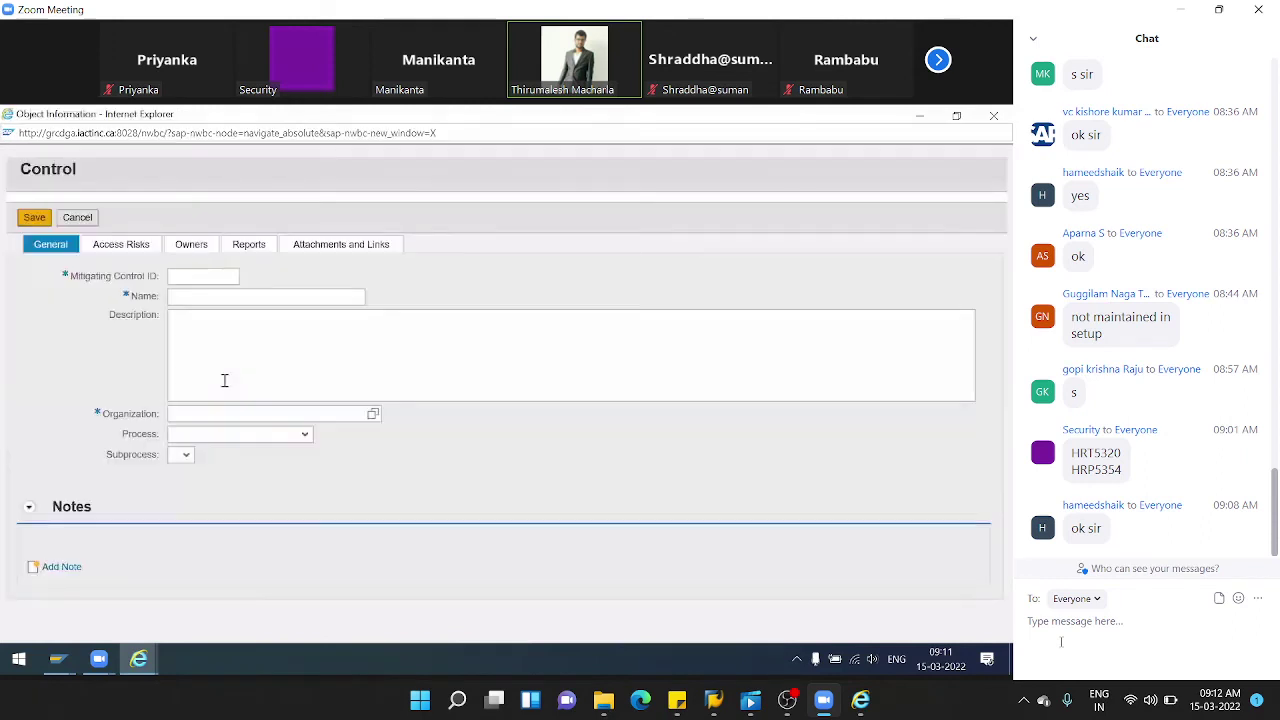
left_click(187, 296)
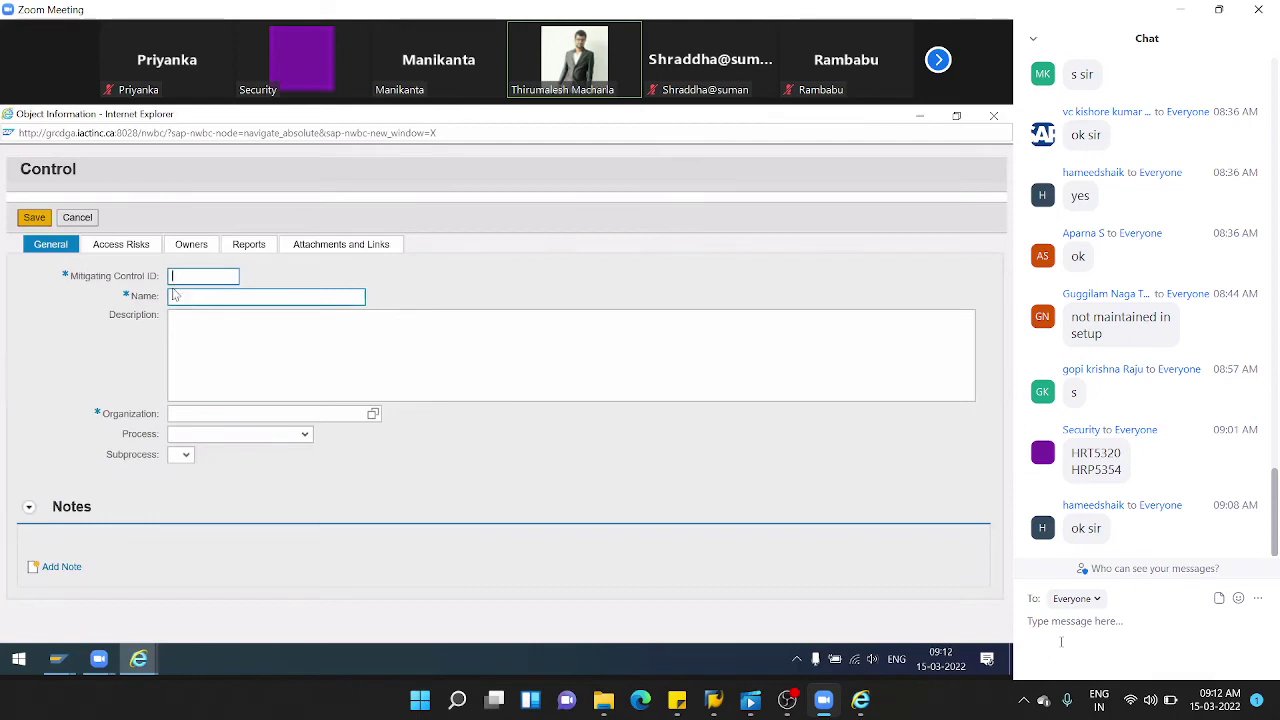
left_click(113, 247)
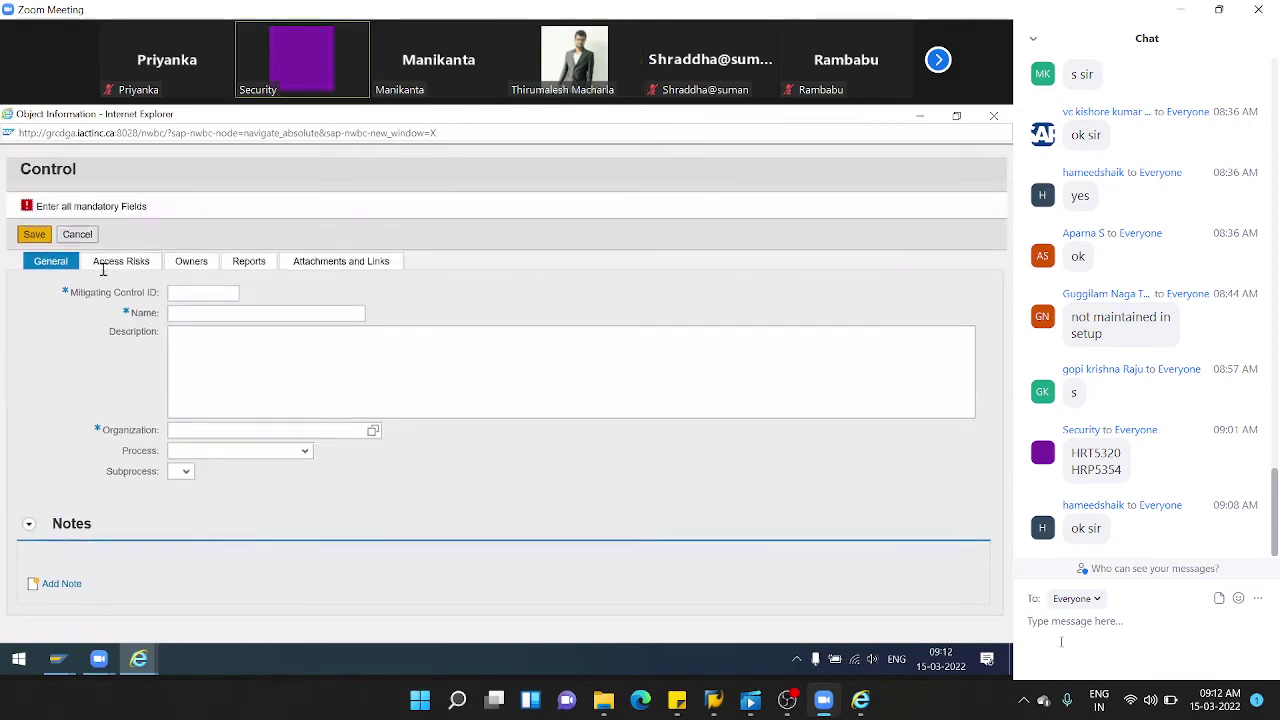
left_click(199, 289)
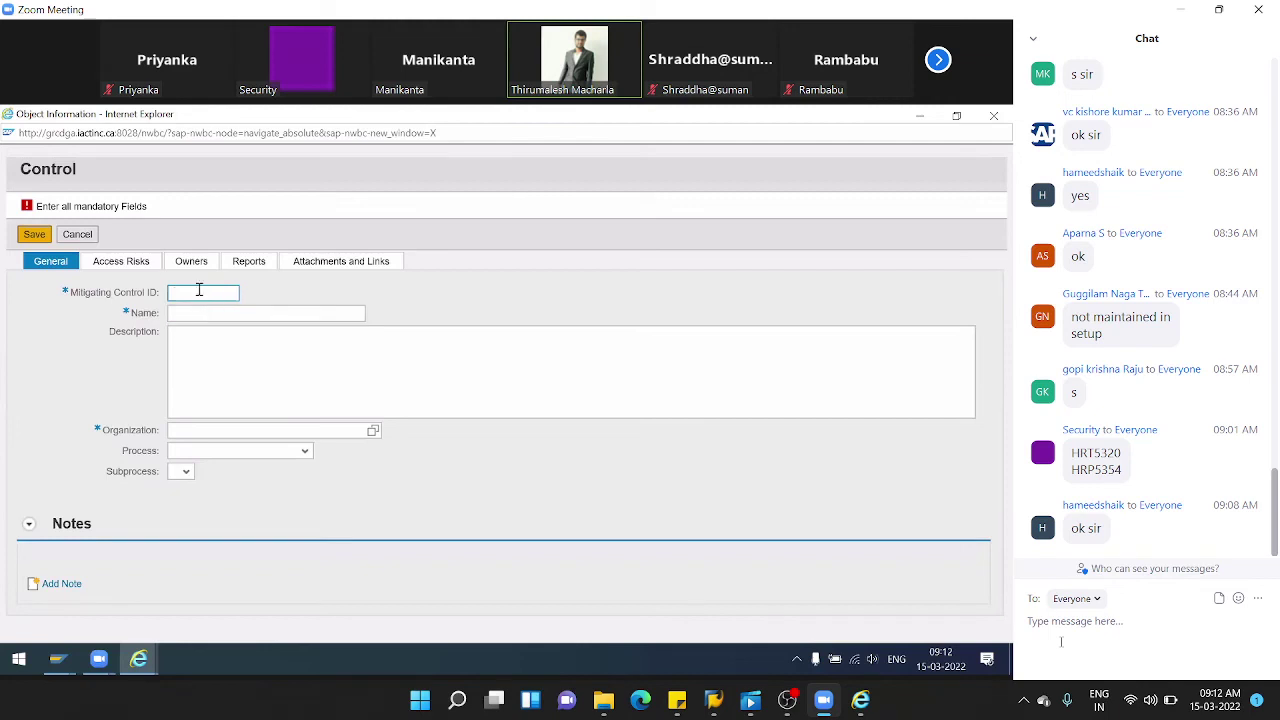
type("Z_")
left_click(88, 240)
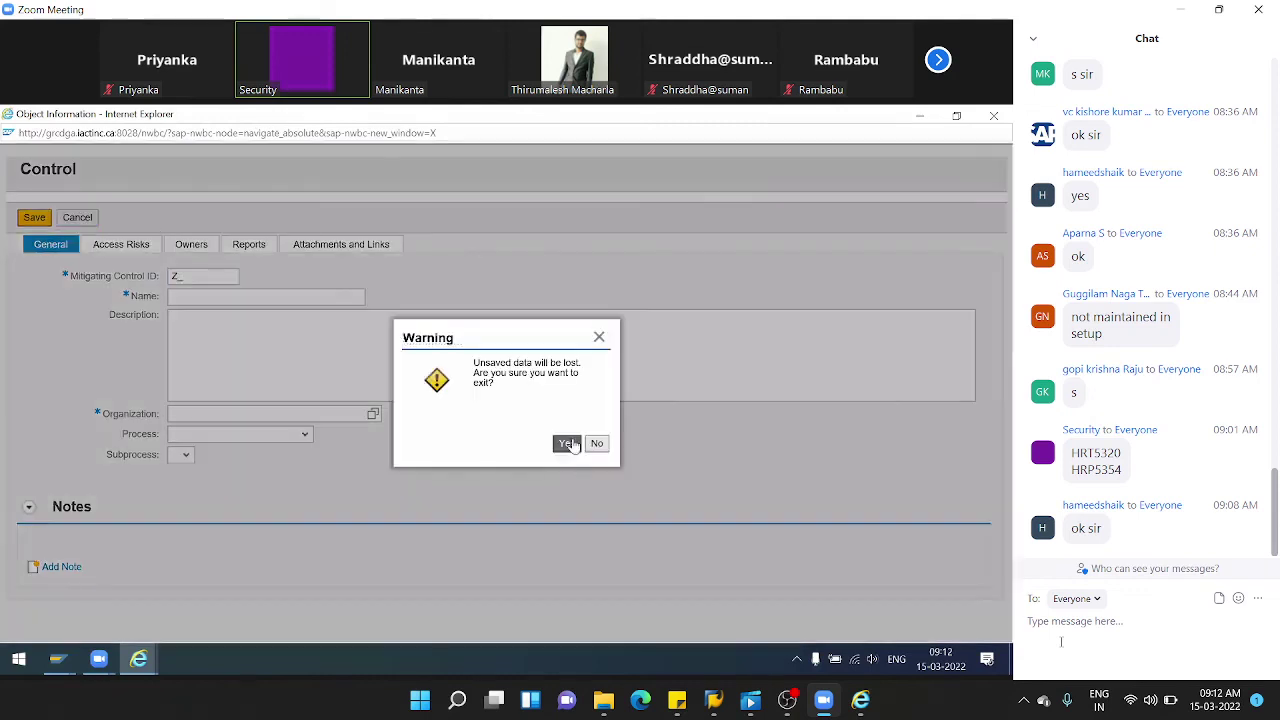
left_click(569, 443)
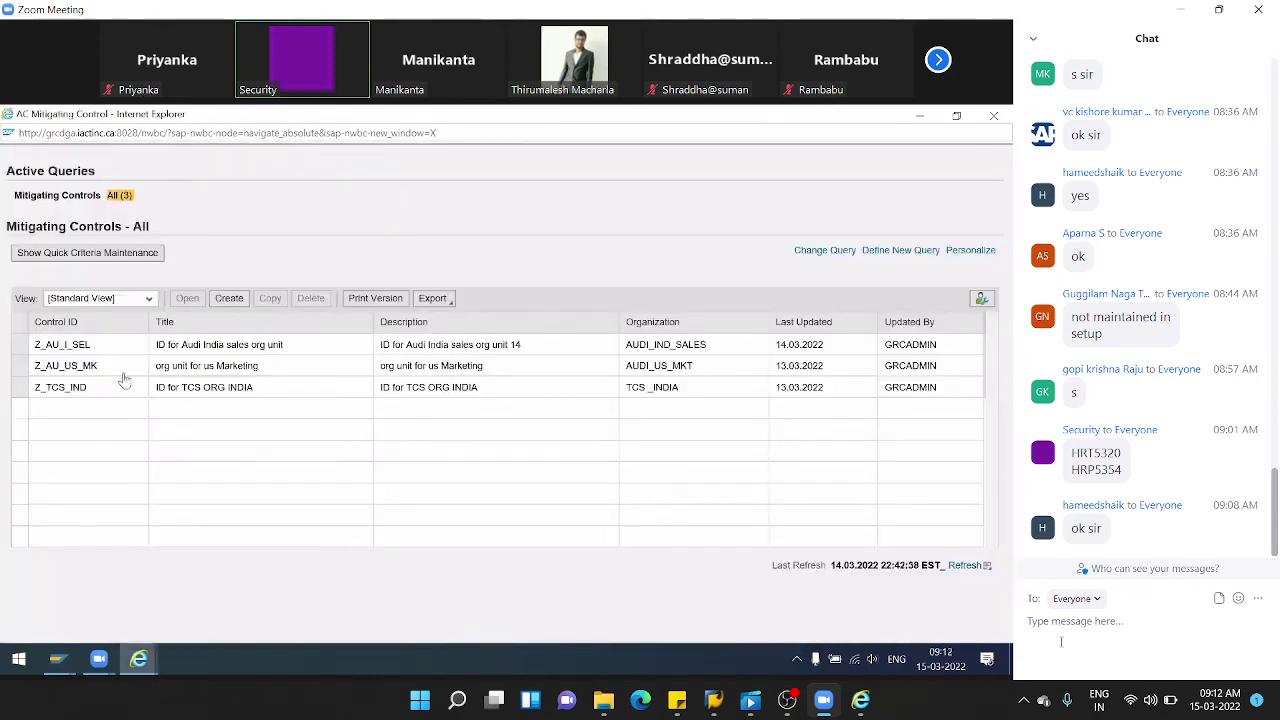
- Review Z_AU_I_SEL's access risk Z_RI_AUD and owners, then cancel without changes and close the window
left_click(92, 346)
left_click(187, 298)
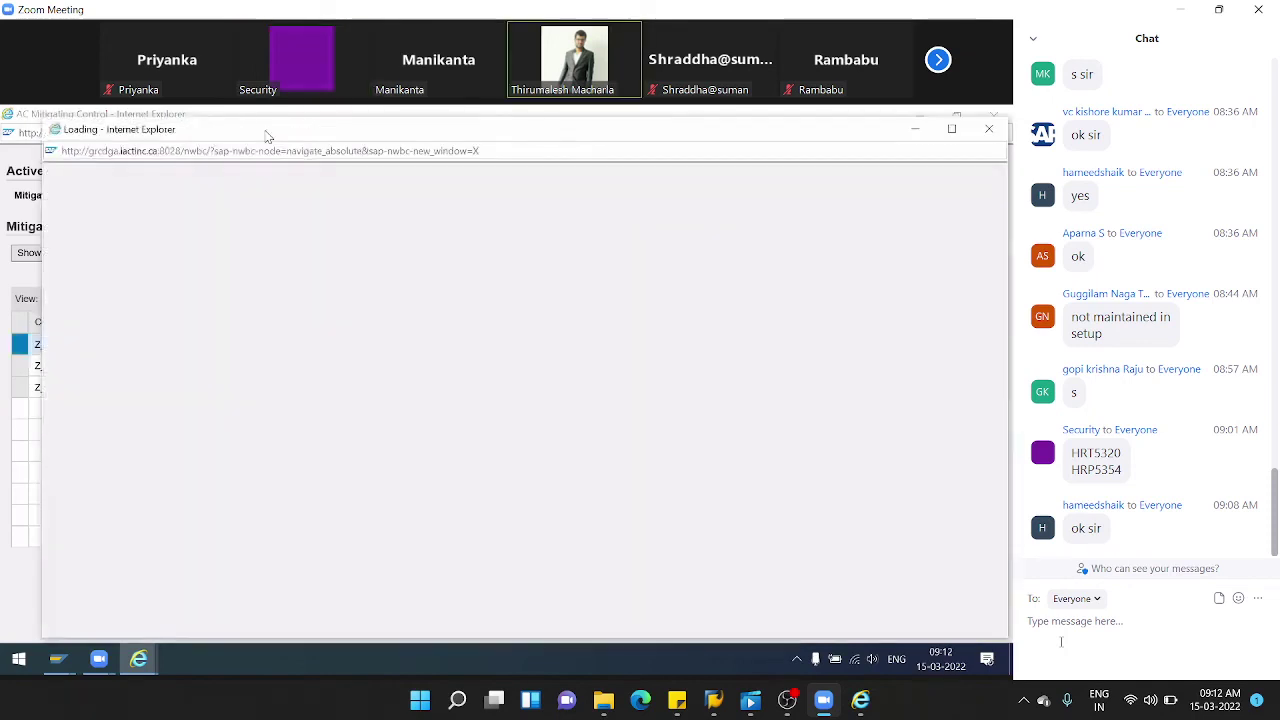
double_click(267, 135)
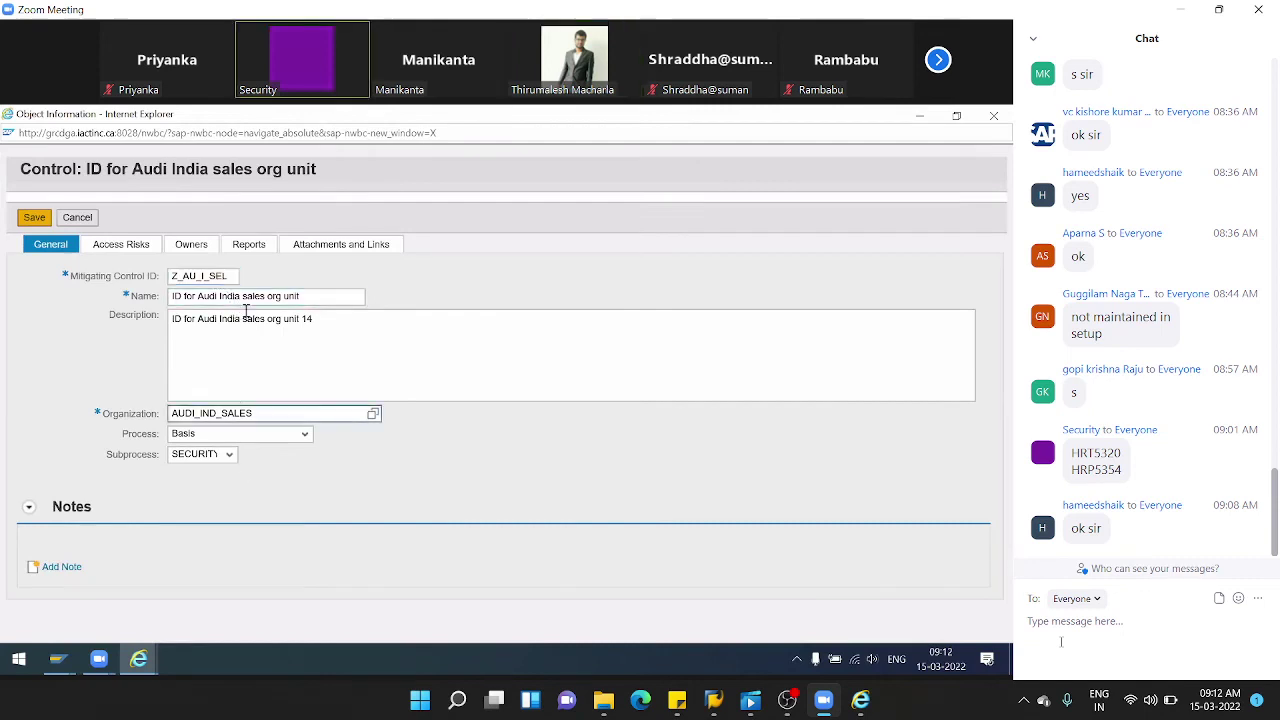
left_click(140, 250)
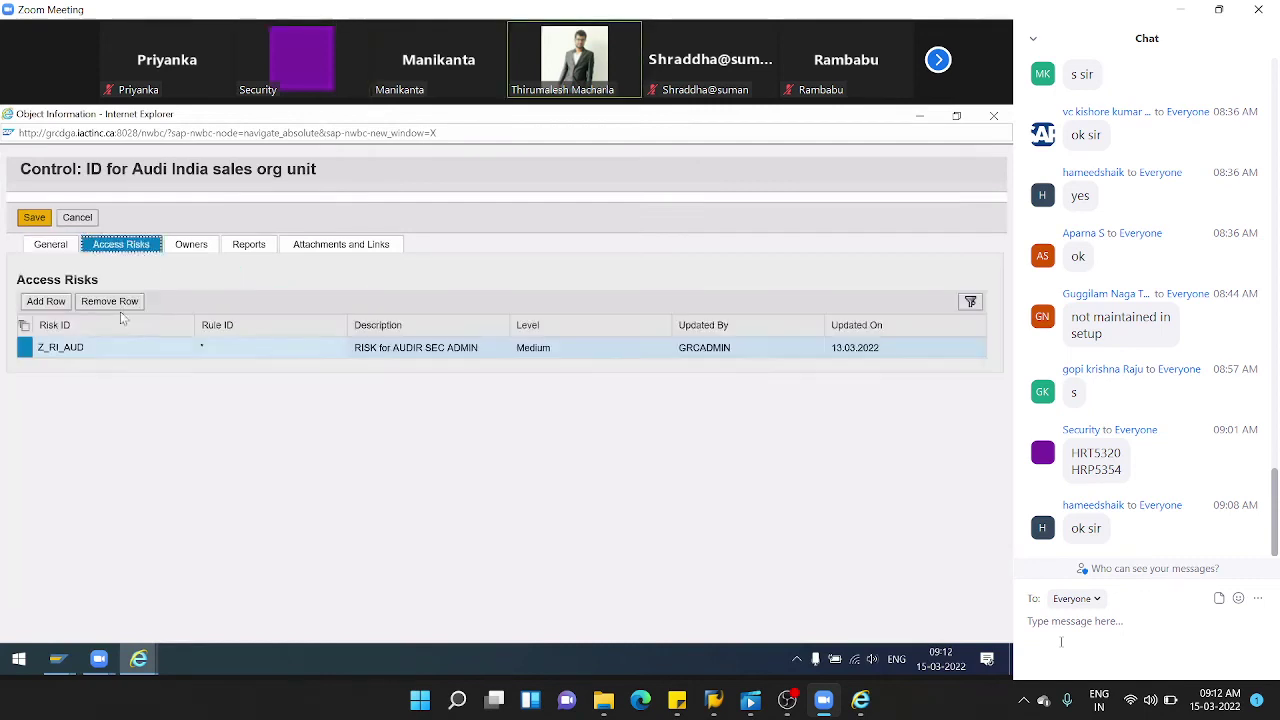
double_click(111, 351)
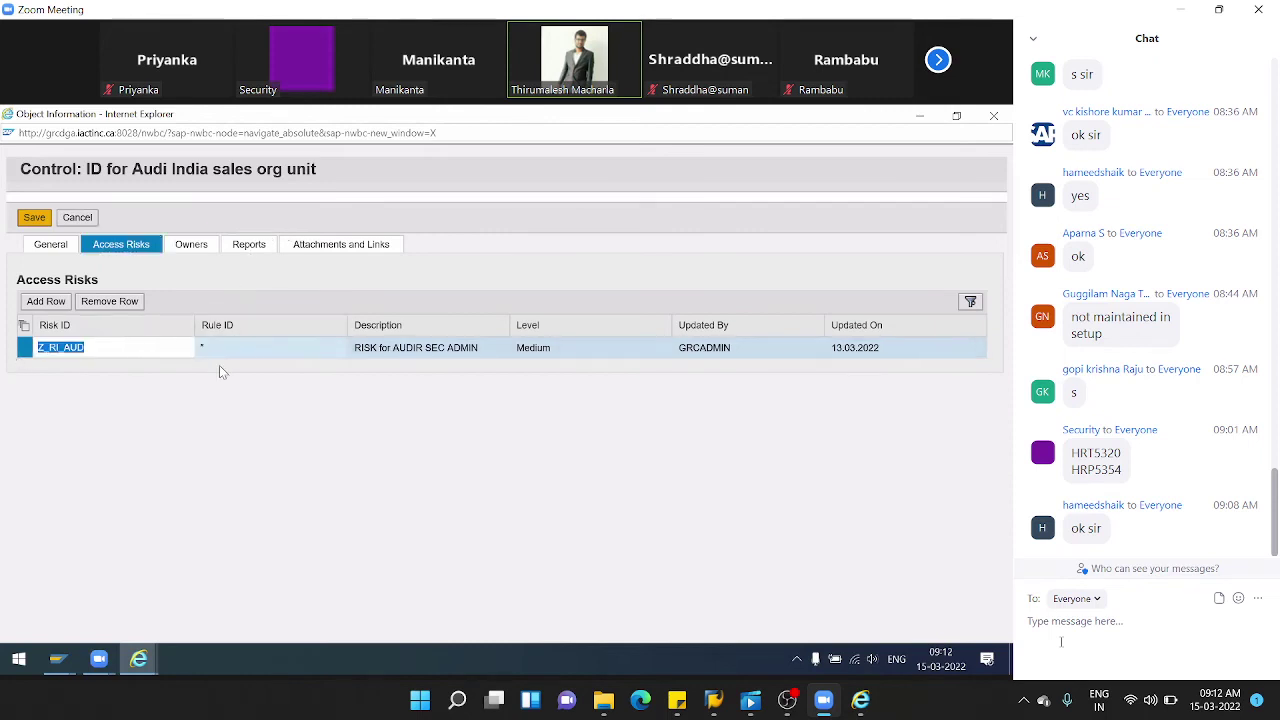
left_click(189, 247)
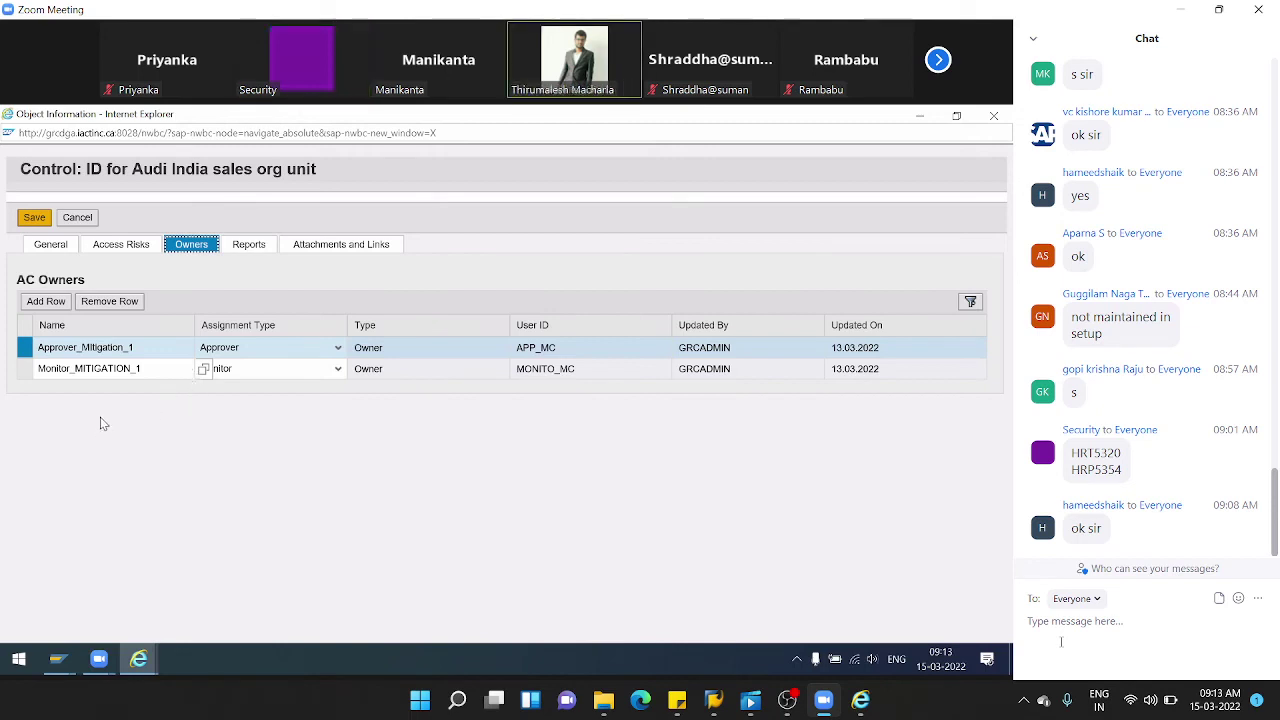
left_click(79, 219)
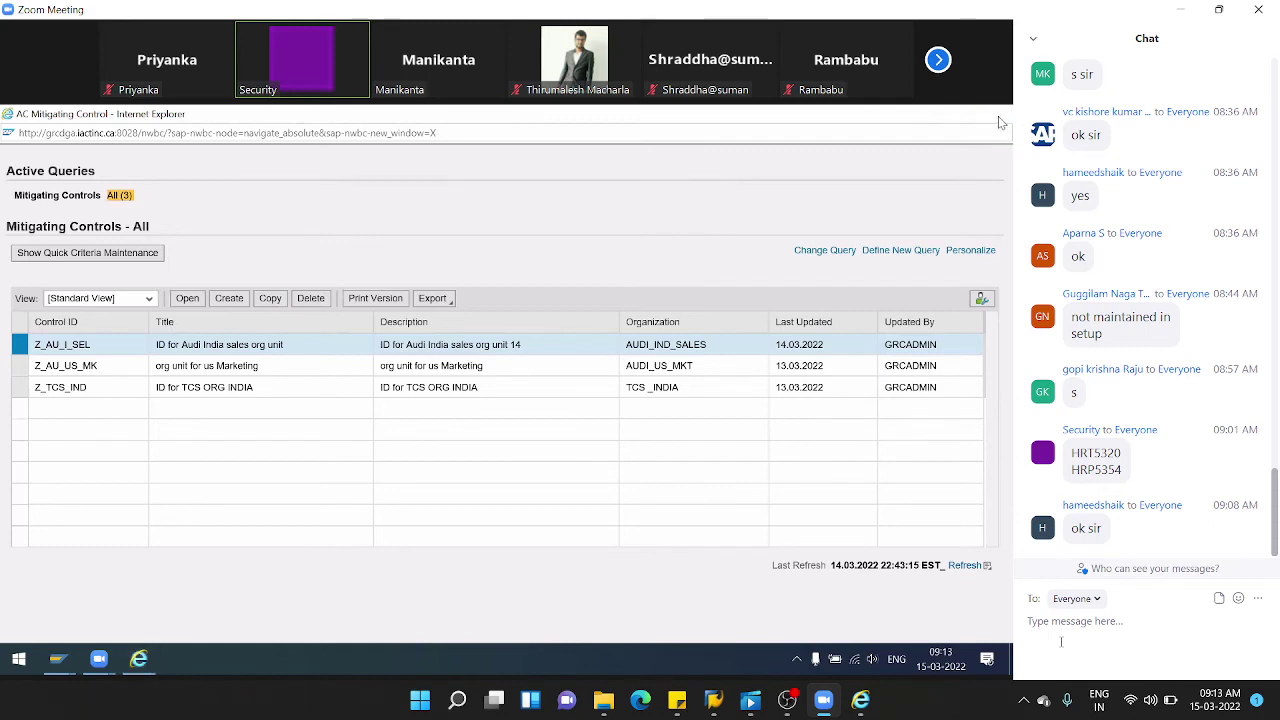
left_click(997, 118)
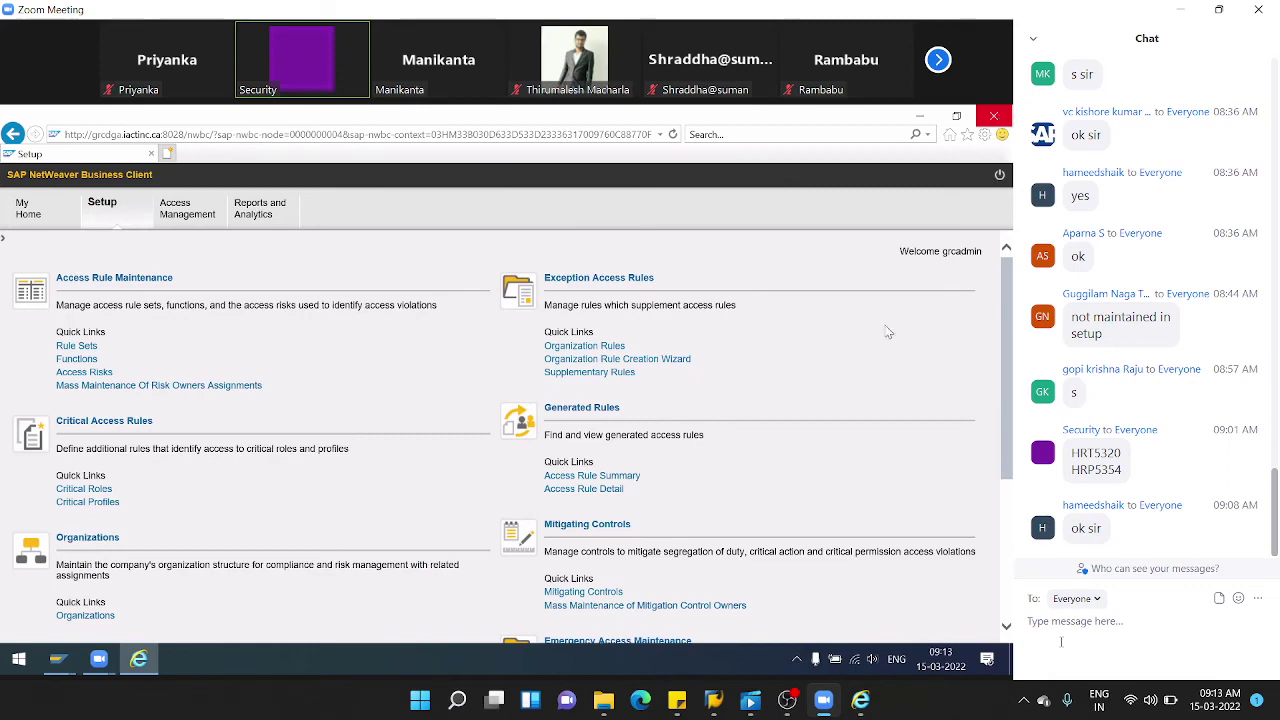
- In SAP Easy Access run SE16, go back, try SE16N (nonexistent), then run SE16 again
mouse_move(57, 659)
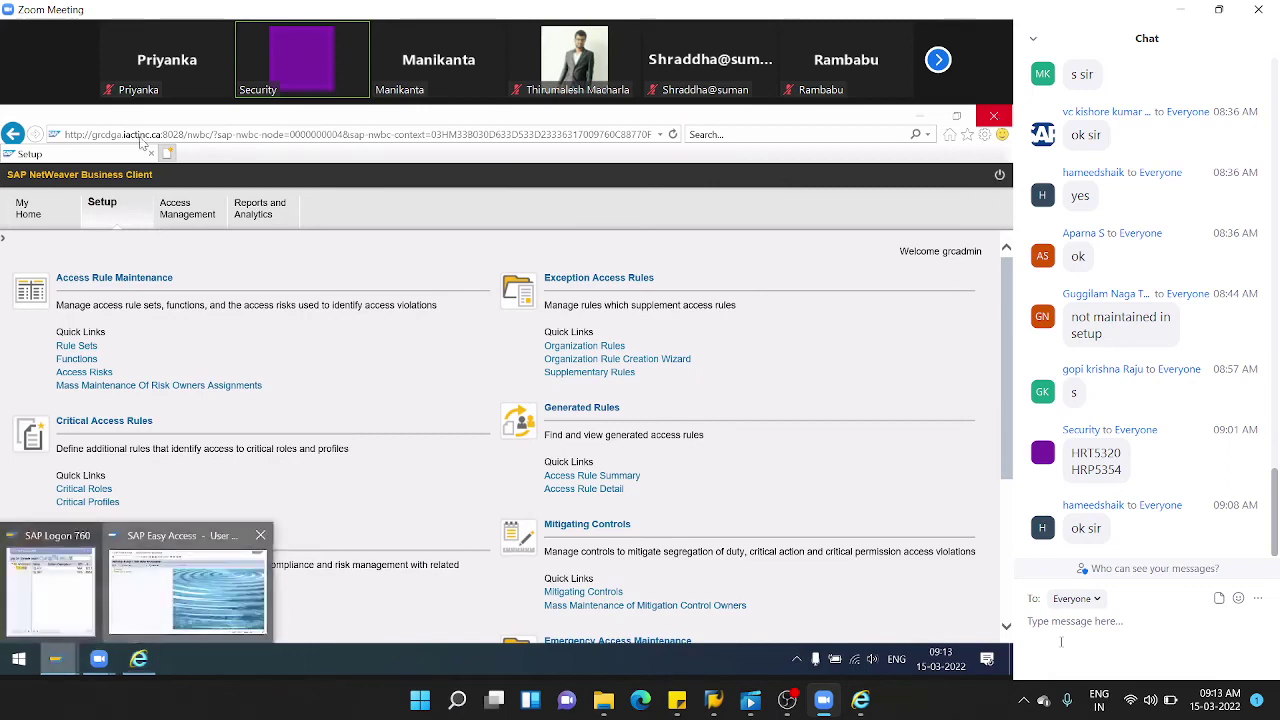
left_click(183, 598)
type("se")
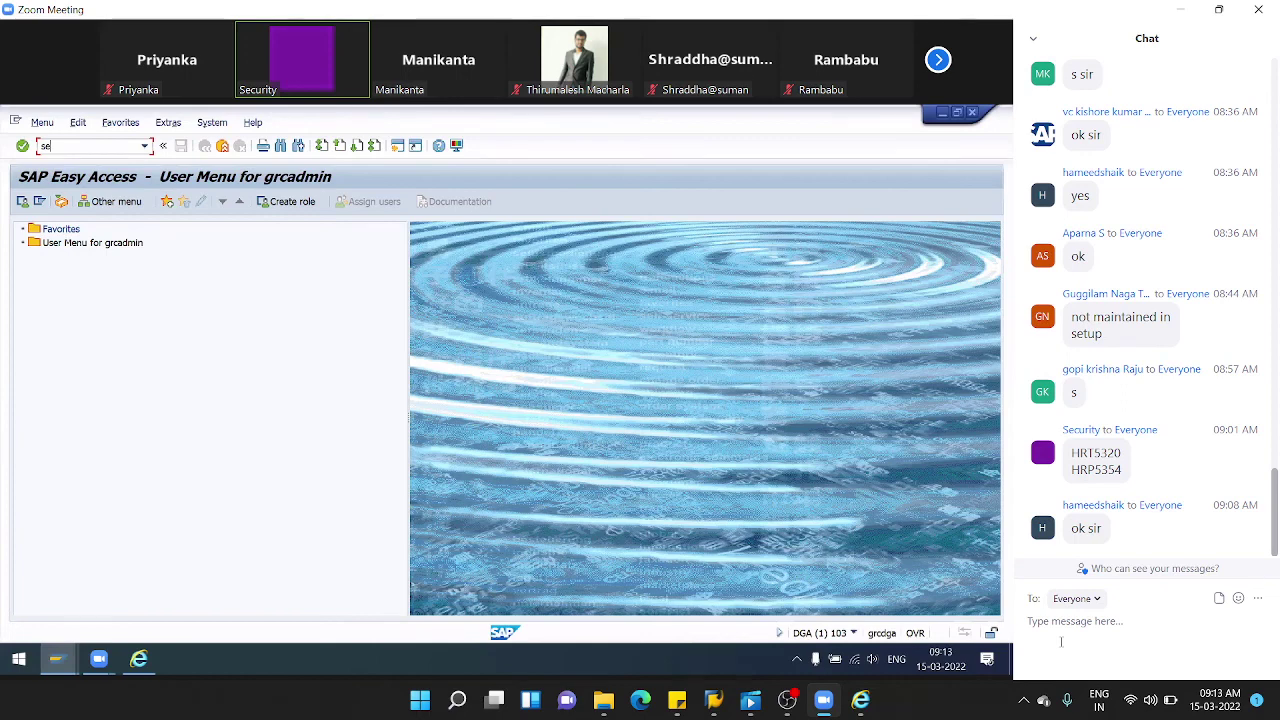
type("16")
key("Return")
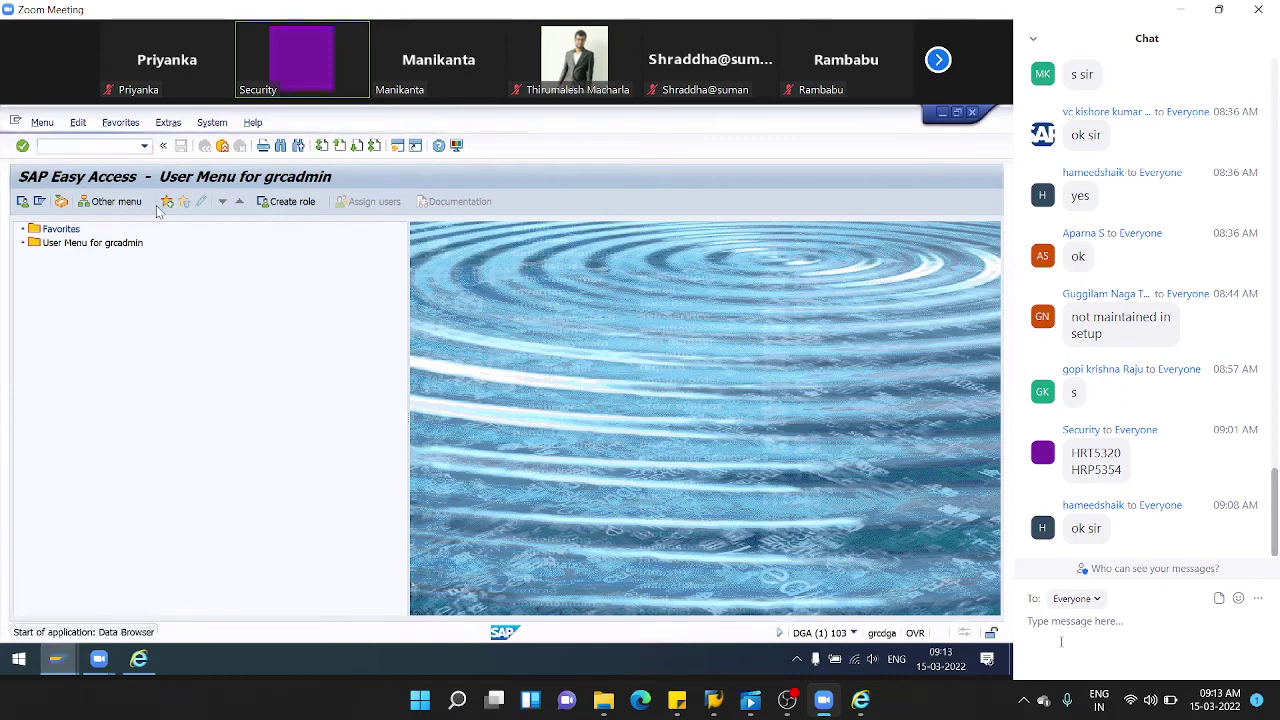
left_click(204, 145)
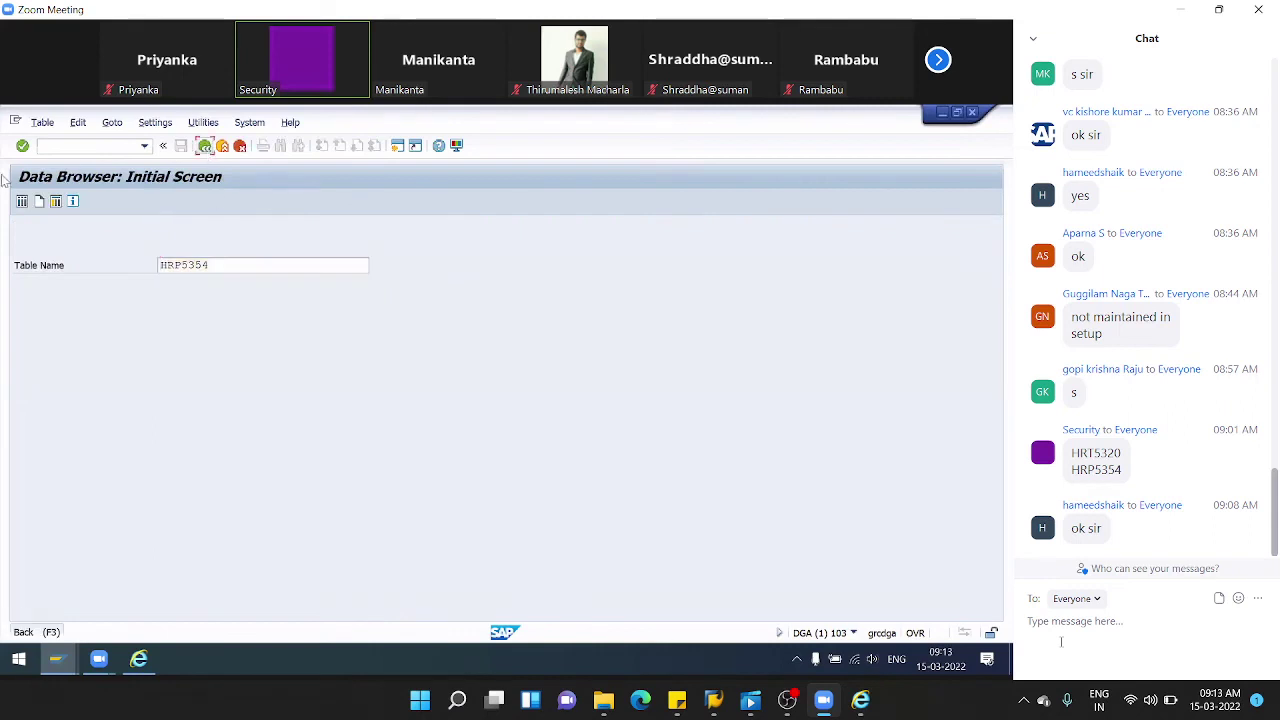
type("se16n")
key("Return")
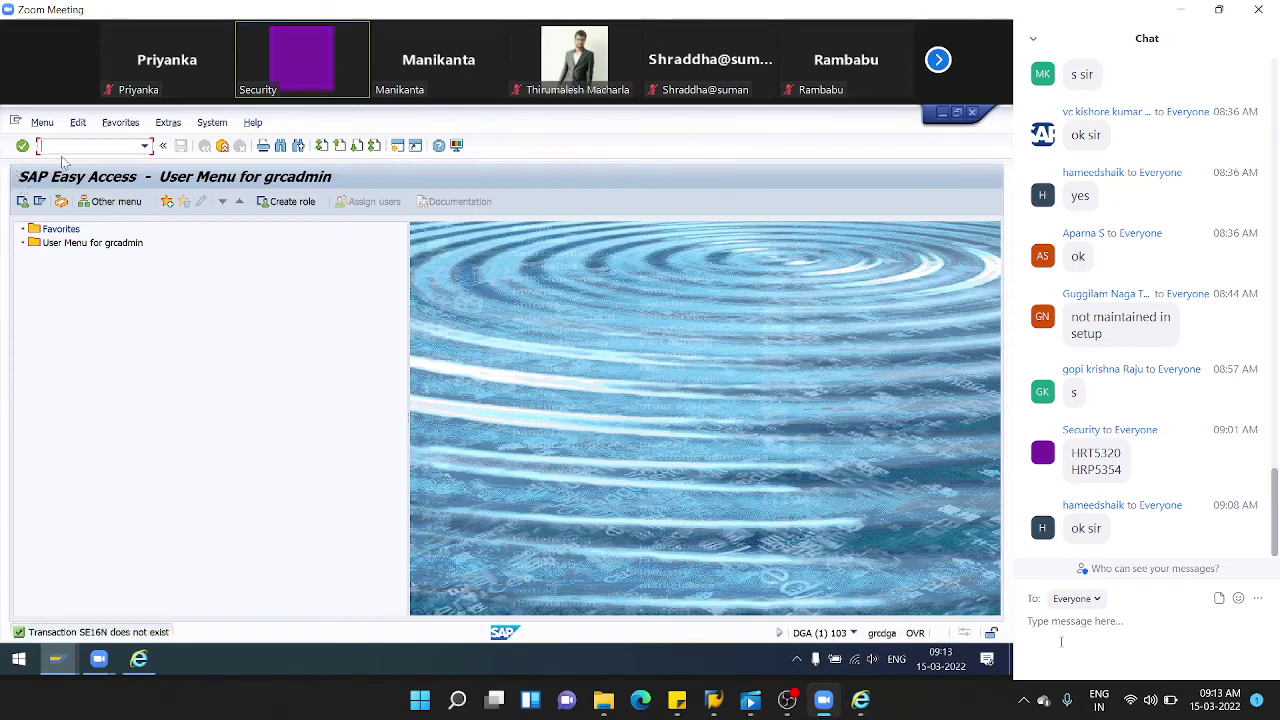
type("se16")
key("Return")
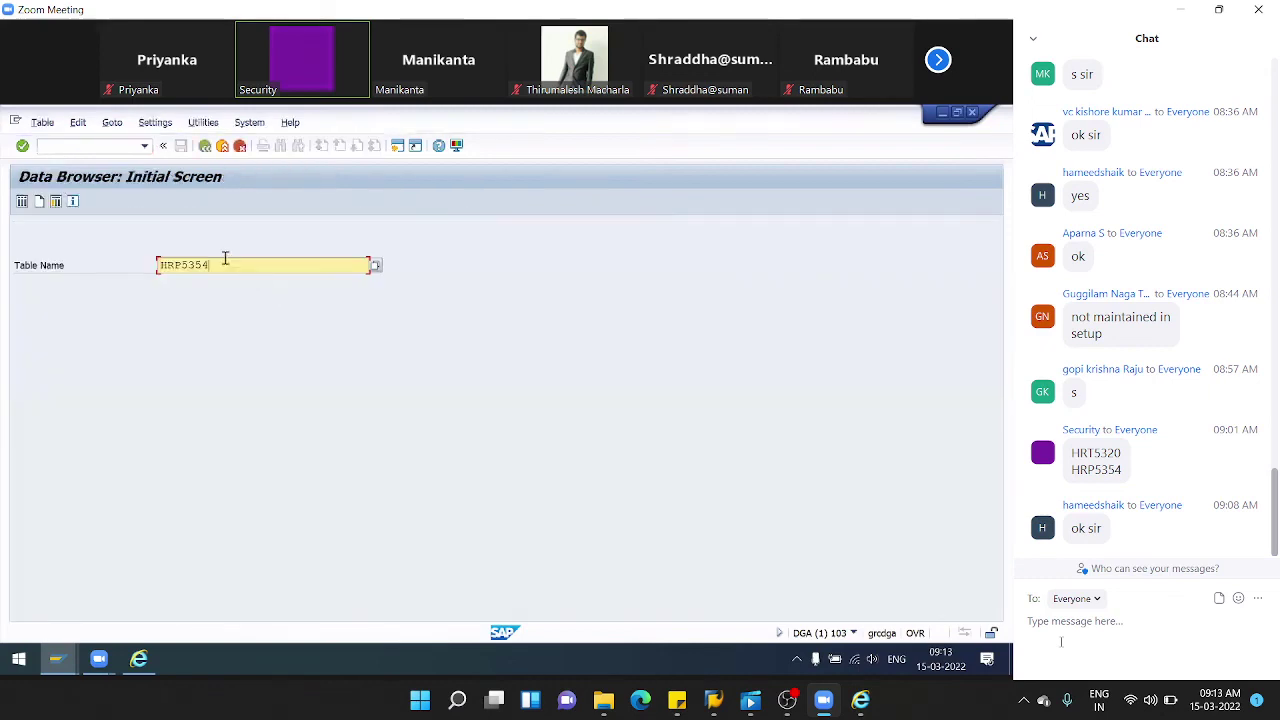
- Replace HRP5354 with GRACMIT*, list matching tables via F4, and open GRACMITUSER's selection screen
left_click_drag(226, 260, 3, 272)
type("grac")
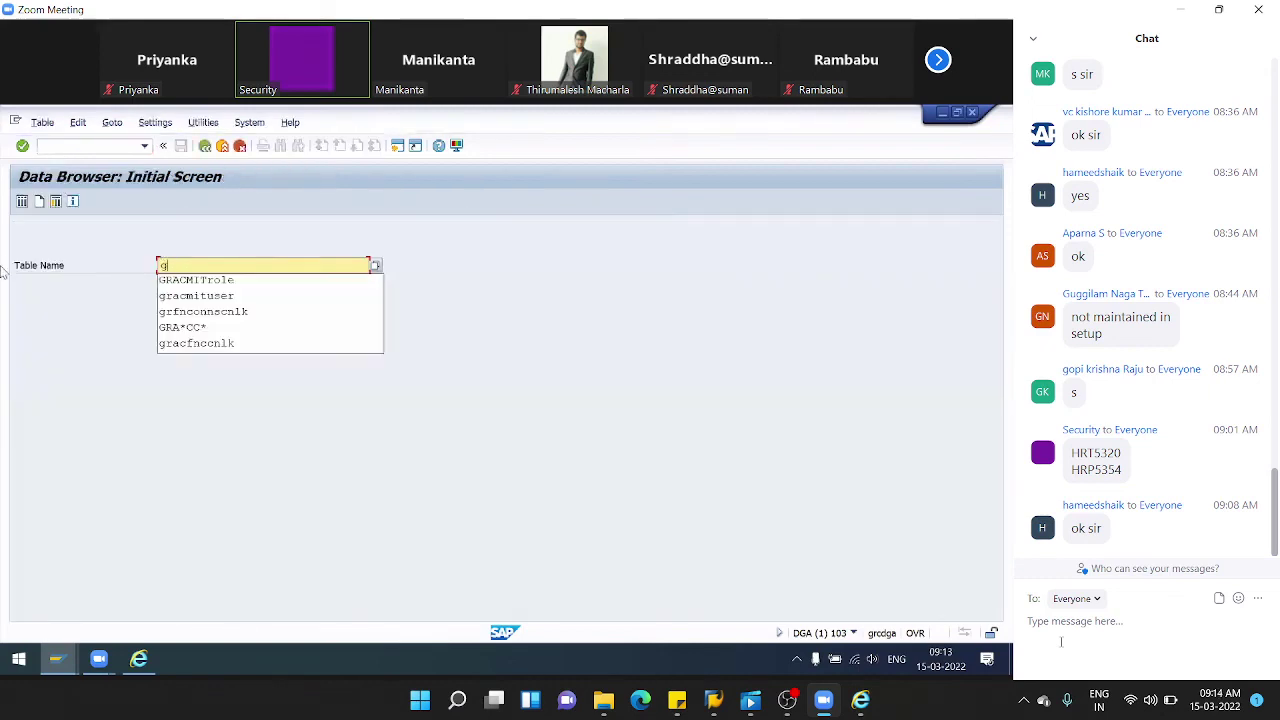
key("Down")
key("Down")
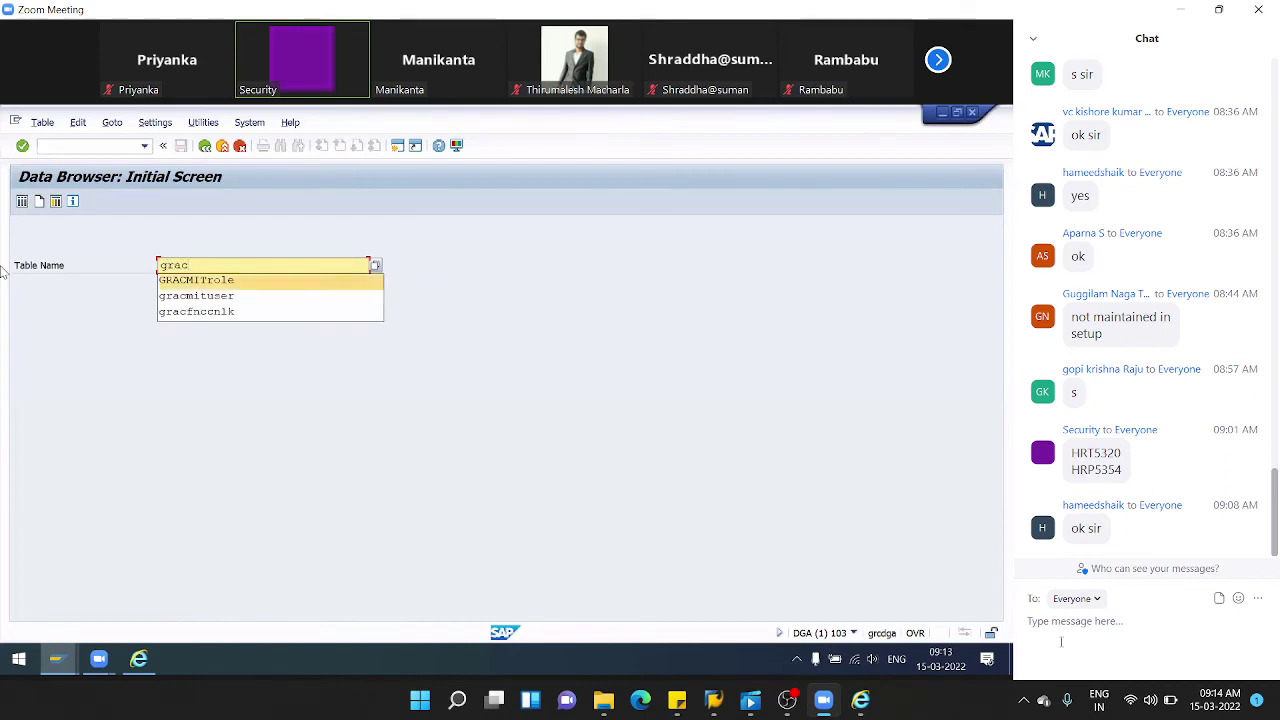
key("BackSpace")
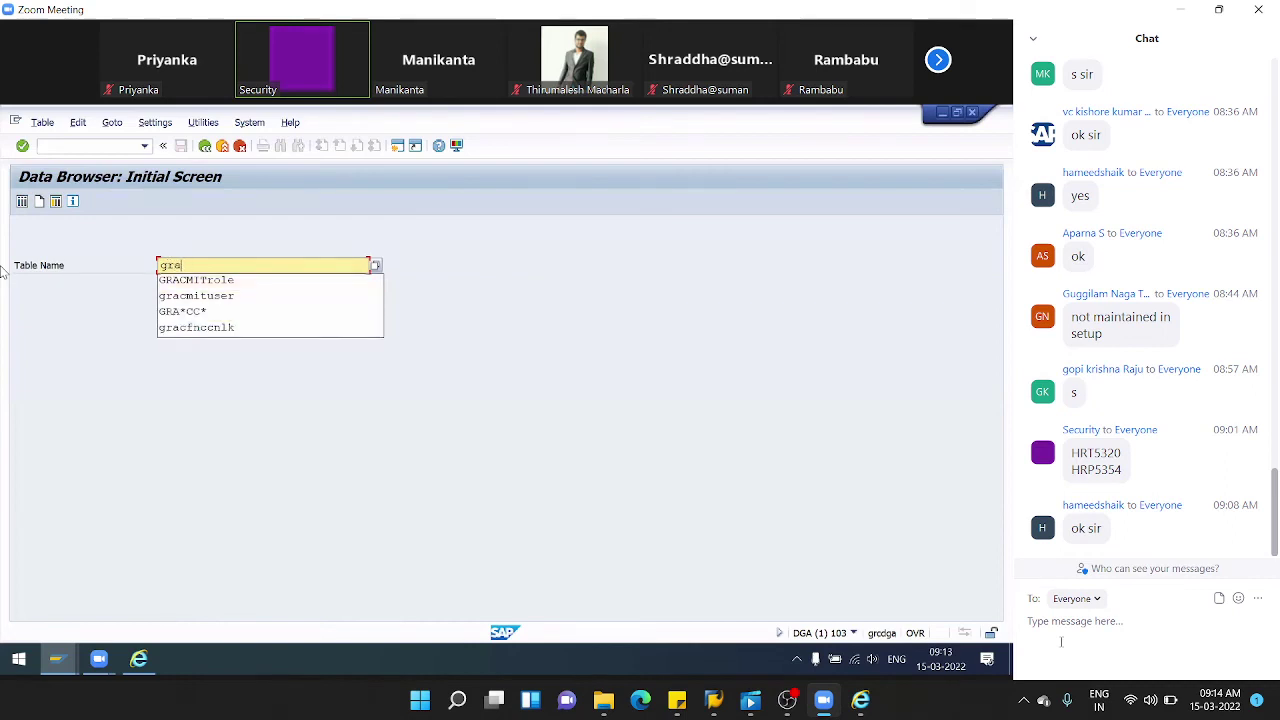
type("Cmit*")
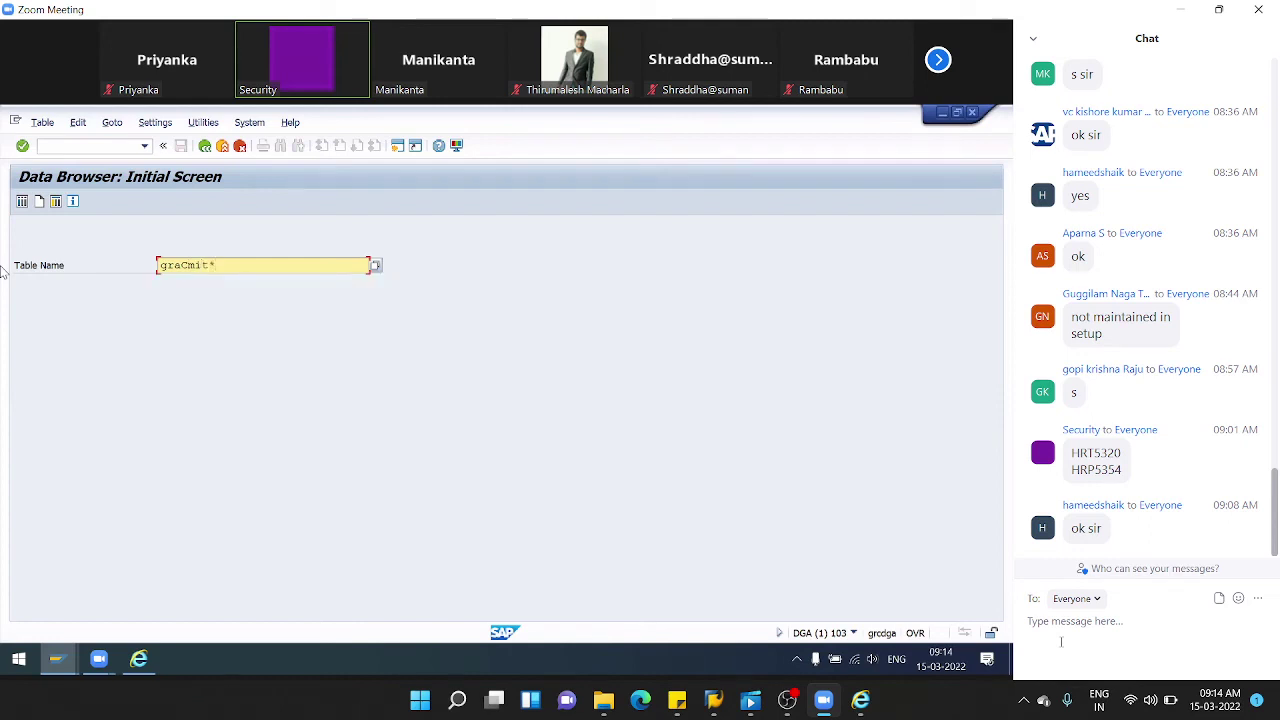
key("Return")
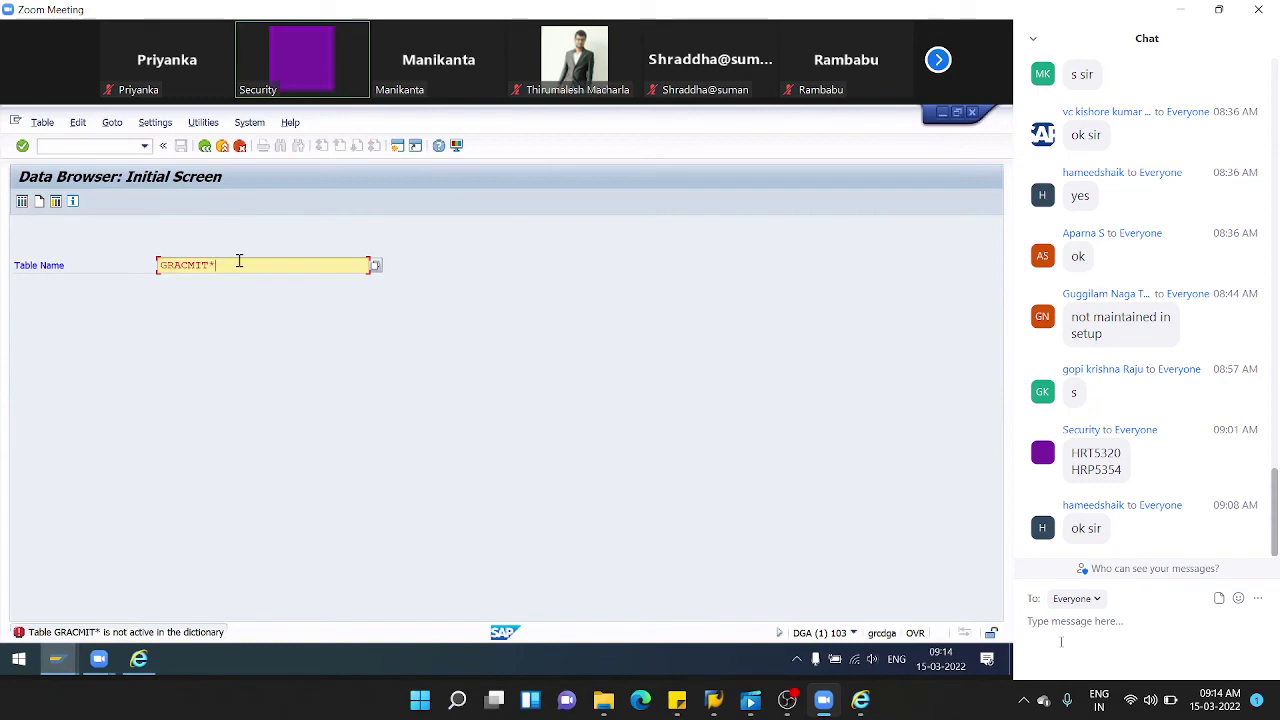
key("F4")
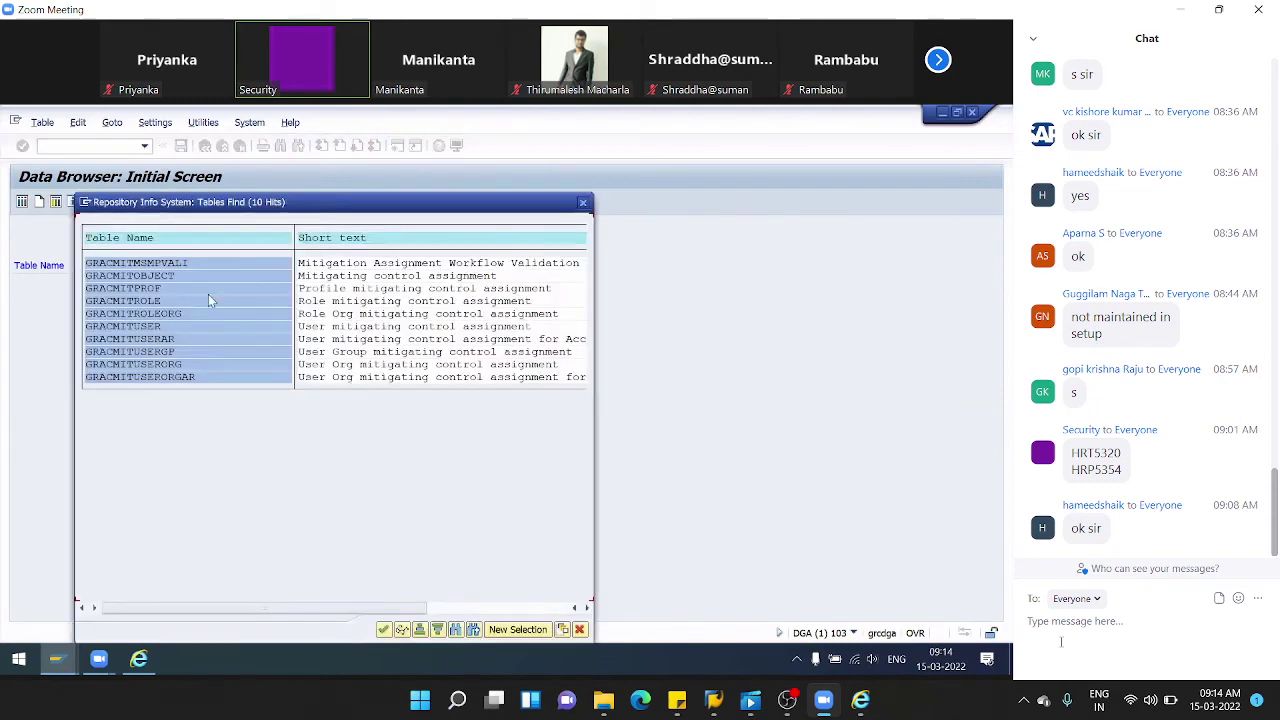
double_click(138, 328)
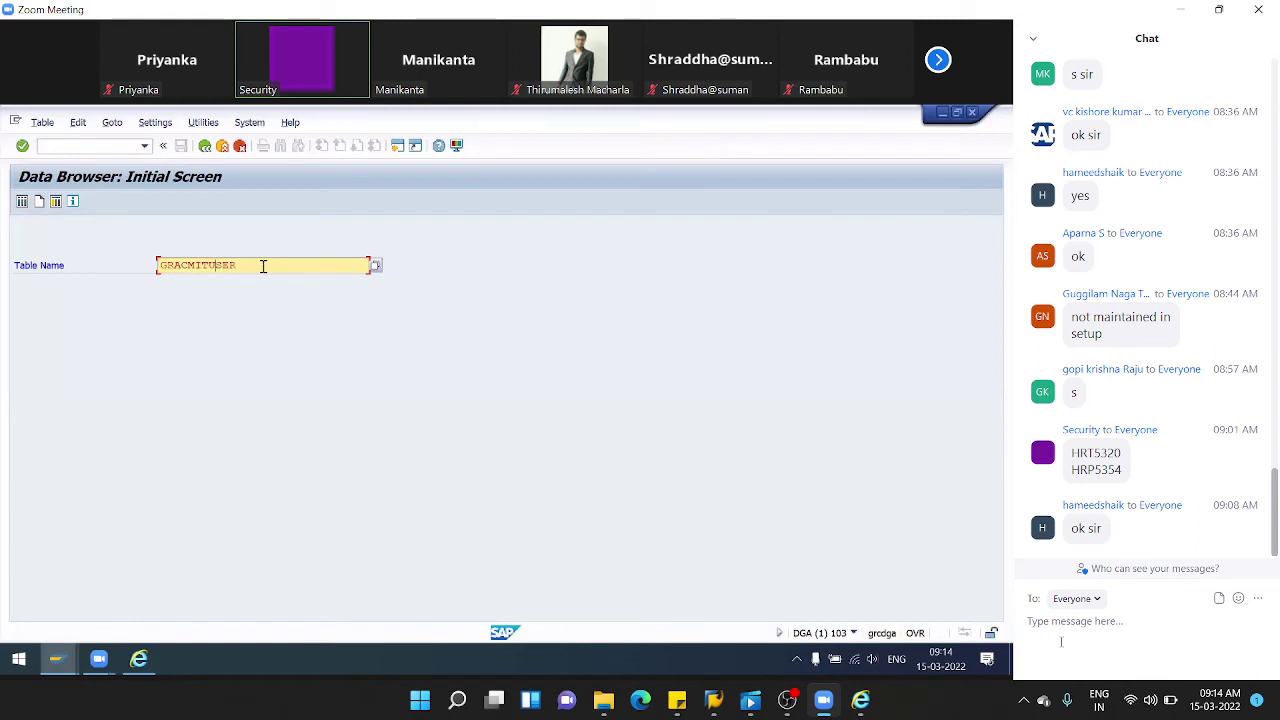
key("Return")
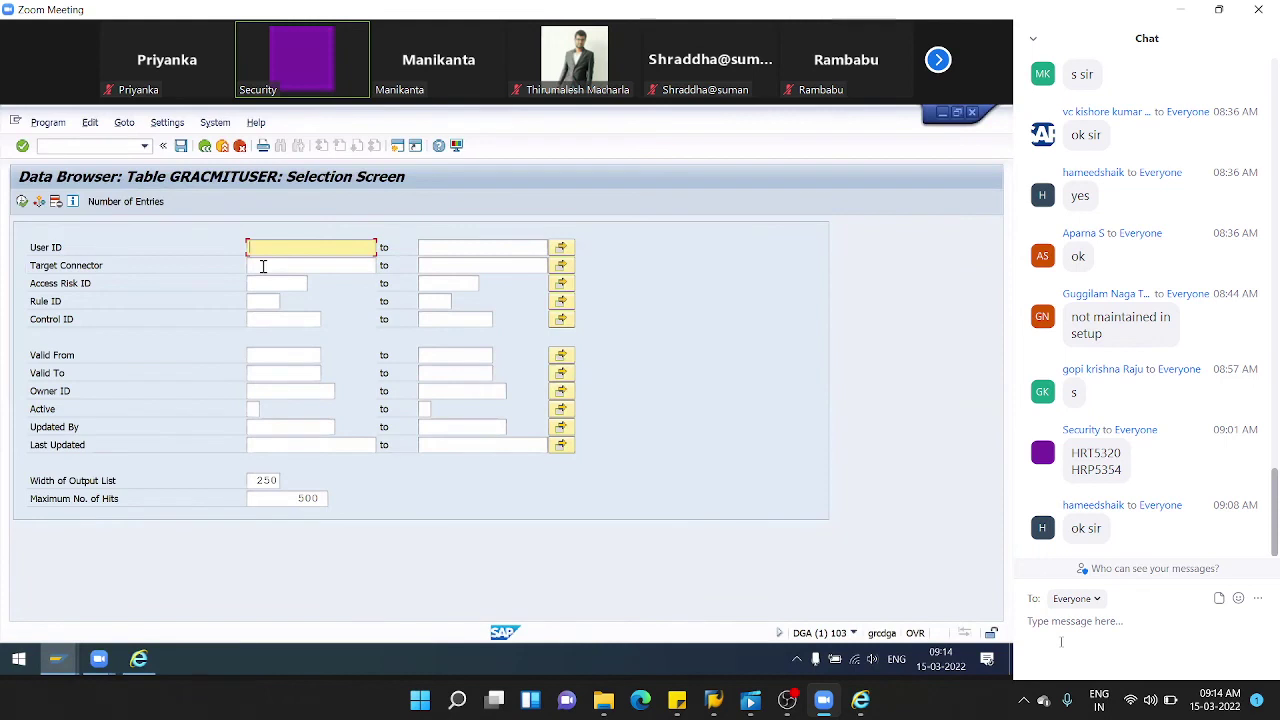
- Execute GRACMITUSER and walk through the 3 hits' user IDs, risk Z_RI_AUD and control Z_AU_I_SEL
left_click(22, 203)
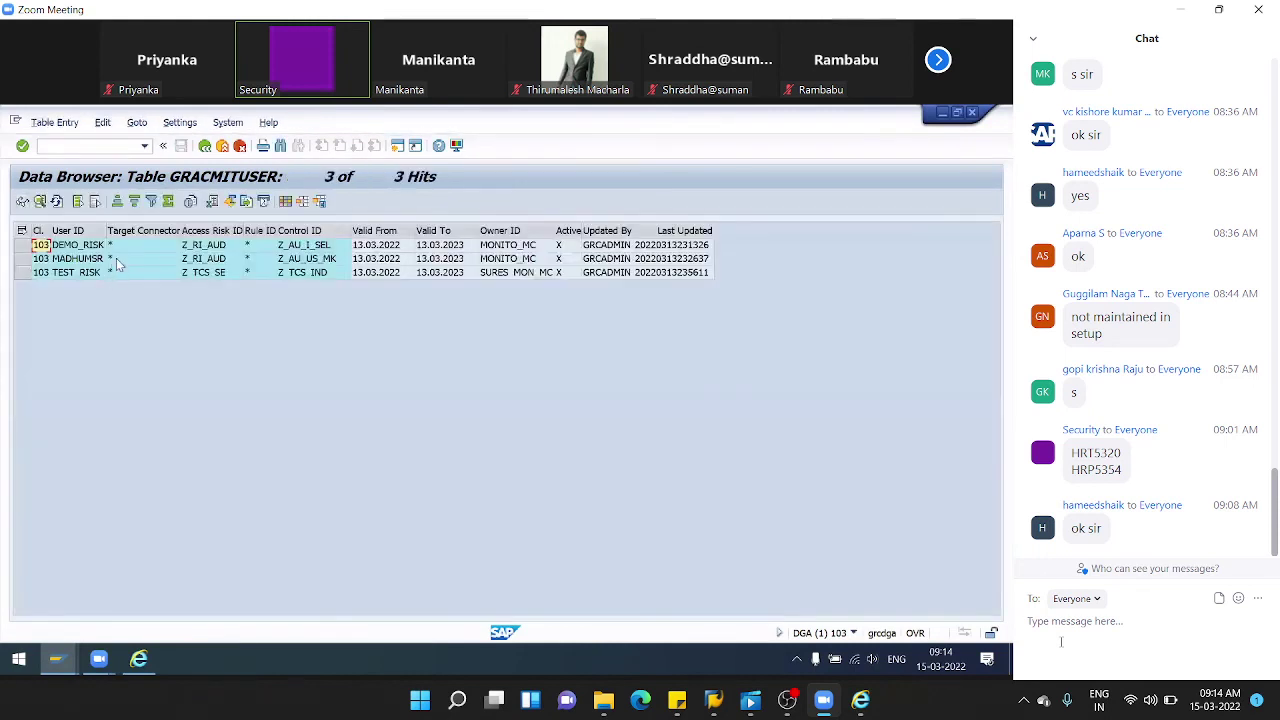
left_click(224, 249)
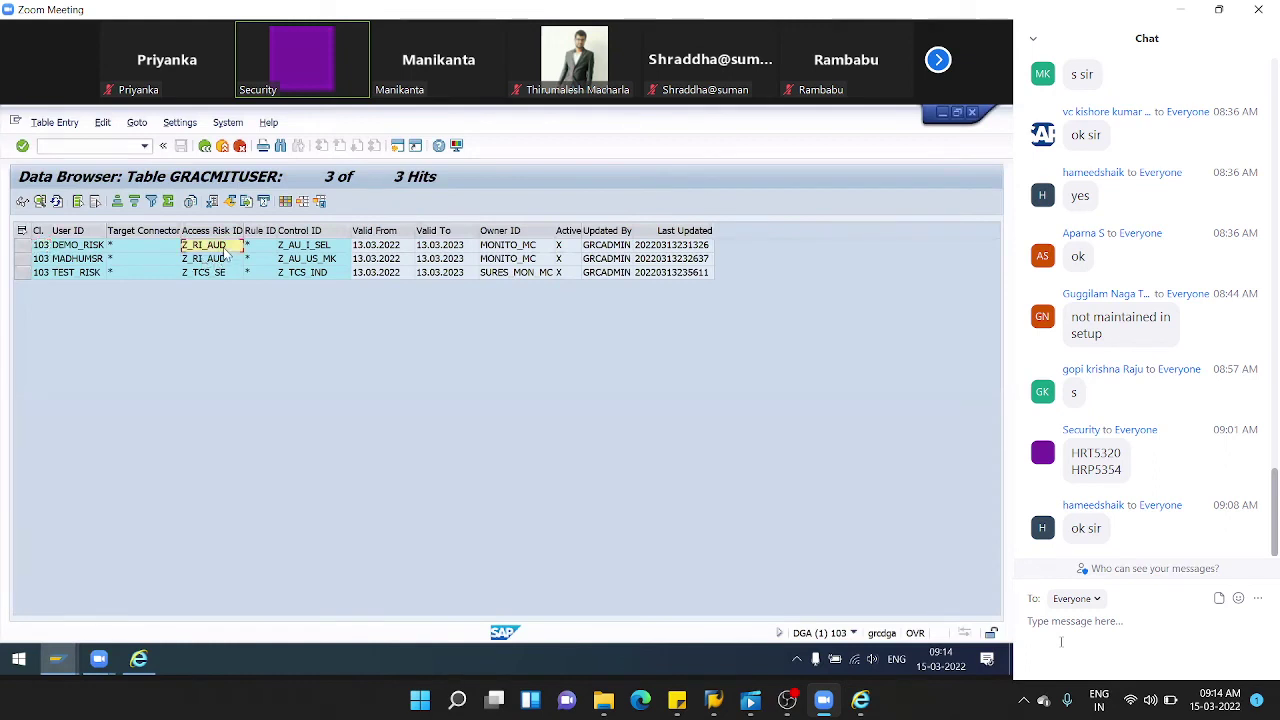
left_click(324, 250)
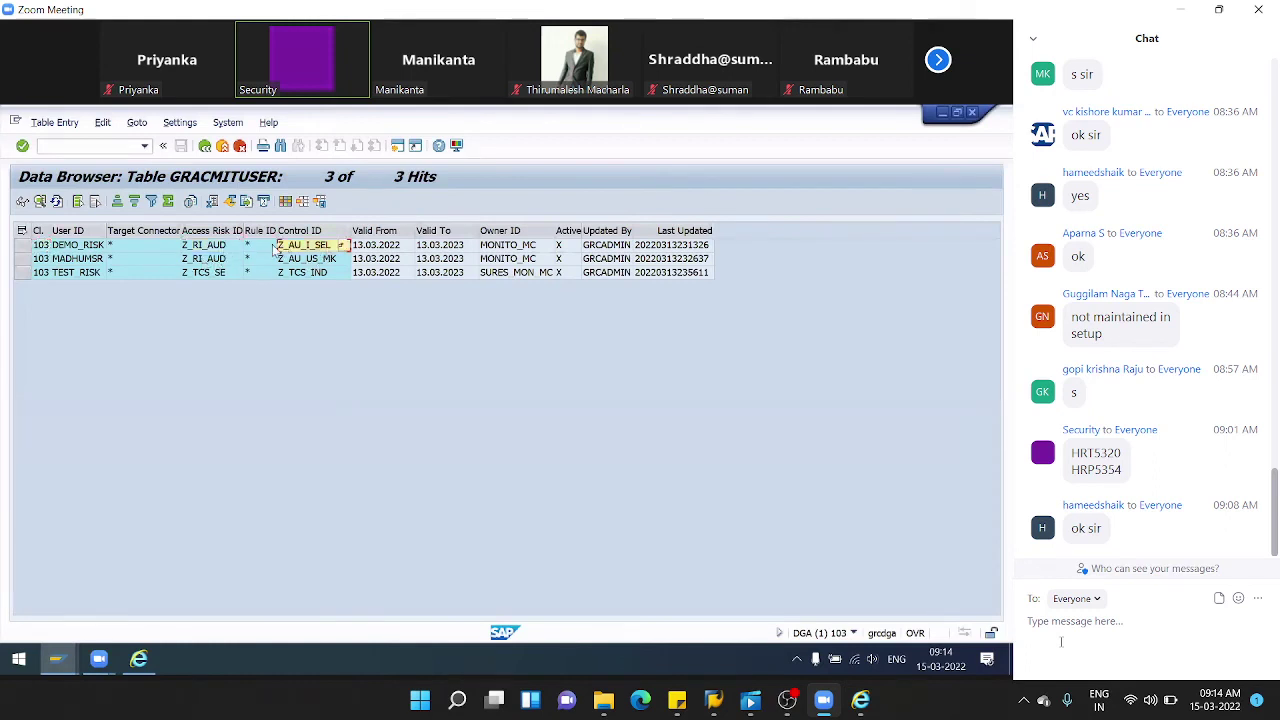
left_click(228, 250)
left_click(78, 251)
left_click(77, 258)
left_click(82, 272)
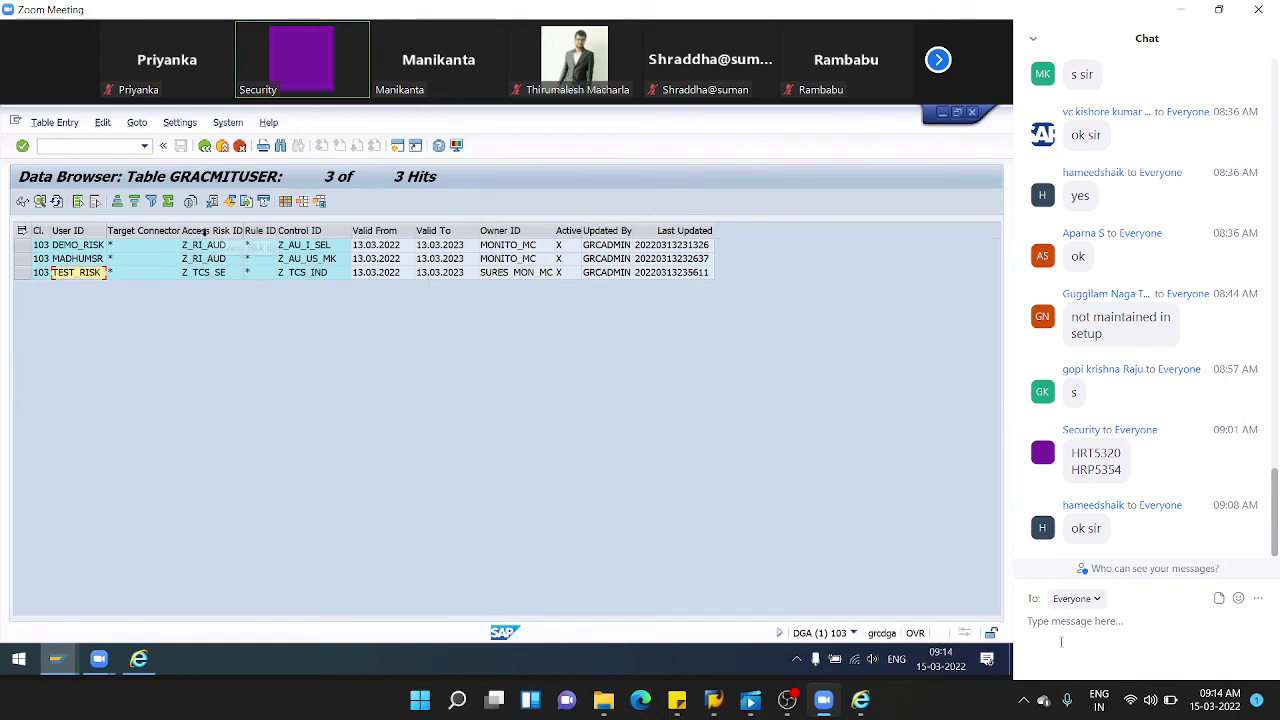
left_click(218, 247)
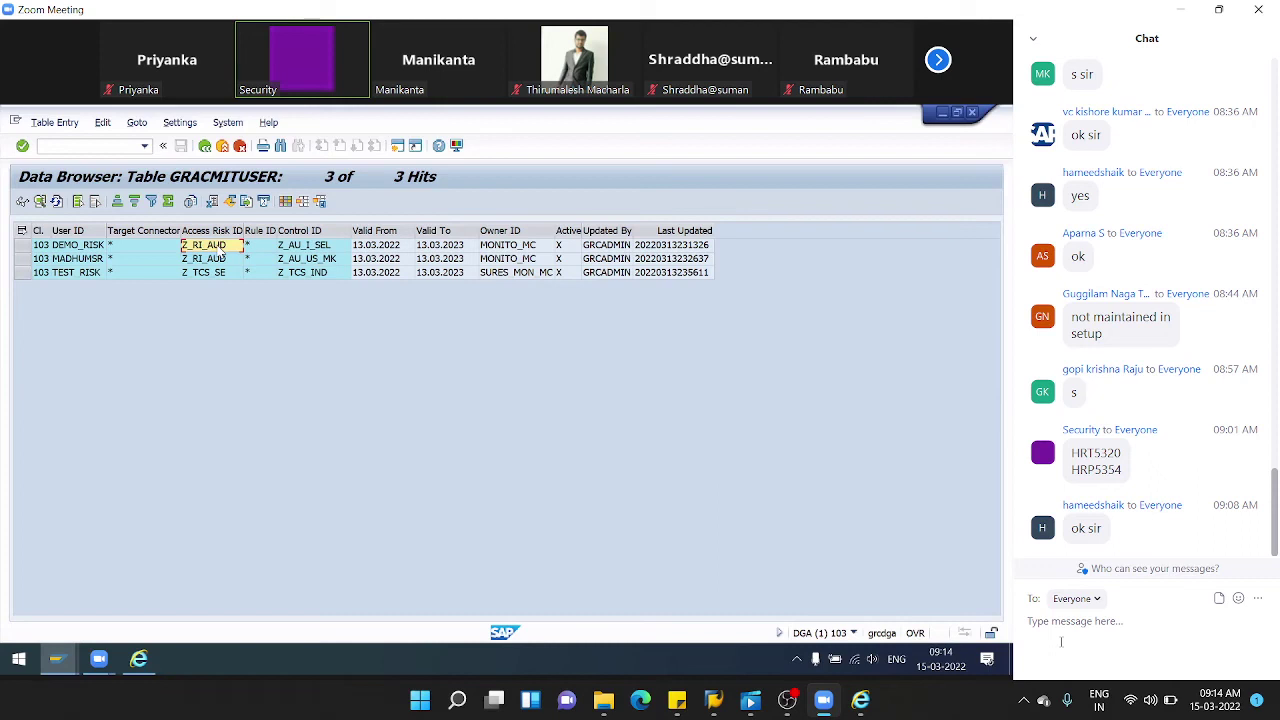
- Return to the Data Browser initial screen with GRACMITUSER as the table name
left_click(204, 145)
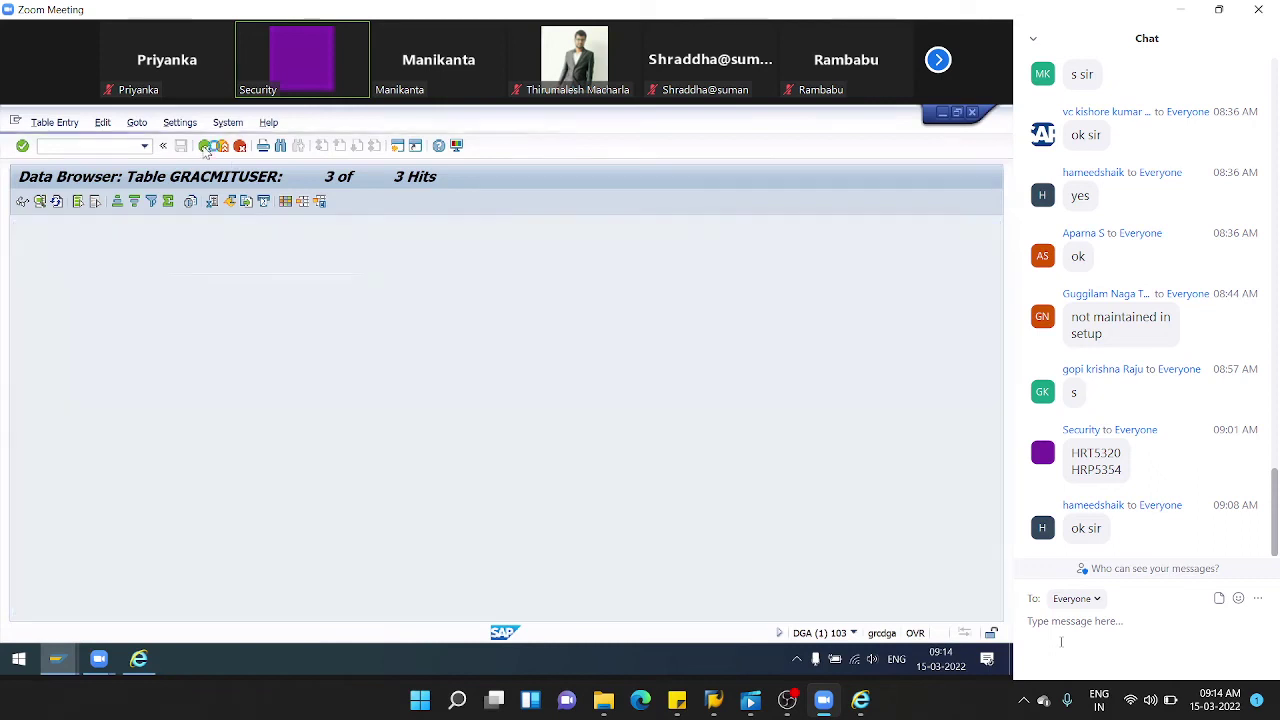
left_click(204, 145)
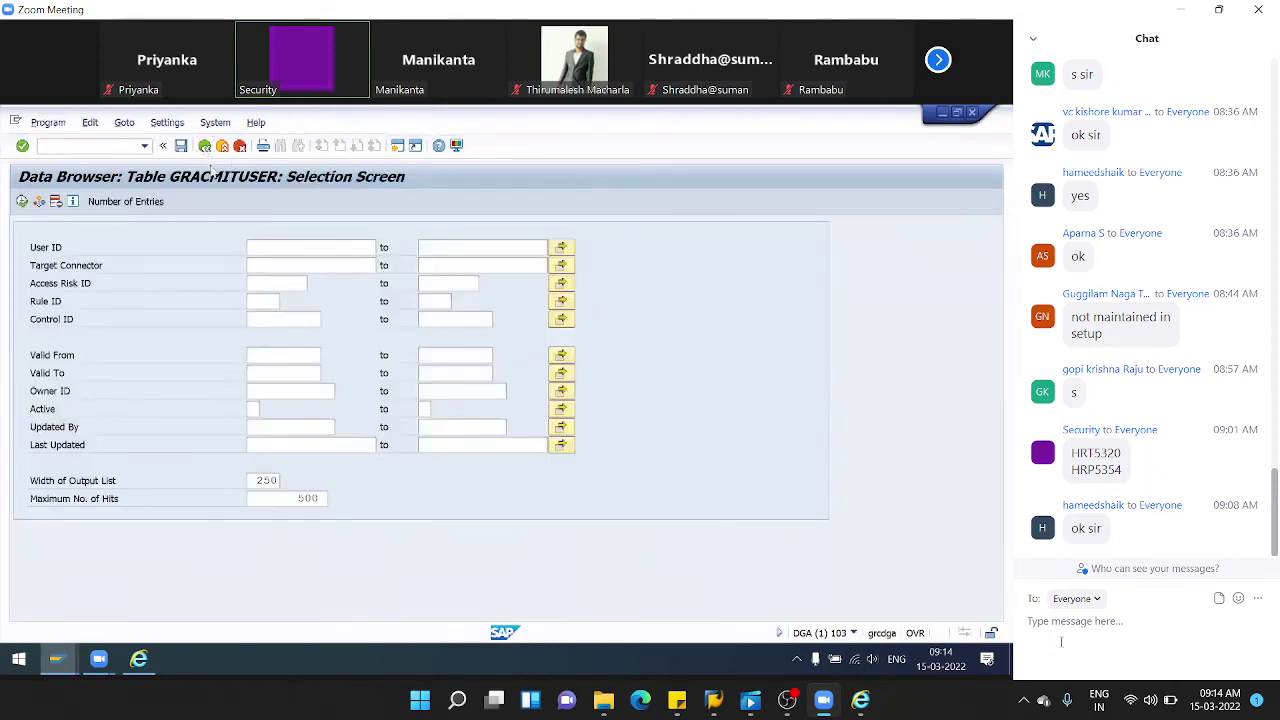
left_click_drag(249, 263, 5, 285)
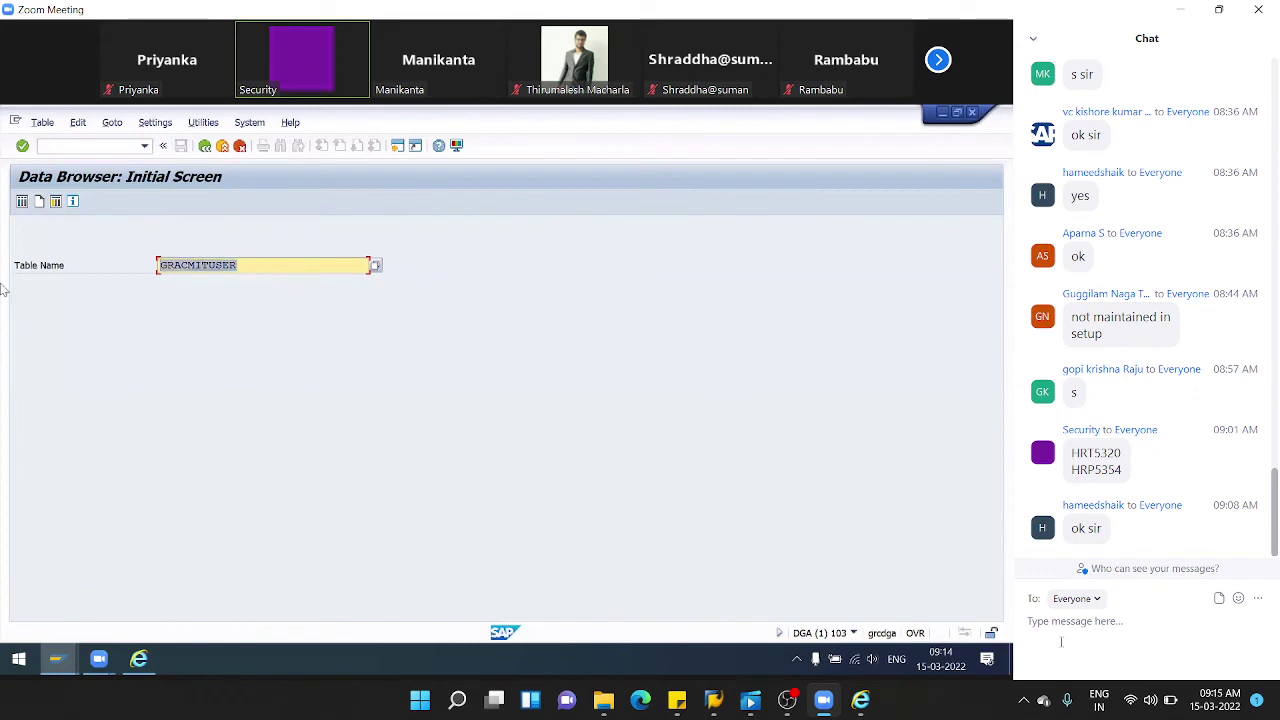
left_click(38, 290)
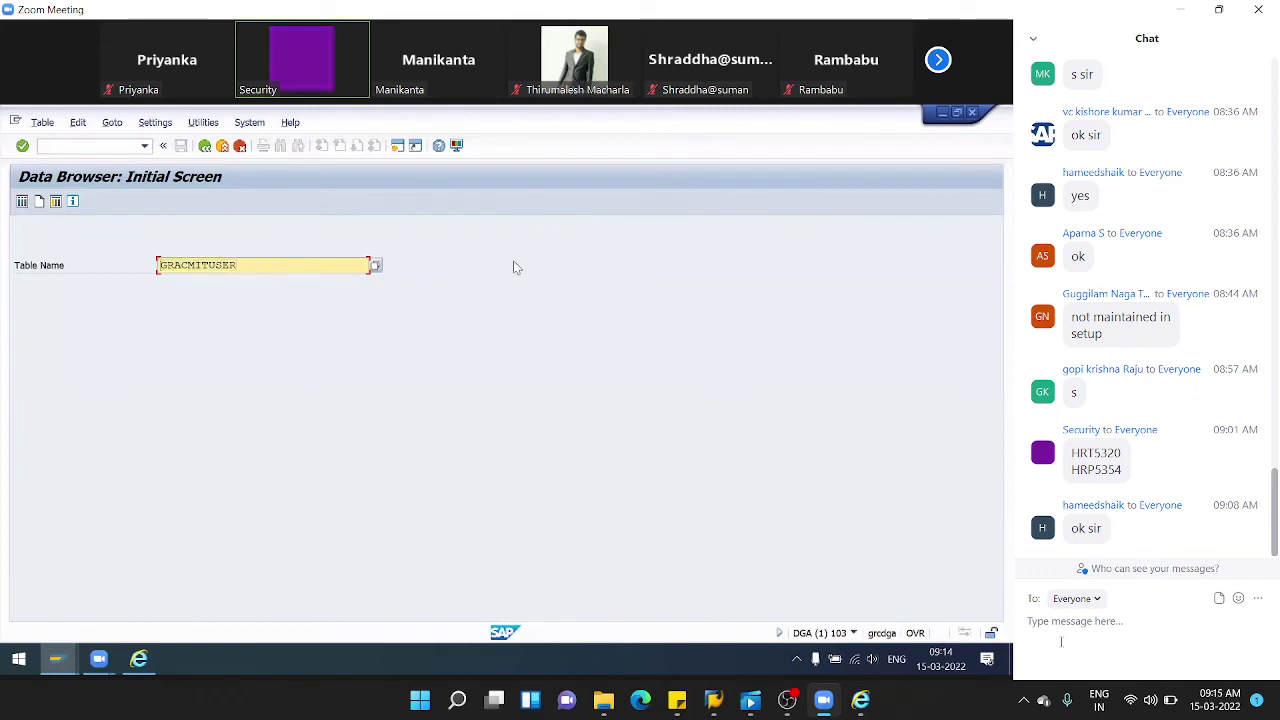
- In the Zoom meeting chat, select the message listing GRACMITUSER, GRACMITROLE and GRACMITPROF
left_click(99, 658)
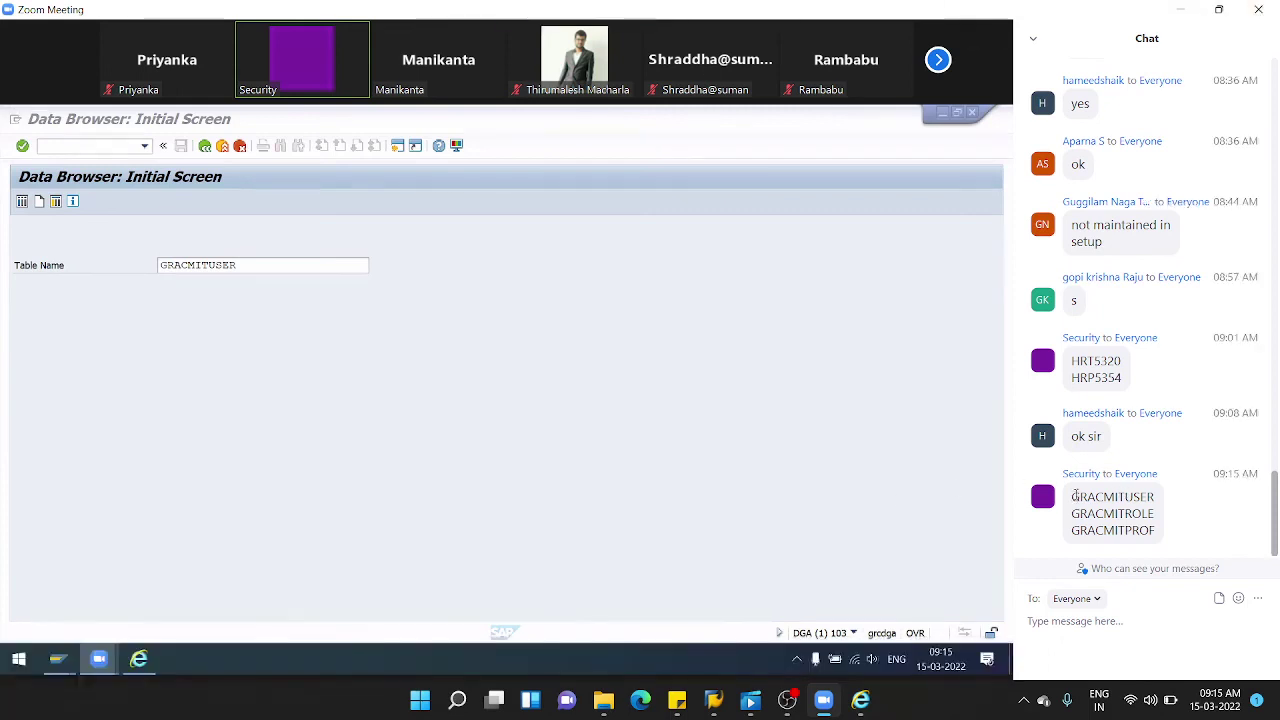
triple_click(1157, 531)
right_click(1112, 525)
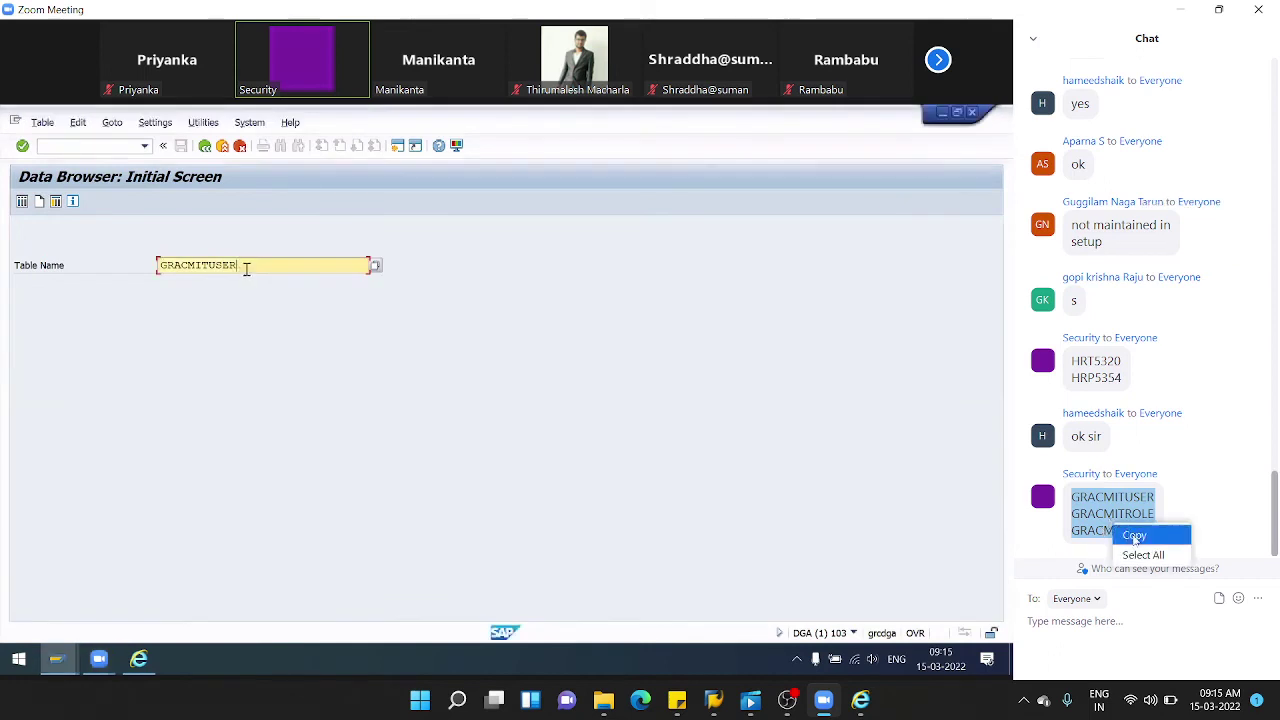
- Copy the three-table chat message and bring up Windows search
left_click(889, 95)
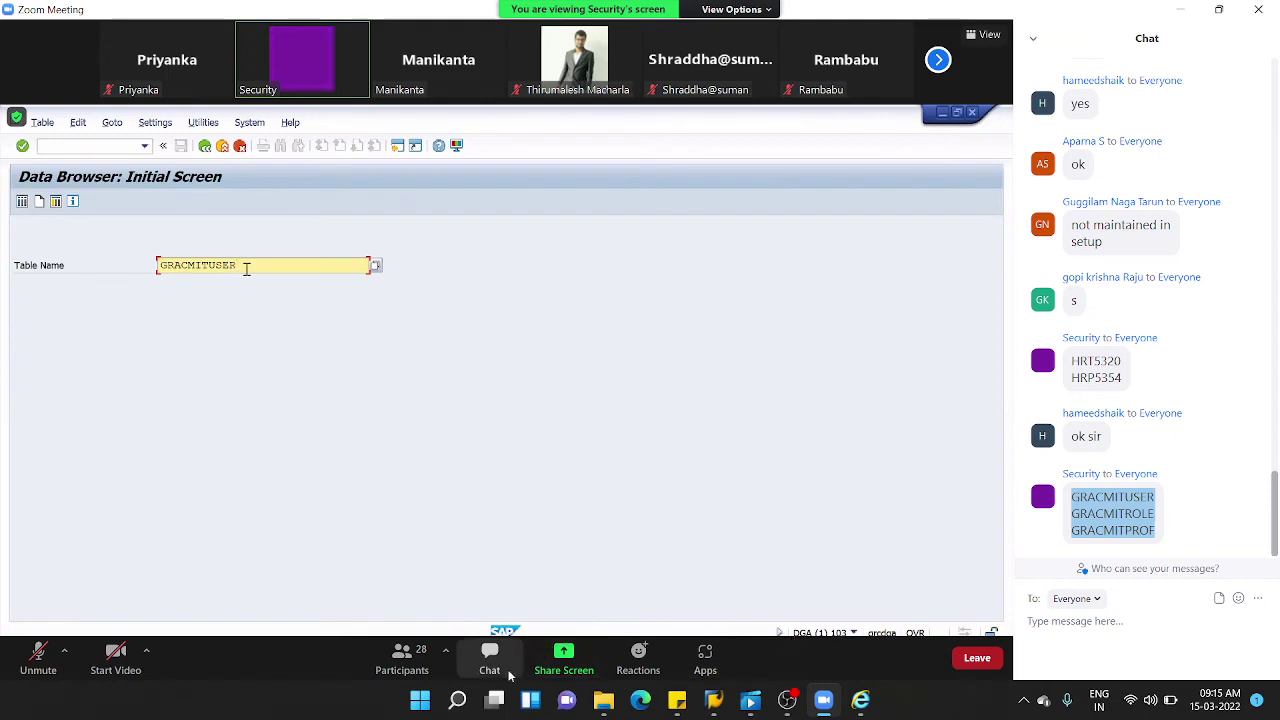
left_click(457, 699)
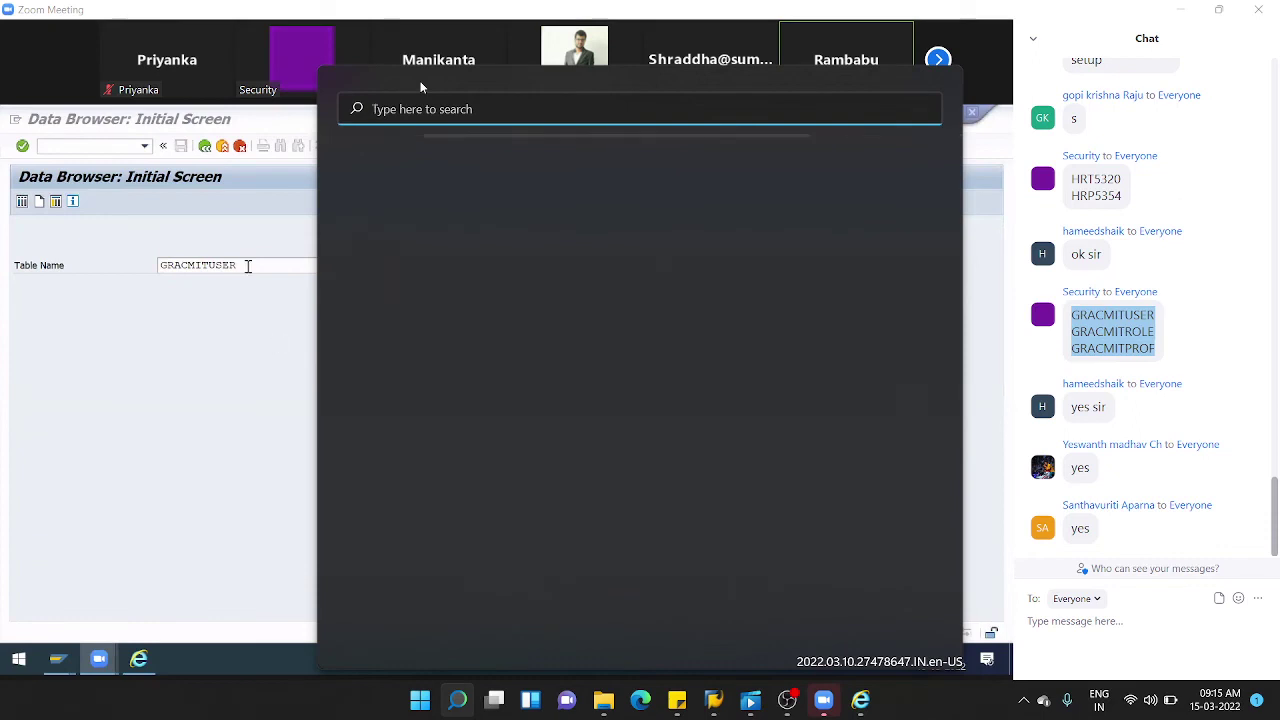
- Open Notepad via search 'note' and paste the three GRACMIT table names
type("notepad")
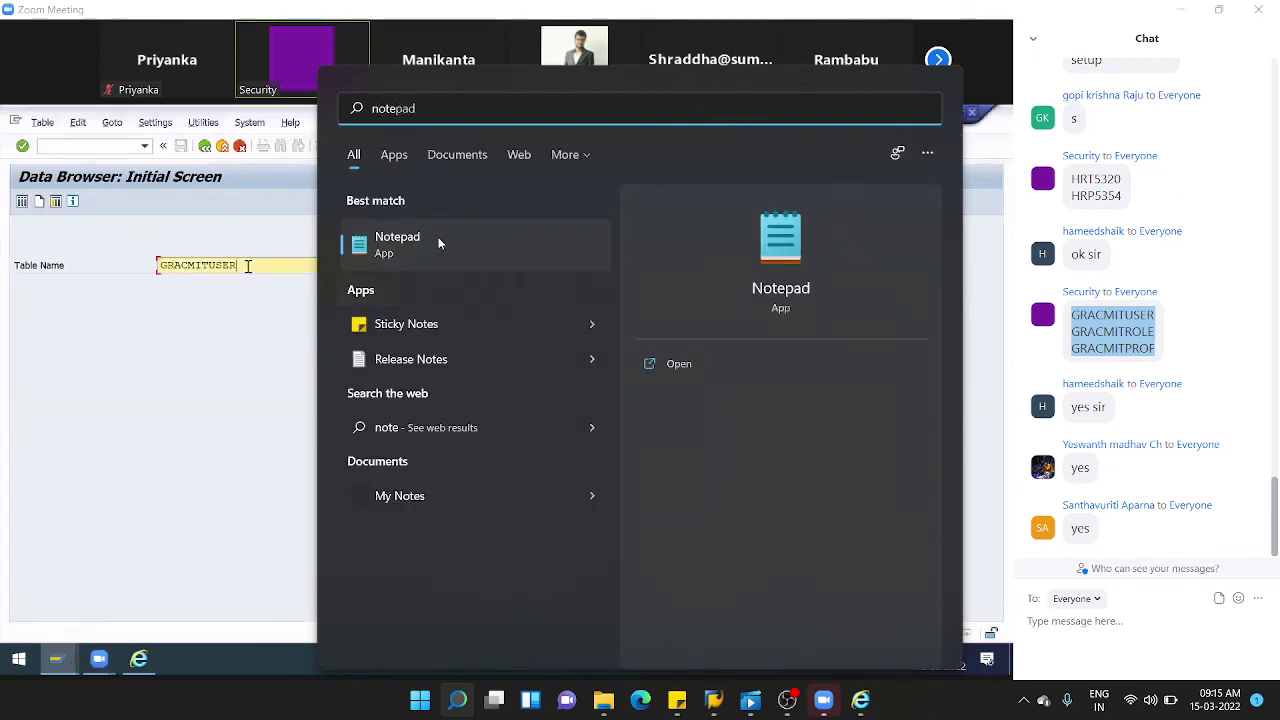
left_click(140, 362)
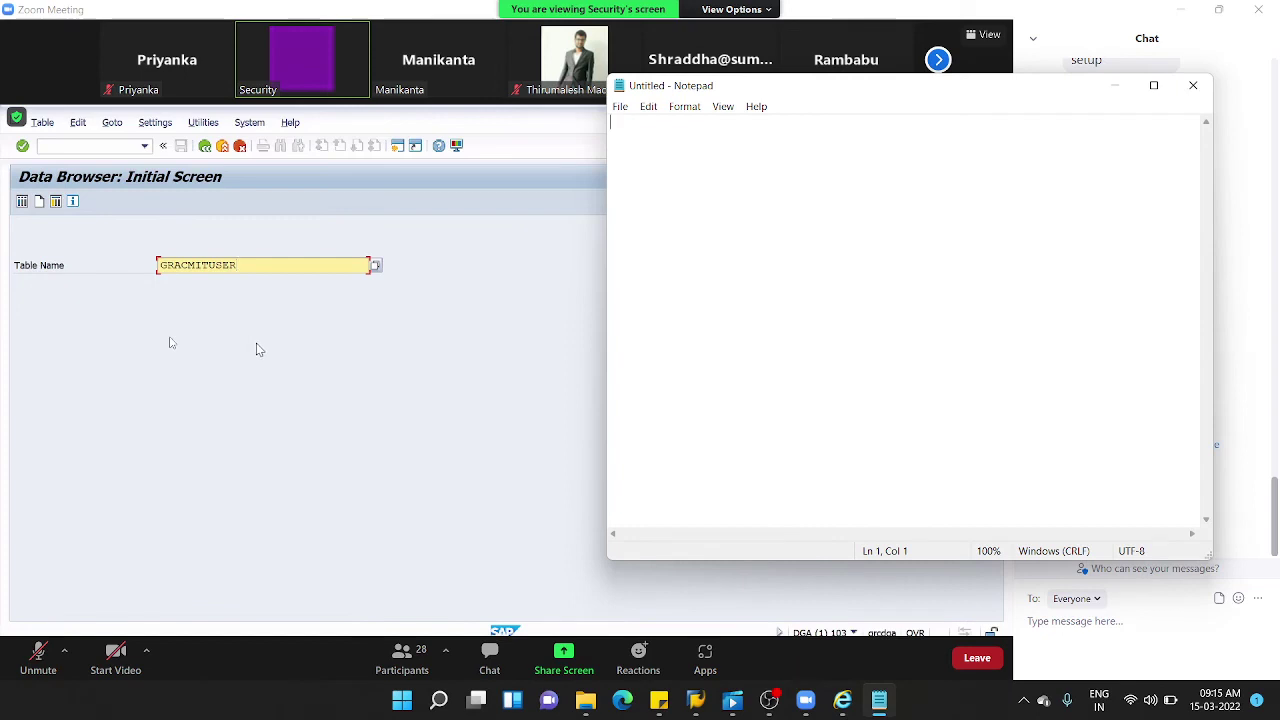
key("ctrl+v")
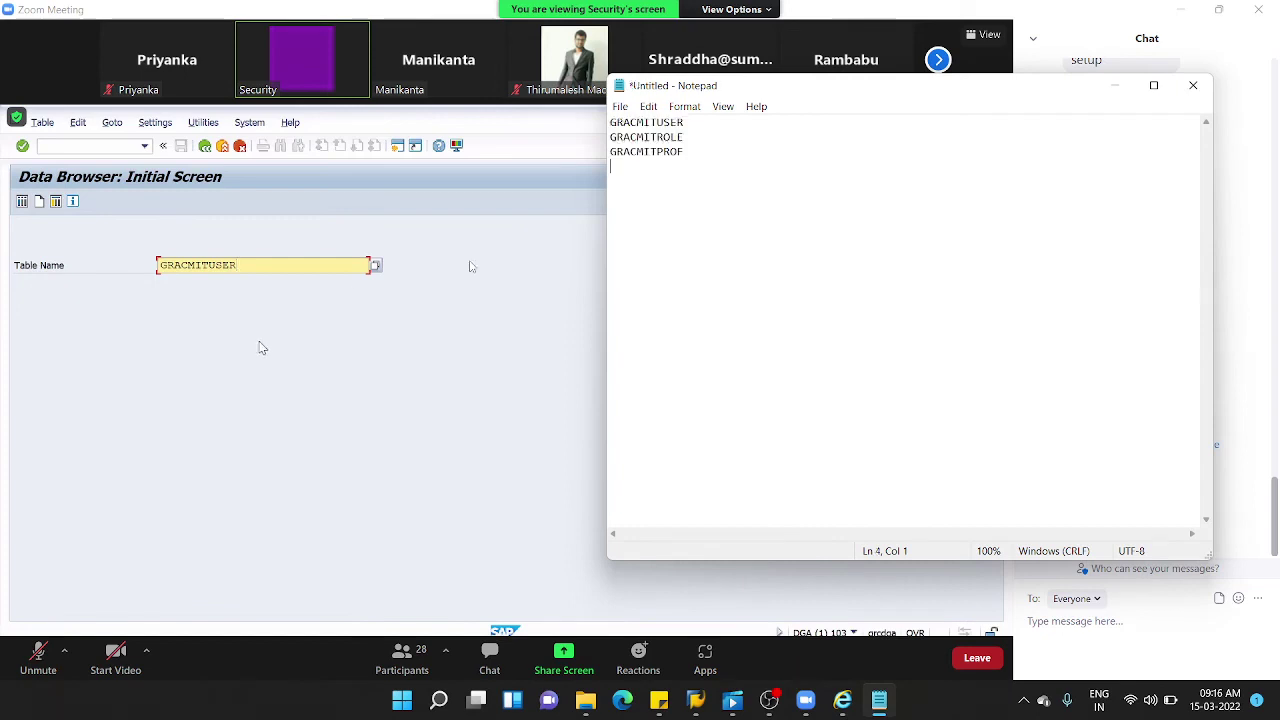
- Copy HRT5320 and HRP5354 from the Zoom chat and paste them into the notes
left_click(543, 318)
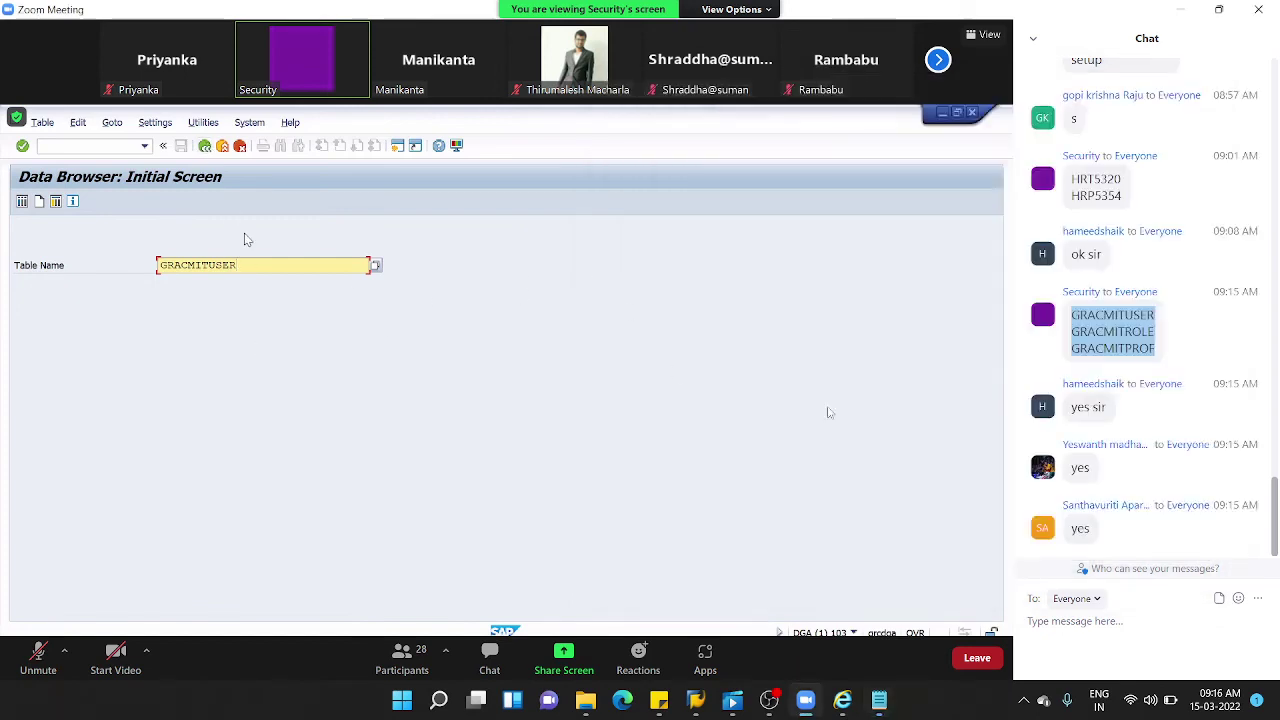
scroll(1122, 432, "up", 2)
scroll(1122, 432, "up", 1)
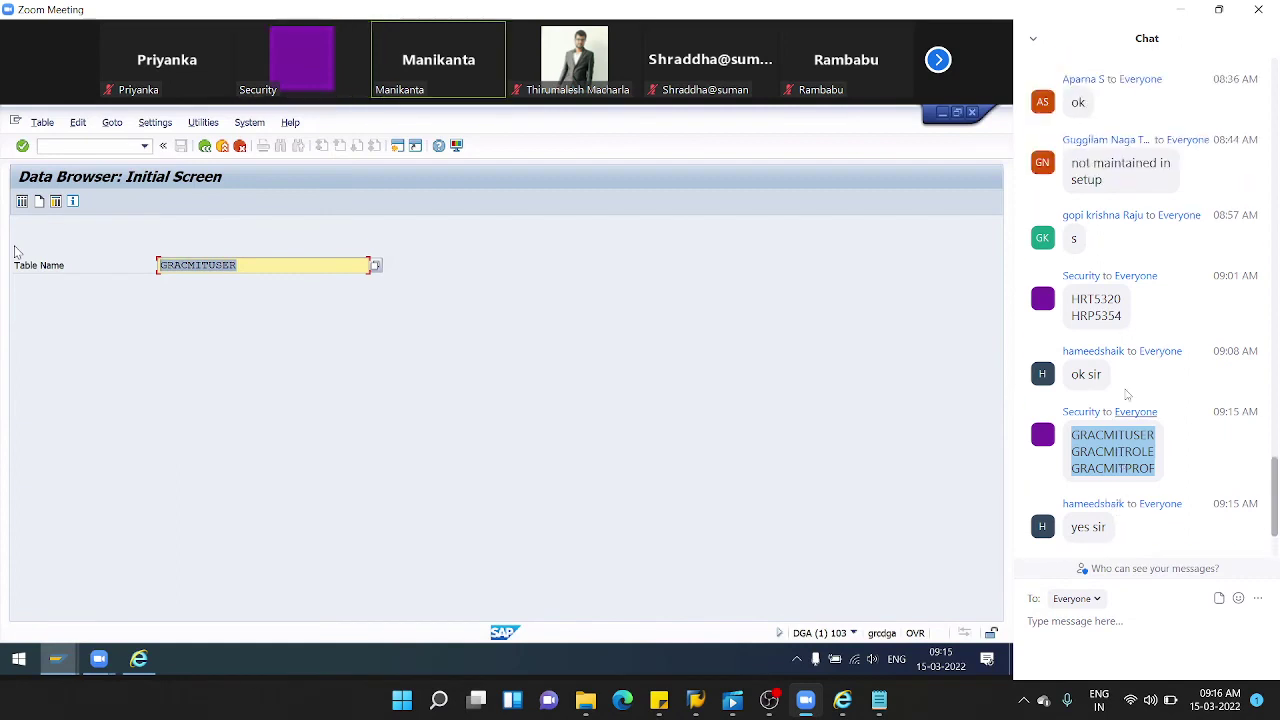
left_click_drag(1123, 316, 1070, 297)
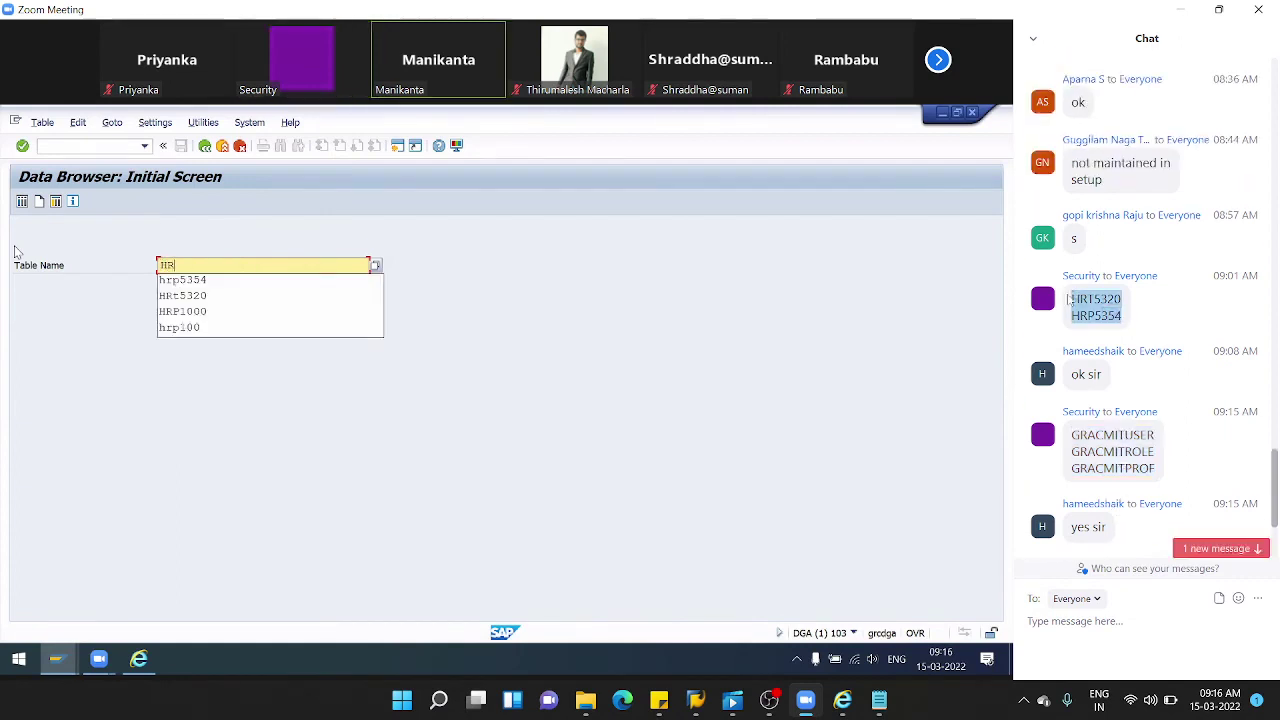
right_click(1101, 309)
left_click(1124, 317)
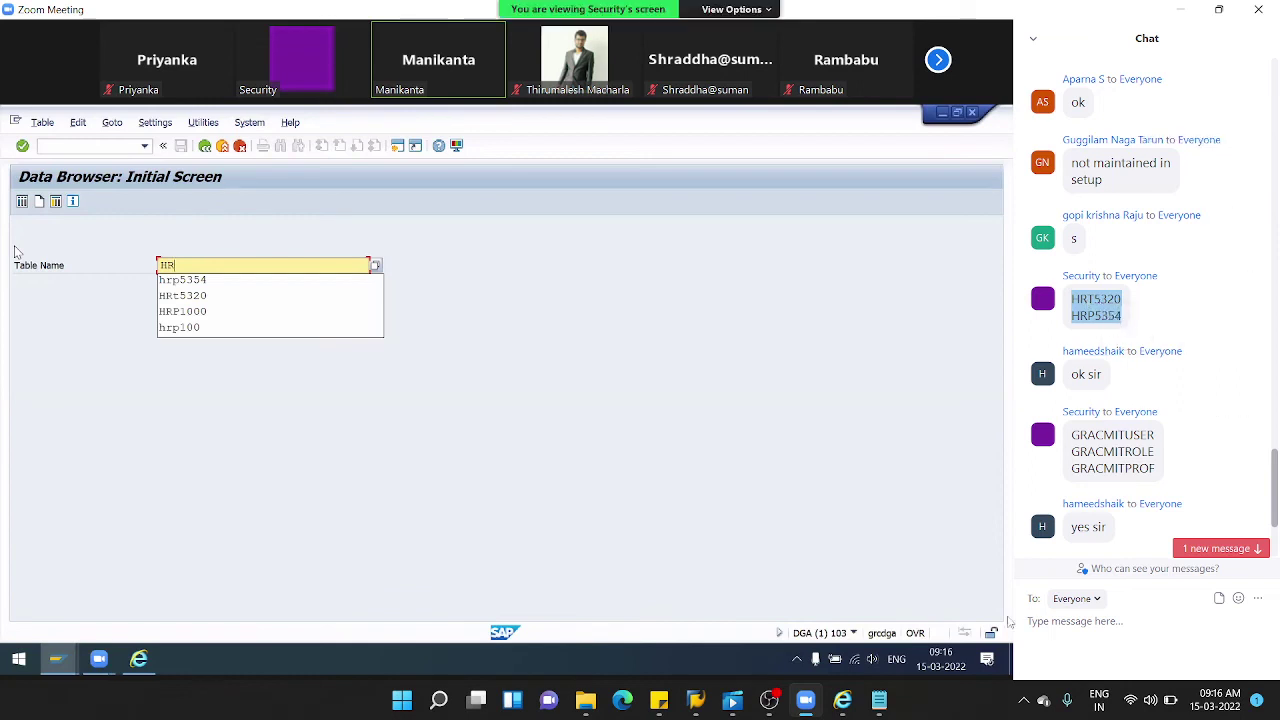
left_click(879, 703)
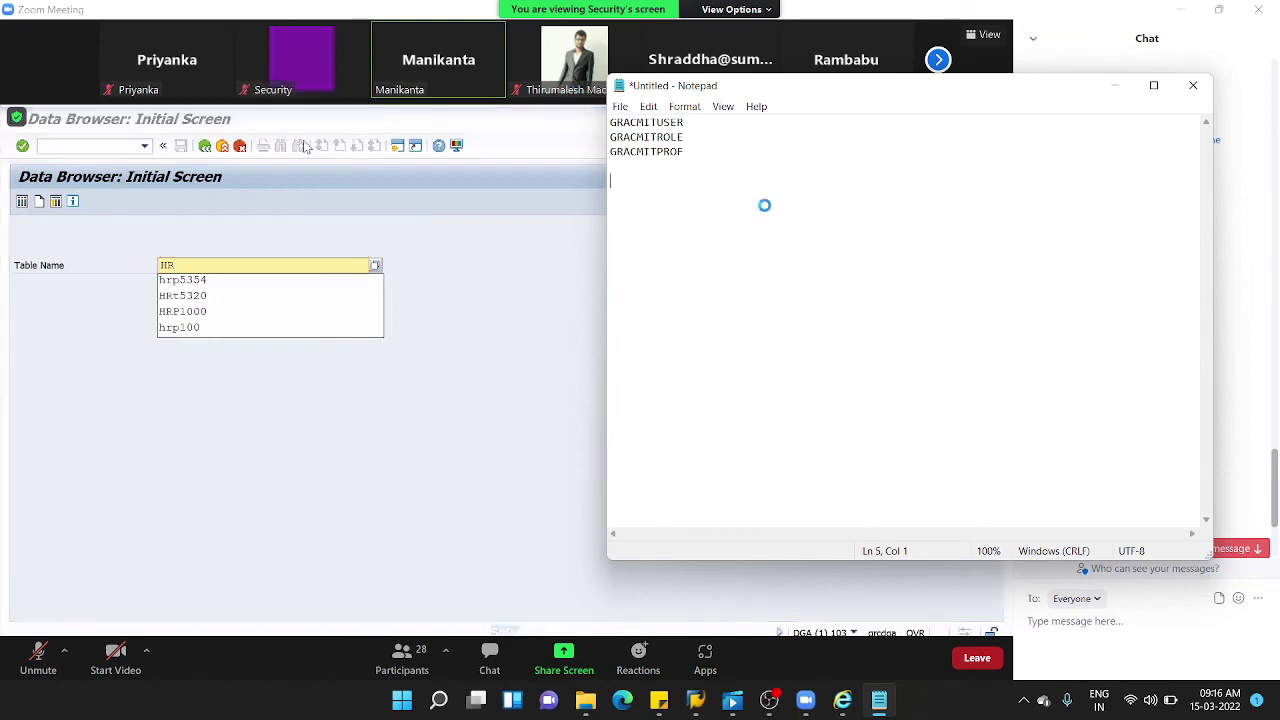
key("ctrl+v")
key("Return")
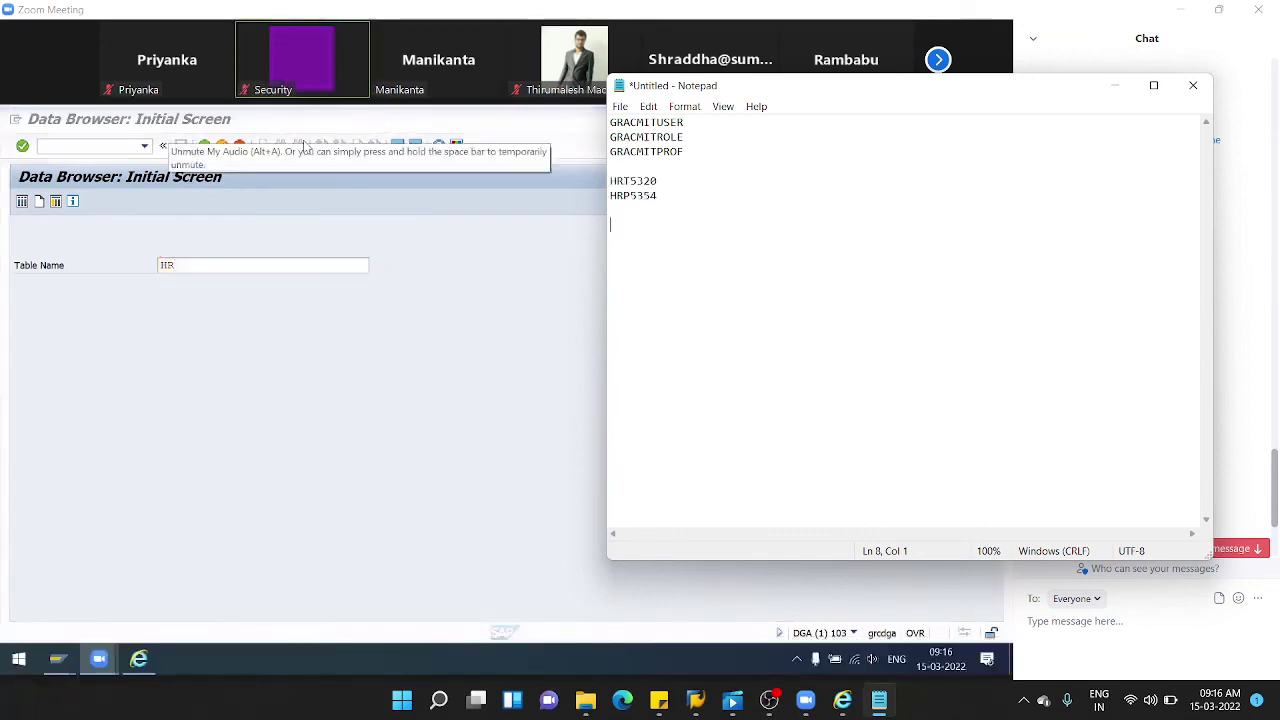
- Paste the '1031 Critical roles' chat message into the notes, split before 'collects'
left_click(514, 320)
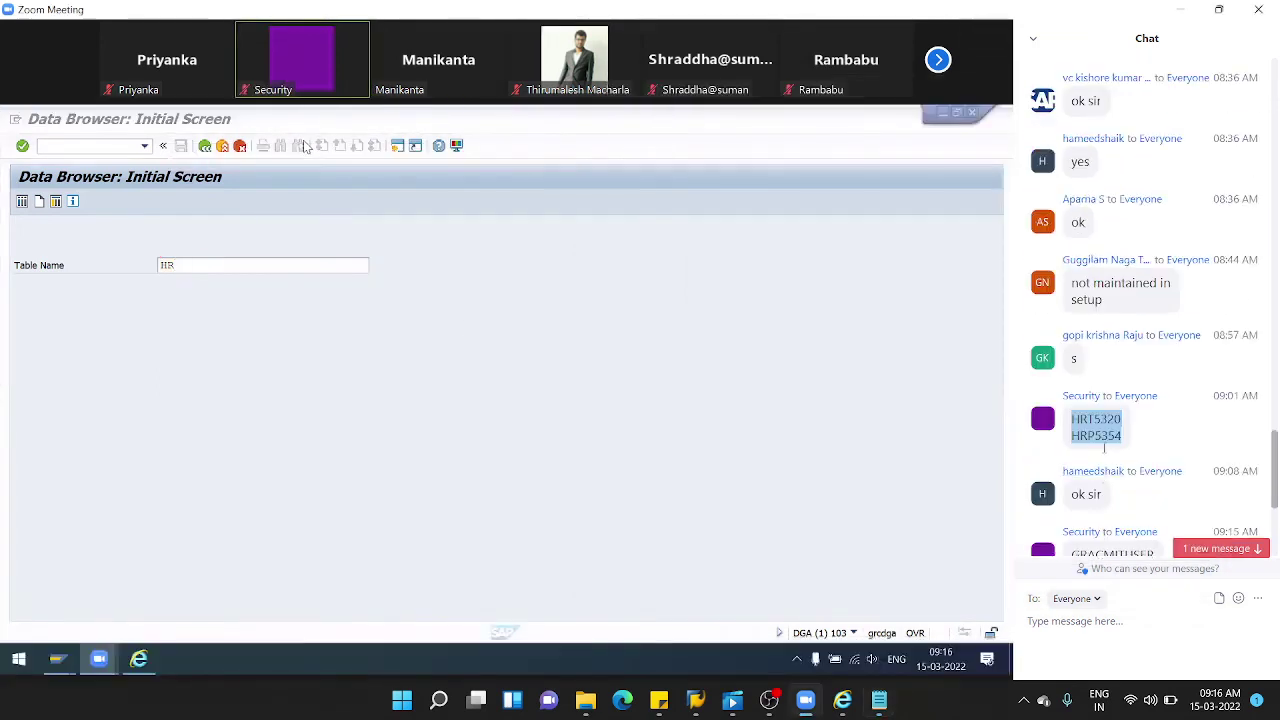
scroll(1104, 447, "up", 6)
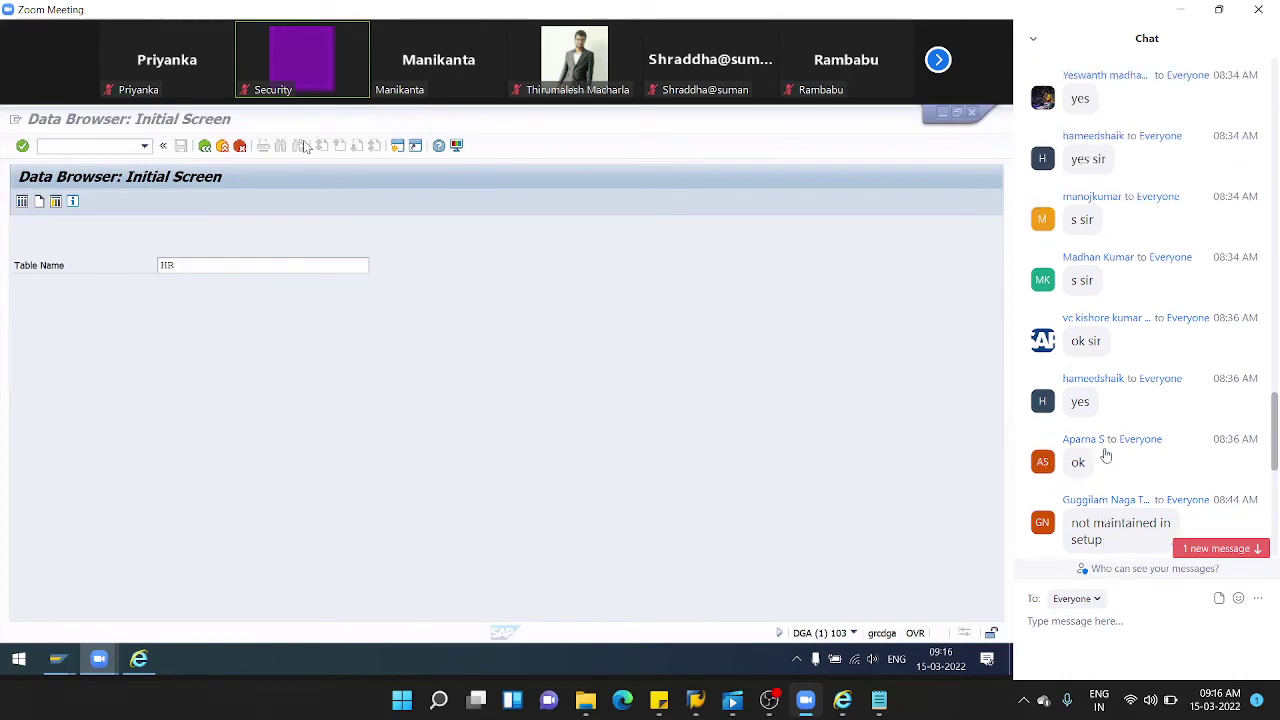
scroll(1106, 455, "up", 8)
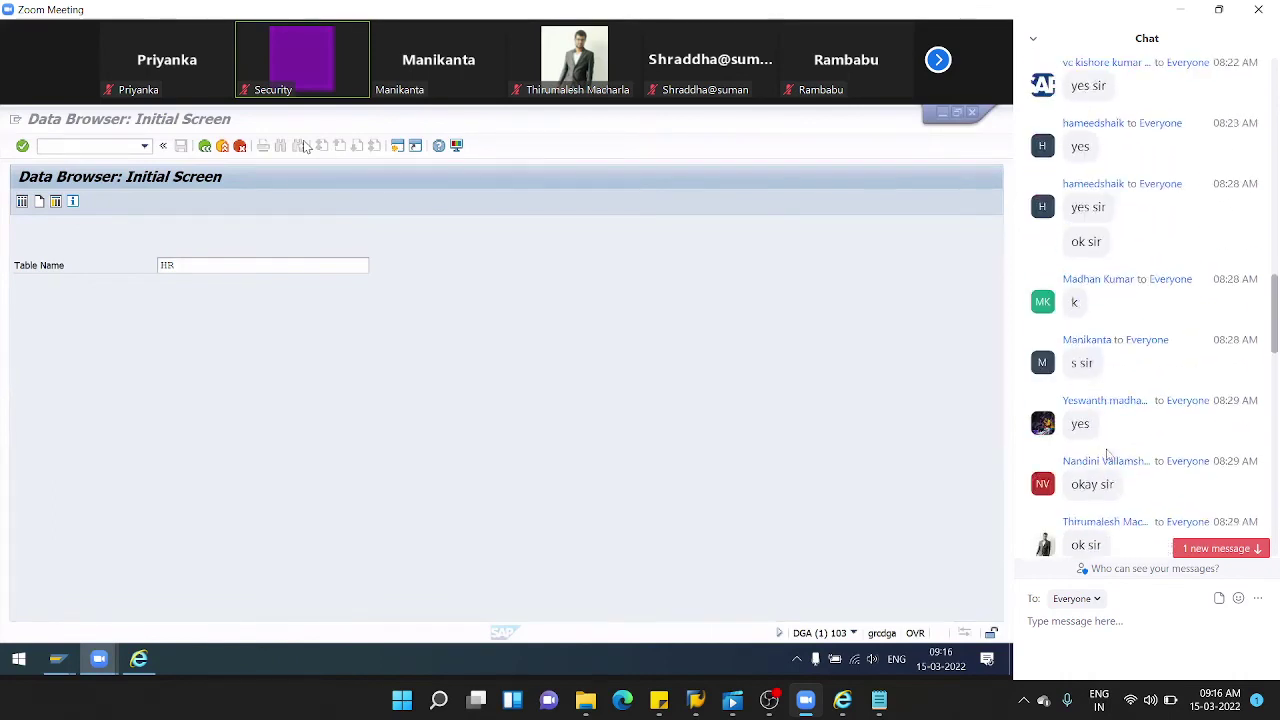
scroll(1108, 455, "up", 3)
left_click_drag(1149, 301, 1066, 212)
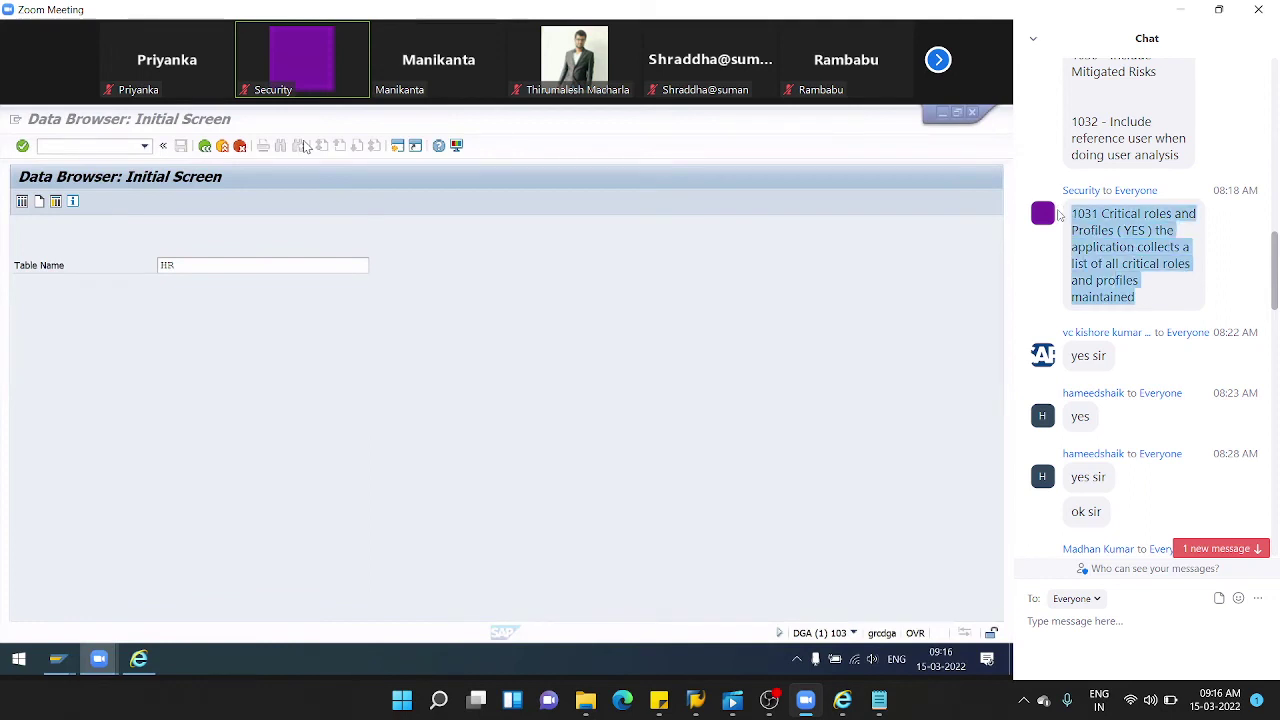
left_click(879, 700)
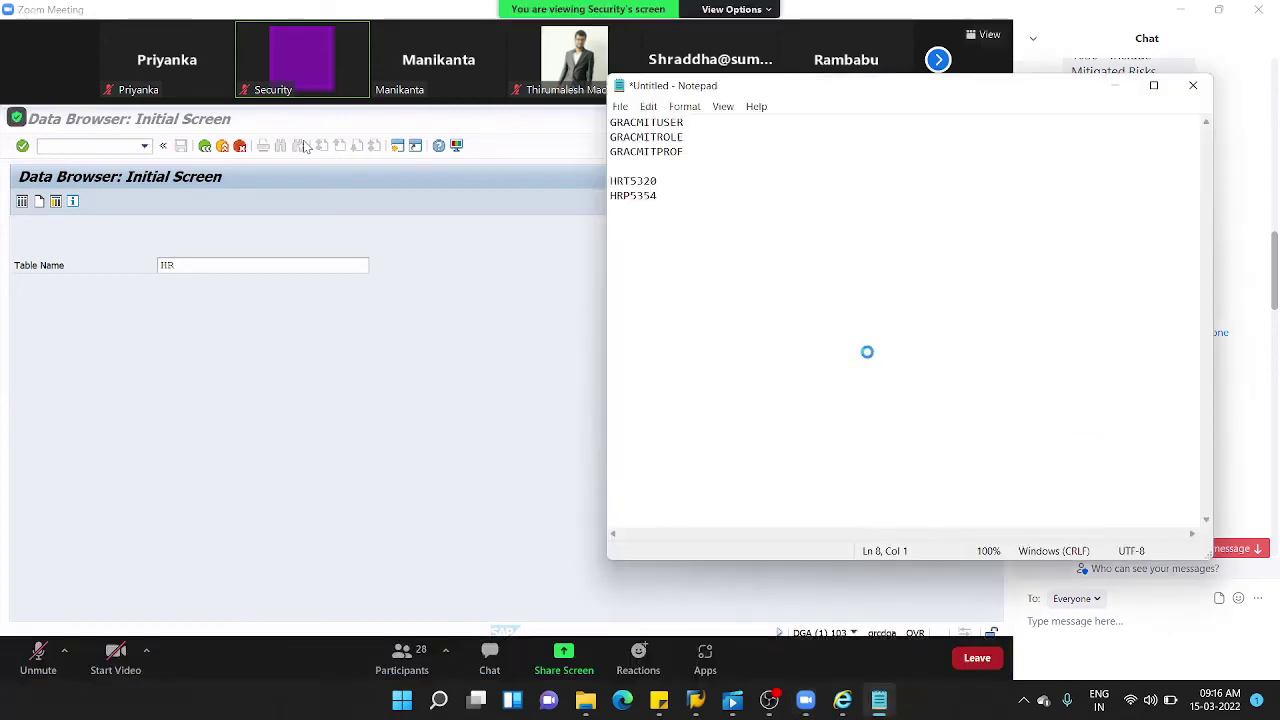
key("ctrl+v")
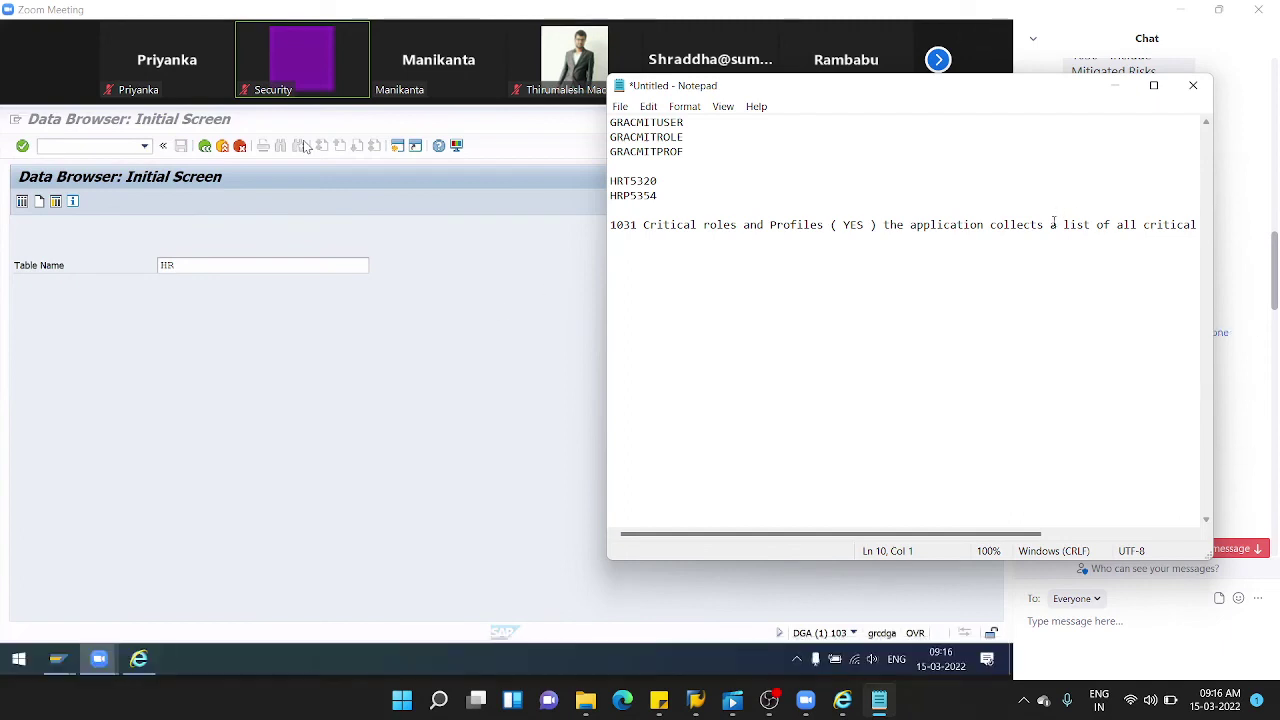
left_click(991, 224)
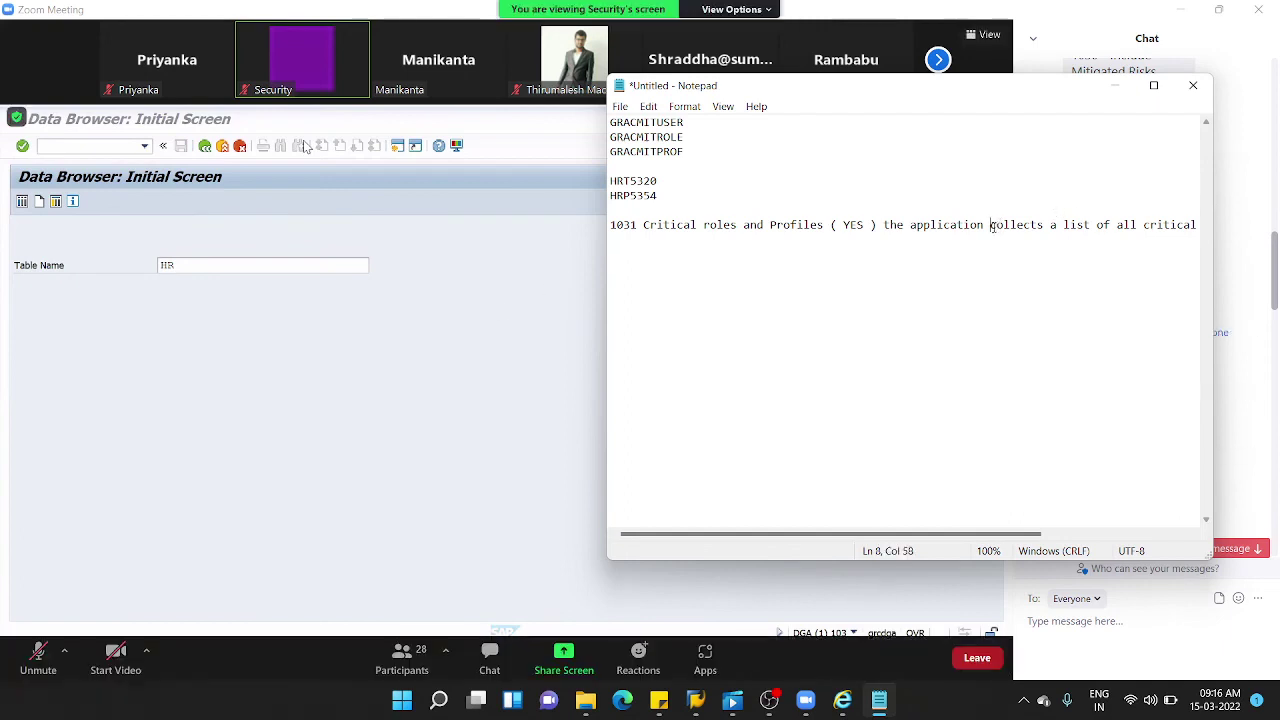
key("Return")
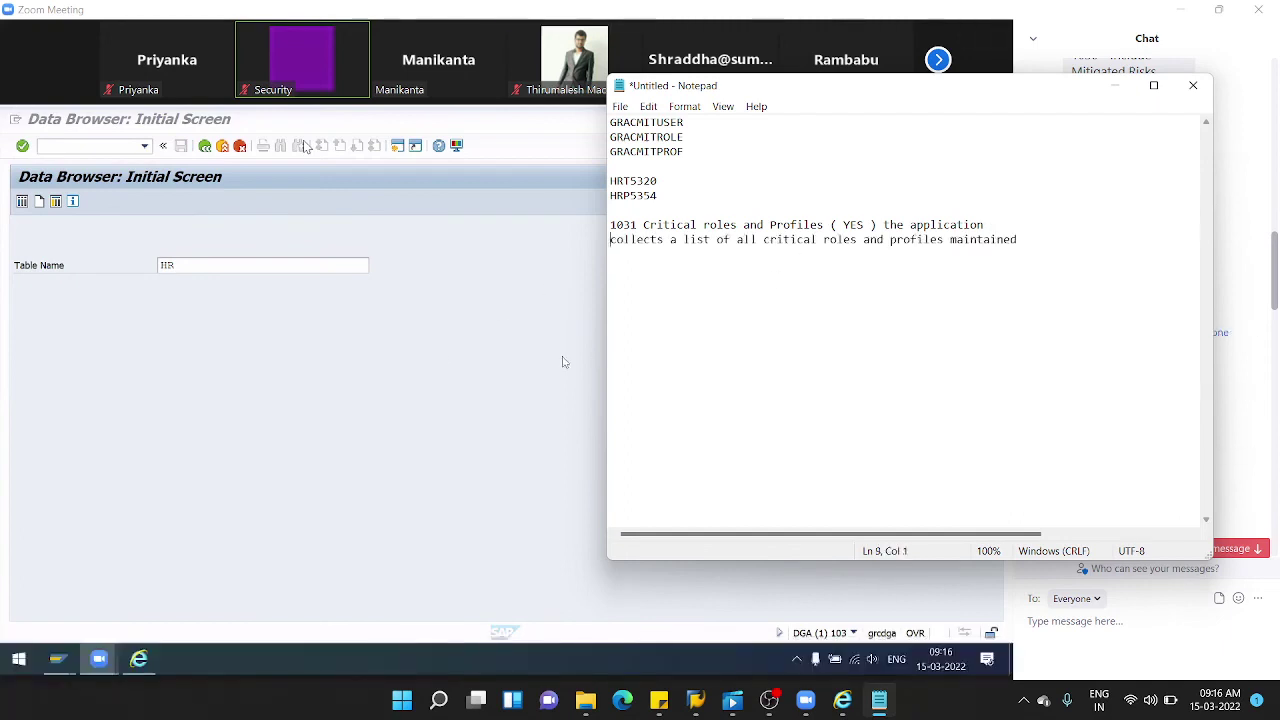
- Copy the 1028–1032 user-analysis parameter notes from chat and paste them above the 1031 note
left_click(590, 348)
scroll(1250, 330, "up", 2)
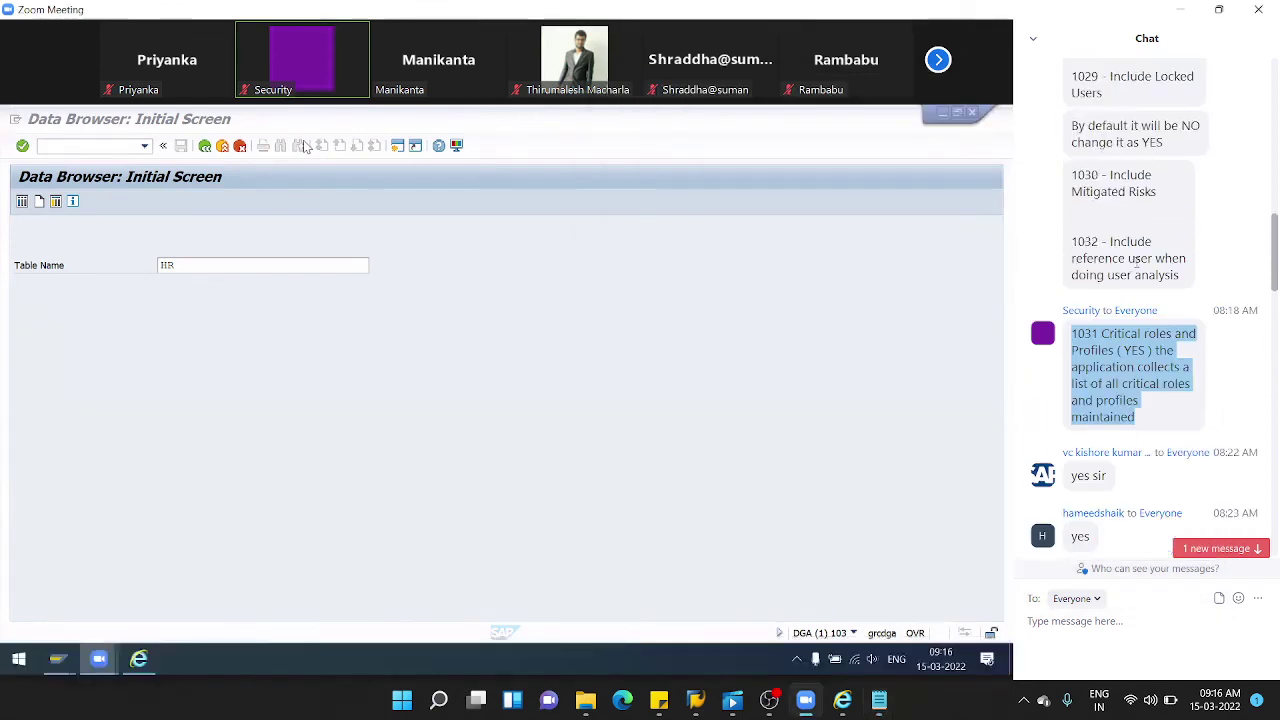
scroll(1072, 241, "up", 1)
left_click_drag(1180, 275, 1065, 183)
key("ctrl+c")
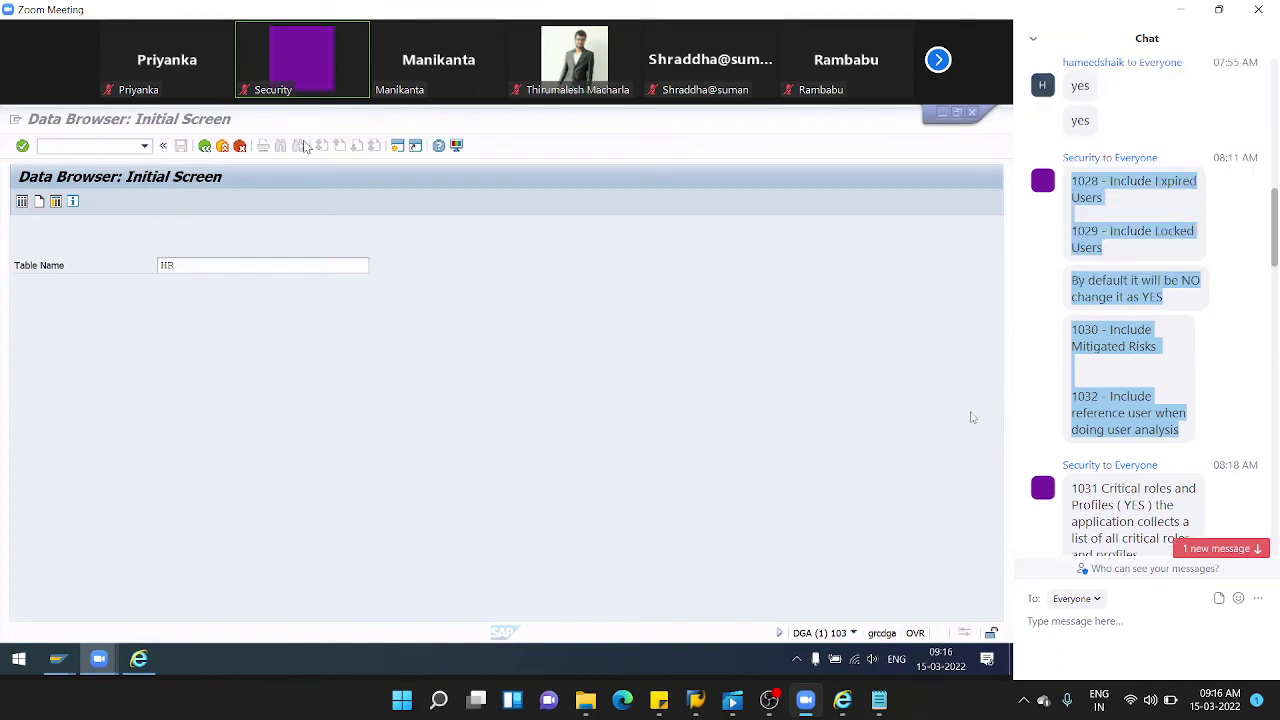
left_click(879, 700)
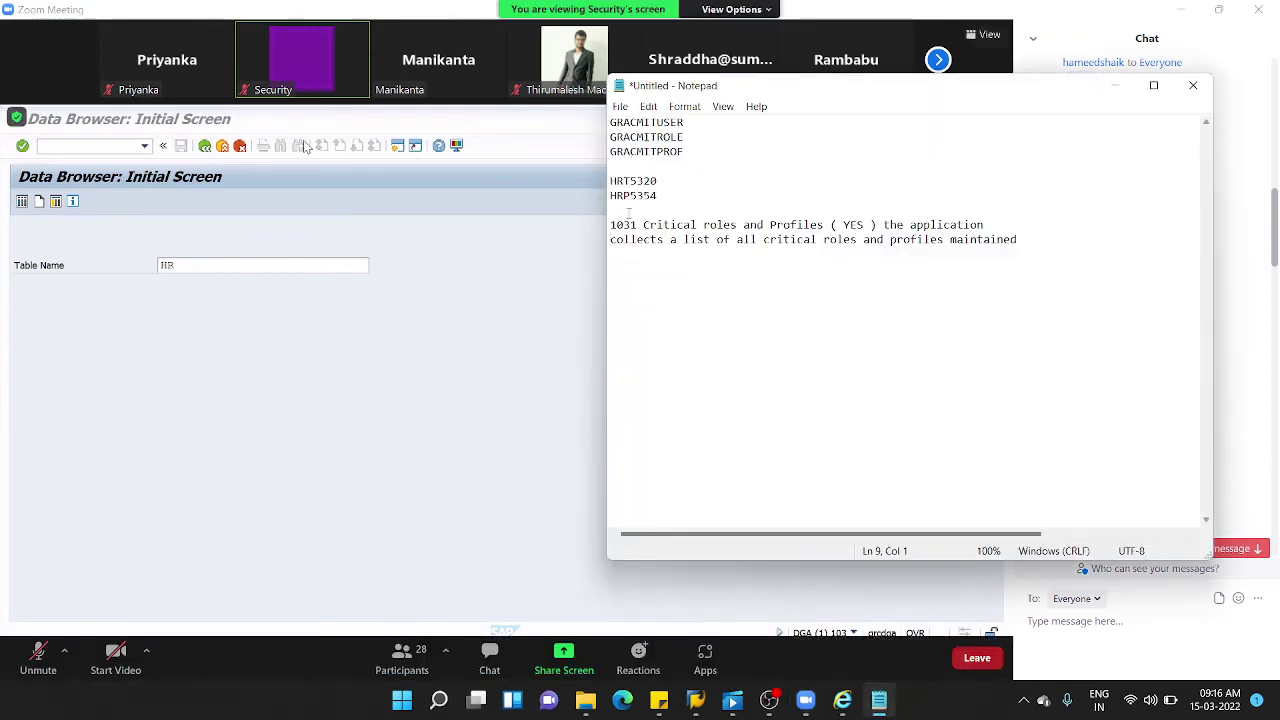
key("Return")
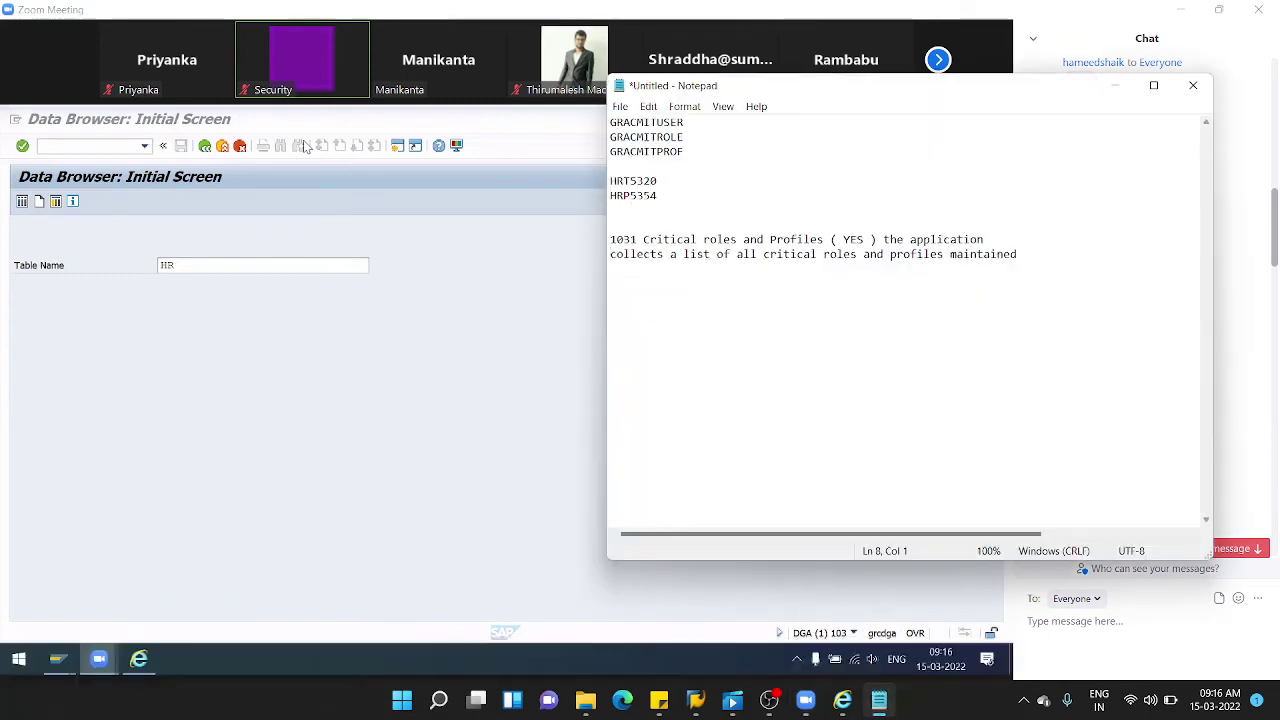
key("ctrl+v")
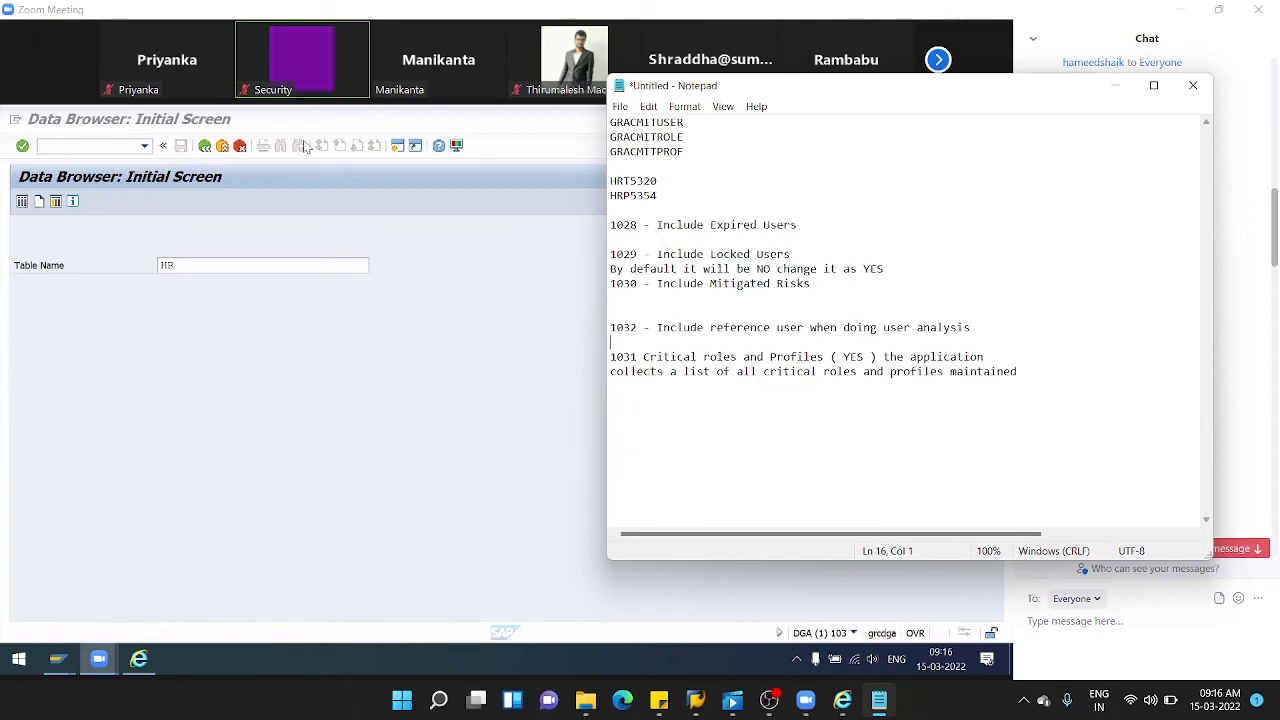
left_click(488, 407)
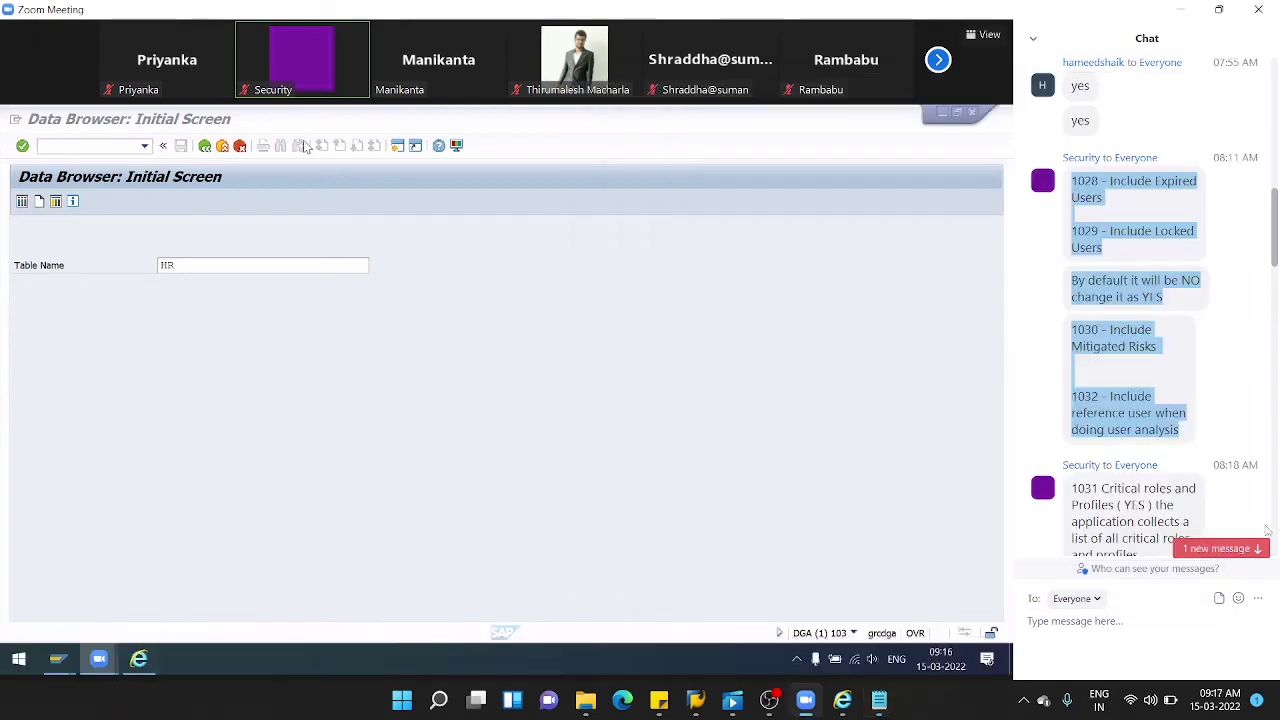
scroll(1214, 423, "up", 5)
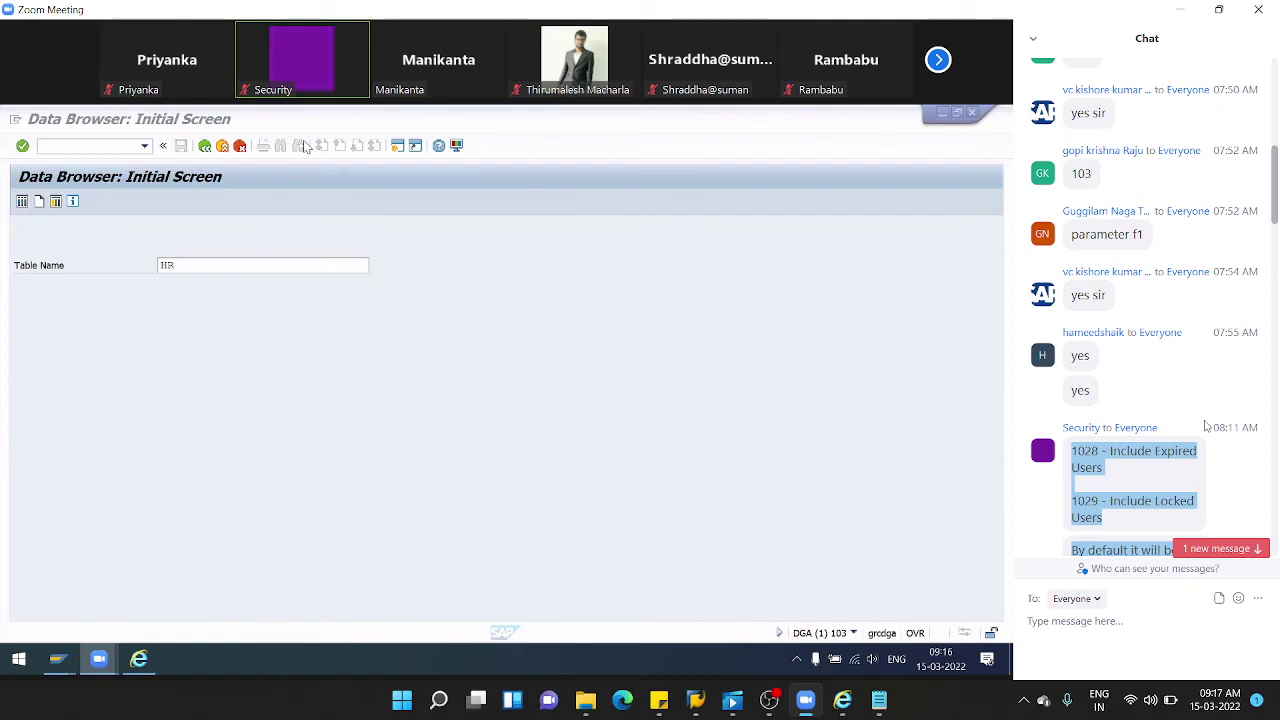
scroll(1206, 427, "up", 5)
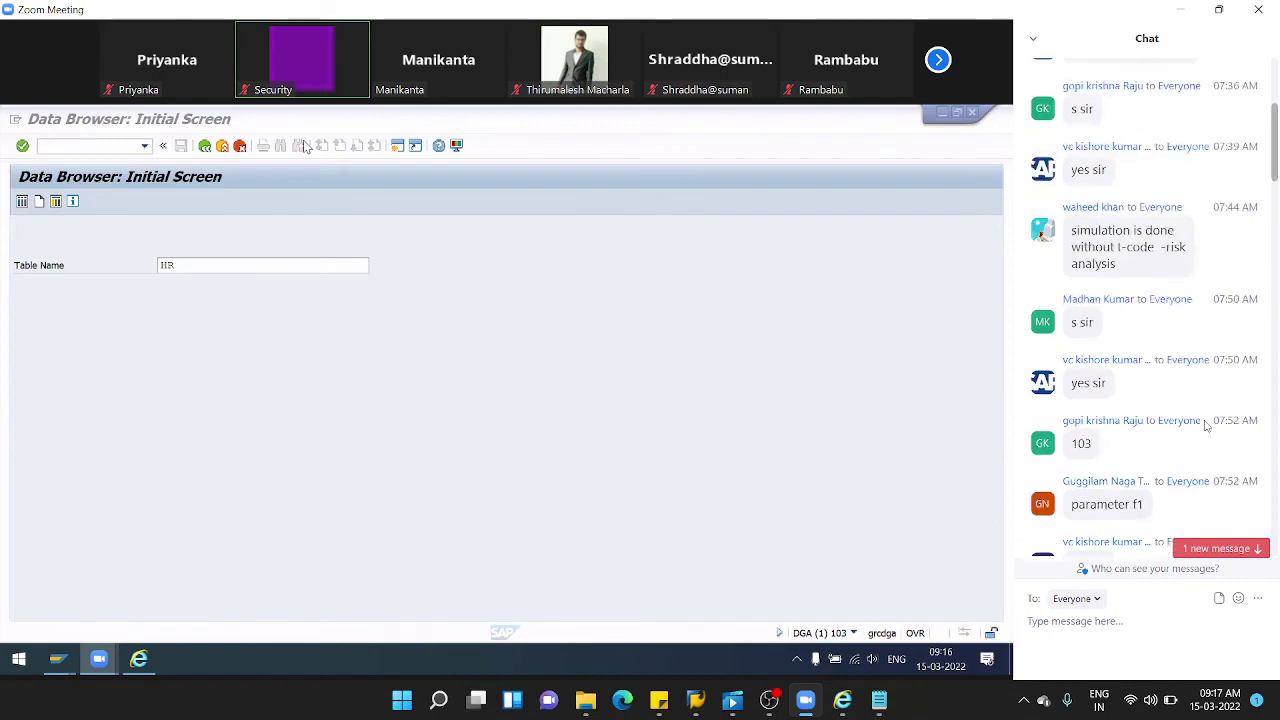
scroll(1206, 427, "up", 5)
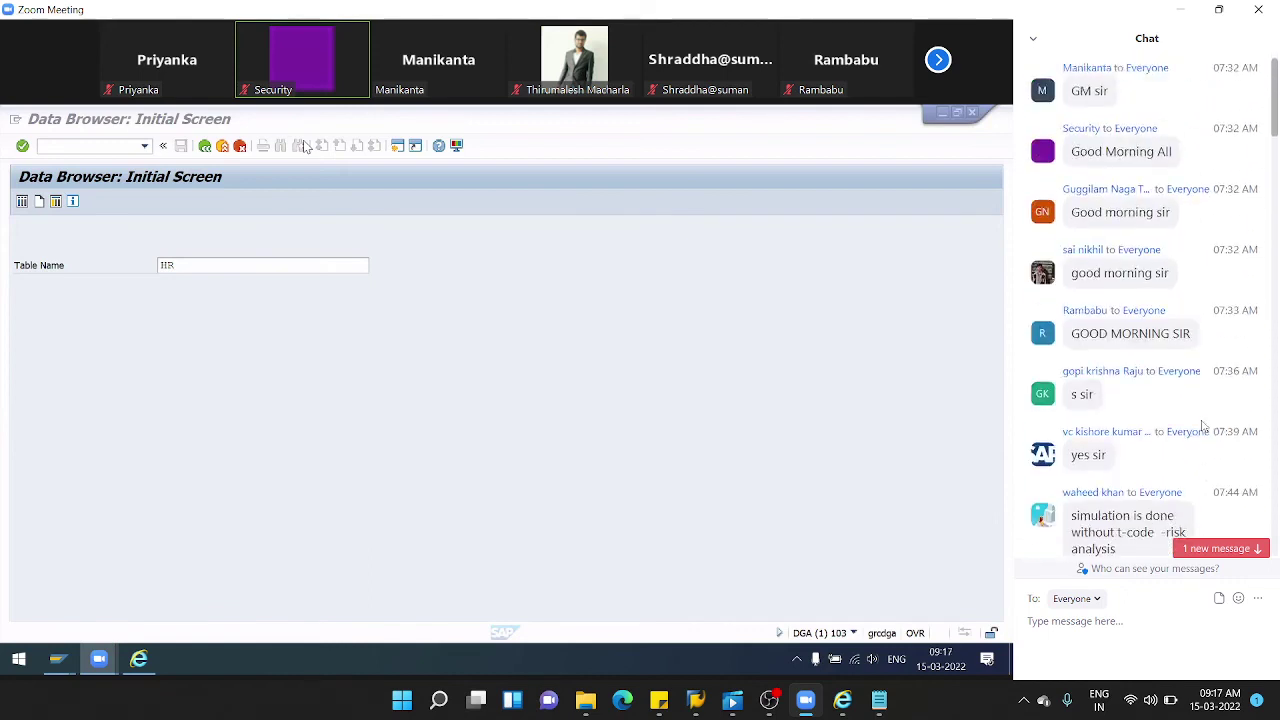
scroll(1210, 420, "down", 3)
- Enter table HRP1000 in SE16 and go to its selection screen
scroll(1218, 390, "down", 15)
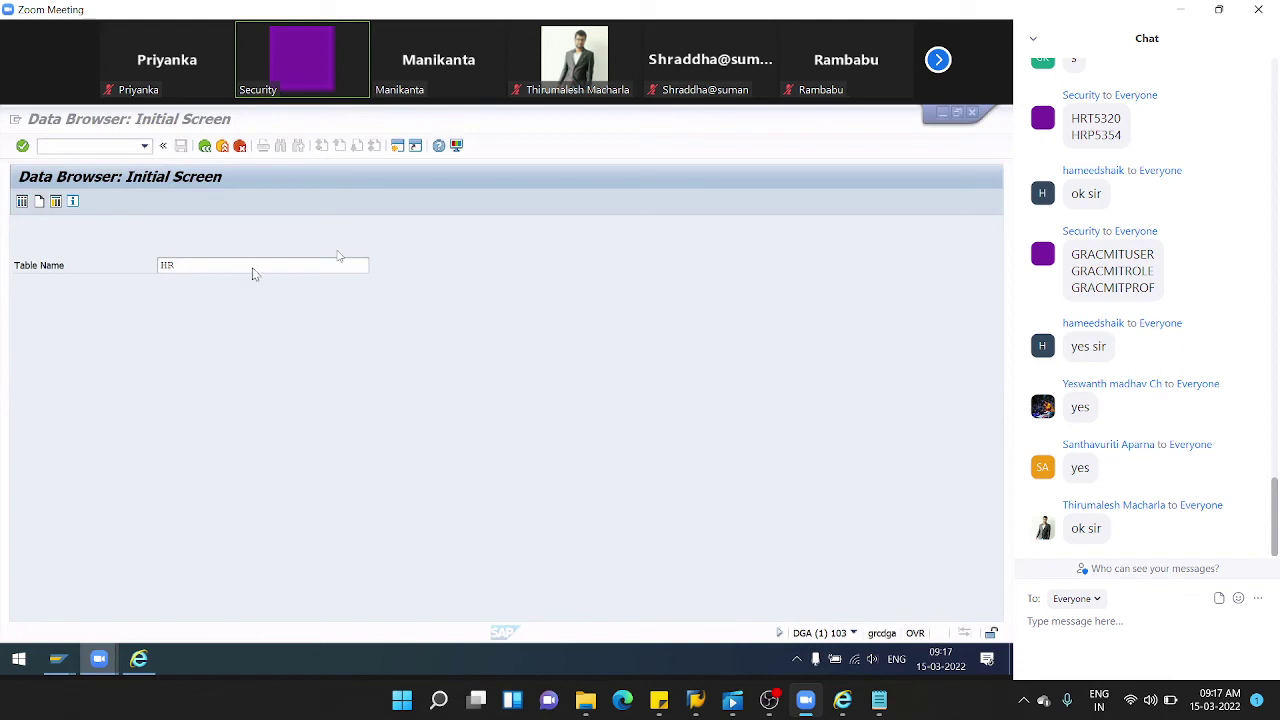
left_click(181, 264)
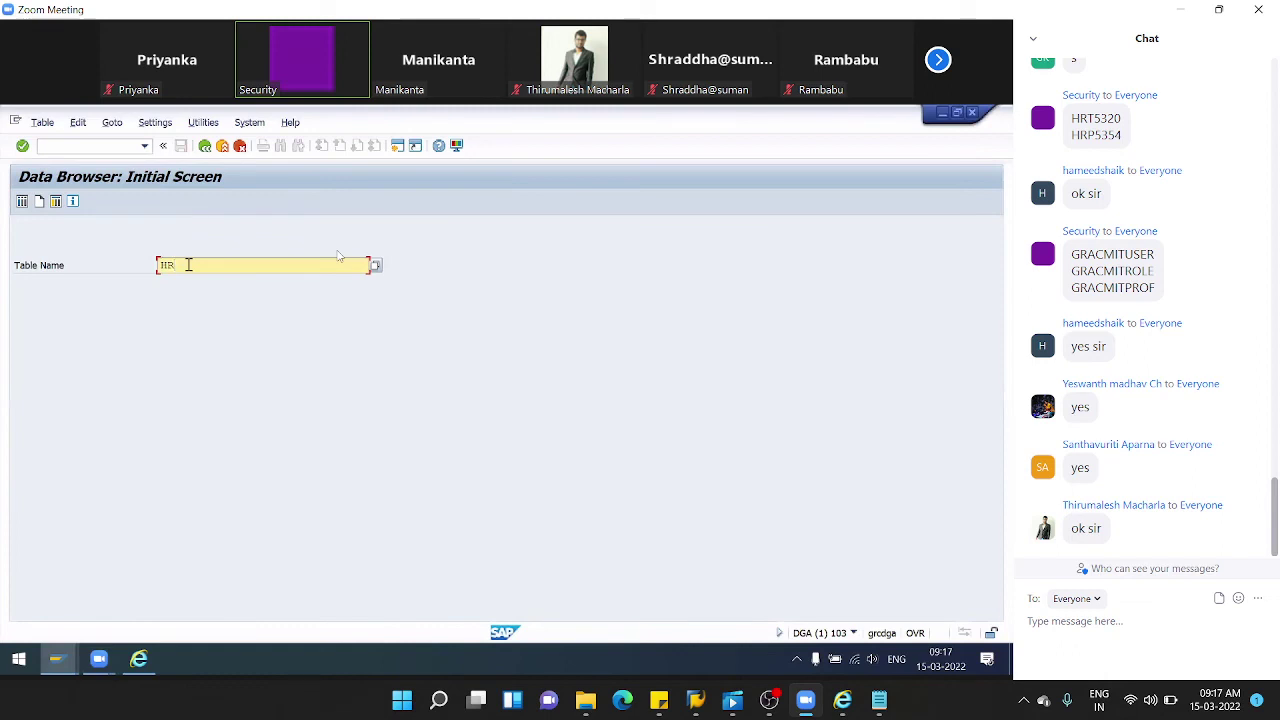
type("P1")
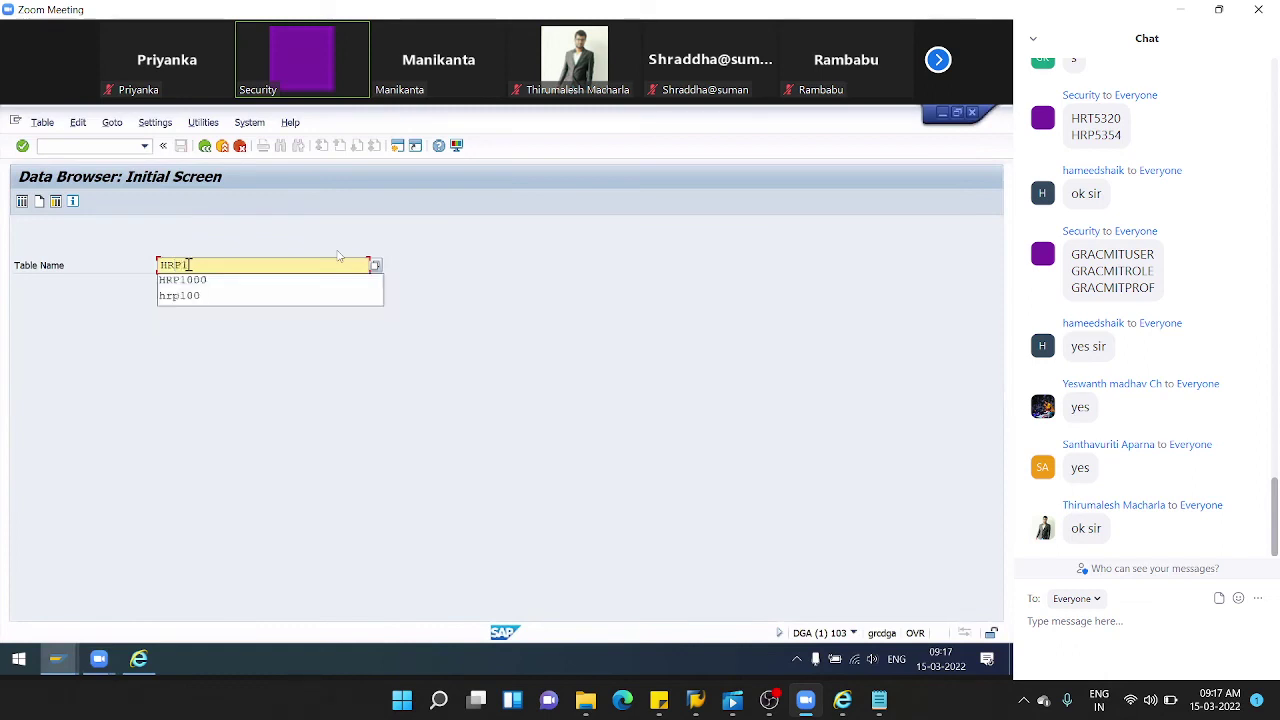
type("000")
key("Return")
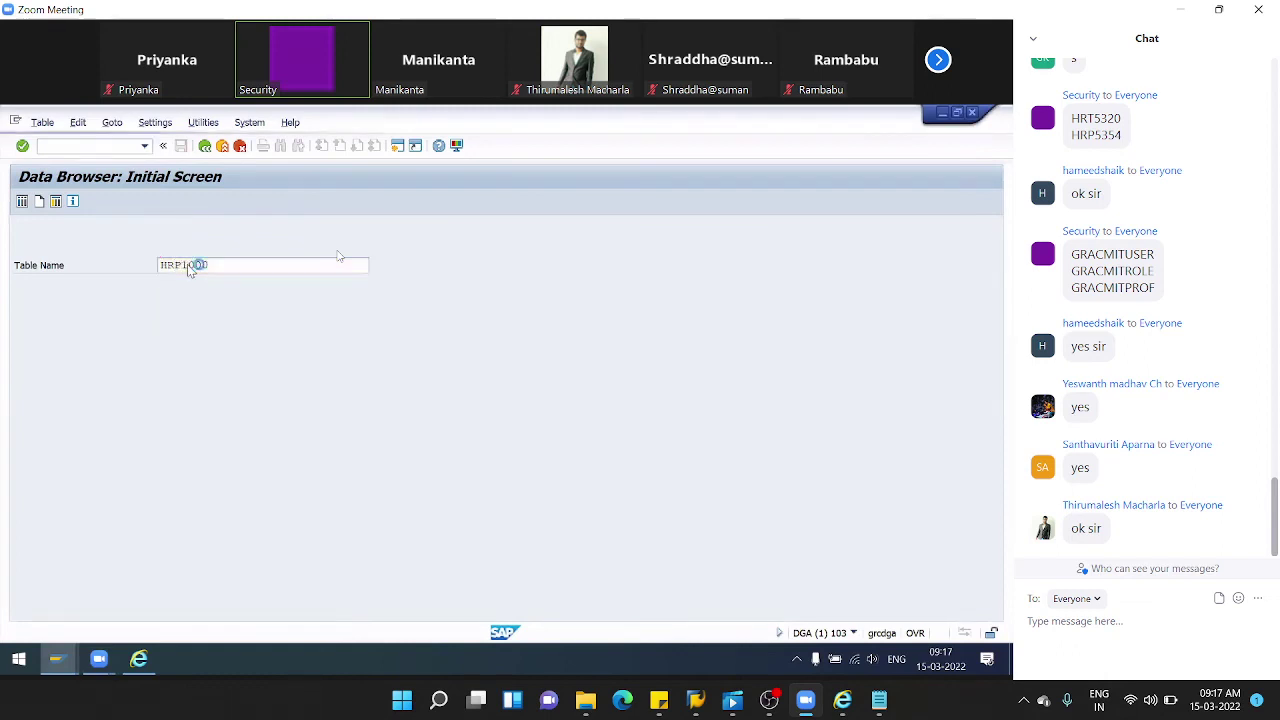
- List all 18 HRP1000 entries and browse their columns through to Search term
left_click(22, 201)
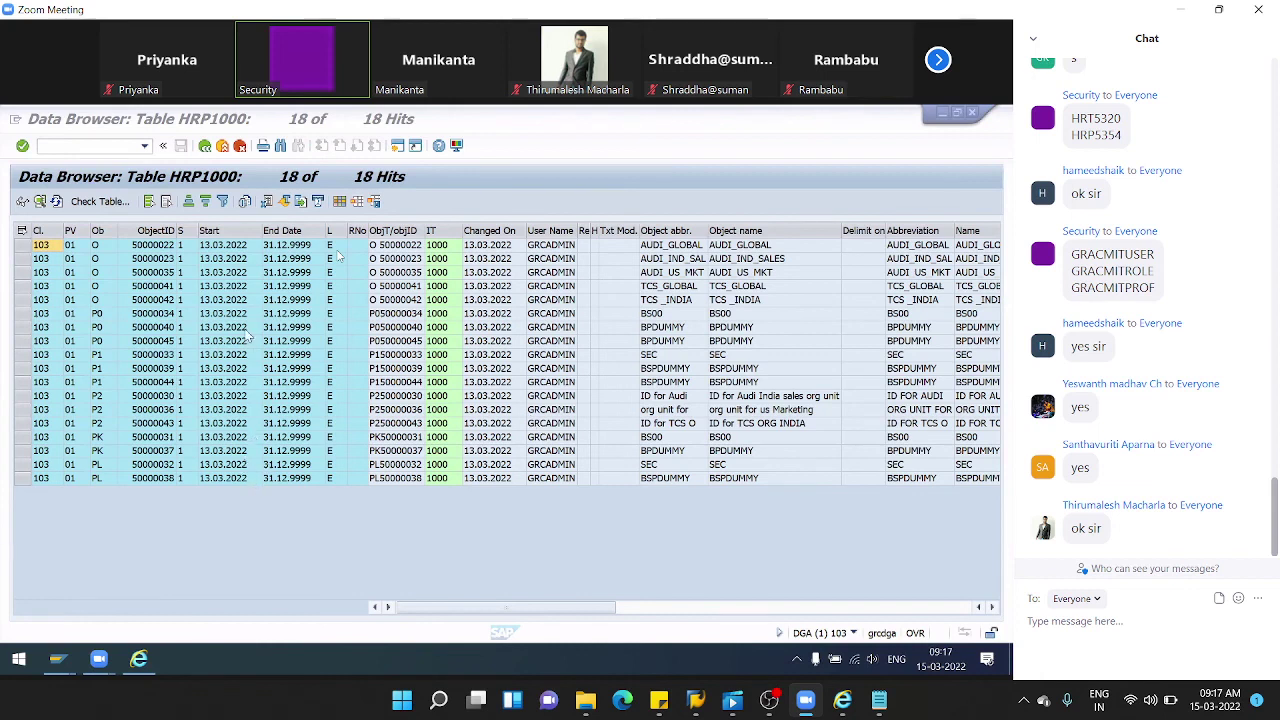
left_click(152, 259)
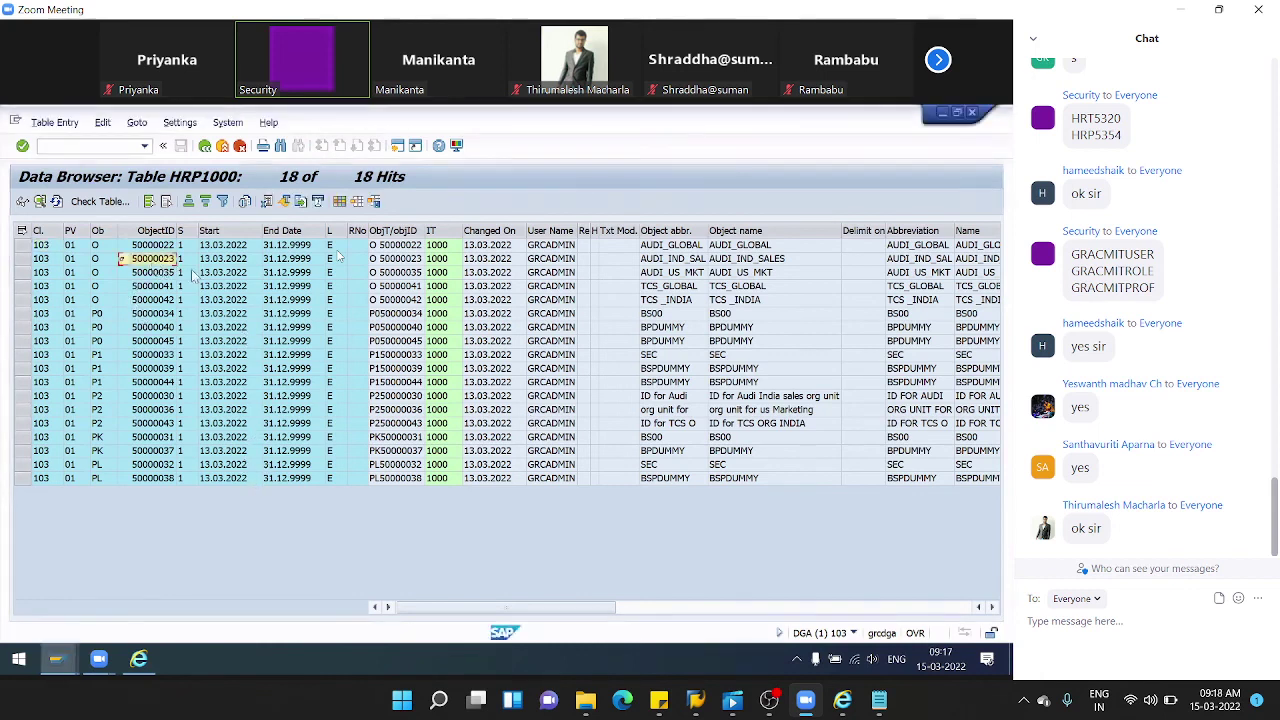
key("Right")
key("Right")
key("Down")
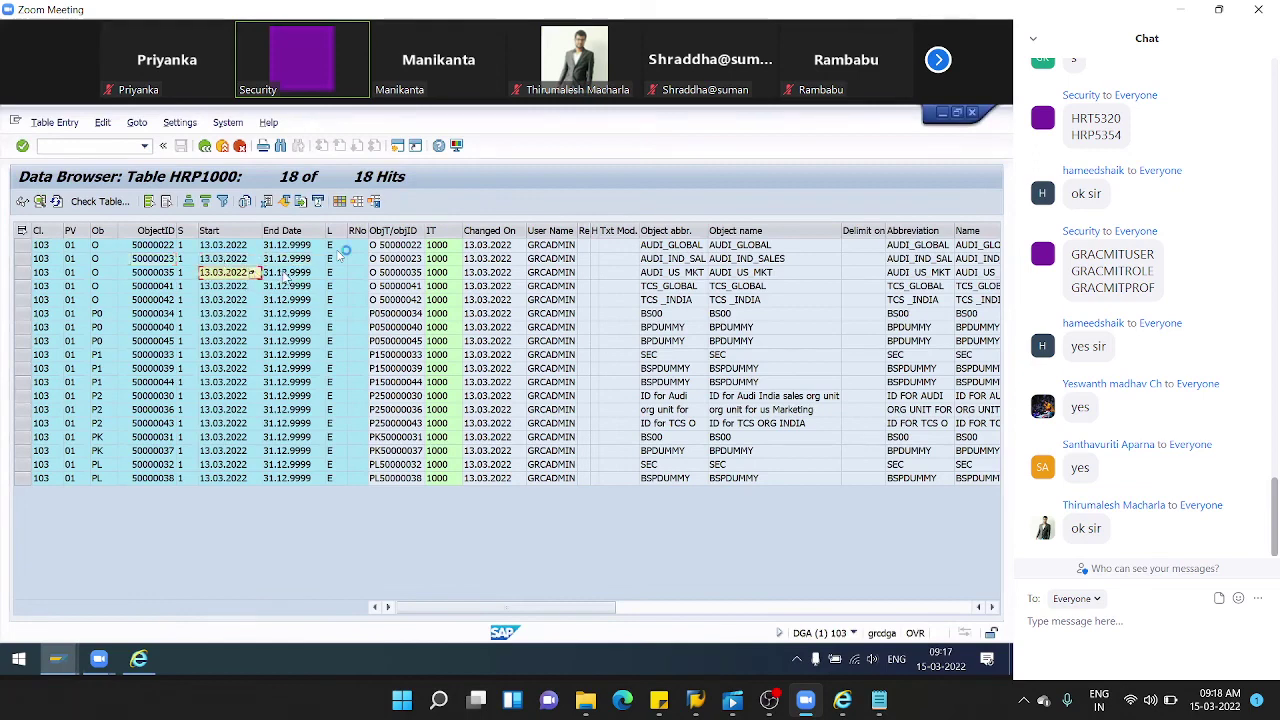
key("Down")
key("Right")
key("Right")
key("Right")
key("Right")
key("Right")
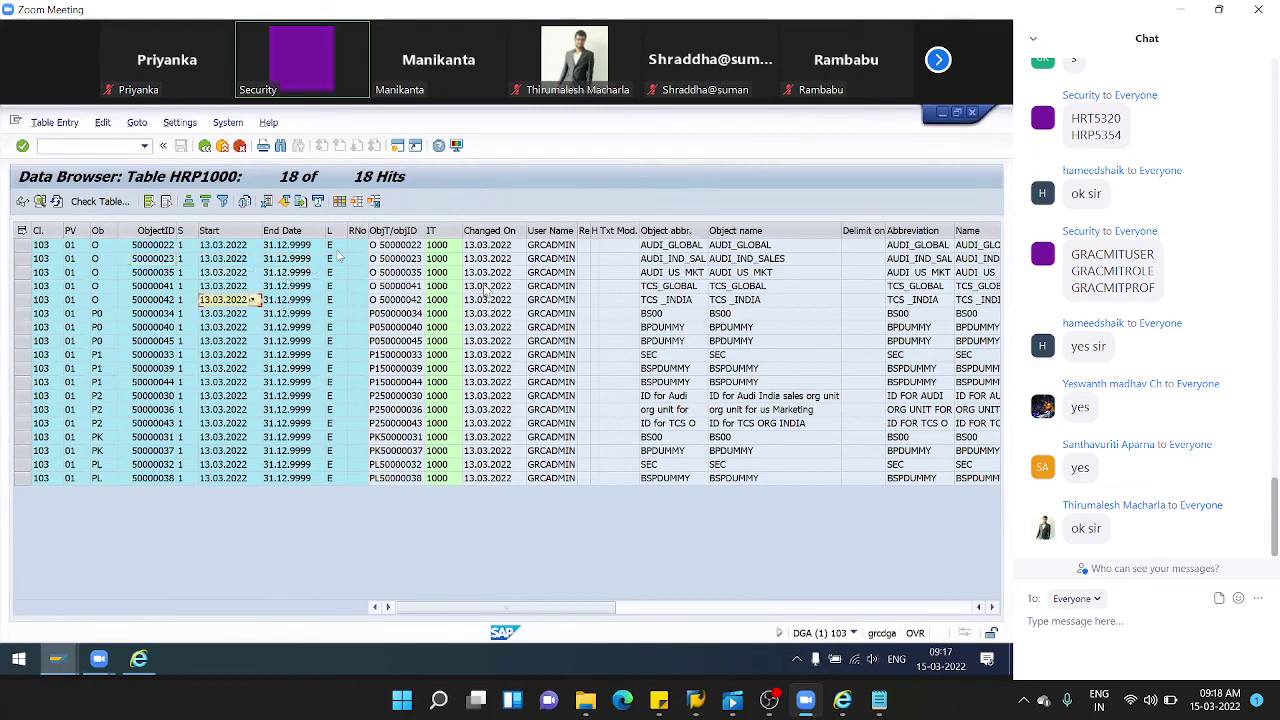
left_click(689, 304)
key("Right")
key("Right")
key("Right")
key("Right")
key("Right")
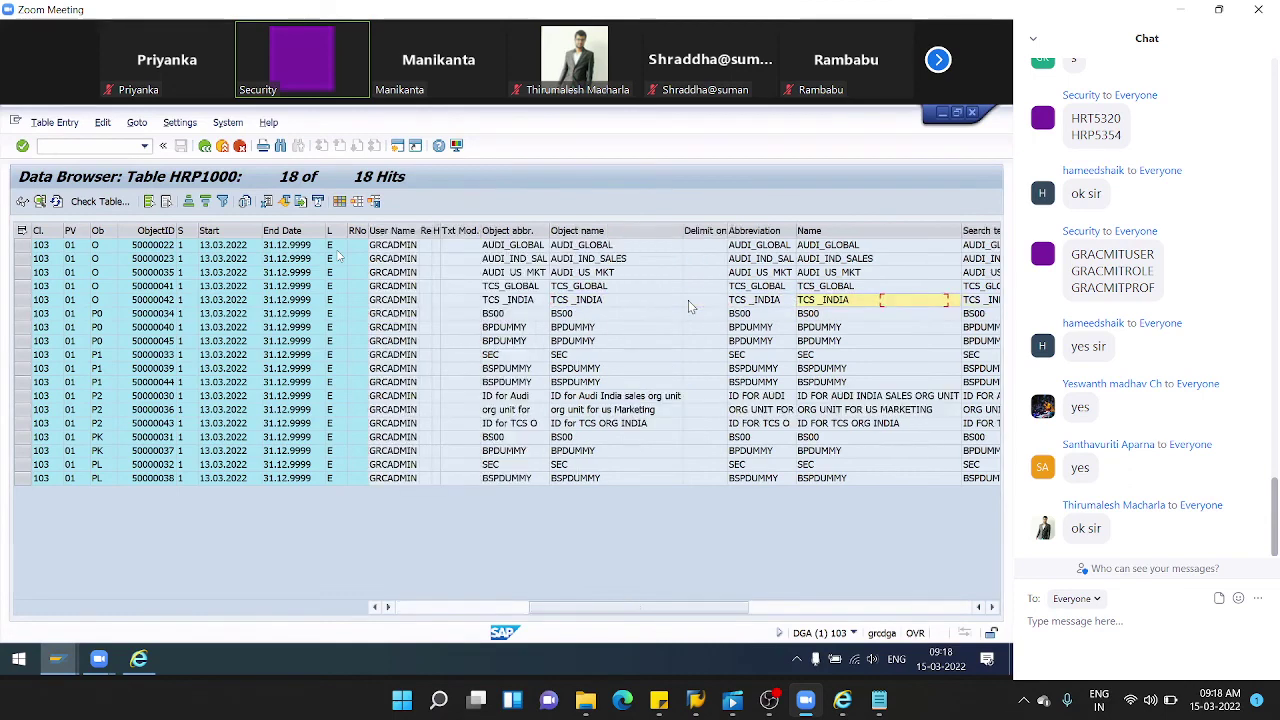
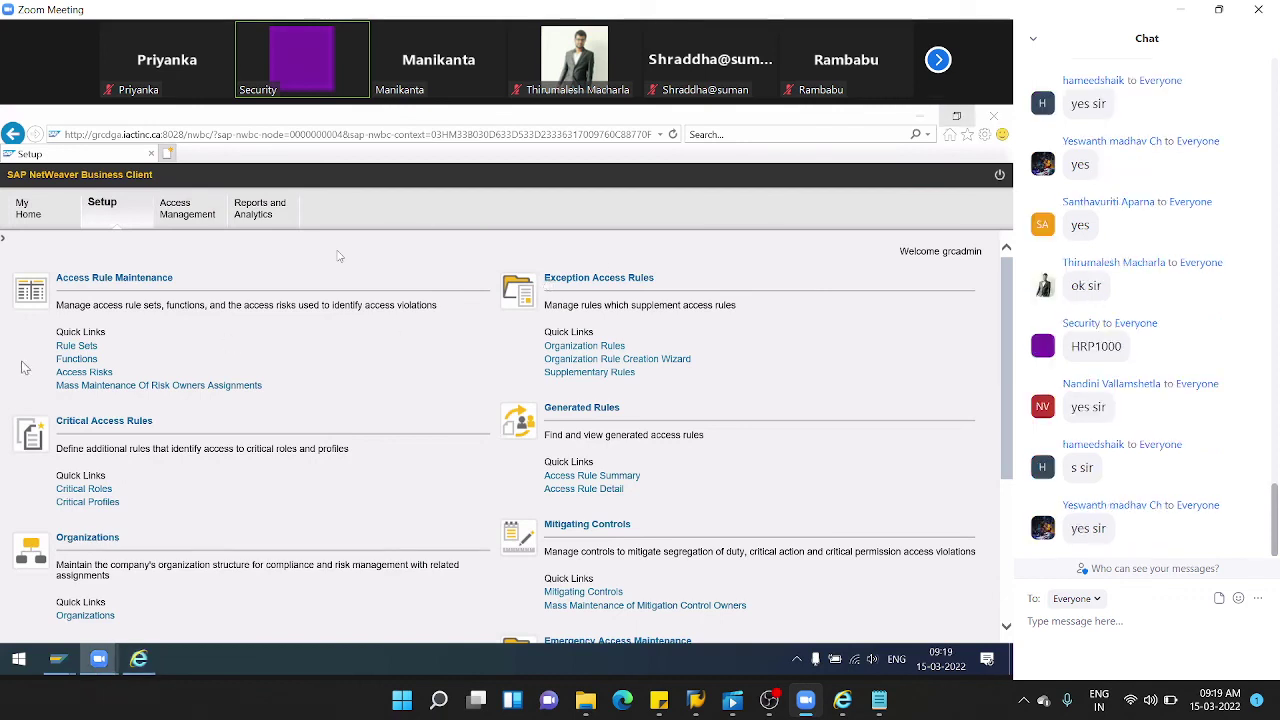
- Open the User Level access risk analysis from the Access Management area
left_click(190, 214)
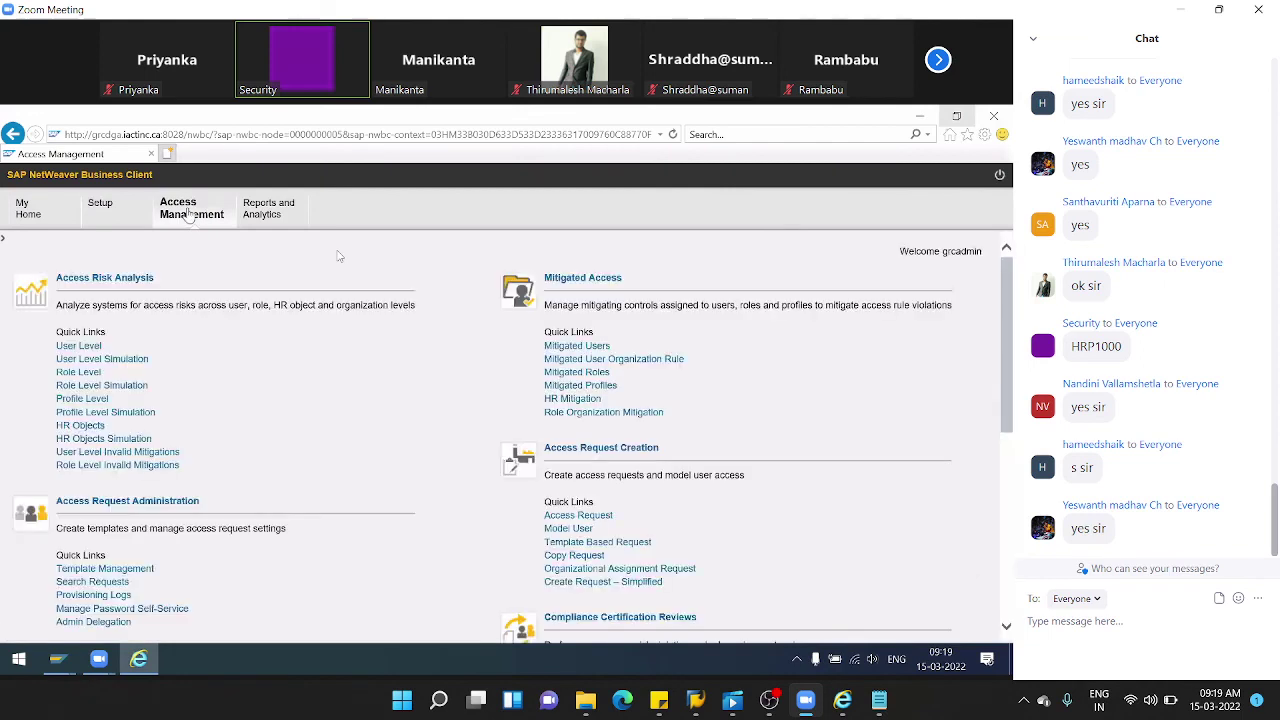
left_click(80, 347)
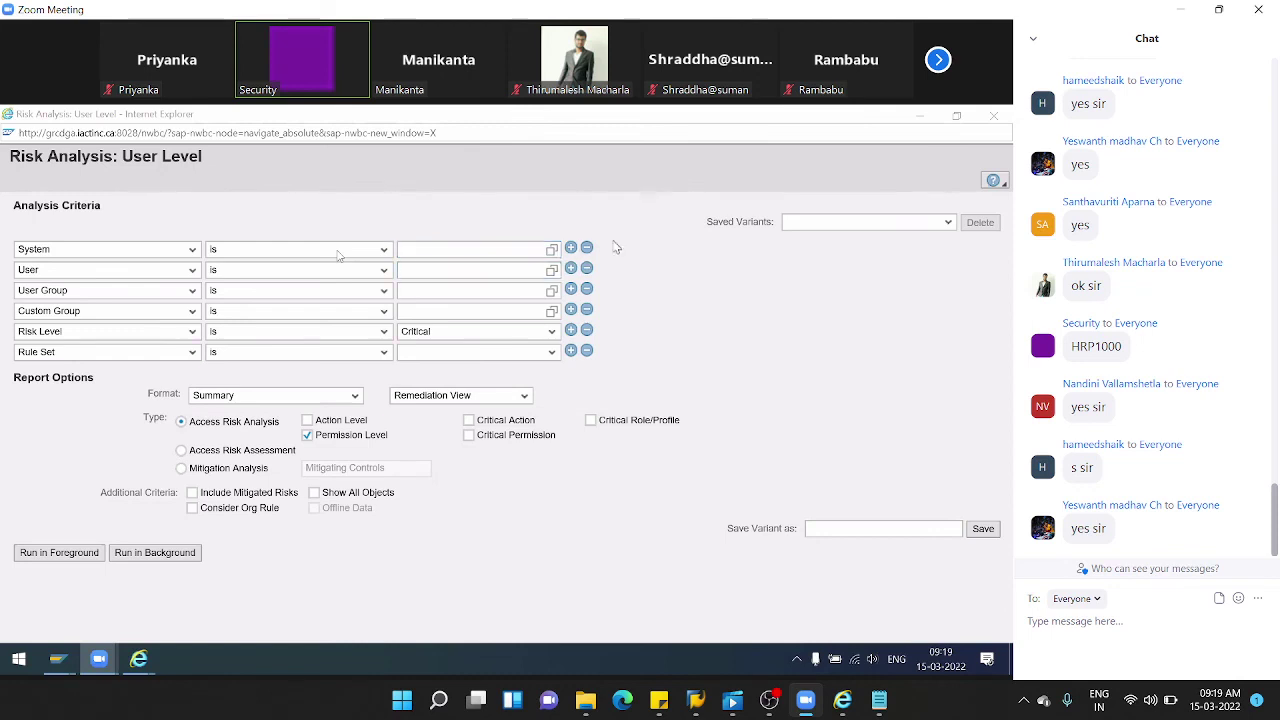
- Target system AGDCLNT103, remove the User Group and Custom Group rows, and set risk level All
left_click(552, 251)
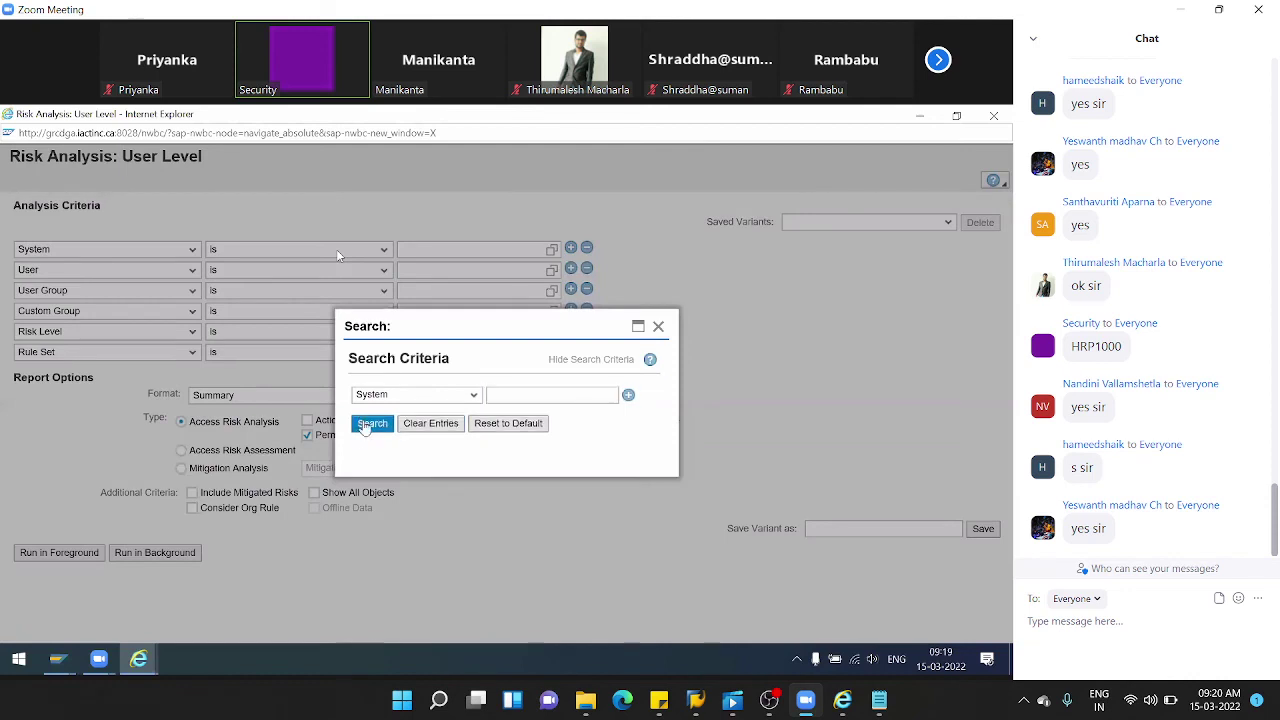
left_click(370, 423)
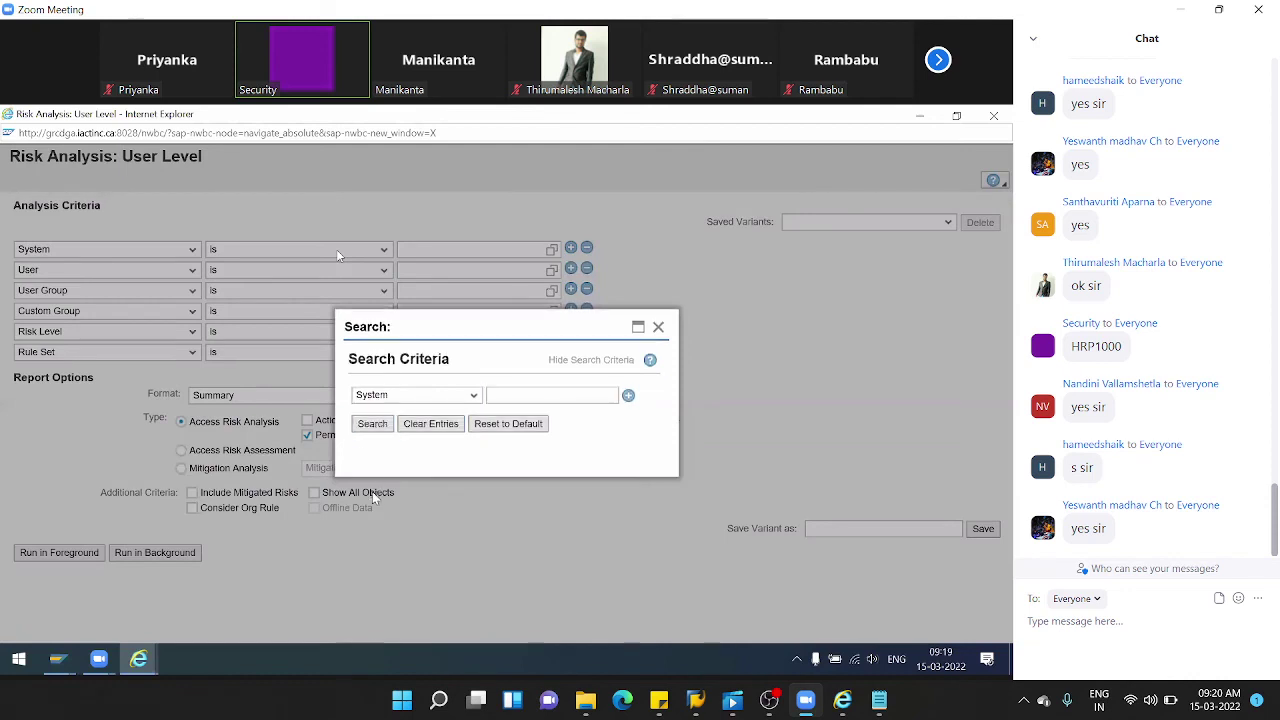
left_click(345, 455)
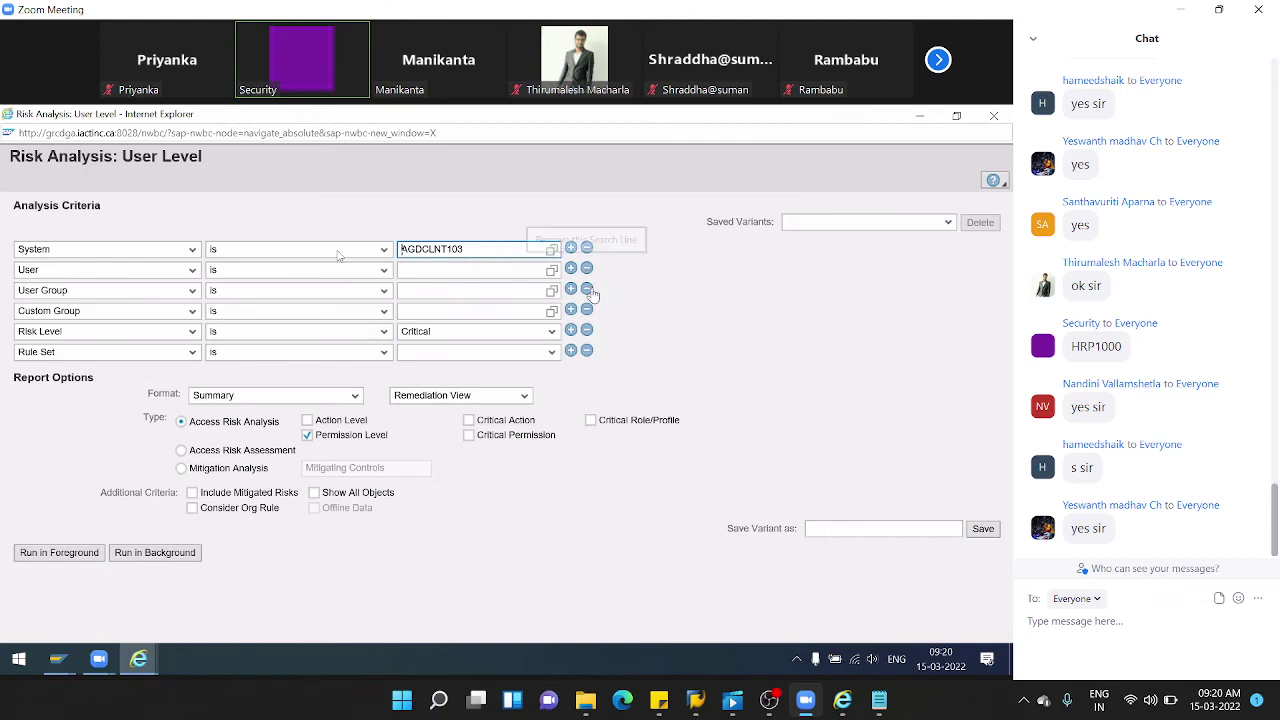
left_click(588, 290)
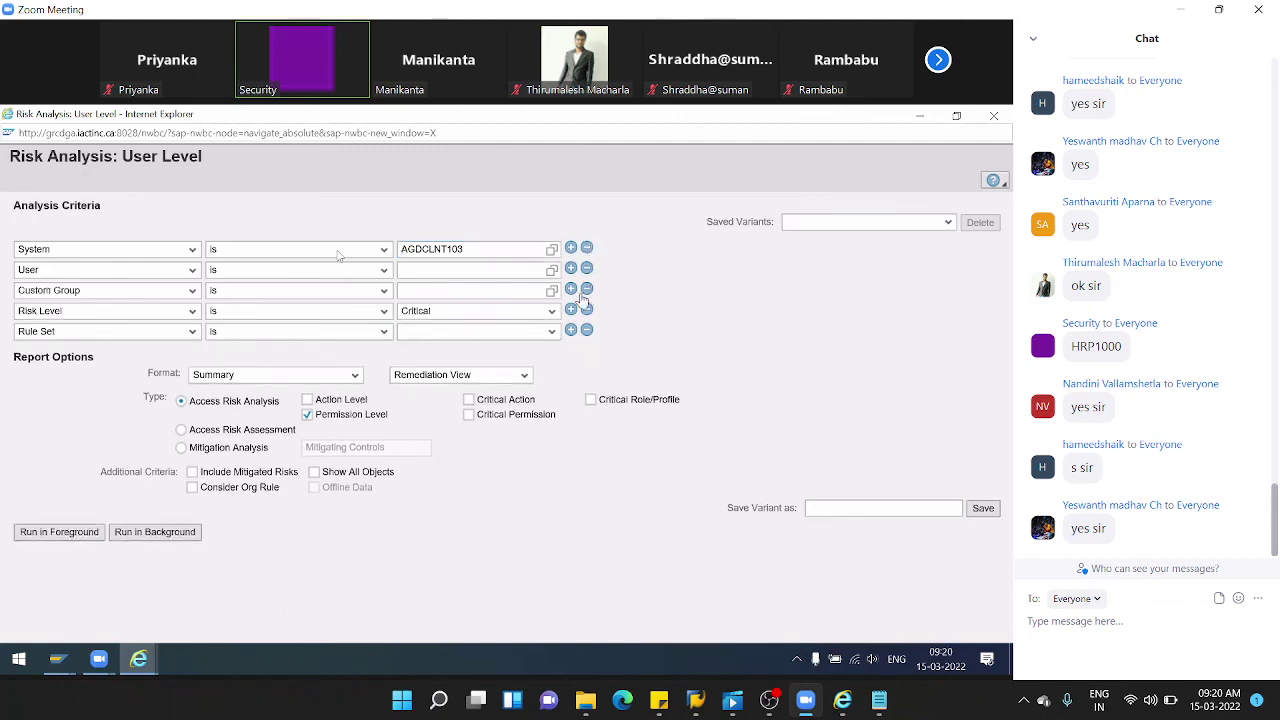
left_click(588, 290)
left_click(551, 290)
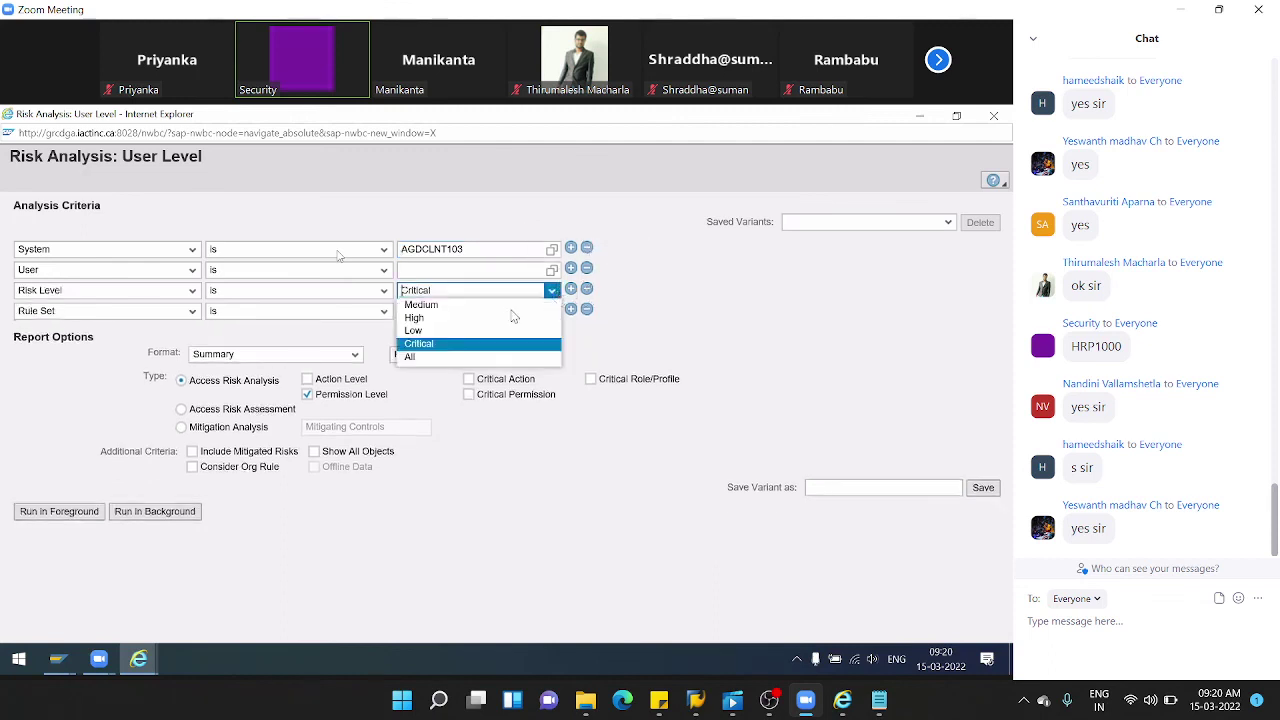
left_click(420, 357)
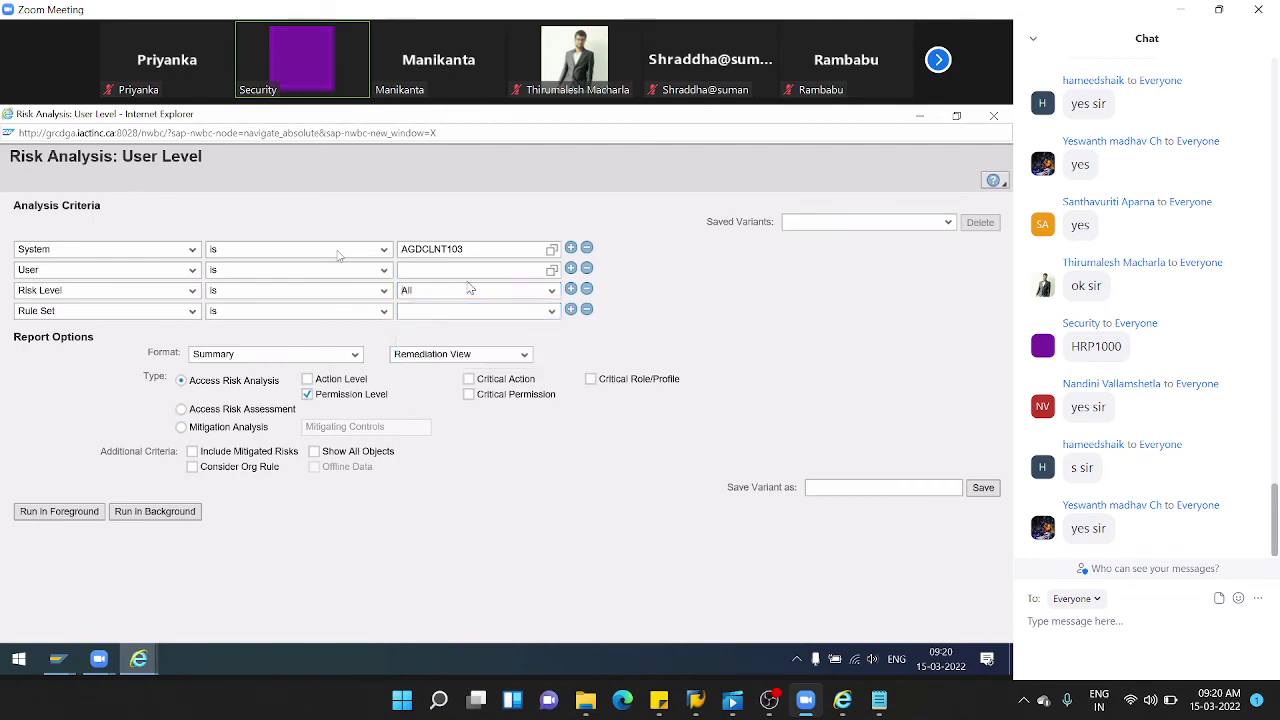
- Include action-level, critical action, critical roles/profiles and mitigated risks in the analysis
left_click(307, 379)
left_click(469, 379)
left_click(591, 380)
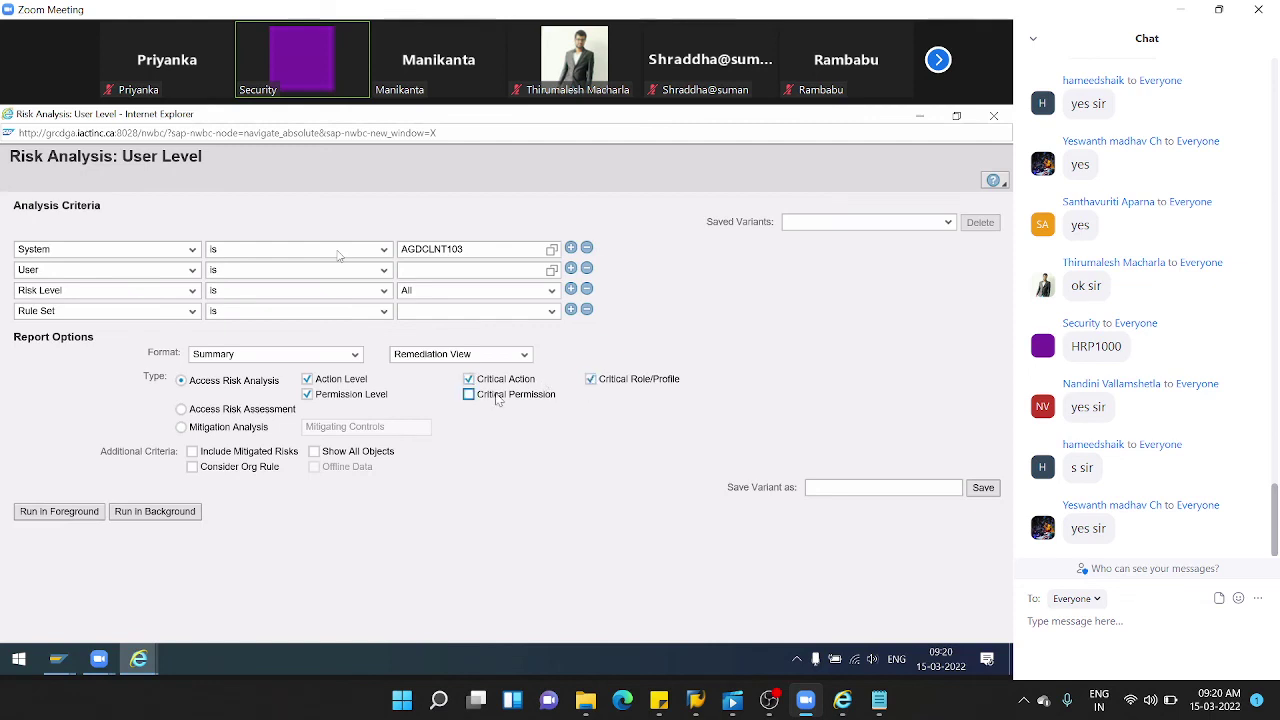
left_click(192, 452)
- Set report format Detail, Technical View and rule set Rule Set for Audi
left_click(354, 356)
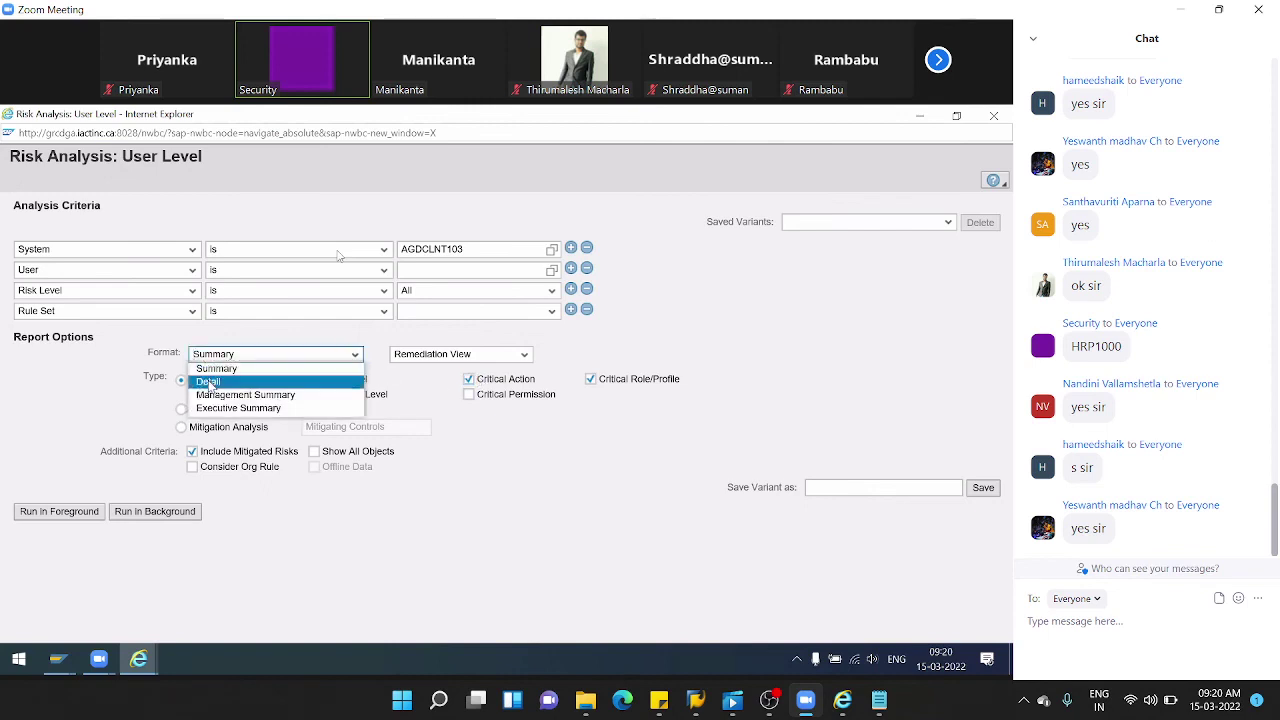
left_click(210, 382)
left_click(490, 356)
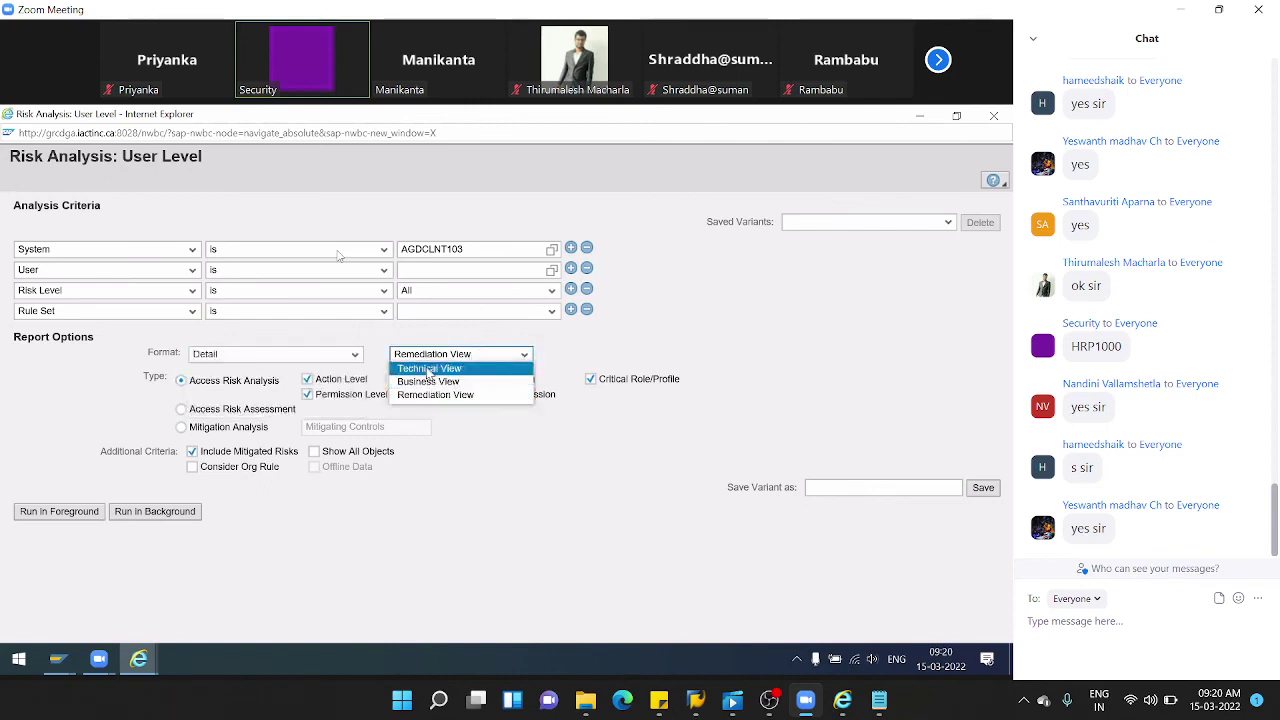
left_click(430, 369)
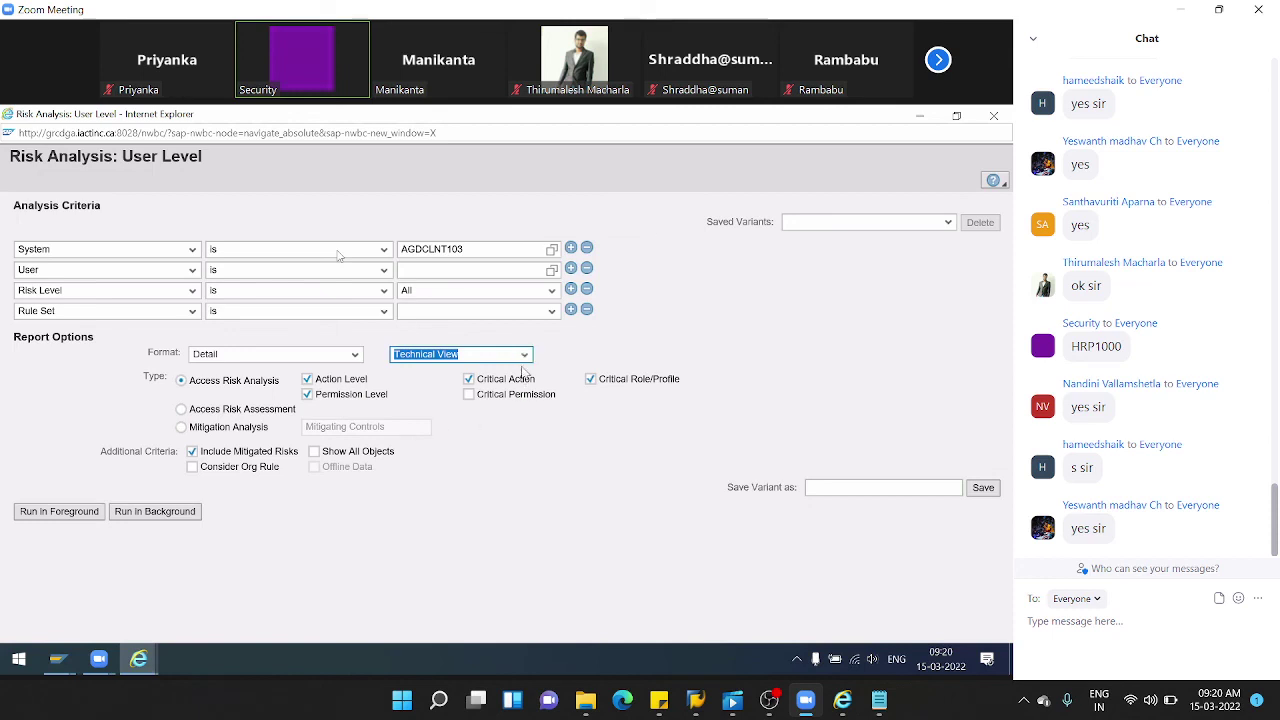
left_click(551, 311)
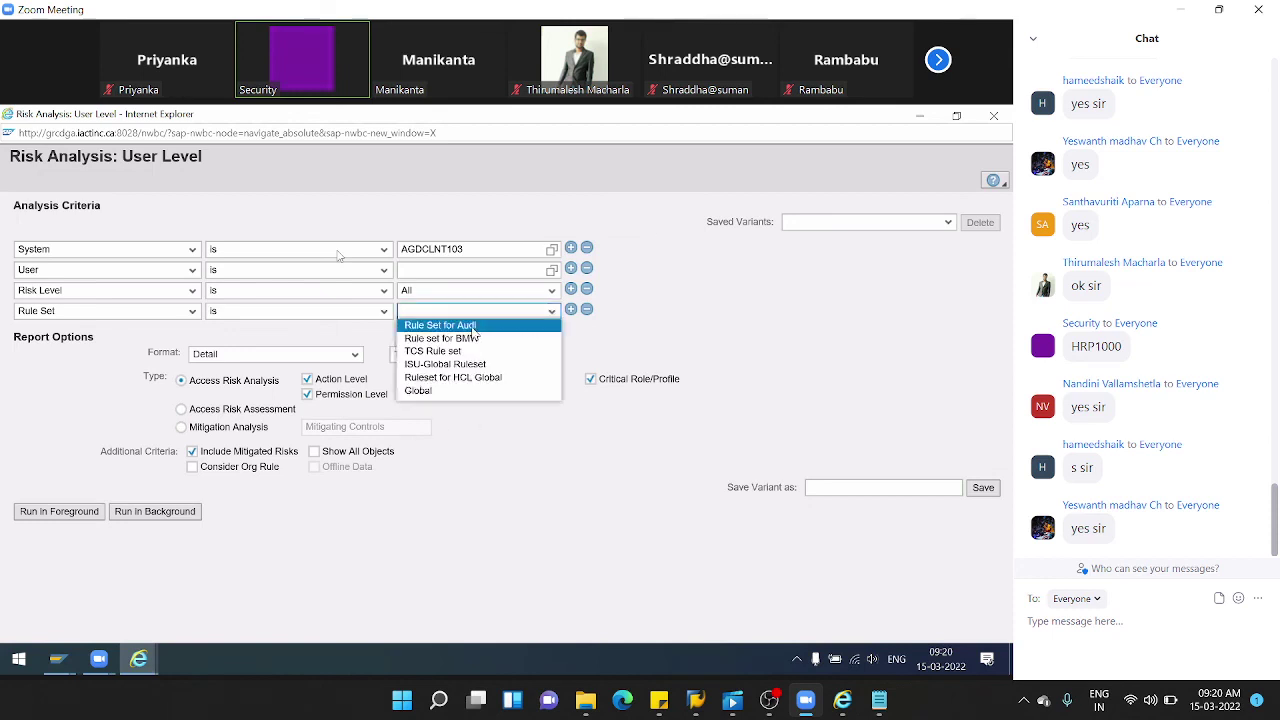
left_click(489, 327)
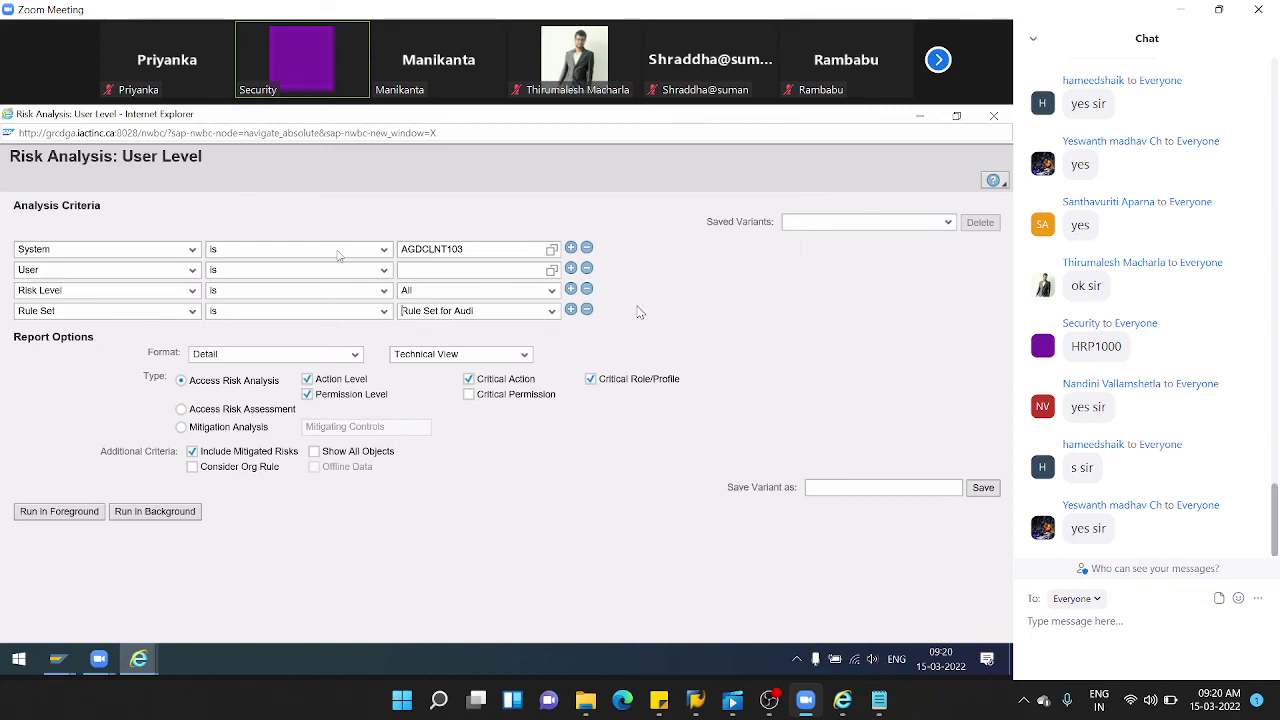
left_click(415, 270)
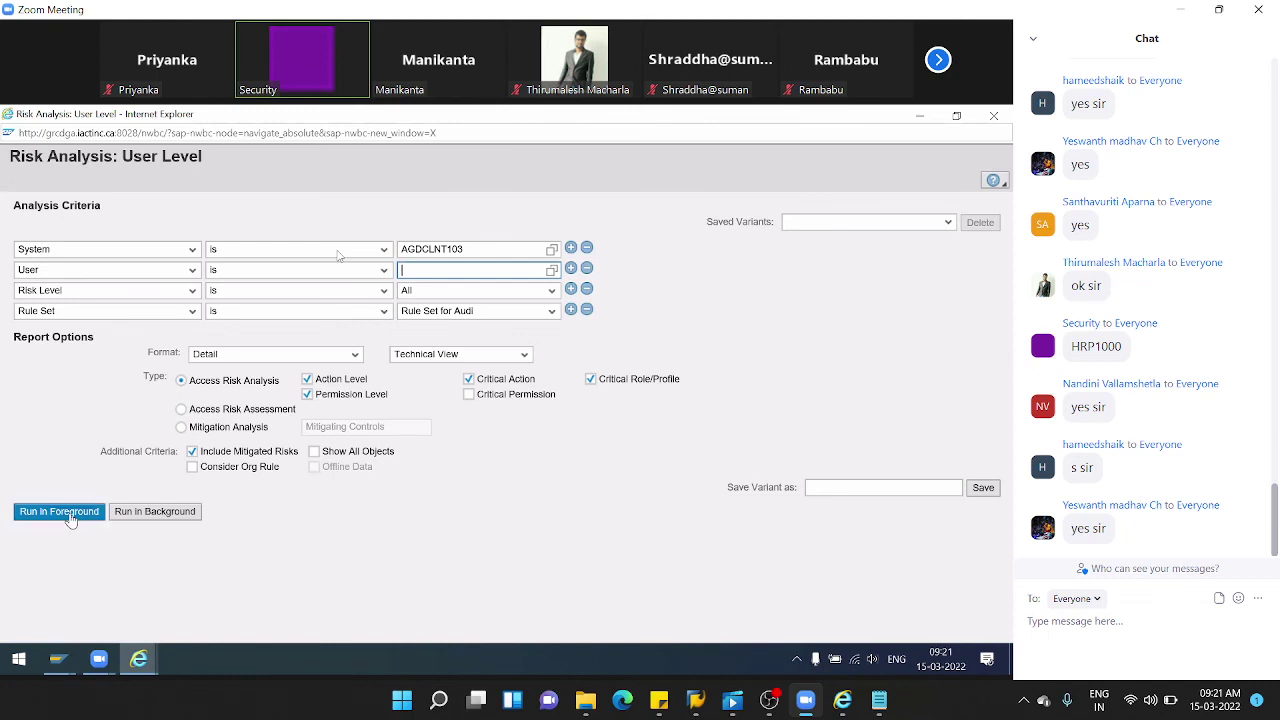
- Schedule the analysis as background job Z_RISK_ANALYSIS starting immediately and submit it
left_click(156, 513)
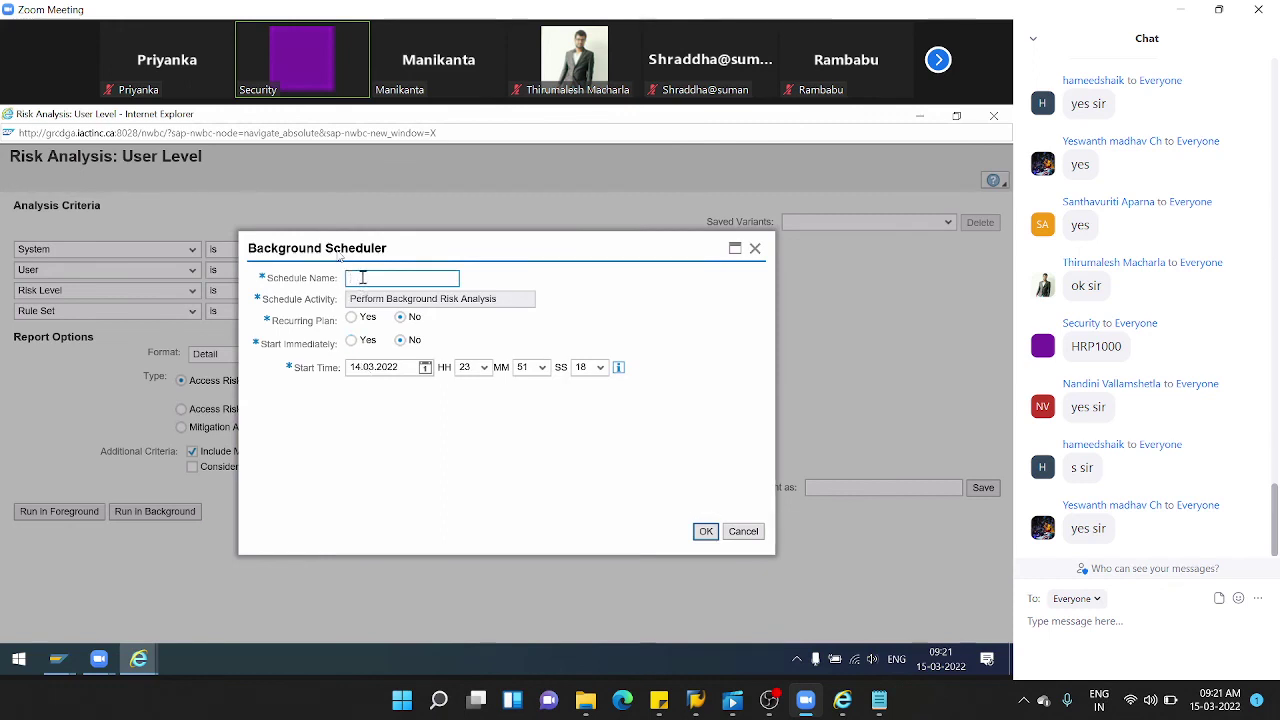
type("Z_ RISK_ANA")
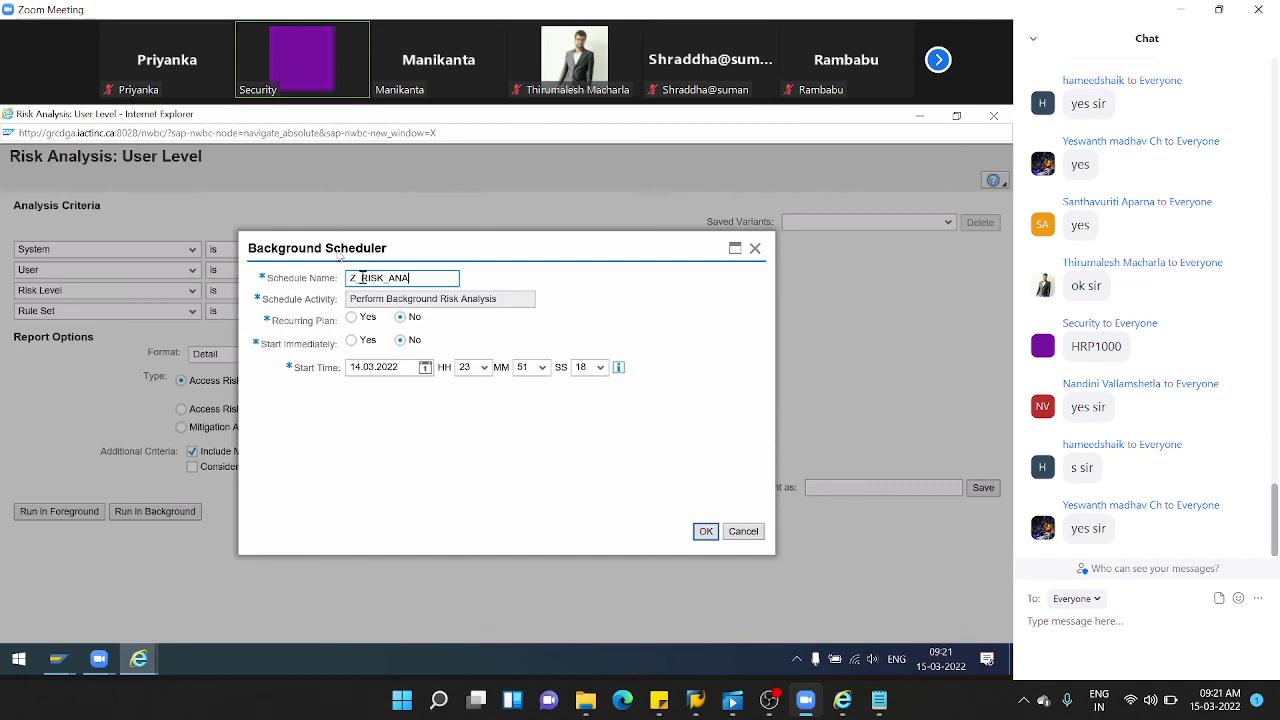
type("LYSIS")
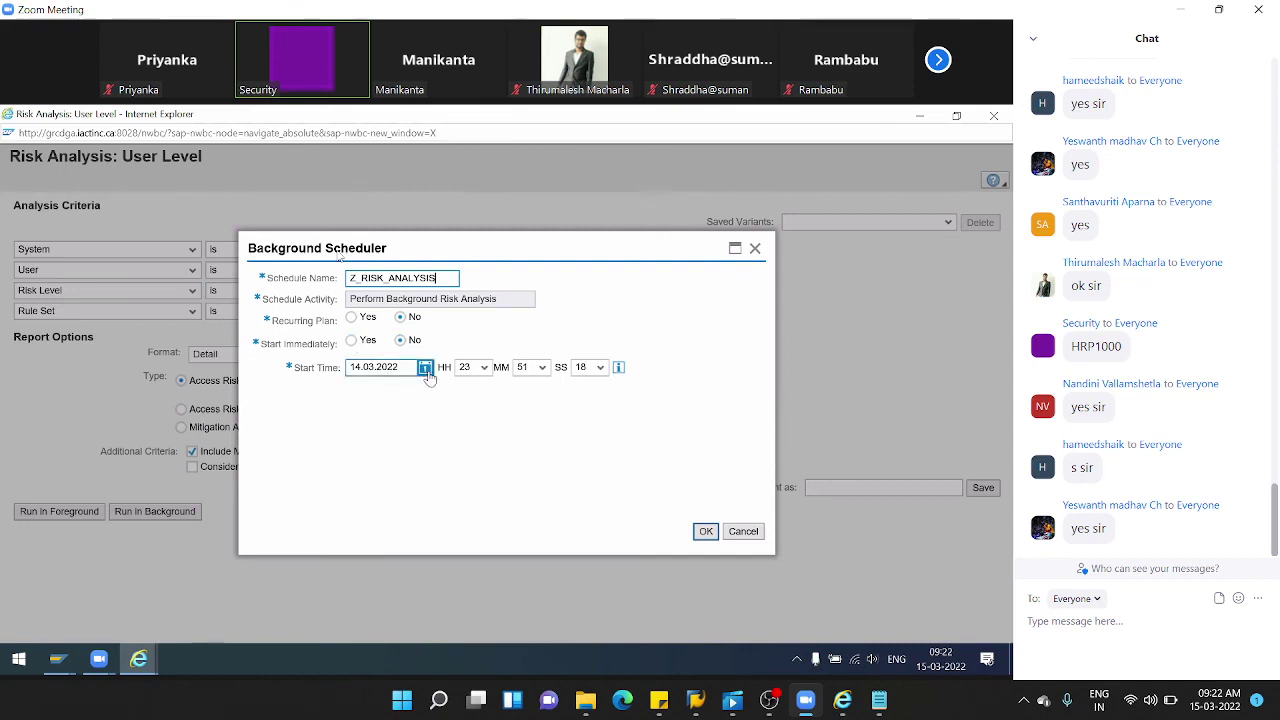
left_click(704, 533)
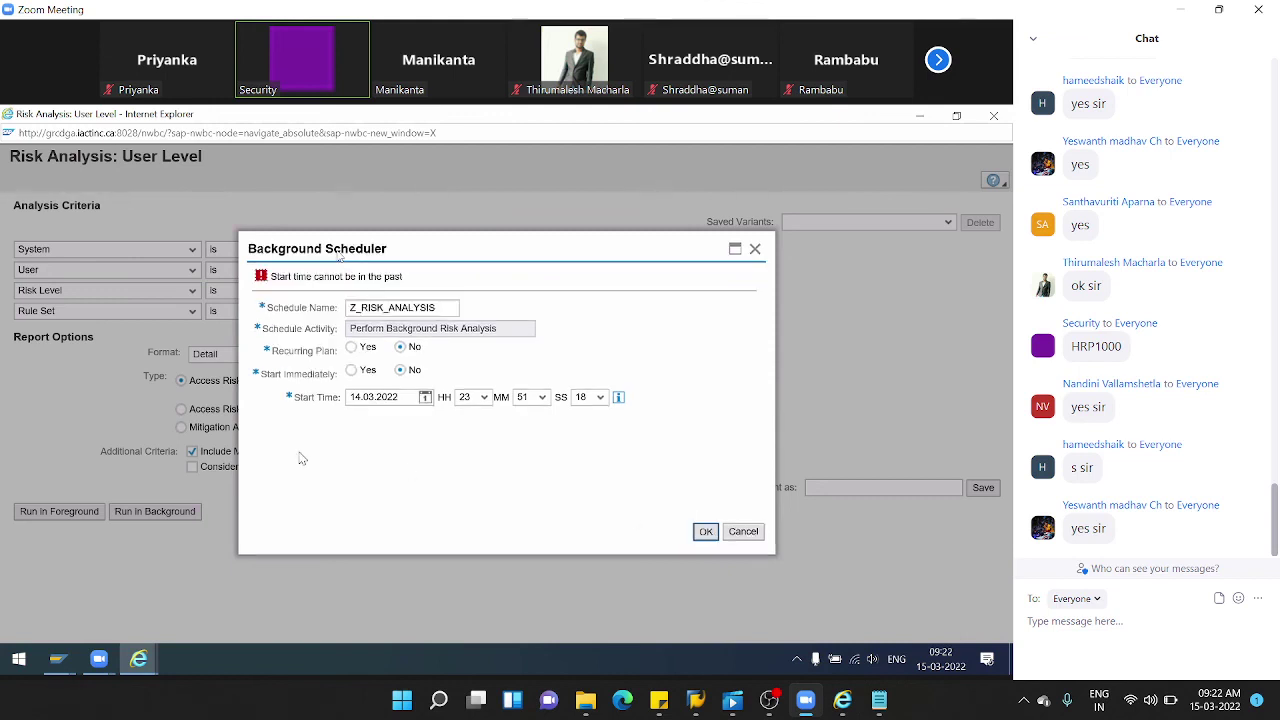
left_click(352, 370)
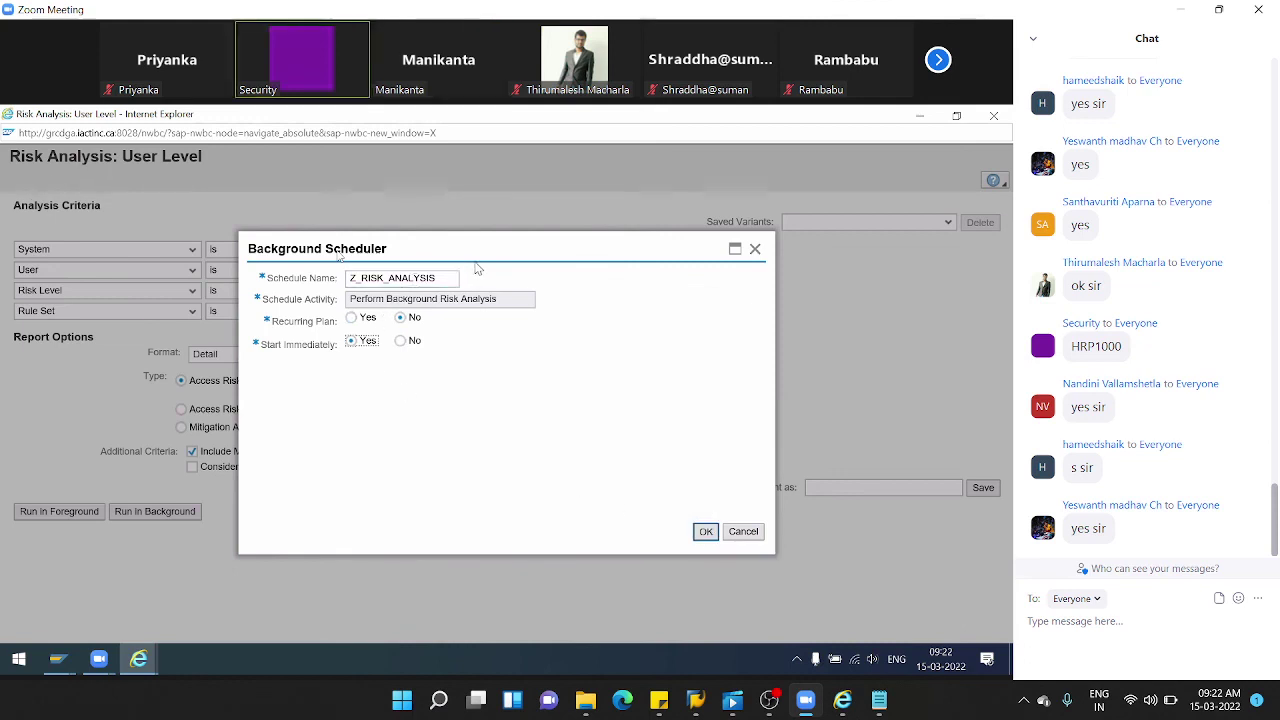
left_click(704, 530)
left_click(705, 532)
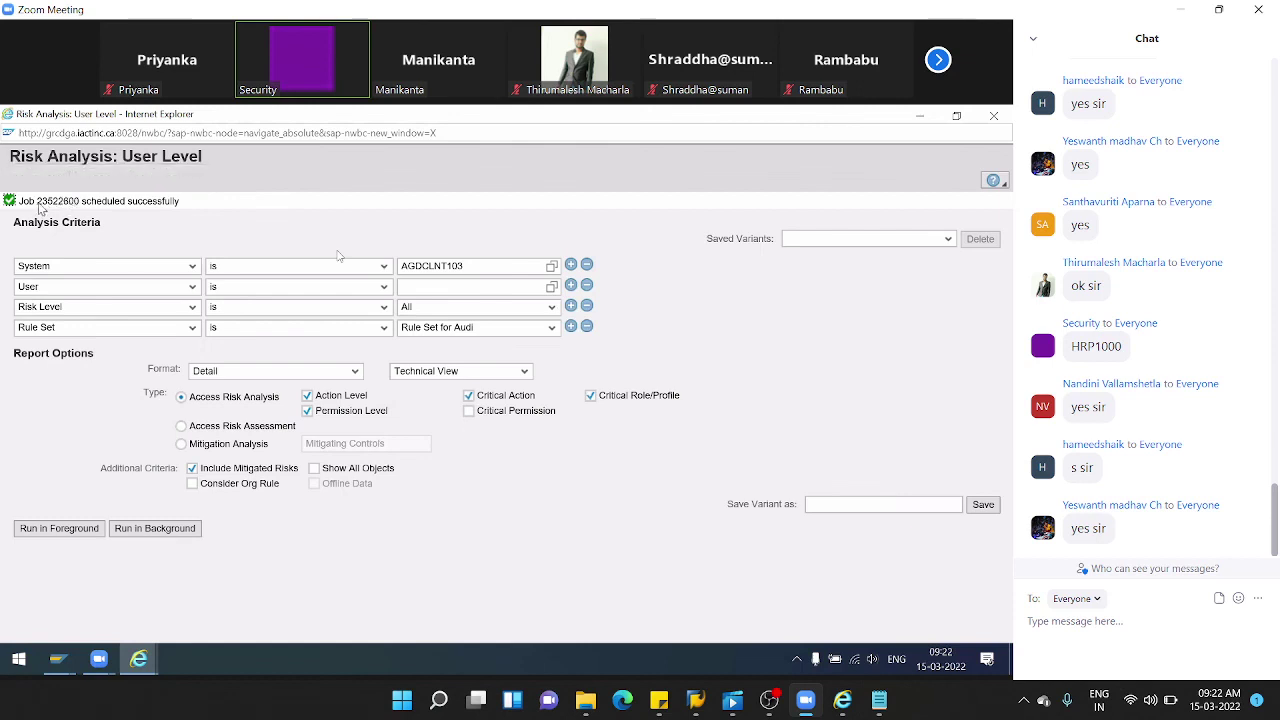
- Note job number 23522800 and select the Z_RISK_ANALYSIS job under Background Jobs
double_click(41, 204)
left_click(921, 119)
scroll(267, 452, "down", 10)
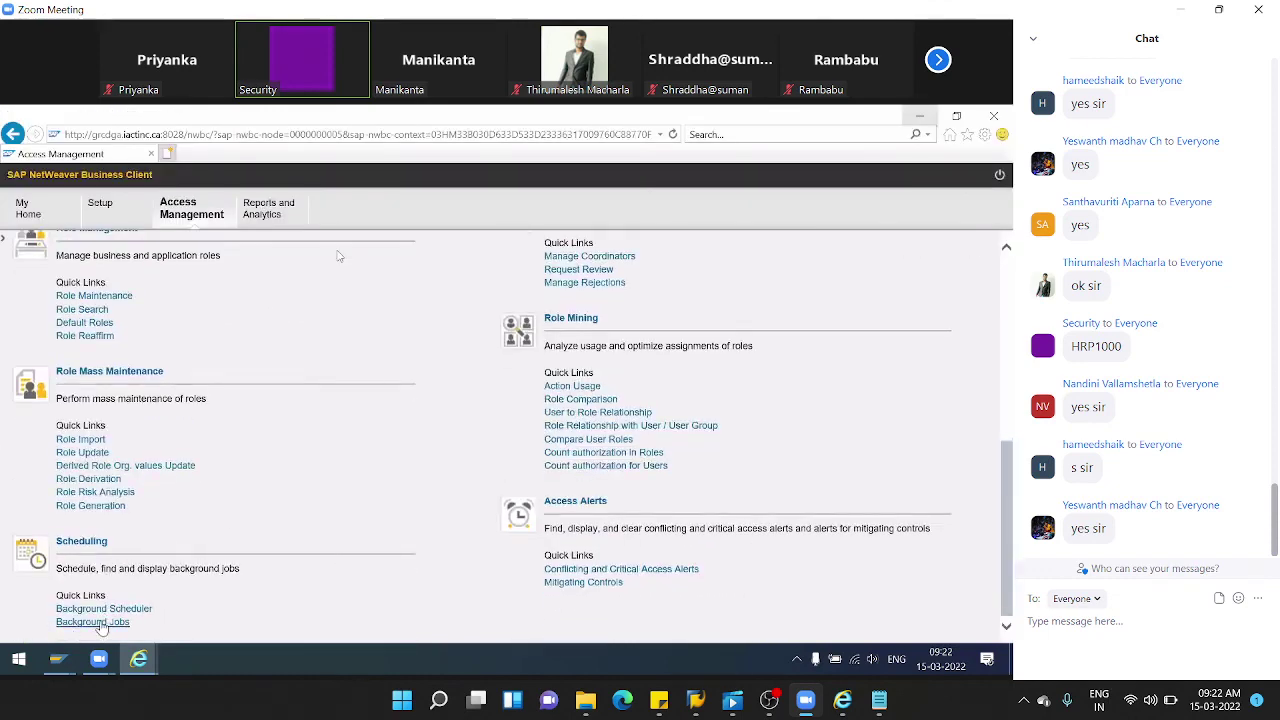
left_click(101, 623)
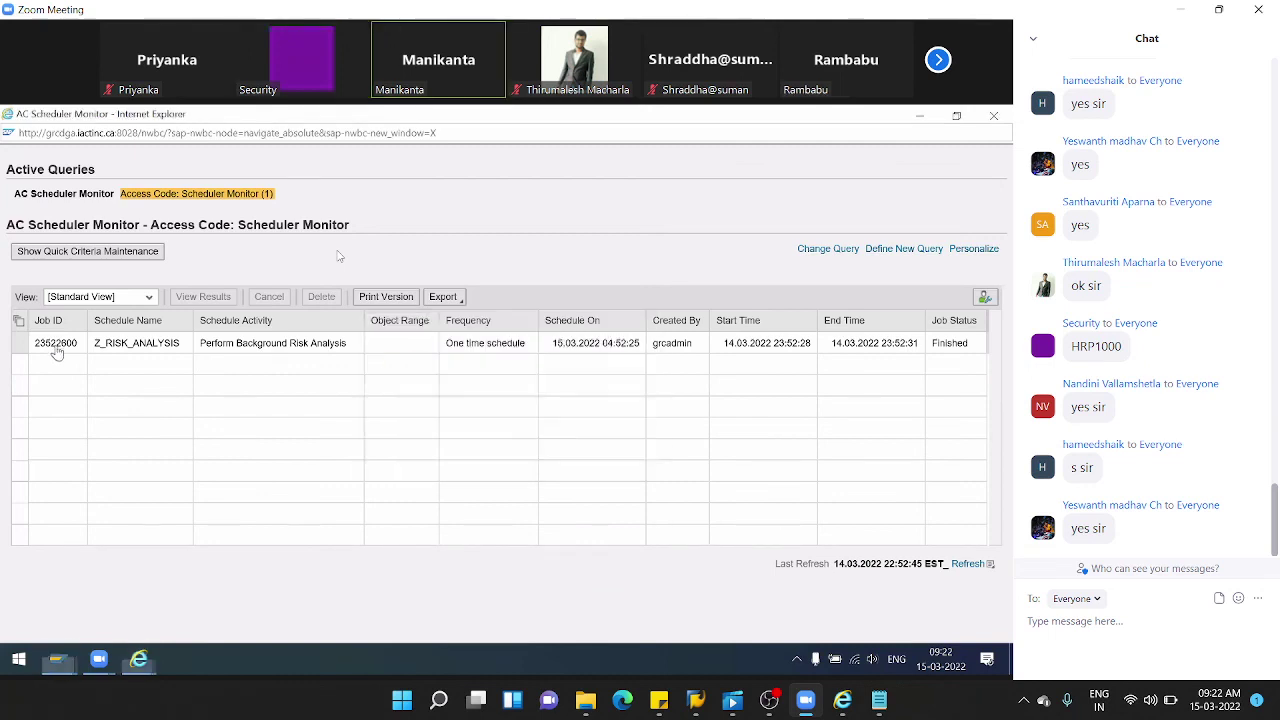
left_click(88, 349)
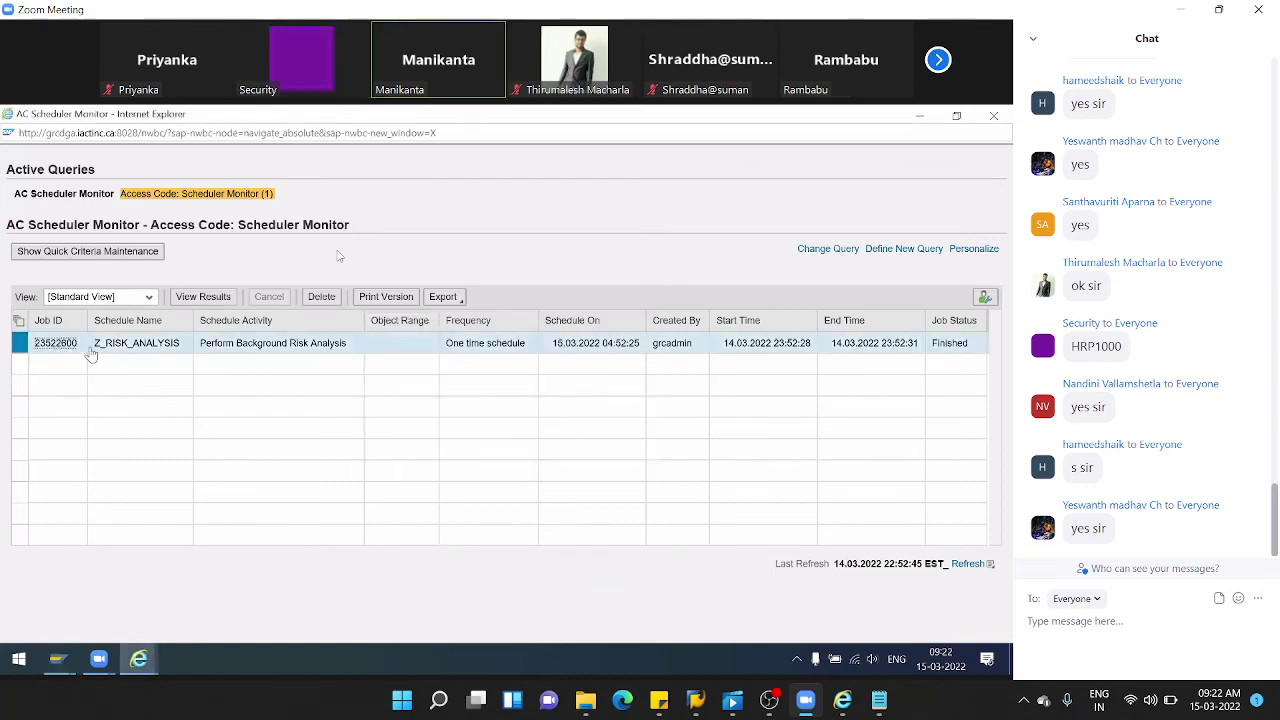
- Review the medium-risk results for PFCG, SU01, SU10 and PFUD, then close the panel
left_click(202, 298)
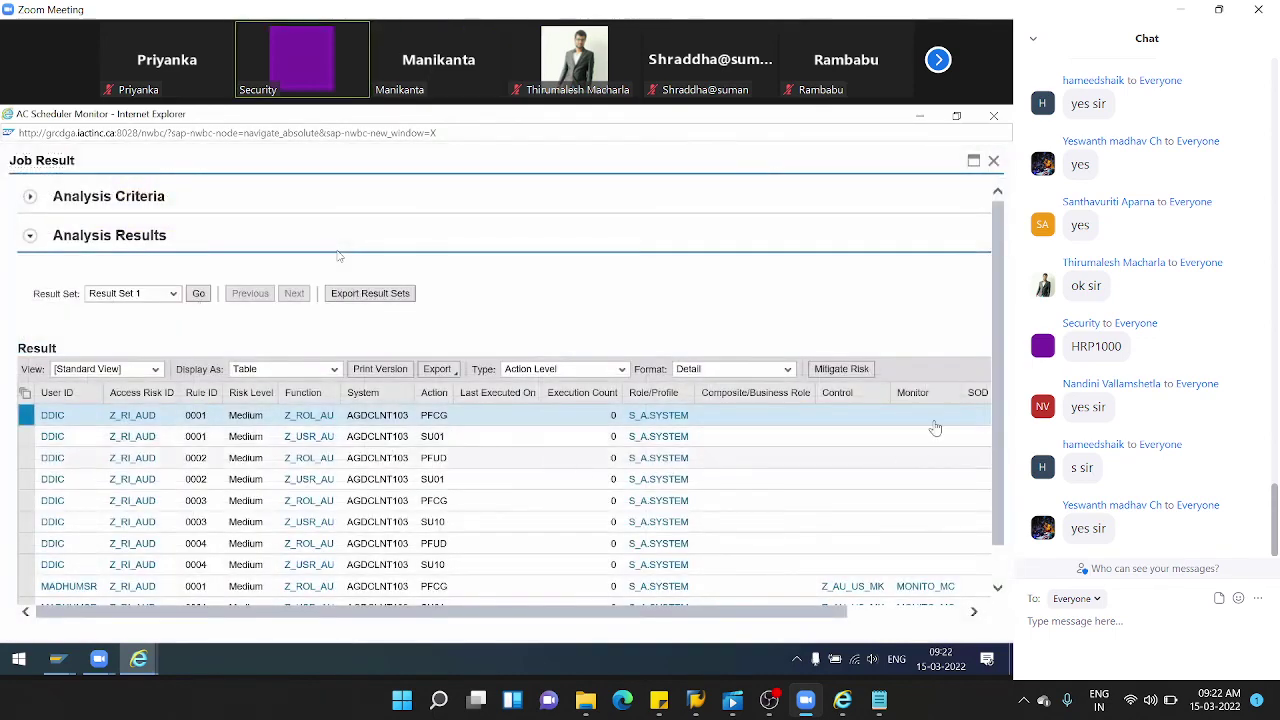
left_click_drag(1001, 295, 1003, 374)
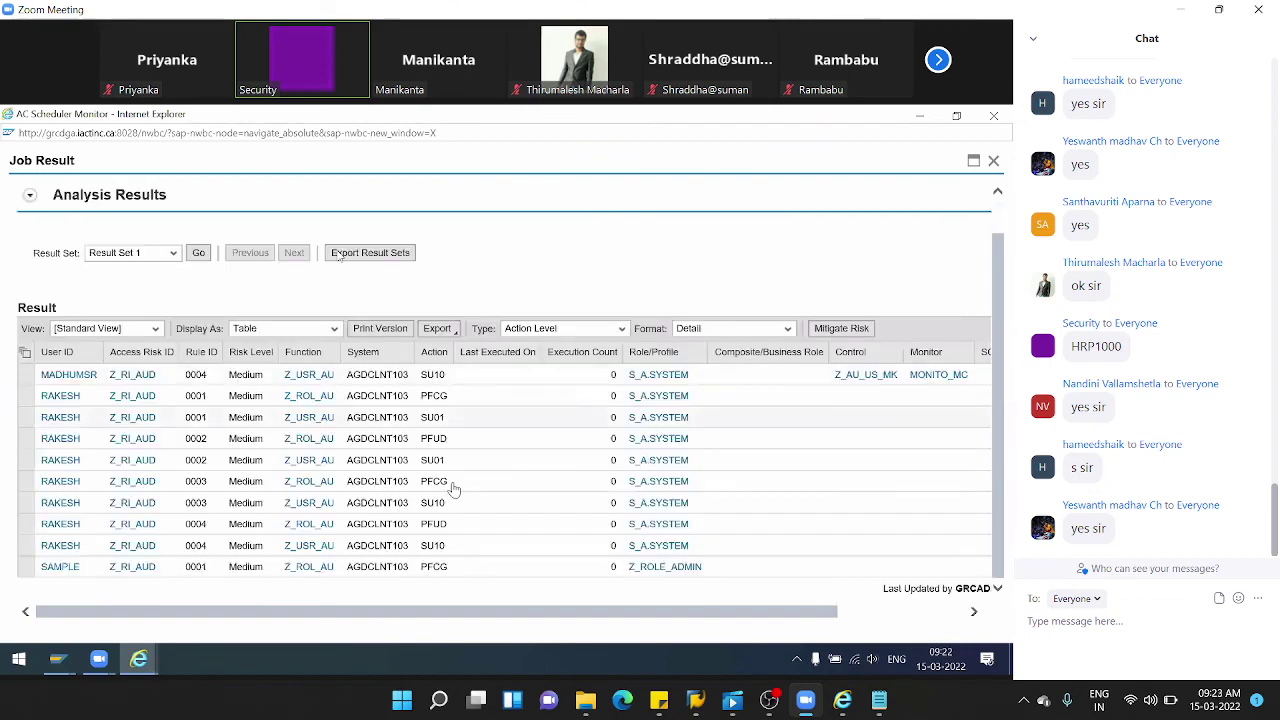
scroll(499, 505, "down", 3)
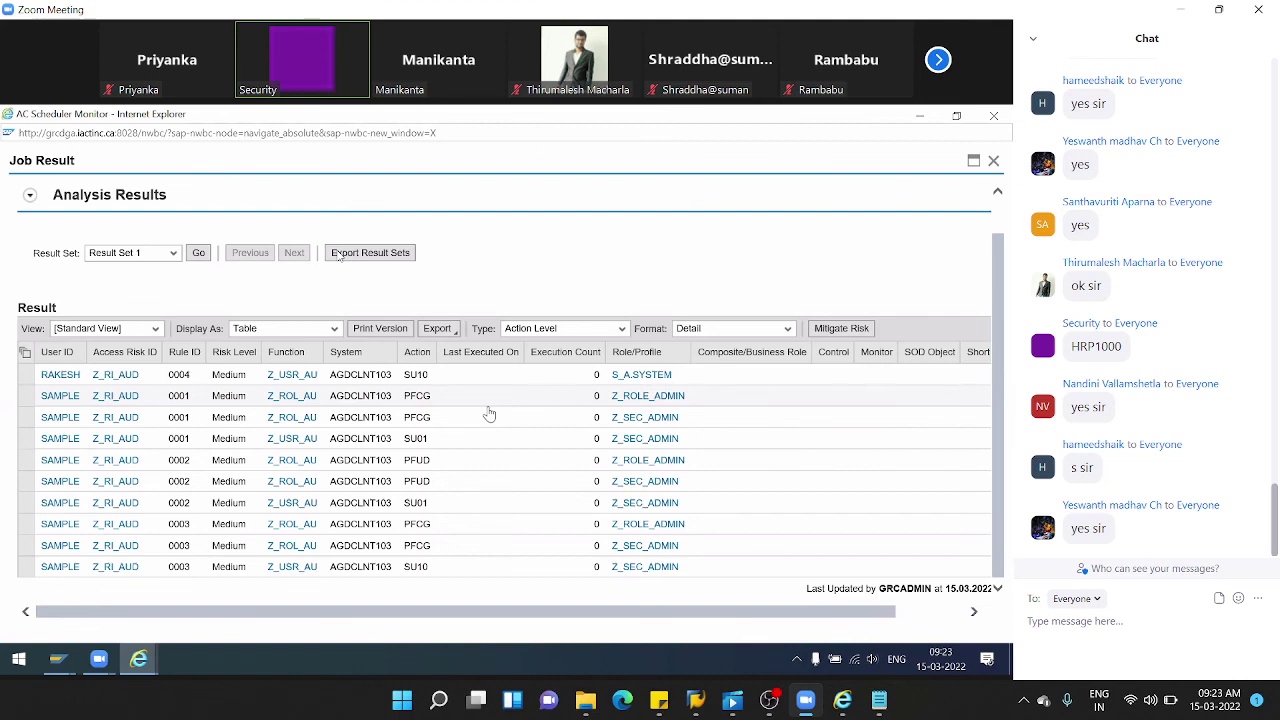
left_click(993, 162)
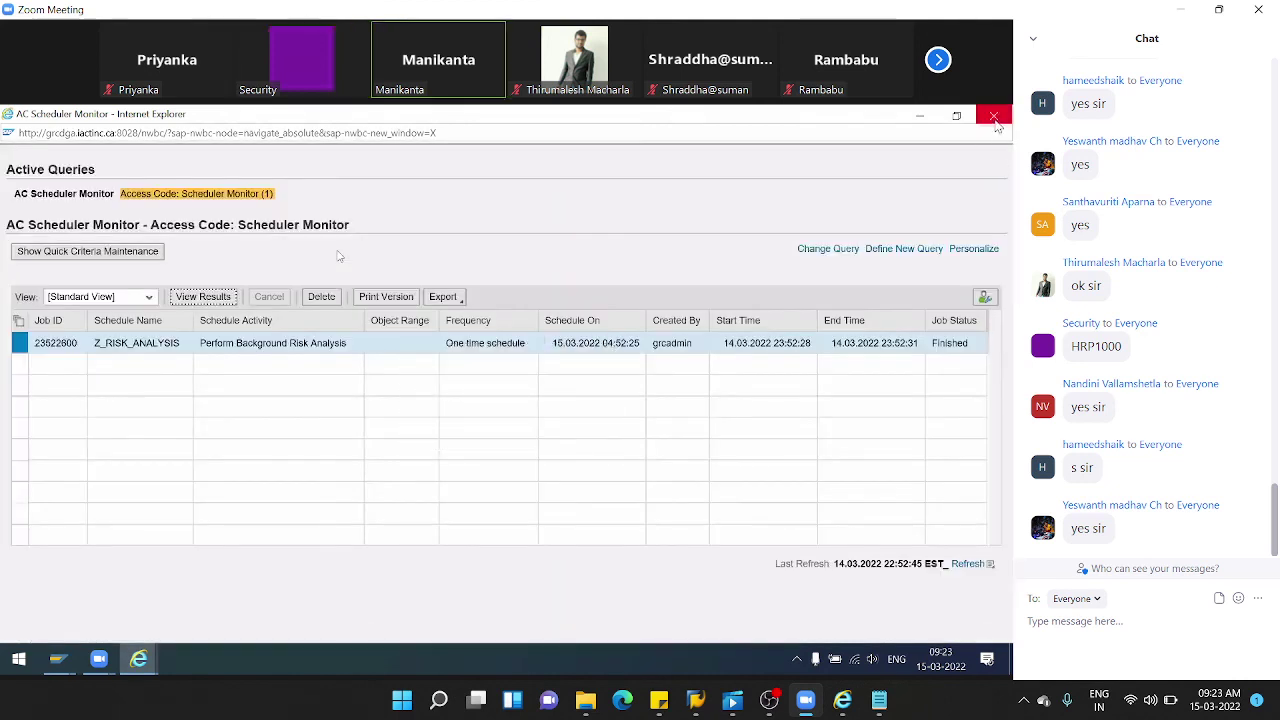
- Close the Scheduler Monitor, Access Management and Risk Analysis windows, then select GRC in SAP Logon
left_click(997, 120)
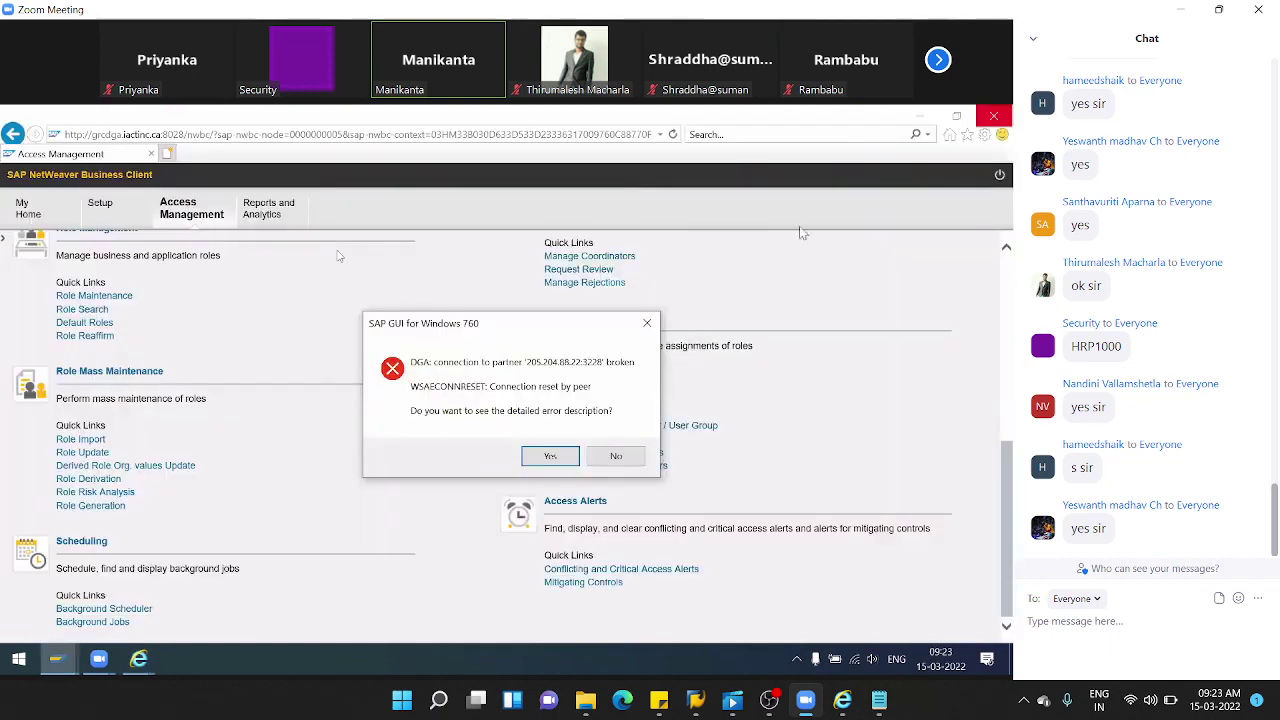
left_click(612, 455)
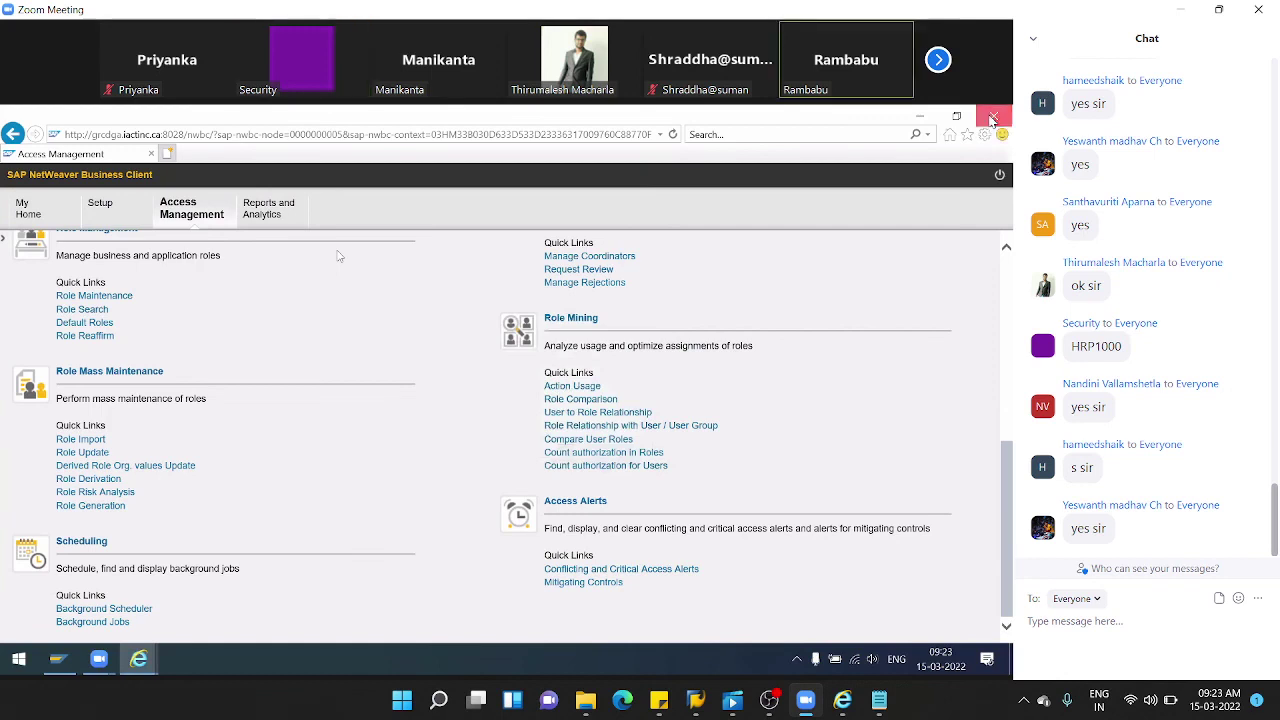
left_click(992, 120)
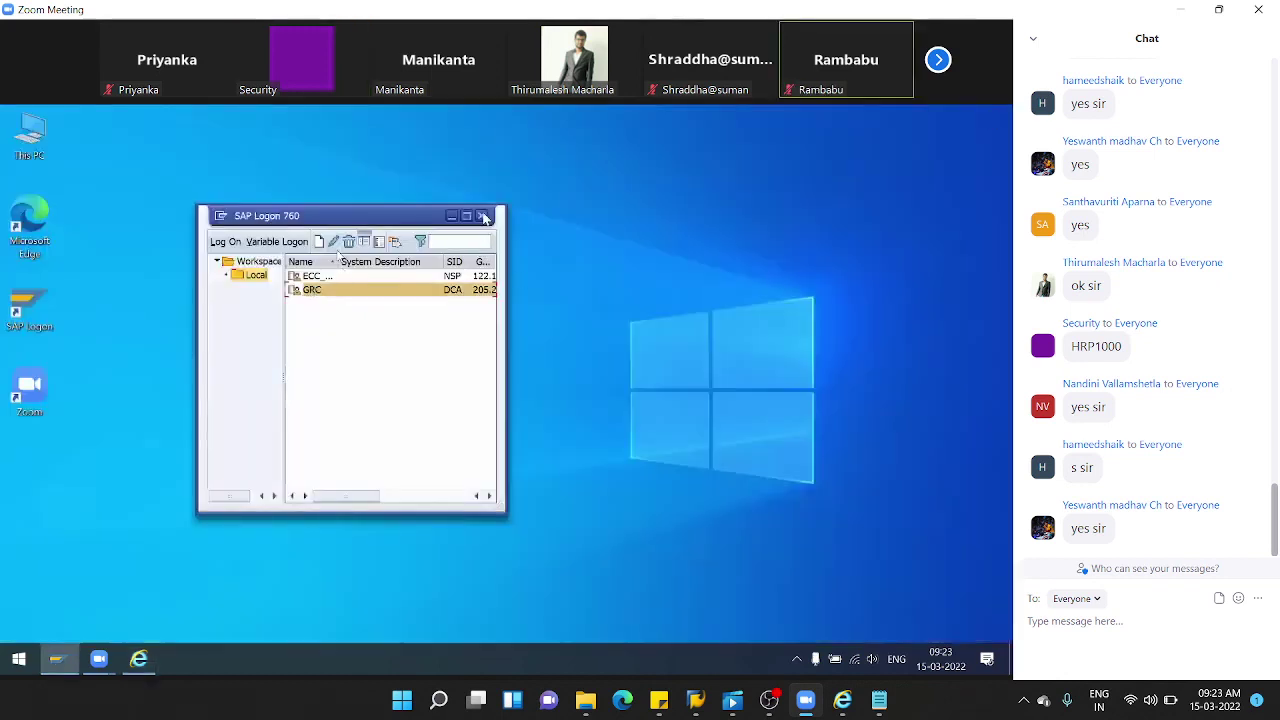
left_click(481, 215)
left_click(100, 658)
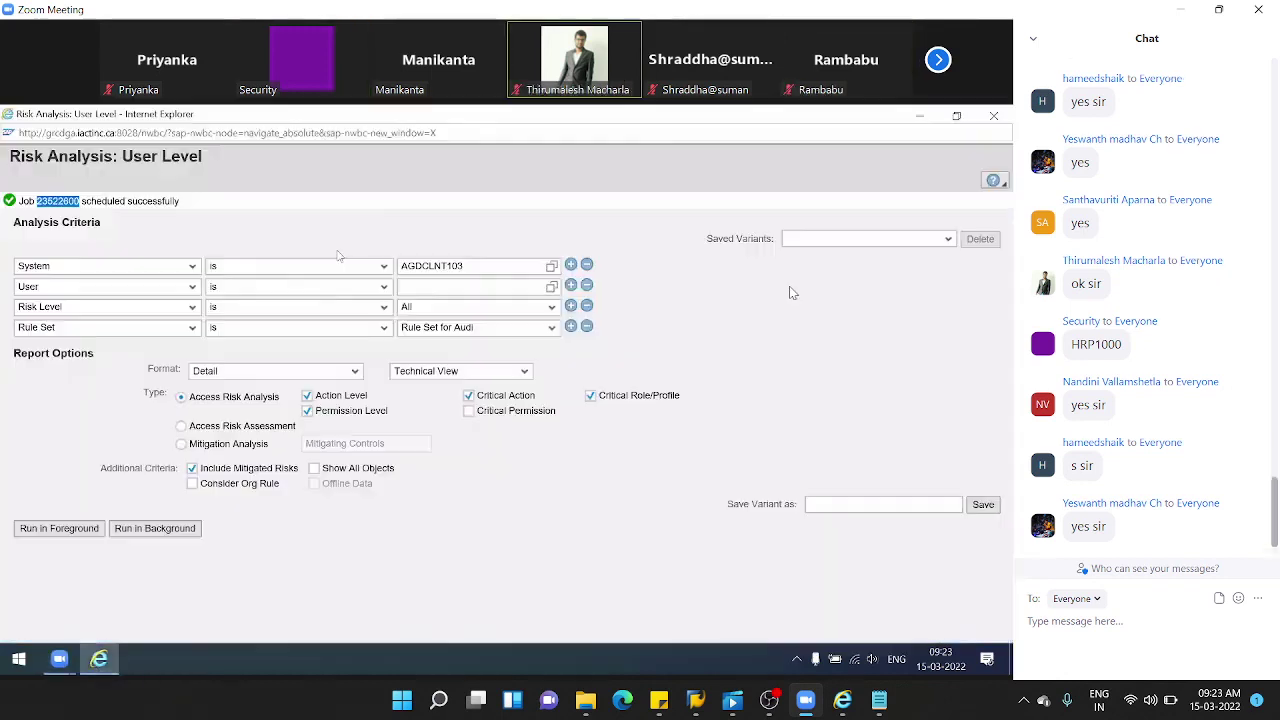
left_click(995, 117)
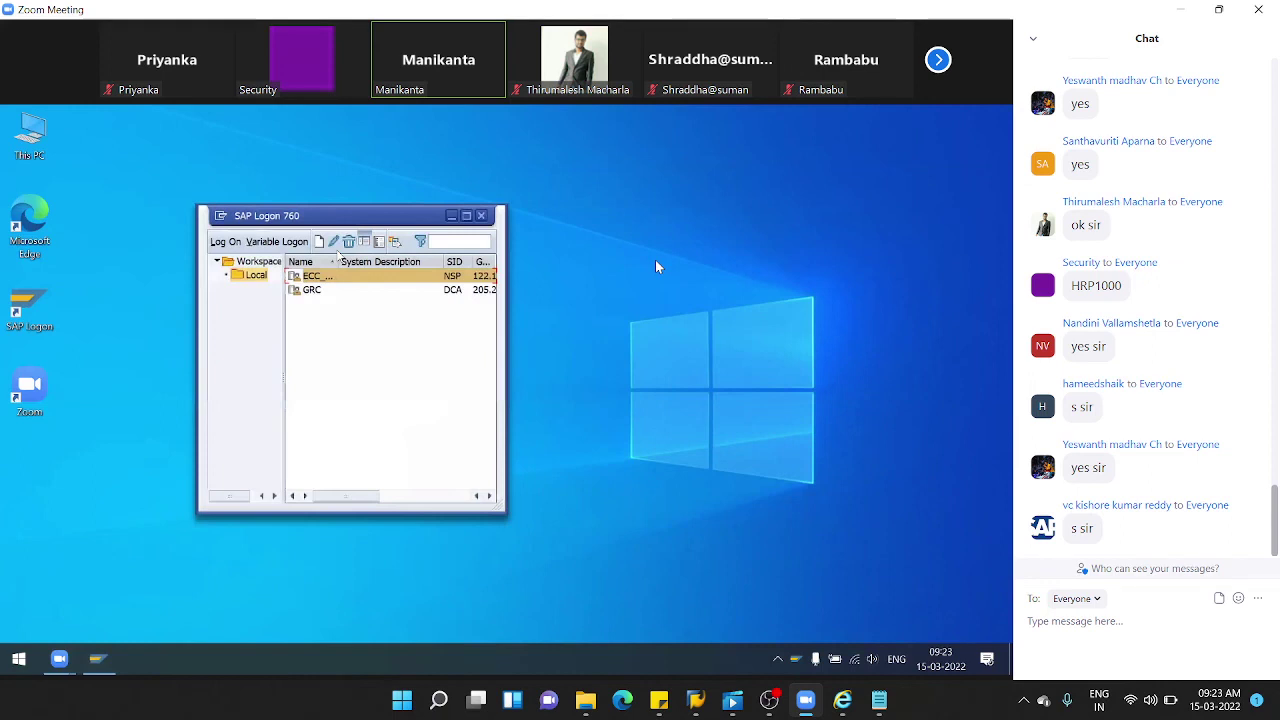
left_click(315, 291)
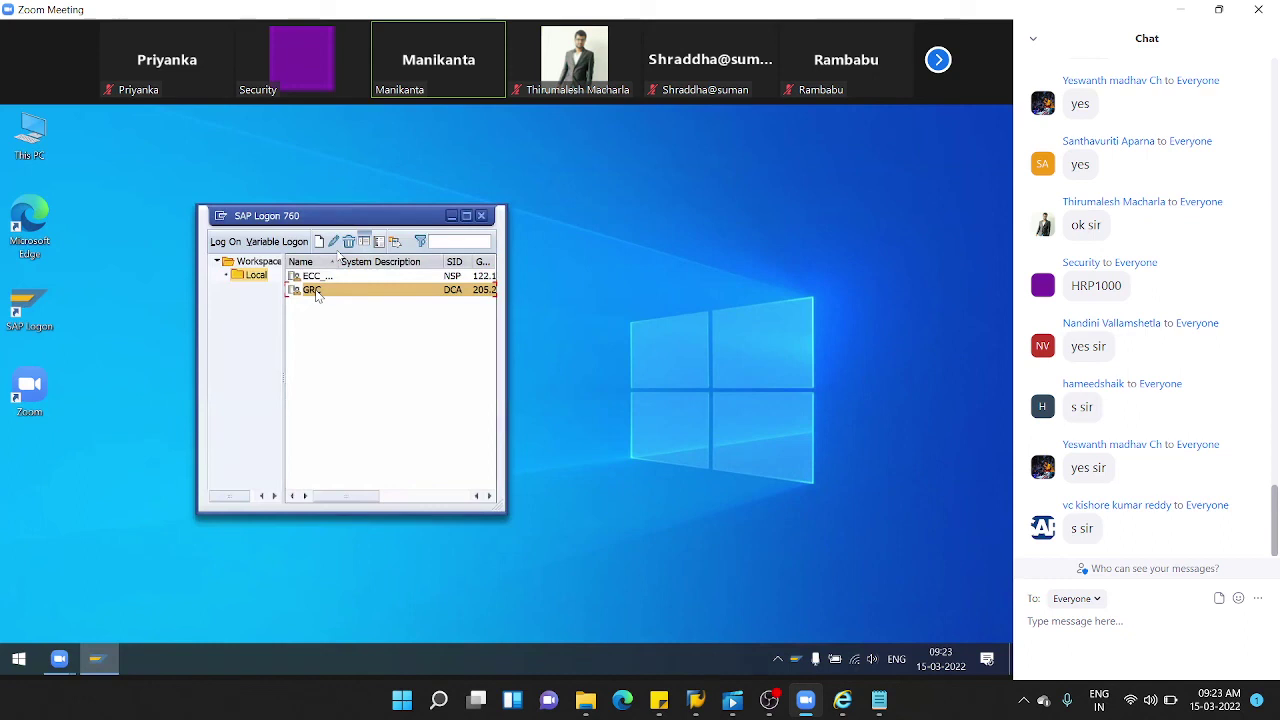
- Log on to the GRC system in client 103 with the saved admin user
double_click(315, 291)
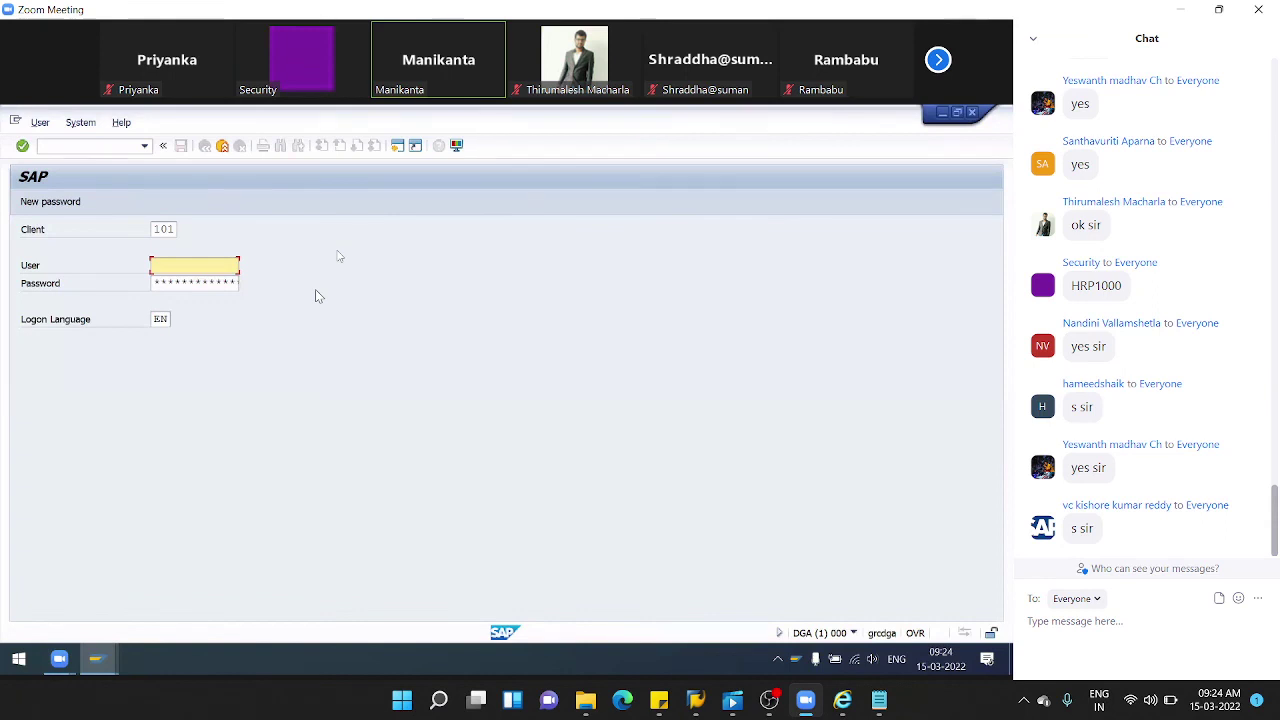
left_click(207, 262)
left_click(180, 284)
left_click(176, 229)
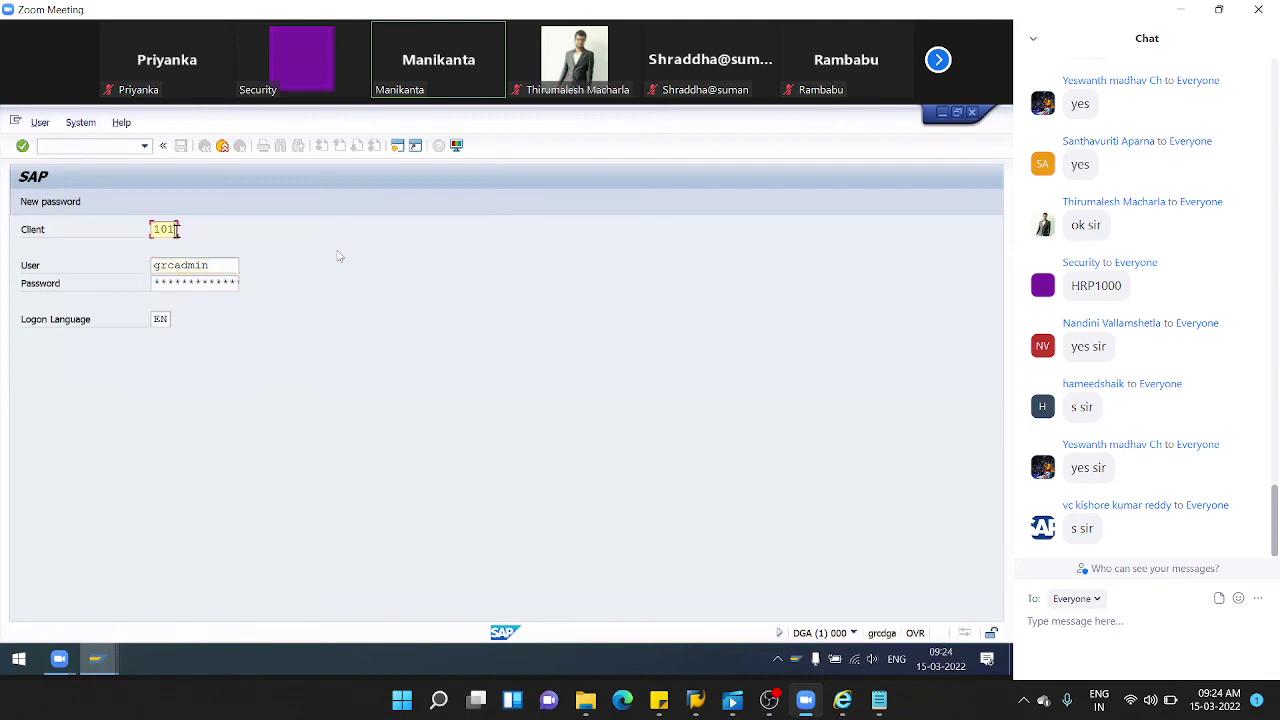
key("BackSpace")
type("3")
key("Tab")
key("Tab")
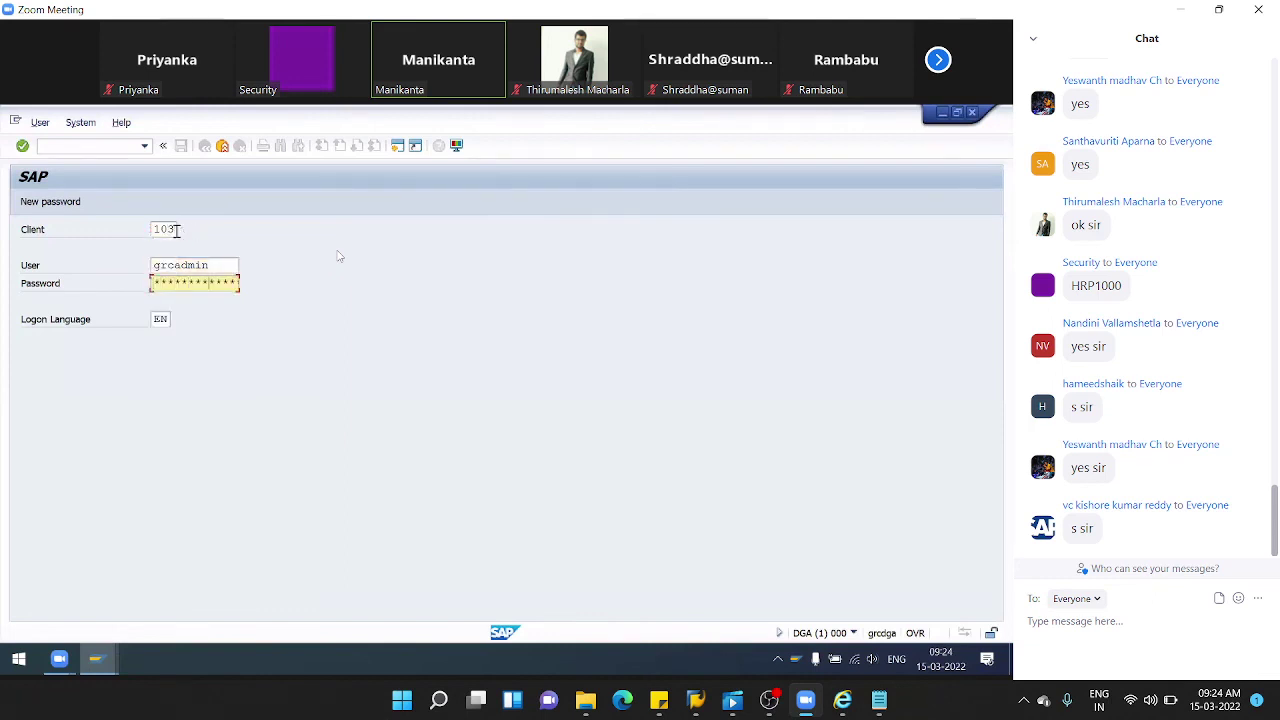
key("Return")
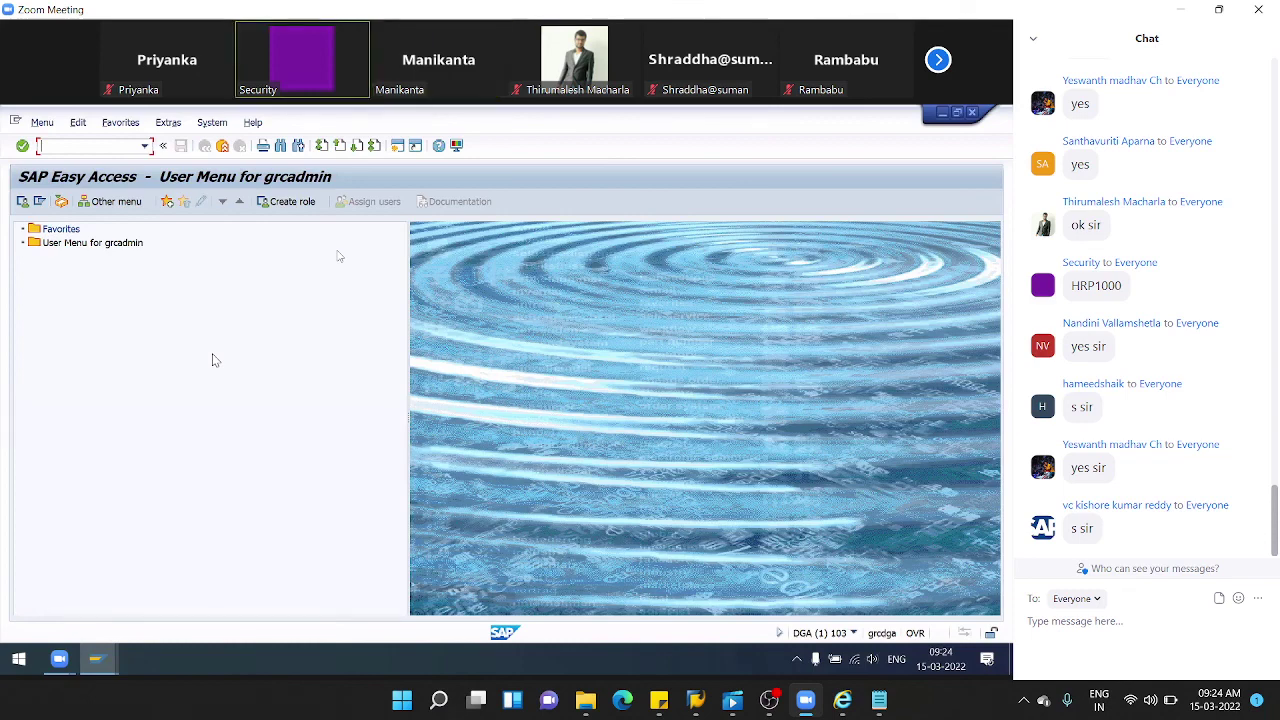
- In RZ10, choose extended maintenance and select the DEFAULT profile for editing
type("/z")
key("Return")
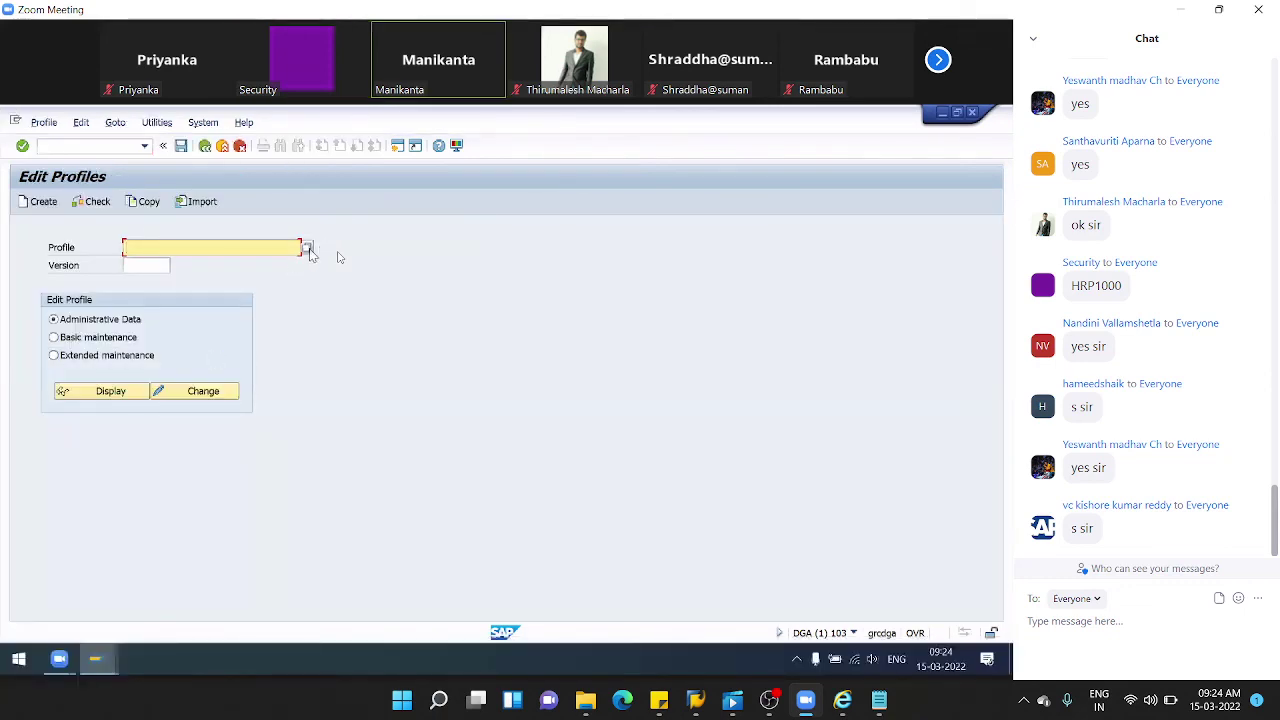
left_click(115, 357)
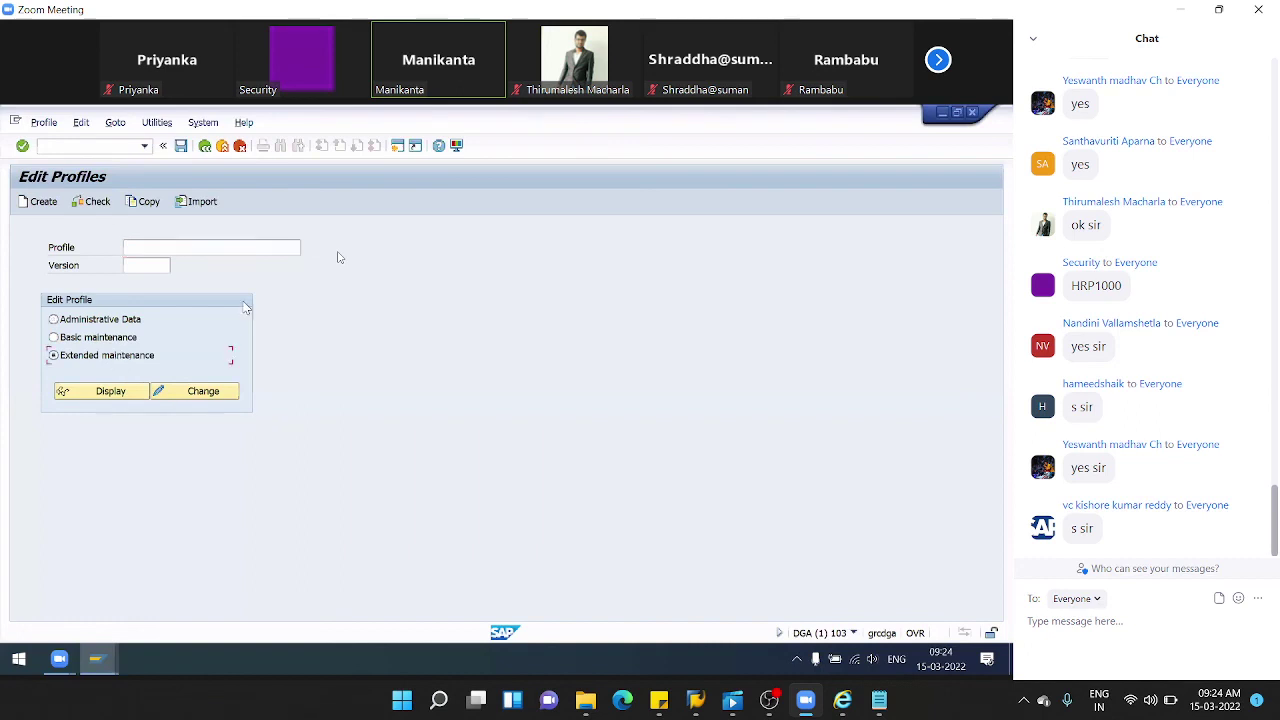
left_click(290, 248)
left_click(310, 247)
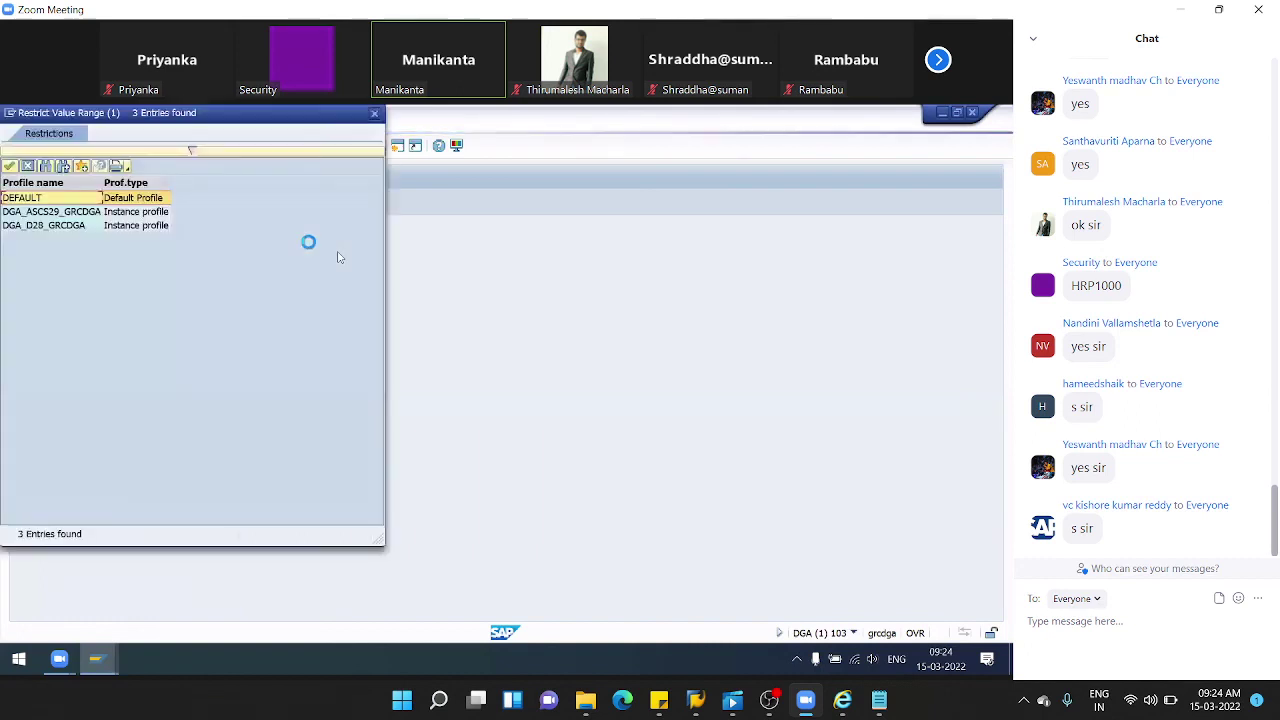
left_click(132, 199)
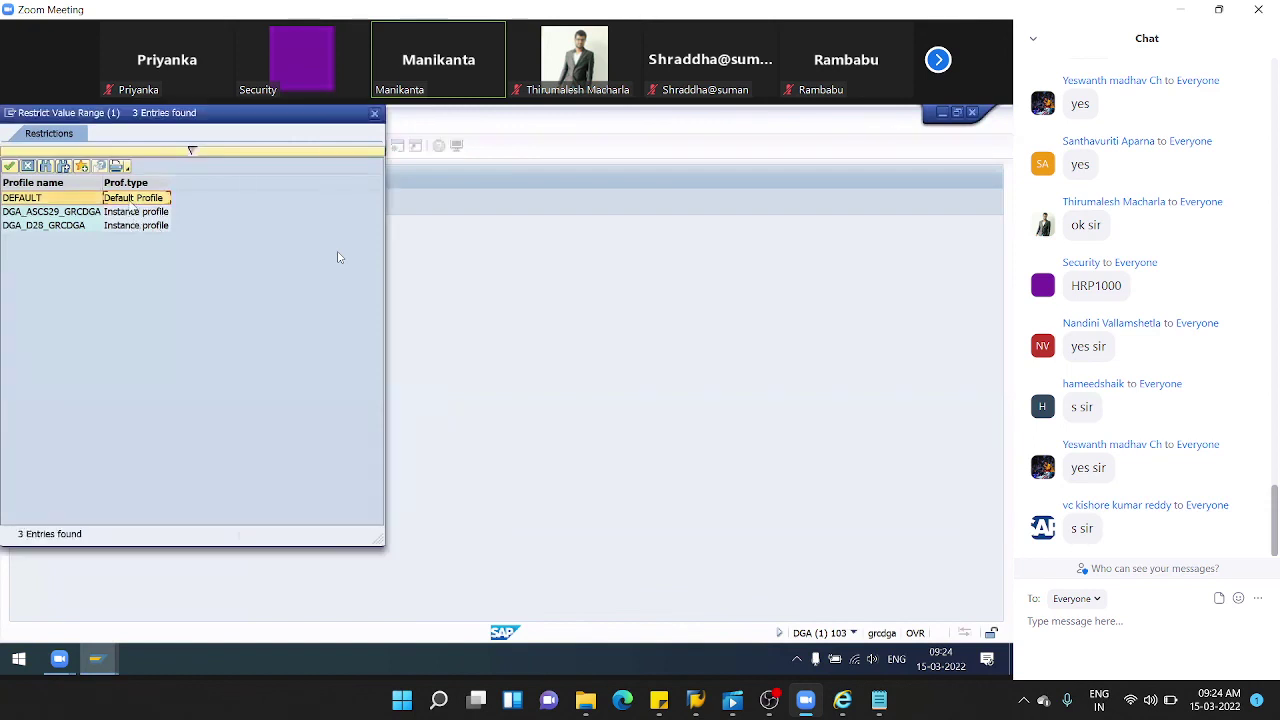
double_click(132, 199)
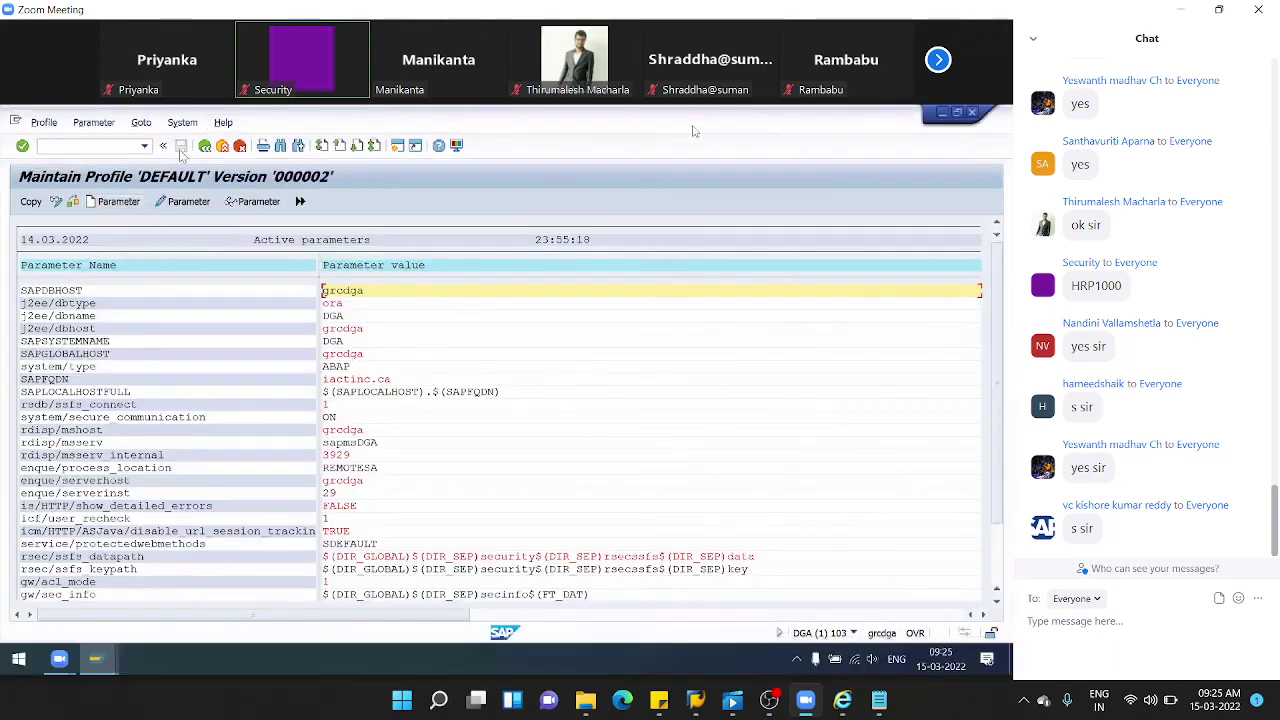
- Create the parameter login/system_client in the DEFAULT profile
left_click(117, 202)
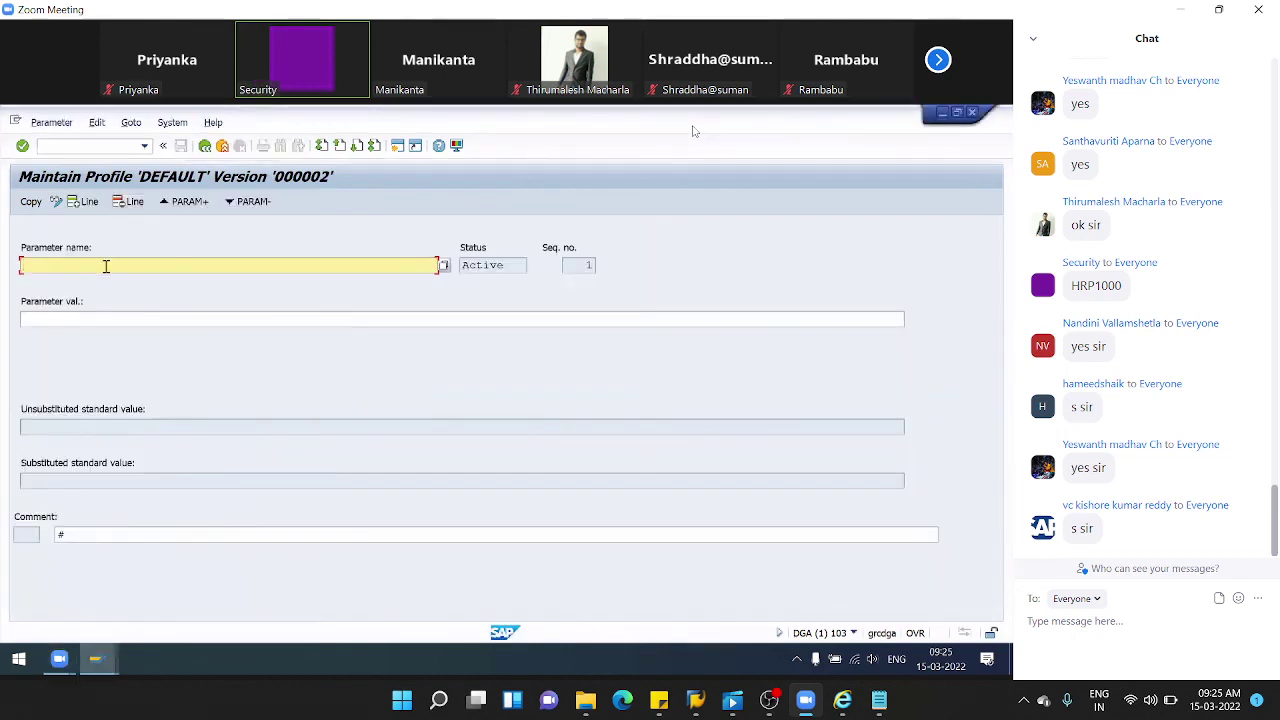
type("log")
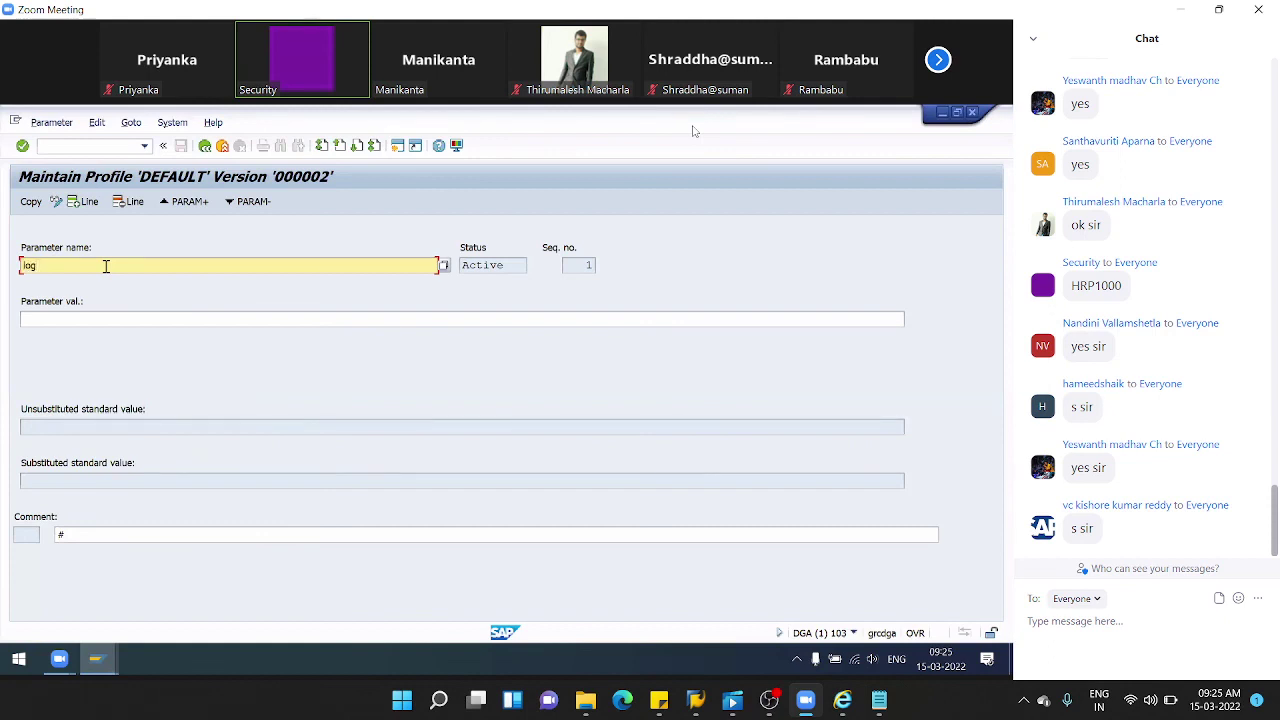
type("in/syste,")
key("BackSpace")
type("m_client")
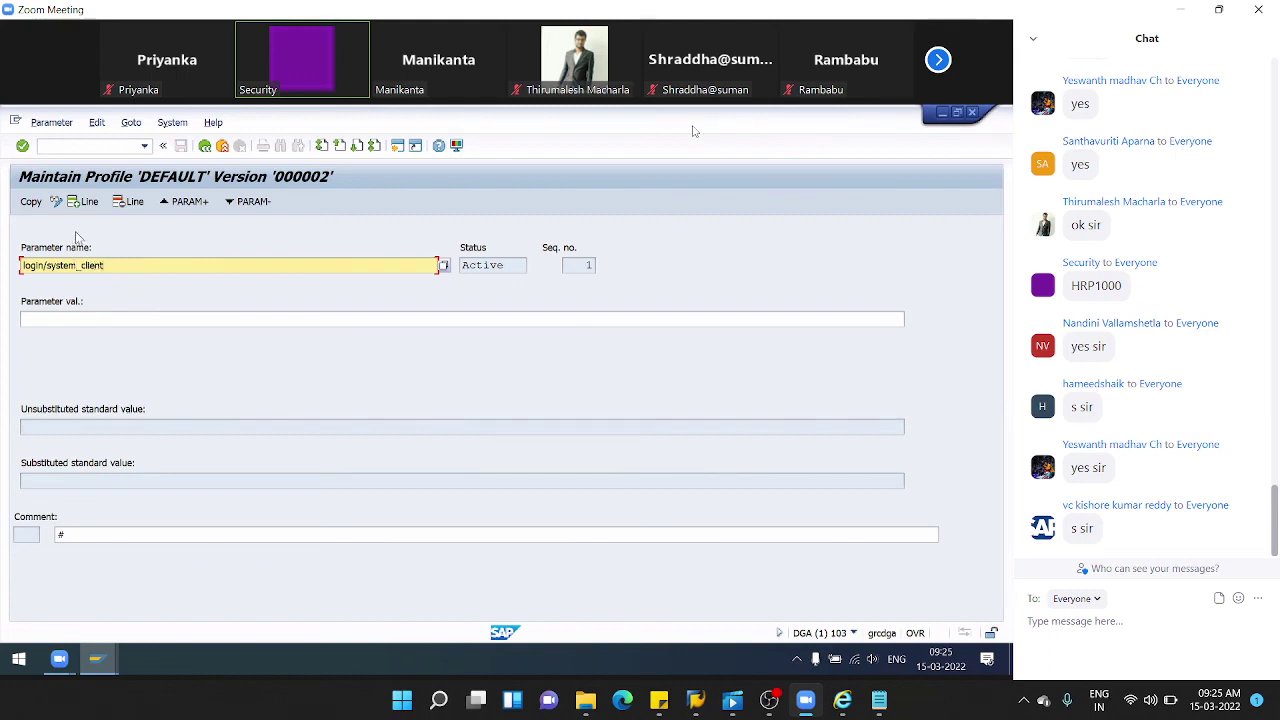
key("Return")
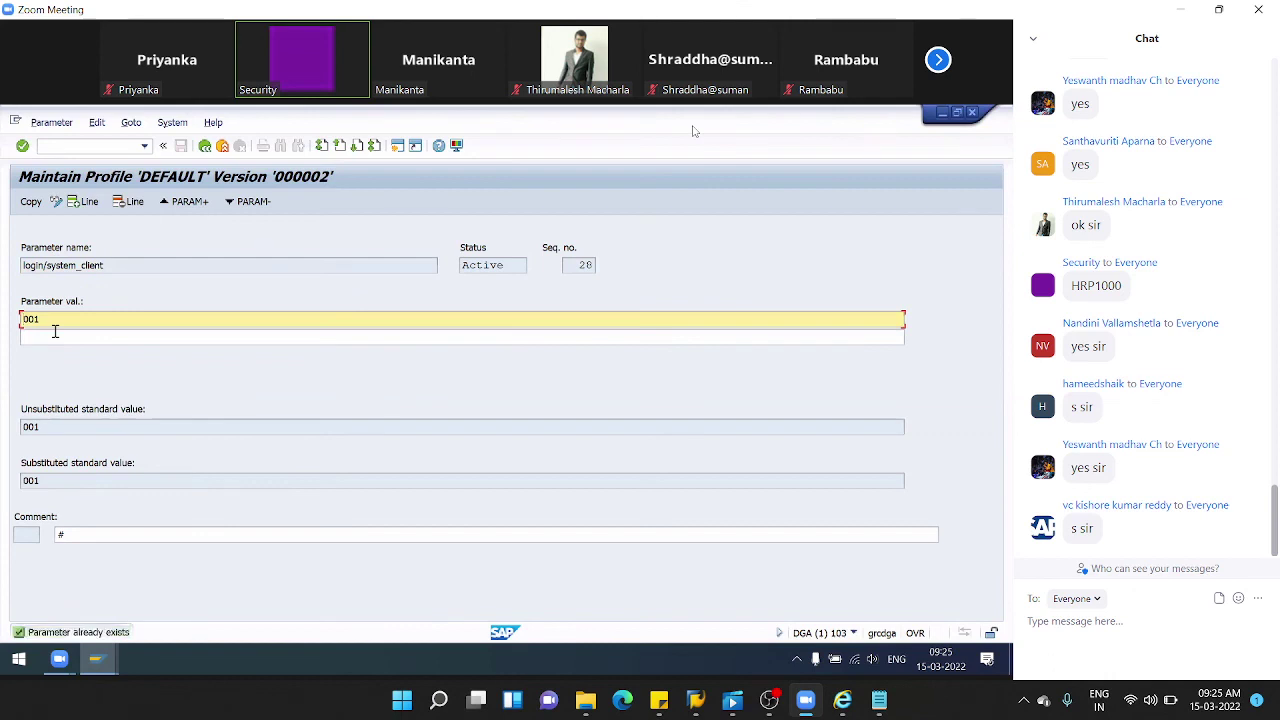
- Add value 103 beneath the existing 001 and leave the parameter screen
left_click(31, 201)
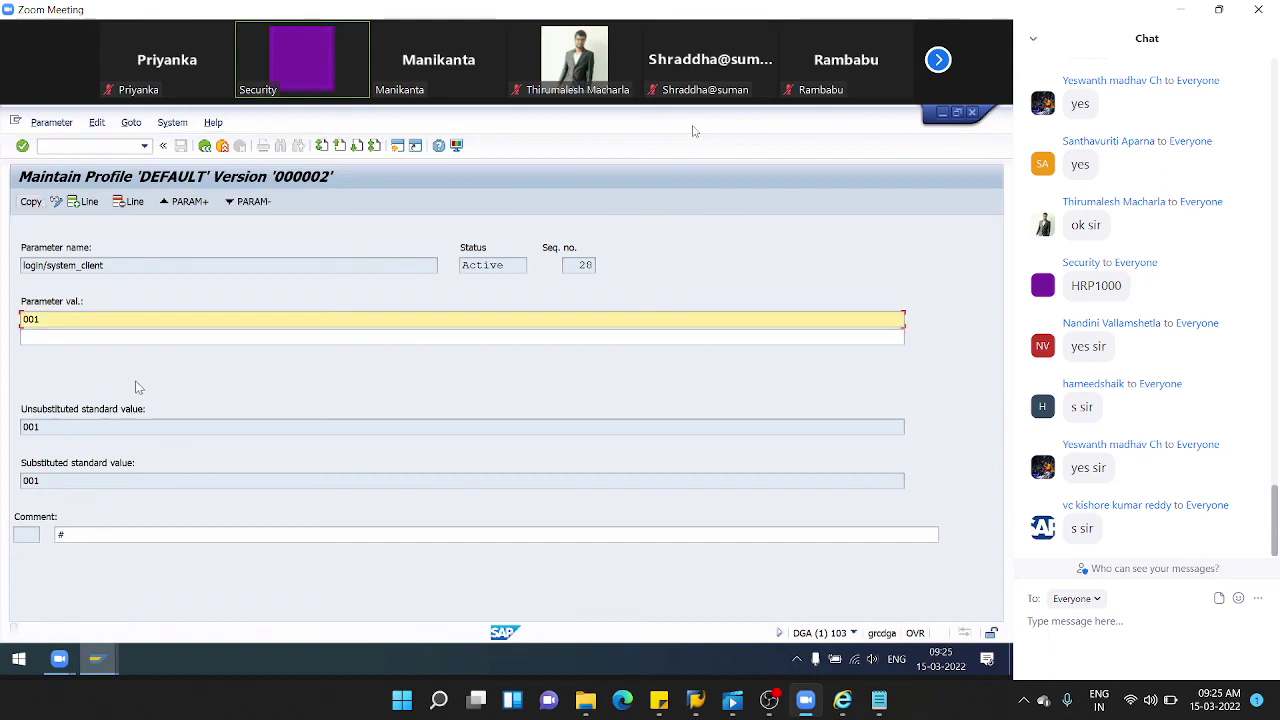
left_click(42, 336)
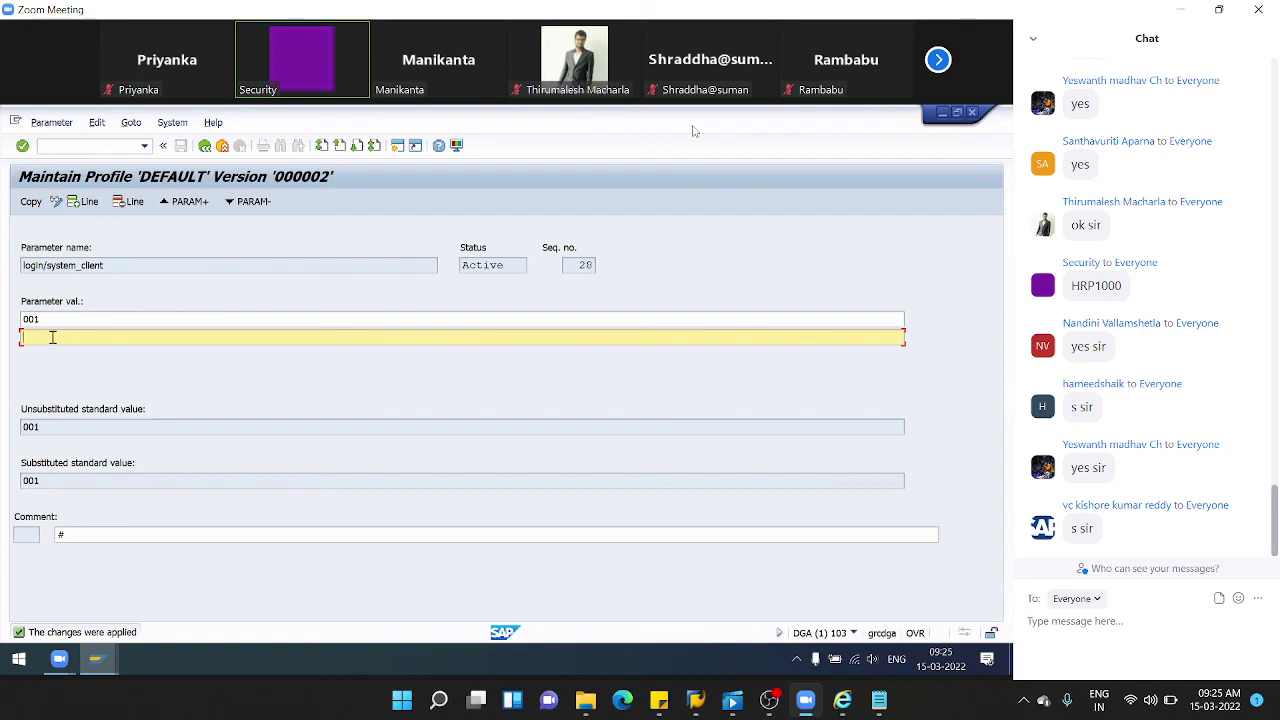
type("103")
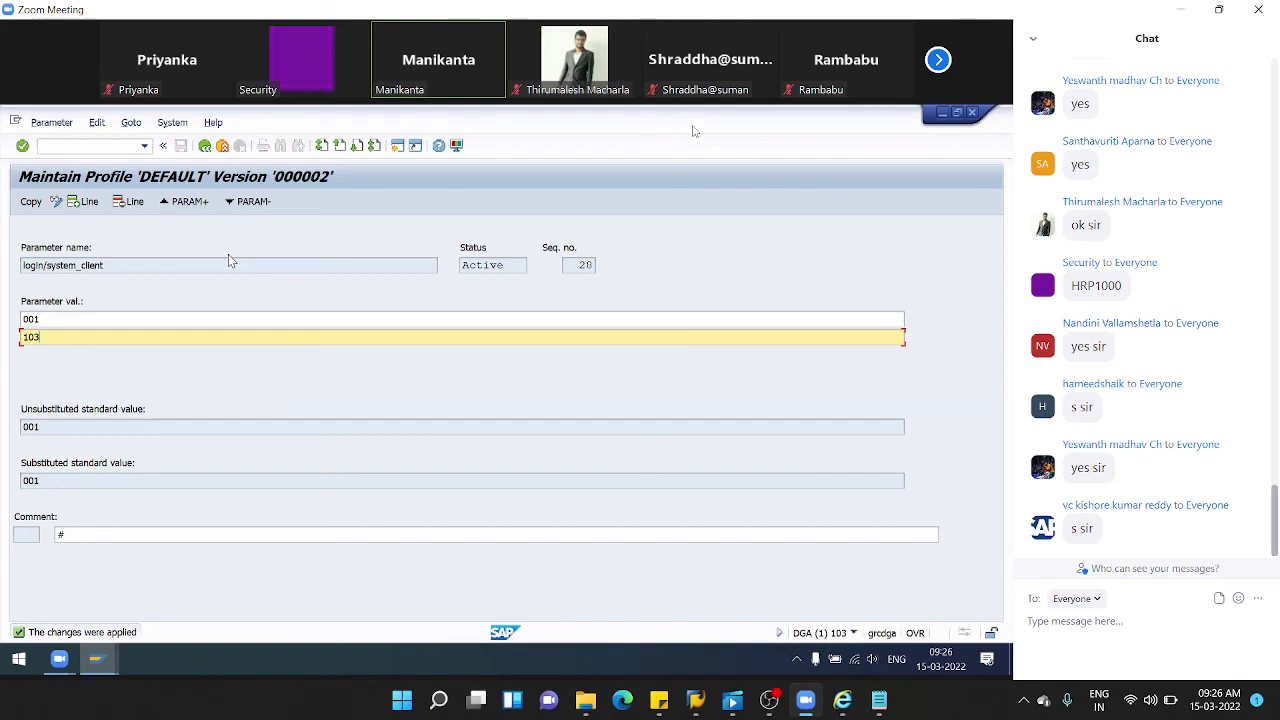
left_click(205, 147)
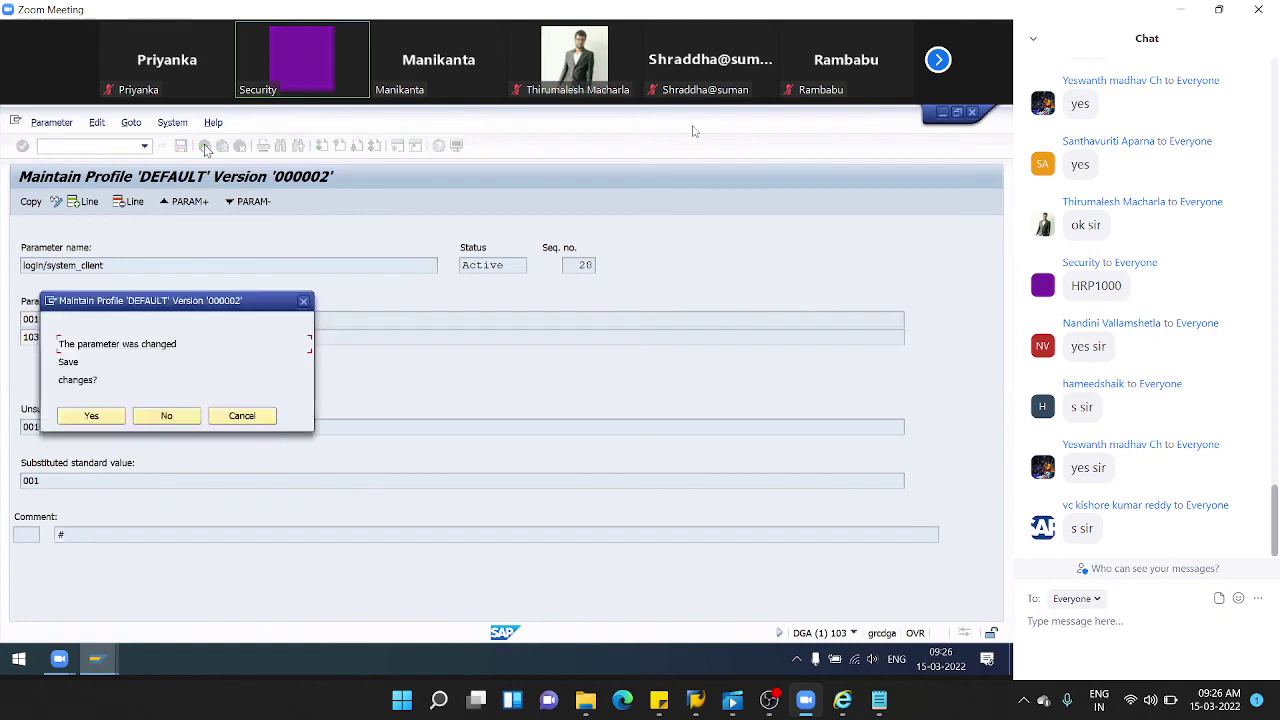
- Save the login/system_client change, check it in the parameter list, and log off
left_click(105, 418)
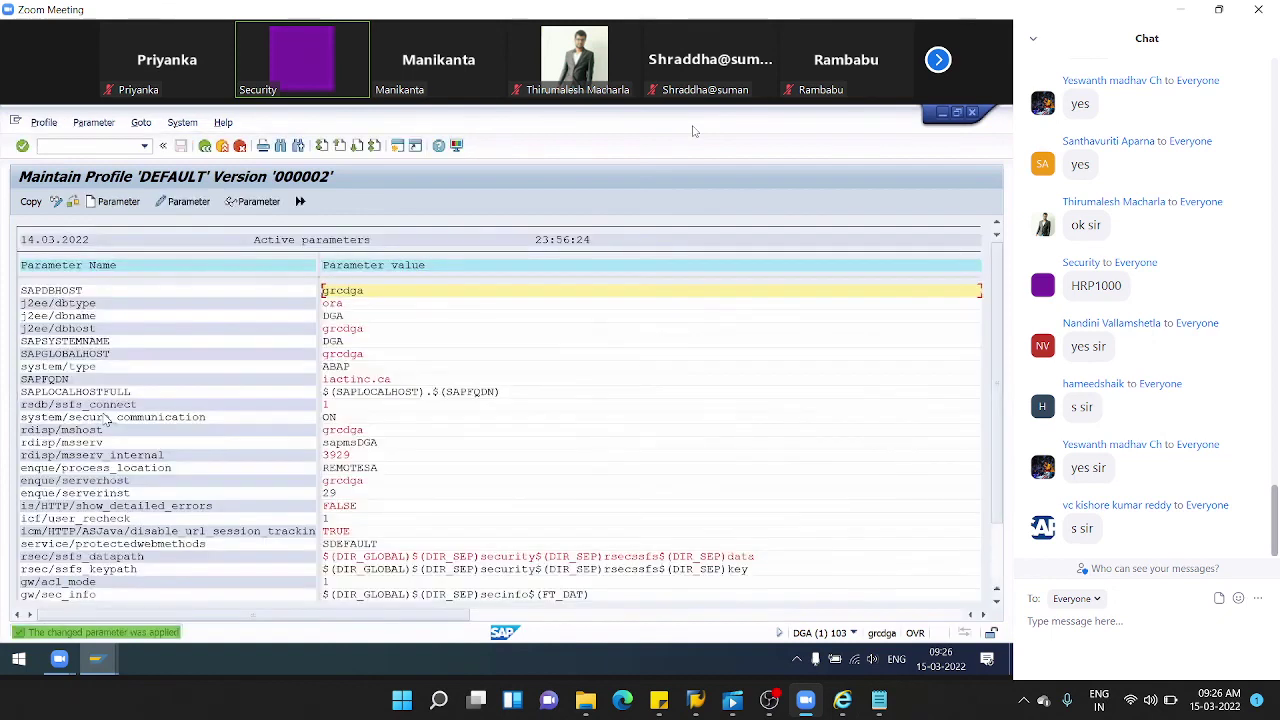
scroll(548, 410, "down", 1)
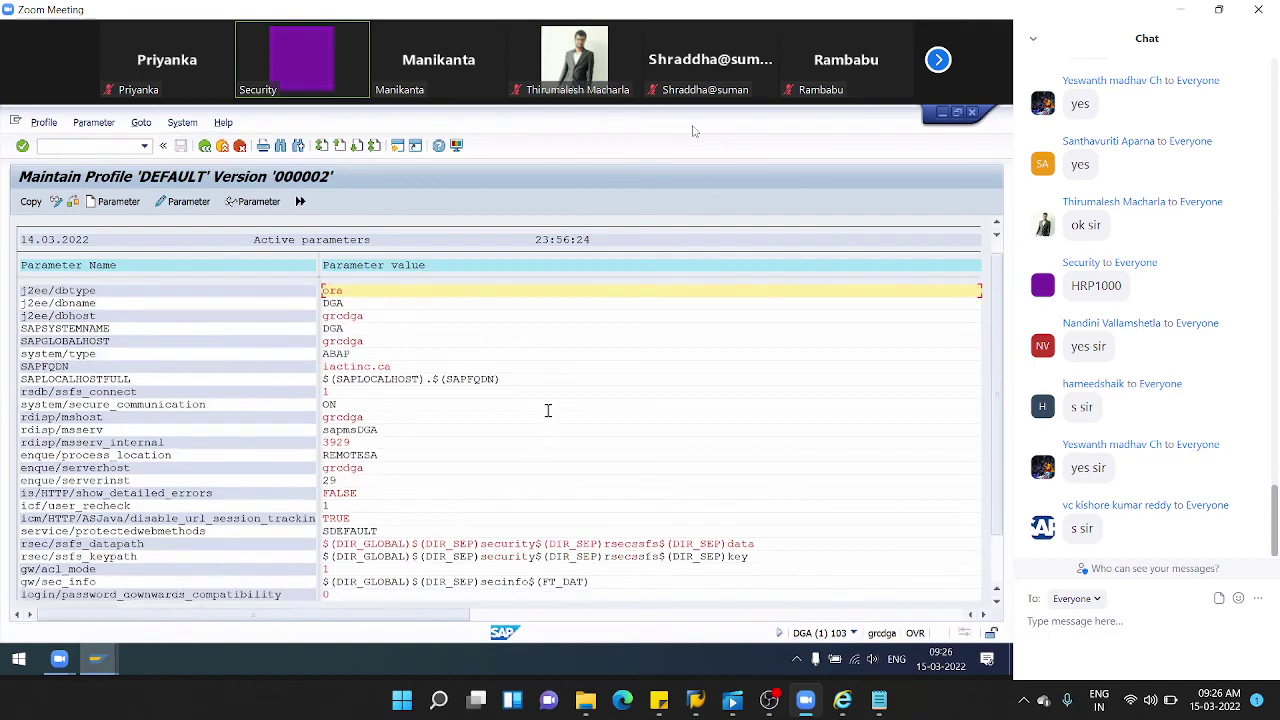
scroll(548, 415, "down", 3)
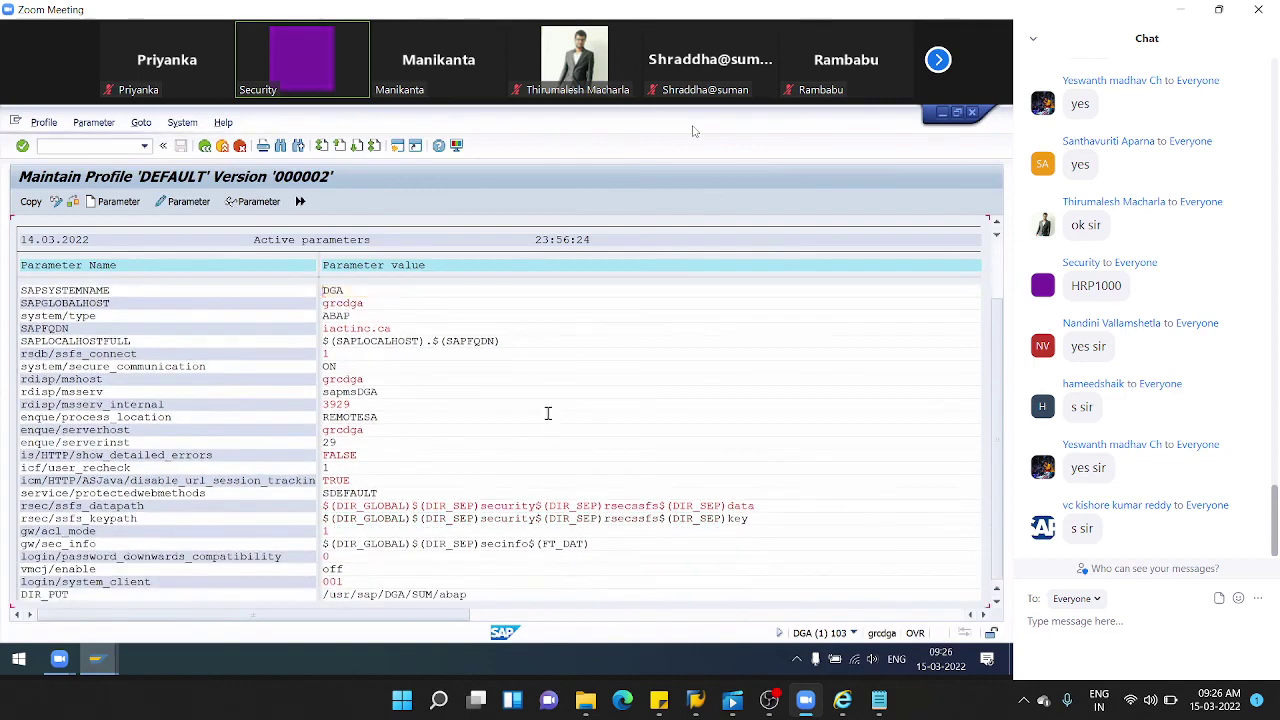
scroll(548, 420, "down", 1)
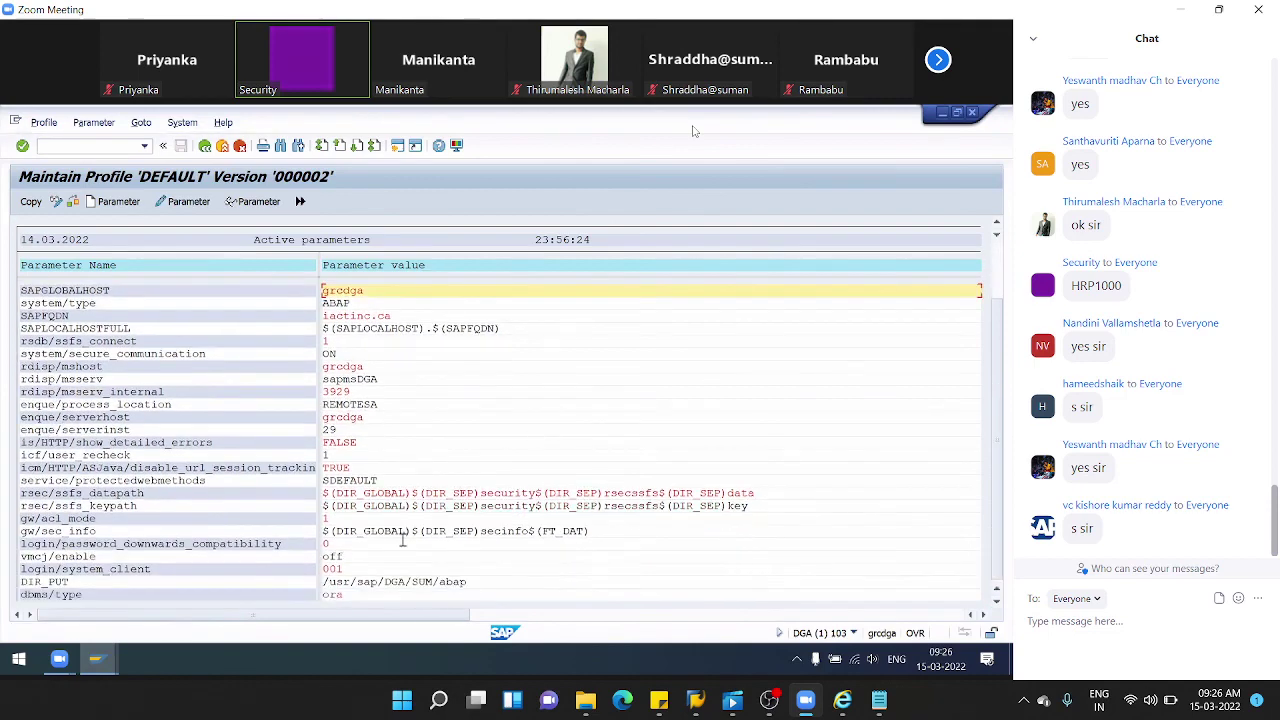
left_click(30, 571)
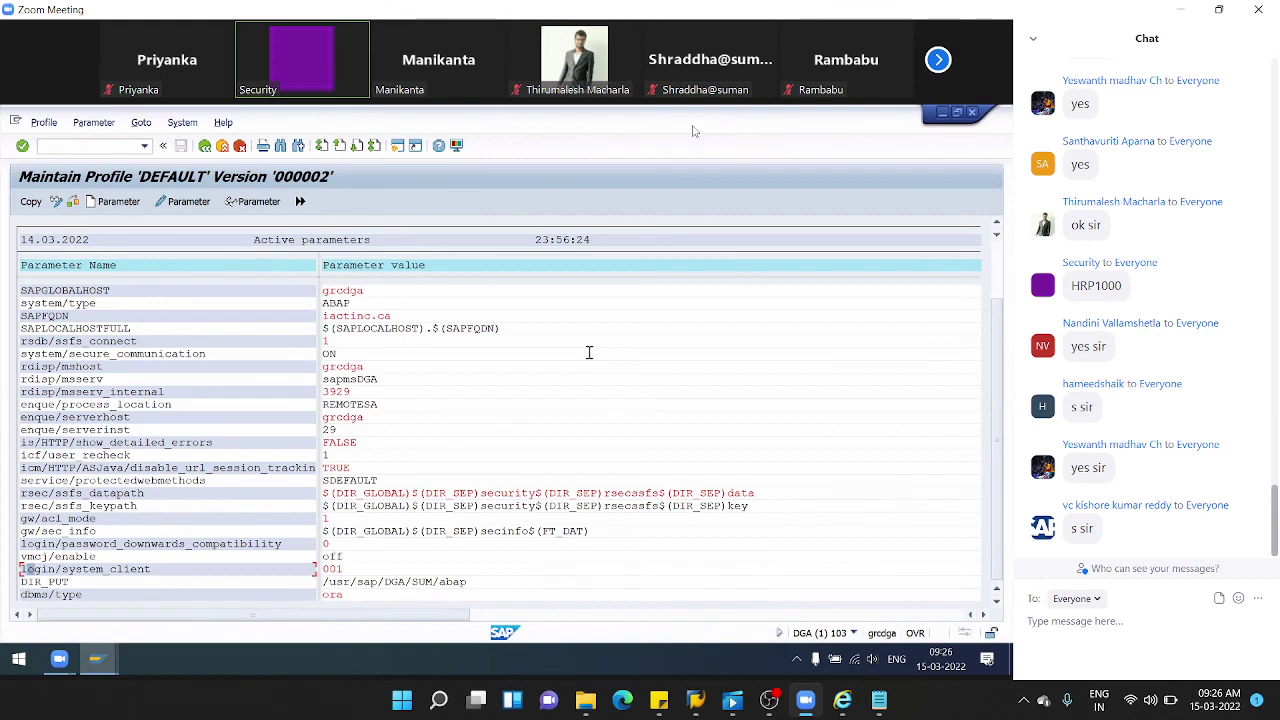
left_click(973, 115)
left_click(193, 371)
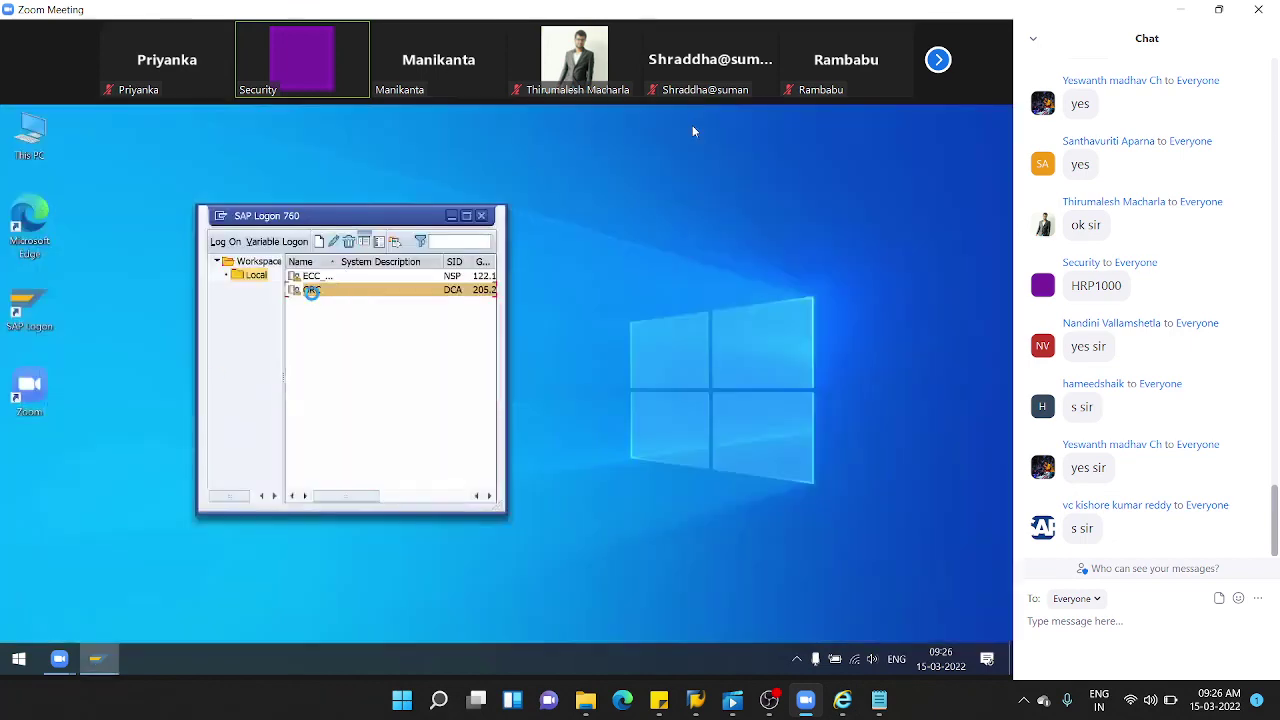
- Reopen the GRC logon screen and verify the Client field still proposes client 101
double_click(312, 290)
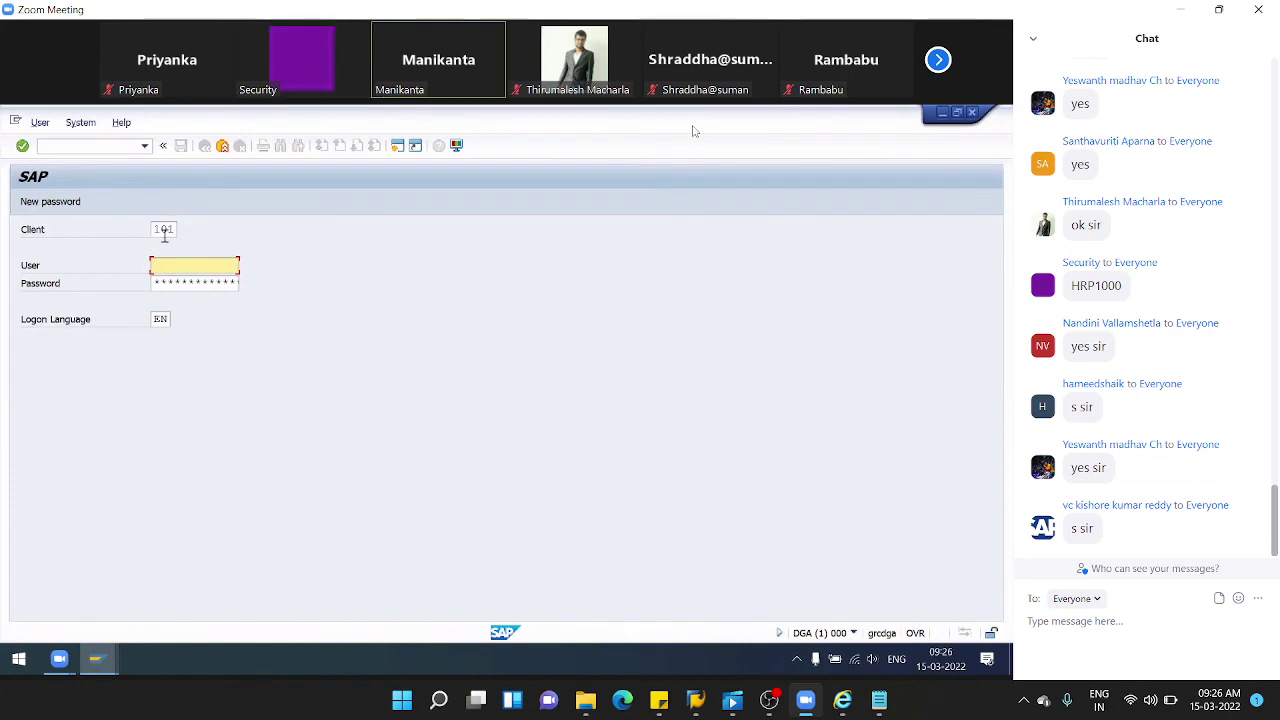
double_click(155, 230)
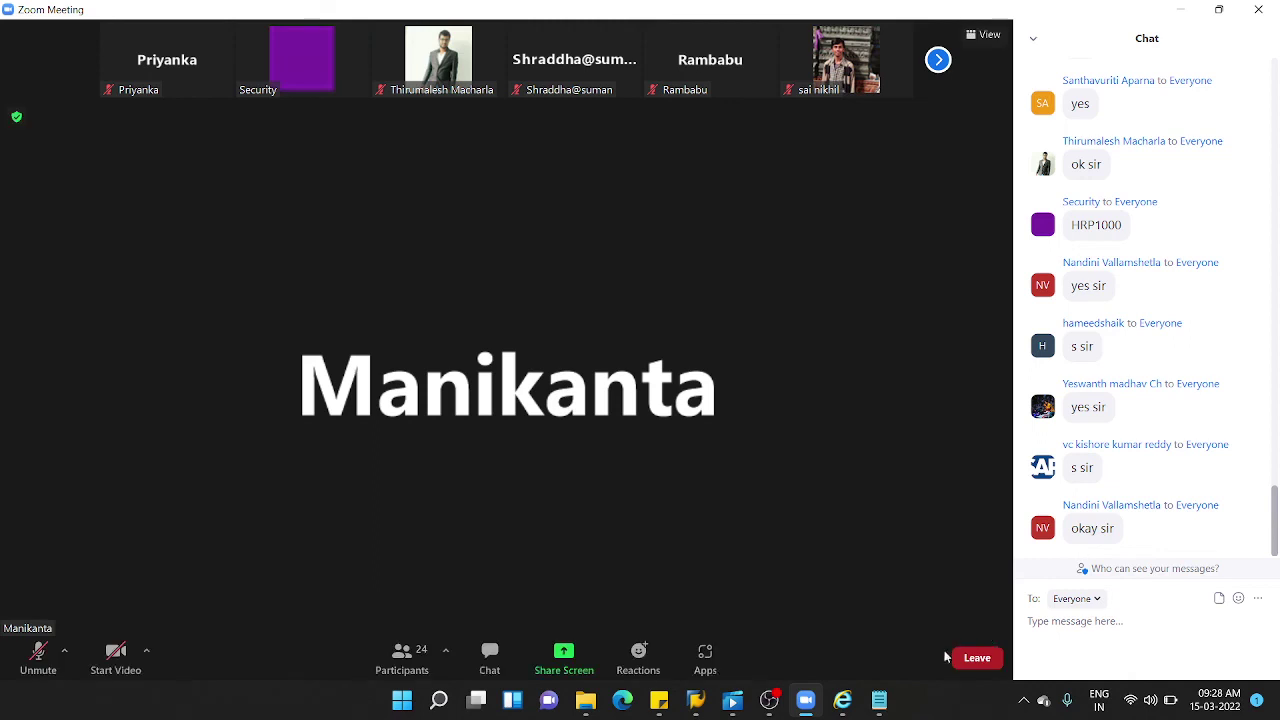
key("alt+shift")
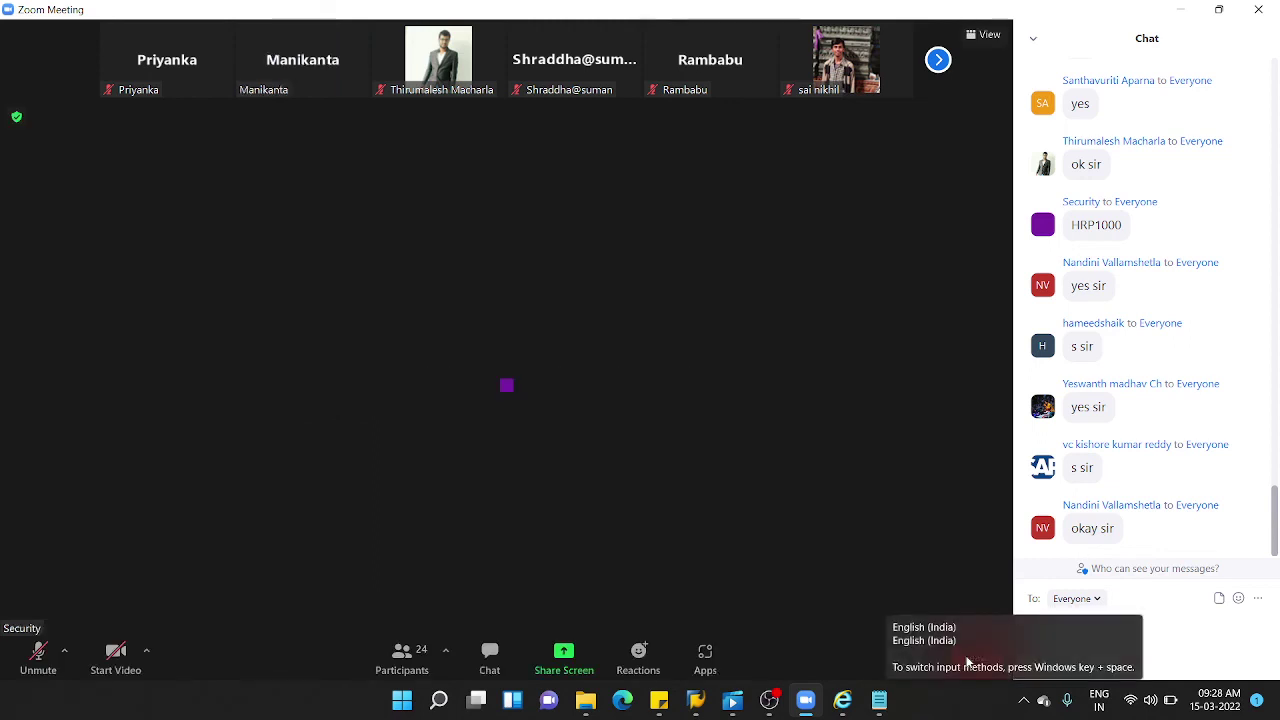